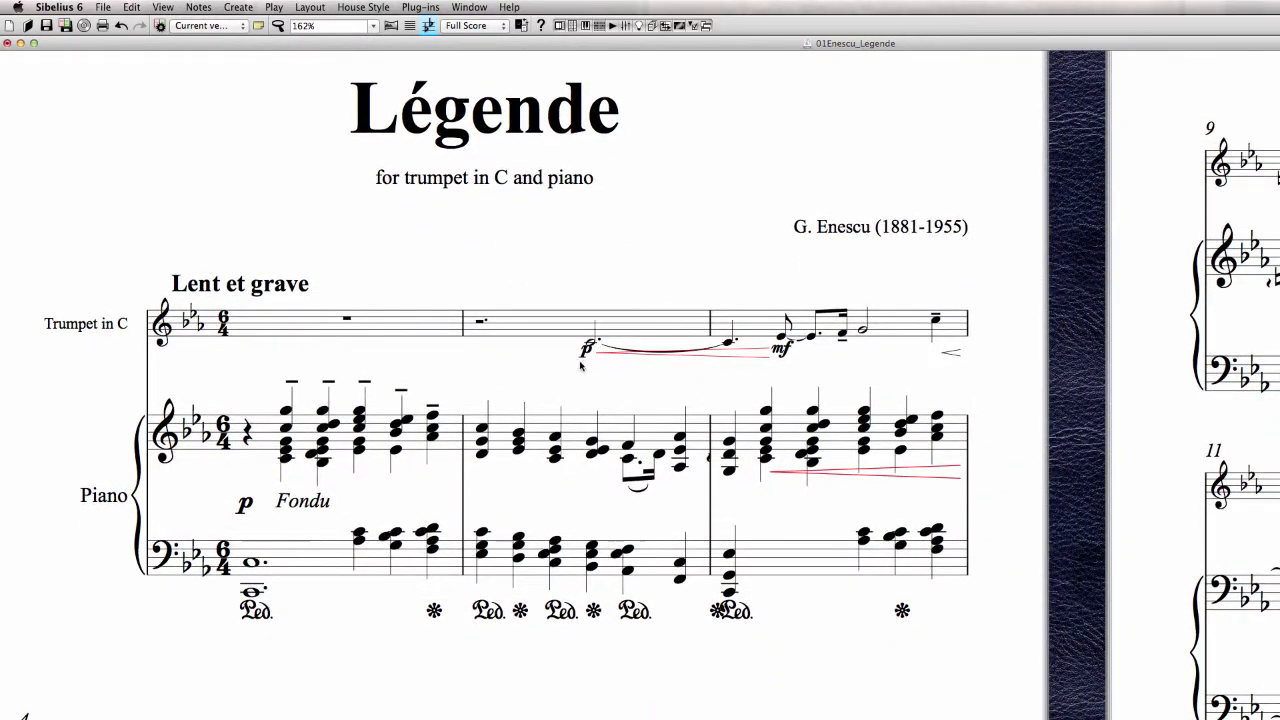
Set the score zoom to 170% and view the title and opening system
left_click_drag(380, 676, 396, 635)
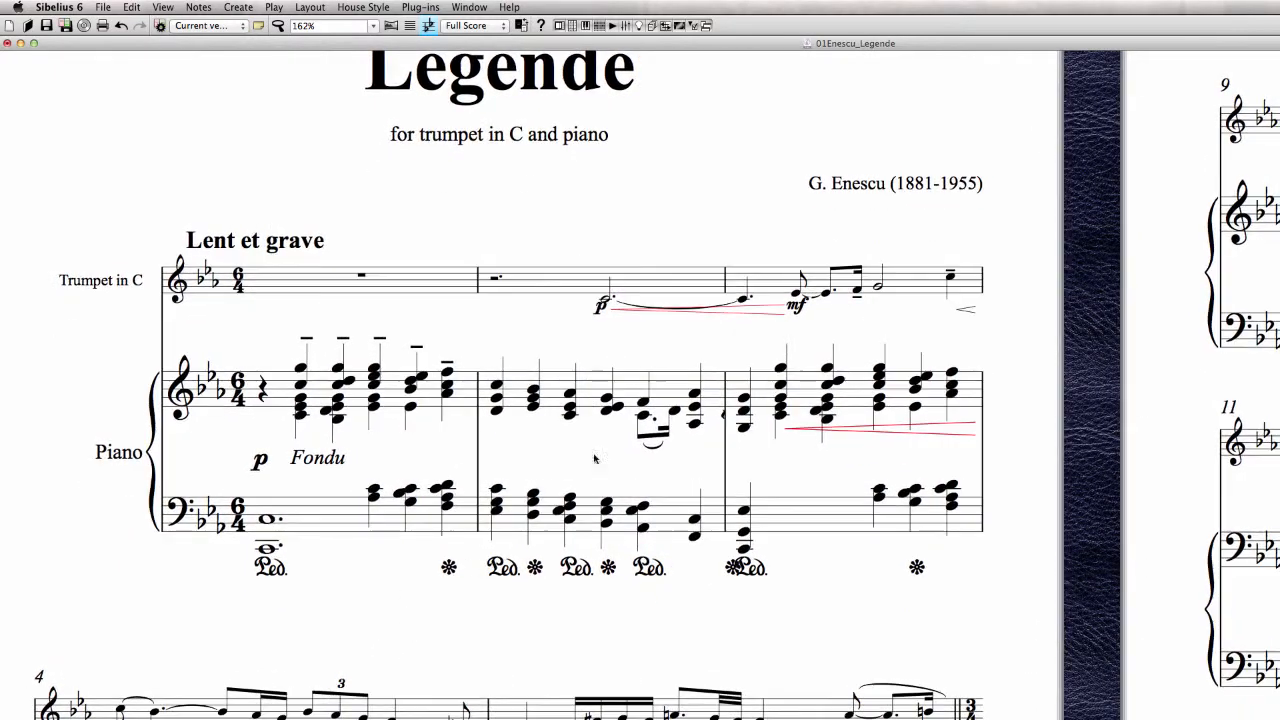
left_click_drag(784, 632, 825, 706)
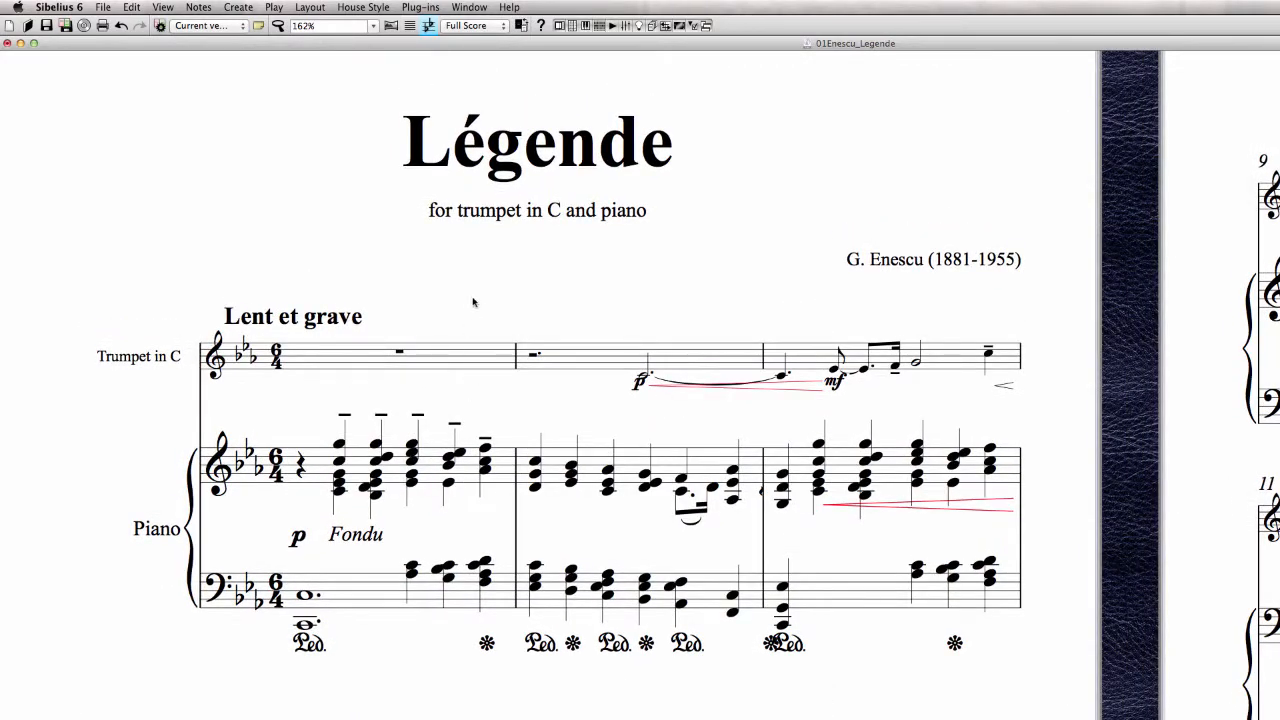
left_click_drag(473, 306, 446, 270)
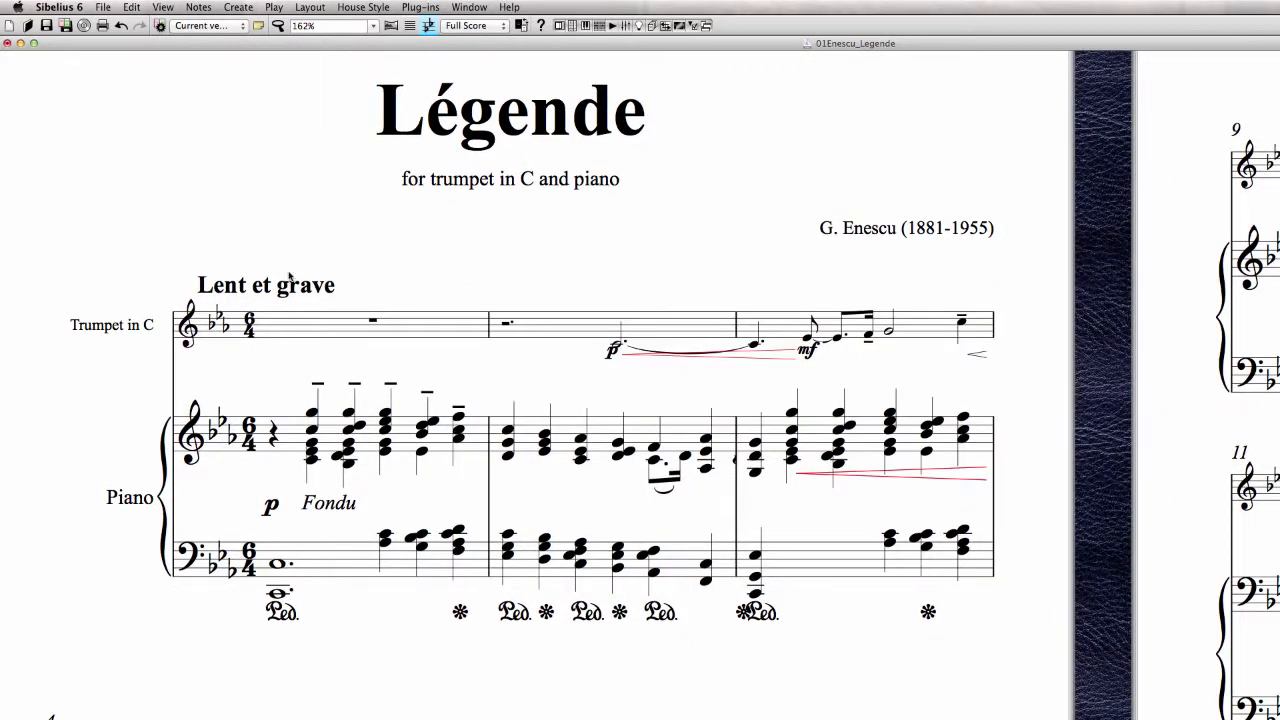
left_click(332, 27)
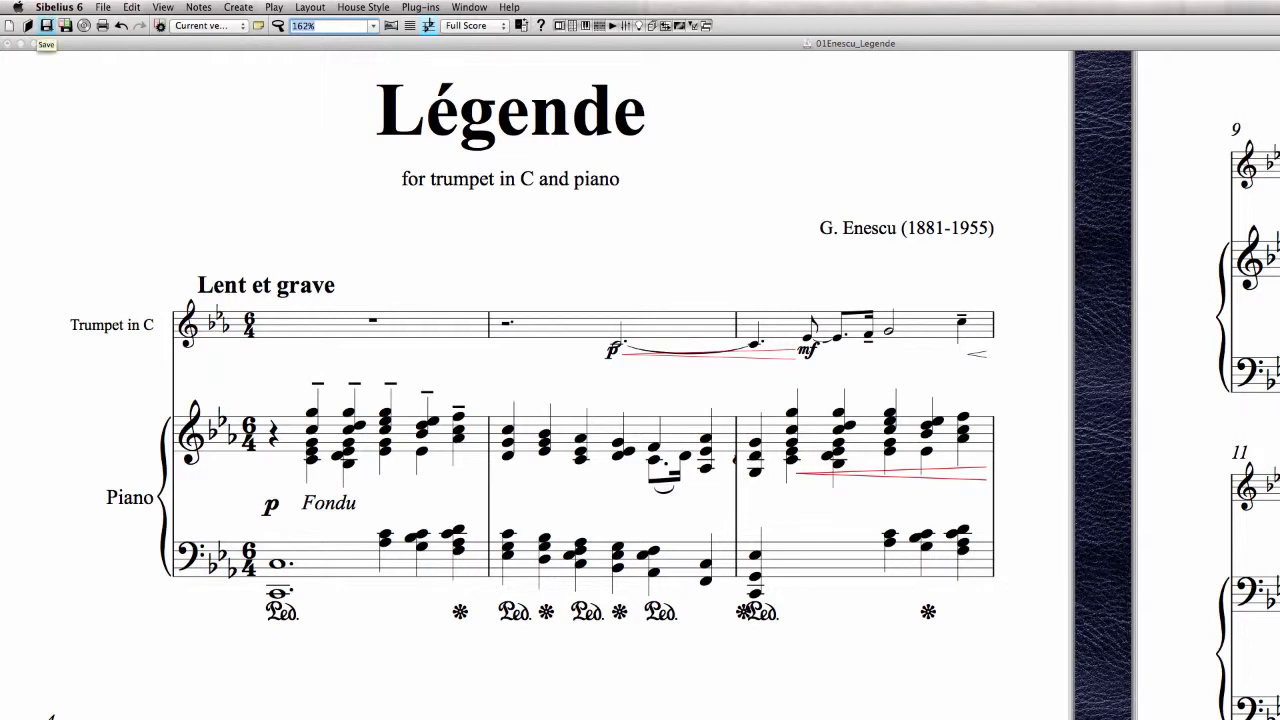
type("170")
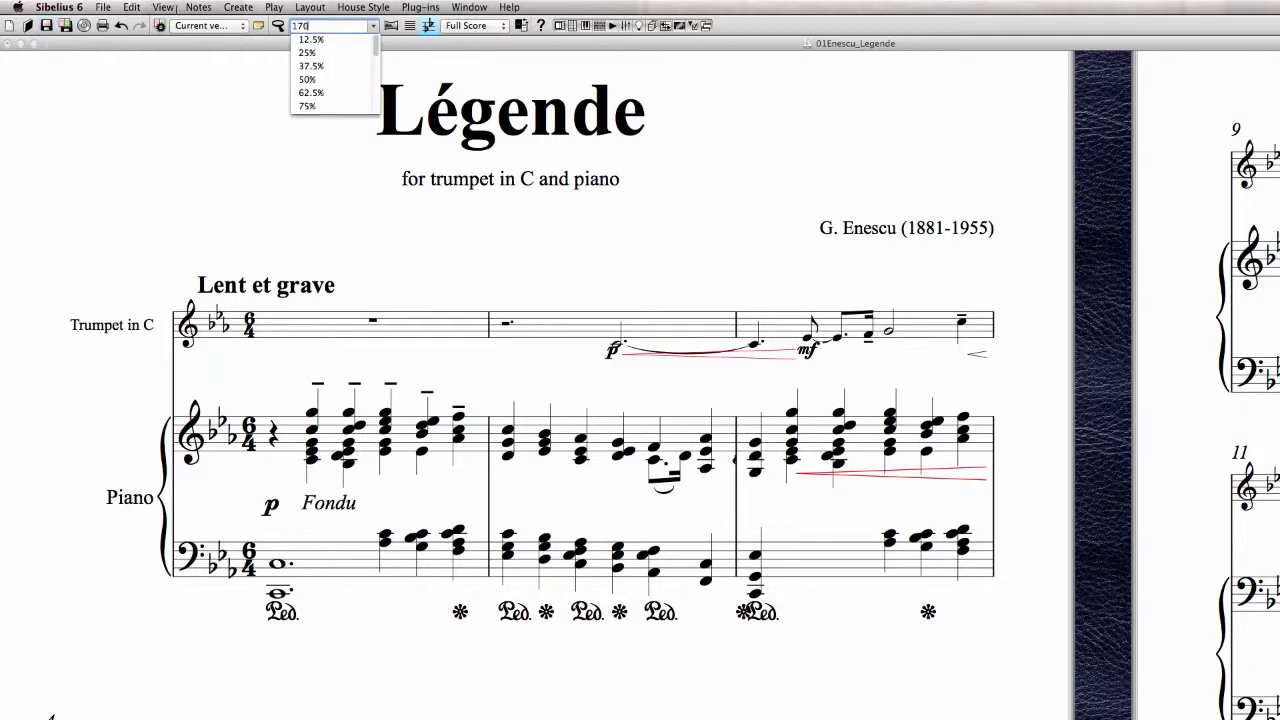
key("Return")
left_click_drag(360, 189, 471, 237)
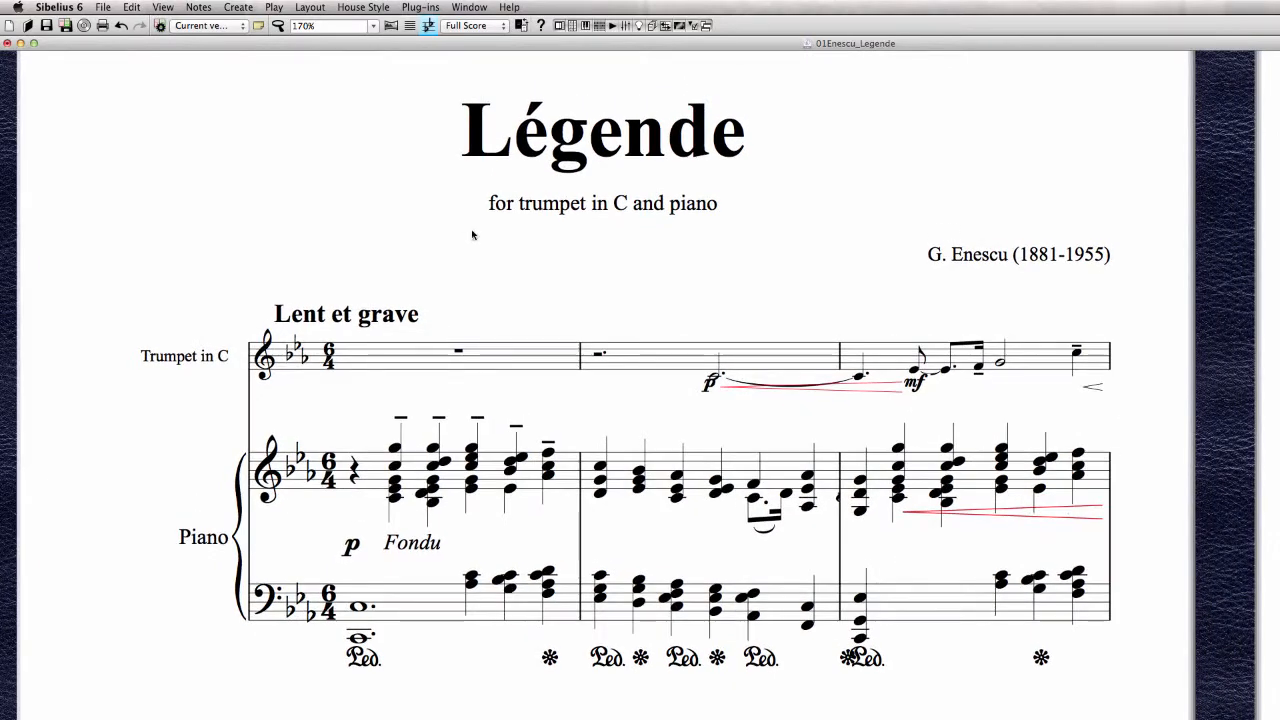
left_click_drag(471, 311, 412, 285)
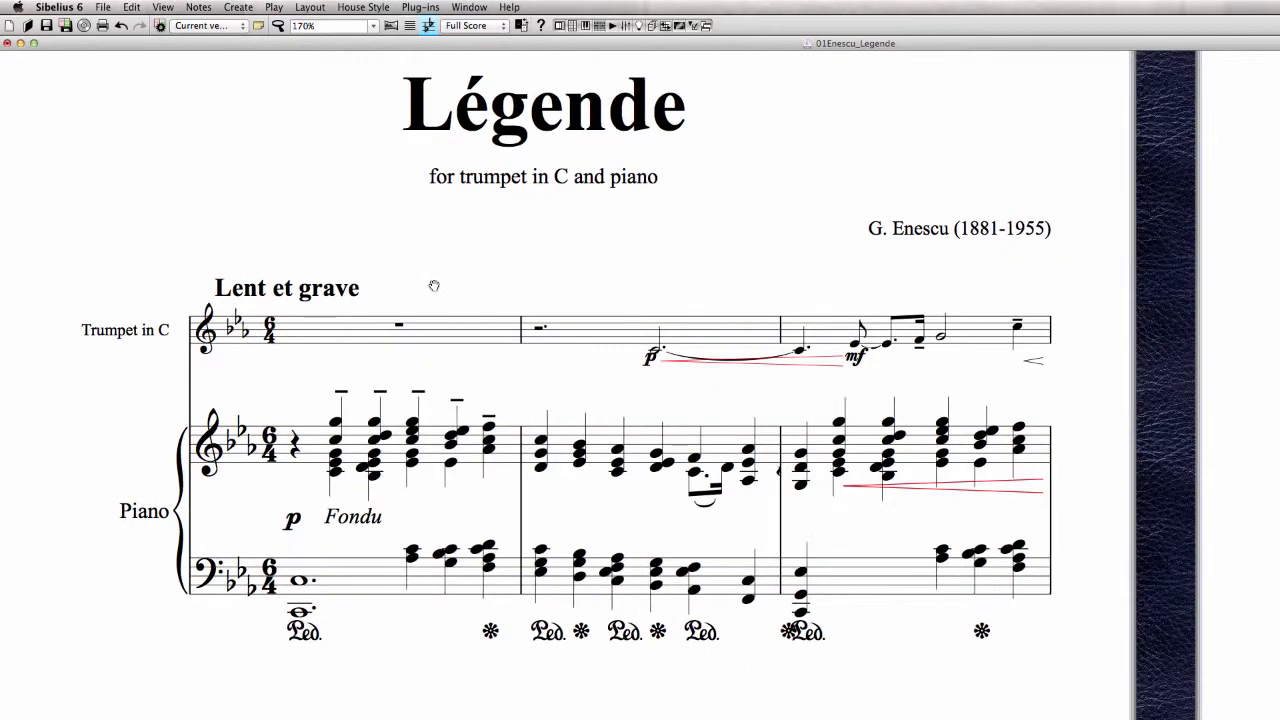
left_click_drag(604, 296, 583, 214)
Zoom out and look through the score's layout from the first page to page 9
scroll(592, 355, "down", 1)
scroll(587, 369, "down", 5)
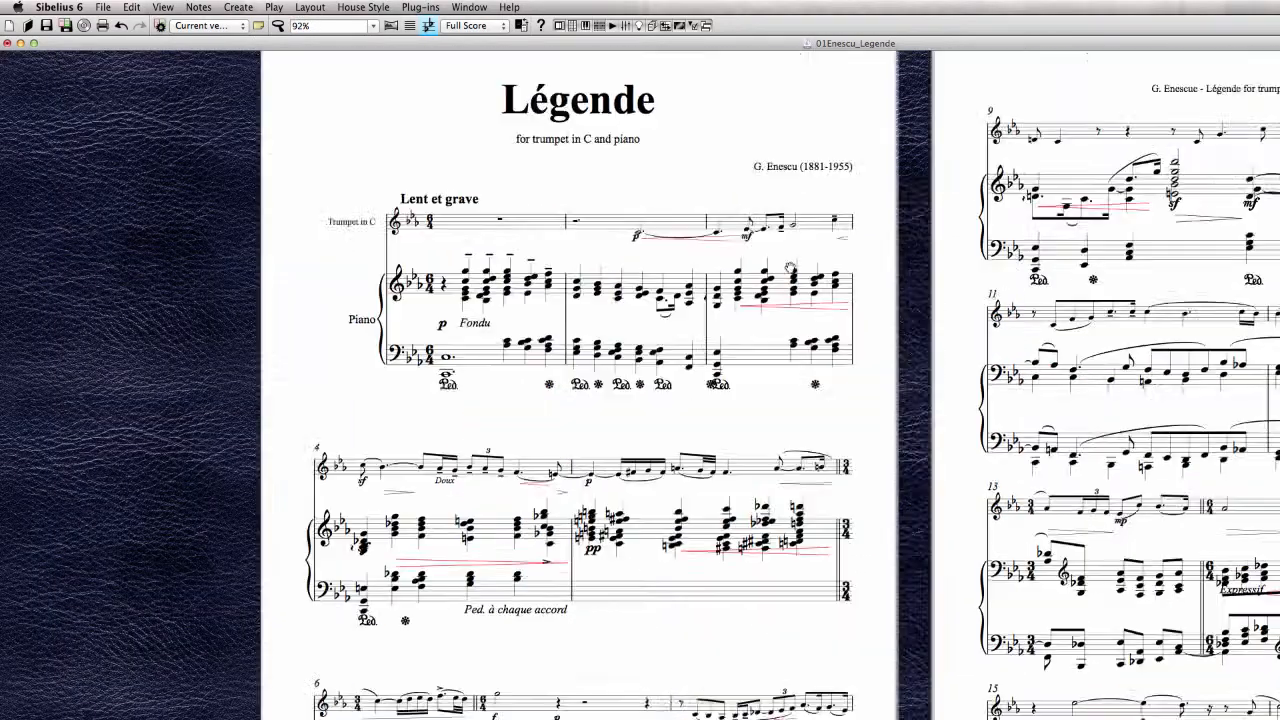
left_click_drag(790, 268, 650, 180)
scroll(712, 352, "down", 3)
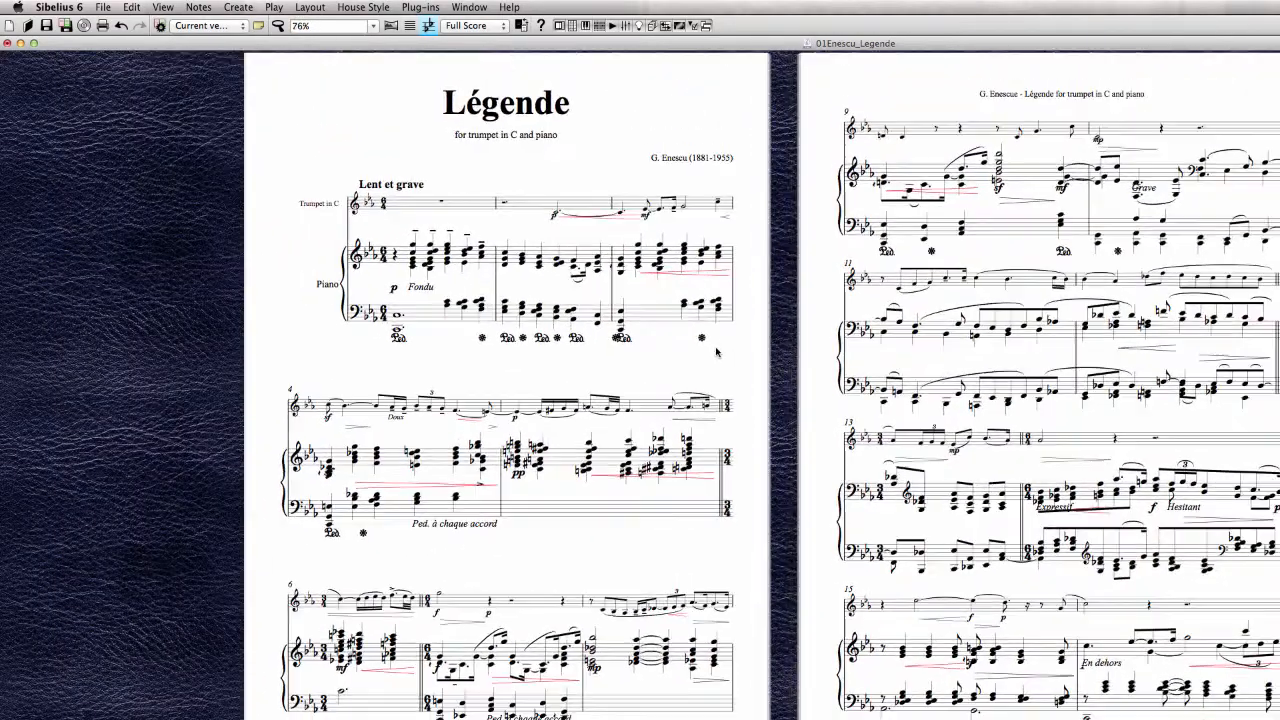
scroll(717, 352, "down", 1)
left_click_drag(783, 366, 240, 324)
left_click_drag(916, 690, 340, 694)
left_click_drag(1170, 714, 243, 686)
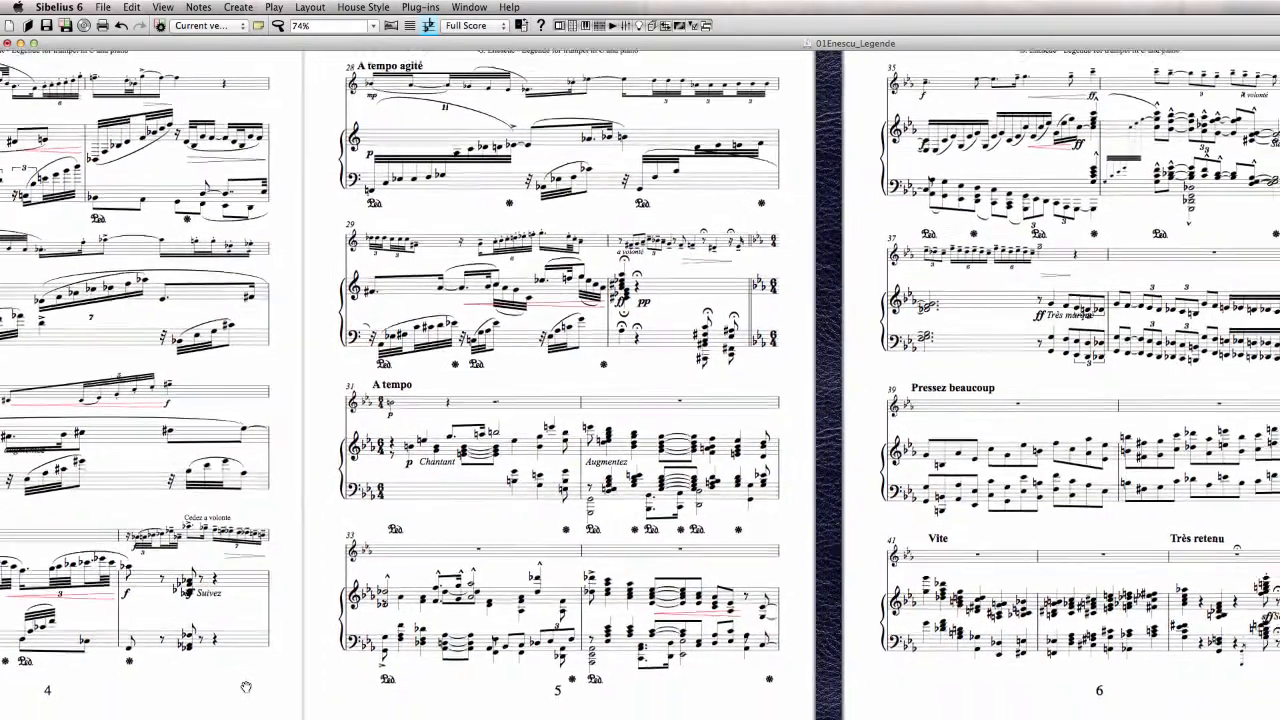
left_click_drag(1157, 698, 340, 692)
left_click_drag(926, 692, 376, 688)
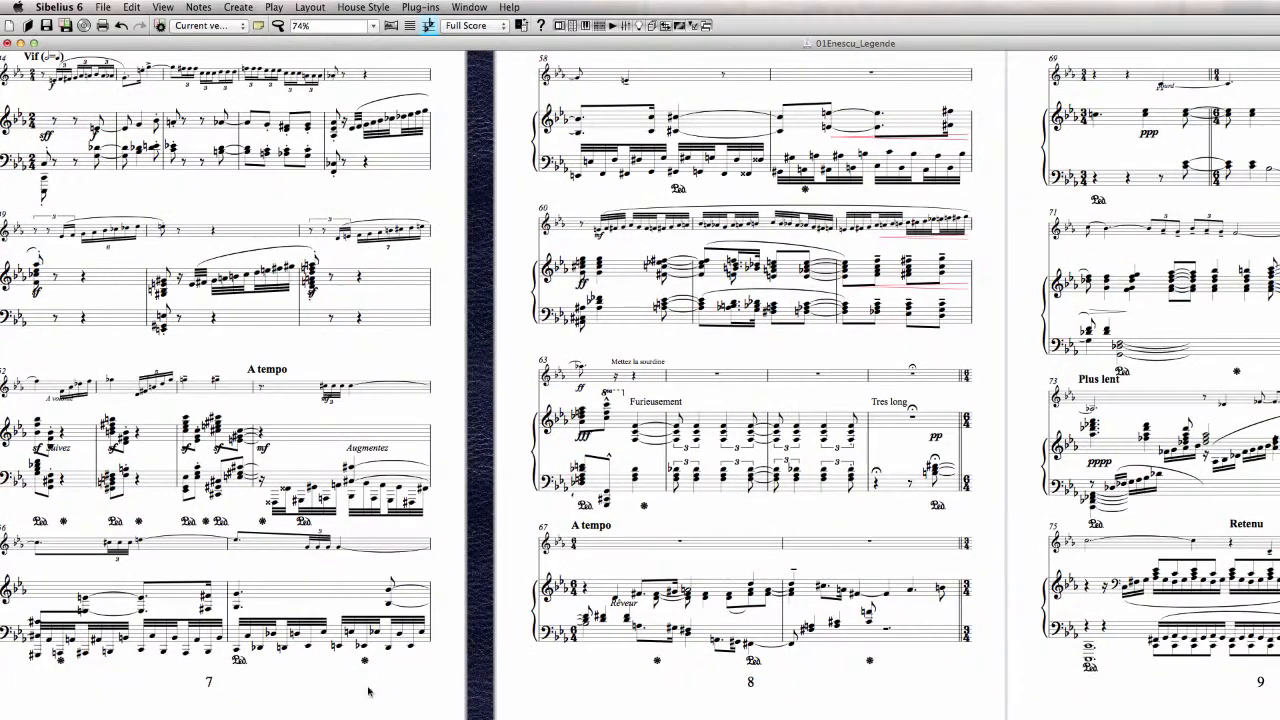
left_click_drag(1038, 688, 645, 705)
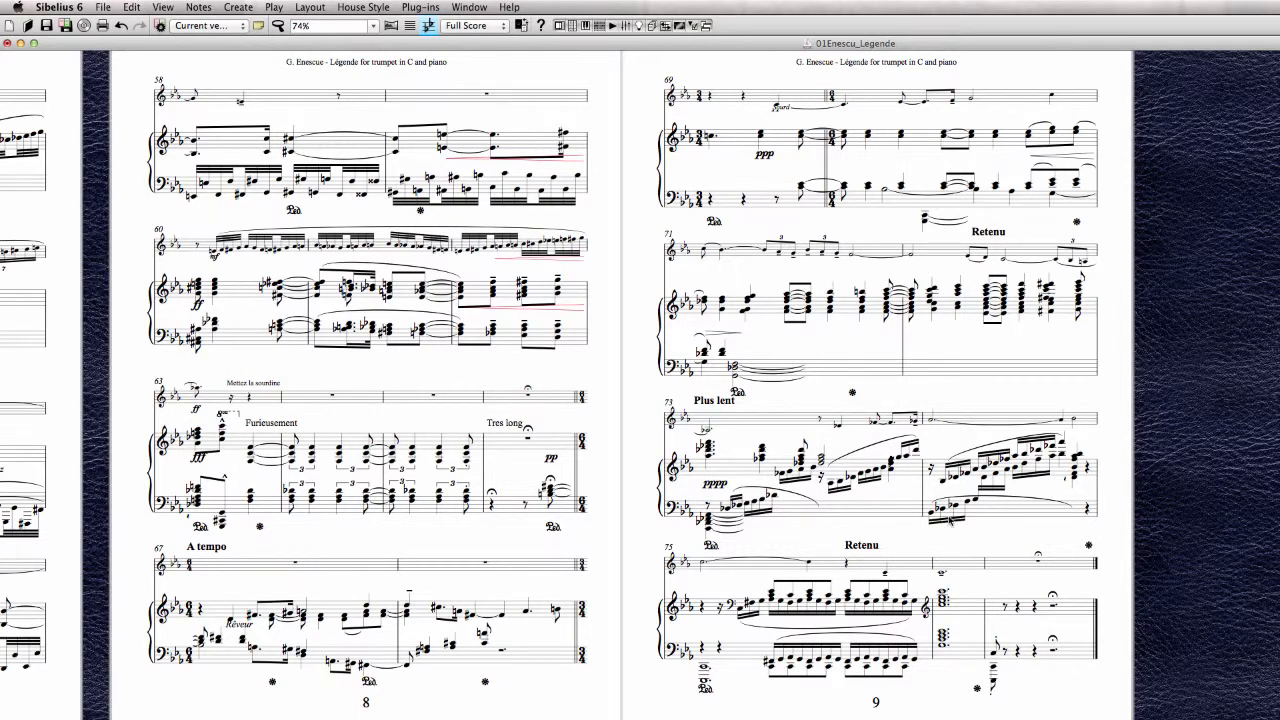
Return to the first page and zoom in to examine the opening systems for colliding markings
key("Home")
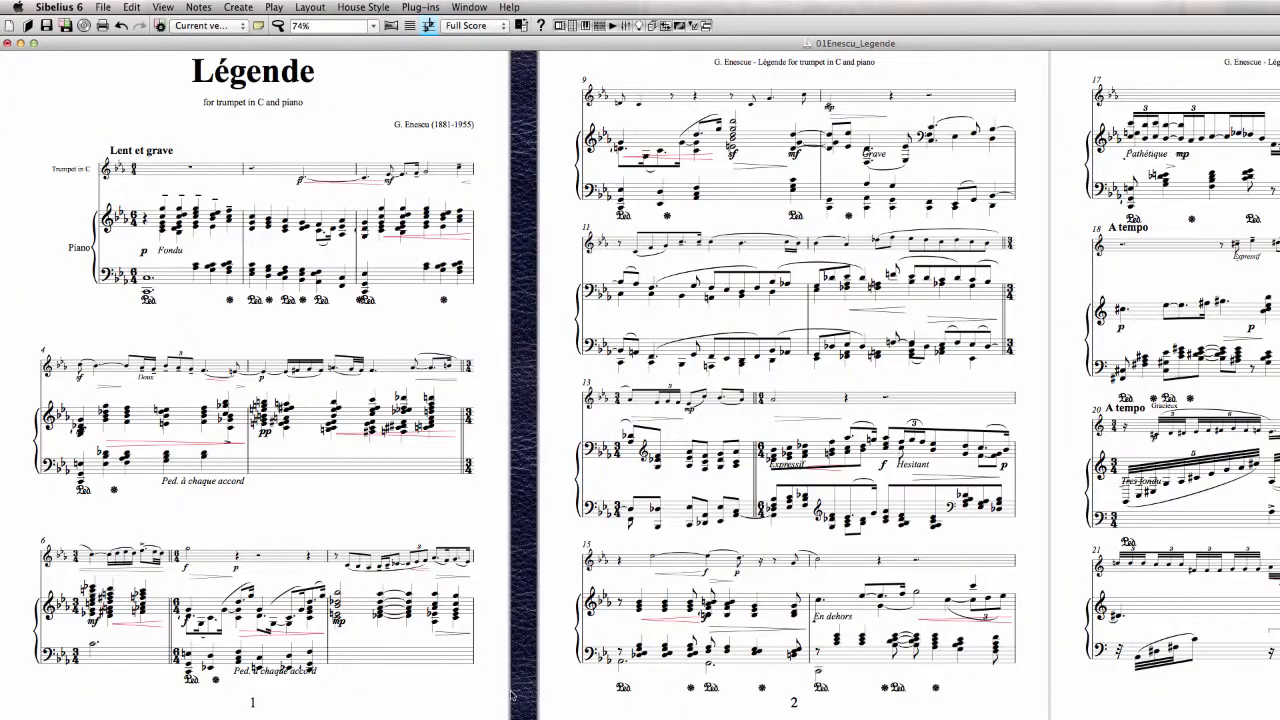
left_click_drag(484, 692, 963, 690)
key("super+equal")
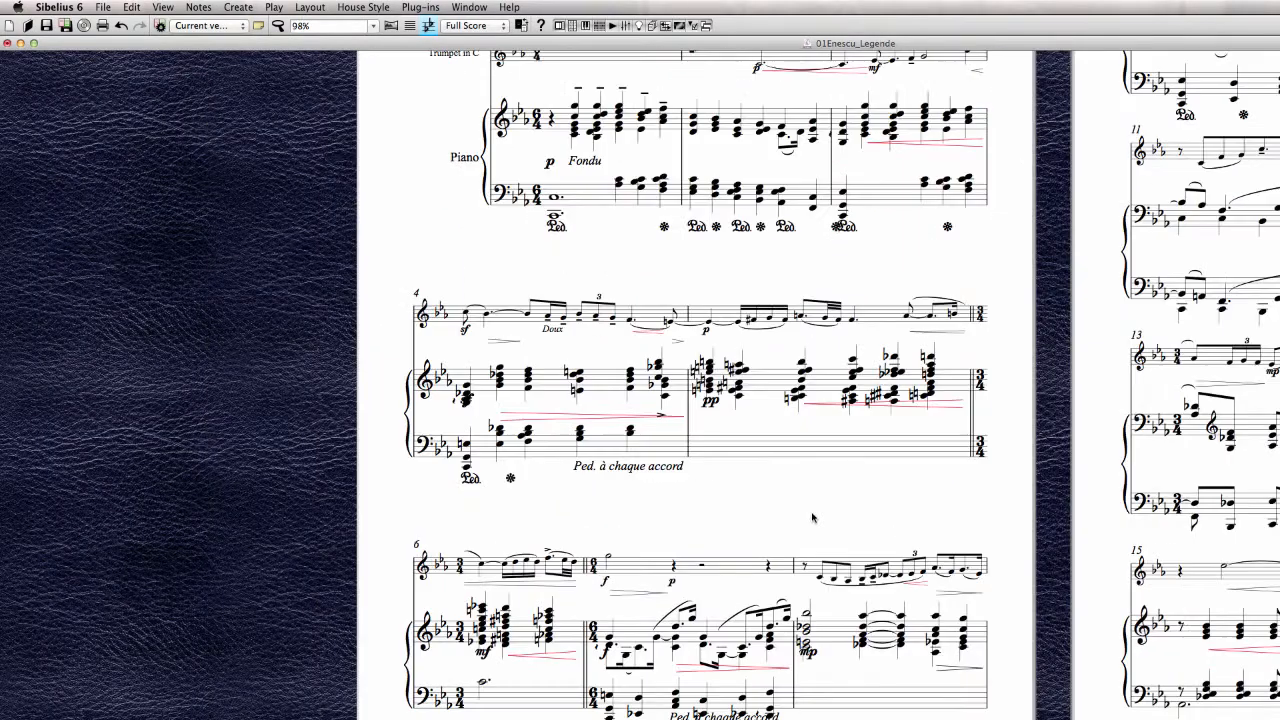
key("super+equal")
left_click_drag(731, 480, 688, 698)
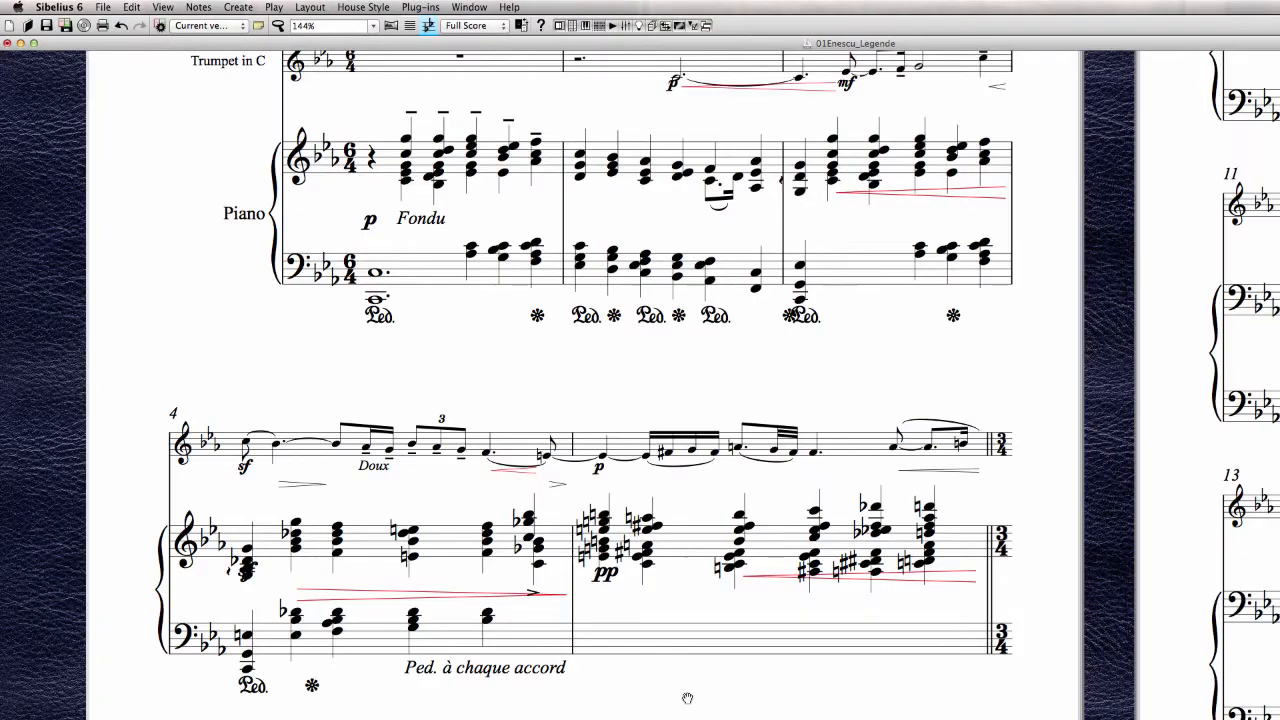
left_click_drag(591, 471, 601, 590)
left_click_drag(612, 486, 615, 531)
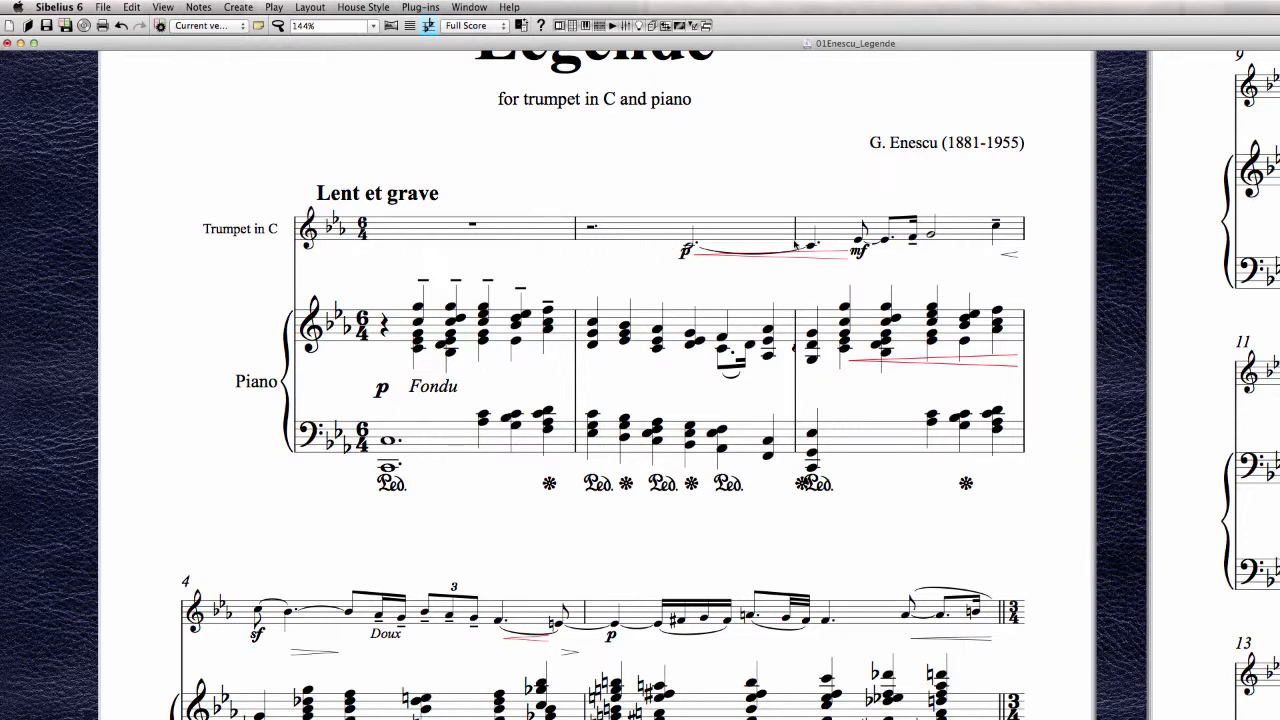
left_click_drag(872, 537, 849, 524)
left_click_drag(867, 458, 838, 470)
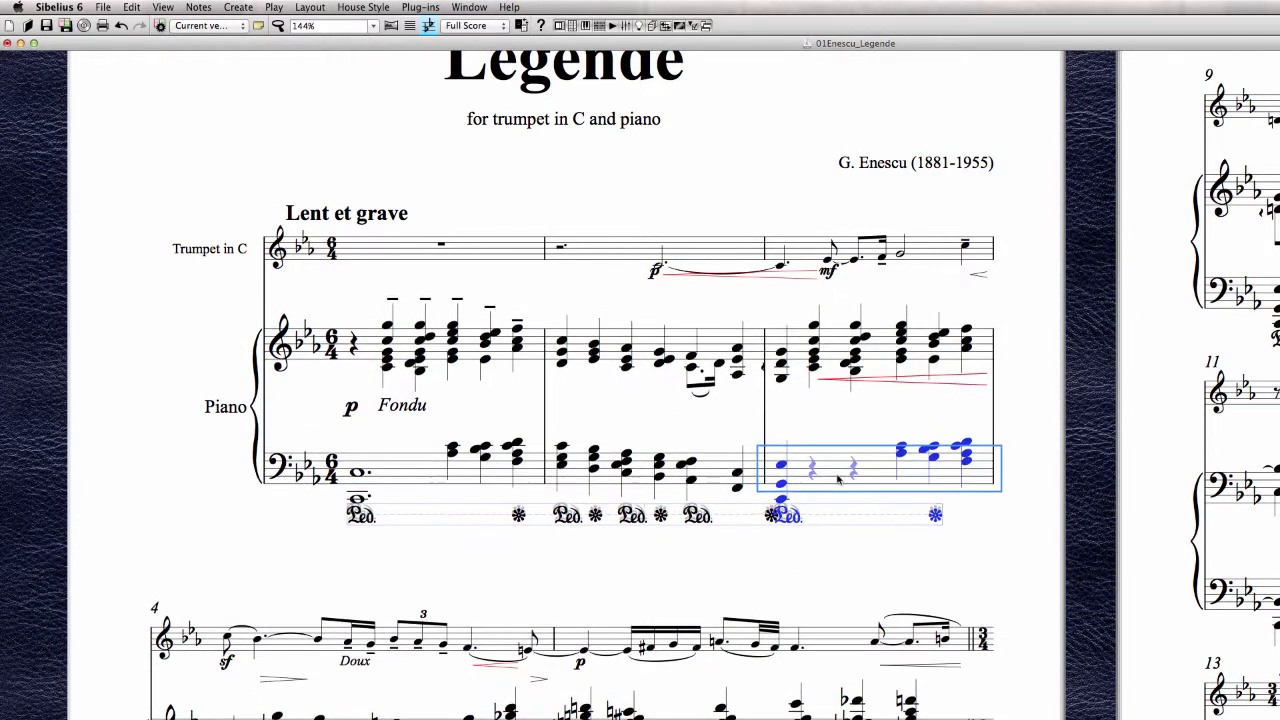
key("Escape")
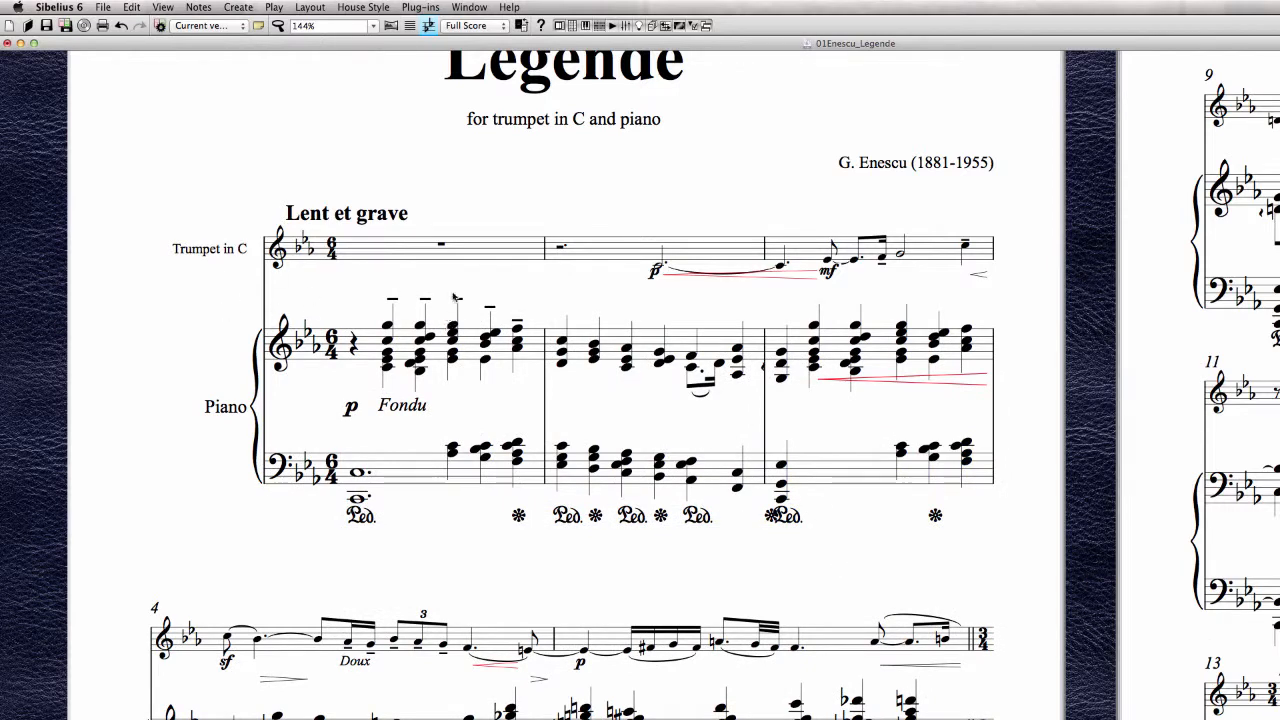
left_click_drag(480, 274, 437, 328)
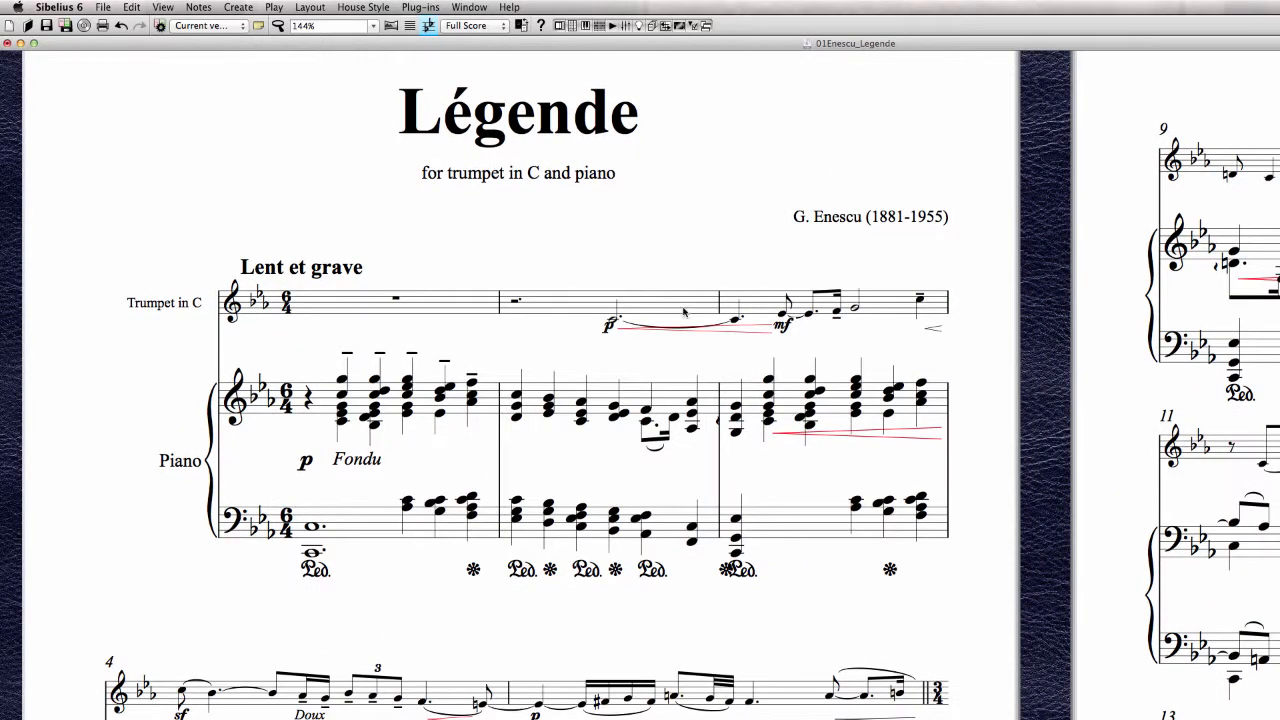
Select only the dynamics and hairpins of the trumpet's first system and nudge them down, clear of the notes and tie
double_click(576, 307)
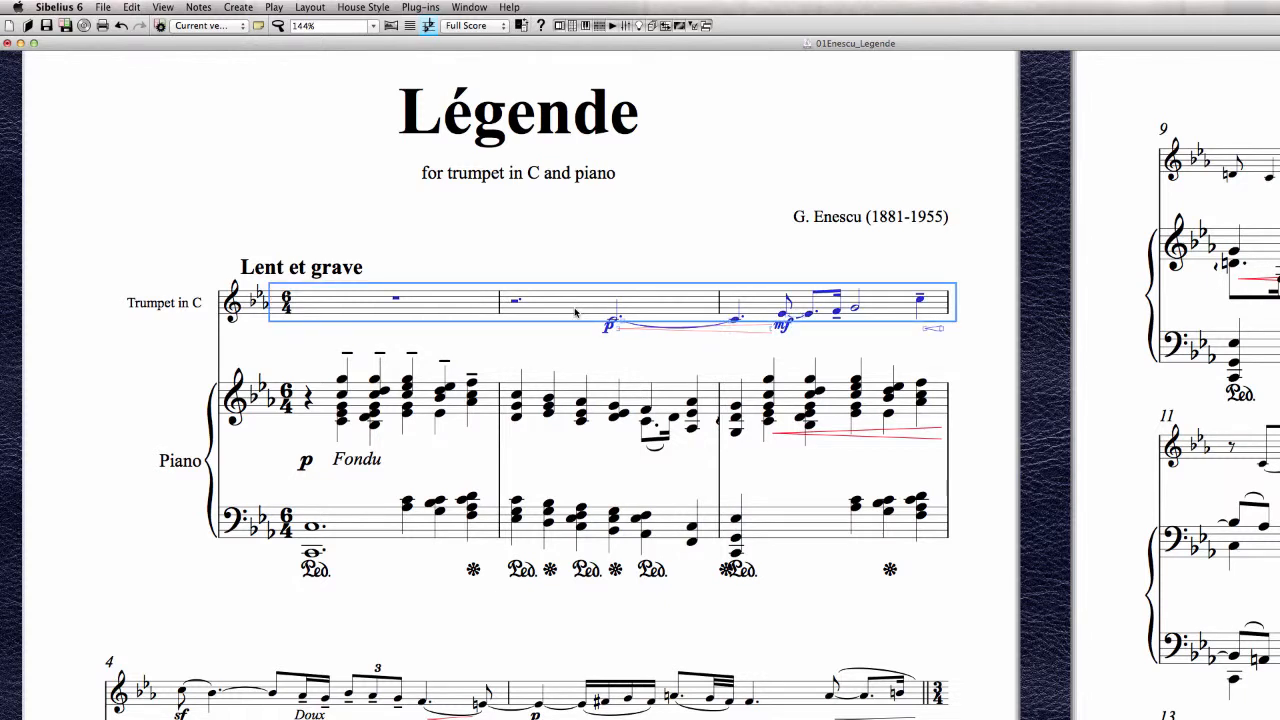
key("Escape")
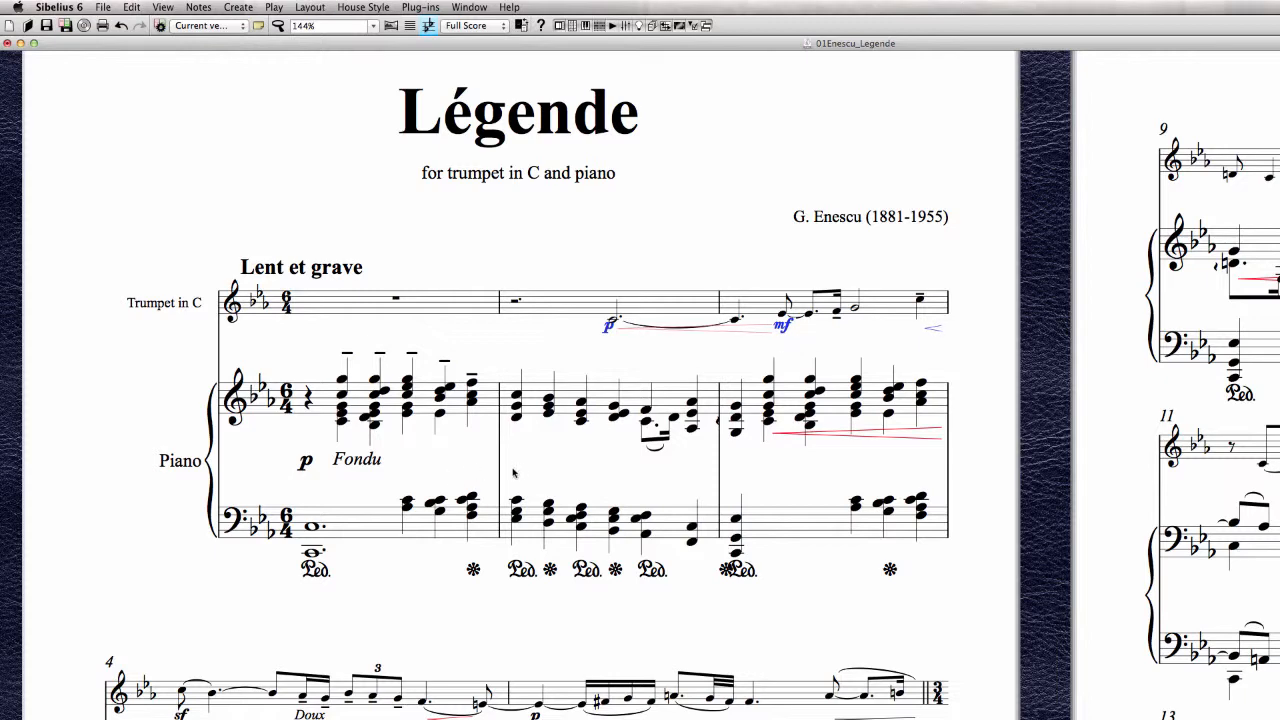
key("Down")
key("Down")
key("Down")
key("Down")
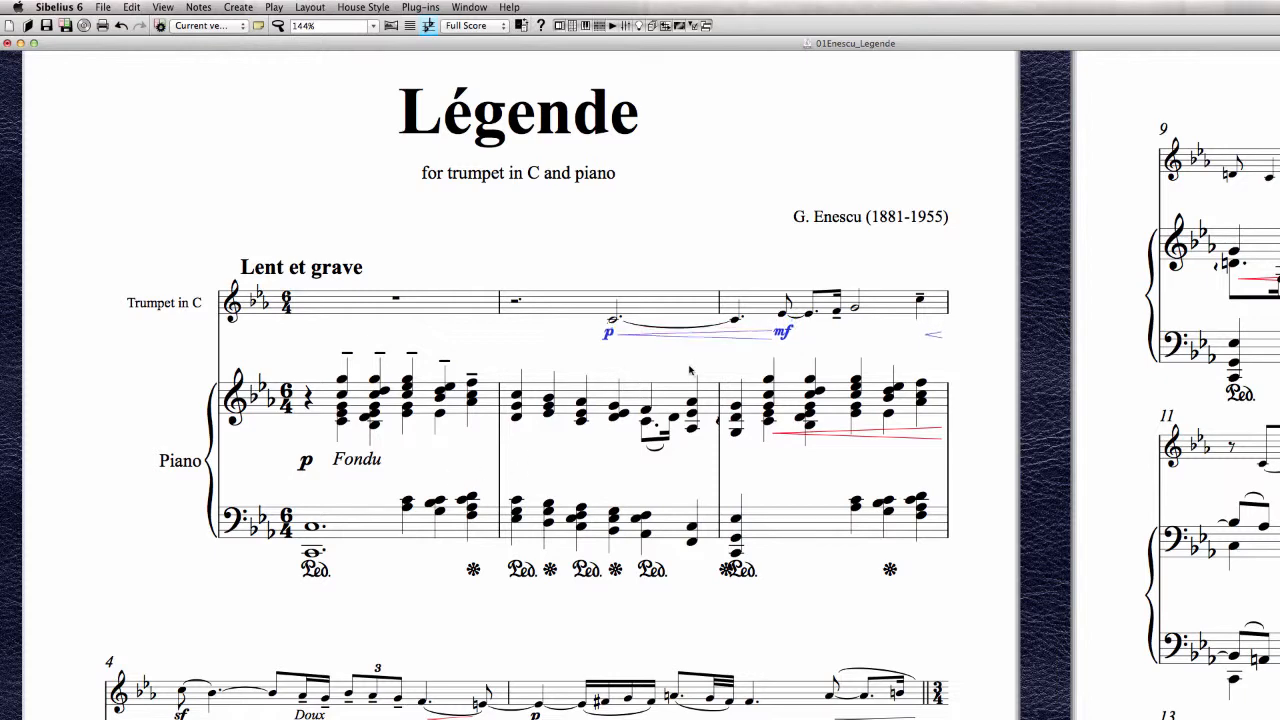
Nudge the trumpet's p slightly right and shorten the end of the following crescendo hairpin to leave room before the mf
scroll(683, 354, "up", 5)
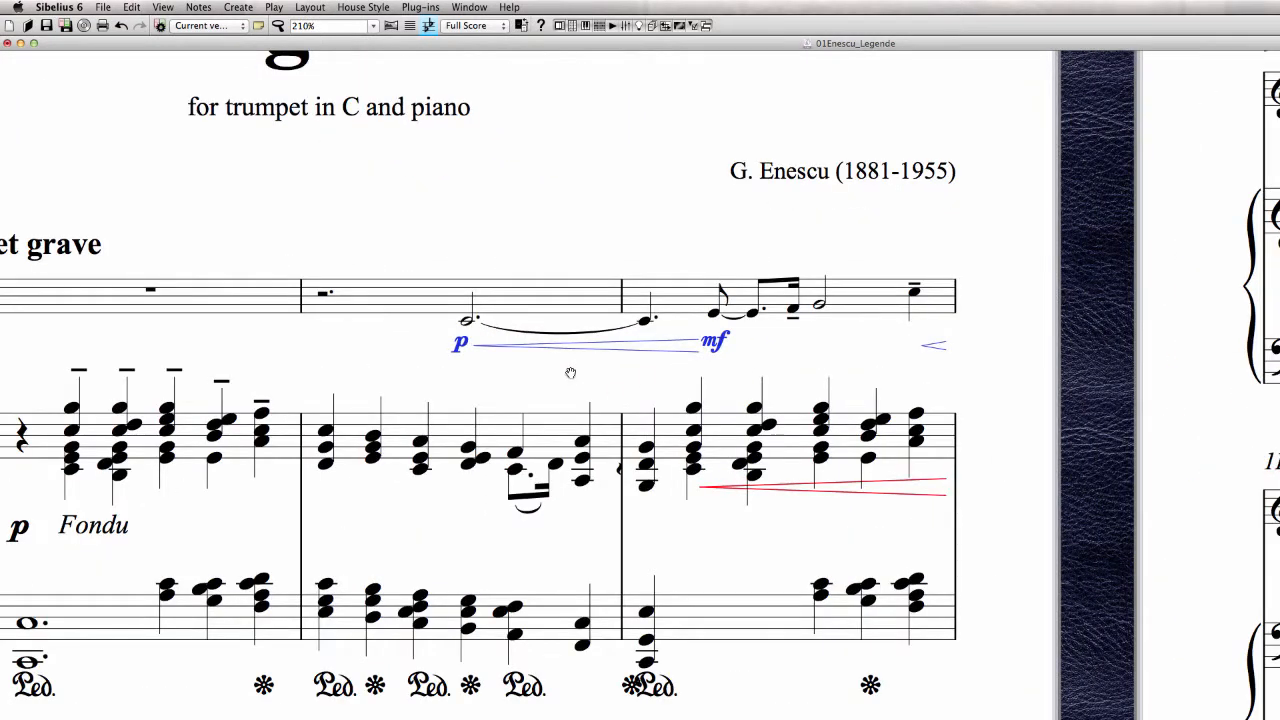
left_click_drag(569, 371, 684, 414)
left_click(579, 388)
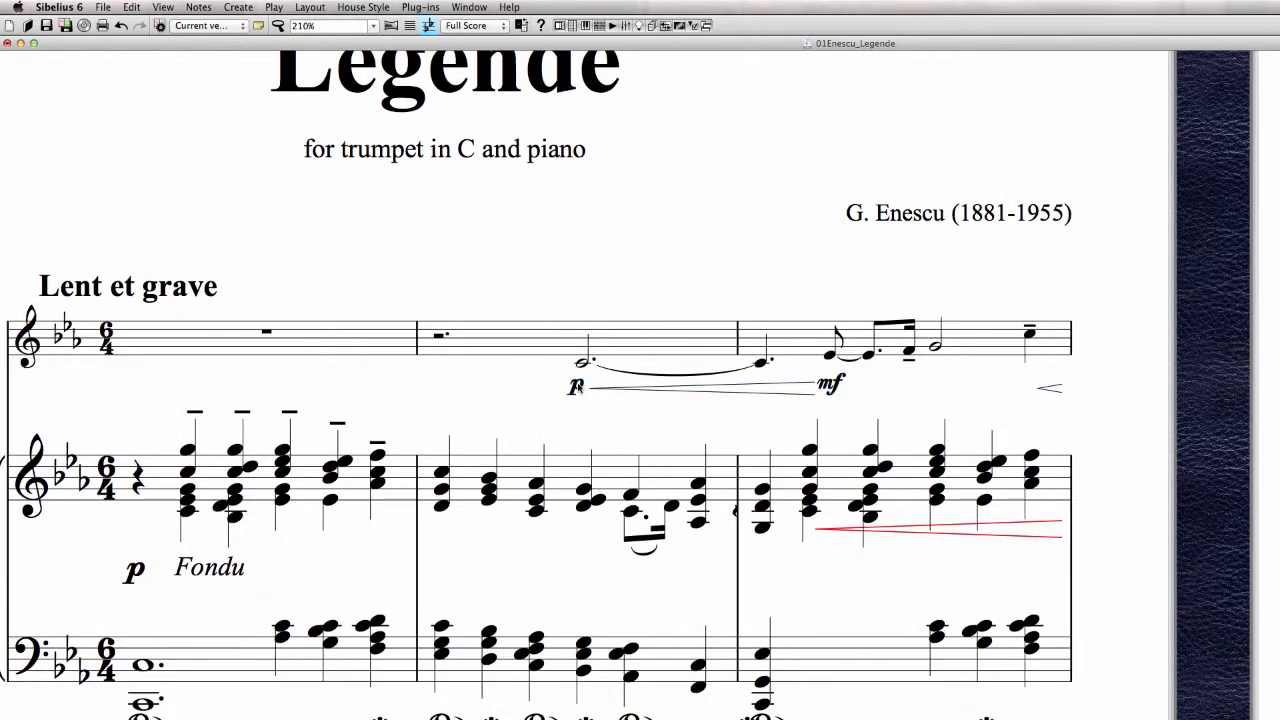
key("Right")
left_click_drag(813, 392, 800, 389)
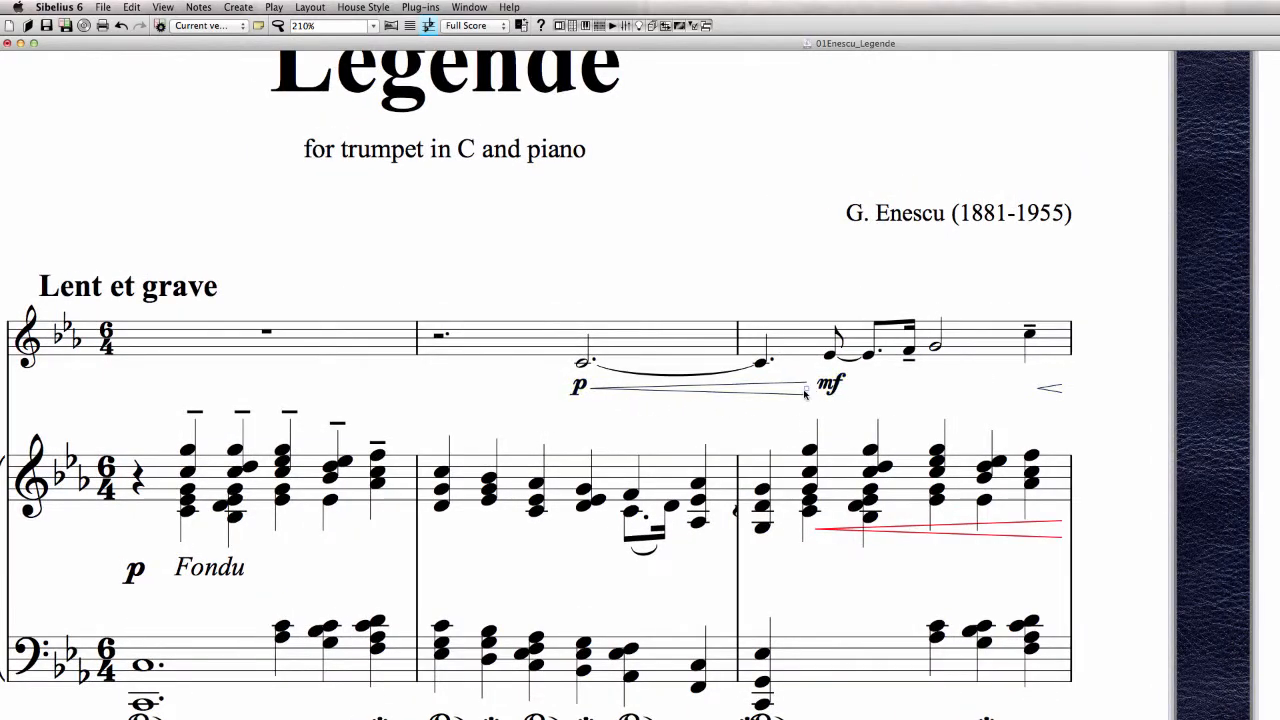
left_click(698, 391)
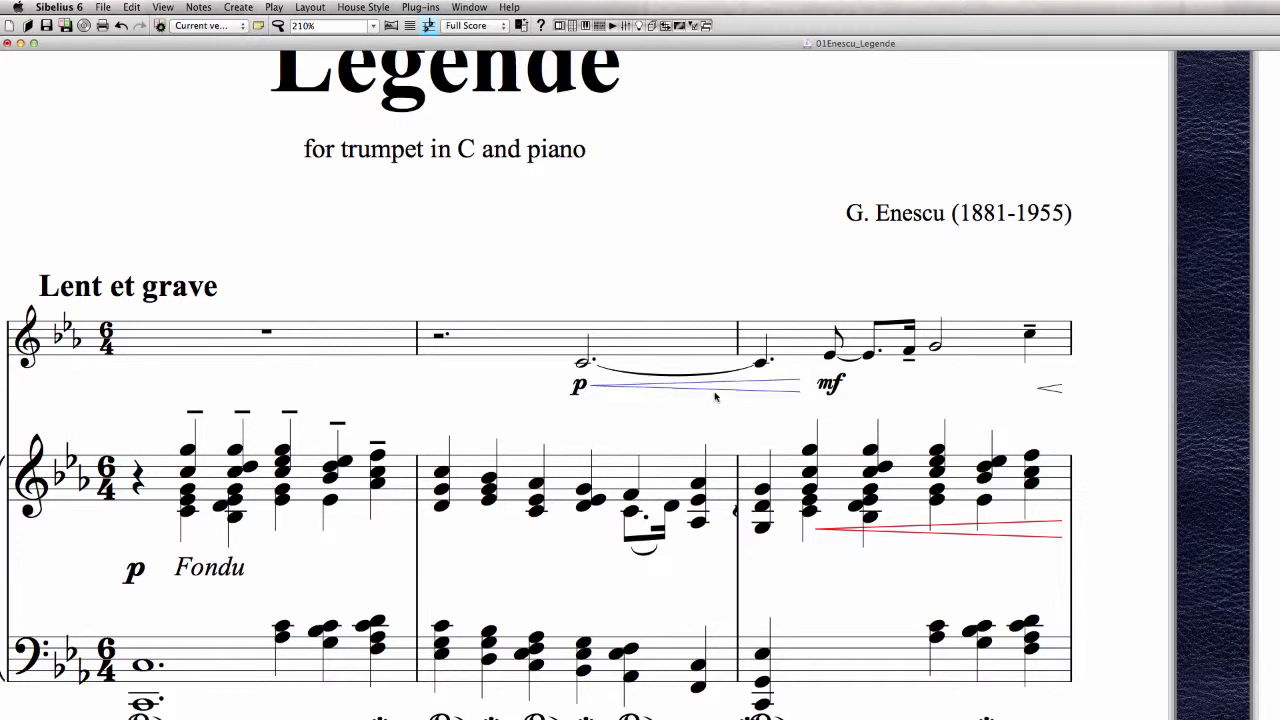
Nudge the trumpet's mf in bar 3 left and down to line up with the preceding hairpin
left_click(836, 387)
key("Left")
key("Left")
key("Left")
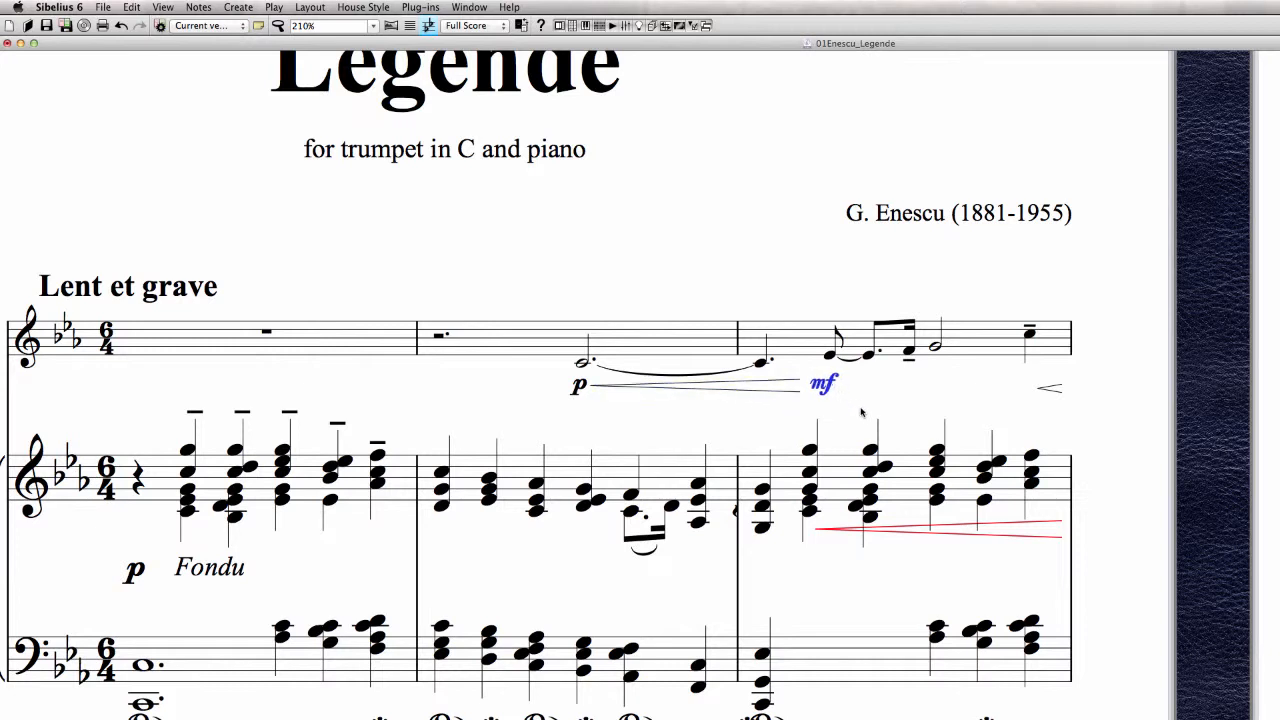
key("Left")
key("Down")
key("Down")
left_click(897, 398)
Extend the start of the short trumpet hairpin at the end of bar 3 slightly to the left
left_click_drag(1038, 390, 1026, 393)
left_click(1041, 391)
left_click(911, 408)
Turn on attachment lines and shift the piano's opening p slightly left beneath the first-beat rest in bar 1
left_click_drag(1167, 609, 1208, 506)
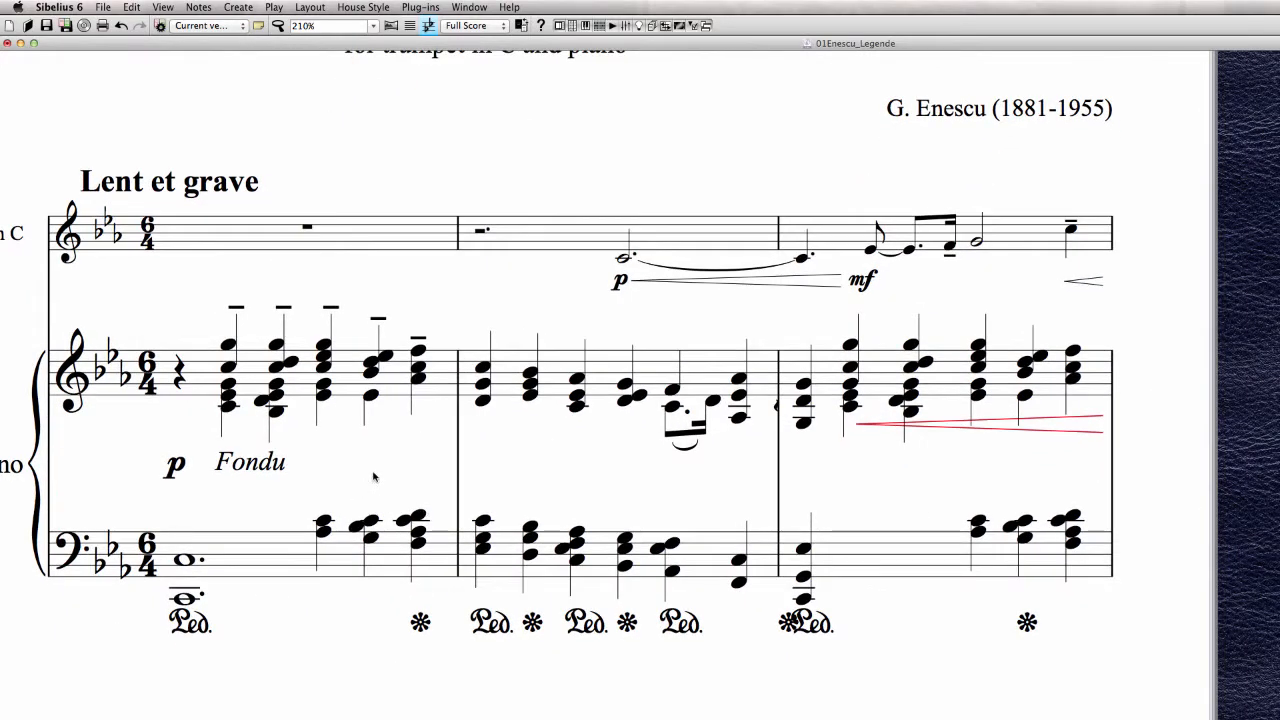
scroll(360, 468, "down", 2)
left_click(182, 441)
left_click_drag(182, 441, 189, 442)
left_click(155, 7)
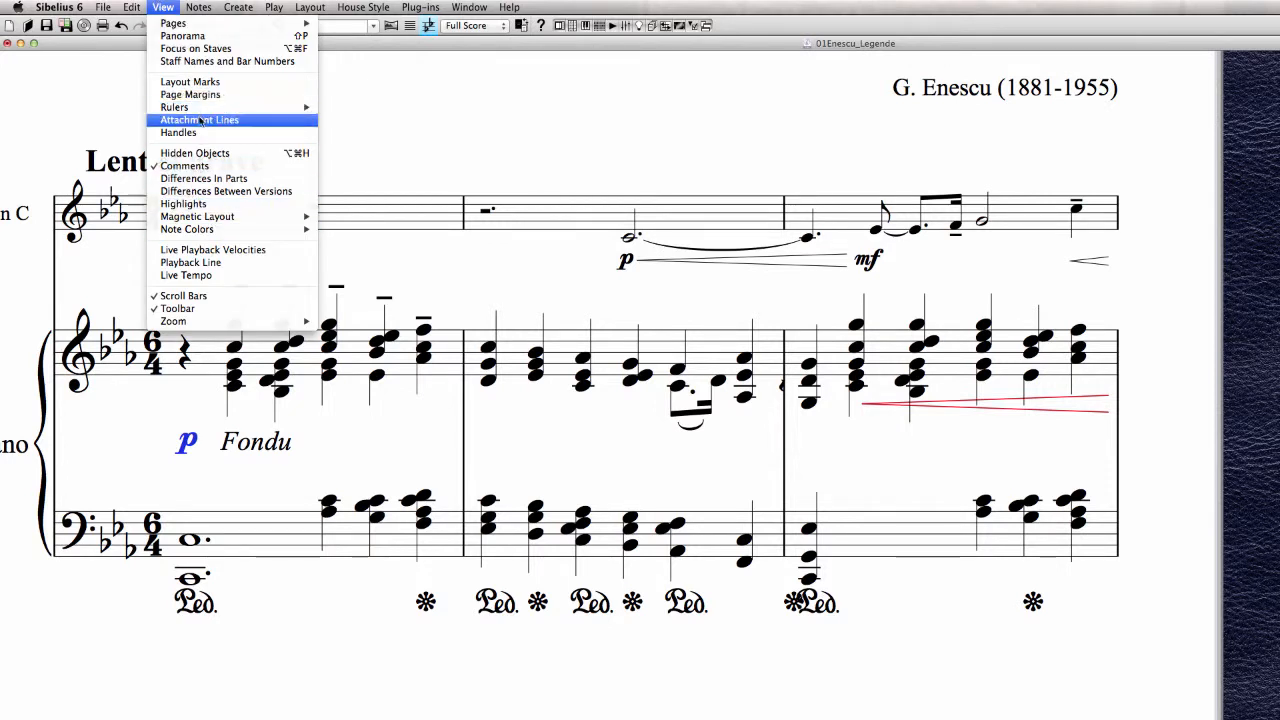
left_click(199, 119)
mouse_move(193, 443)
left_mouse_down()
mouse_move(176, 431)
mouse_move(184, 442)
left_mouse_up()
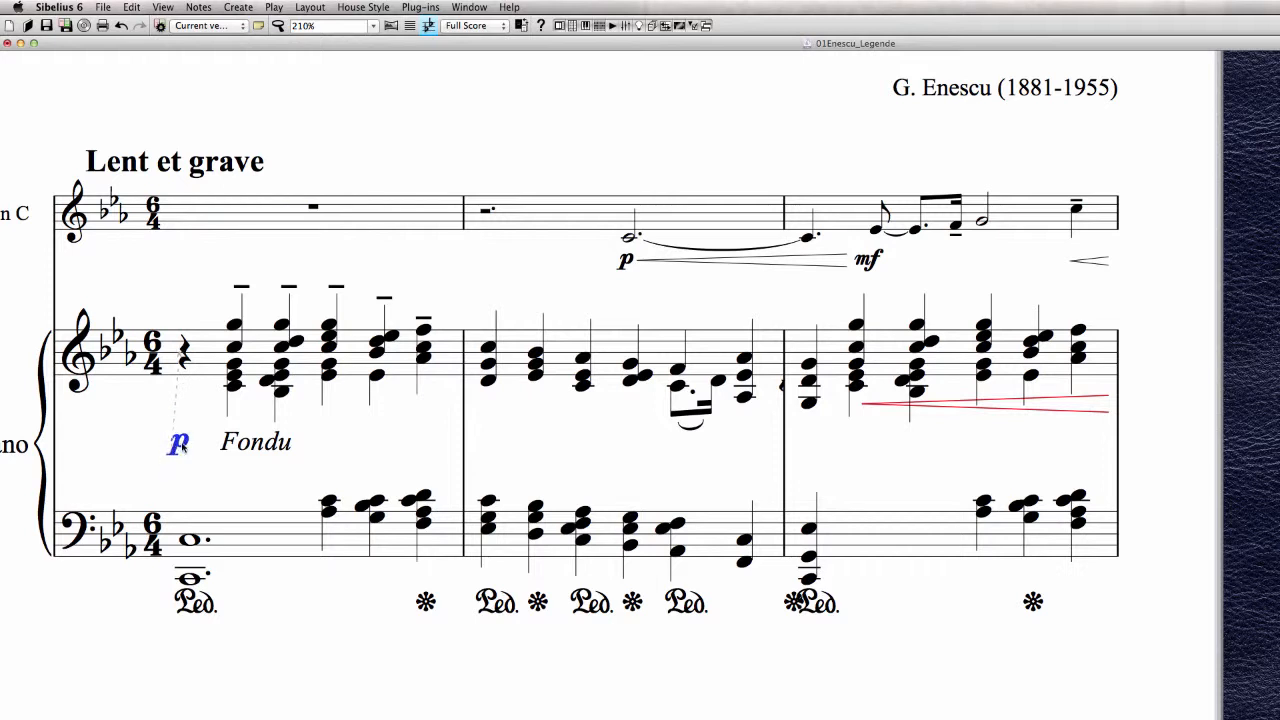
left_click(259, 446)
left_click(178, 446)
Move the arpeggio line in bar 3 next to the right hand's first chord and fit its length to the chord
scroll(520, 451, "up", 2)
scroll(520, 451, "left", 2)
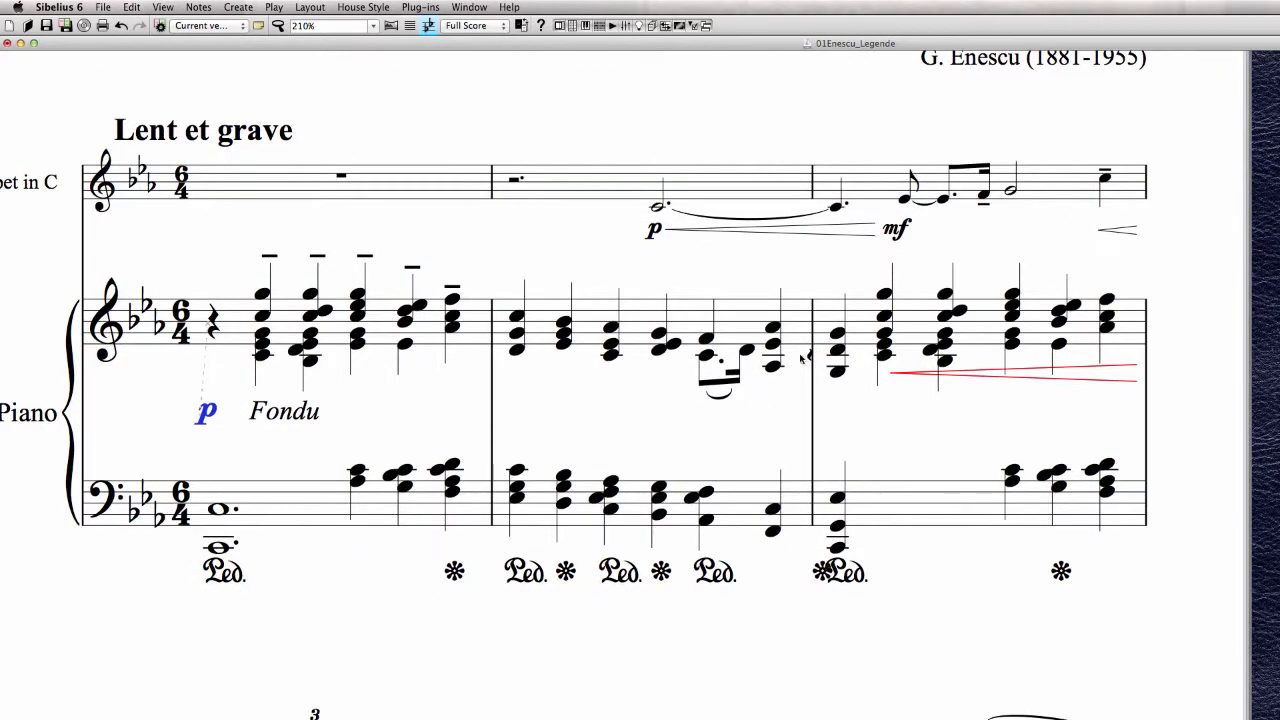
mouse_move(811, 363)
left_mouse_down()
mouse_move(802, 430)
mouse_move(824, 412)
mouse_move(824, 325)
mouse_move(821, 372)
left_mouse_up()
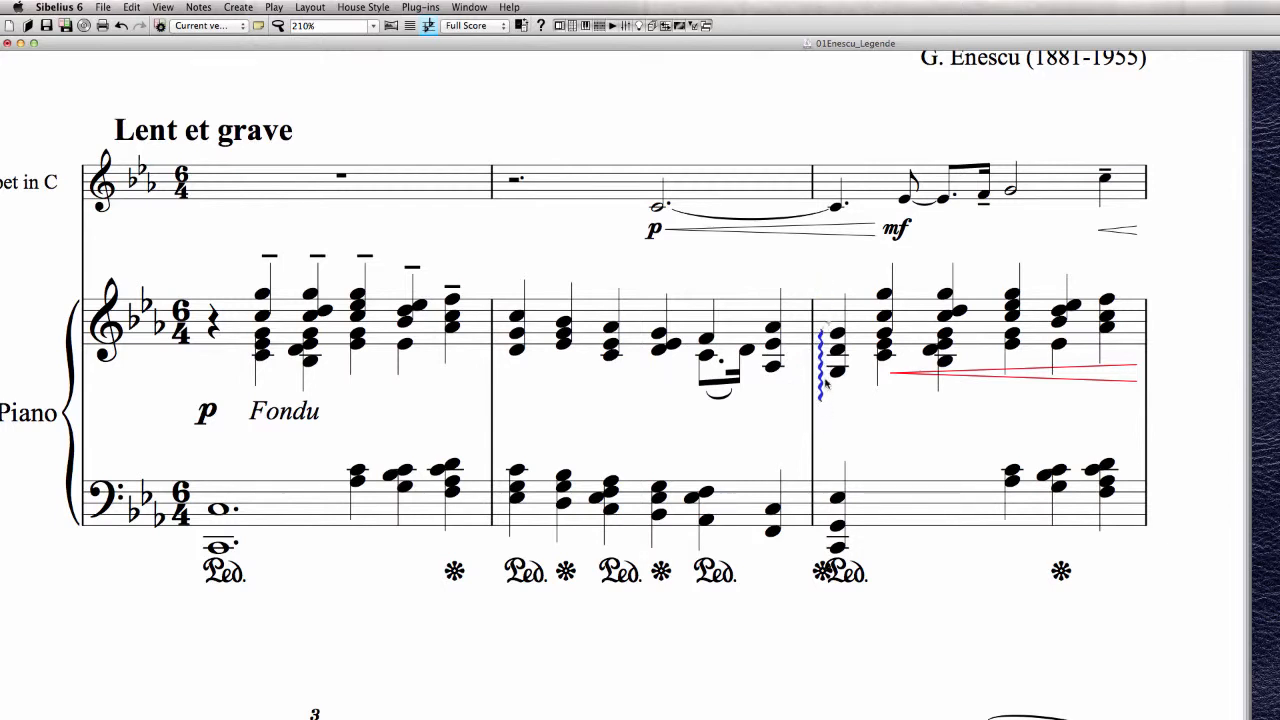
mouse_move(824, 376)
left_mouse_down()
mouse_move(822, 360)
mouse_move(820, 384)
left_mouse_up()
Move the piano's bar 3 hairpin down below the right-hand chords and align it in a row with the opening p
left_click_drag(971, 380, 956, 410)
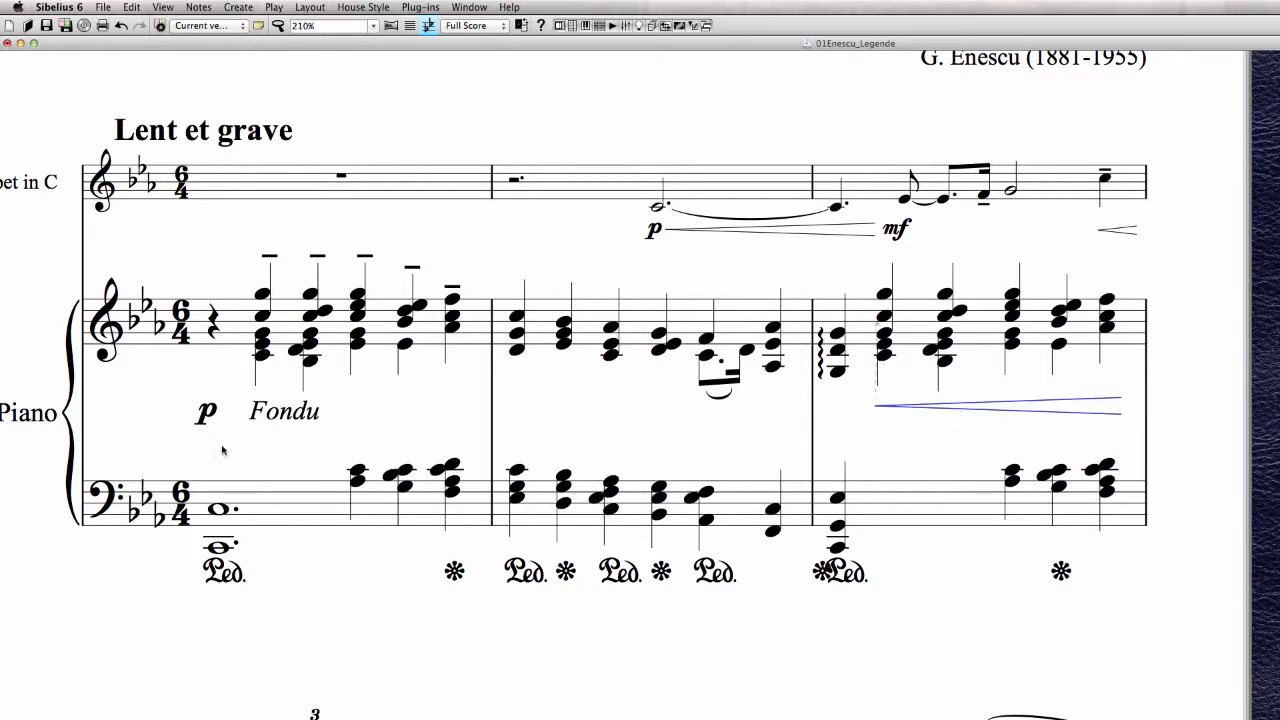
left_click(208, 417)
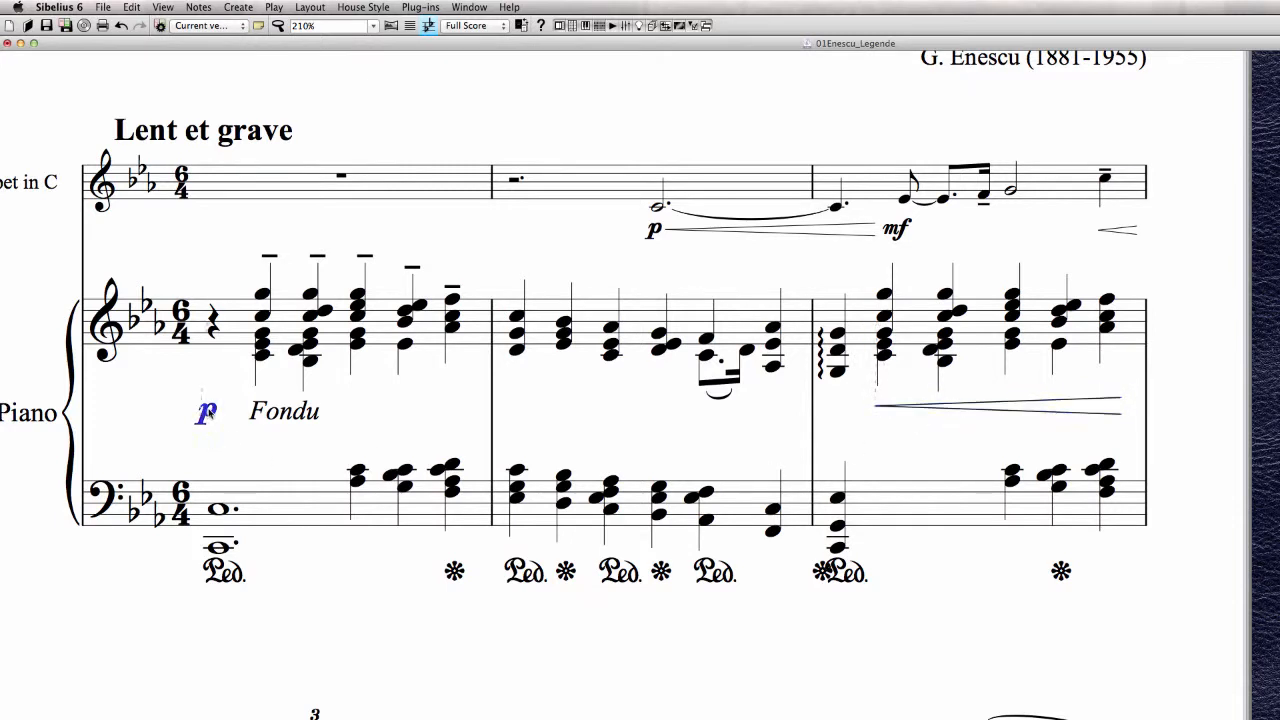
left_click(1036, 412, "super")
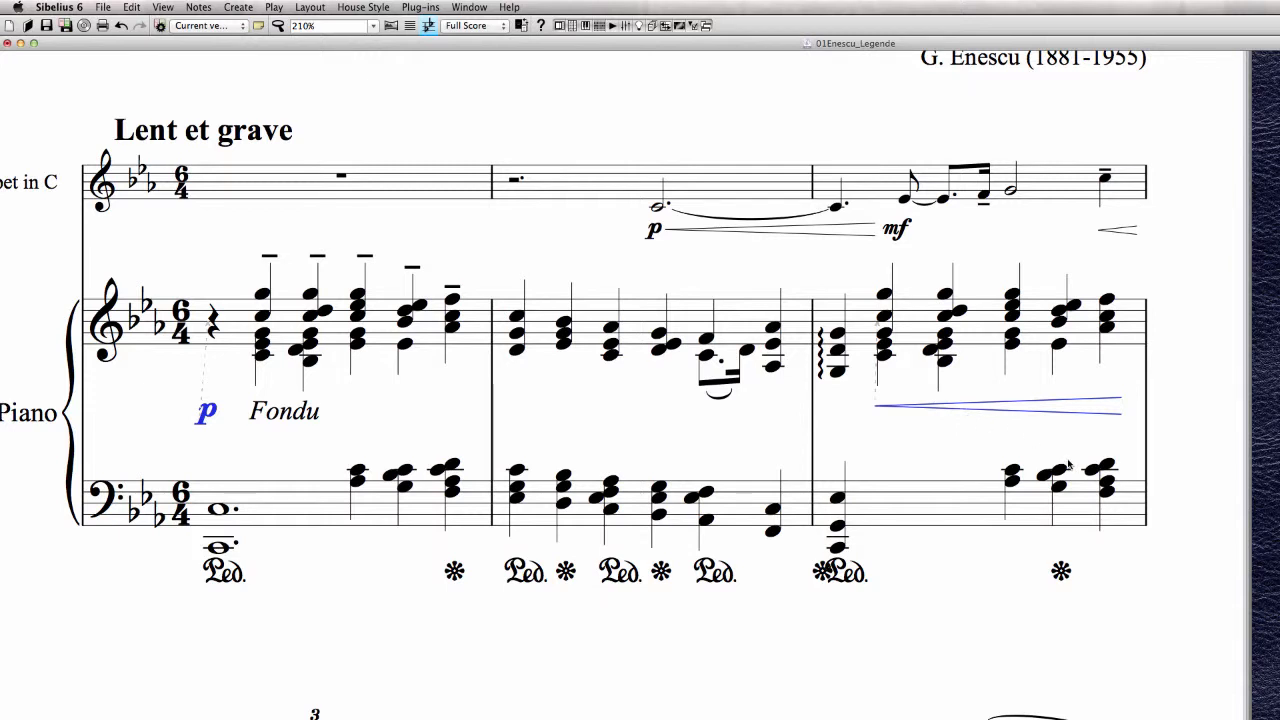
key("super+shift+p")
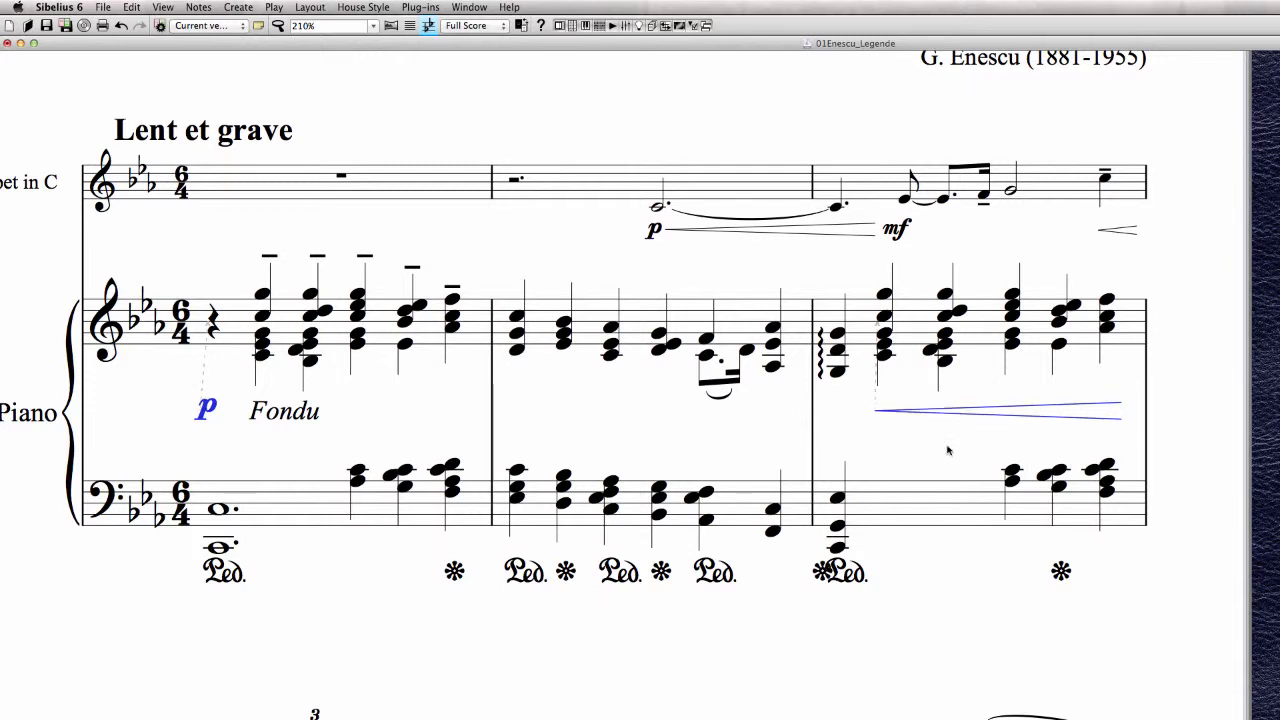
left_click_drag(955, 418, 956, 408)
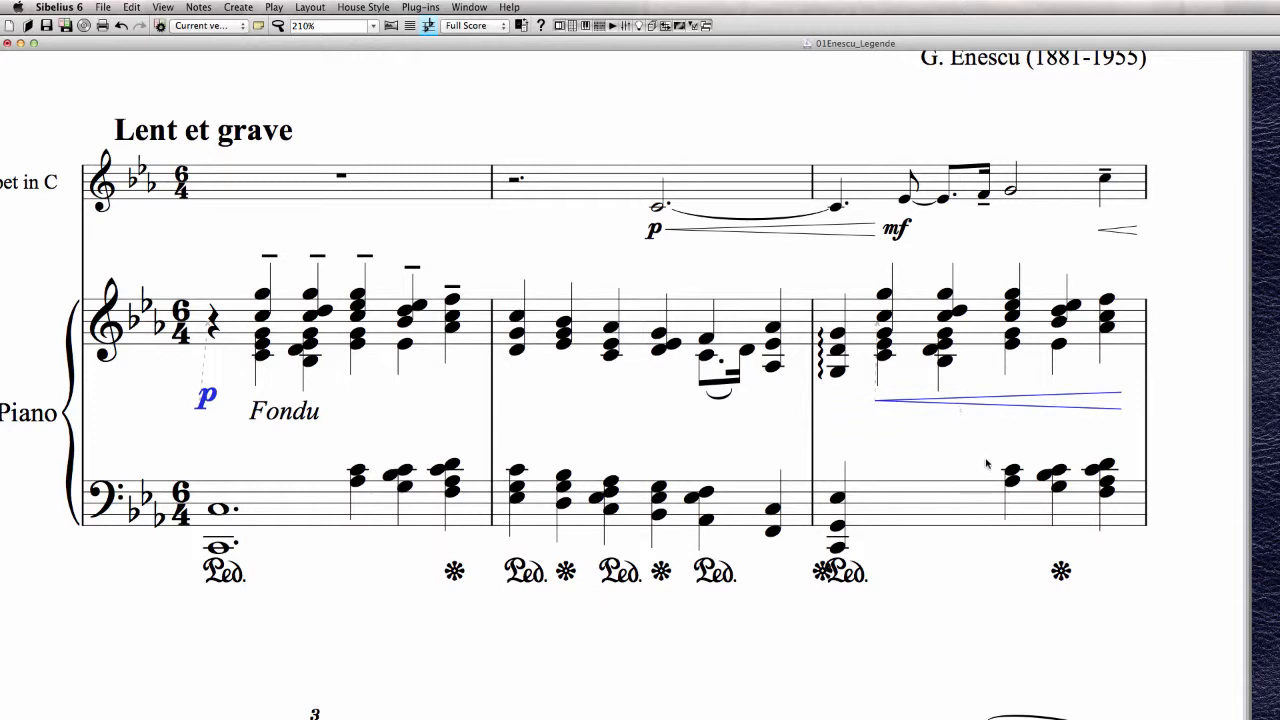
left_click(308, 7)
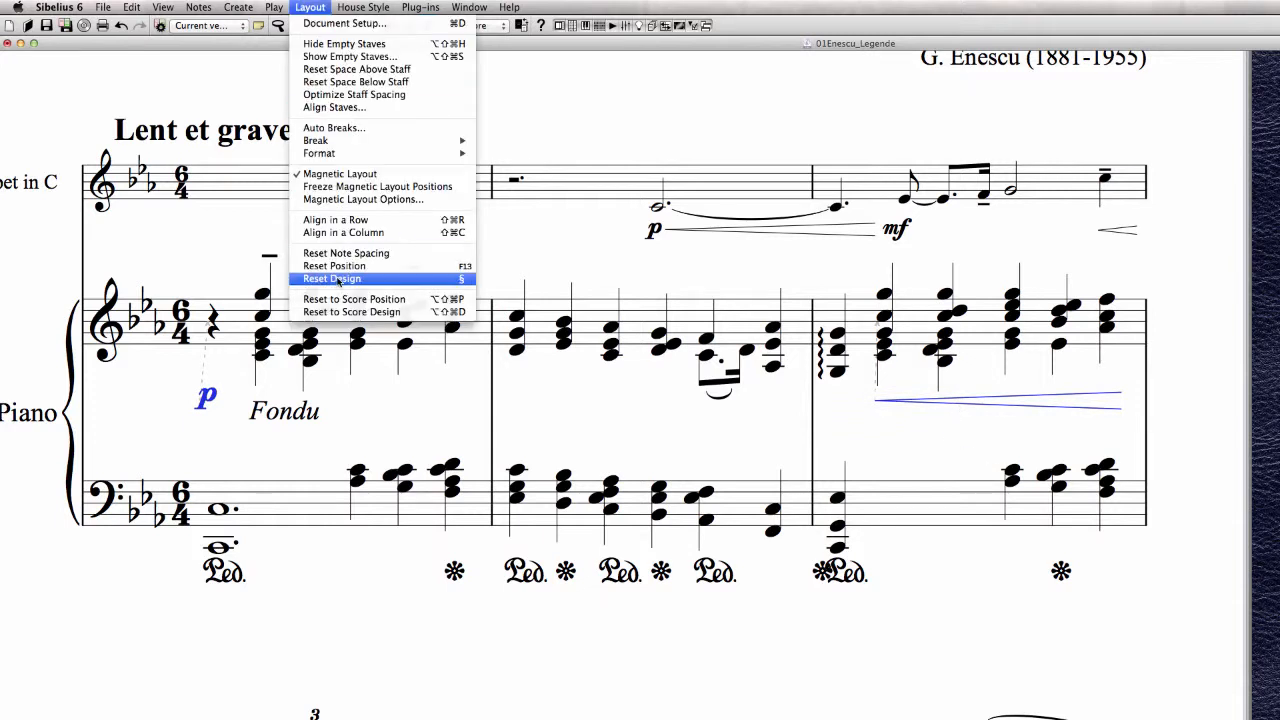
left_click(446, 220)
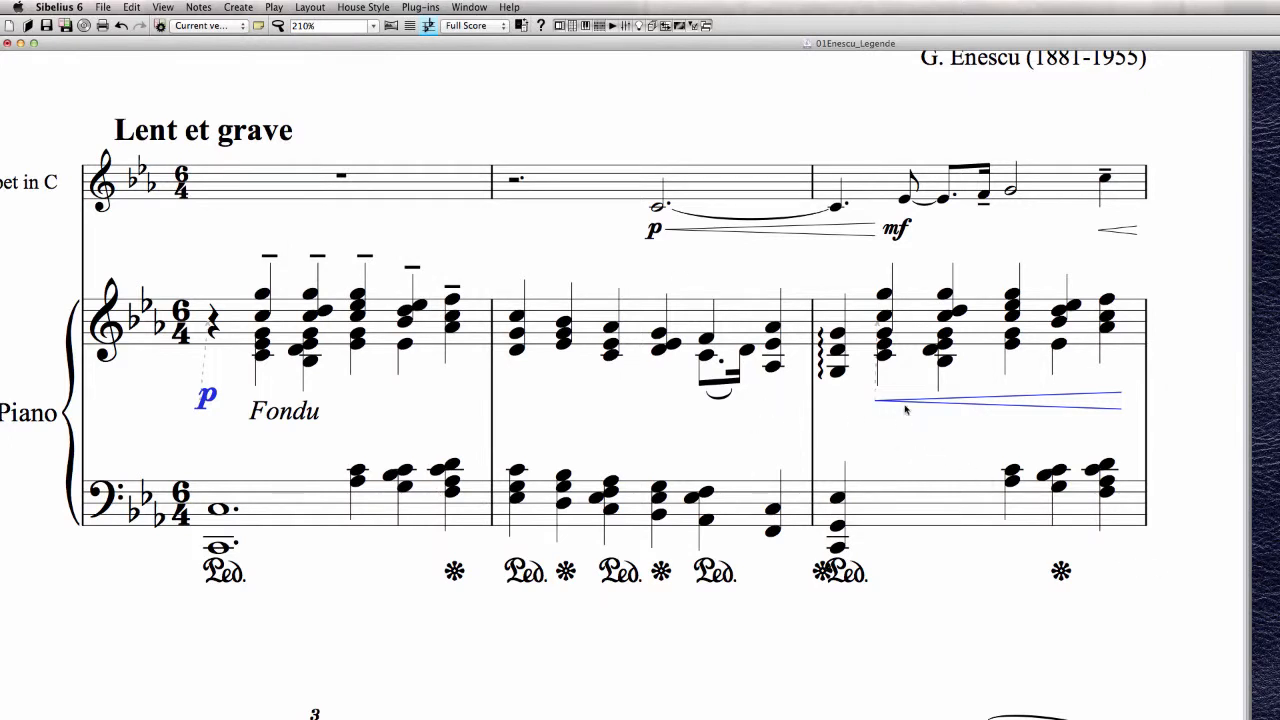
Move the Fondu text from below to above the right-hand staff at the start of bar 1
left_click(375, 437)
left_click(306, 426)
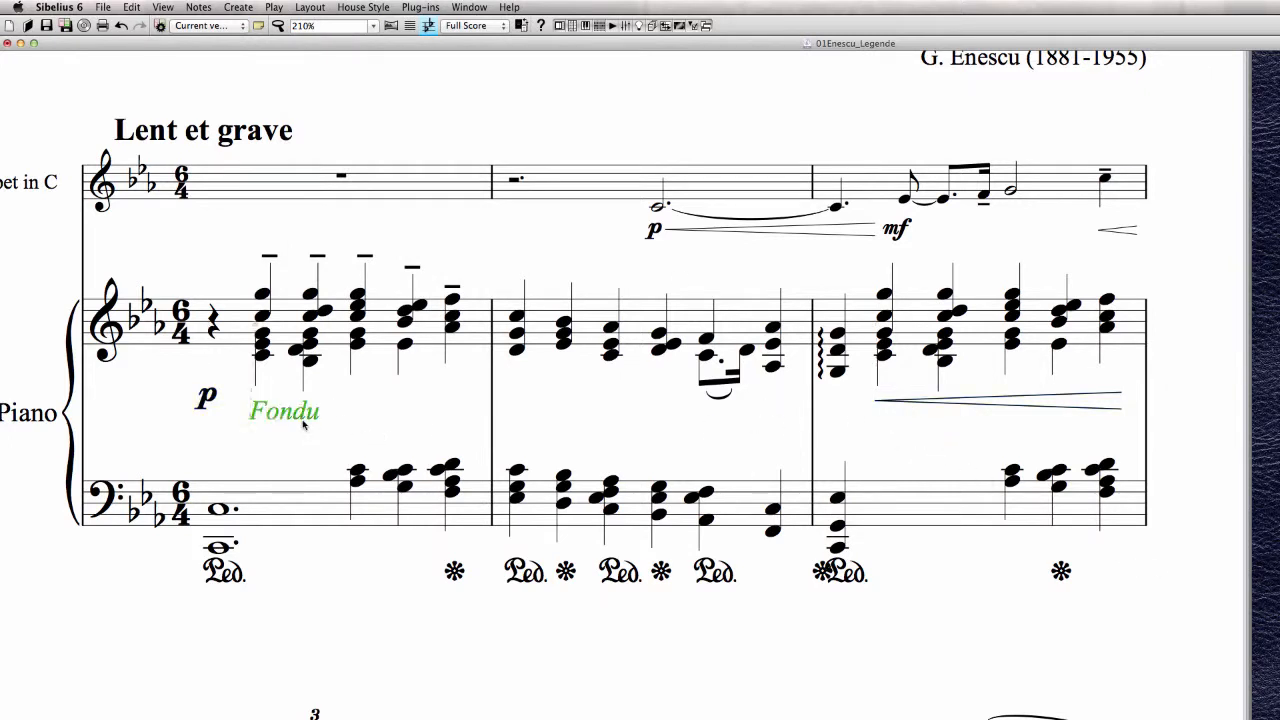
left_click_drag(306, 426, 221, 280)
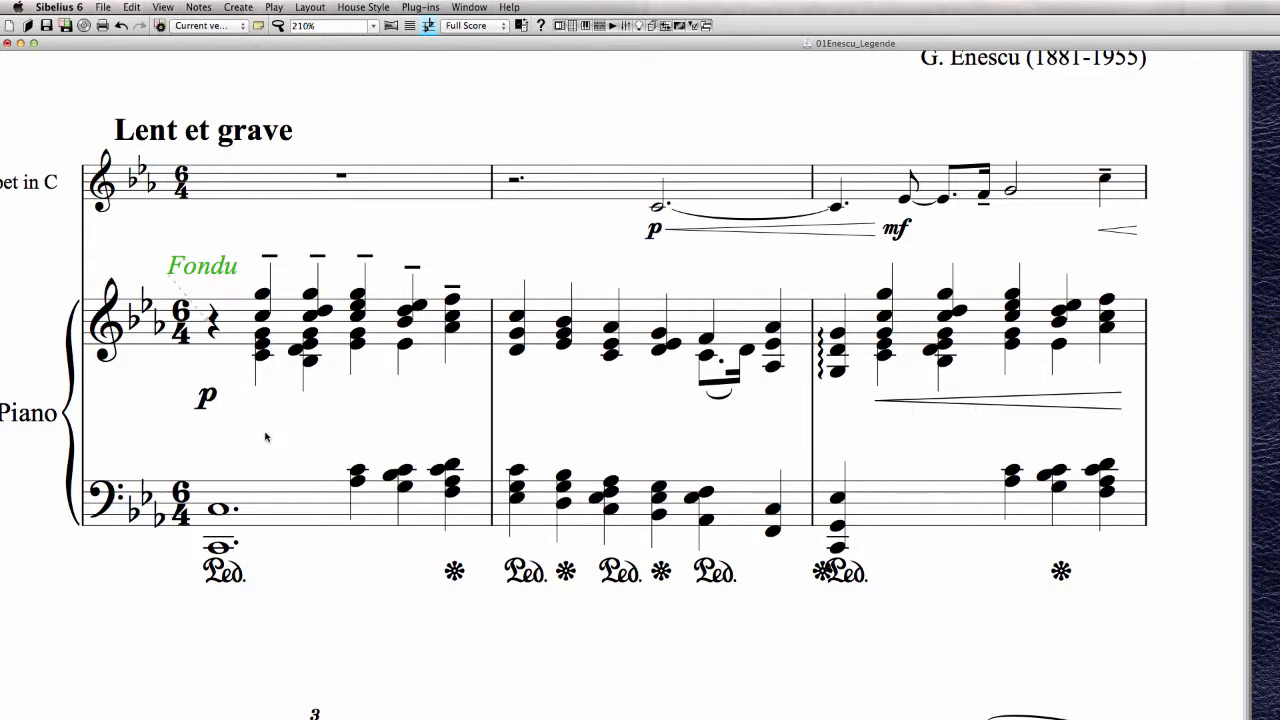
key("Escape")
Try placing the piano's opening p directly in front of the bar 3 hairpin to compare their vertical alignment
left_click_drag(211, 395, 221, 400)
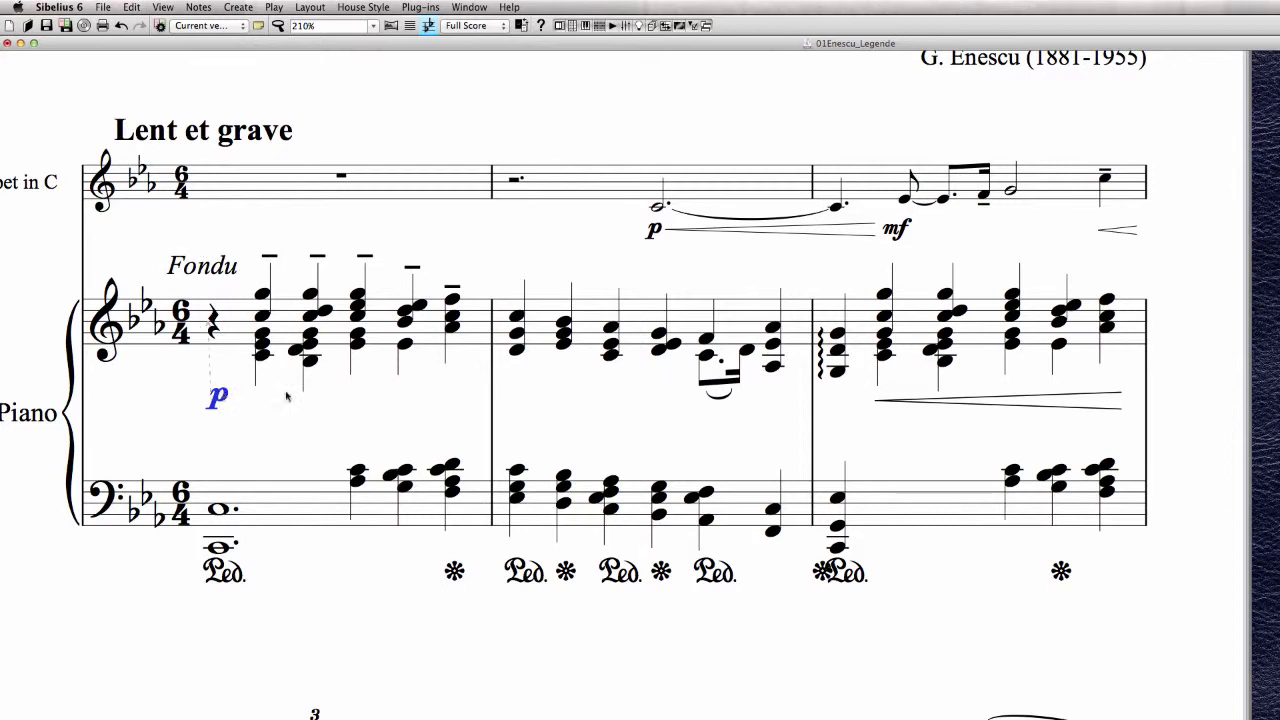
left_click(981, 407, "super")
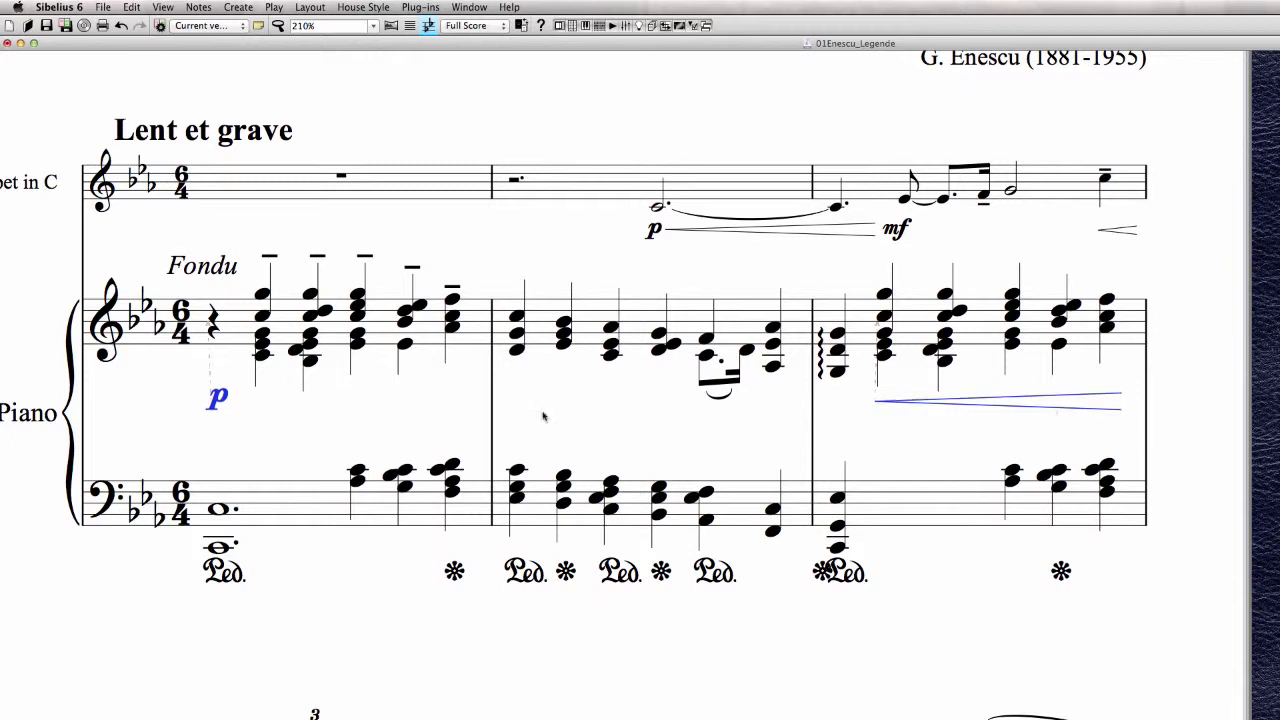
left_click(221, 400)
left_click_drag(221, 400, 488, 411)
left_click_drag(628, 420, 858, 412)
left_click(993, 409, "super")
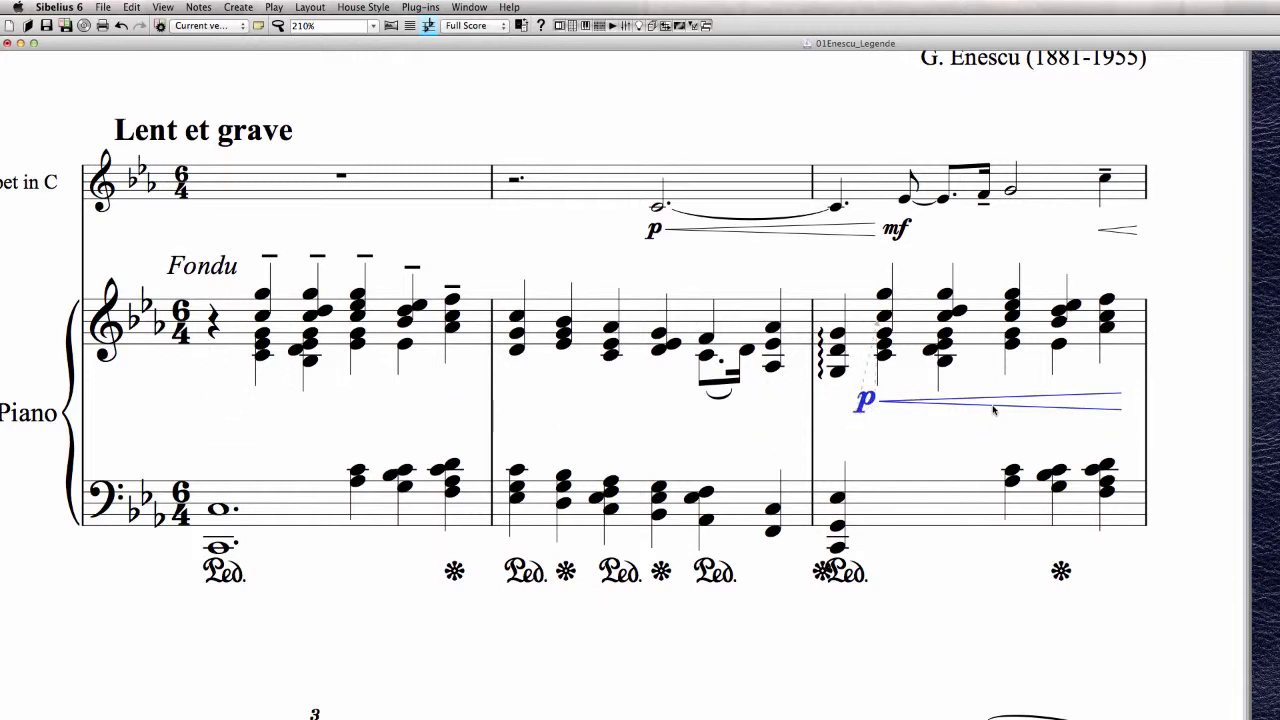
left_click(922, 426)
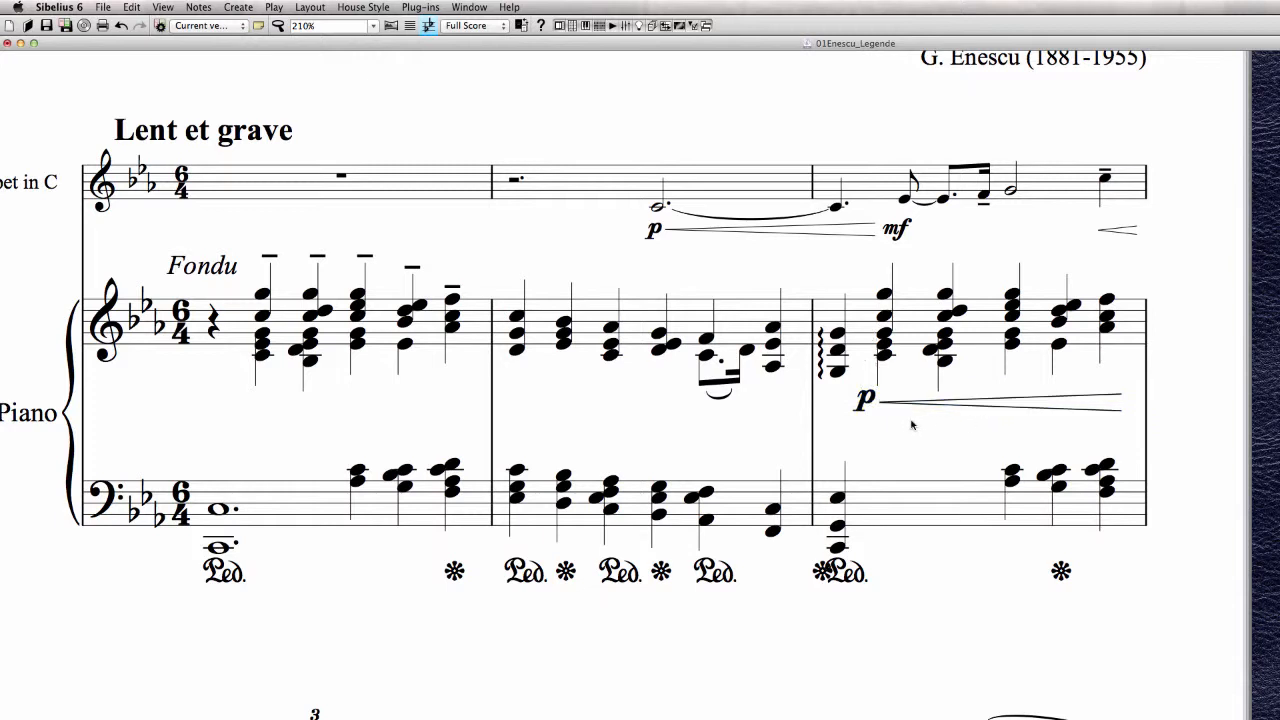
Put the p back beneath the bar 1 rest, align it in a row with the bar 3 hairpin, and nudge both slightly right
left_click(864, 402)
left_click_drag(864, 402, 207, 408)
left_click(989, 407, "super")
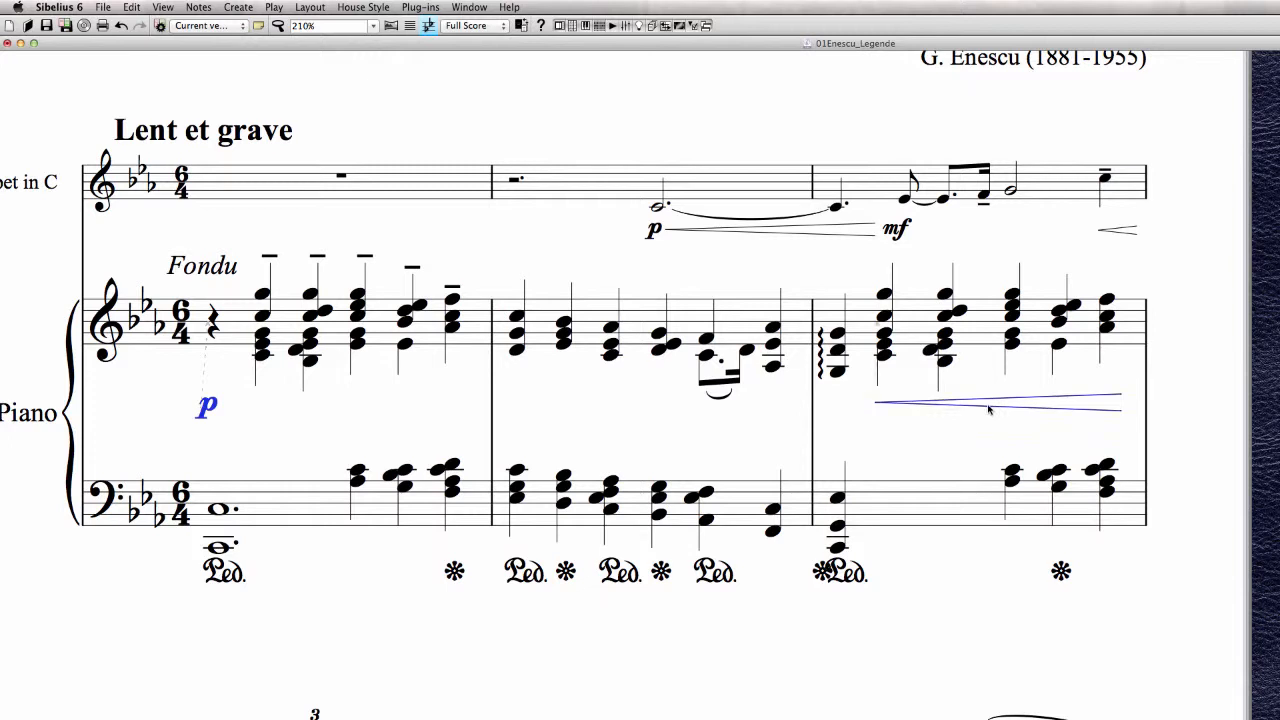
key("shift+super+r")
key("Right")
key("Right")
key("Right")
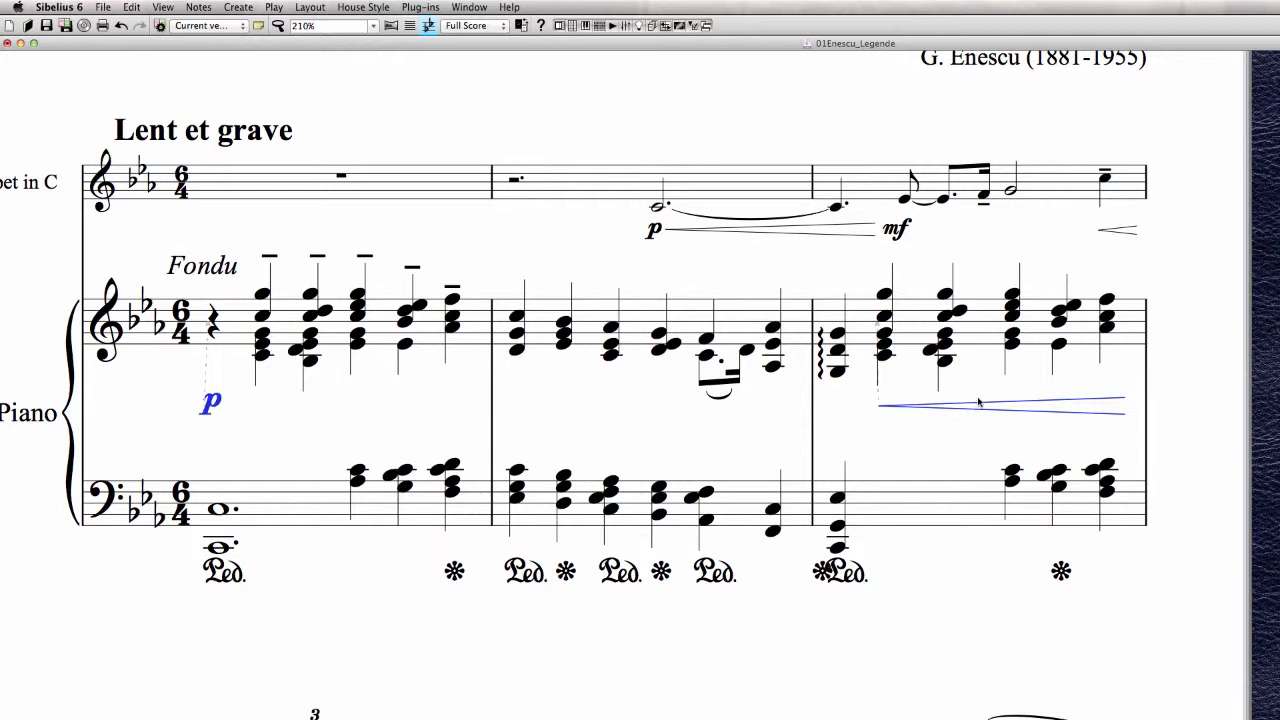
left_click(929, 432)
left_click_drag(926, 438, 928, 435)
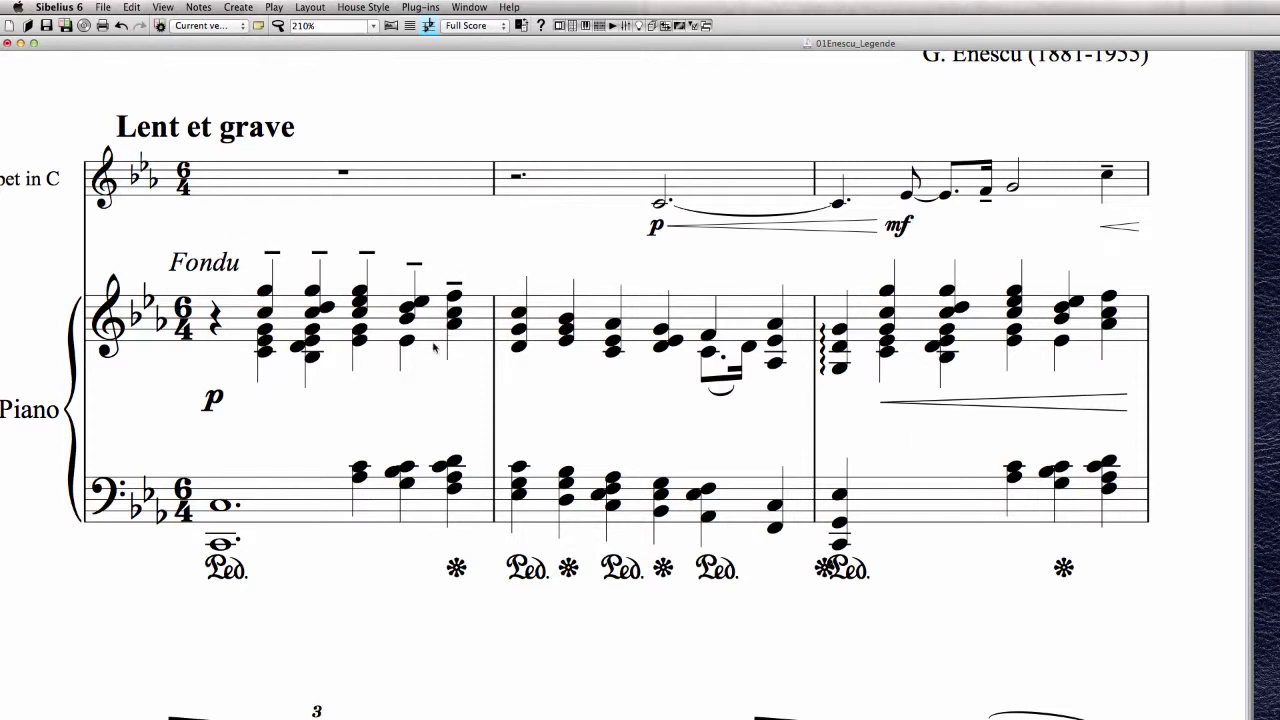
left_click(215, 400)
left_click(942, 447)
left_click(734, 391)
left_click(924, 457)
Shift the pedal release asterisk at the start of bar 3 slightly left so it clears the adjacent Ped. marking
left_click_drag(948, 590, 971, 400)
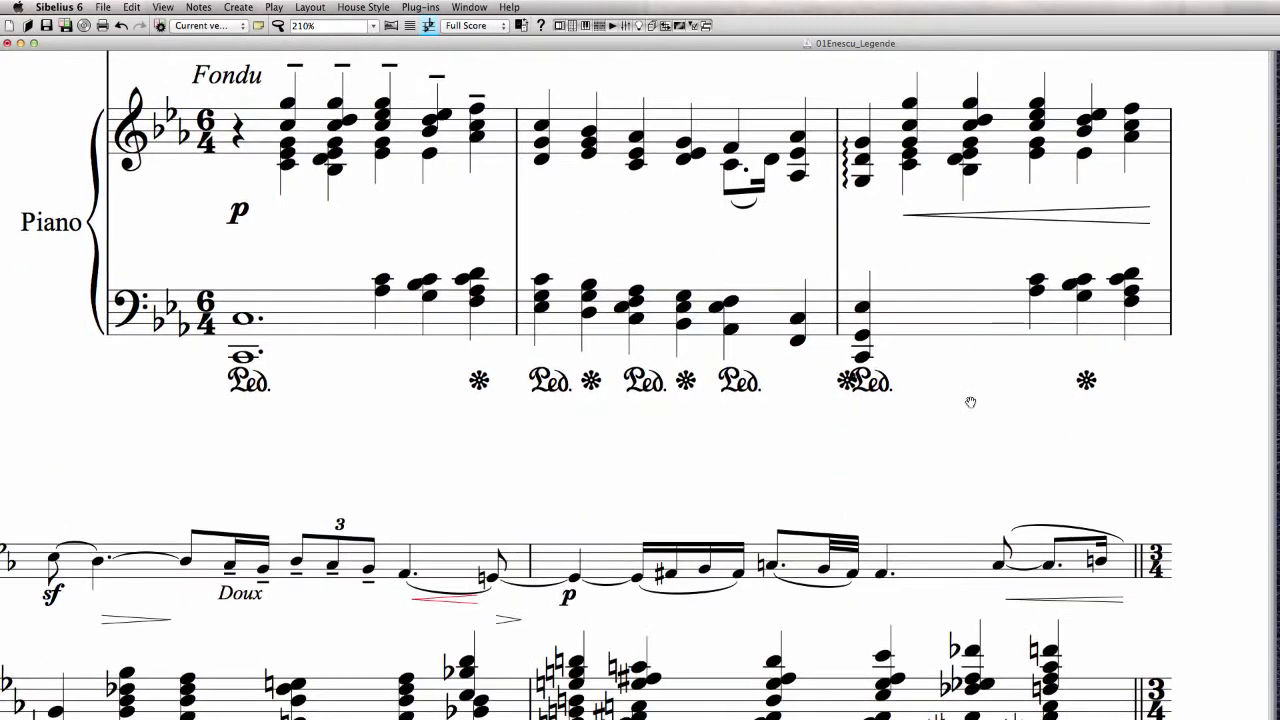
left_click(245, 390)
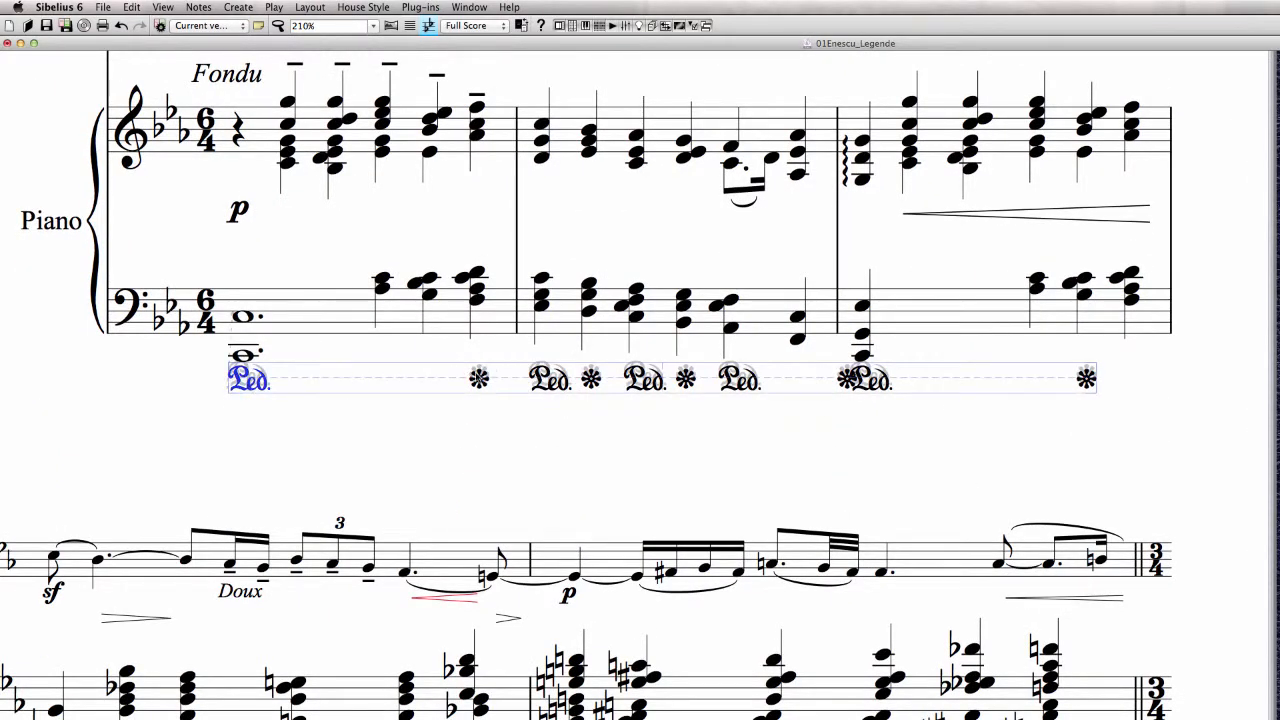
key("Escape")
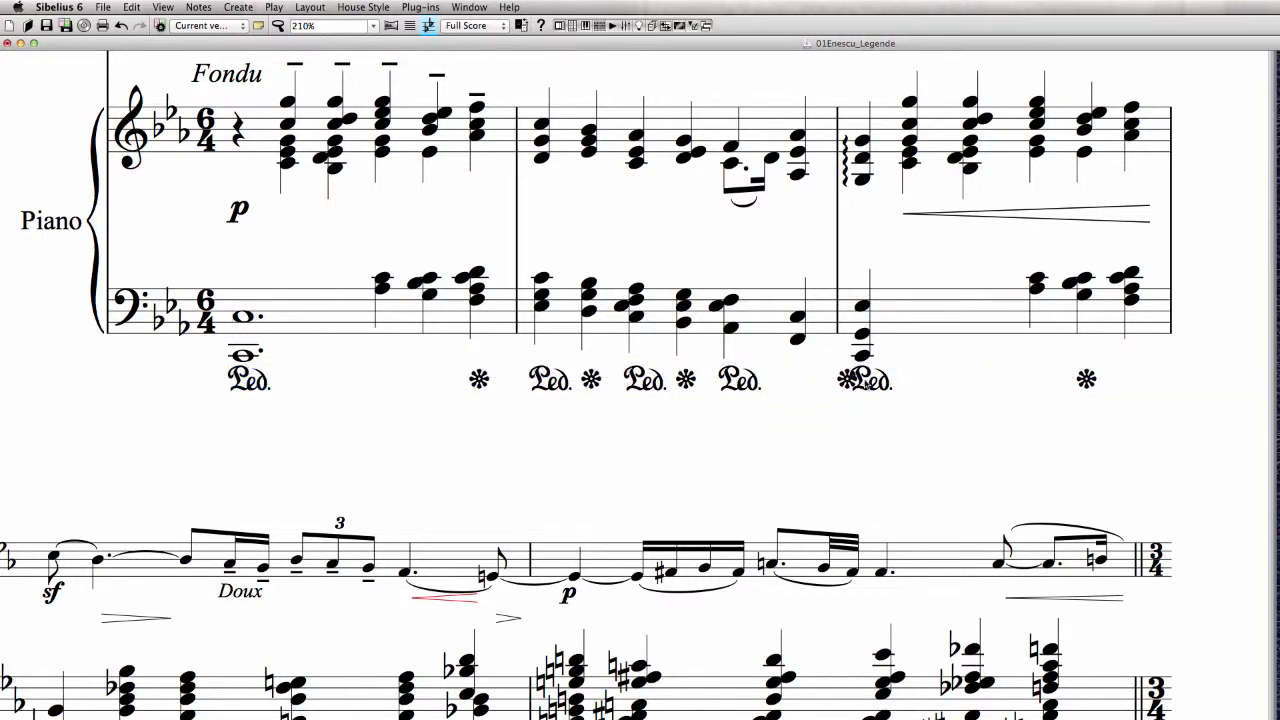
mouse_move(847, 381)
left_mouse_down()
mouse_move(822, 381)
mouse_move(833, 380)
left_mouse_up()
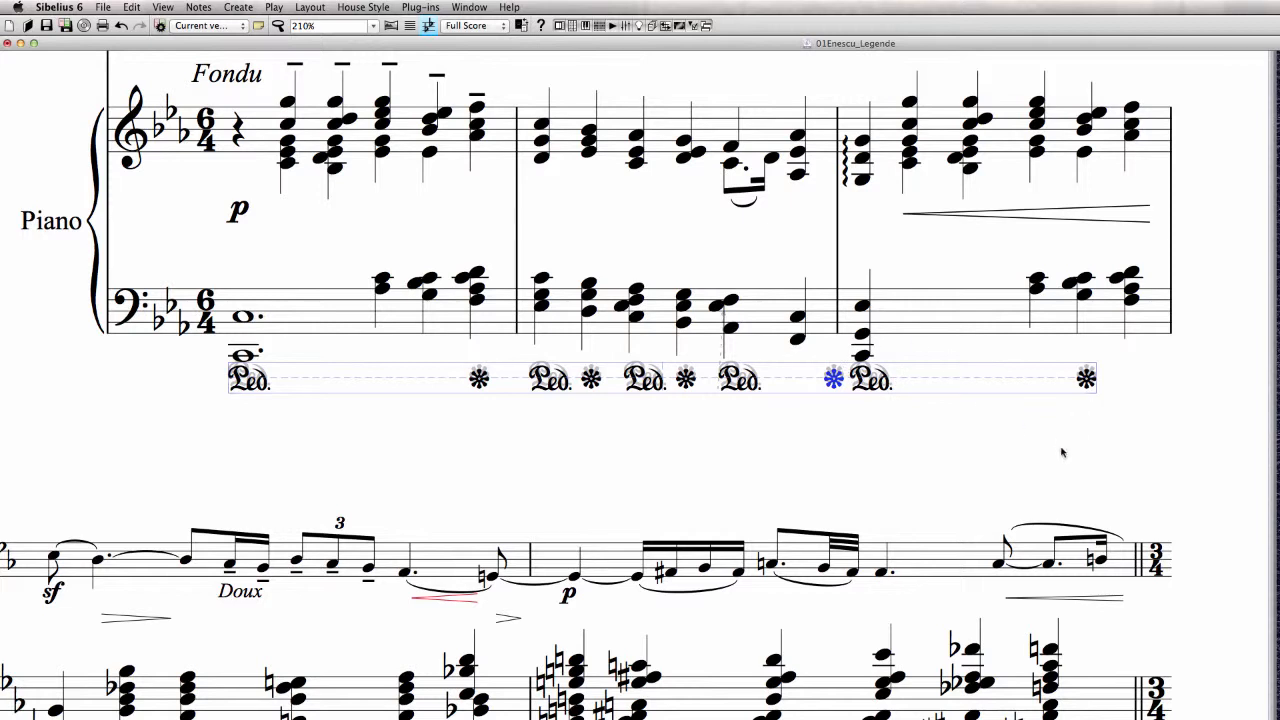
key("Escape")
Select all the Ped. markings and release asterisks in bars 1 to 3 and nudge them slightly down together
left_click(261, 382)
left_click(476, 382, "super")
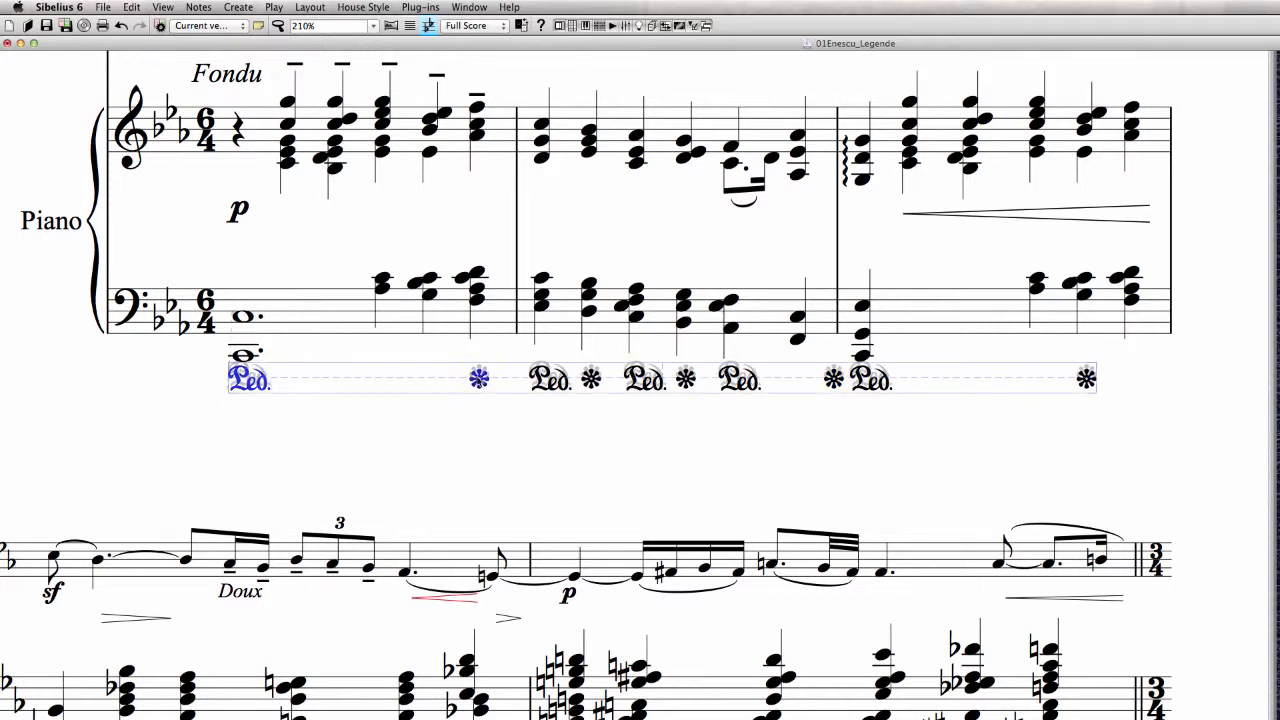
left_click(555, 387, "super")
left_click(591, 379, "super")
left_click(645, 381, "super")
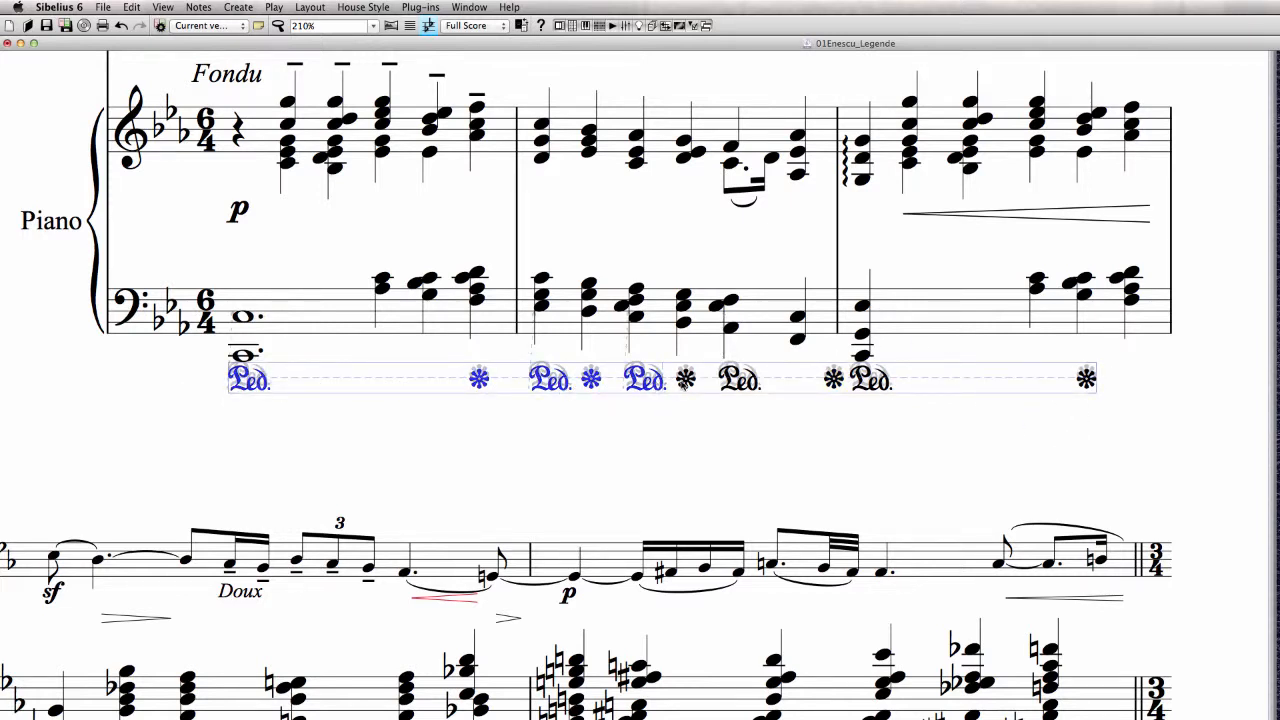
left_click(686, 379, "super")
left_click(740, 381, "super")
left_click(833, 379, "super")
left_click(871, 382, "super")
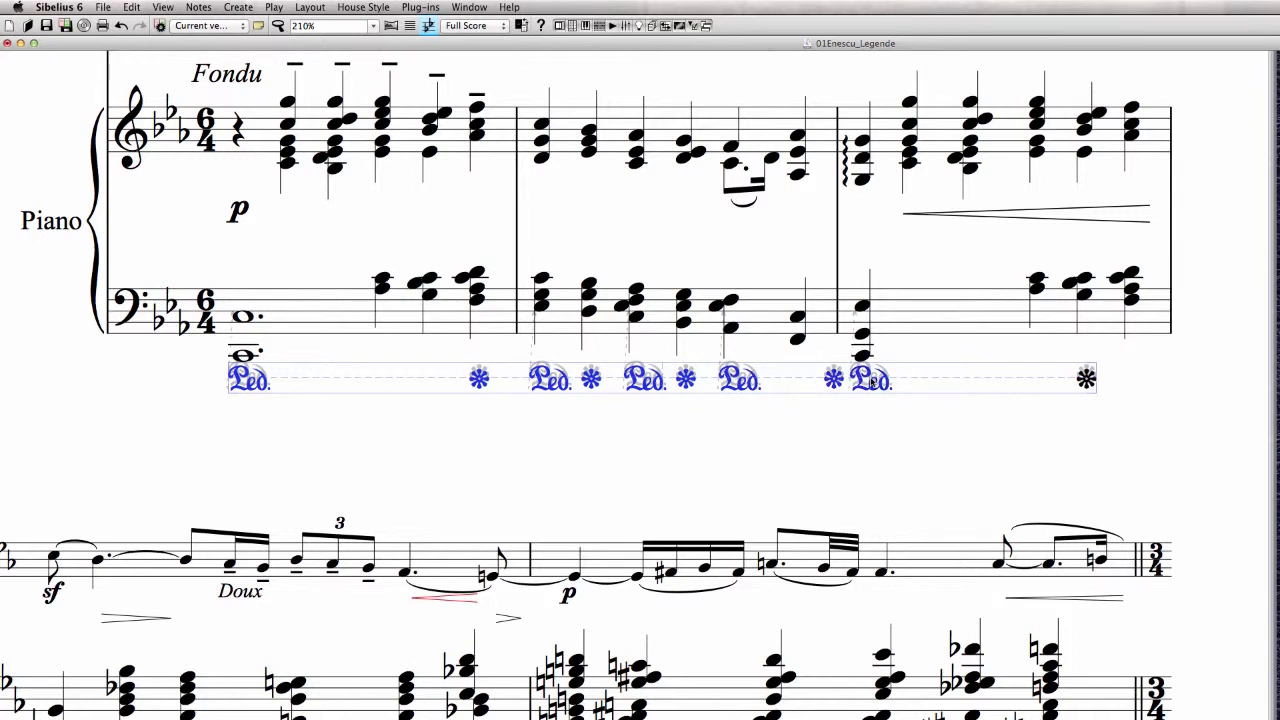
left_click(1087, 379, "super")
key("Up")
key("Down")
key("Down")
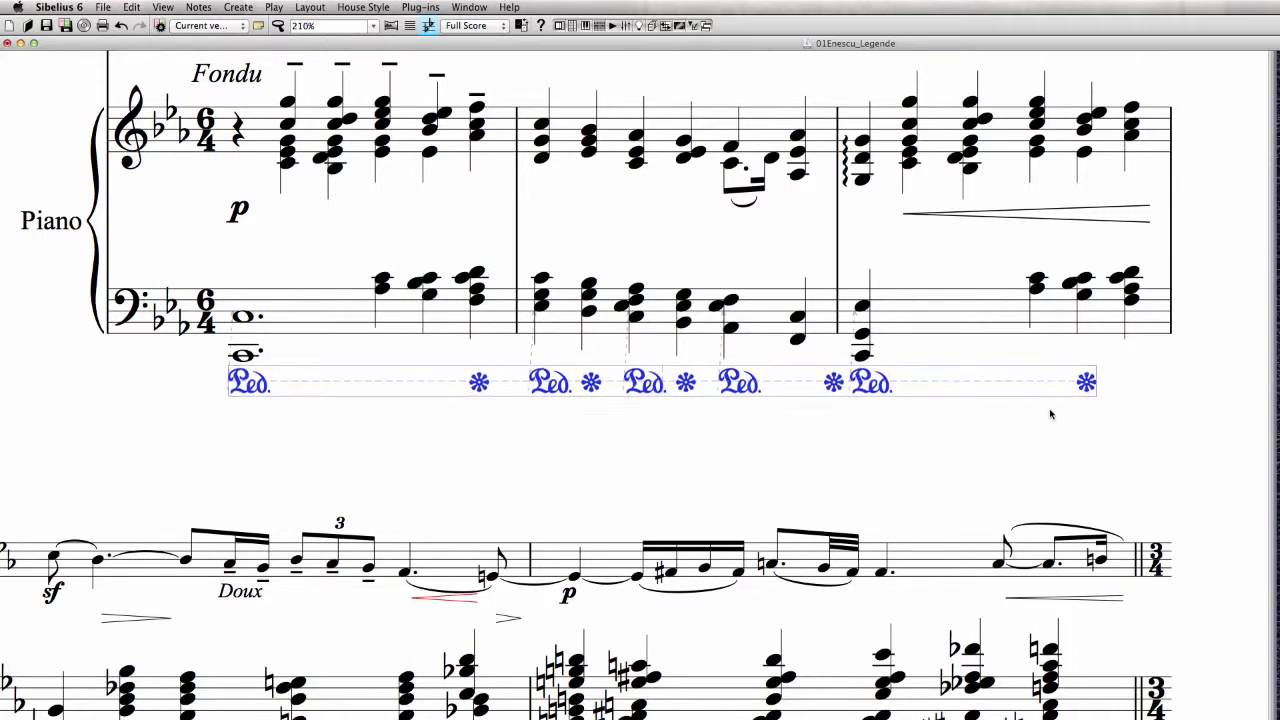
key("Escape")
Select only the dynamics, hairpins and Doux text of the trumpet's bars 4 and 5 and align them in a row
left_click_drag(903, 443, 1067, 229)
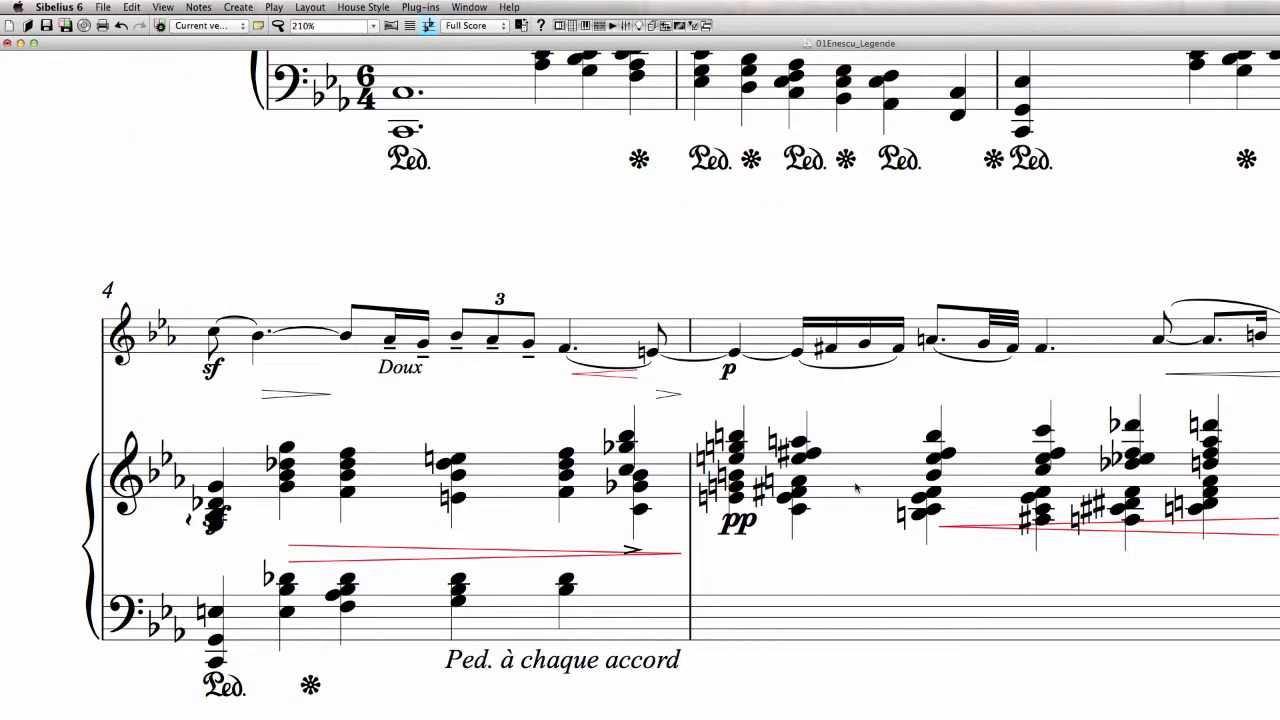
left_click(855, 487)
double_click(749, 327)
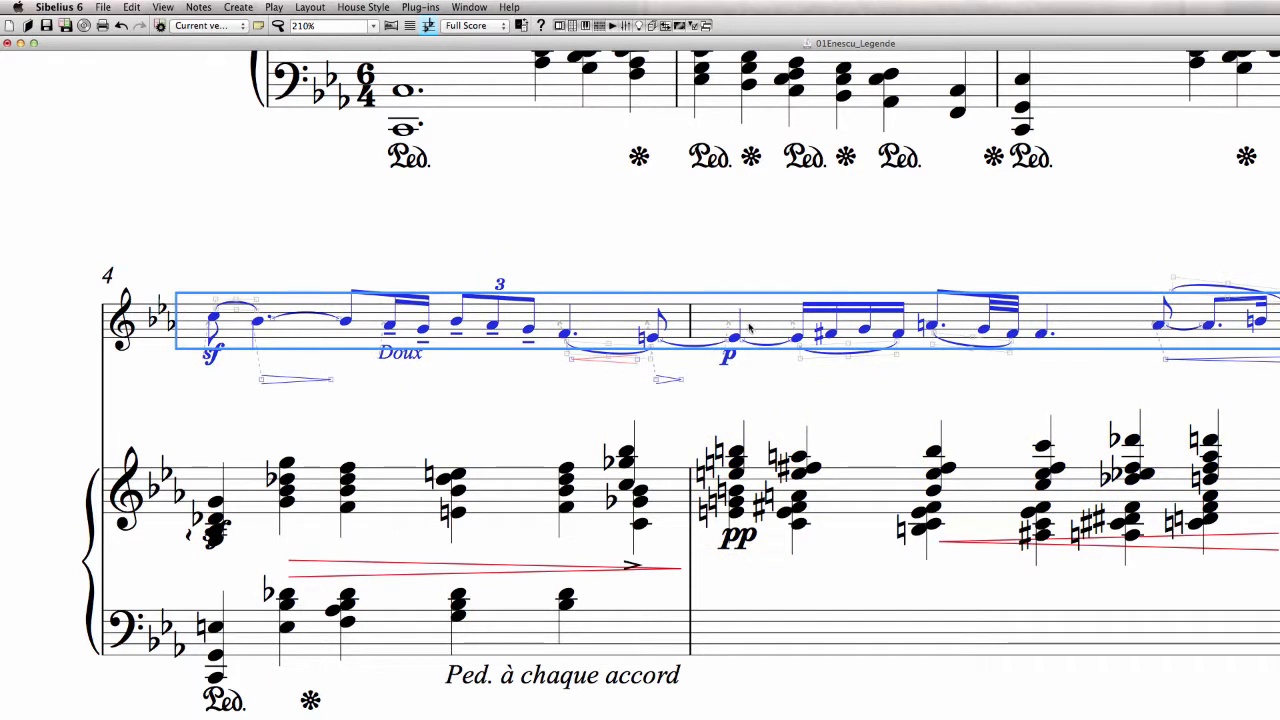
left_click(541, 404)
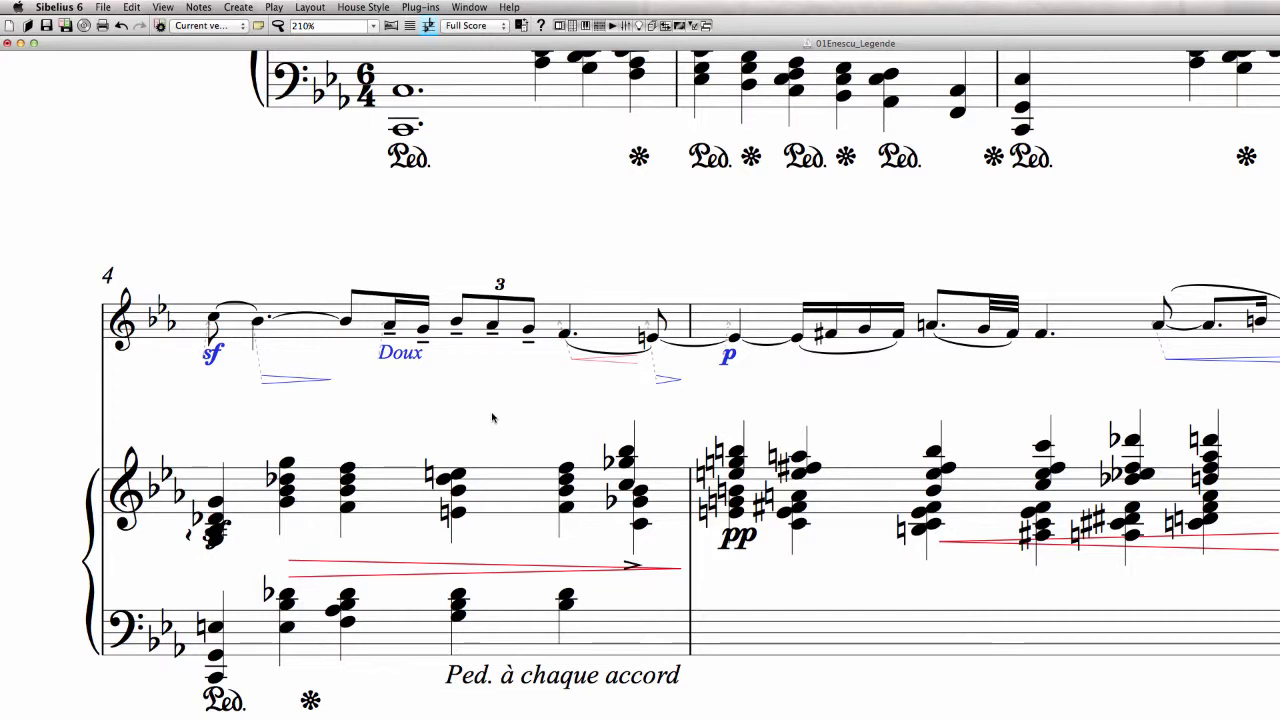
left_click(310, 7)
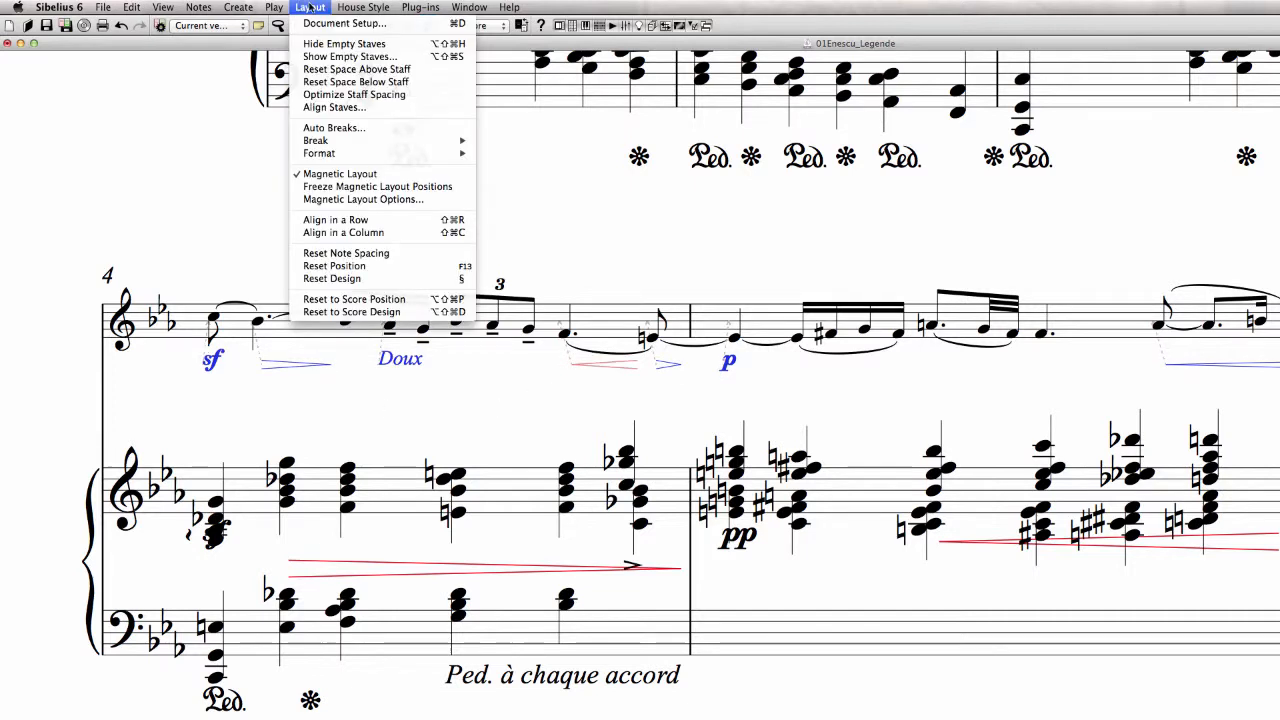
left_click(395, 219)
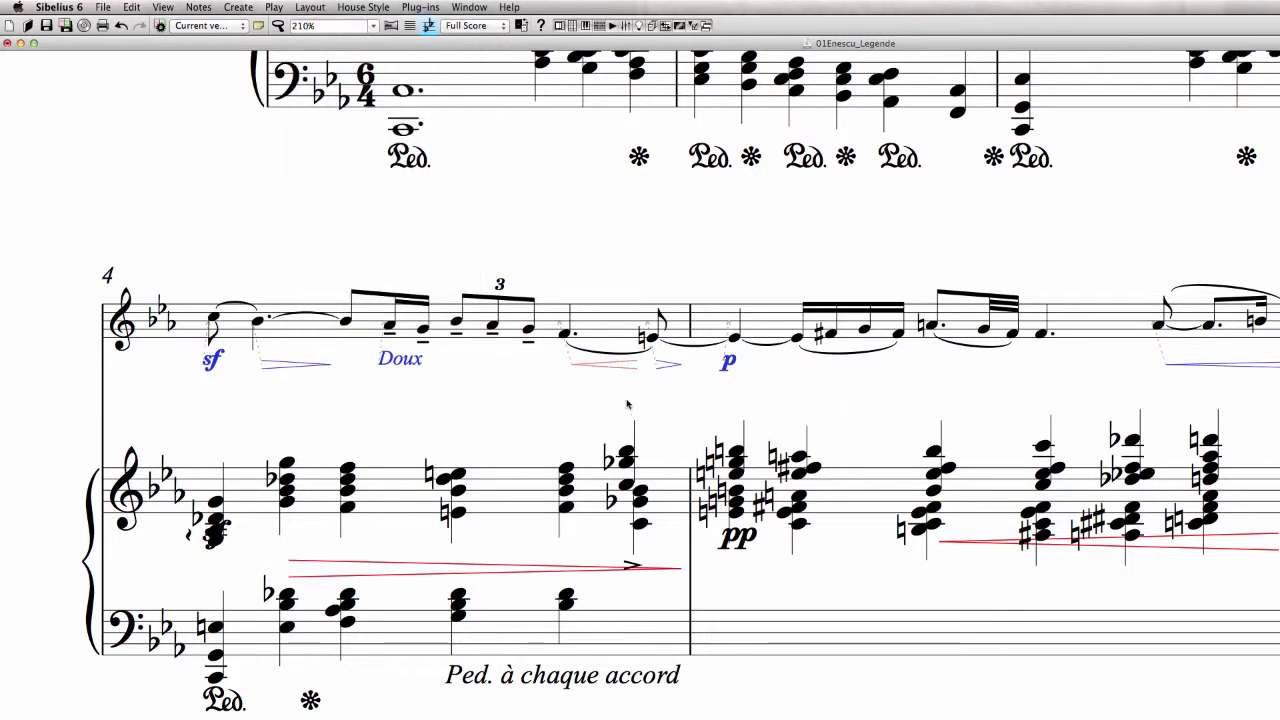
key("Escape")
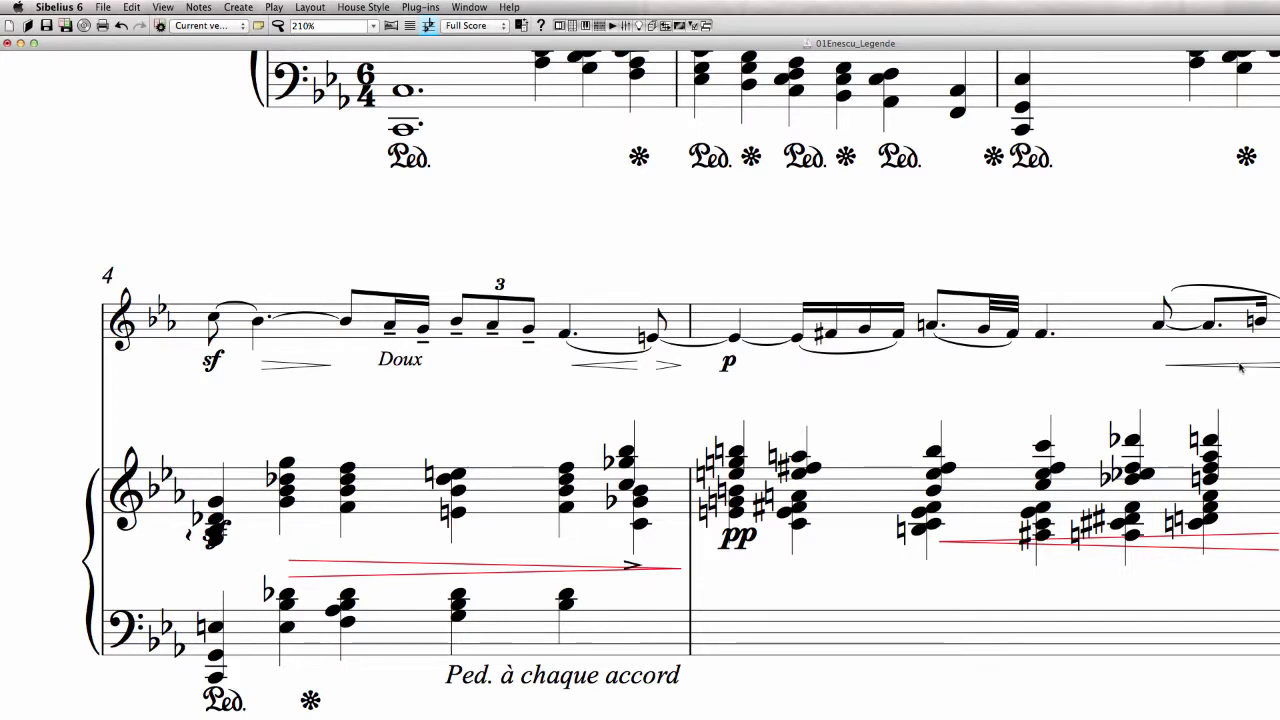
Nudge the trumpet's p in bar 5 slightly right and its sf in bar 4 slightly left
left_click_drag(831, 413, 796, 425)
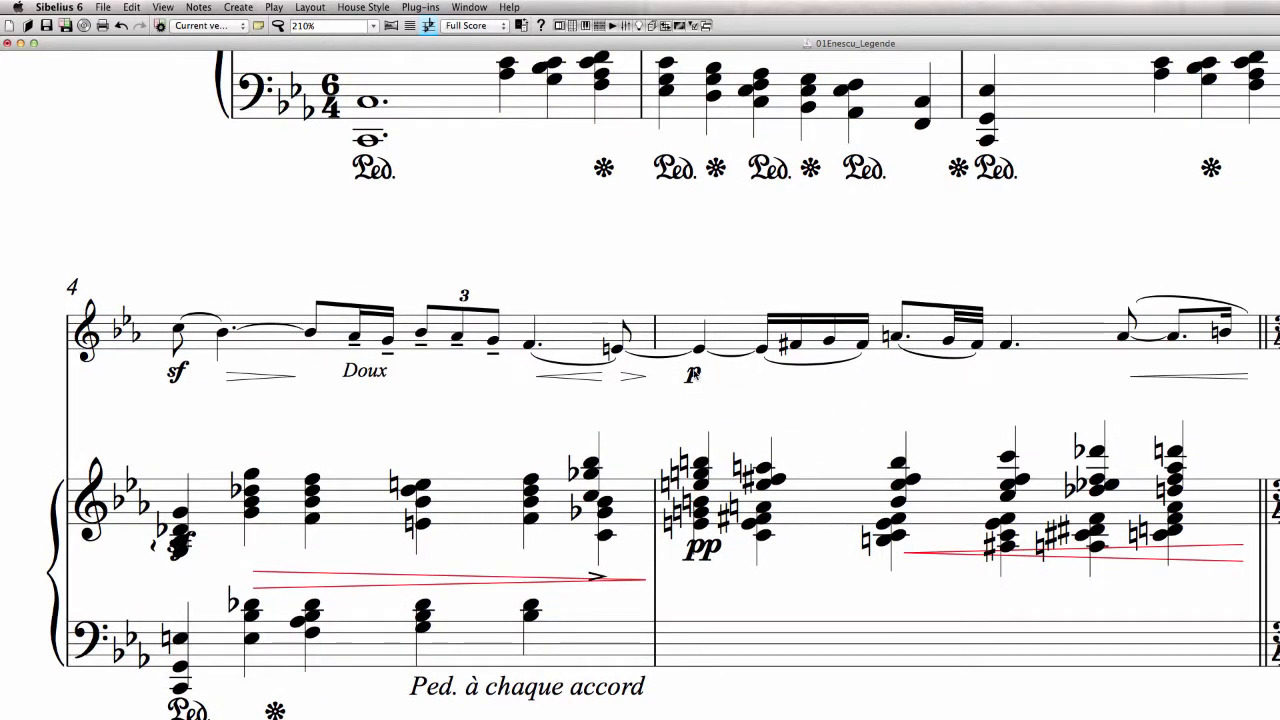
left_click(694, 372)
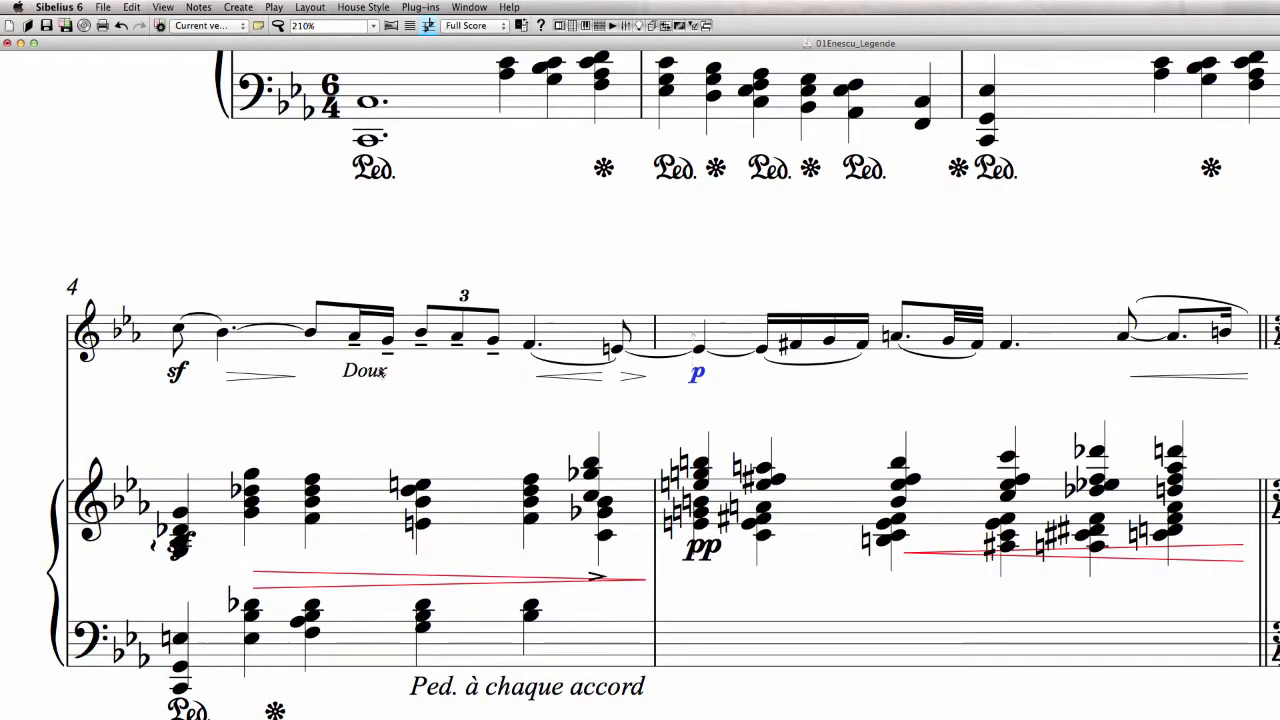
mouse_move(181, 375)
left_mouse_down()
mouse_move(170, 376)
mouse_move(181, 371)
left_mouse_up()
left_click(378, 419)
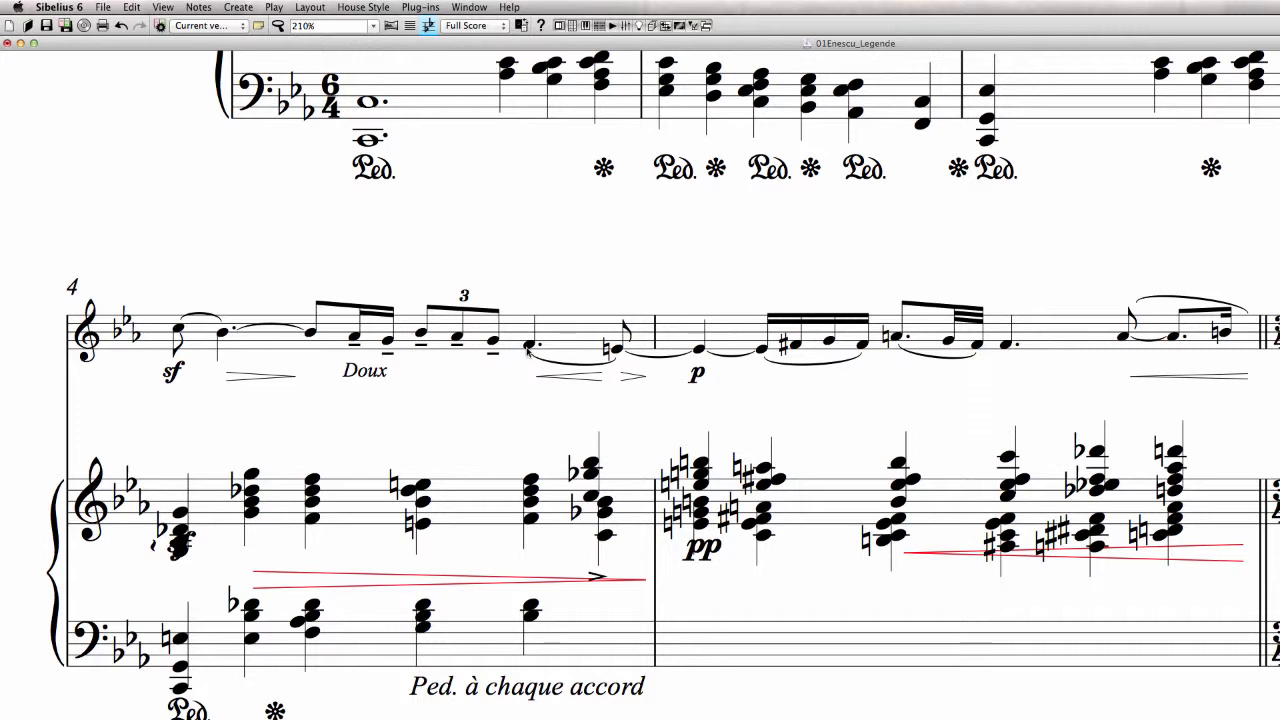
left_click(704, 374)
Flip the slur at the end of the trumpet's bar 5 below the notes and raise it slightly closer to them
left_click(1195, 298)
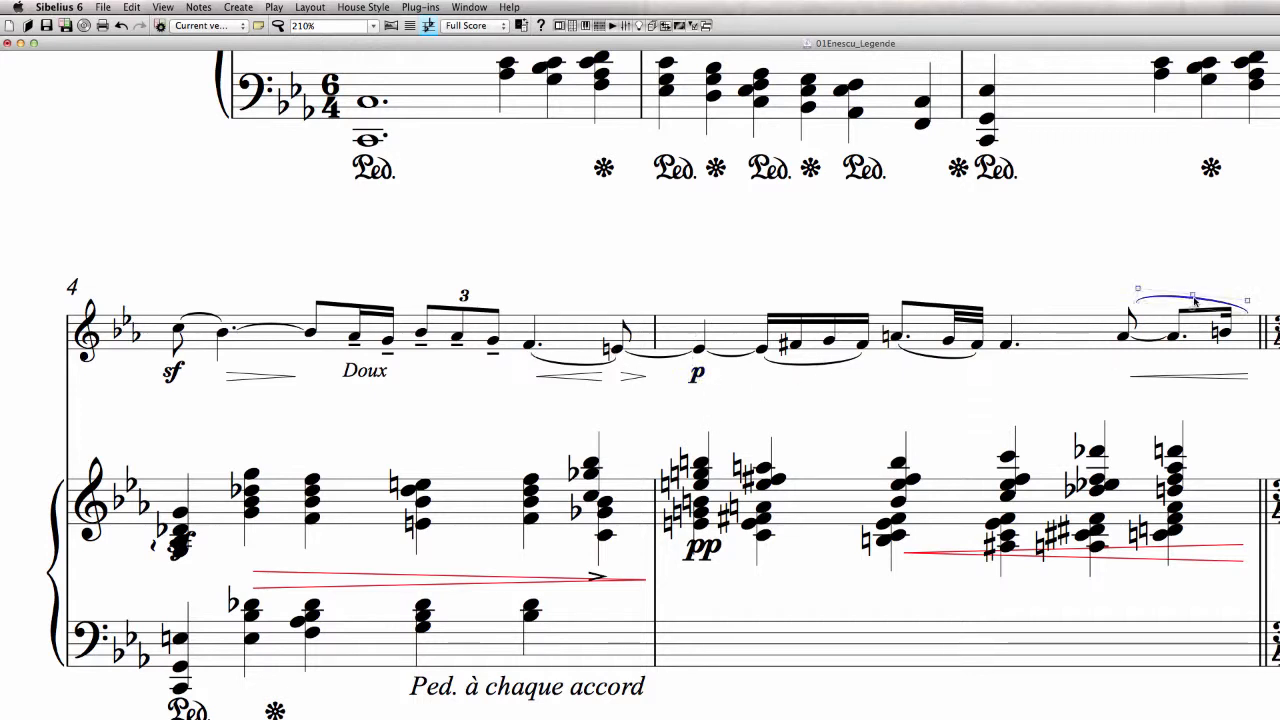
scroll(1218, 381, "down", 1)
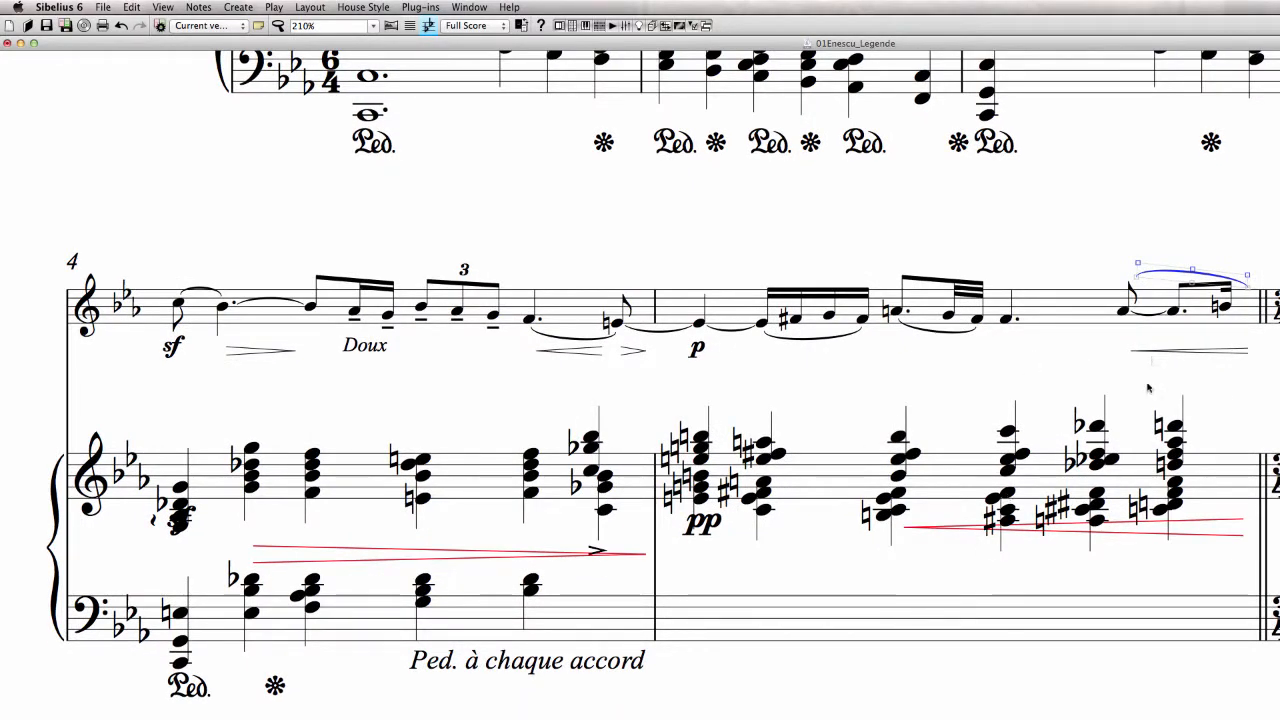
key("x")
scroll(1060, 340, "down", 2)
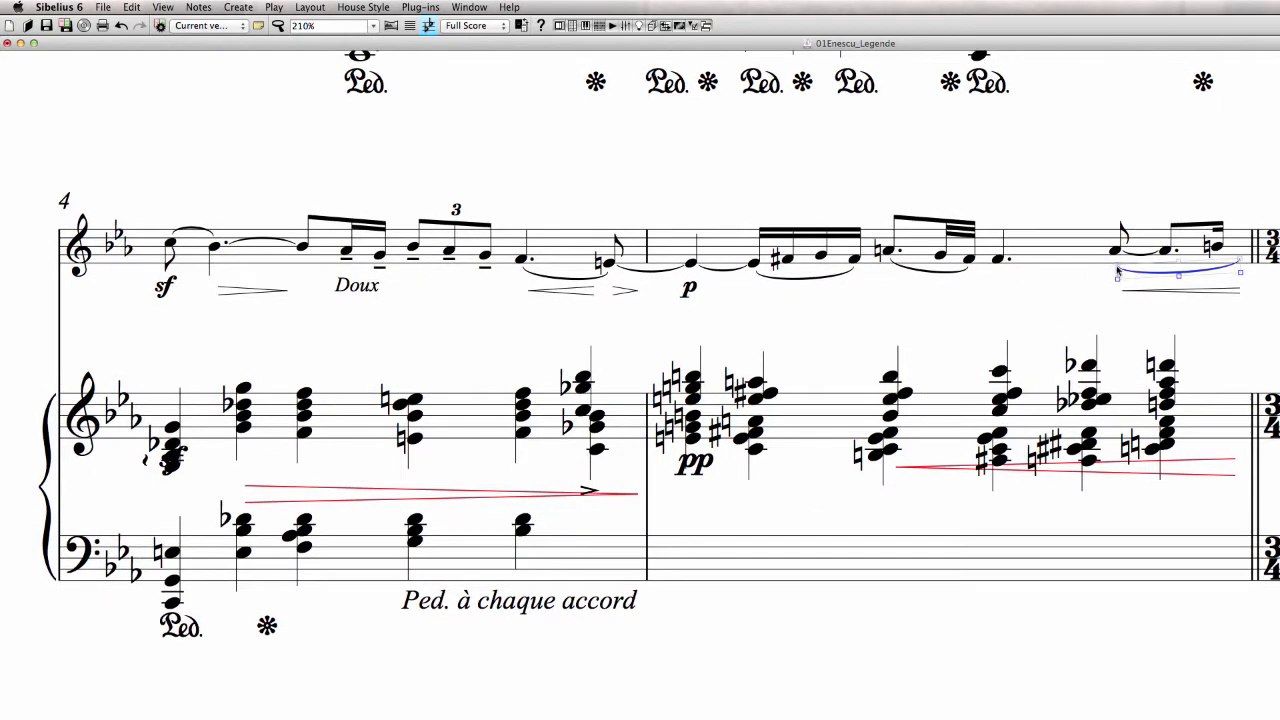
left_click_drag(1117, 270, 1115, 263)
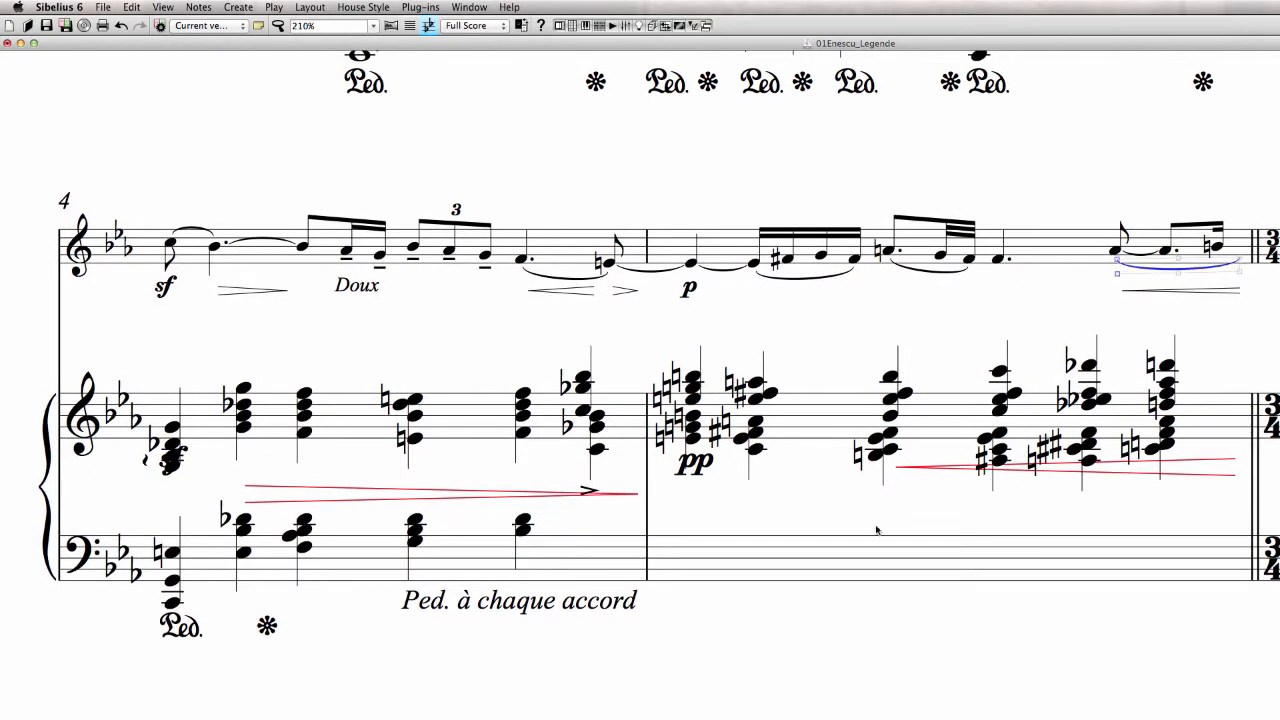
scroll(243, 690, "down", 3)
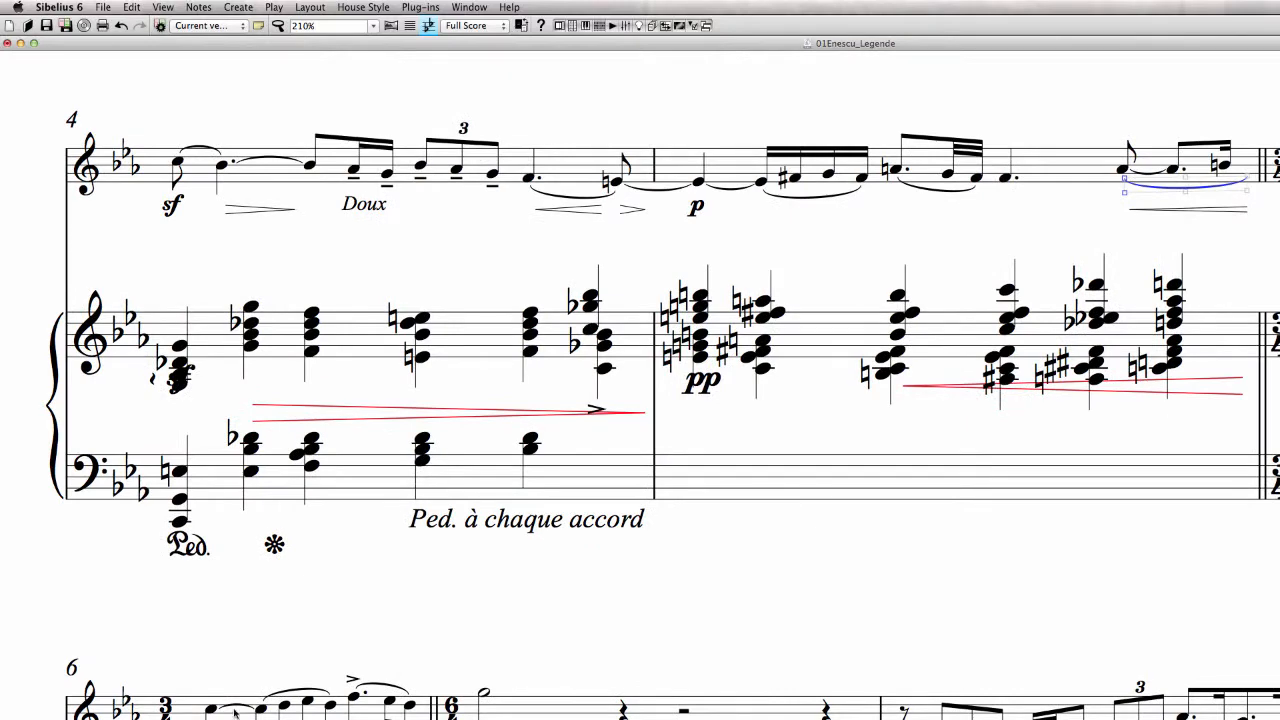
Try flipping the stem of the trumpet's first note in bar 6 up and back down
scroll(331, 623, "down", 4)
left_click(211, 709)
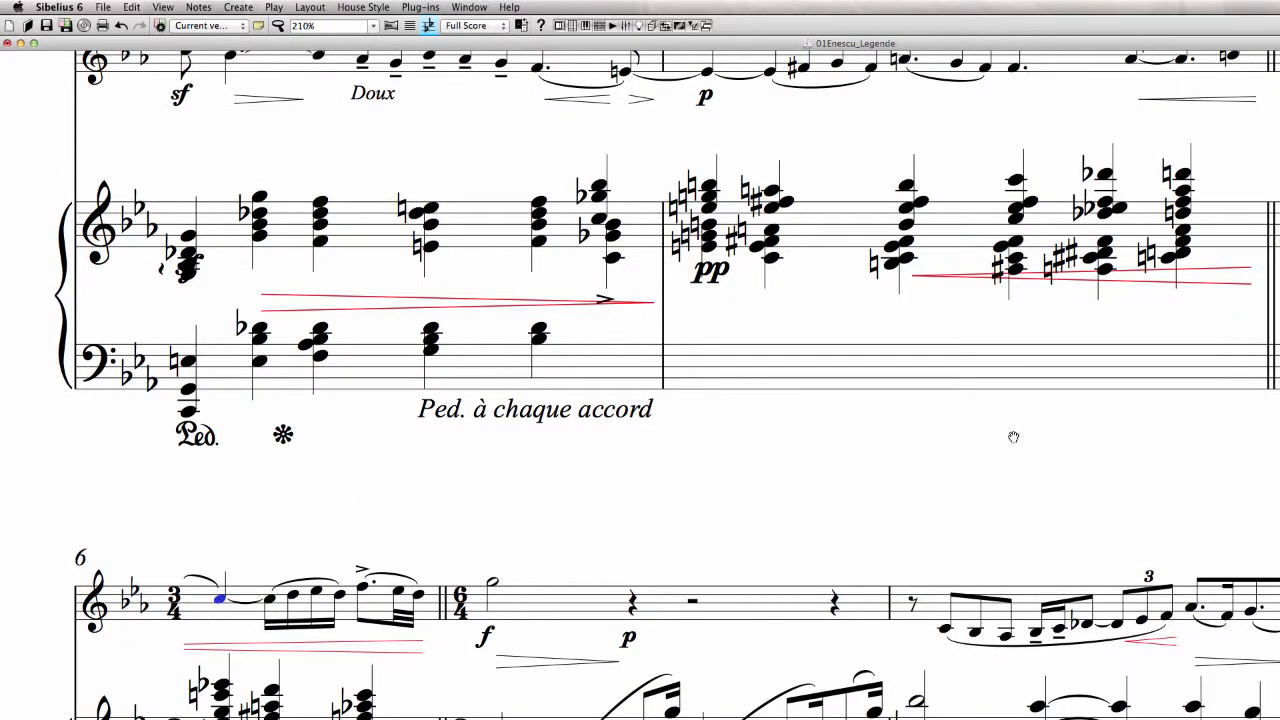
left_click_drag(1014, 437, 1017, 499)
scroll(1037, 458, "down", 2)
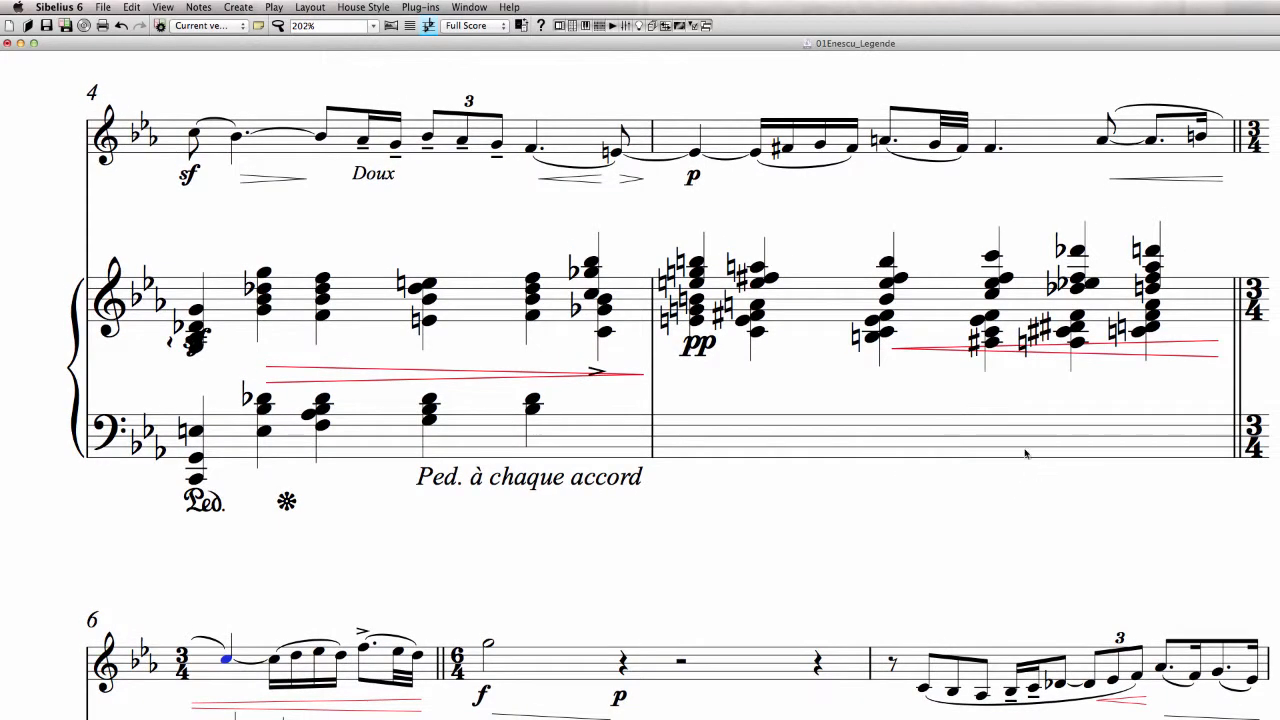
key("x")
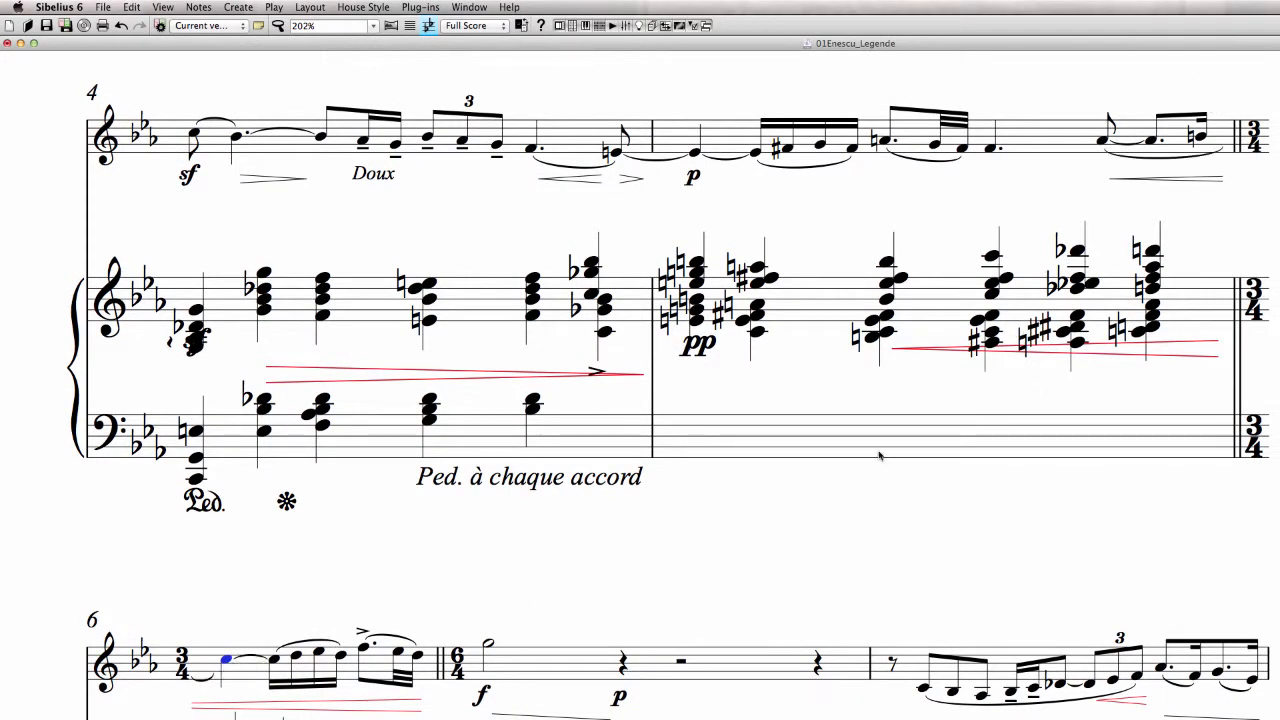
Flip the slur from the end of the trumpet's bar 5 back above the notes and lower its start slightly
left_click(1175, 160)
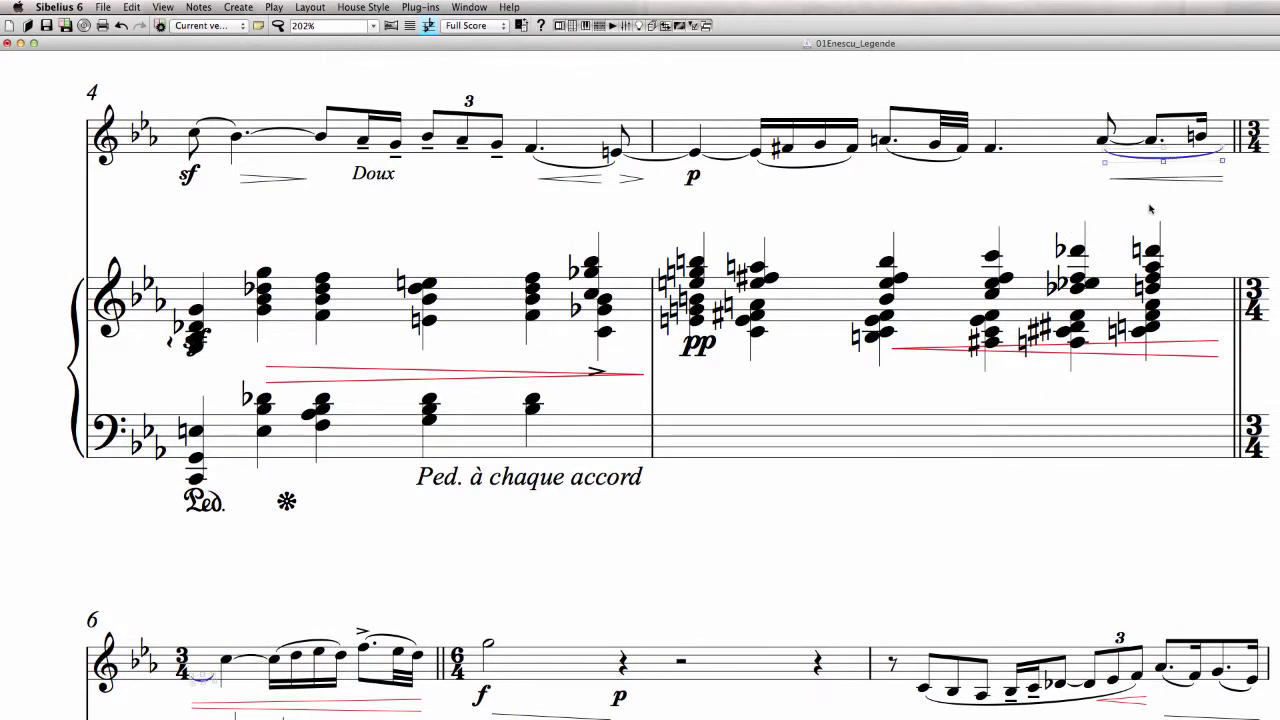
key("x")
left_click_drag(1225, 118, 1169, 98)
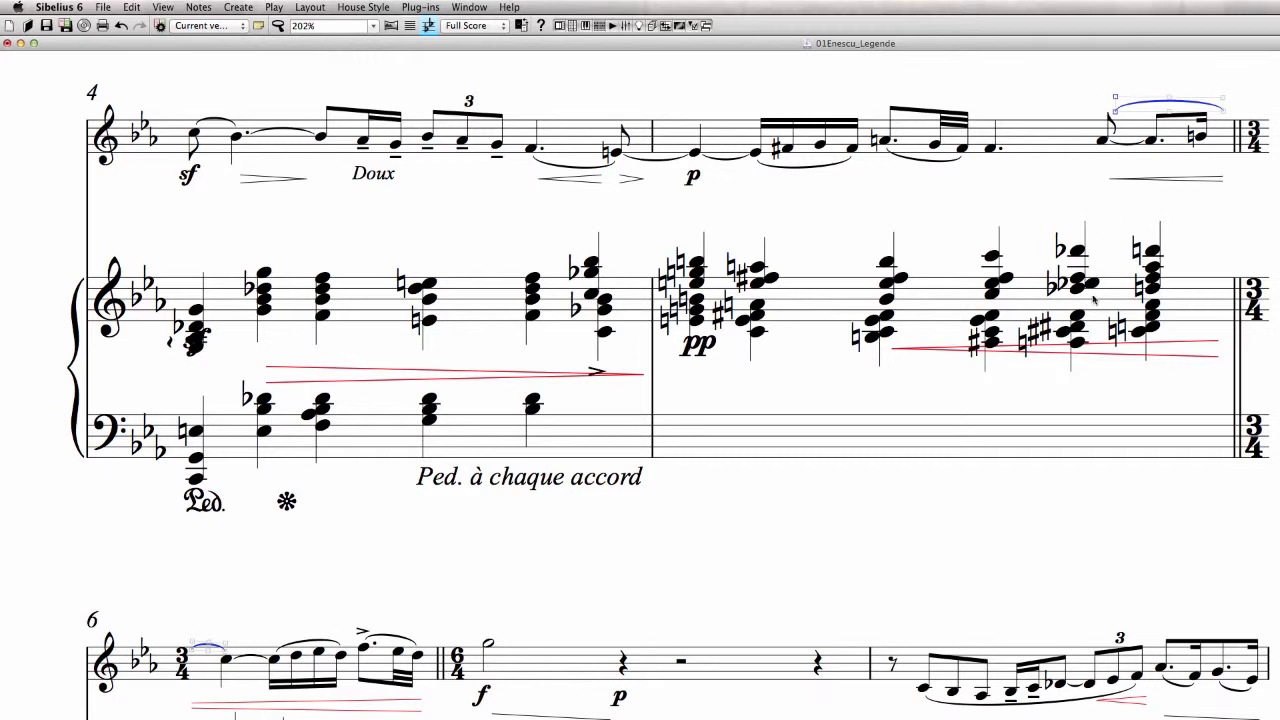
key("super+Down")
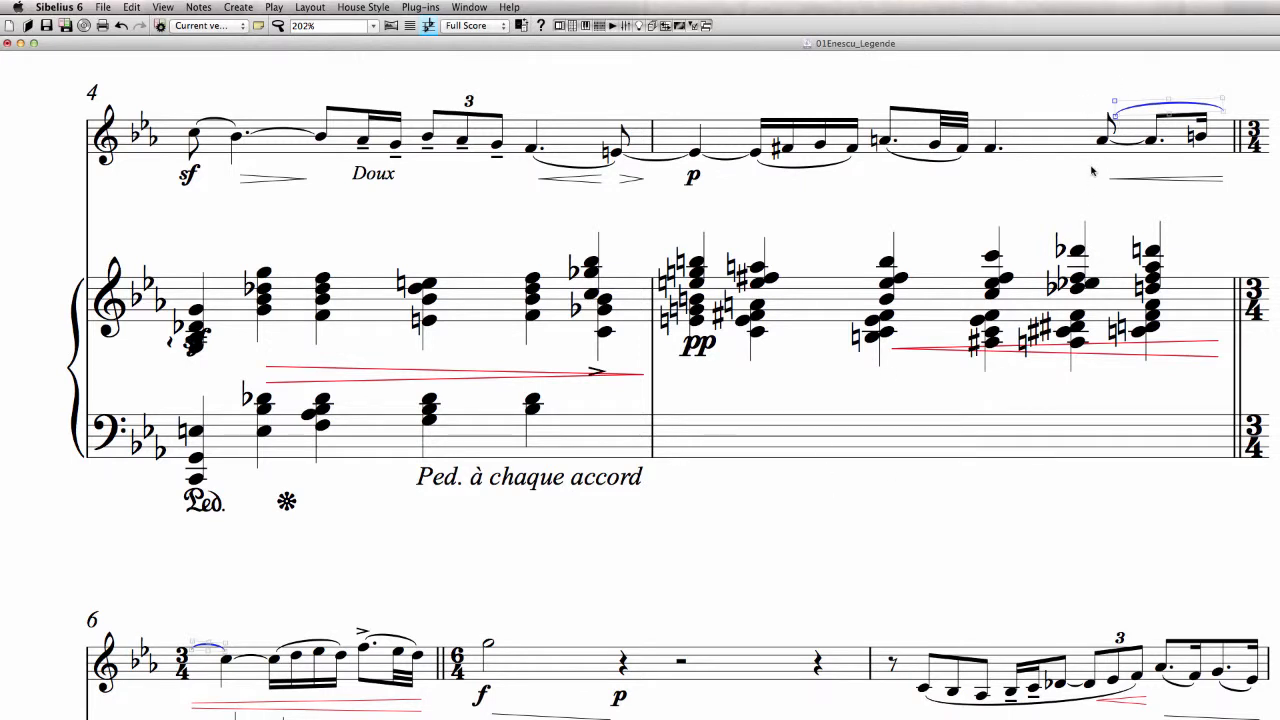
right_click(1113, 117)
mouse_move(1178, 231)
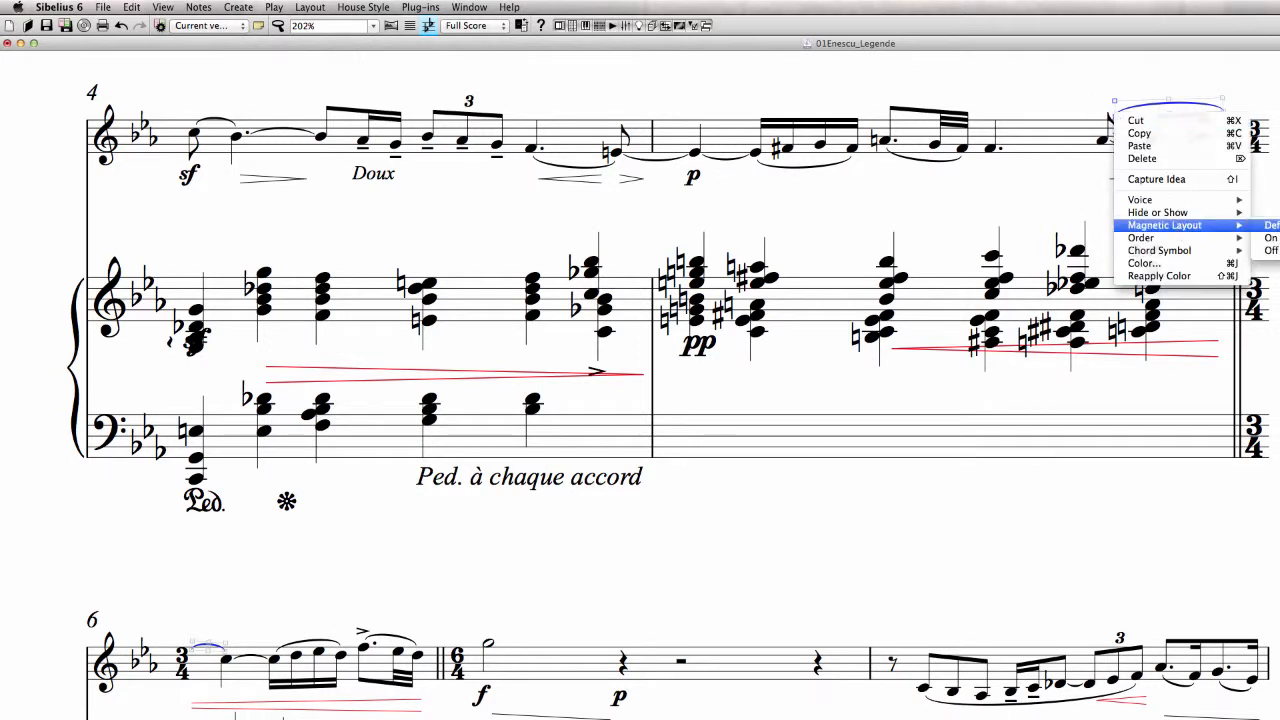
left_click(1021, 197)
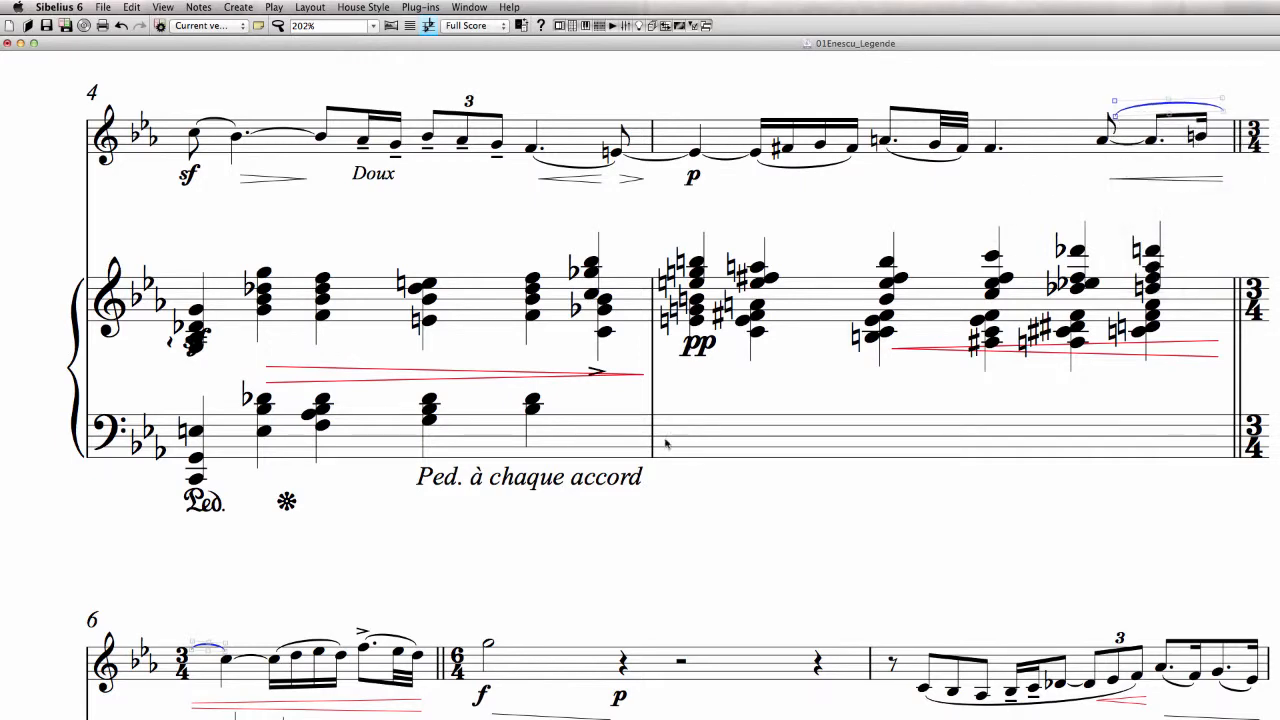
Nudge the Doux text in the trumpet's bar 4 slightly down
left_click_drag(671, 557, 766, 409)
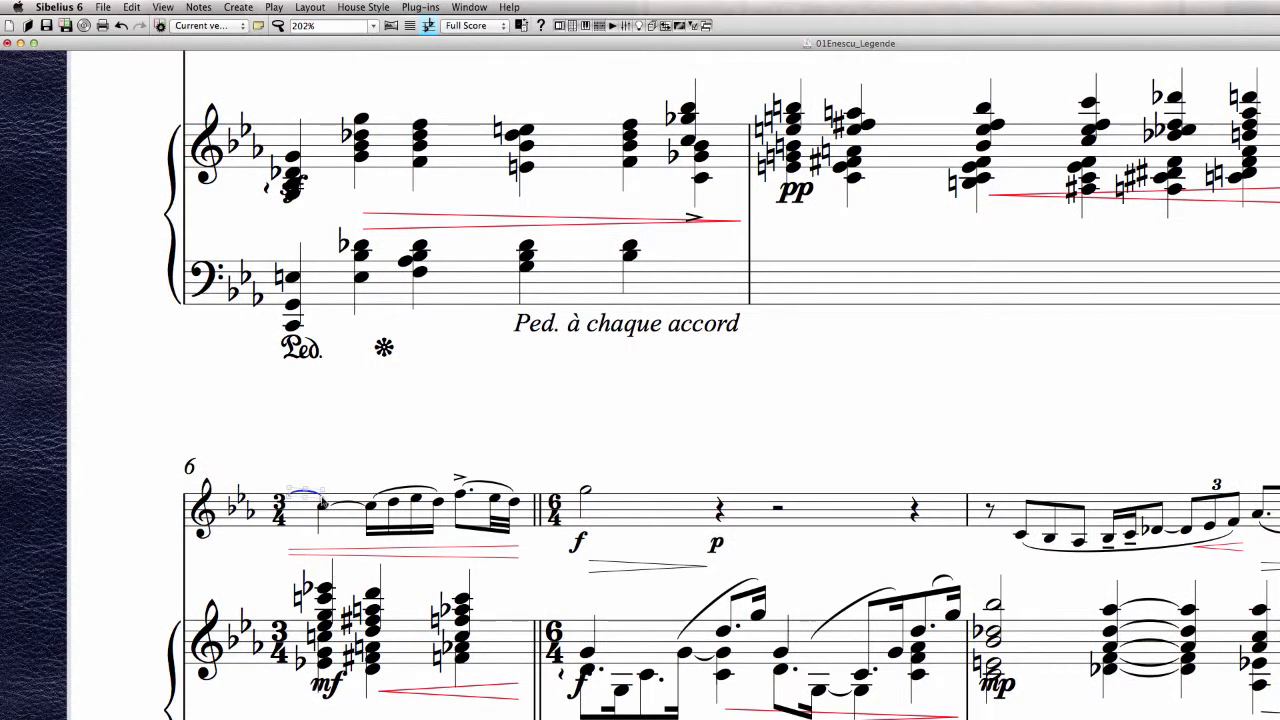
scroll(575, 480, "up", 4)
left_click(805, 458)
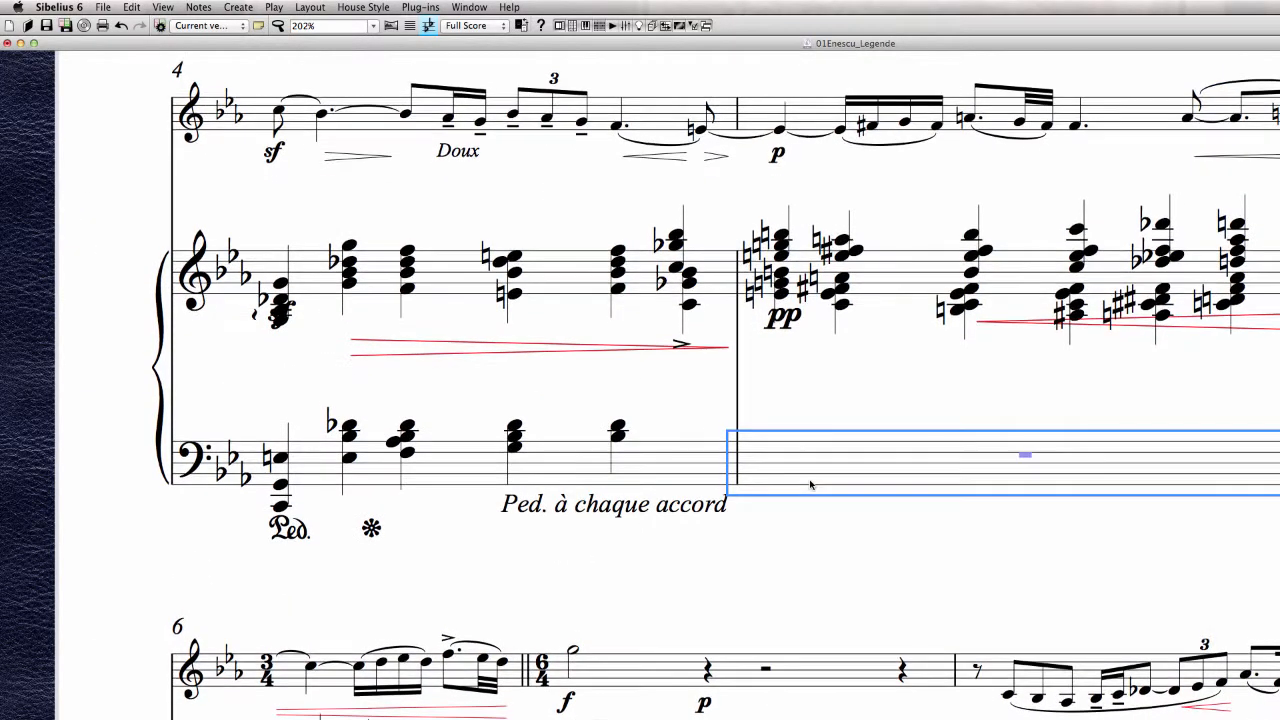
scroll(663, 594, "up", 2)
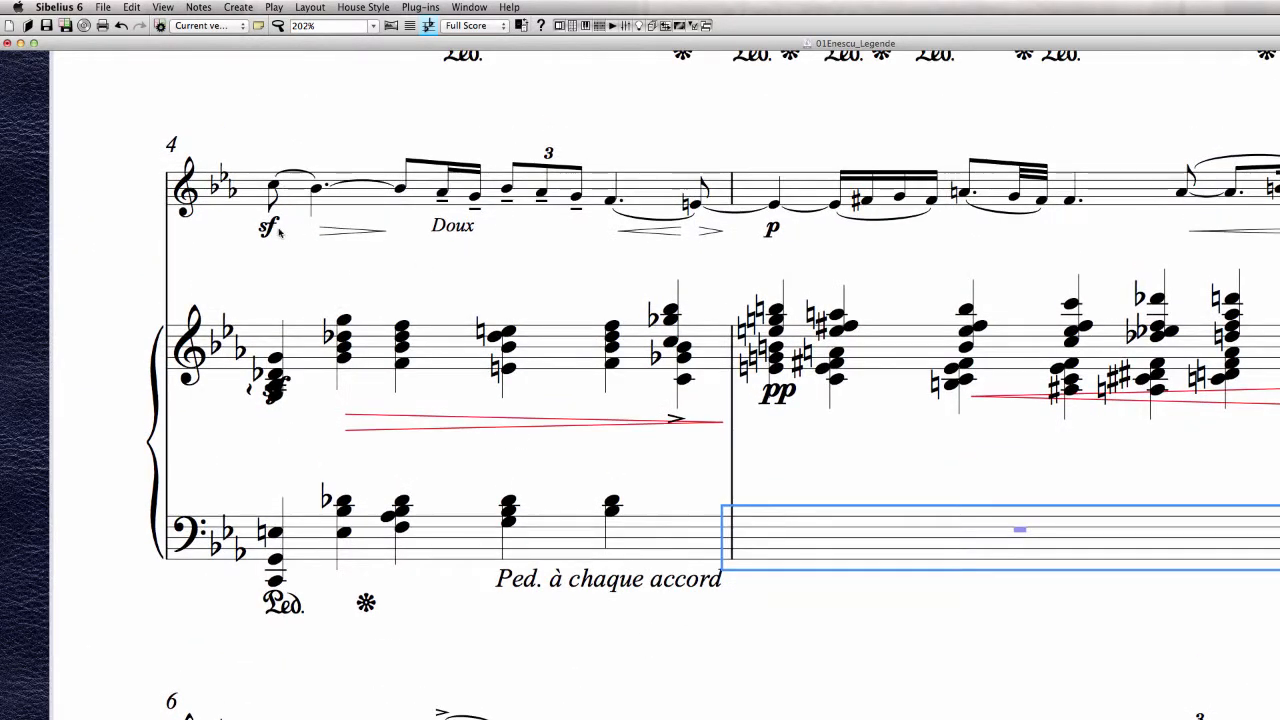
left_click(456, 226)
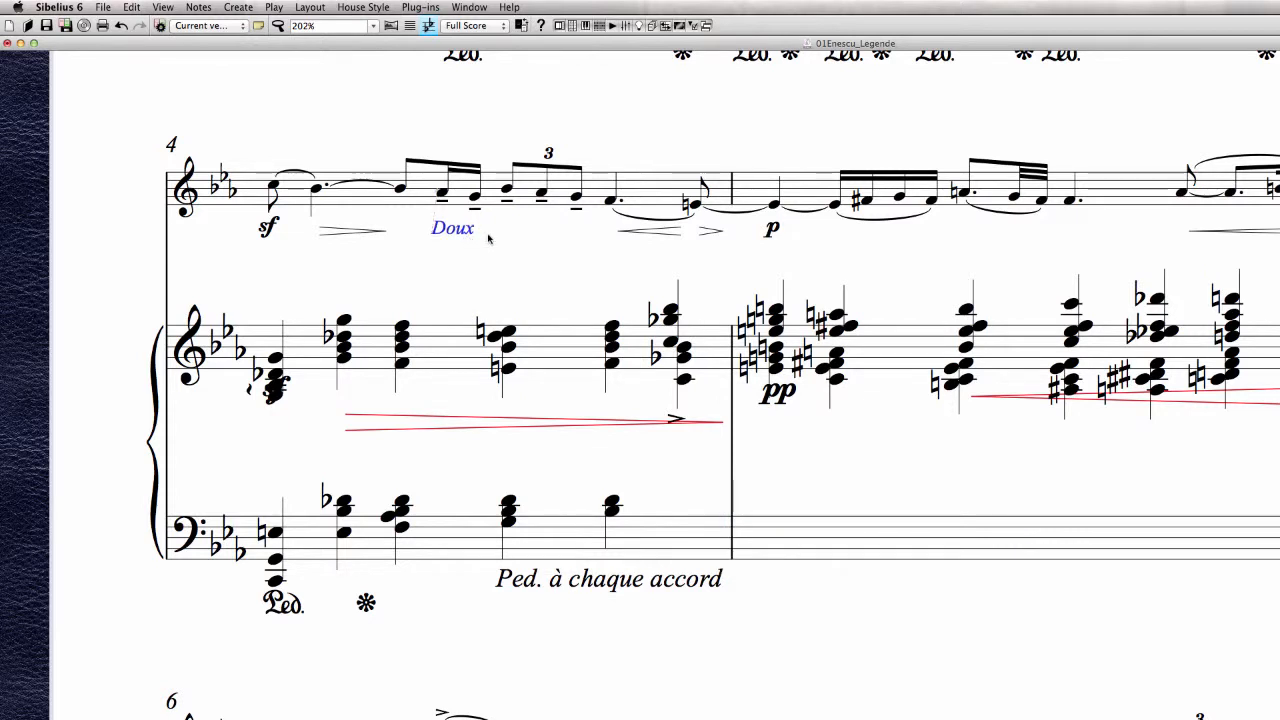
key("Down")
key("Down")
key("Down")
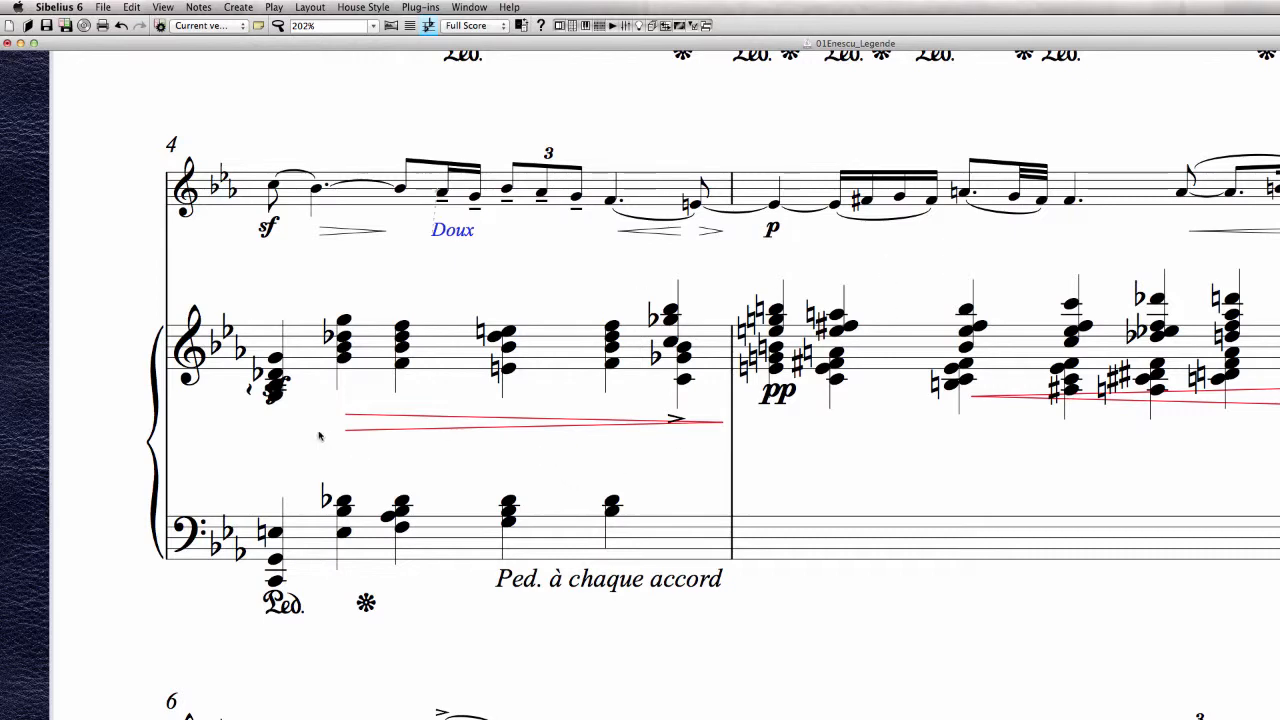
Select only the piano right hand's dynamics and hairpins in bars 4 and 5, and align them in a row below the chords
left_click_drag(430, 430, 413, 453)
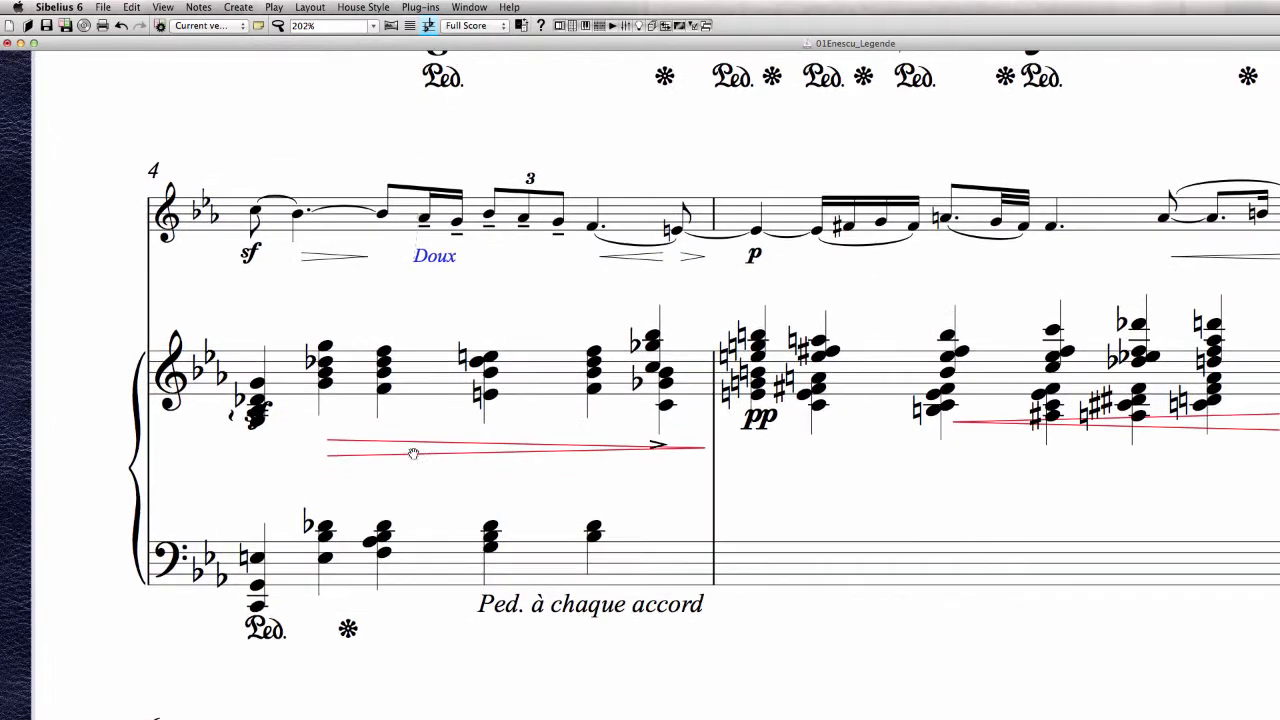
double_click(1239, 377)
key("shift+super+n")
key("Escape")
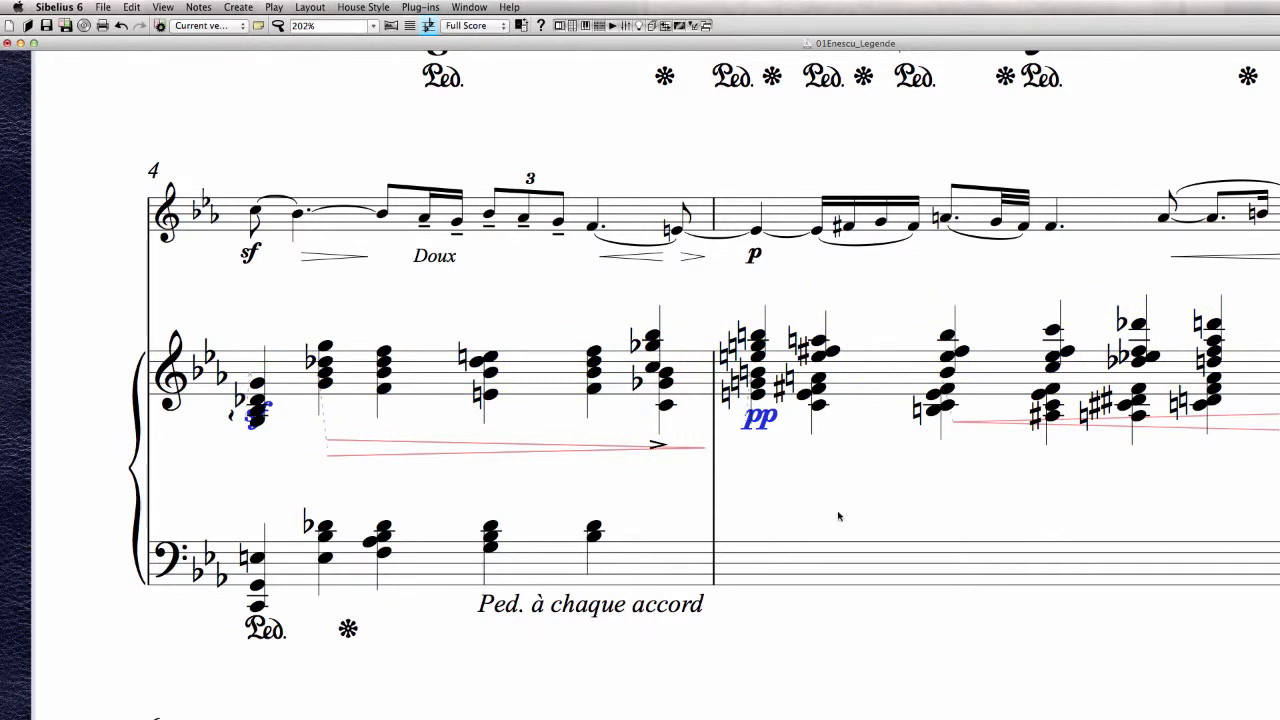
key("shift+super+r")
left_click_drag(759, 433, 762, 460)
key("Escape")
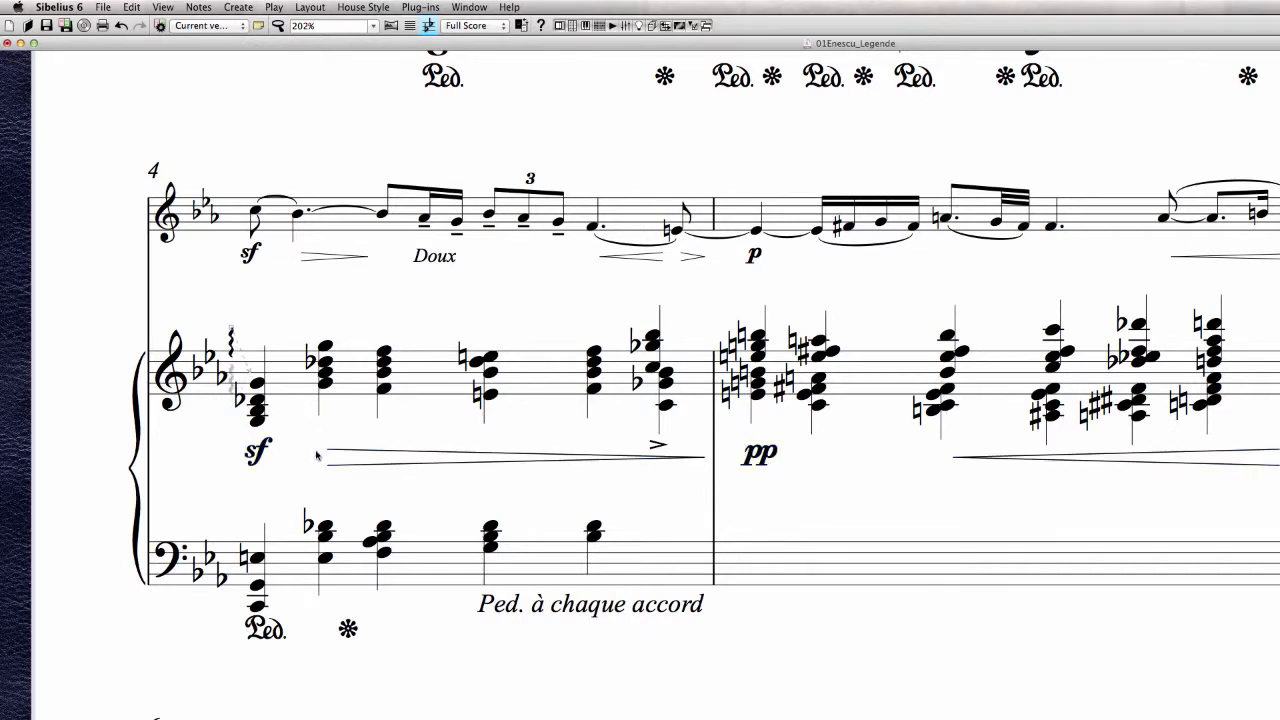
Turn Magnetic Layout off for the arpeggio line at the start of the piano's bar 4 and lower it beside the chord
left_click(312, 7)
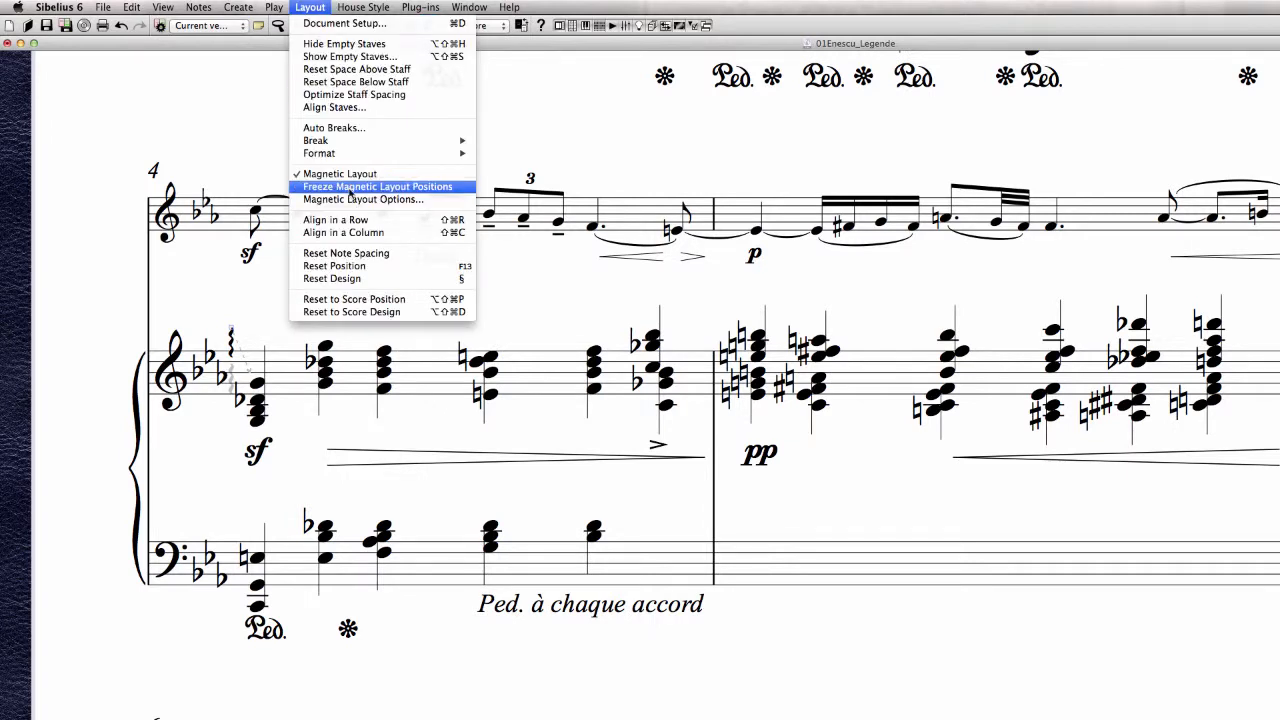
left_click(351, 195)
right_click(231, 339)
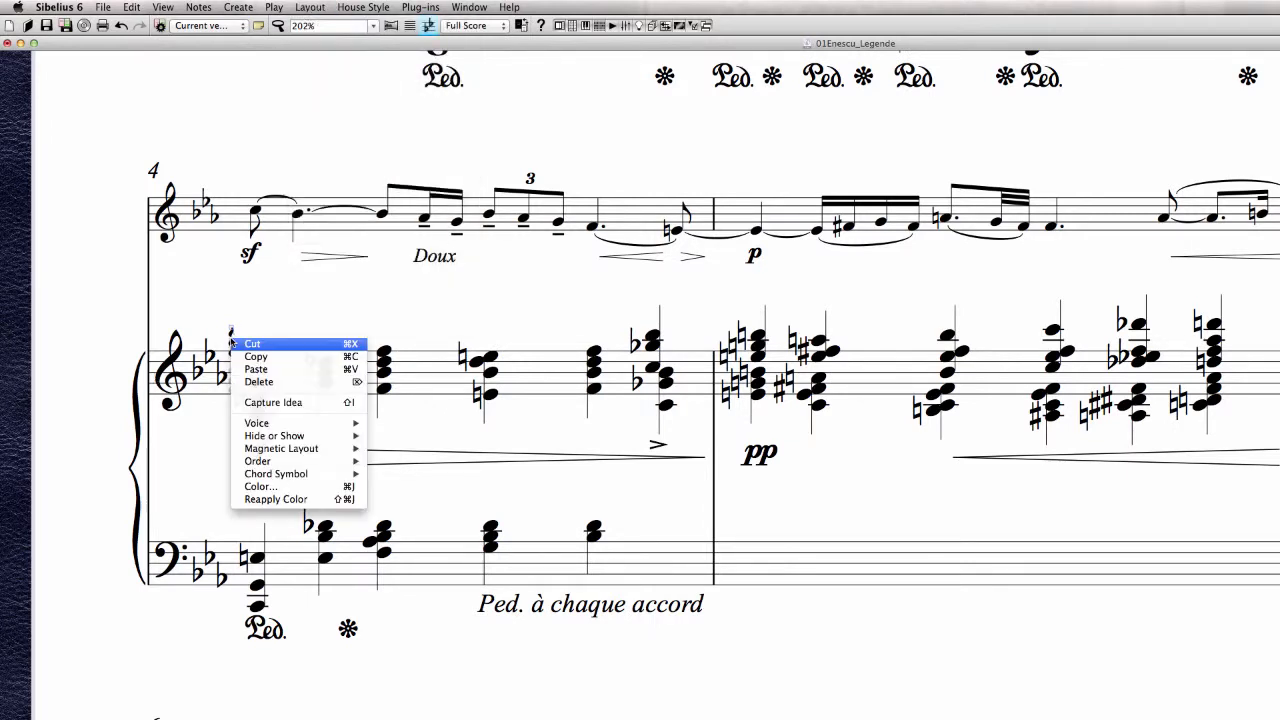
mouse_move(340, 448)
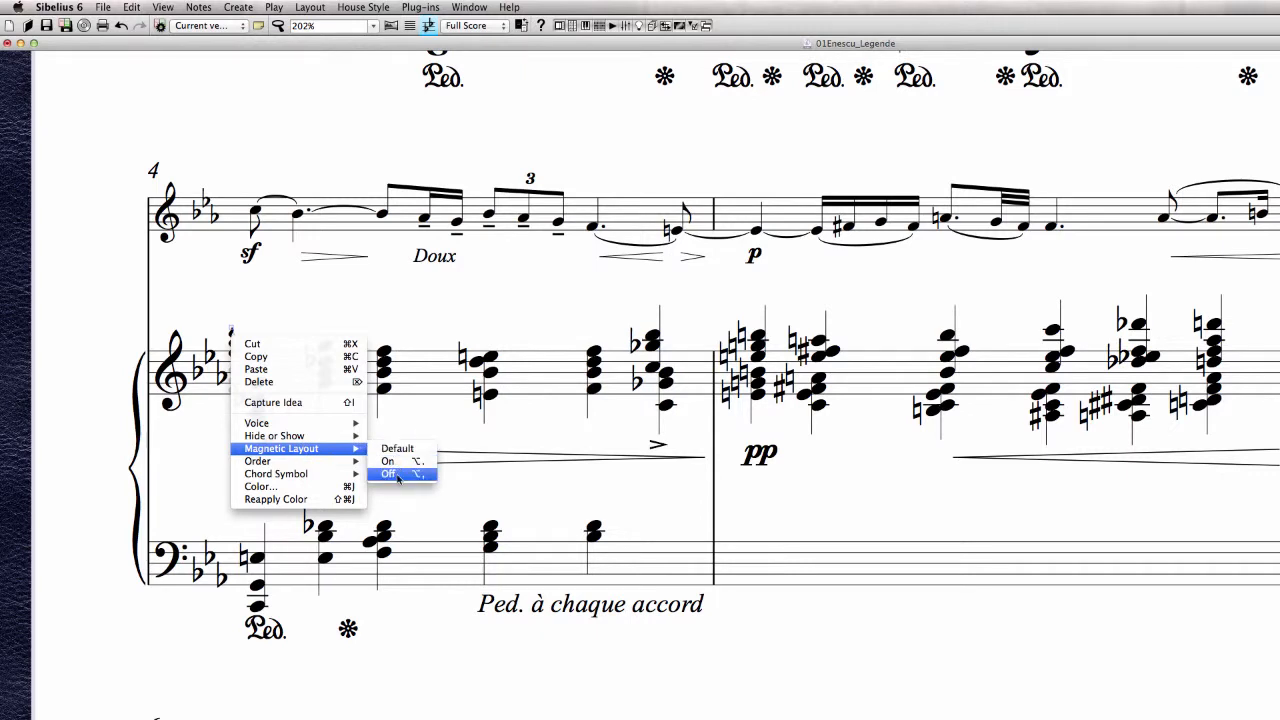
left_click(401, 478)
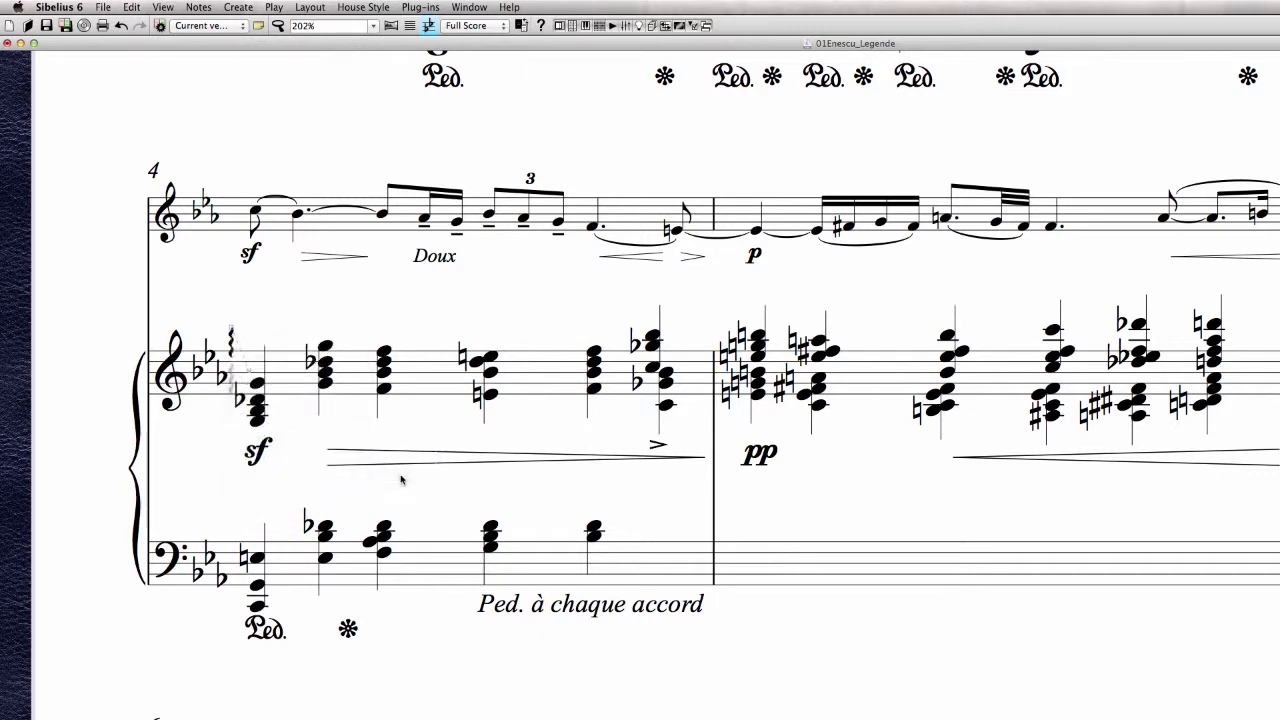
left_click(231, 390)
left_click_drag(232, 409, 232, 427)
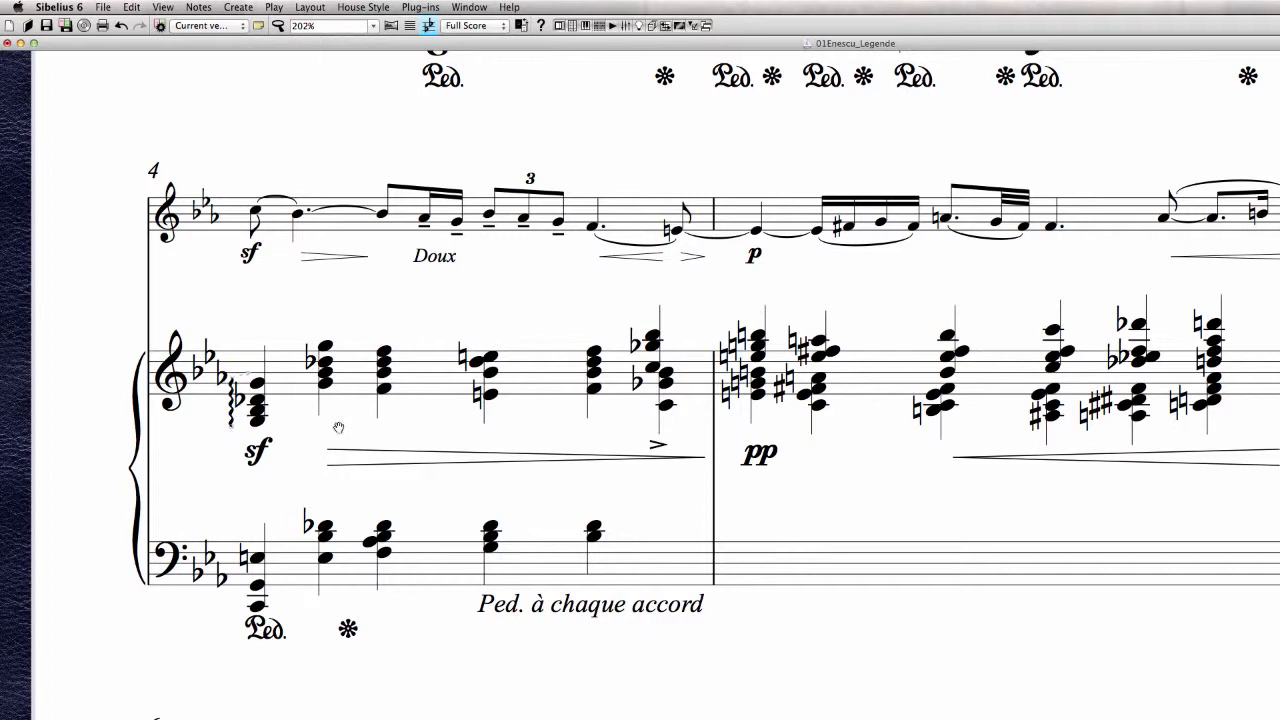
Shift the note spacing at the piano's first chord of bar 5 slightly right, away from the barline
left_click_drag(871, 482, 803, 488)
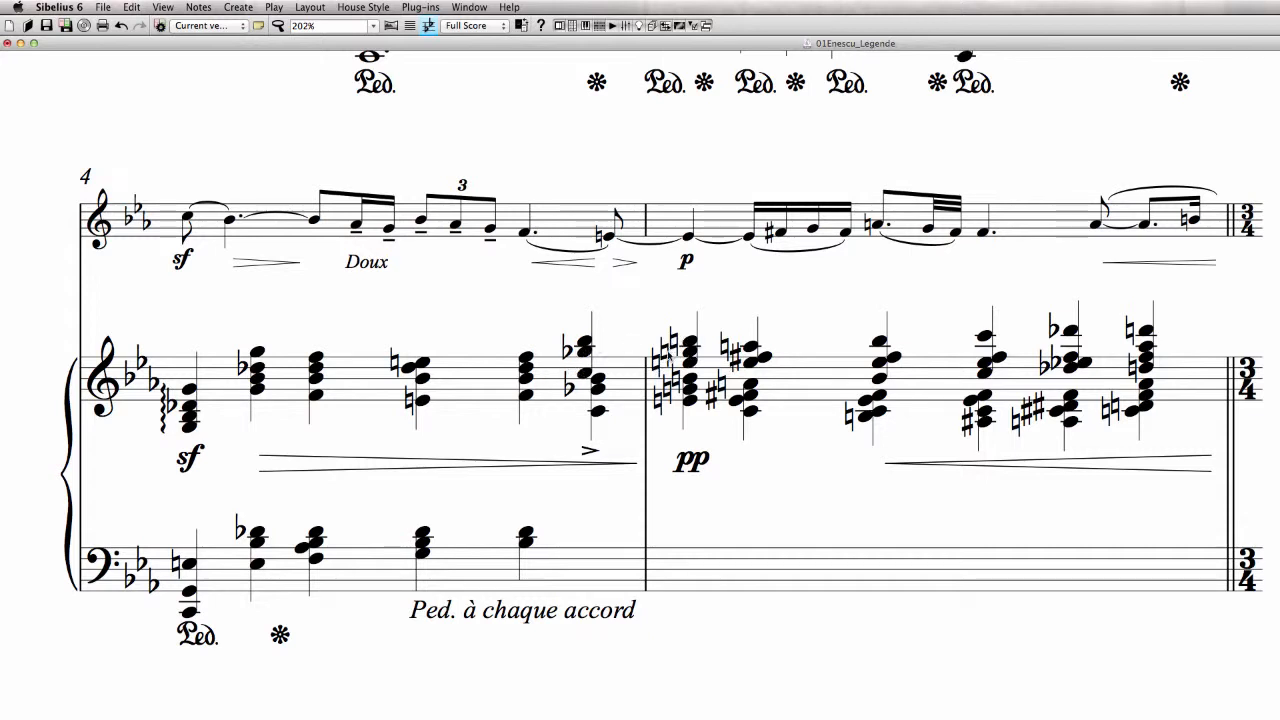
left_click_drag(806, 465, 890, 466)
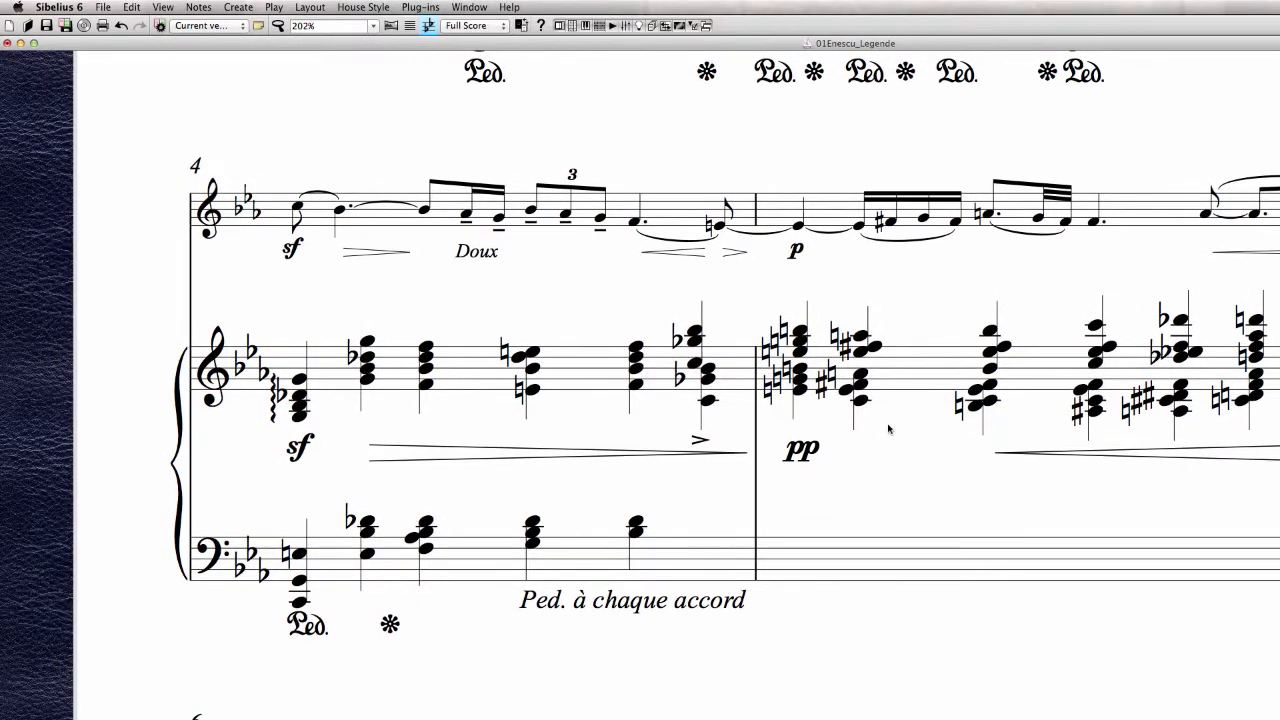
left_click(804, 330)
key("shift+alt+Right")
key("shift+alt+Right")
key("shift+alt+Right")
key("shift+alt+Right")
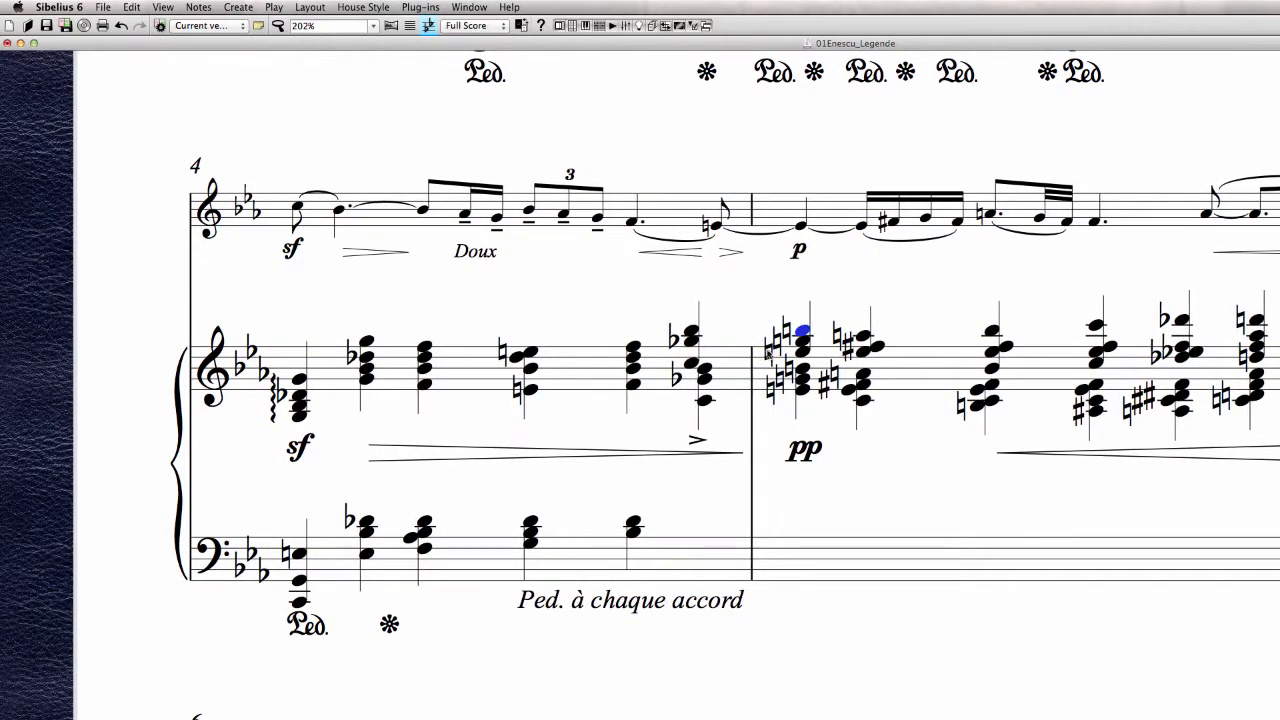
Move the natural signs of the piano's first chord in bar 5 horizontally to adjust the spacing of the accidentals
left_click(769, 353)
left_click(772, 392)
key("Escape")
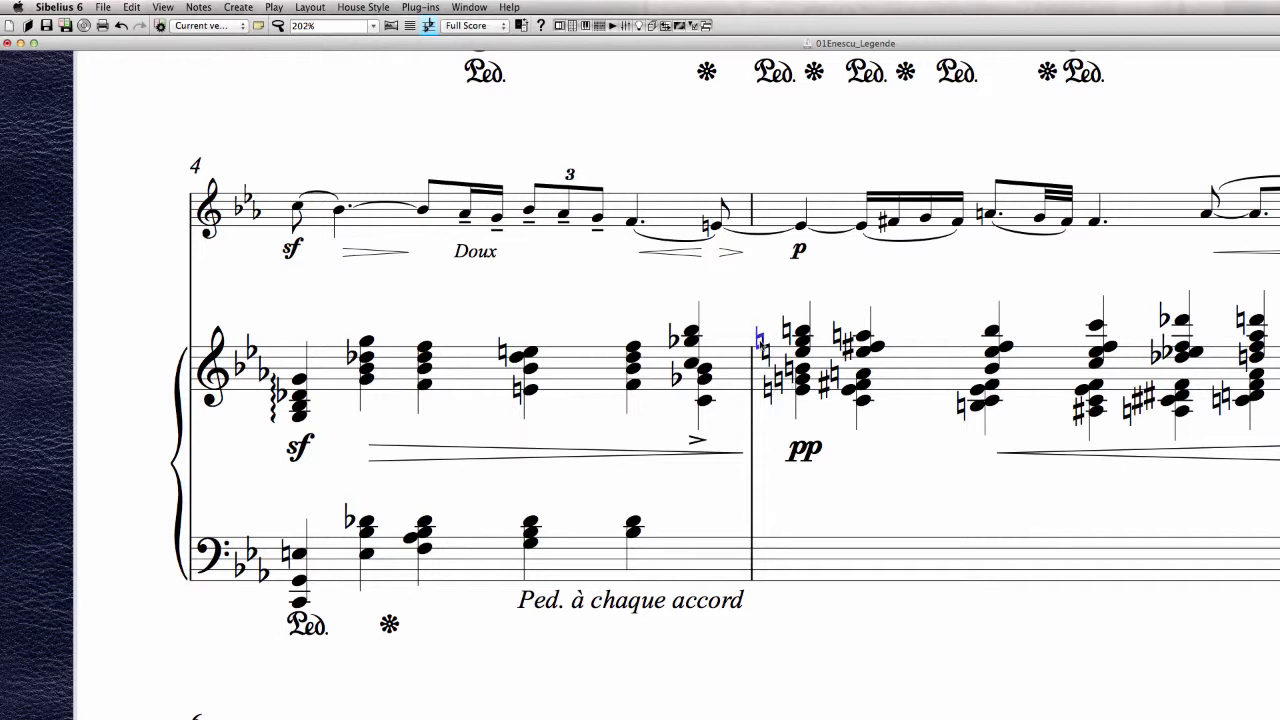
left_click(776, 350)
left_click(760, 340)
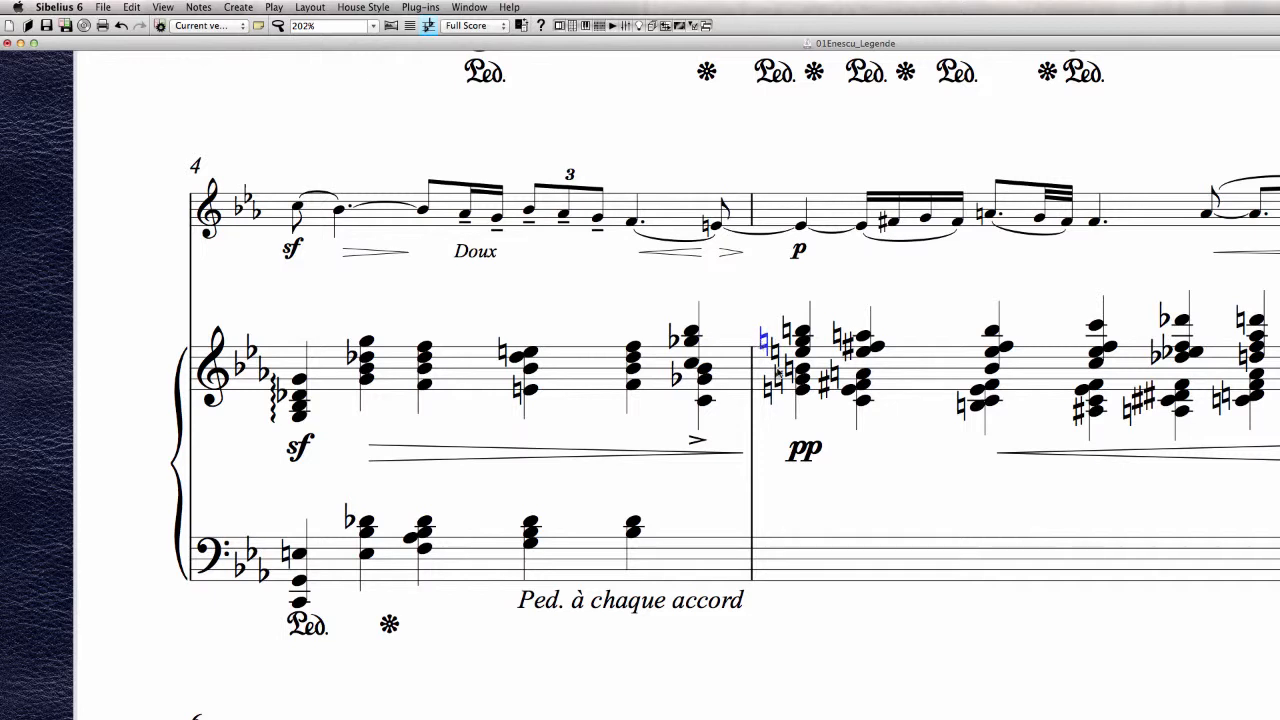
left_click_drag(769, 399, 783, 399)
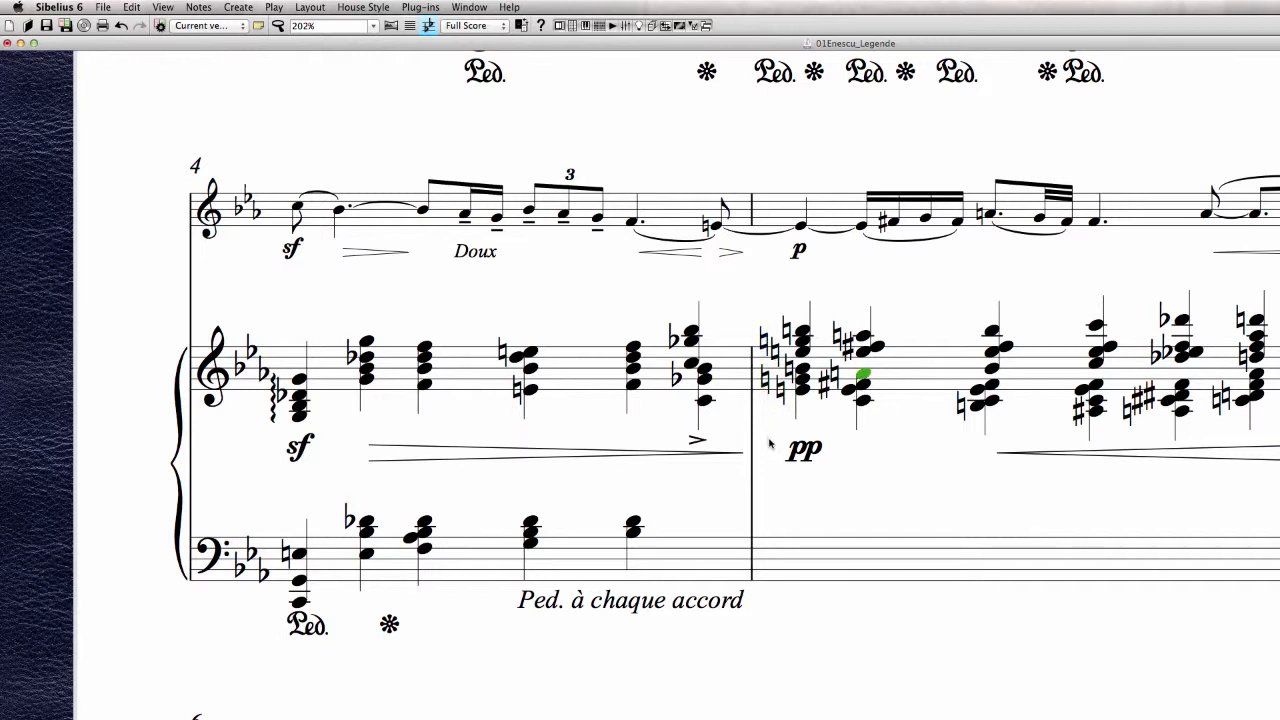
Select the piano right hand's bar 5 and reset the positions of its contents
left_click(840, 358)
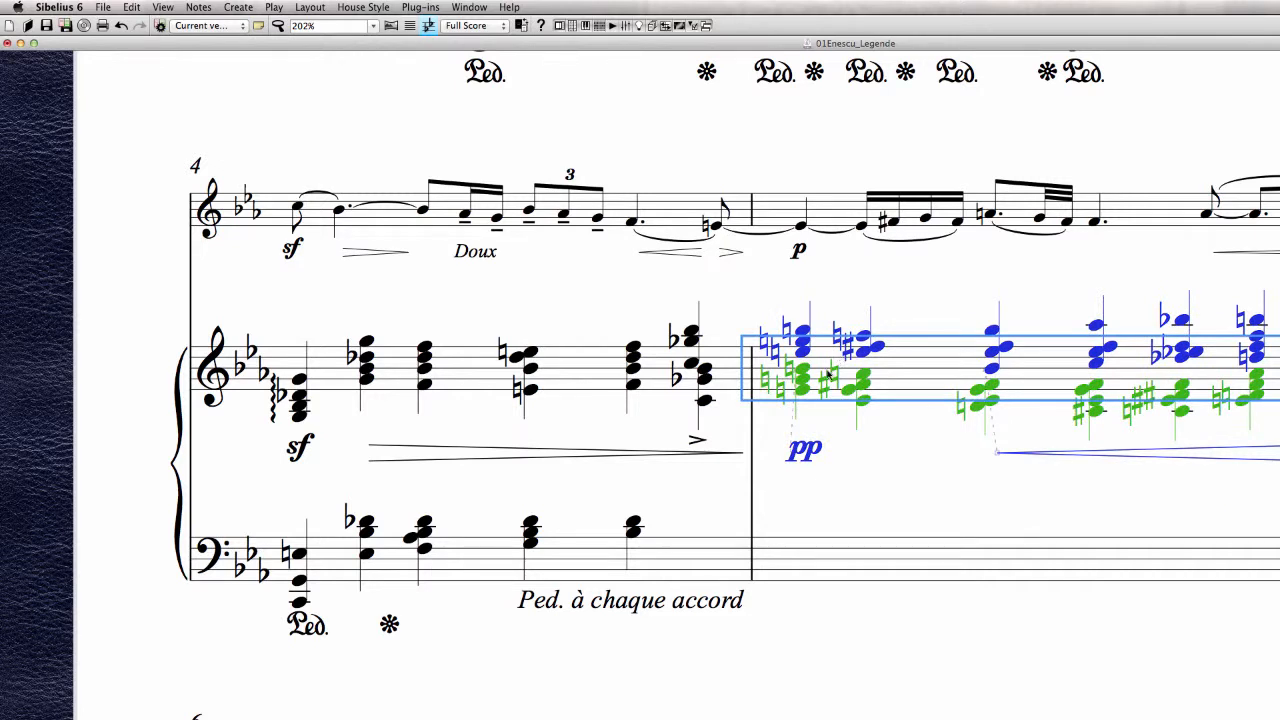
key("shift+super+p")
key("Escape")
Move the piano's pp at the start of bar 5 down below the first chord
left_click(769, 350)
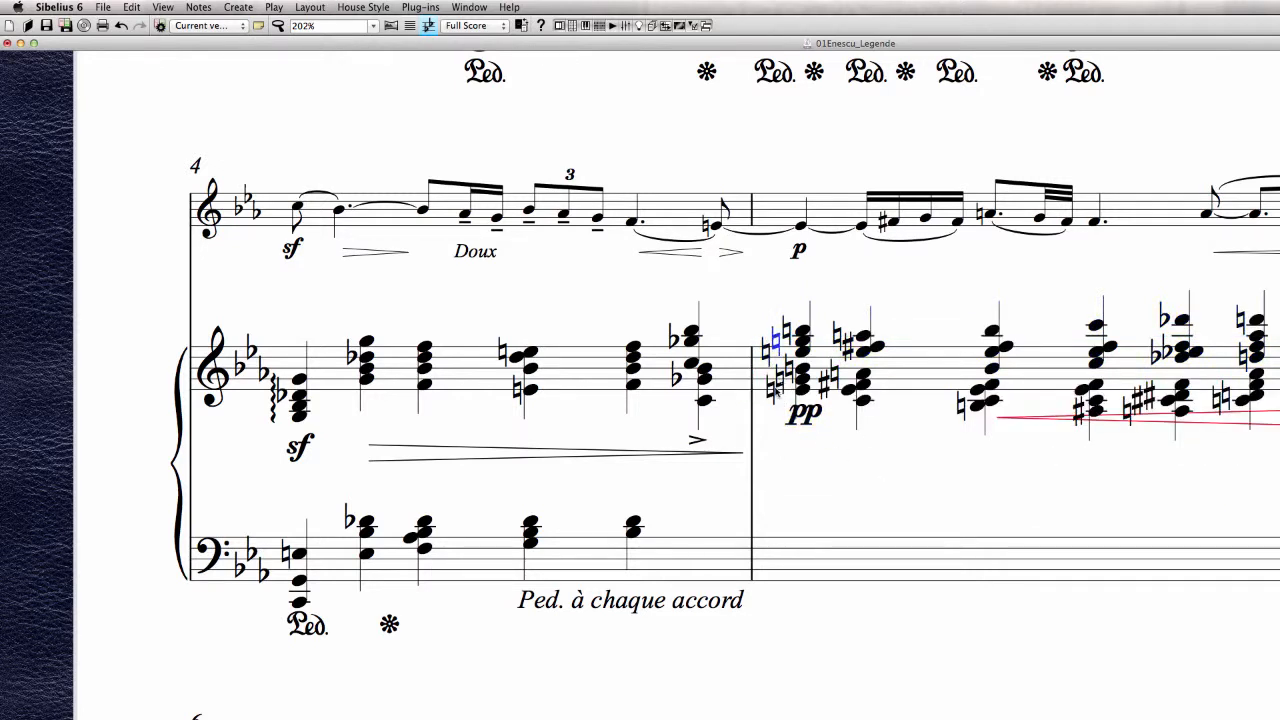
left_click(771, 390)
left_click_drag(806, 413, 803, 452)
left_click(893, 456)
scroll(889, 410, "right", 3)
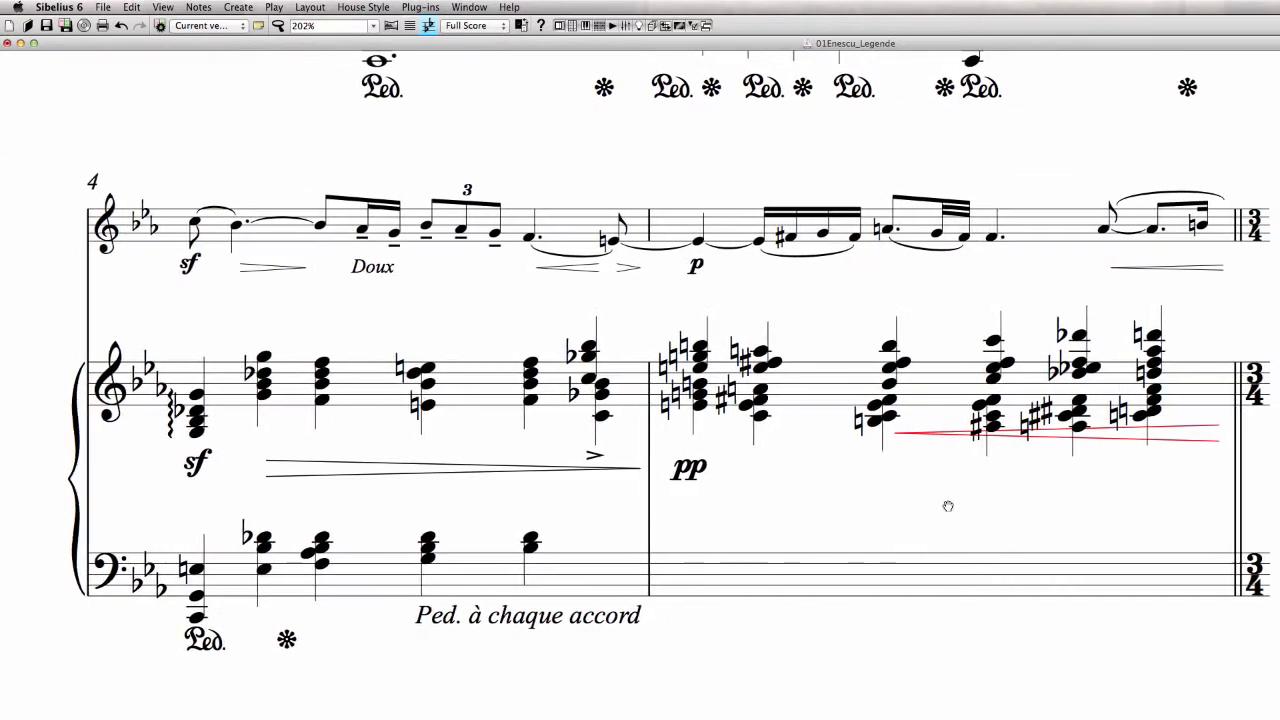
Place the piano hairpin of bar 5 below its staff and align it in a row with the hairpin of bar 4
left_click_drag(886, 438, 849, 485)
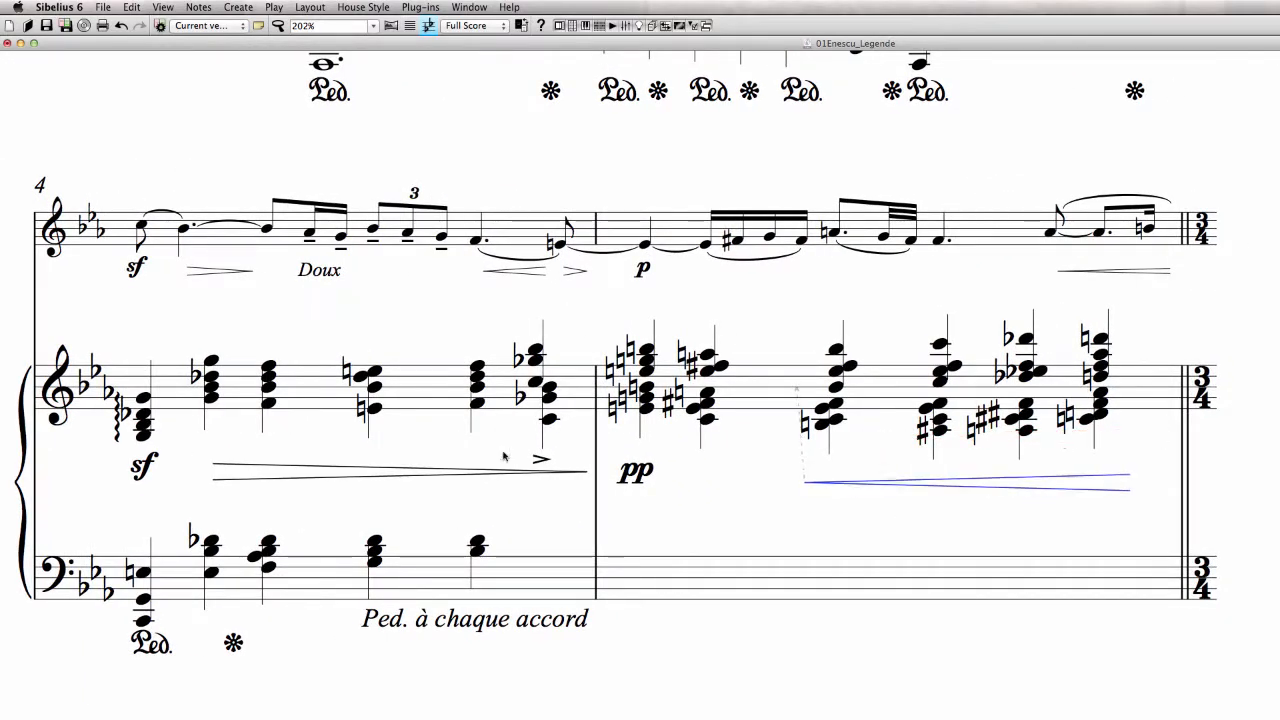
left_click(494, 478, "super")
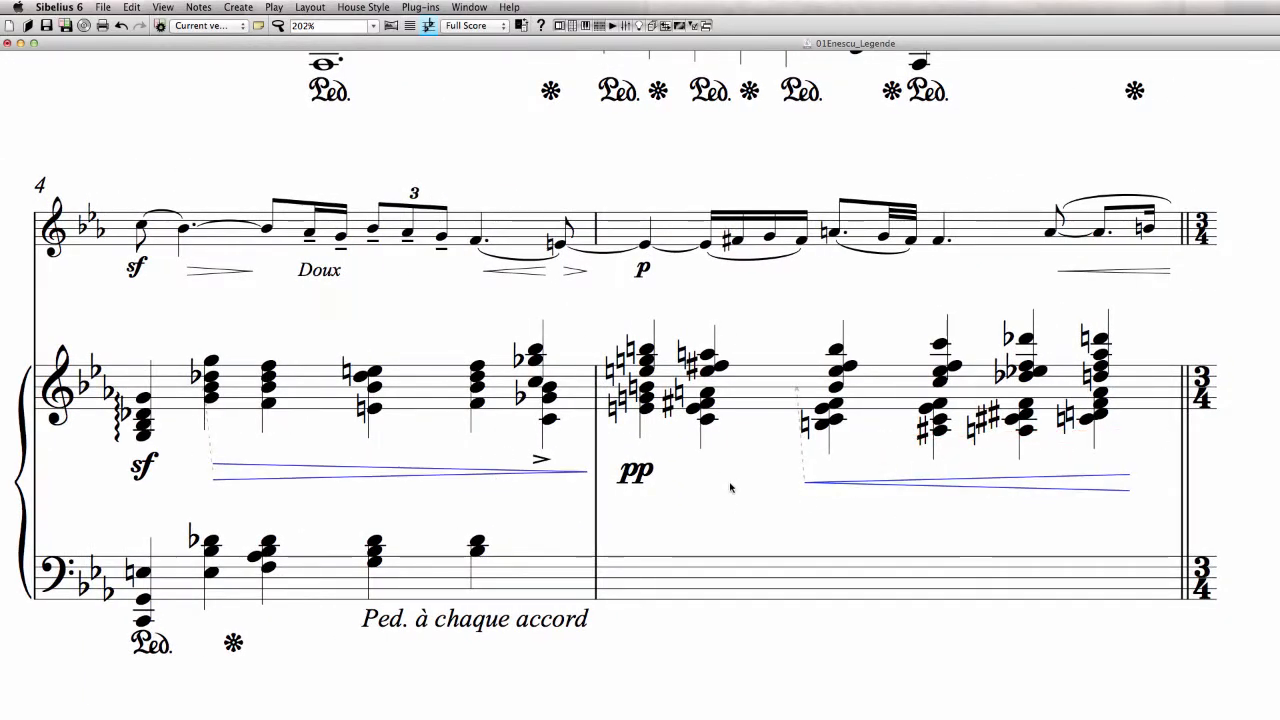
left_click(363, 7)
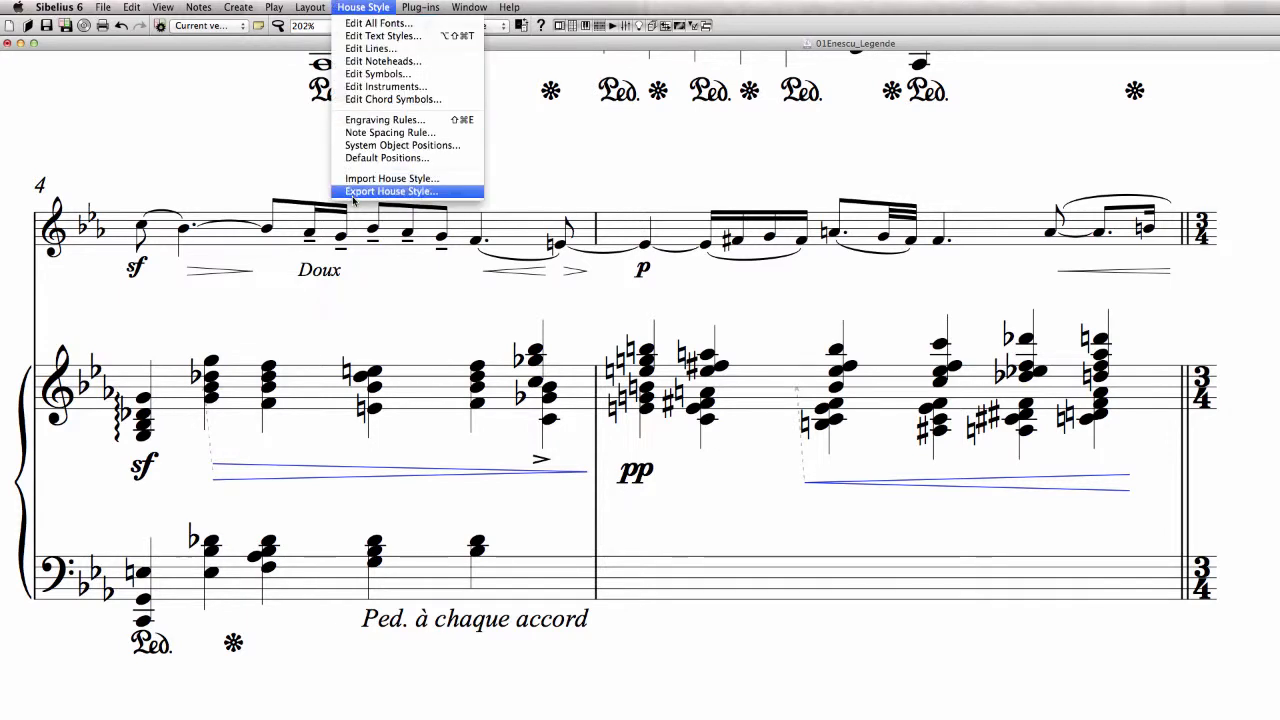
mouse_move(313, 5)
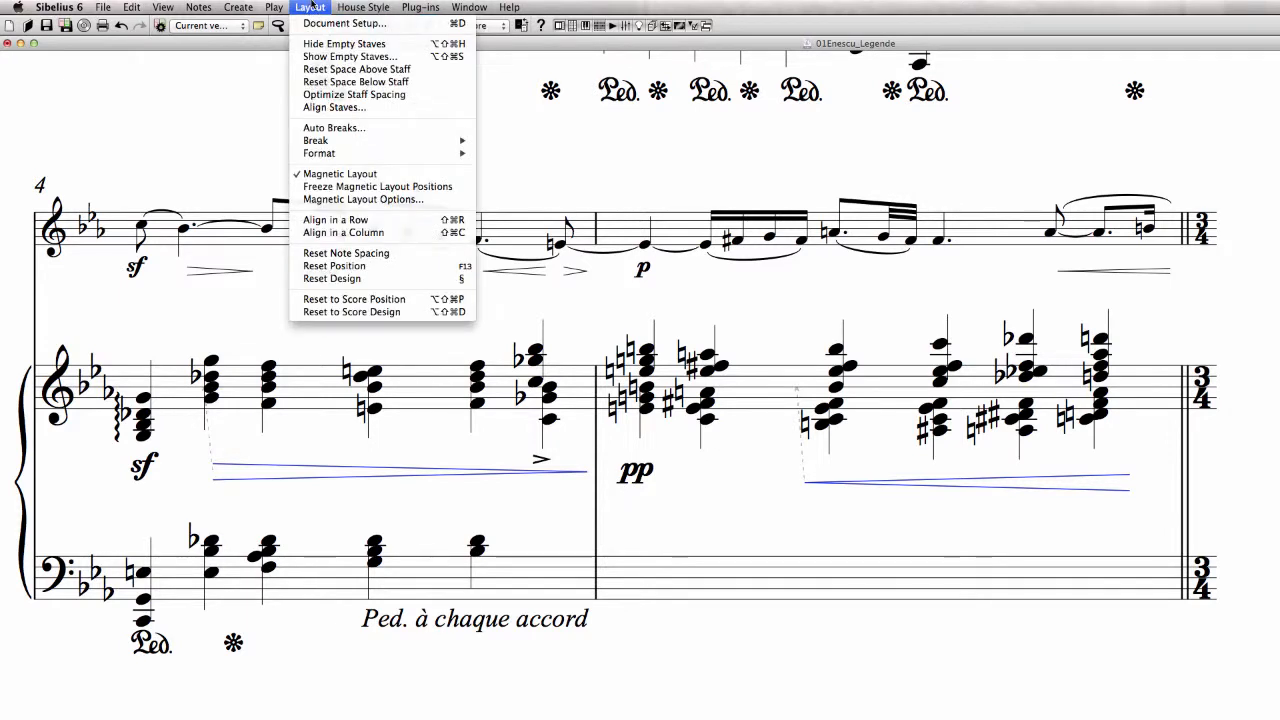
left_click(340, 220)
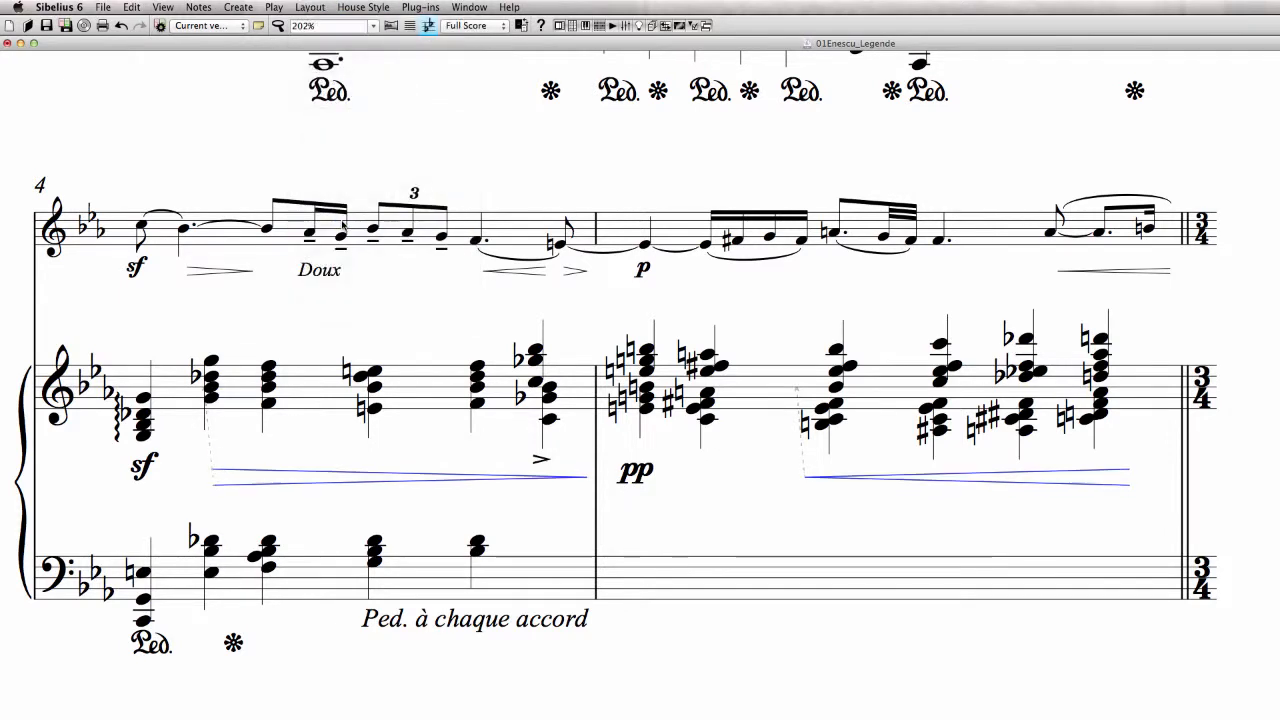
Select the piano's sf, pp and both hairpins across bars 4 and 5 and align them in a row
left_click(636, 472)
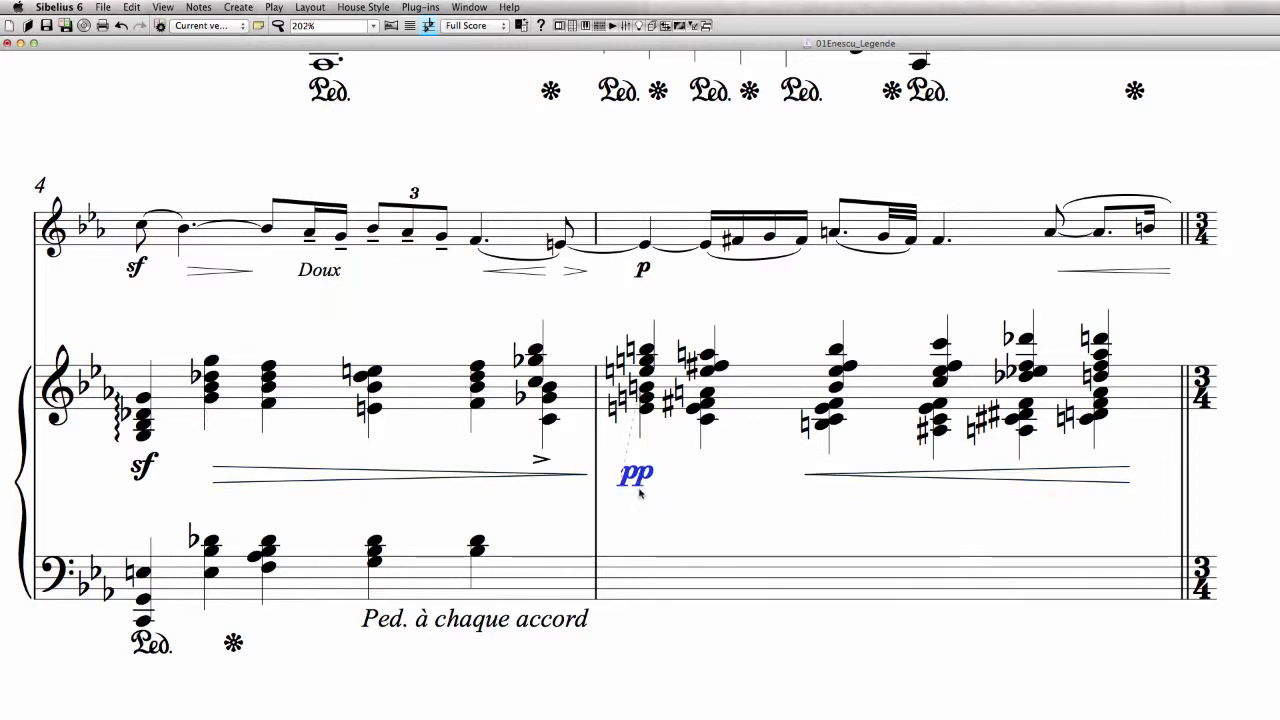
left_click(142, 467)
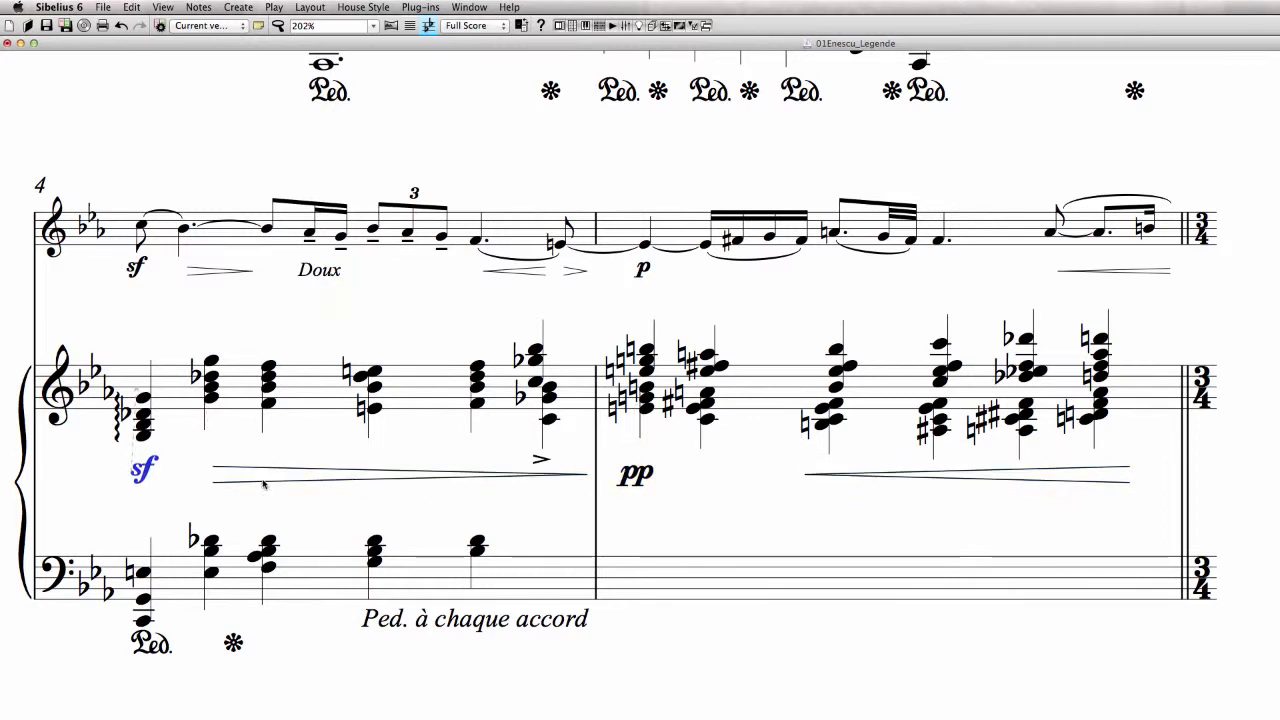
left_click(244, 404)
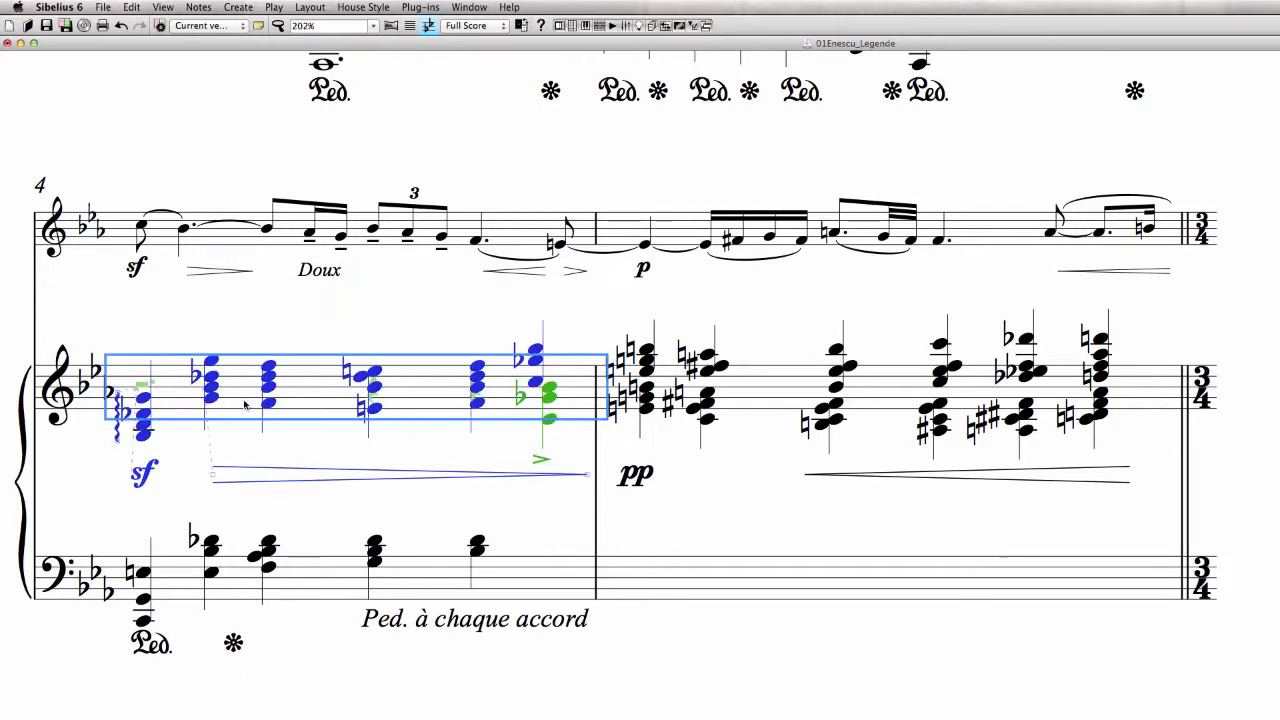
left_click(897, 395, "shift")
key("super+shift+alt+d")
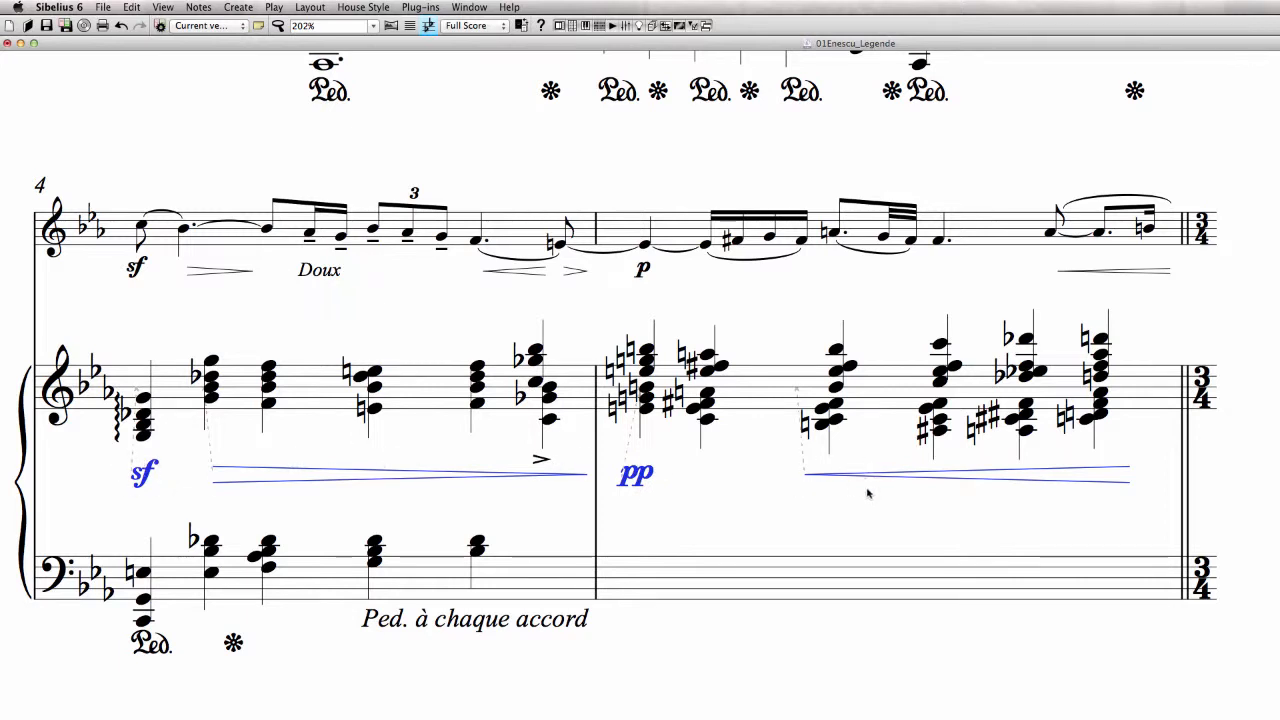
key("shift+super+r")
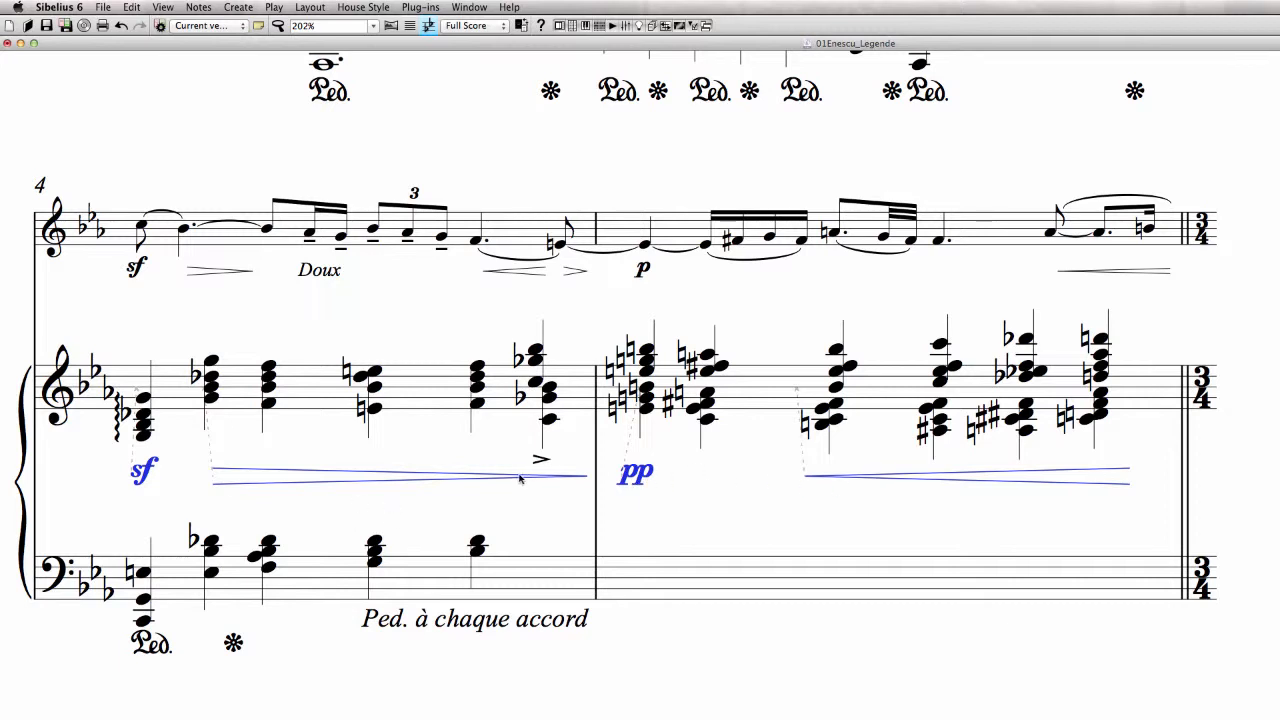
left_click(735, 488)
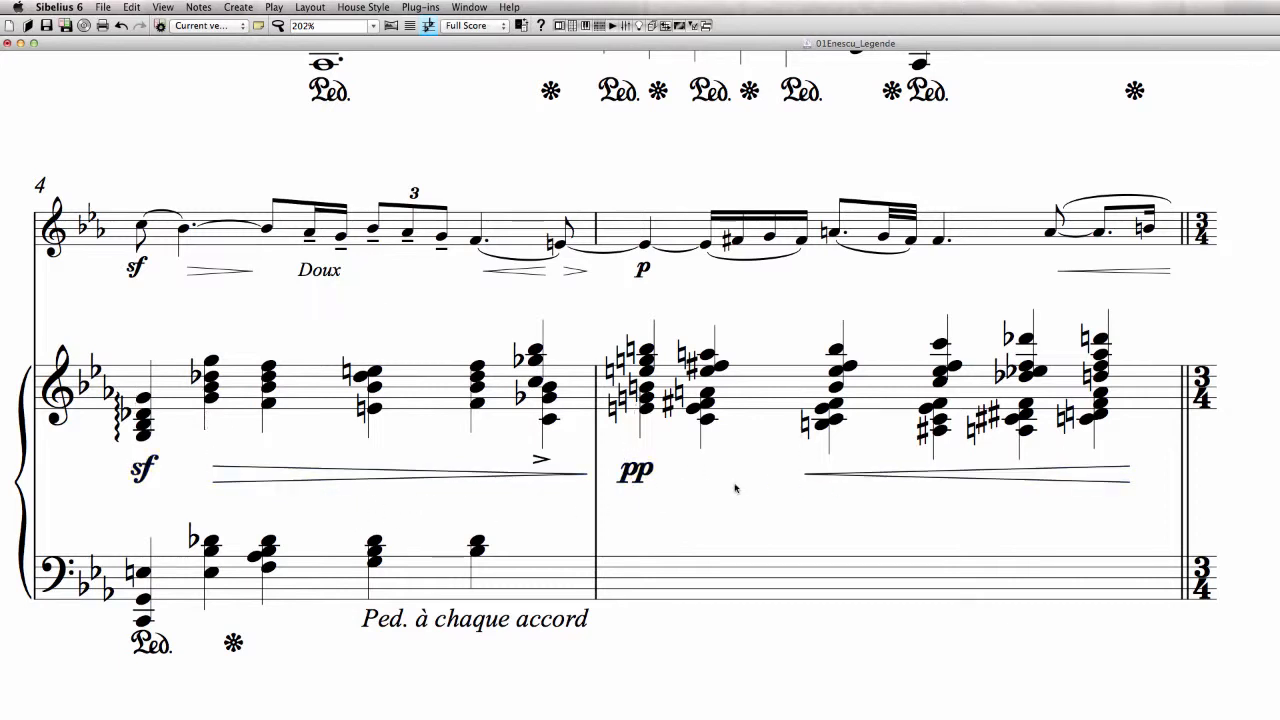
Nudge the piano's sf and pp to the hairpins' level and start bar 5's hairpin further right, under the third chord
left_click(903, 480)
left_click(345, 481, "super")
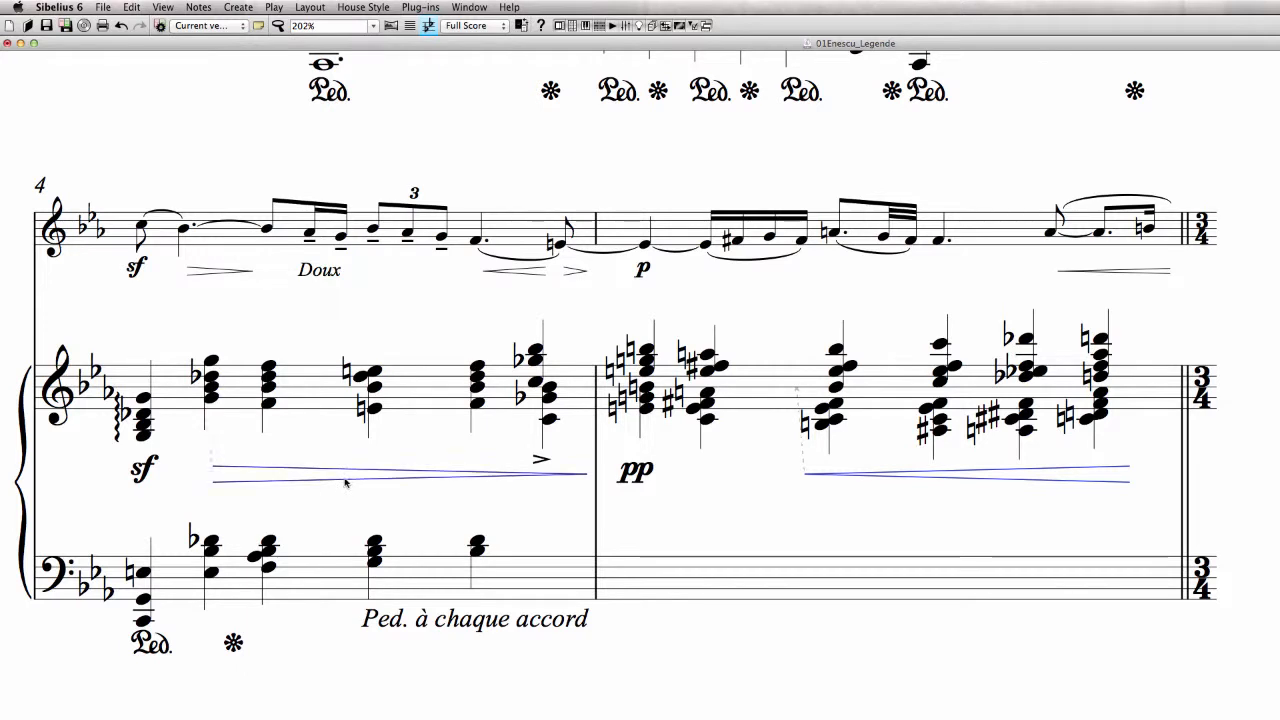
left_click(639, 478)
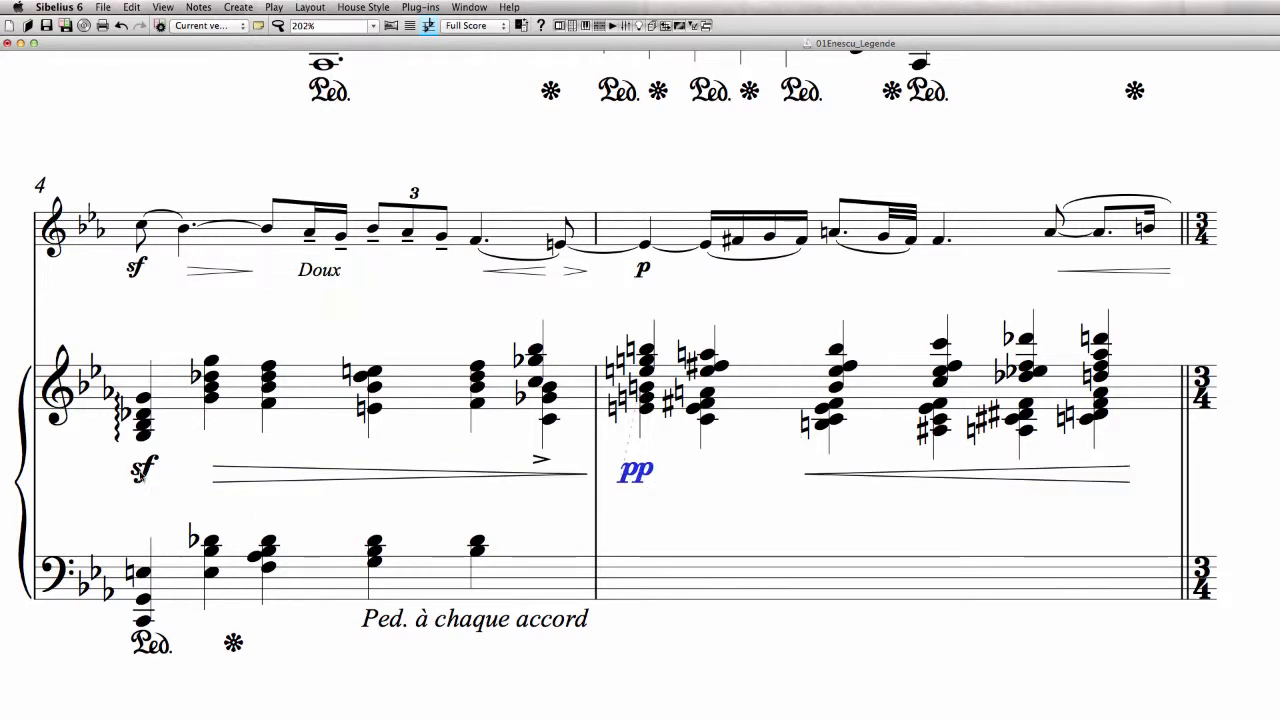
left_click(142, 470, "super")
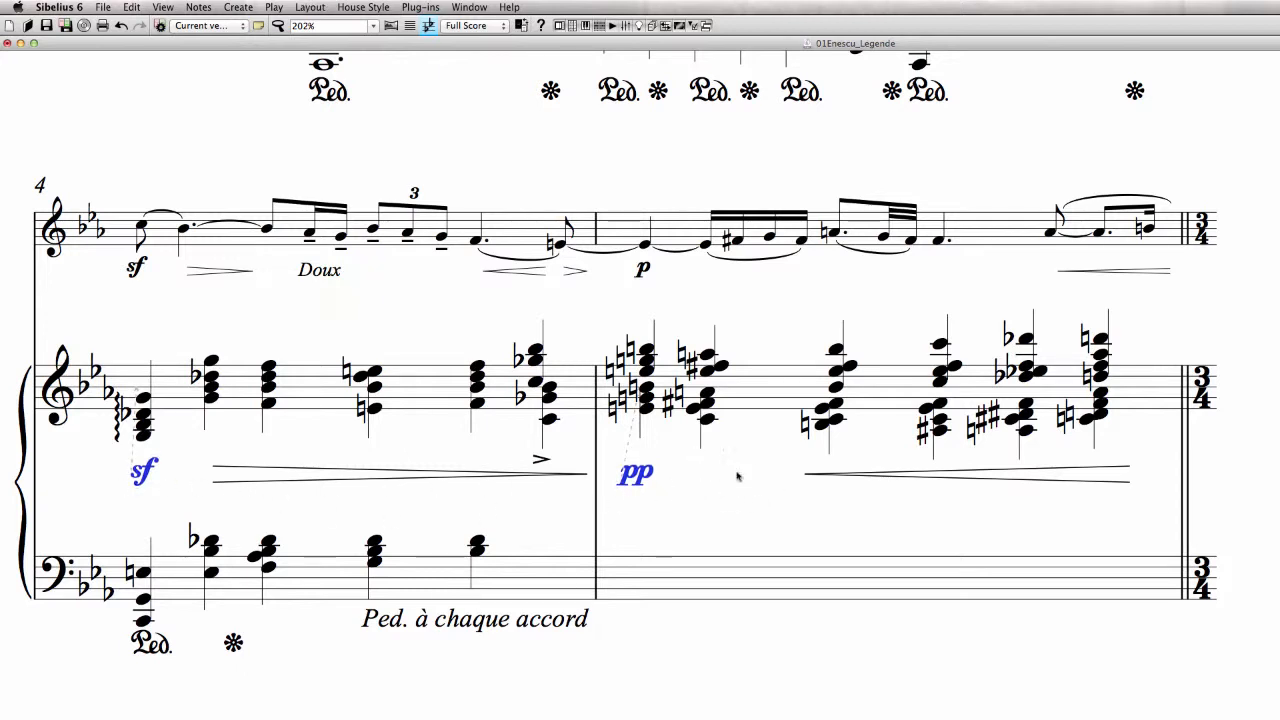
left_click(903, 489)
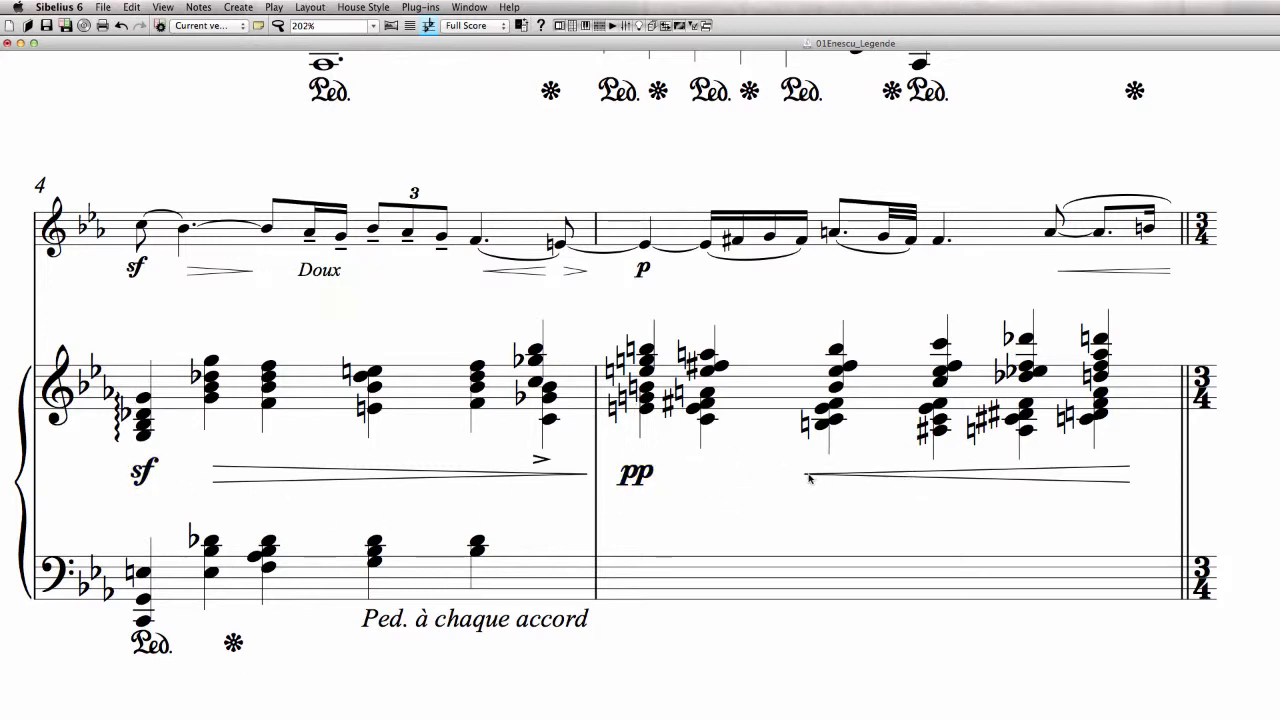
left_click_drag(809, 478, 834, 475)
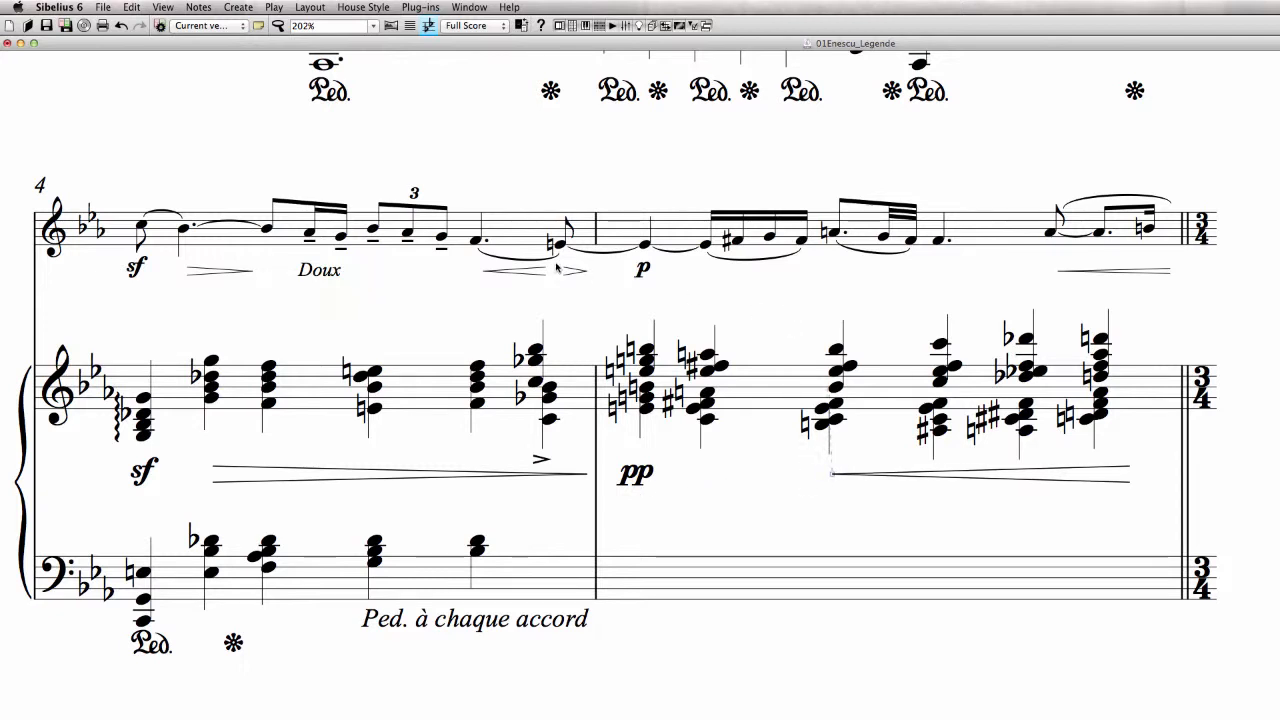
Move the piano's bass staff in the bar 4 system closer to the right-hand staff
left_click(1083, 272)
left_click(428, 210)
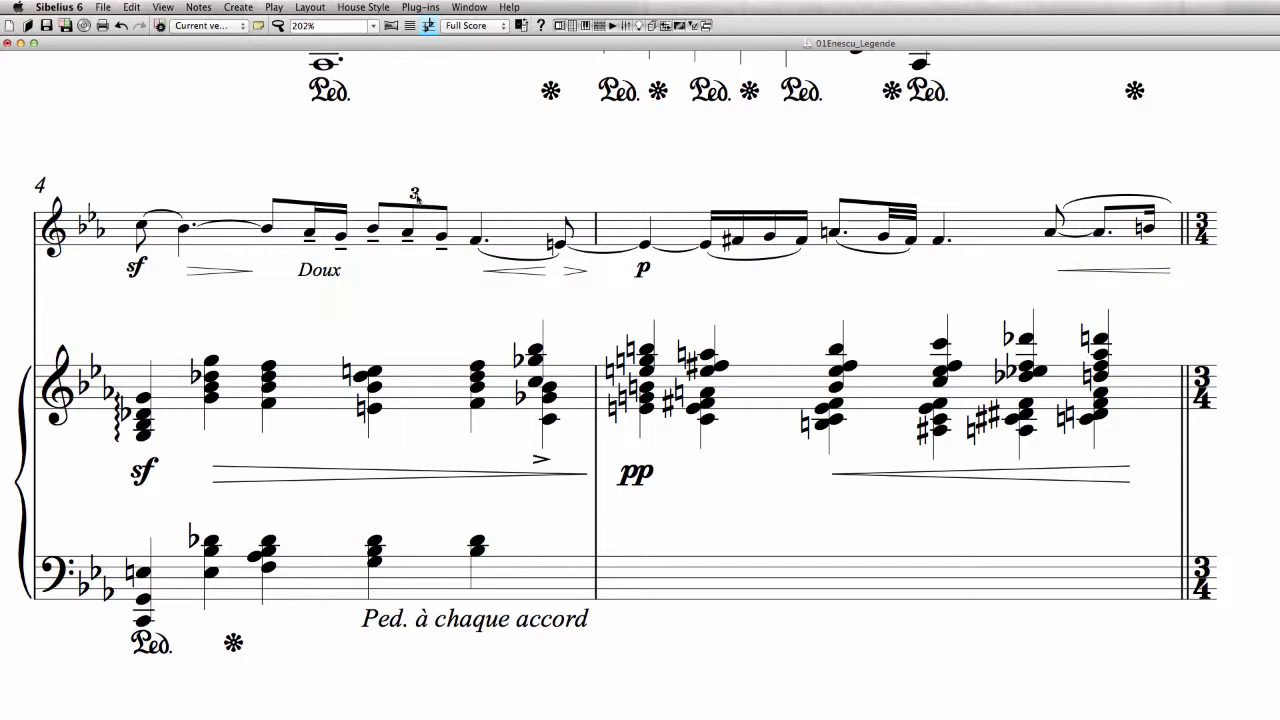
left_click(414, 195)
left_click(446, 170)
left_click(317, 581)
left_click(608, 665)
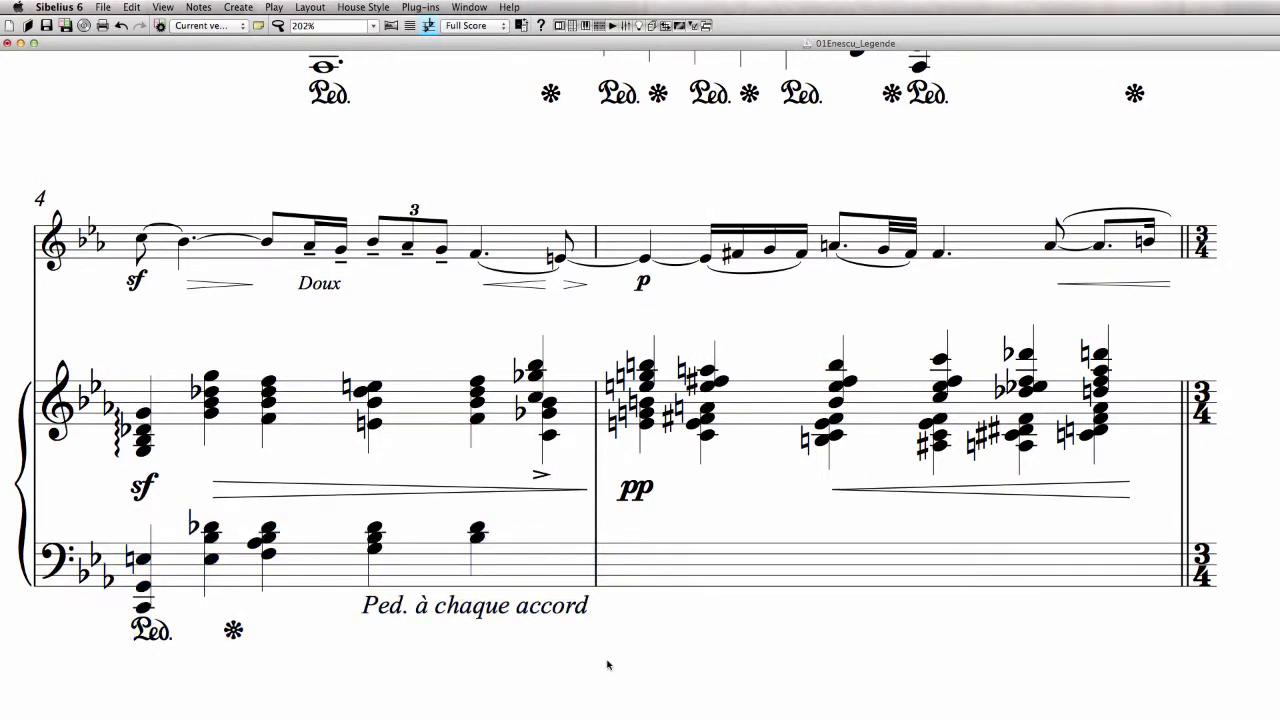
Fine-tune the horizontal positions of the accidentals in the piano chords of bar 5
left_click(971, 448)
key("shift+alt+Left")
key("shift+alt+Left")
left_click(980, 440)
left_click(921, 447)
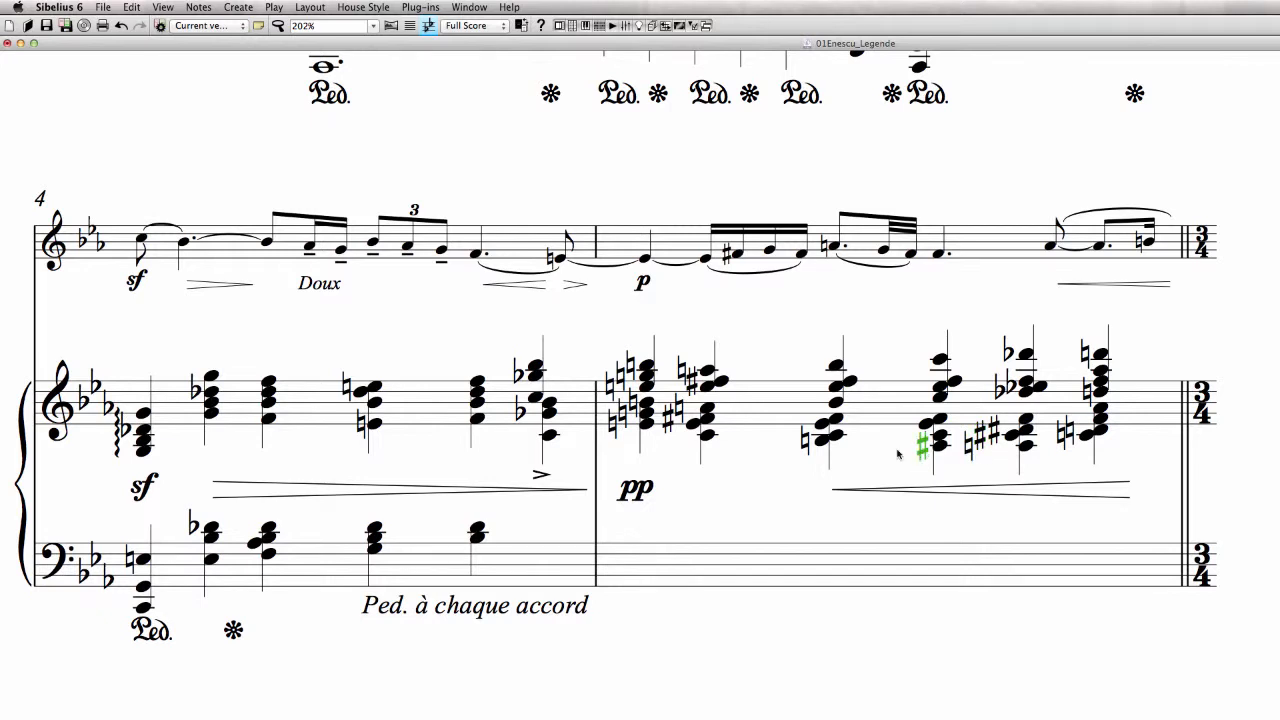
left_click(680, 407)
left_click(1086, 392)
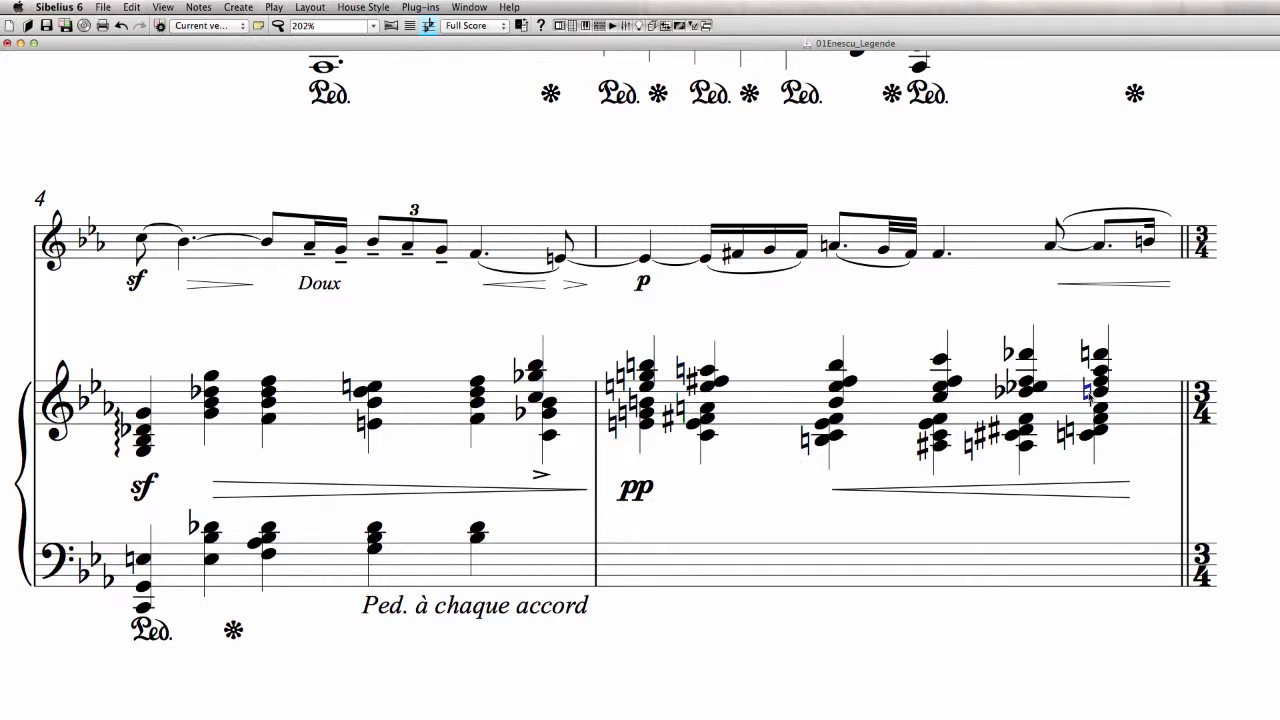
left_click(1059, 435)
Delete the italic "Ped." from the text below the bass staff in bar 4, leaving "à chaque accord"
scroll(697, 517, "down", 5)
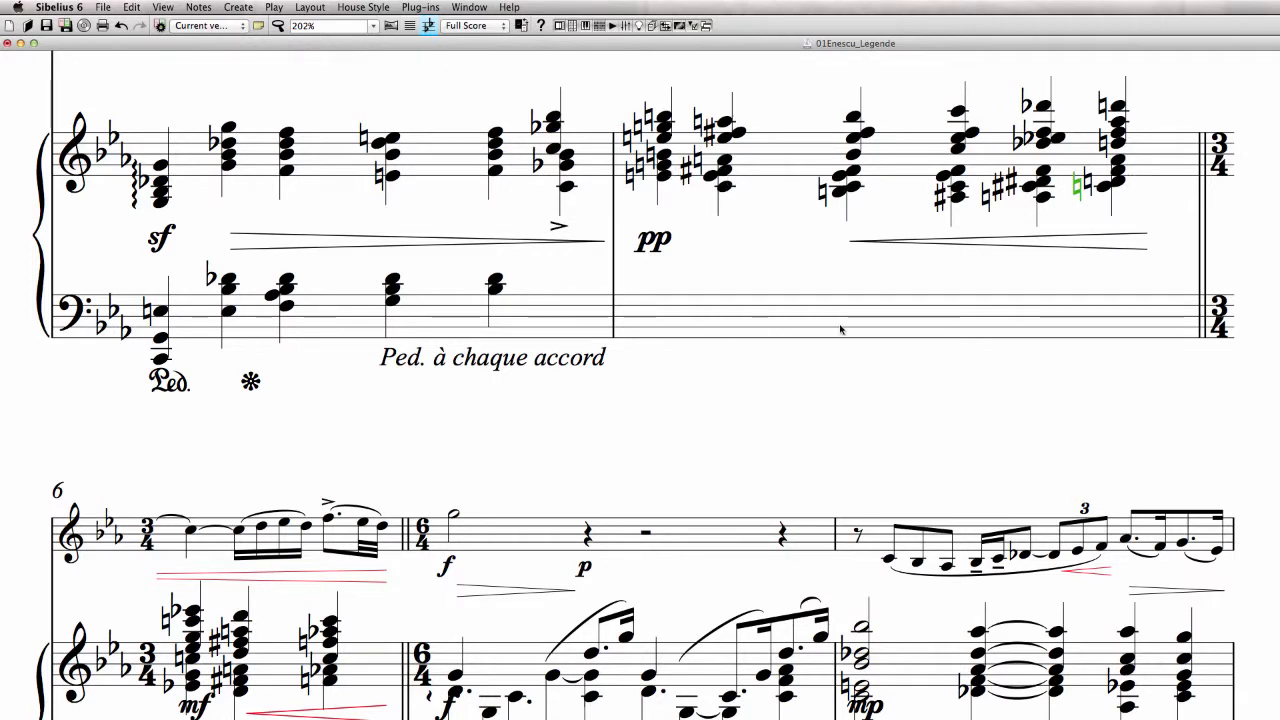
left_click_drag(741, 428, 842, 419)
left_click(526, 331)
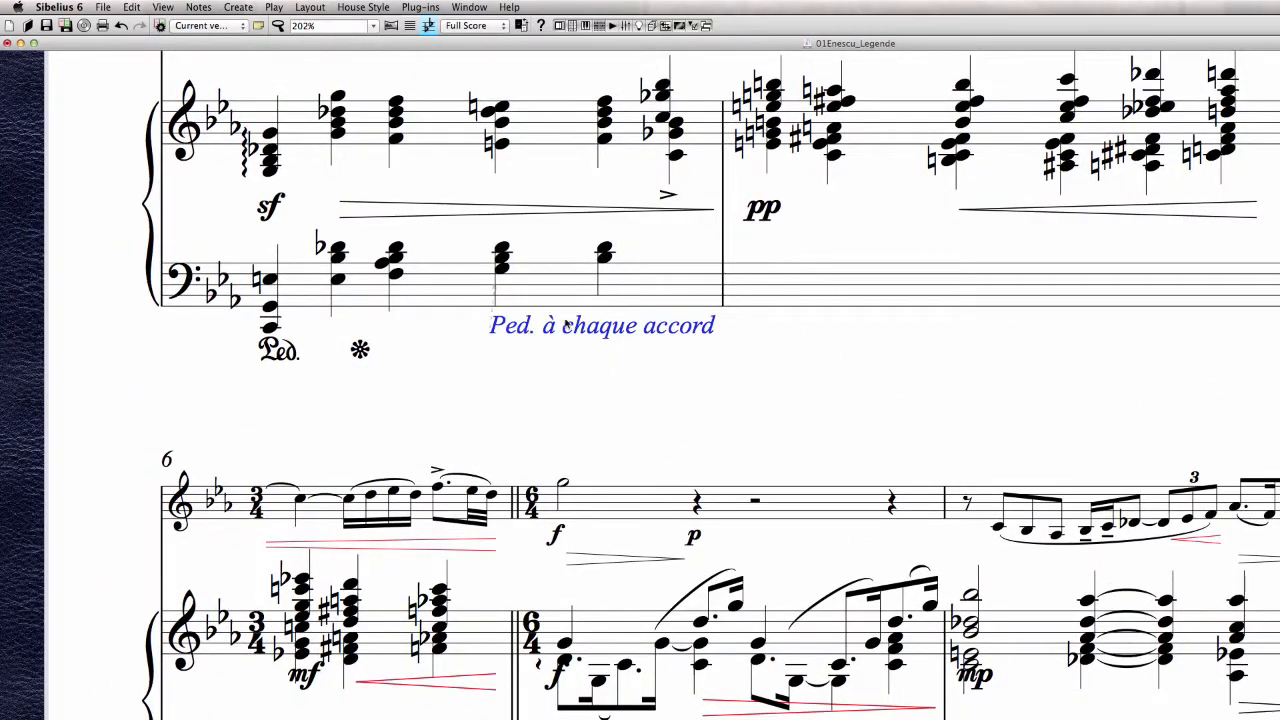
double_click(513, 328)
left_click_drag(497, 326, 543, 326)
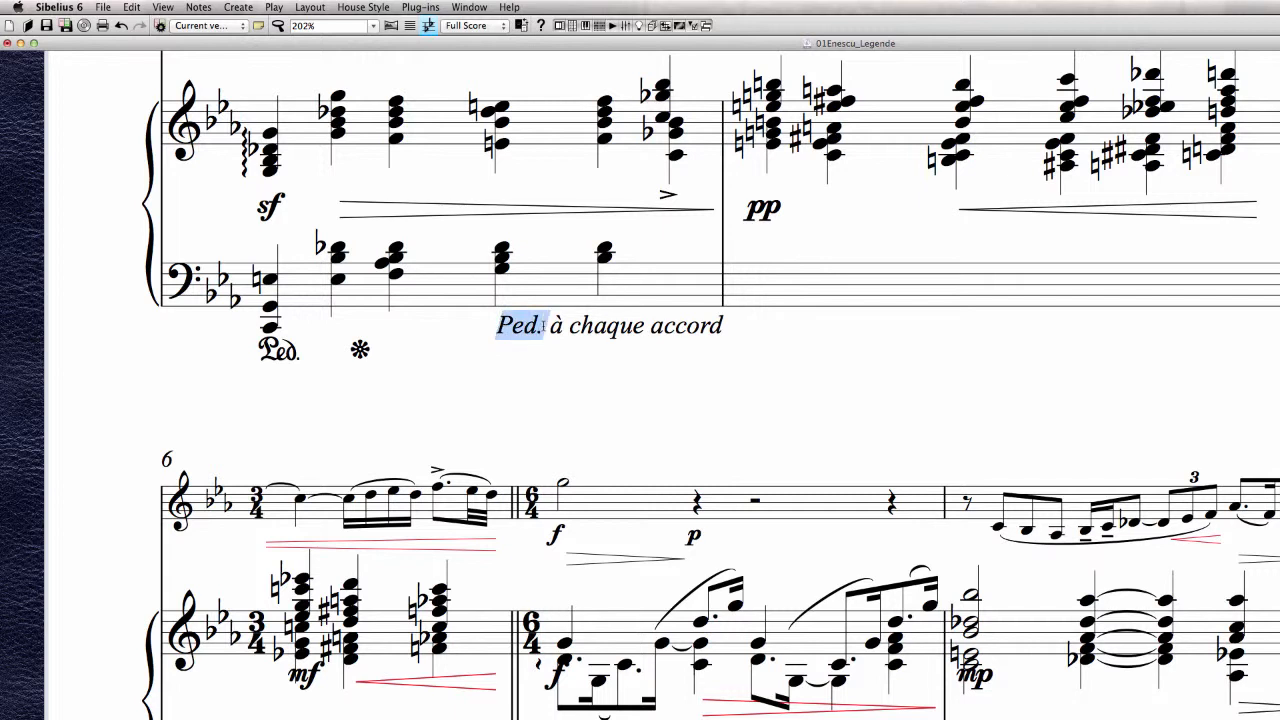
key("BackSpace")
key("Escape")
key("Escape")
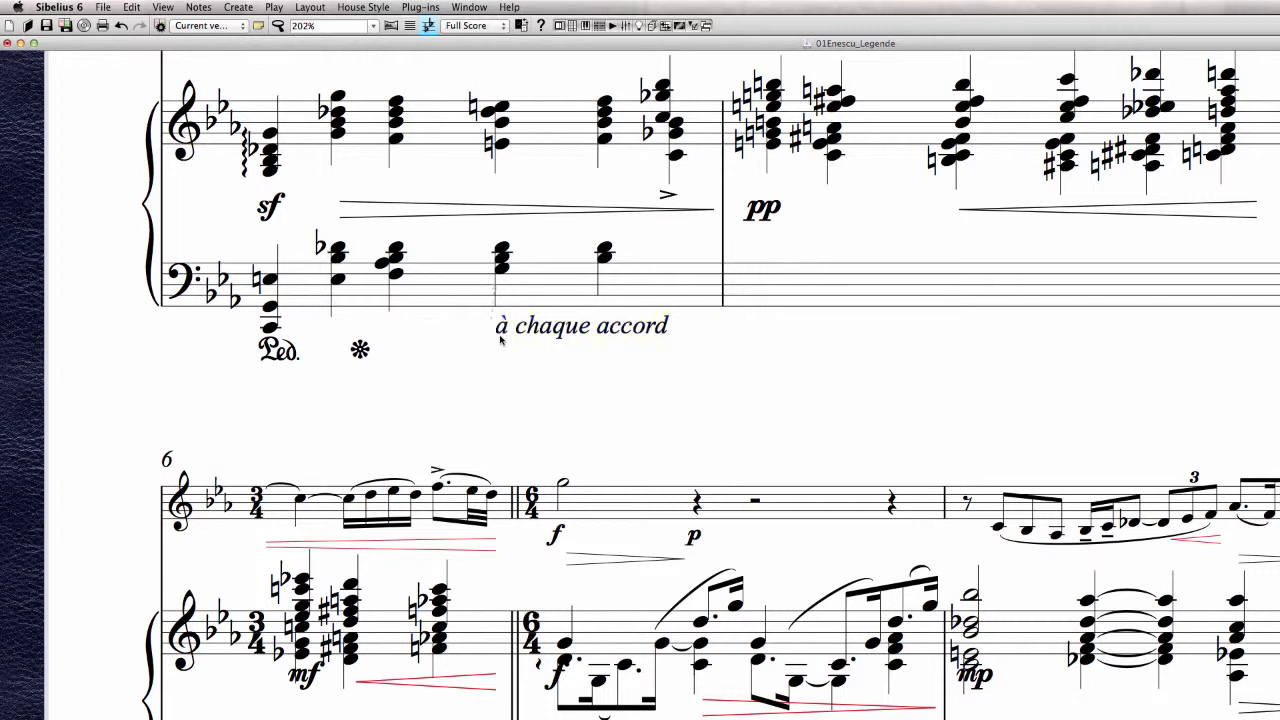
left_click(501, 272)
key("super+e")
right_click(497, 327)
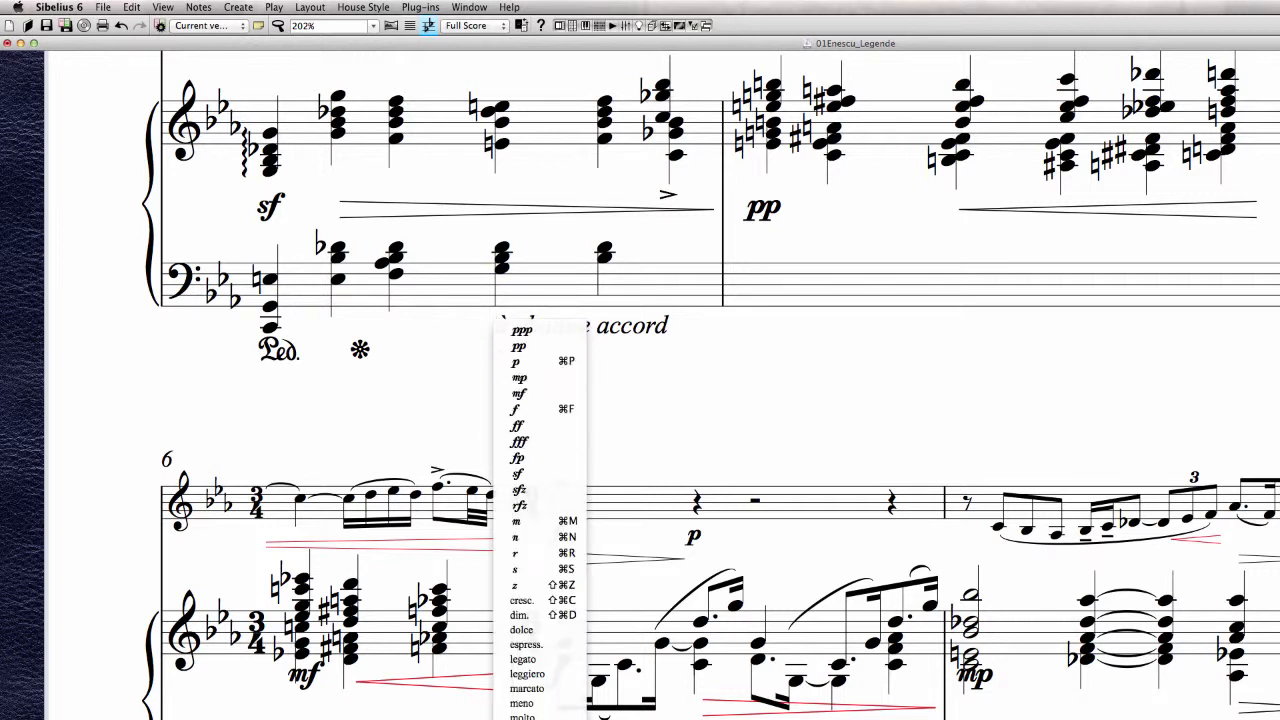
left_click(832, 458)
Add a Ped. pedal symbol as expression text below the fourth bass-staff chord in bar 4
scroll(822, 450, "down", 4)
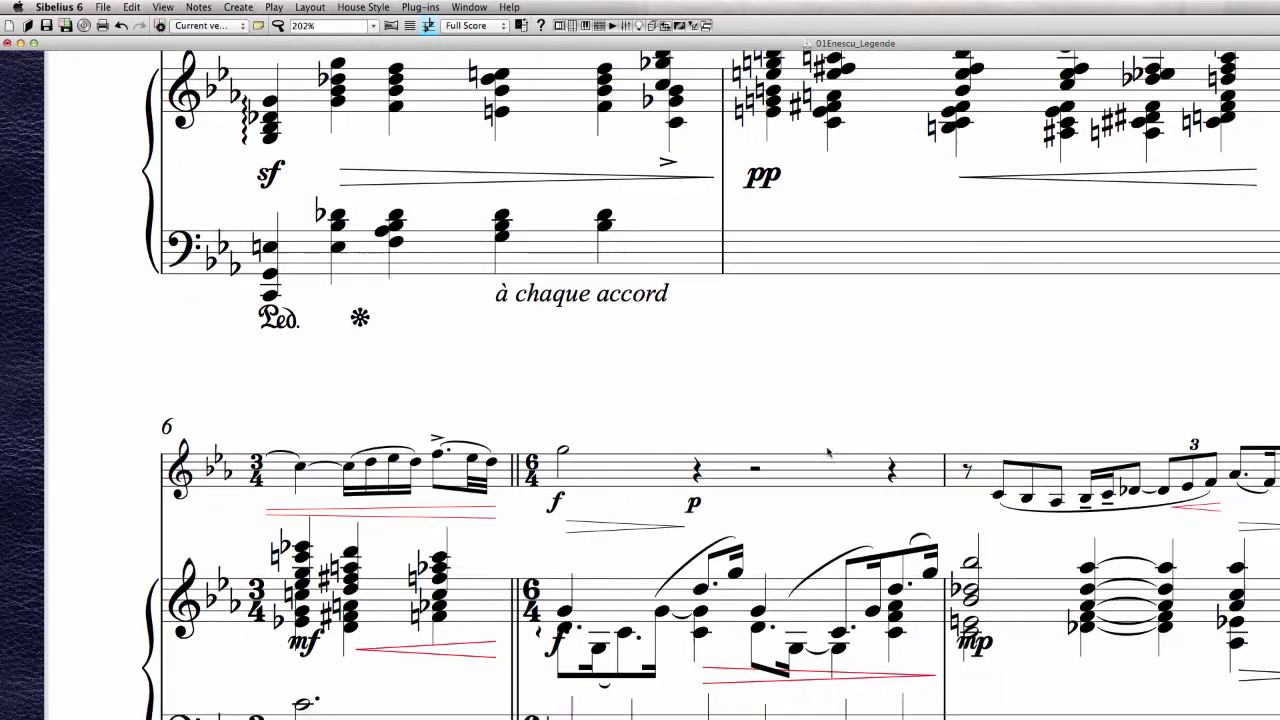
scroll(508, 234, "down", 1)
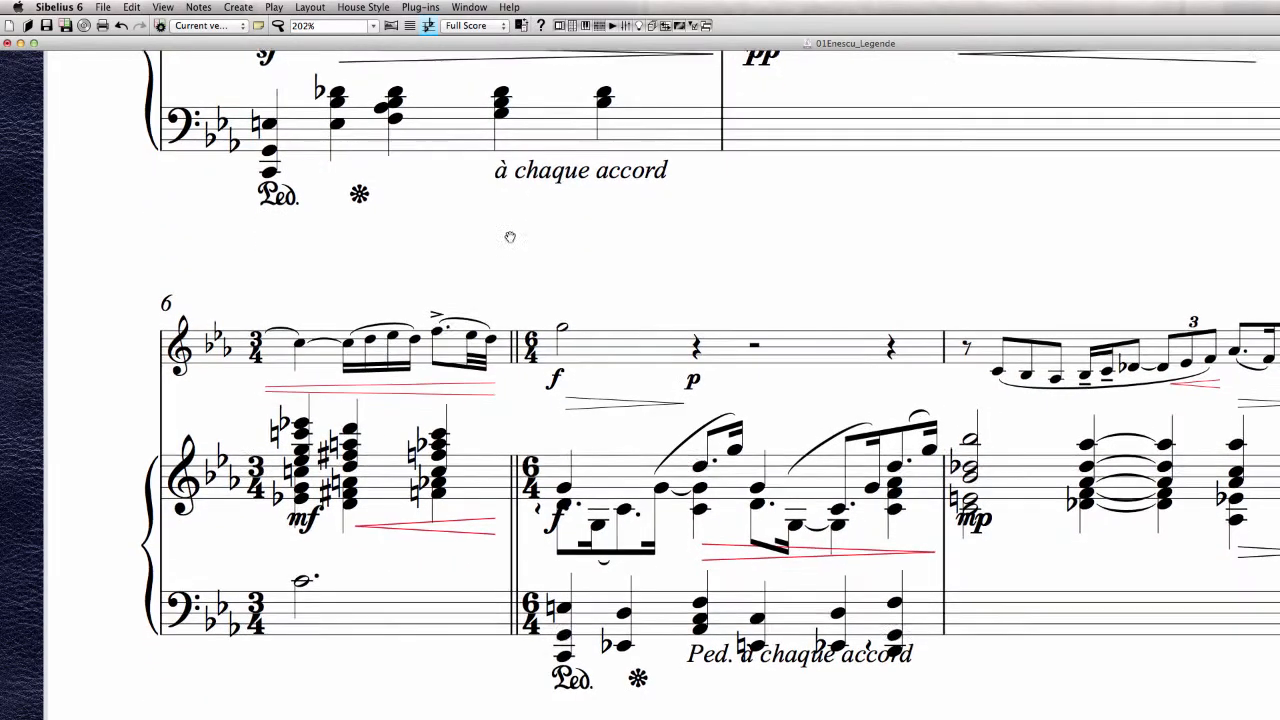
left_click(502, 79)
key("super+e")
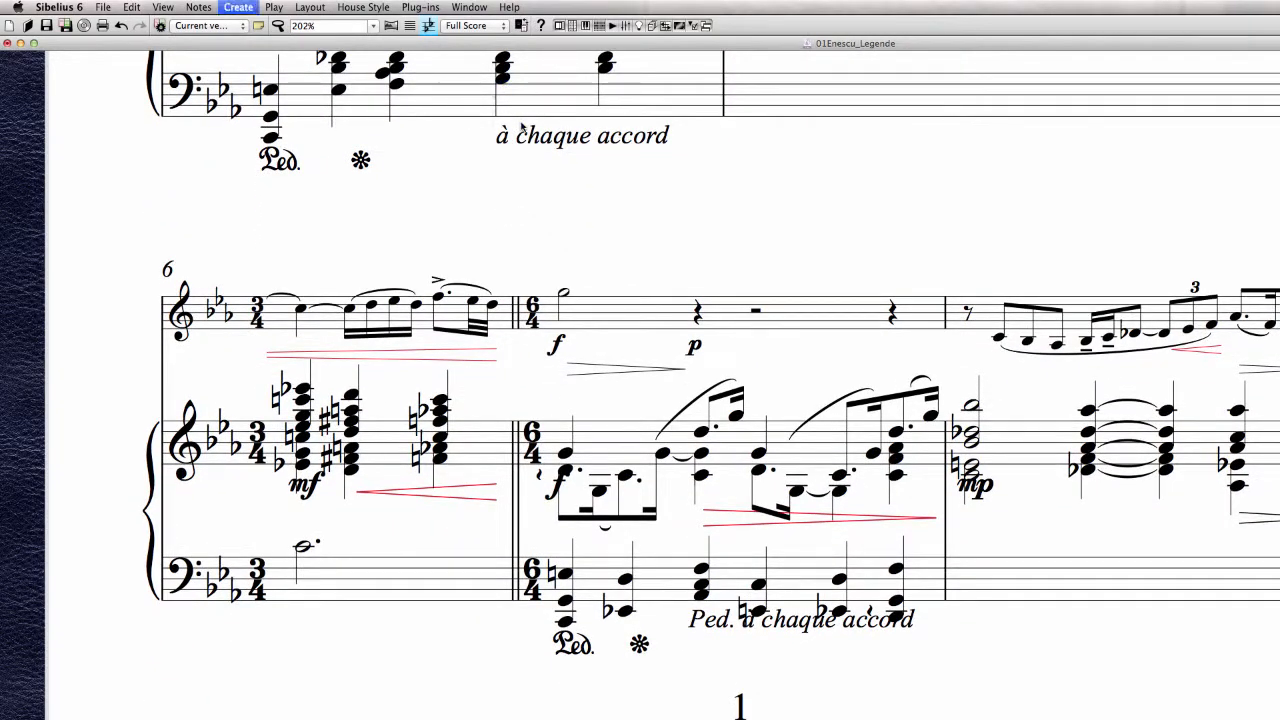
right_click(495, 140)
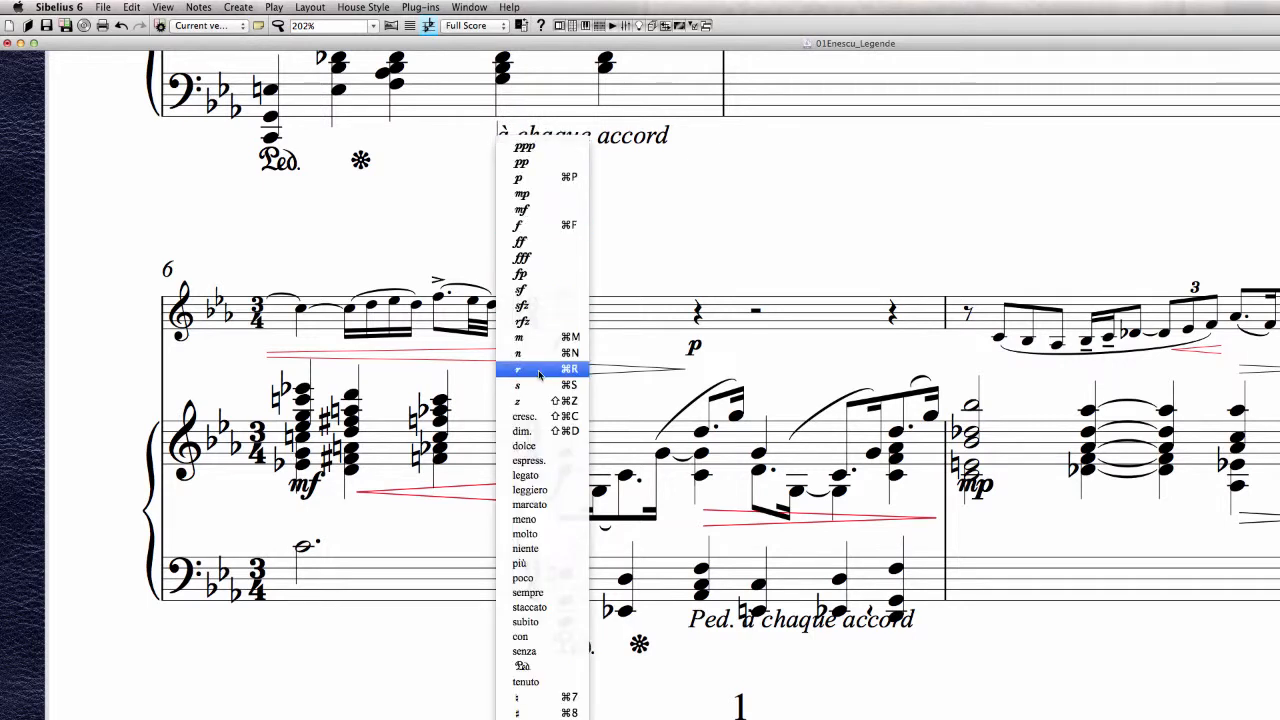
left_click(552, 667)
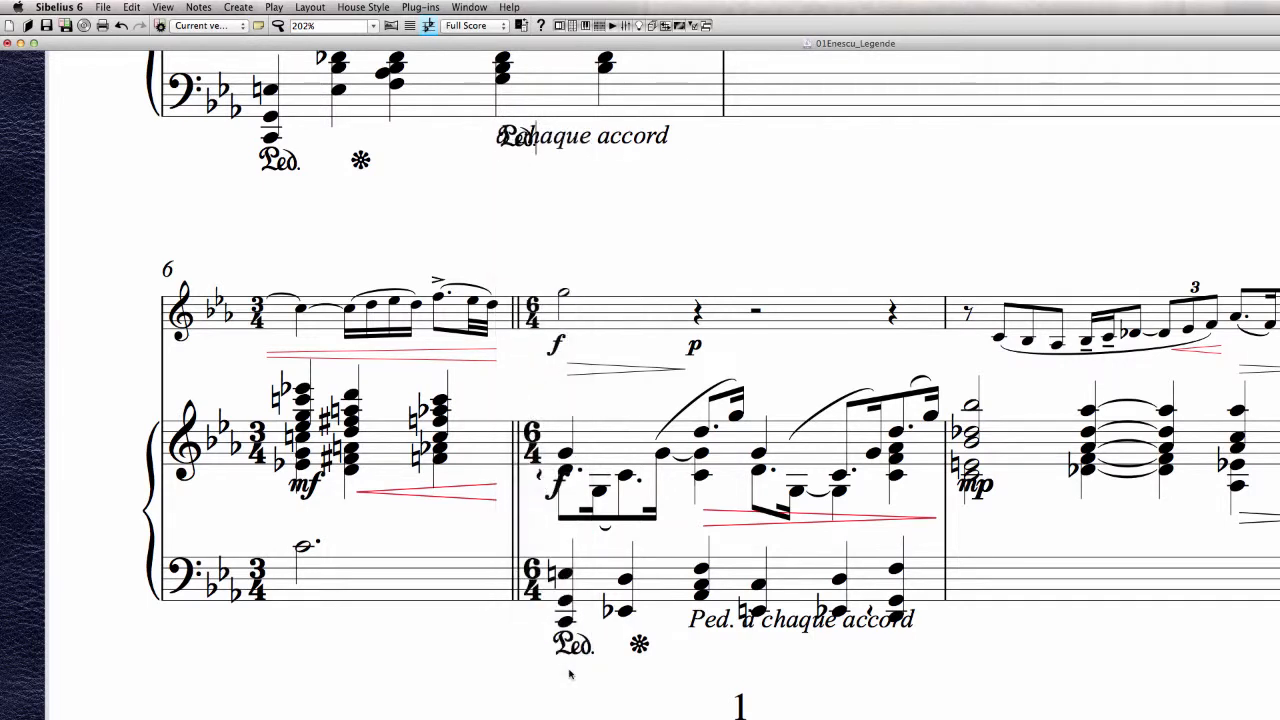
key("Escape")
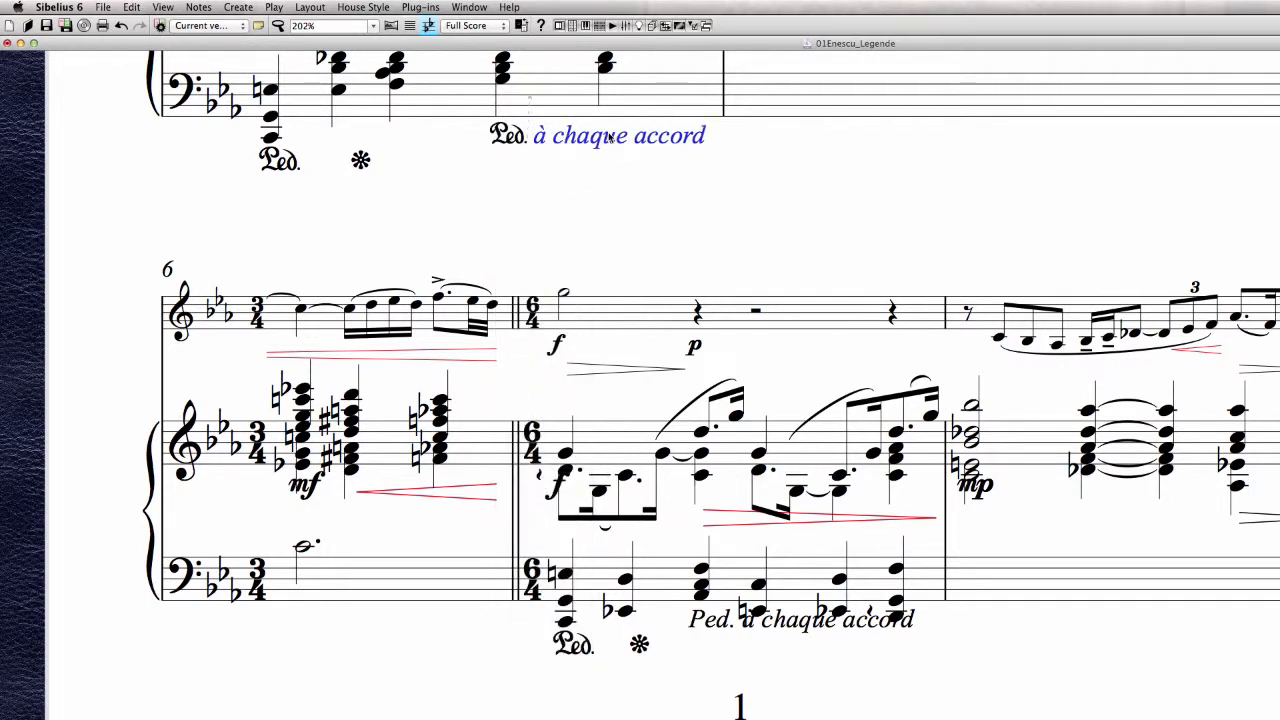
Nudge the new Ped. symbol and "à chaque accord" left so the text follows directly after the symbol
scroll(569, 171, "up", 3)
left_click(521, 232)
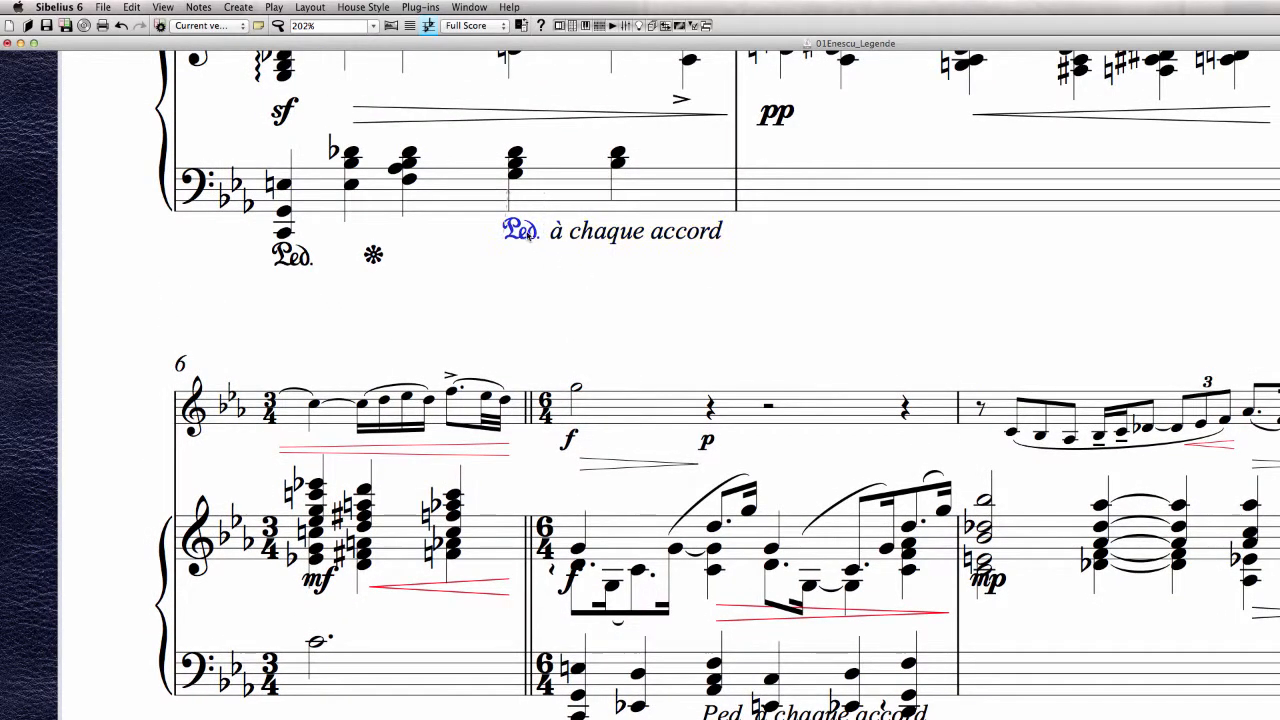
key("Left")
left_click(600, 234)
key("Left")
key("Left")
key("Left")
key("Left")
key("Left")
key("Left")
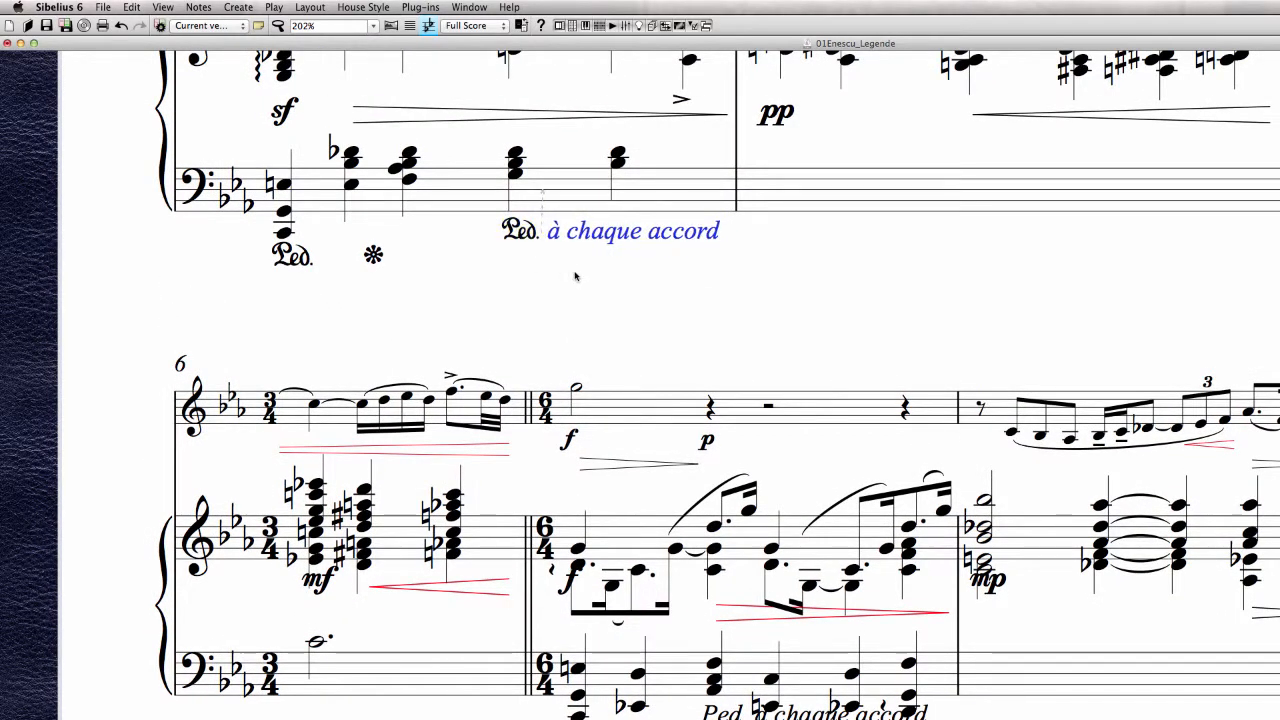
left_click(577, 276)
Lower the Ped. symbol and "à chaque accord" together in bar 4 to the level of the earlier pedal marks
left_click_drag(441, 305, 490, 331)
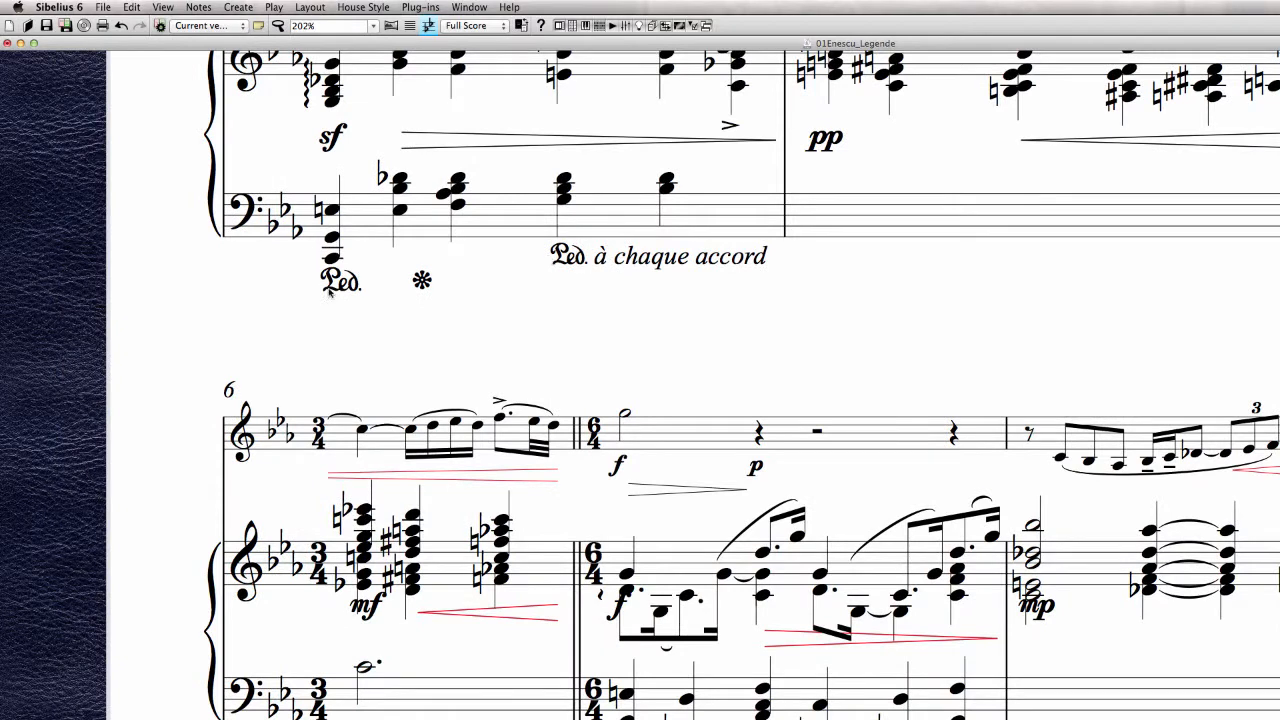
left_click(427, 283)
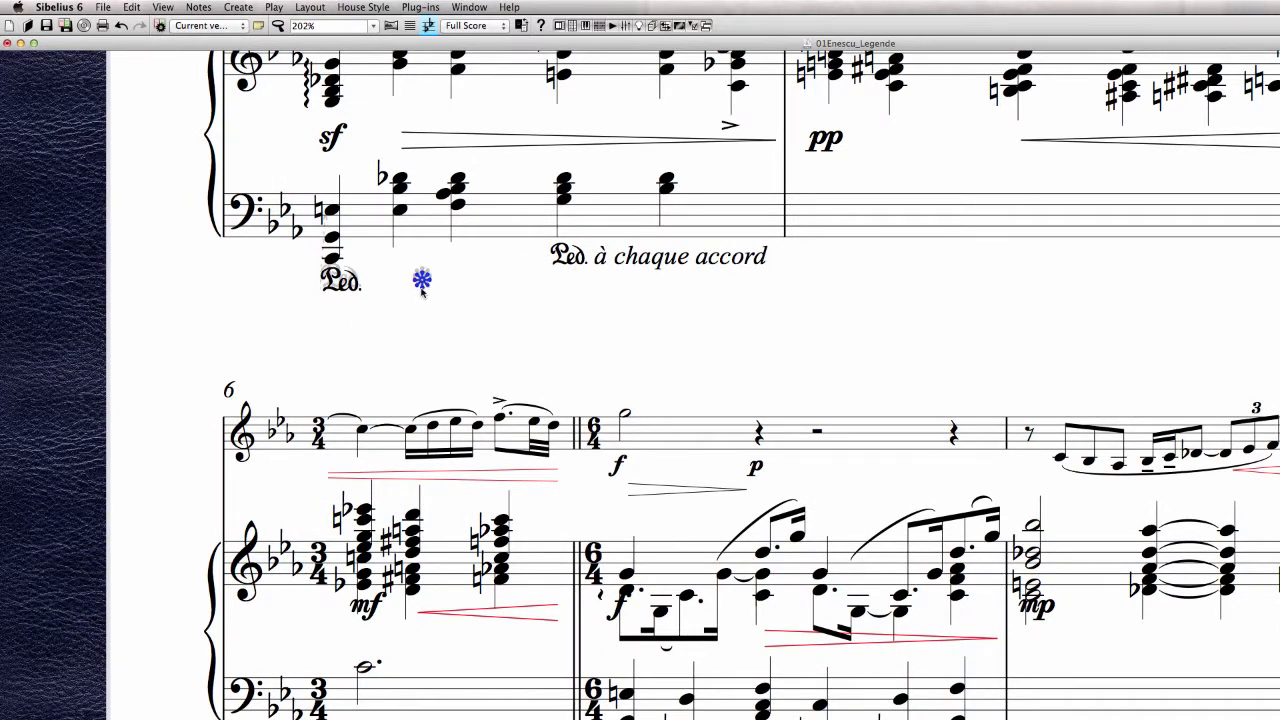
left_click(556, 256)
left_click(629, 260)
left_click(568, 256)
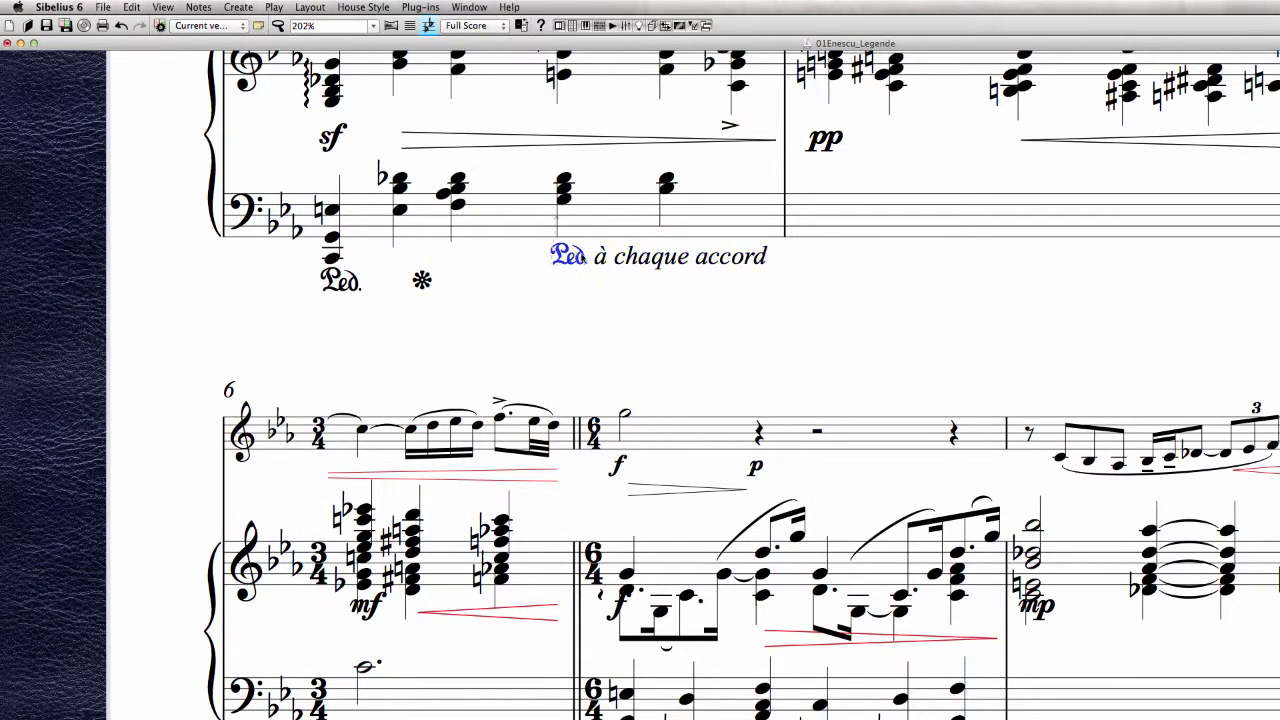
left_click(619, 258, "super")
left_click_drag(573, 259, 570, 282)
Turn Magnetic Layout off for all the bar 4 pedal markings and "à chaque accord", and align them in a row
left_click(349, 286, "super")
left_click(420, 281, "super")
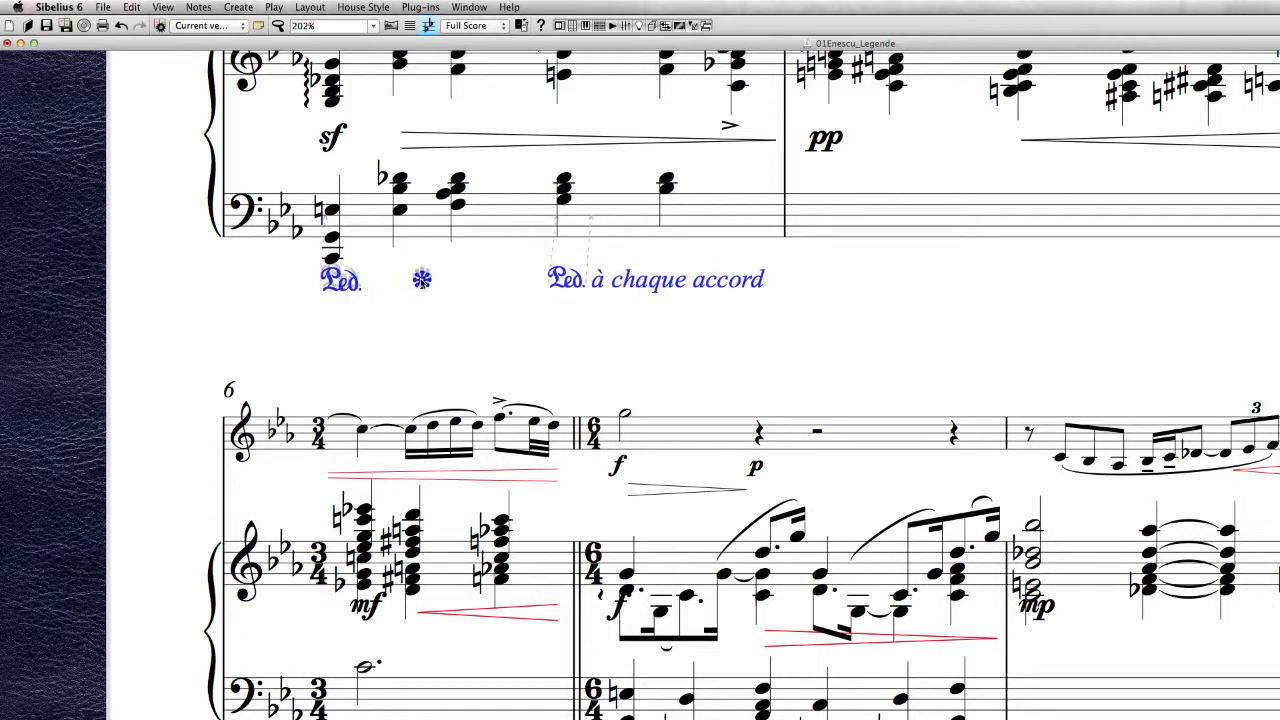
right_click(347, 280)
mouse_move(450, 390)
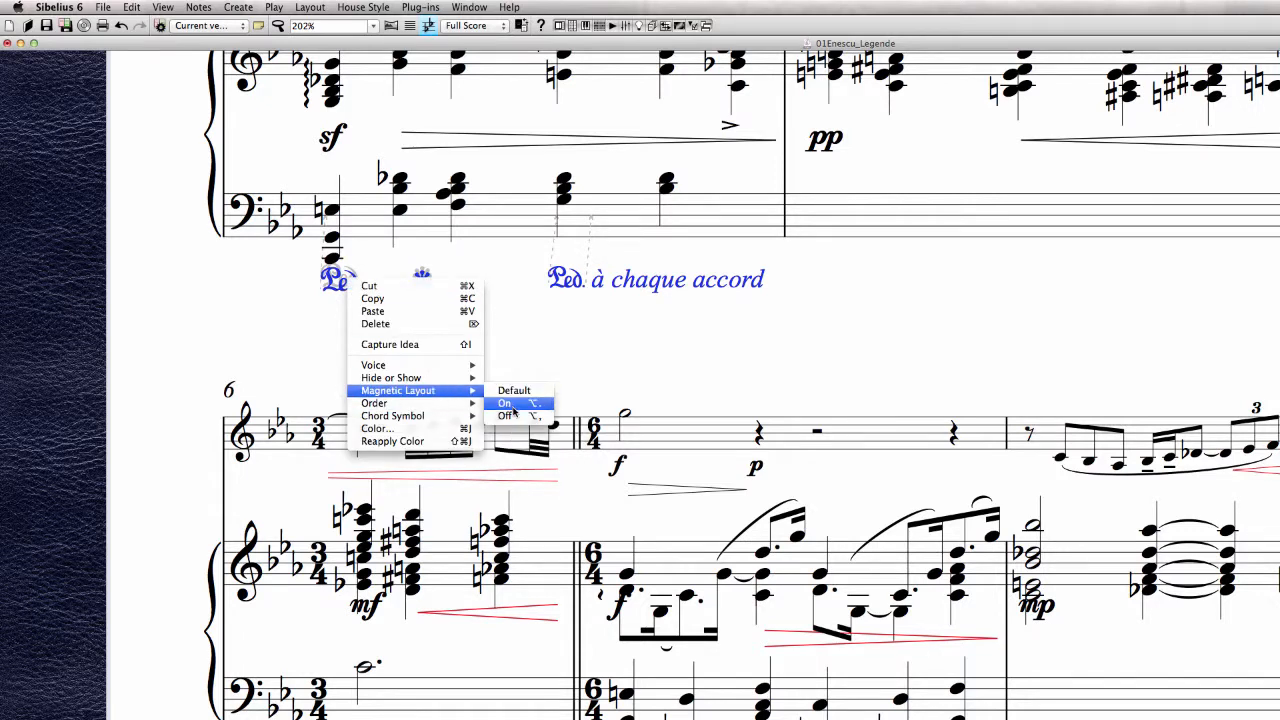
left_click(506, 404)
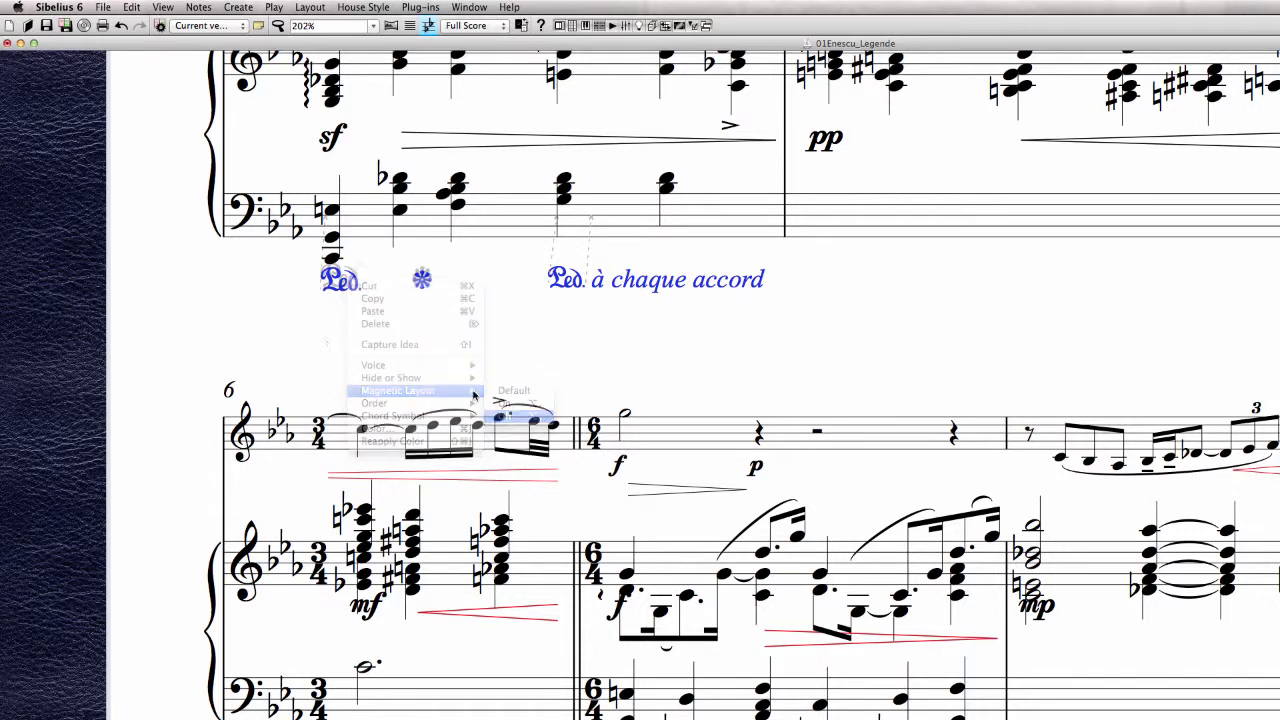
left_click(306, 7)
left_click(318, 221)
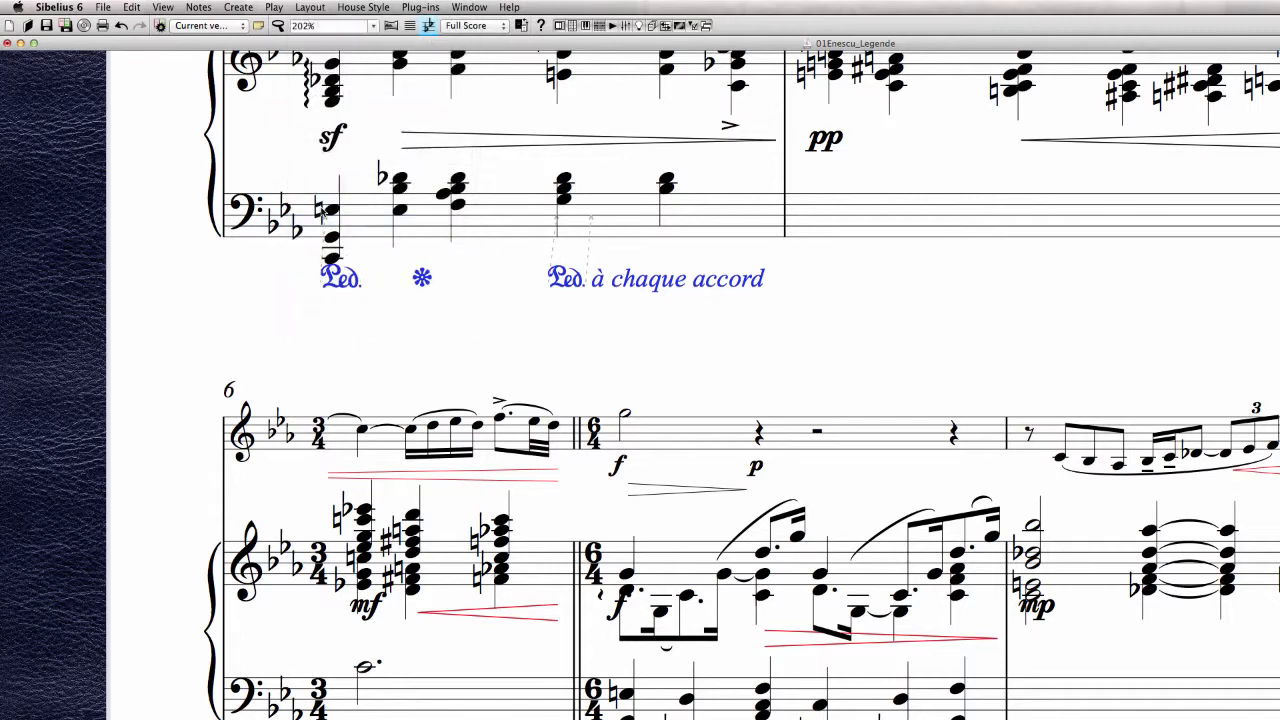
left_click(493, 345)
Filter the expression text from the violin passage in bars 6 to 8 and align the f and p in a row
left_click_drag(534, 337, 529, 409)
left_click_drag(760, 403, 705, 196)
left_click_drag(727, 260, 731, 177)
left_click(946, 360)
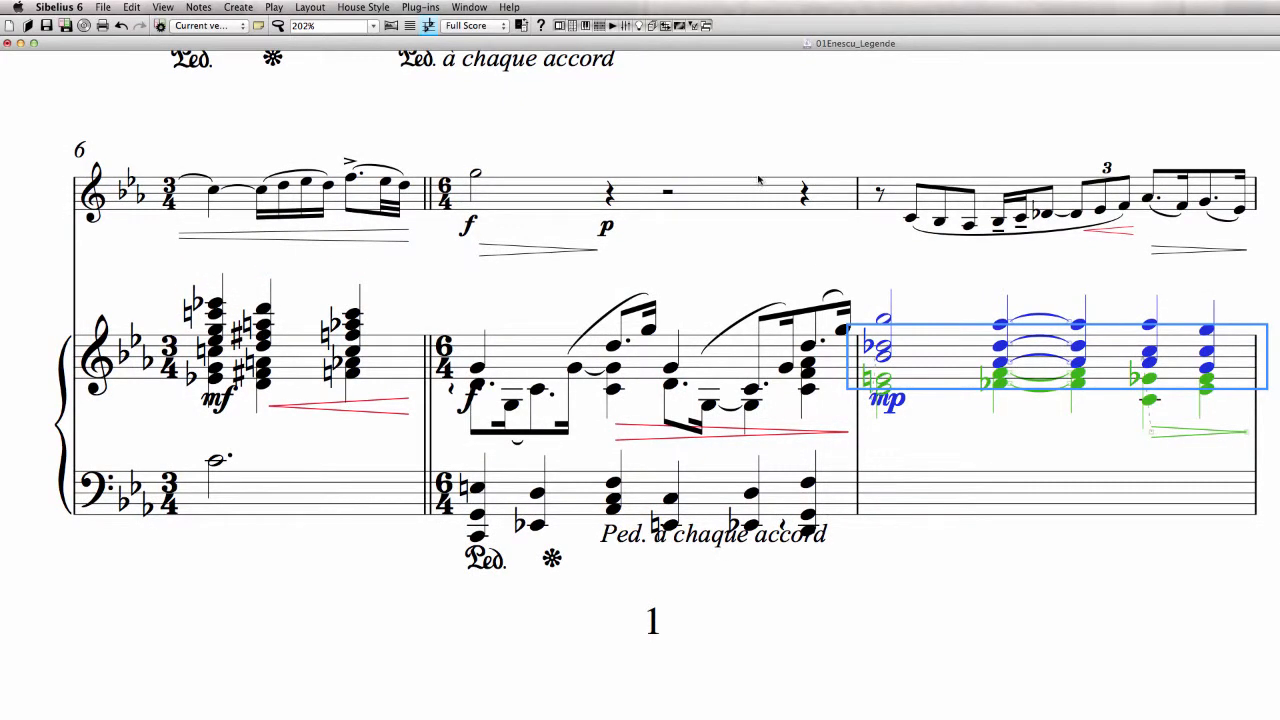
scroll(735, 170, "up", 3)
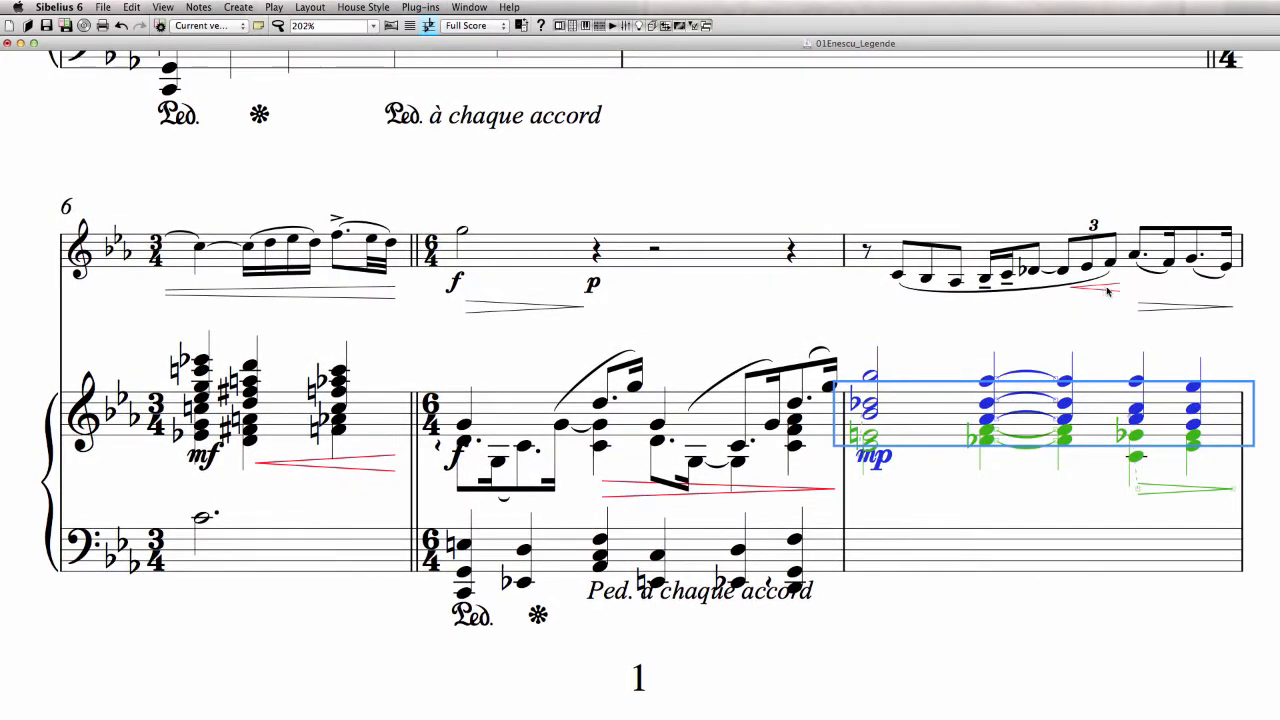
left_click(1124, 244)
left_click(245, 262, "shift")
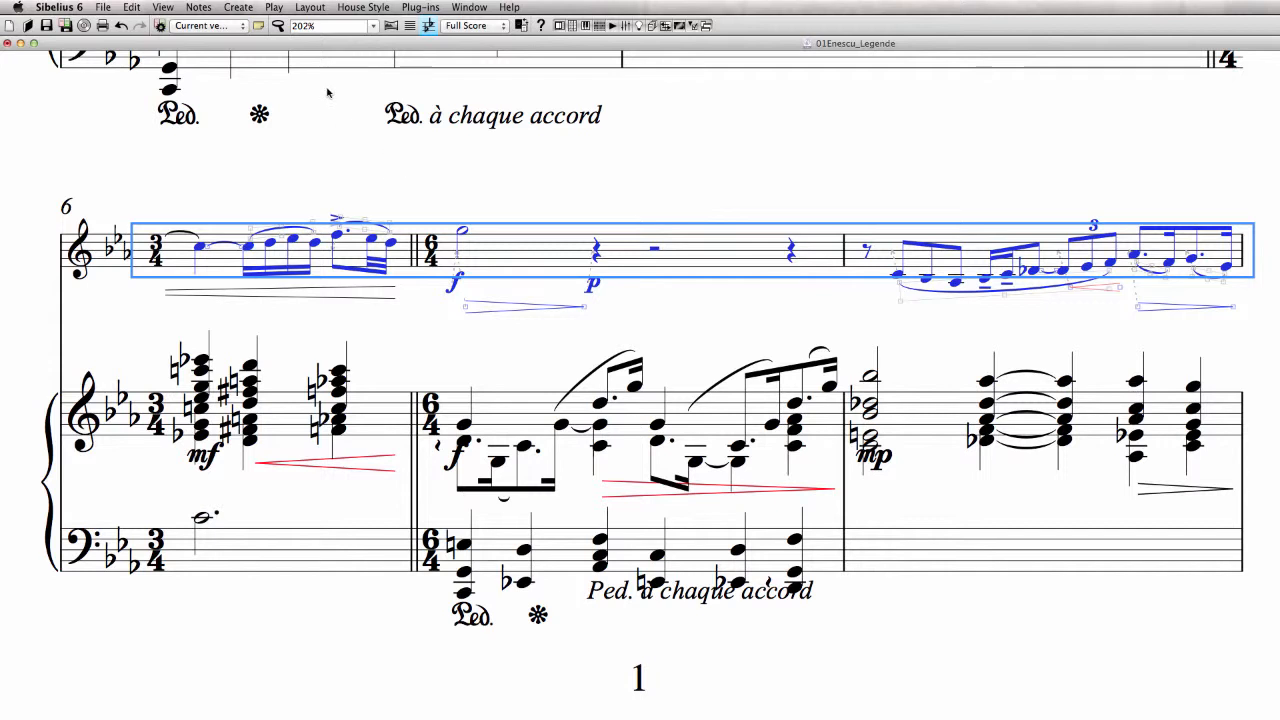
left_click(131, 7)
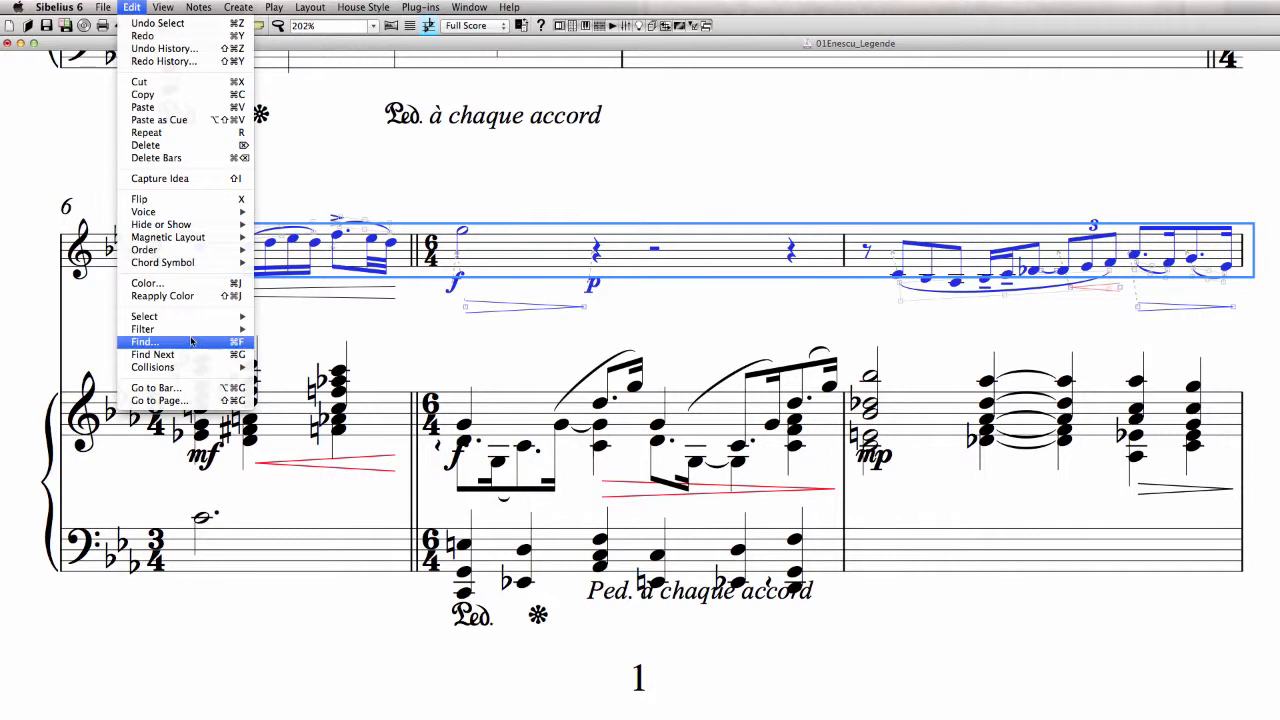
mouse_move(192, 330)
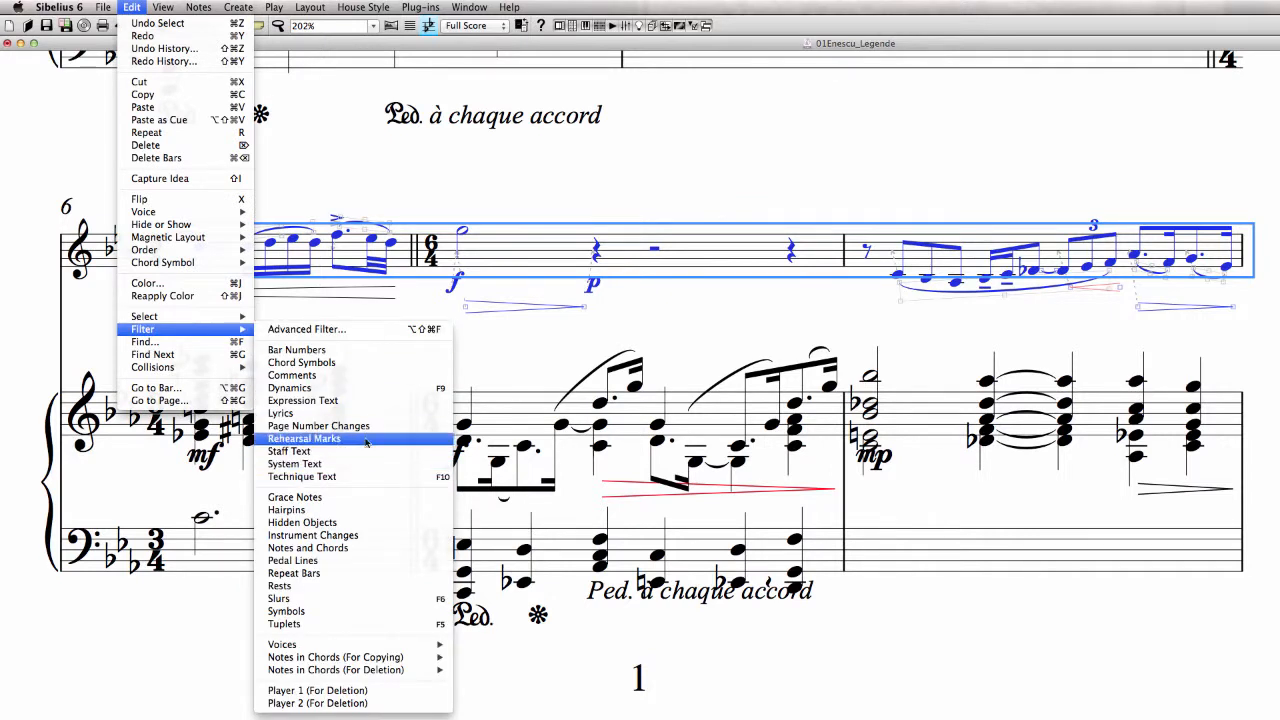
left_click(362, 400)
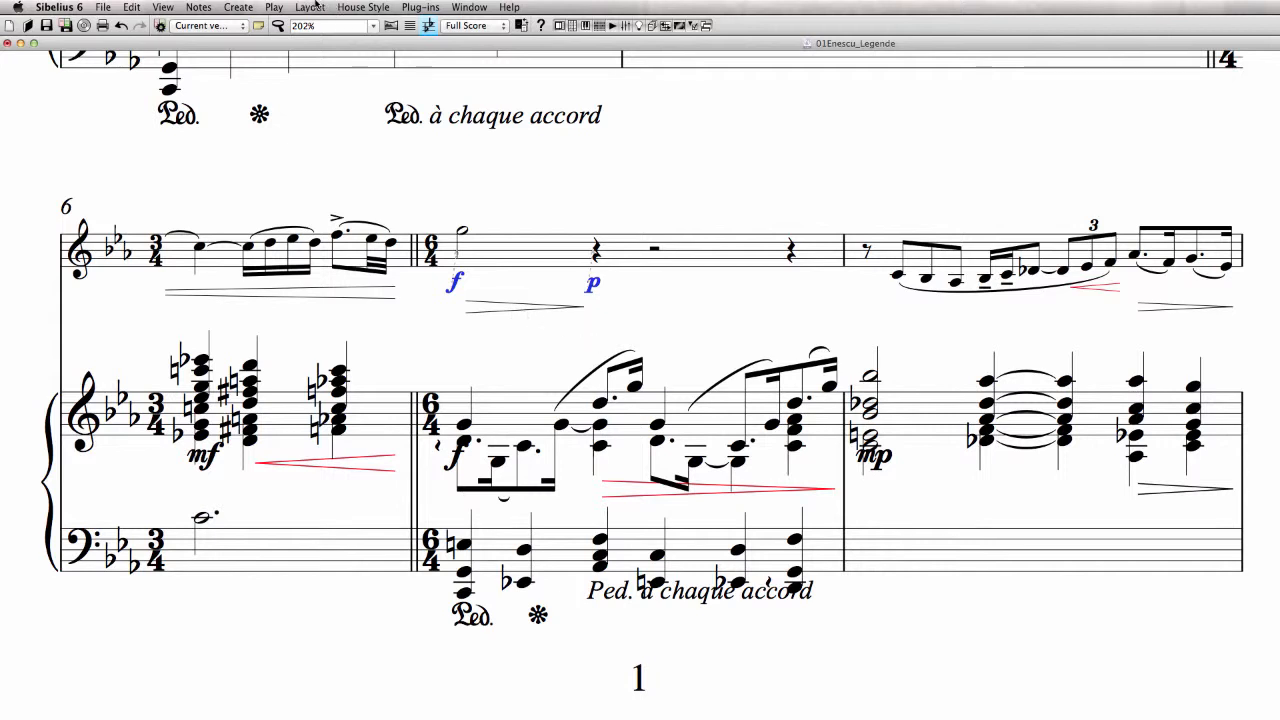
left_click(311, 7)
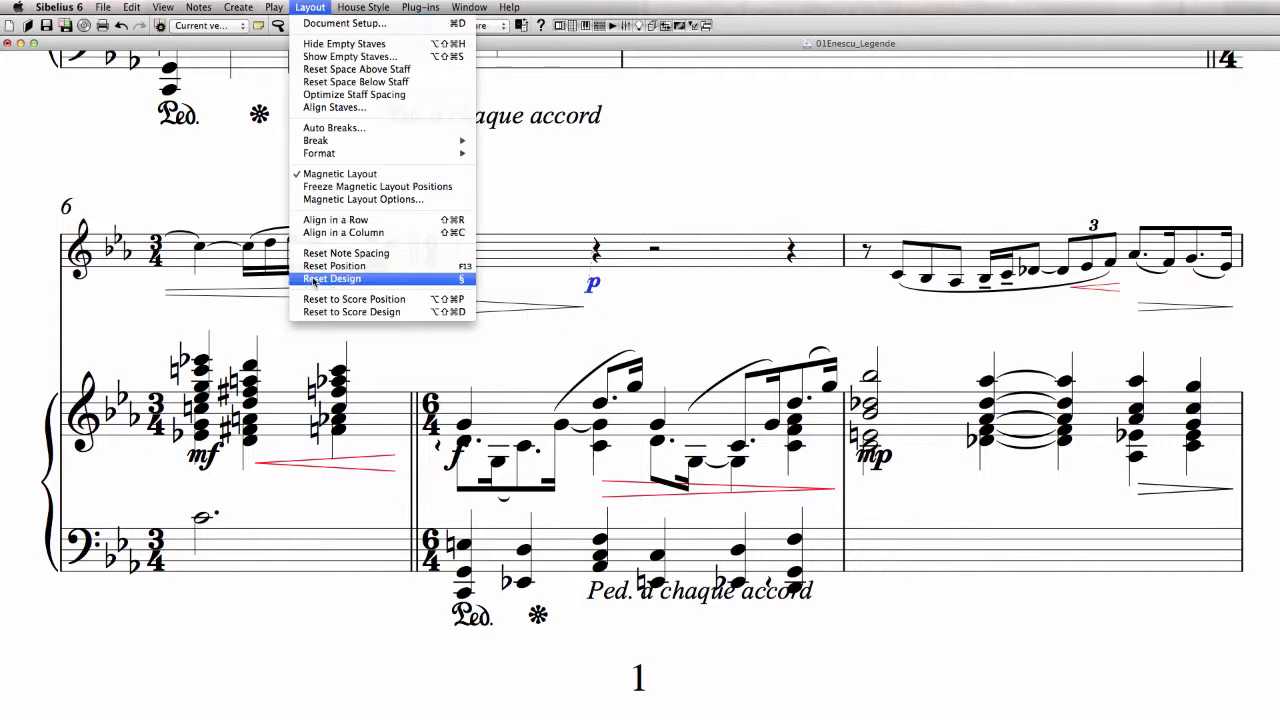
left_click(336, 221)
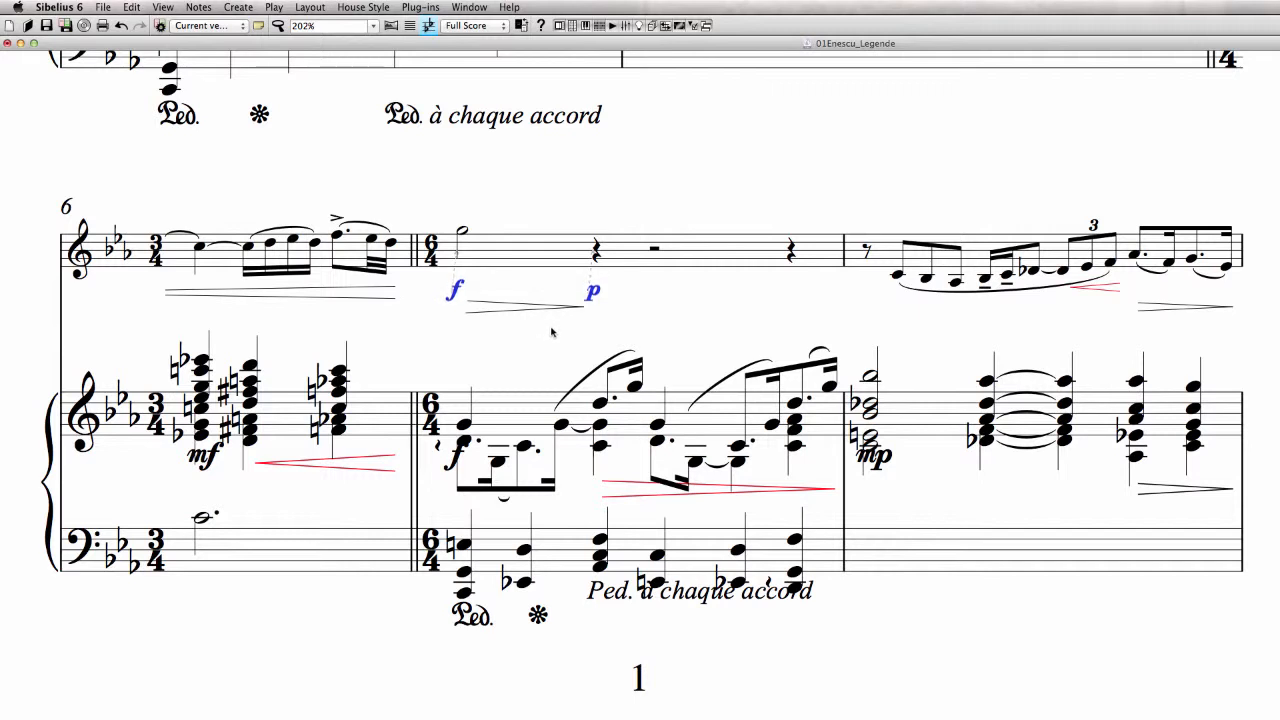
Nudge the aligned f and p in violin bar 7 down toward the level of the hairpin between them
key("Down")
key("Down")
key("Down")
key("Down")
key("Down")
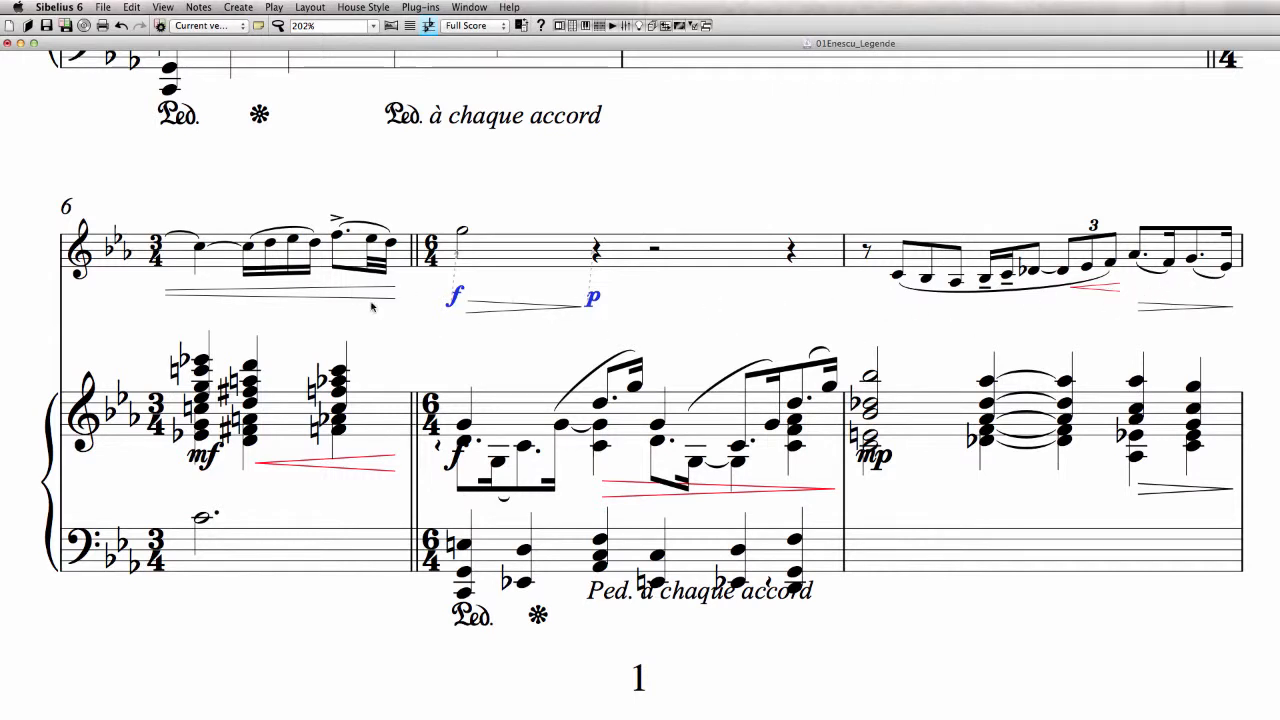
key("Down")
key("Down")
key("Down")
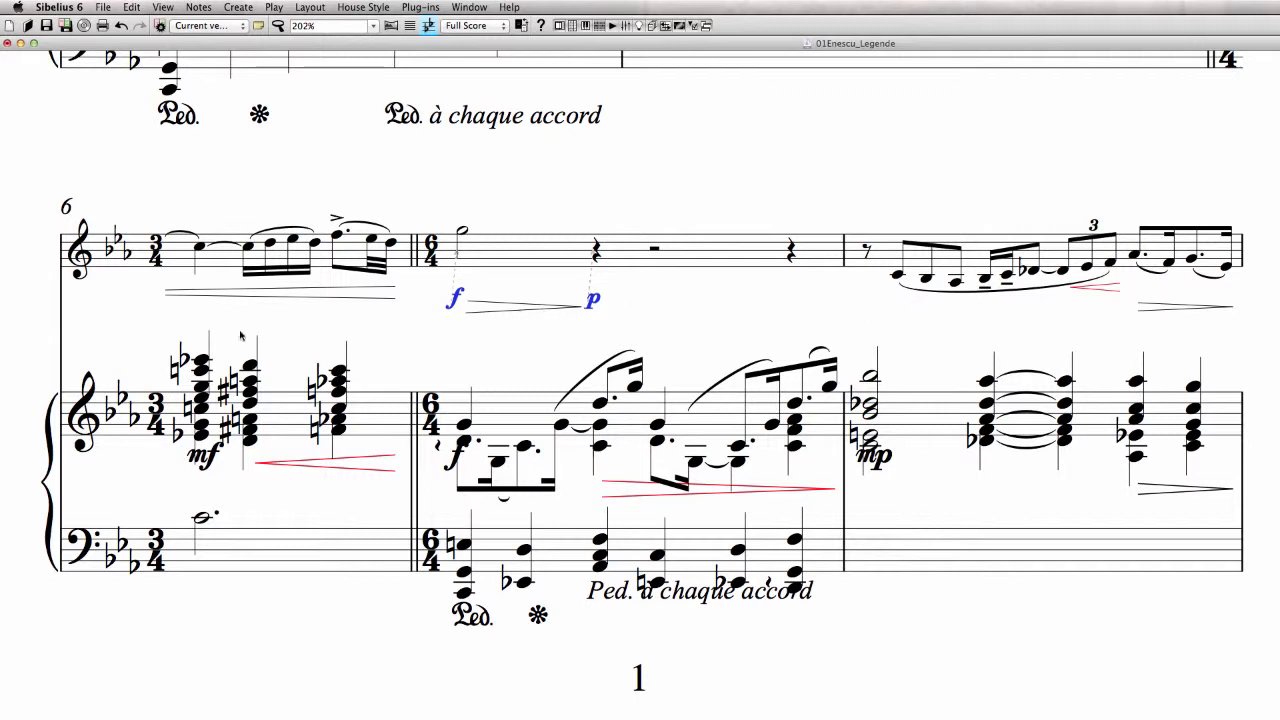
key("Escape")
left_click(363, 299)
double_click(522, 262)
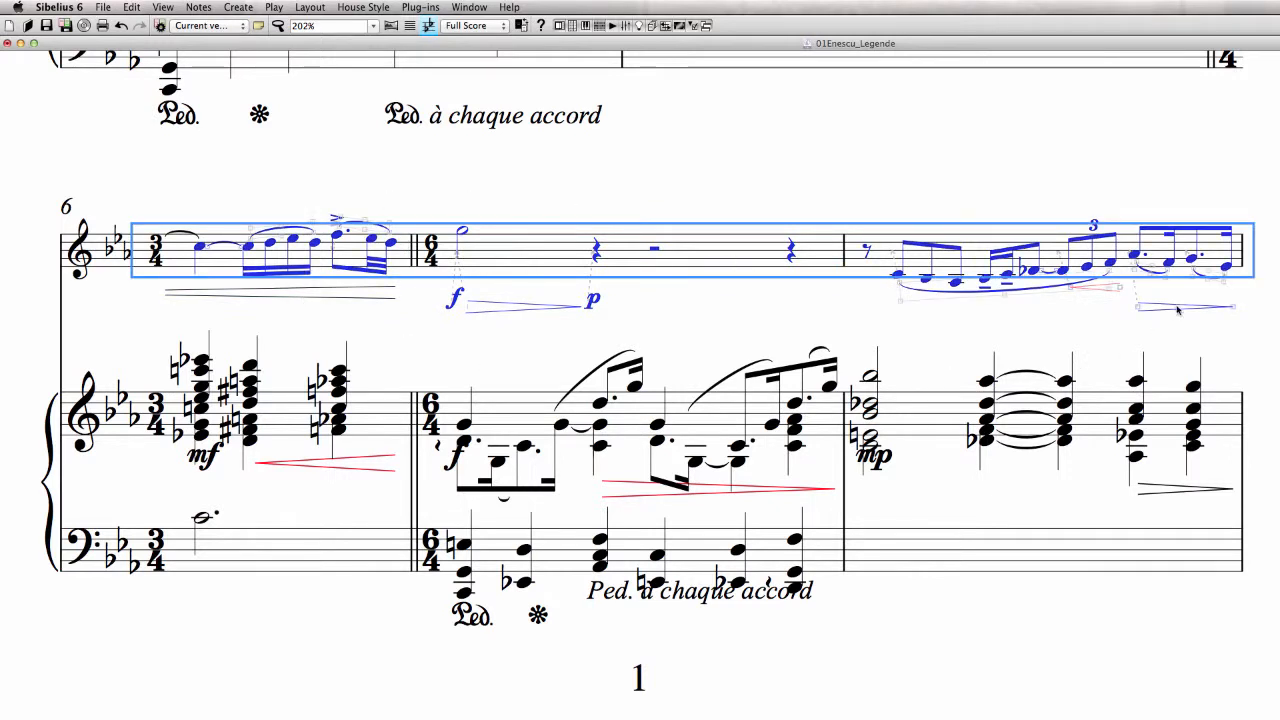
left_click(133, 5)
mouse_move(168, 330)
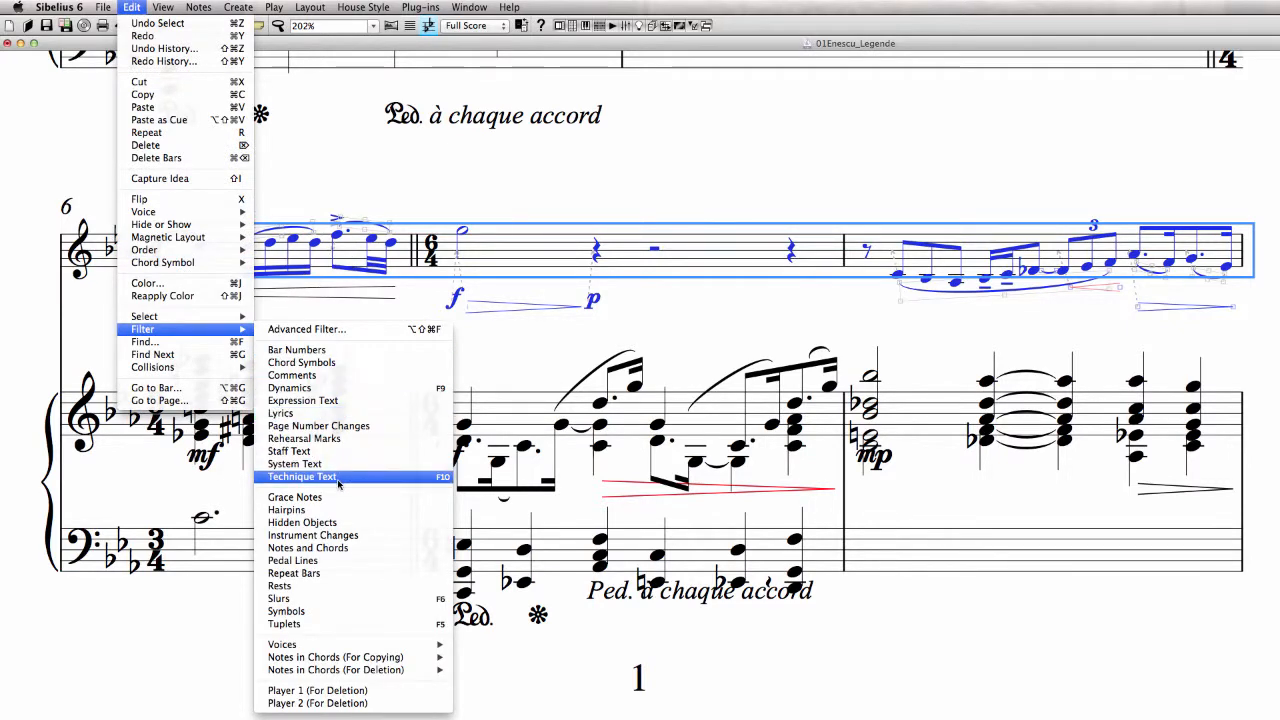
left_click(348, 388)
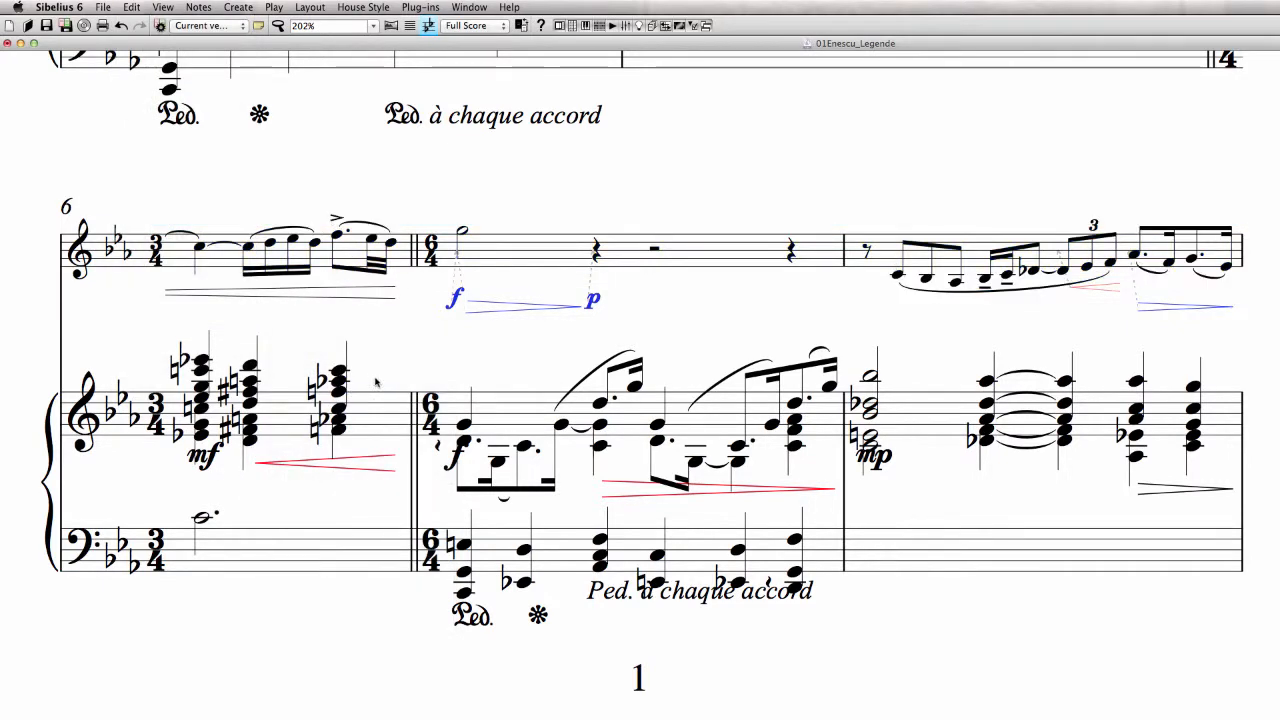
left_click(594, 300, "super")
Select the violin hairpins in bars 6 to 8 and align them in a row
double_click(553, 260)
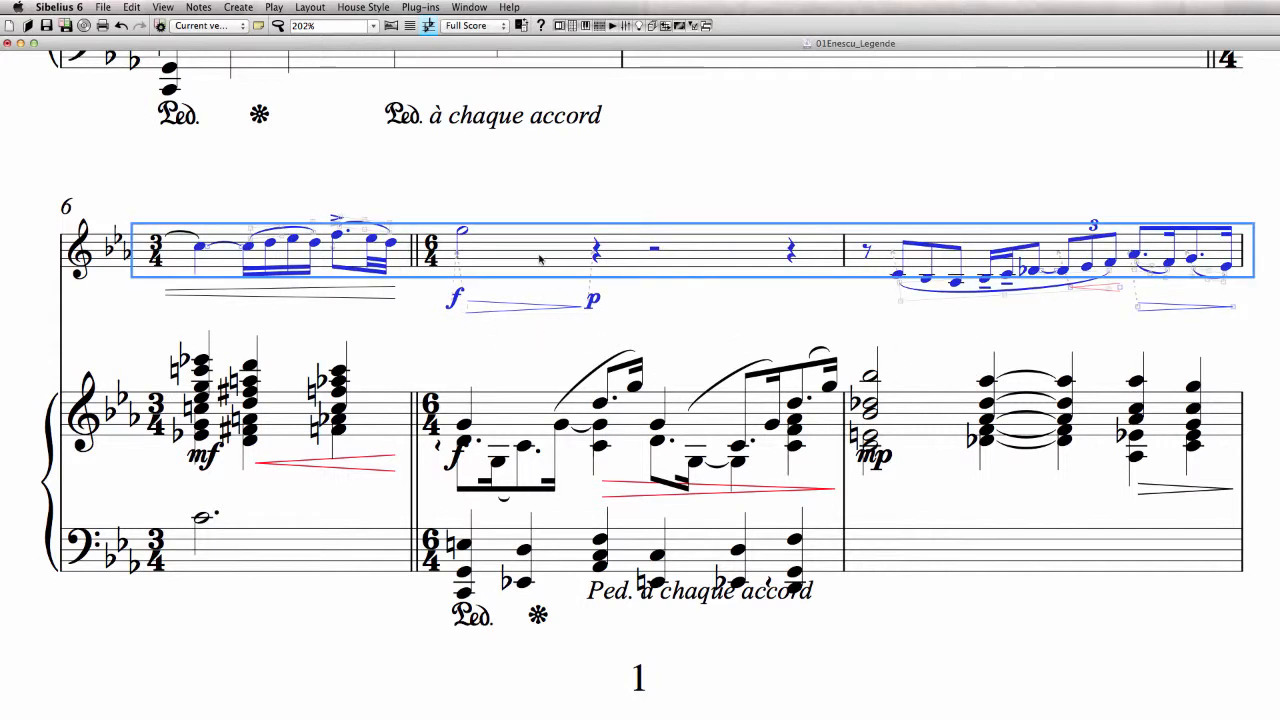
left_click(386, 295)
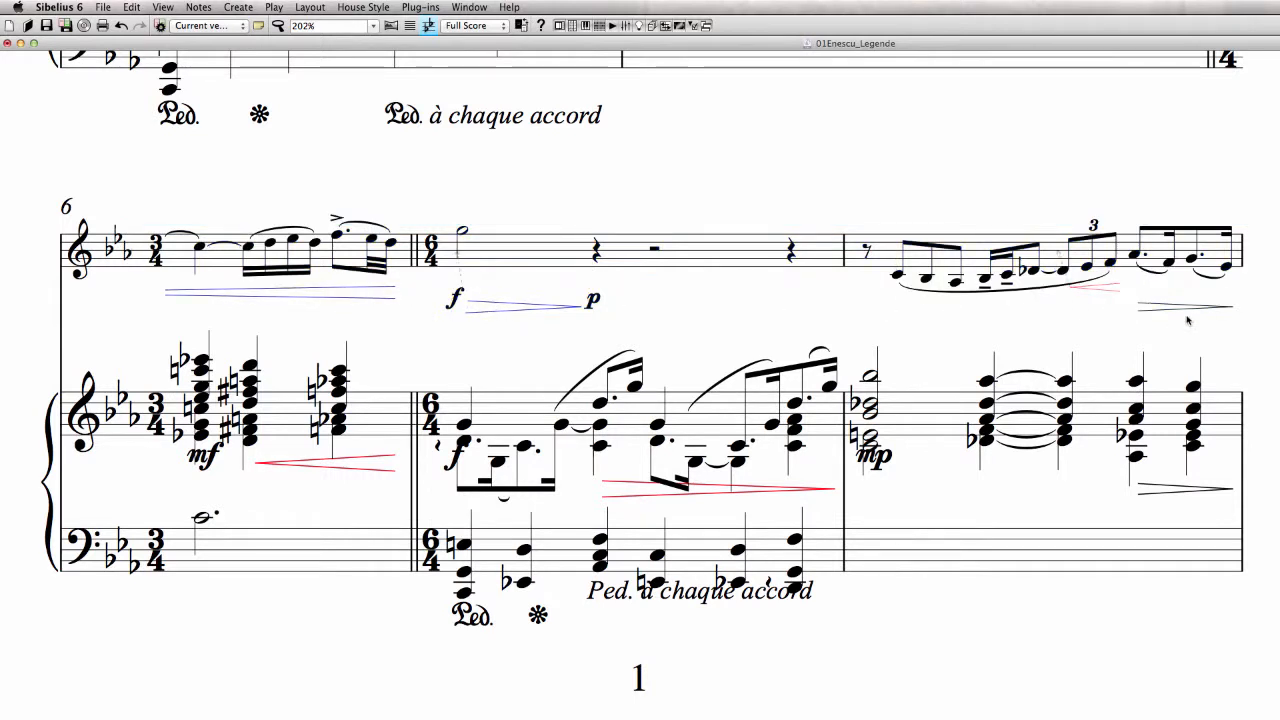
left_click(1184, 310)
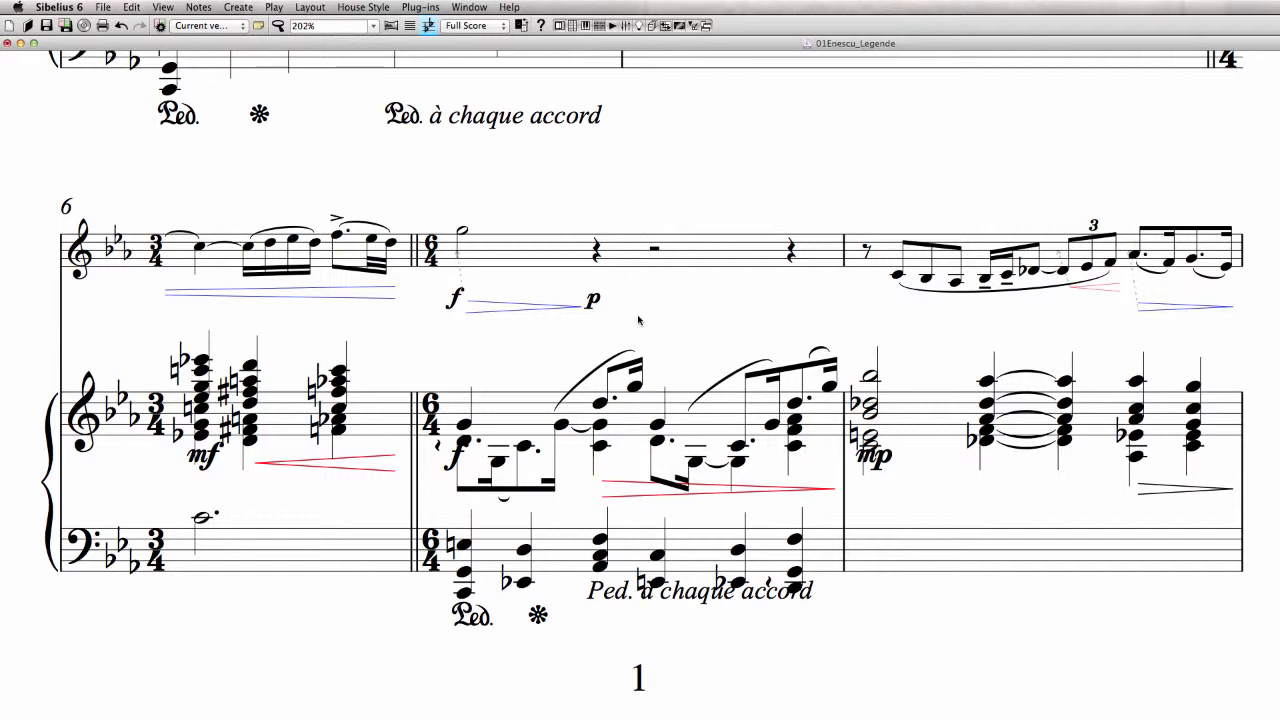
left_click(310, 7)
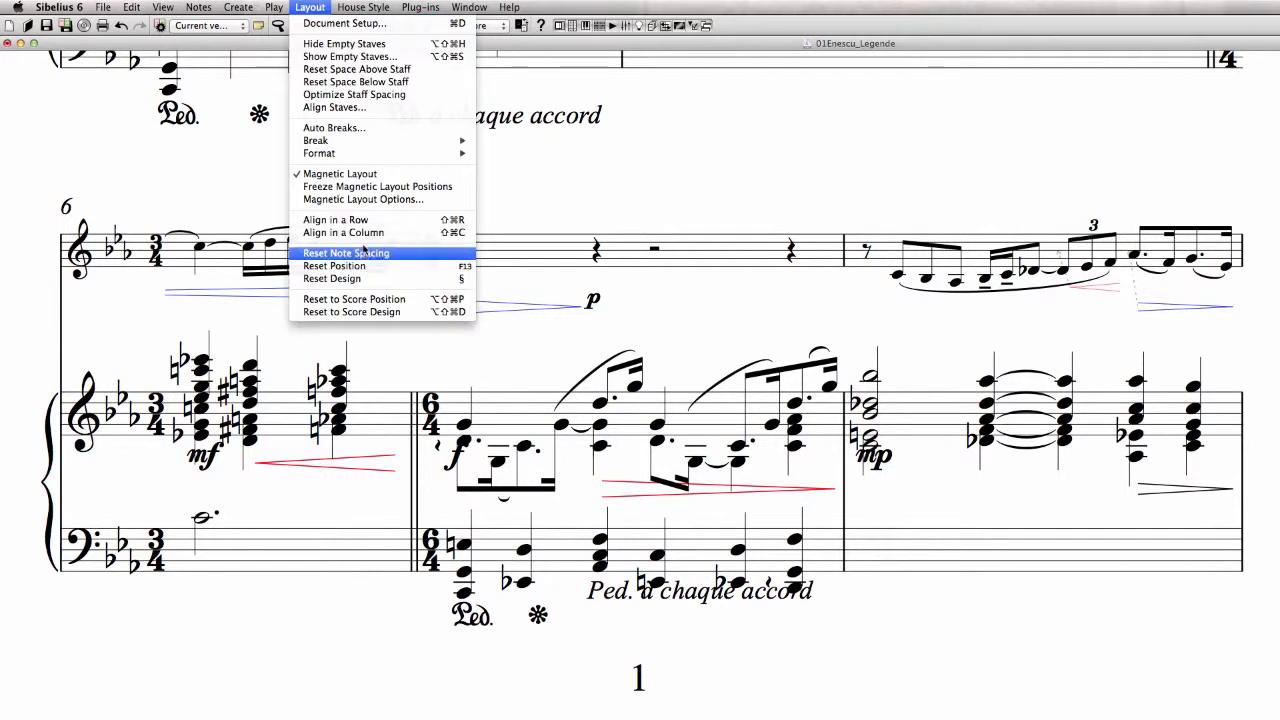
left_click(340, 220)
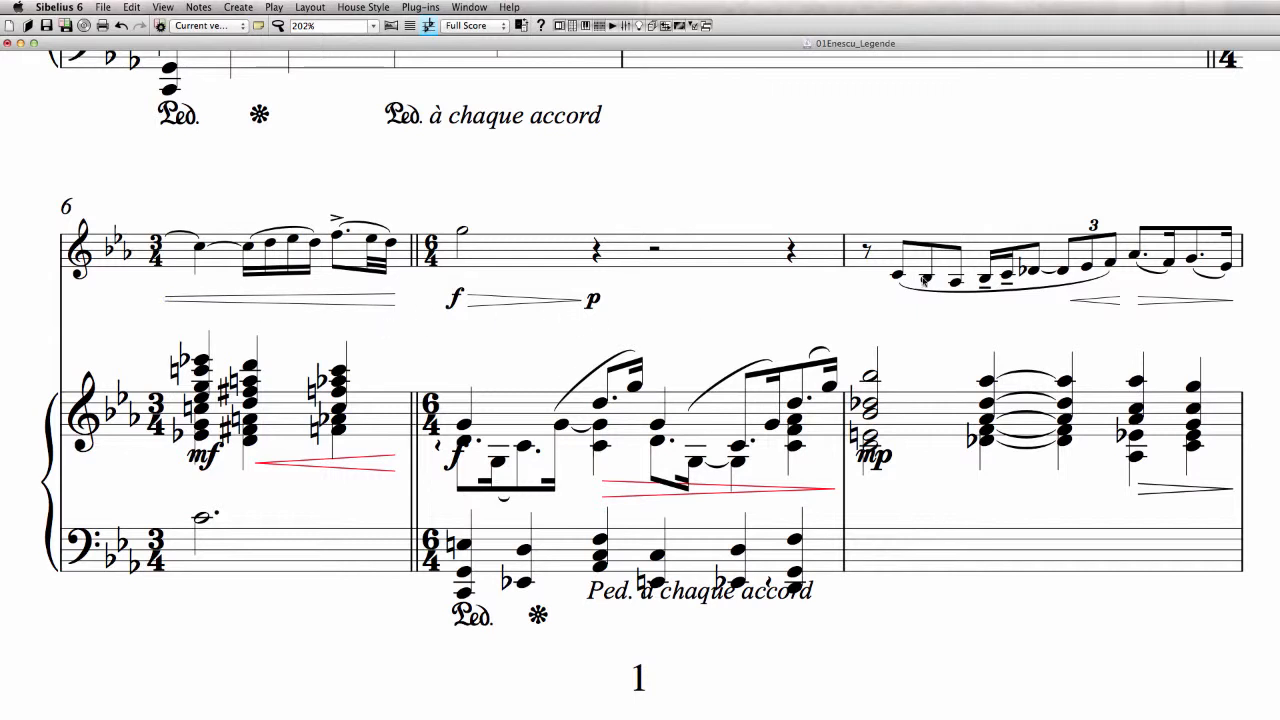
Filter the dynamics from the violin passage, include the bar 6 hairpin, and move the whole row of dynamics slightly up
left_click(1162, 308)
double_click(752, 260)
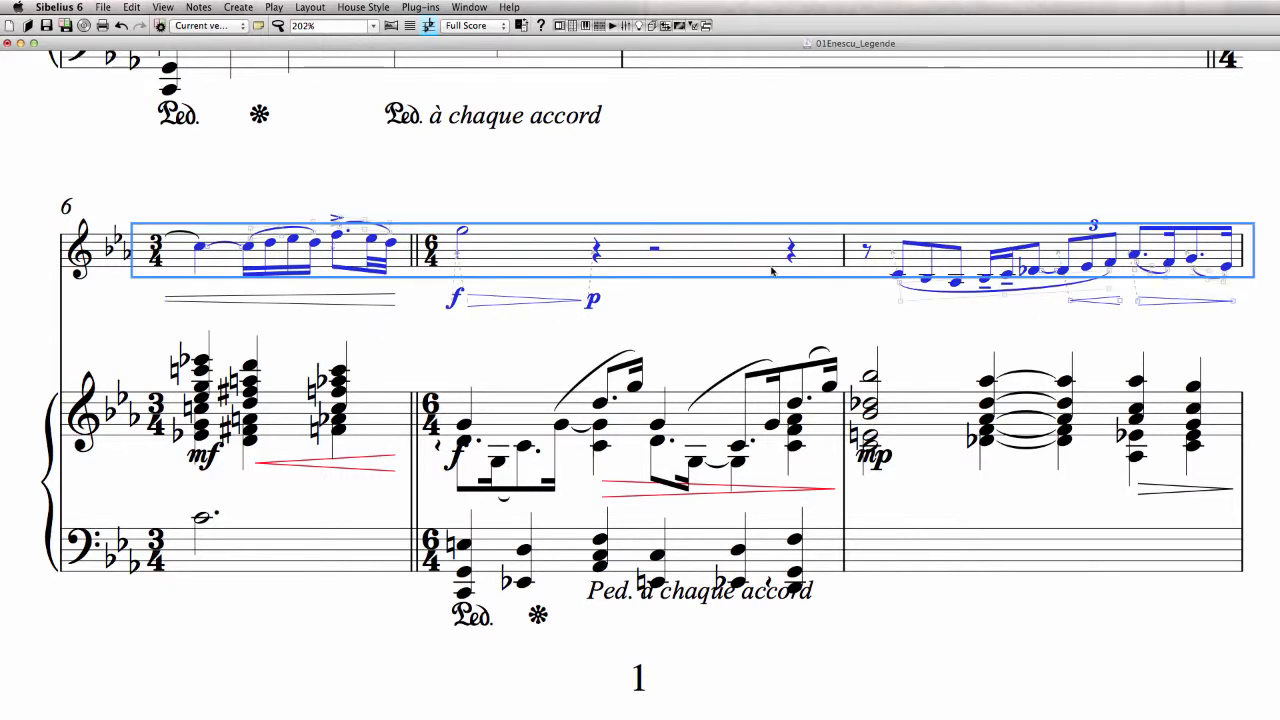
left_click(131, 7)
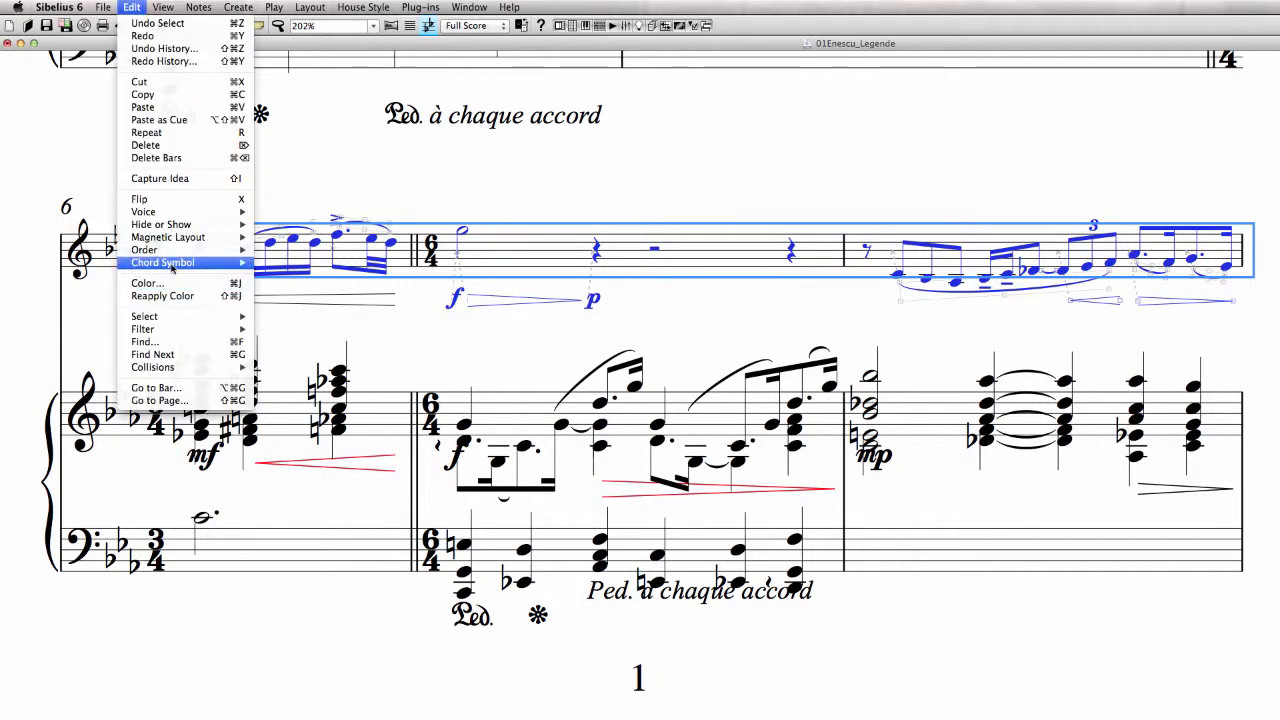
mouse_move(160, 329)
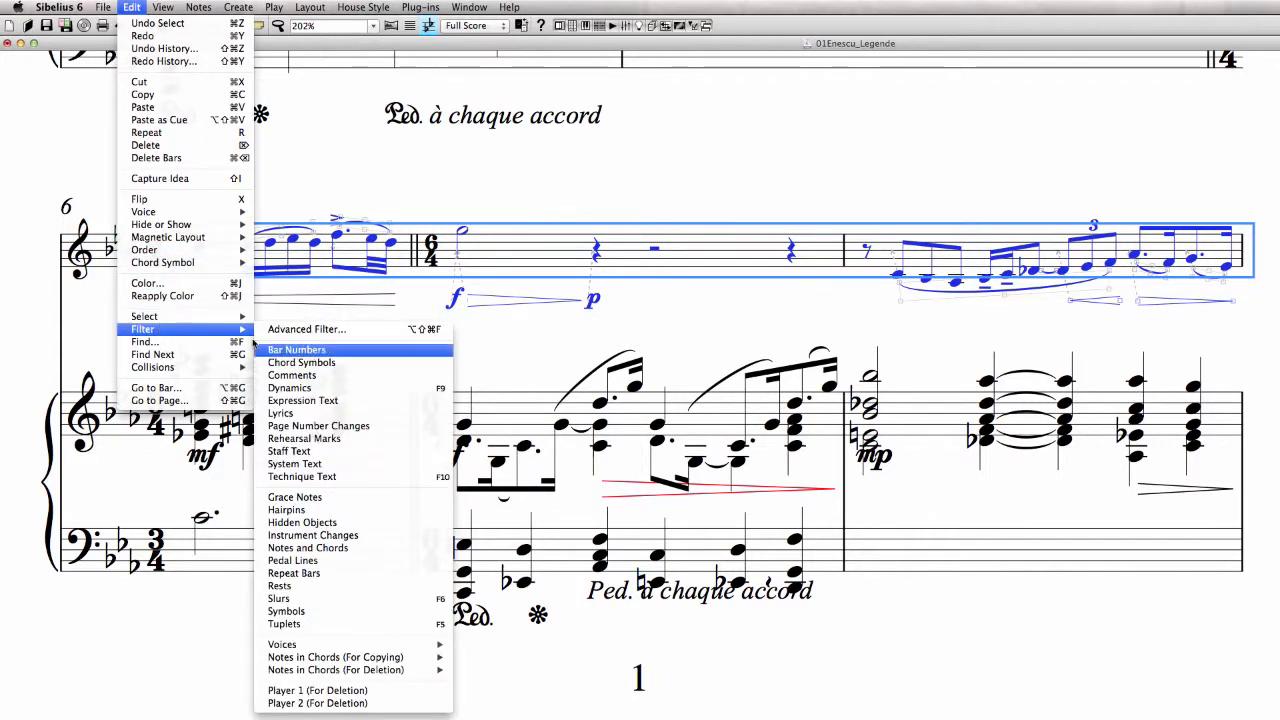
left_click(335, 390)
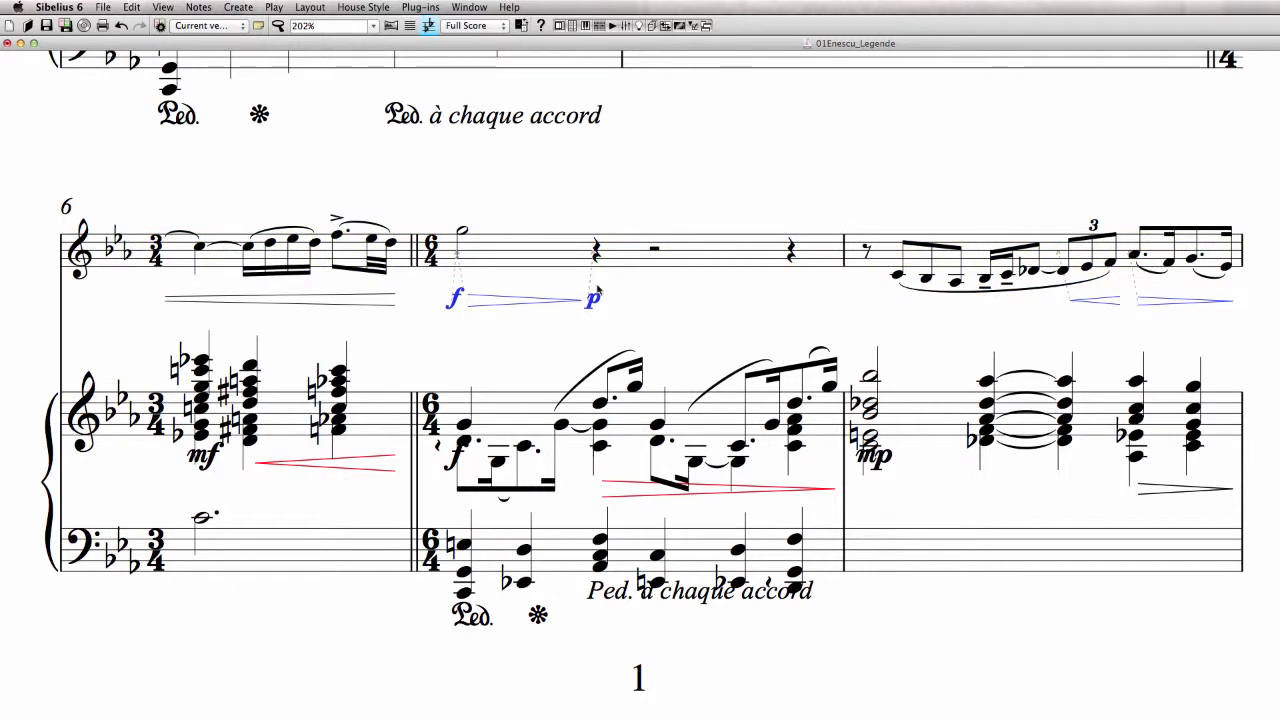
left_click(368, 305, "super")
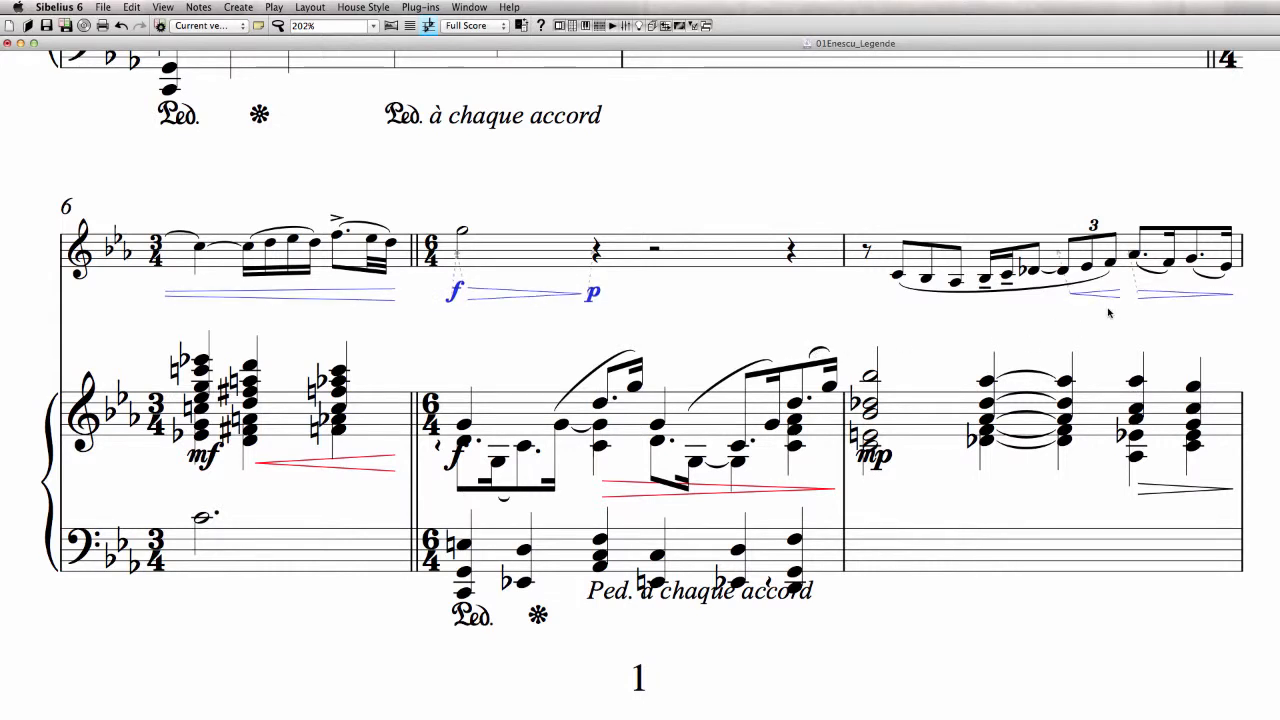
key("Escape")
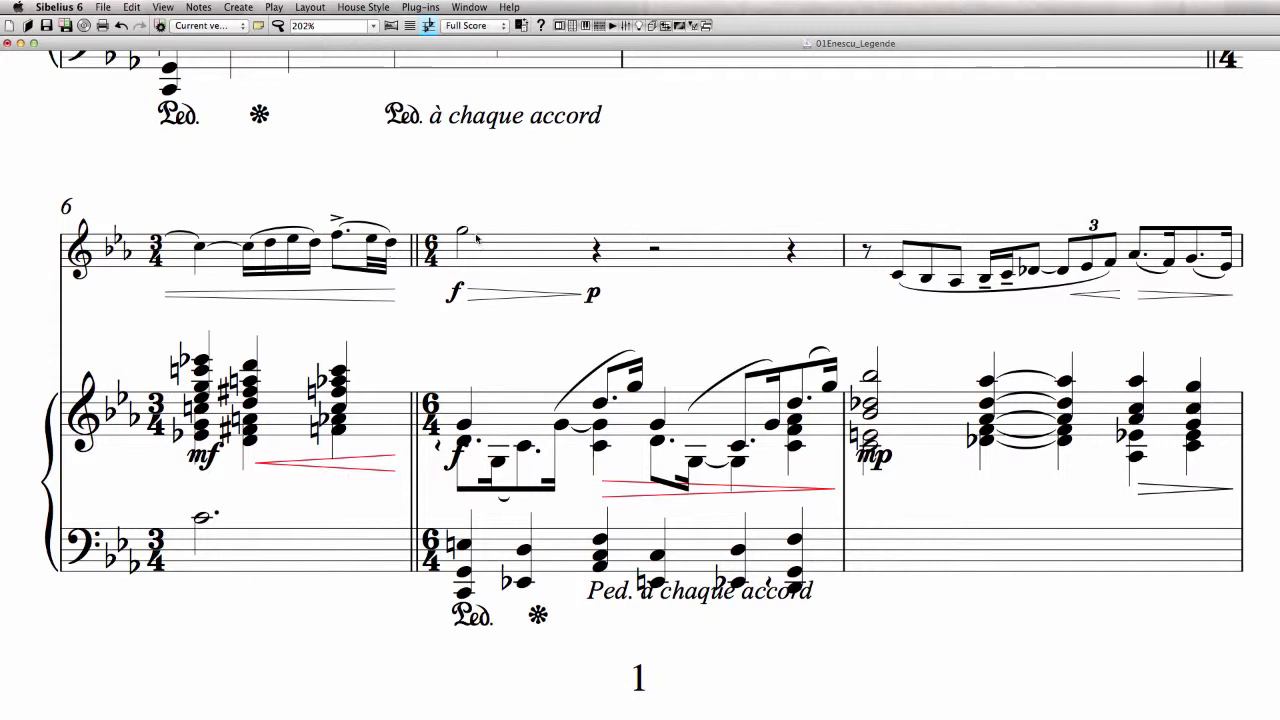
left_click(997, 296)
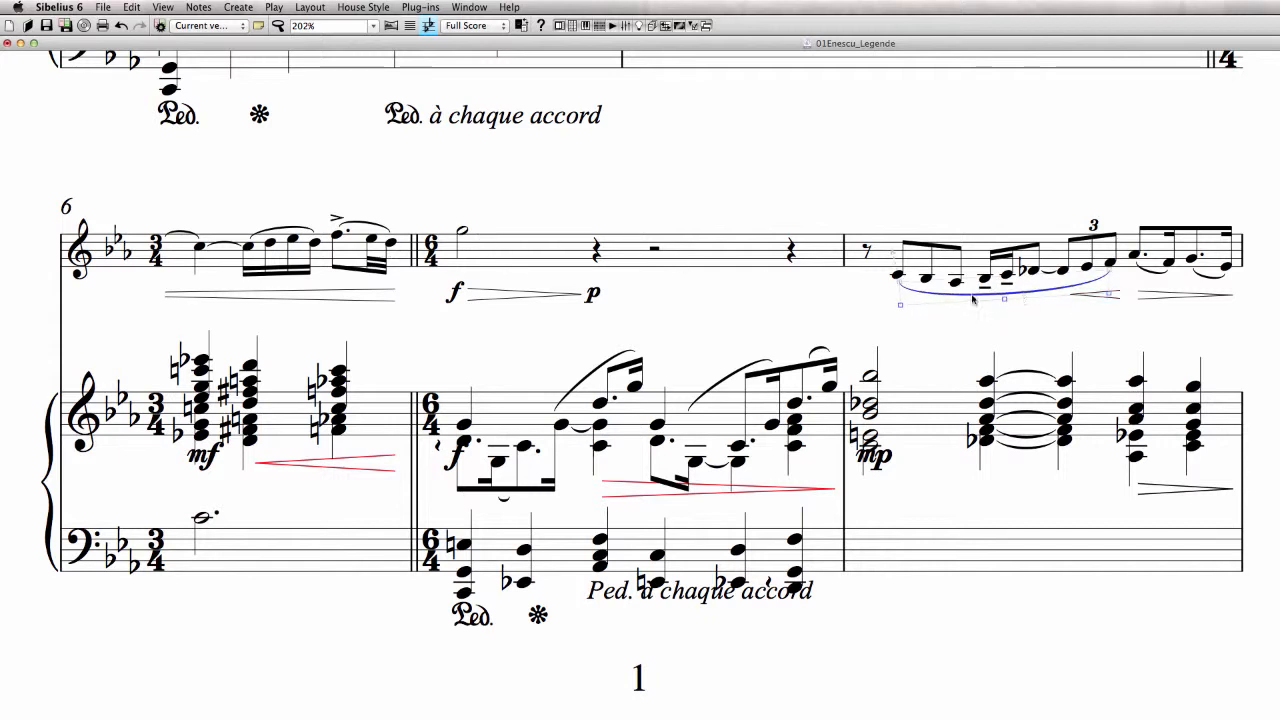
left_click(1094, 225)
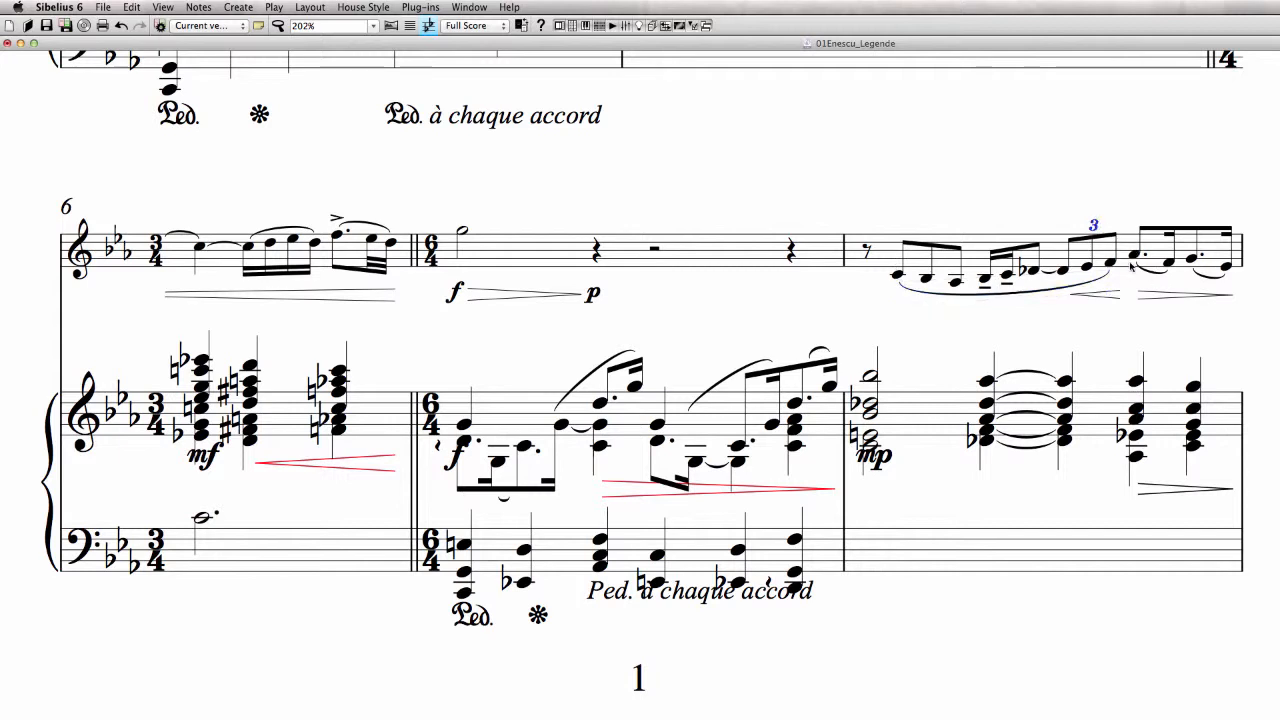
left_click(961, 328)
left_click_drag(930, 350, 947, 273)
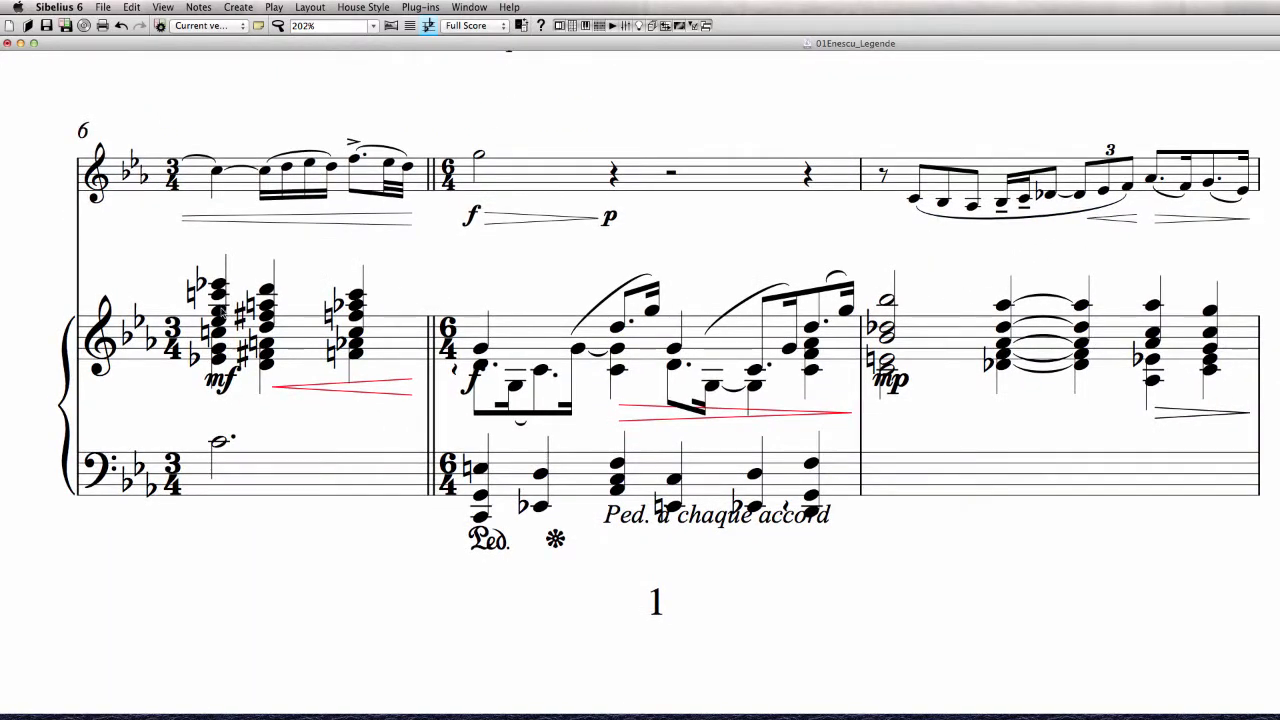
left_click(192, 293)
left_click(193, 355)
left_click(204, 335)
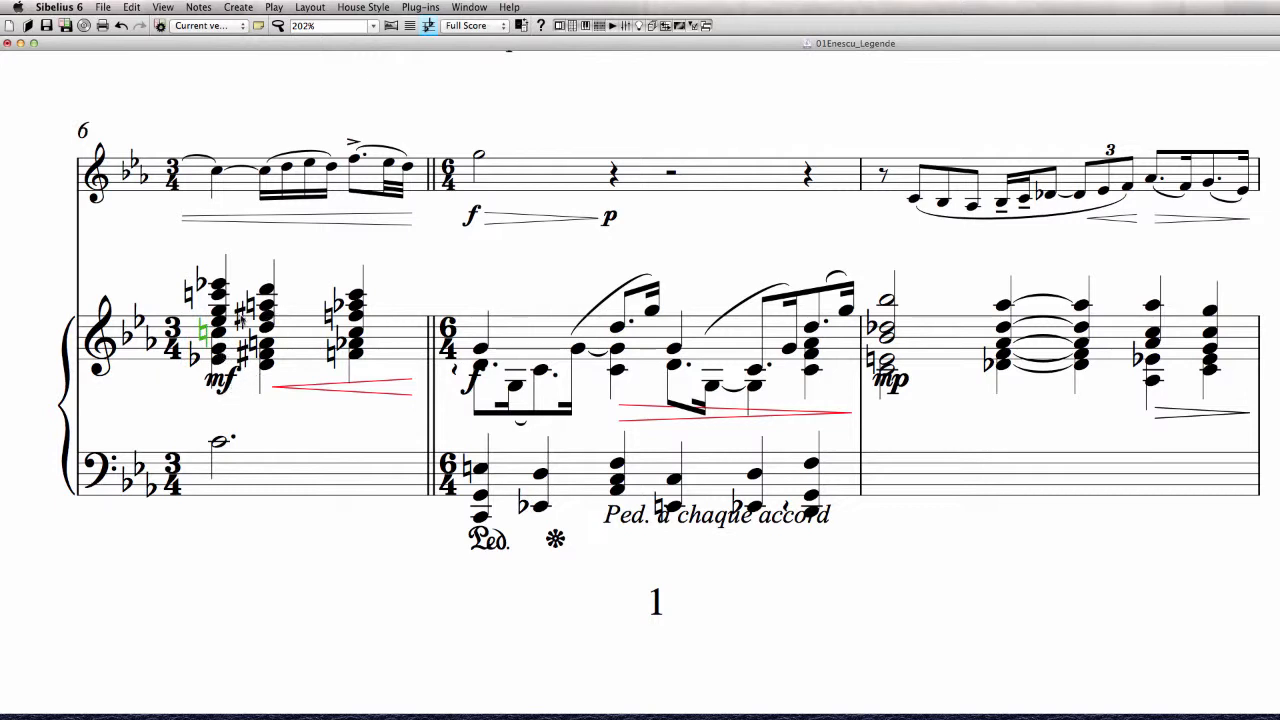
left_click(239, 316)
Filter the dynamics from the piano right-hand passage in bars 6 to 8 and align them in a row
double_click(957, 358)
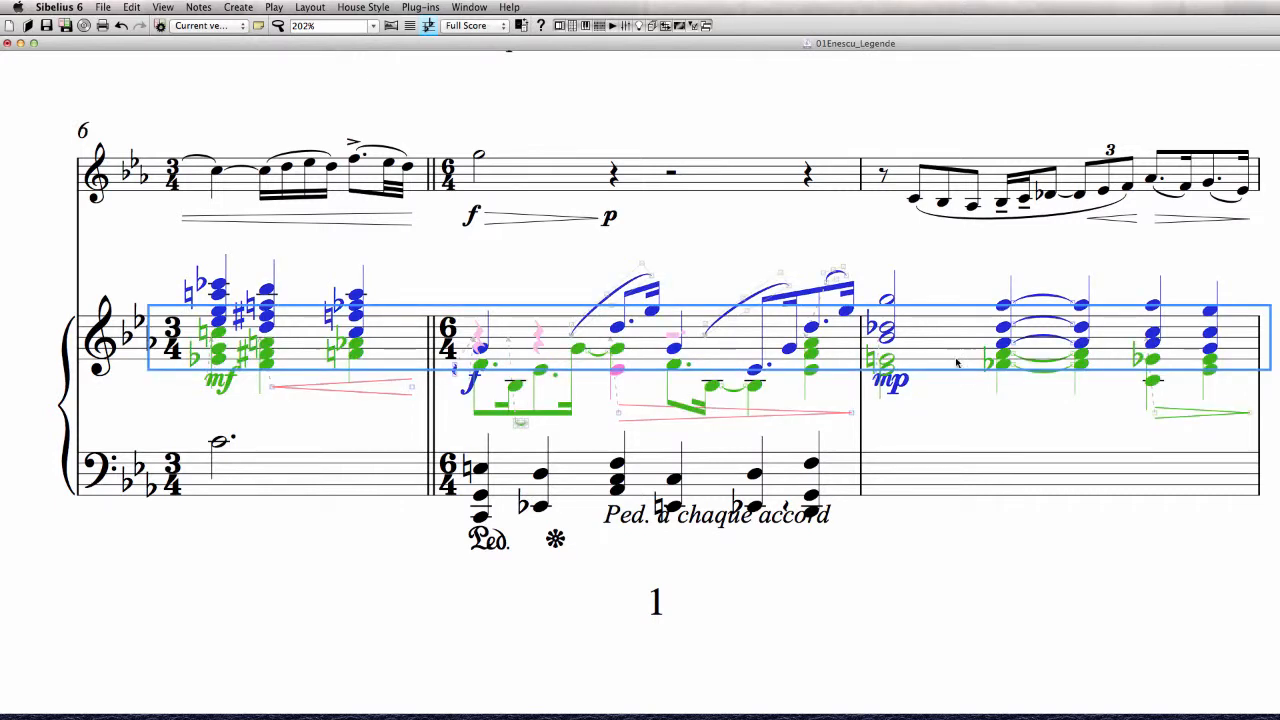
left_click(168, 7)
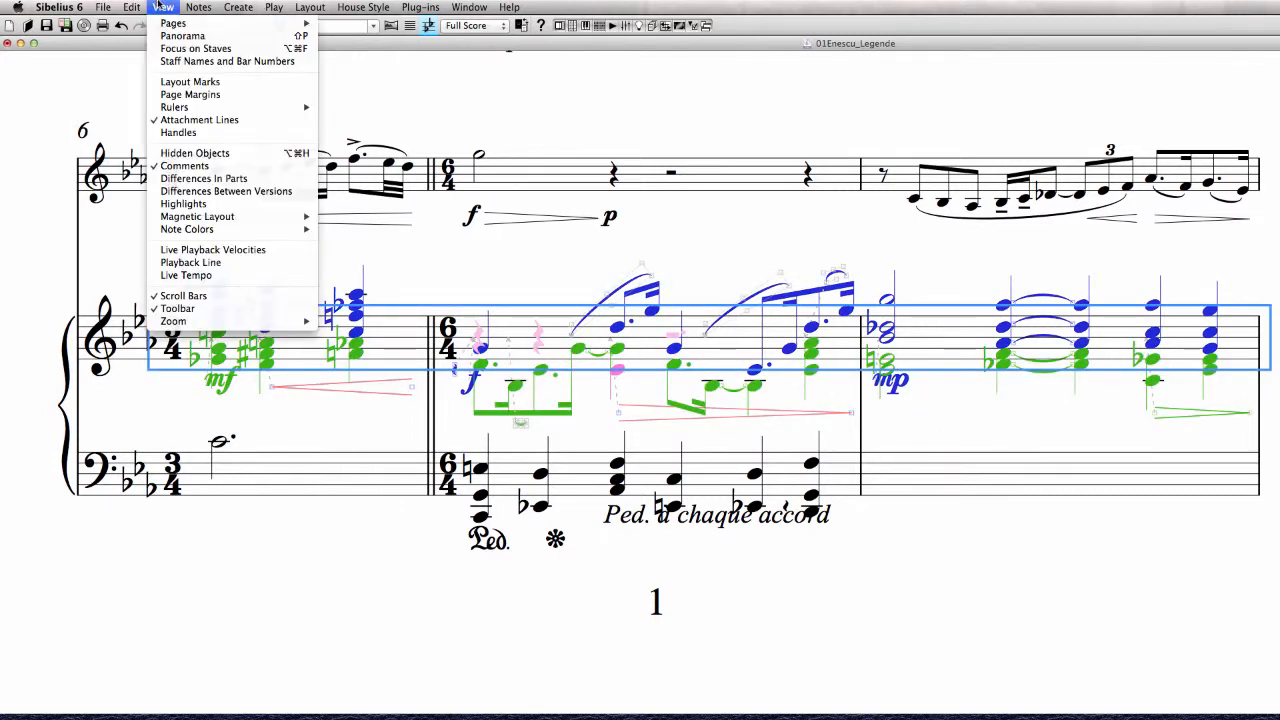
mouse_move(131, 7)
mouse_move(145, 329)
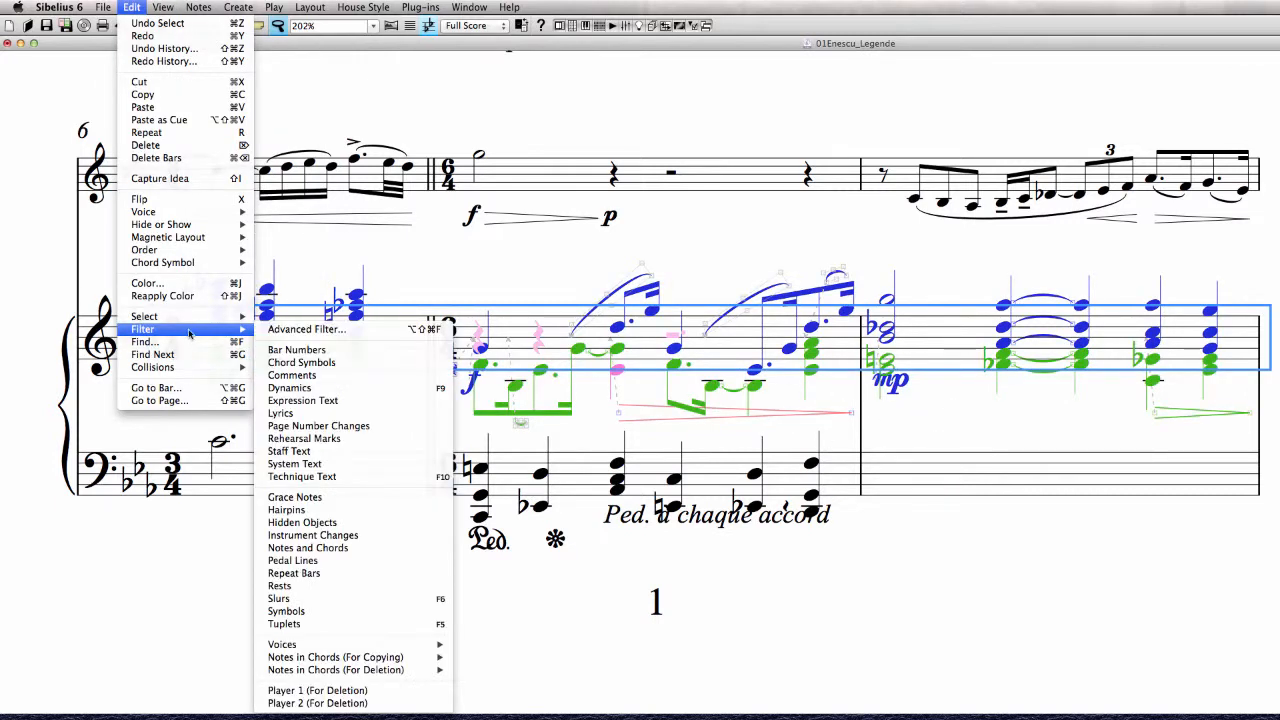
left_click(328, 382)
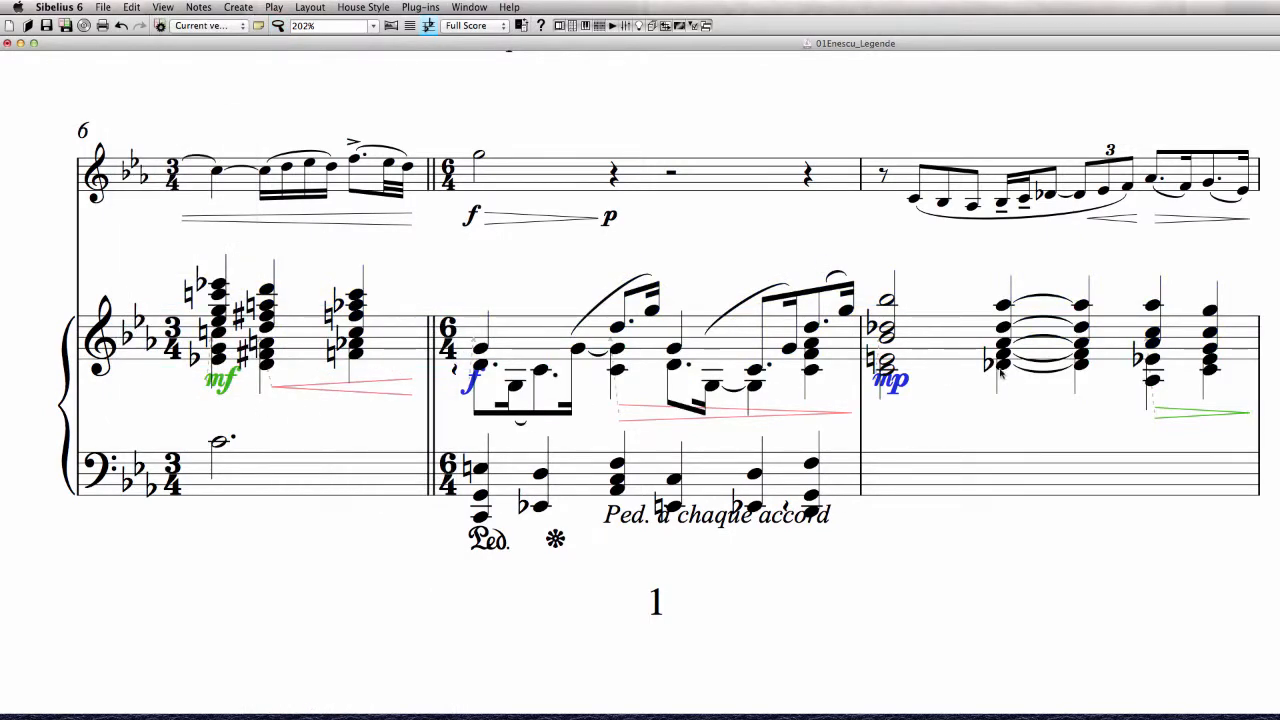
left_click(310, 7)
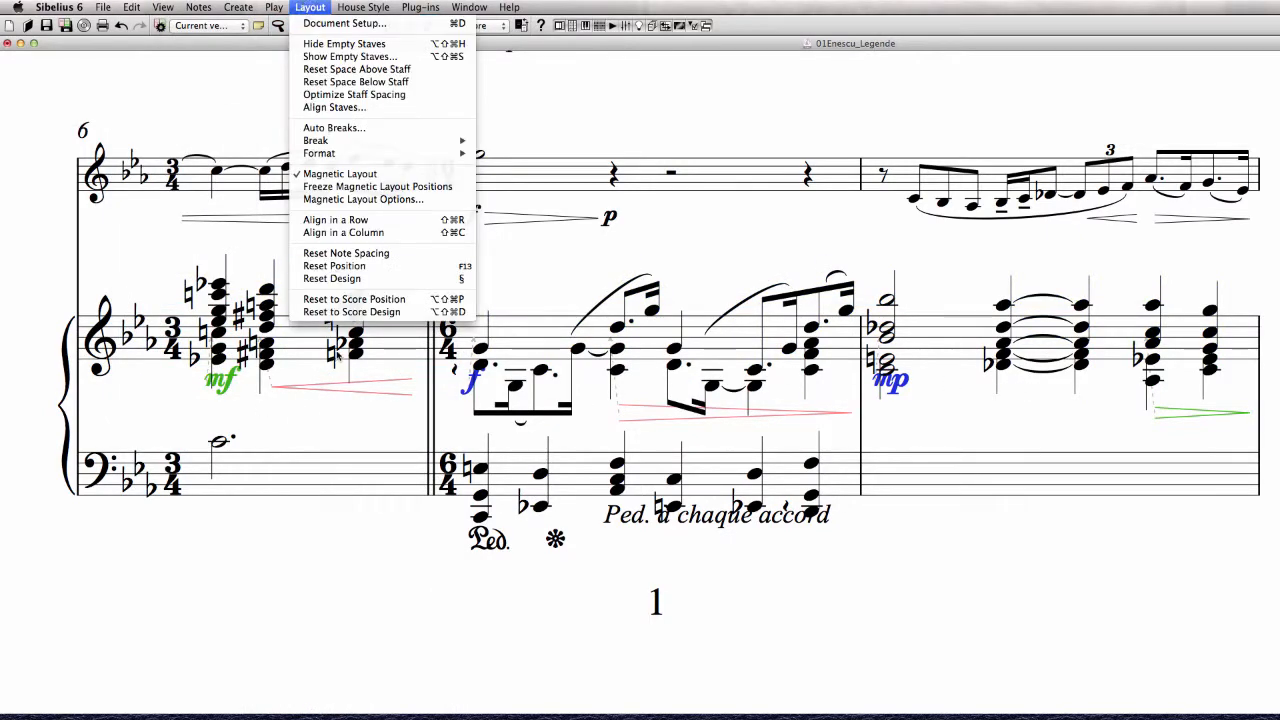
left_click(363, 229)
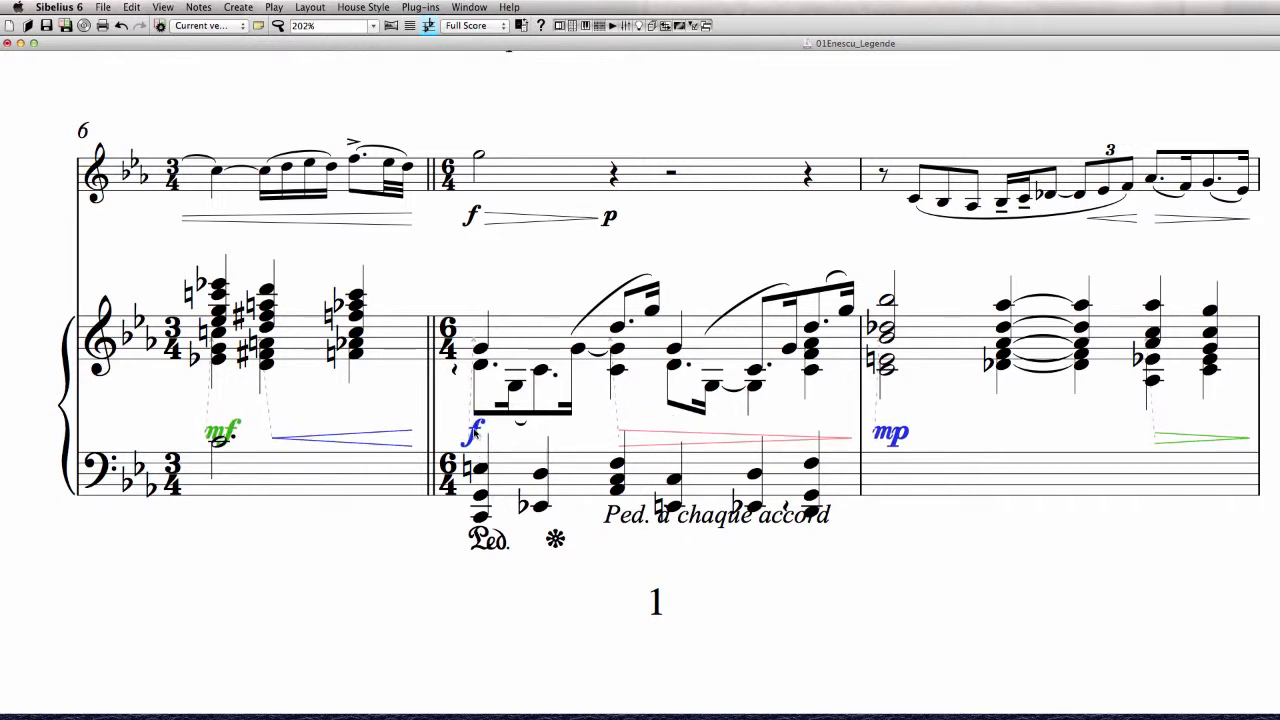
Exclude the f and hairpin of piano bar 7 from the selection and move the remaining dynamics up closer to the right-hand staff
left_click(475, 433, "super")
left_click(720, 446, "super")
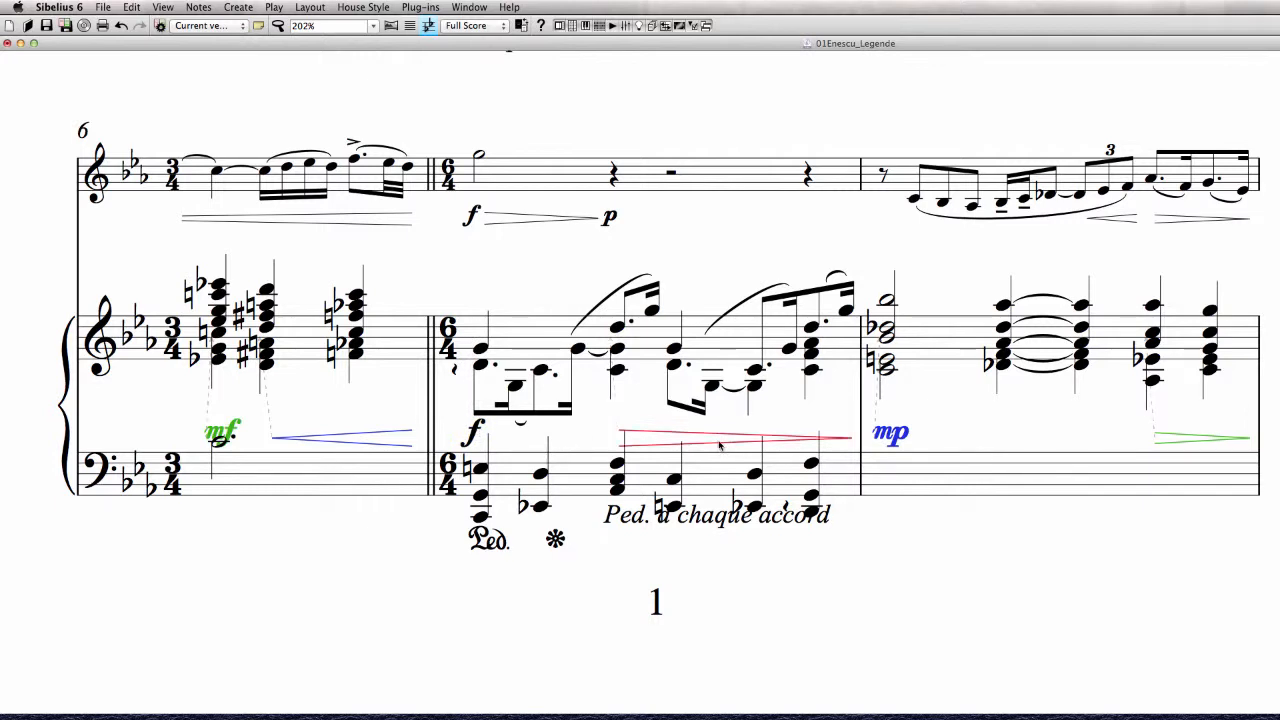
key("super+shift+r")
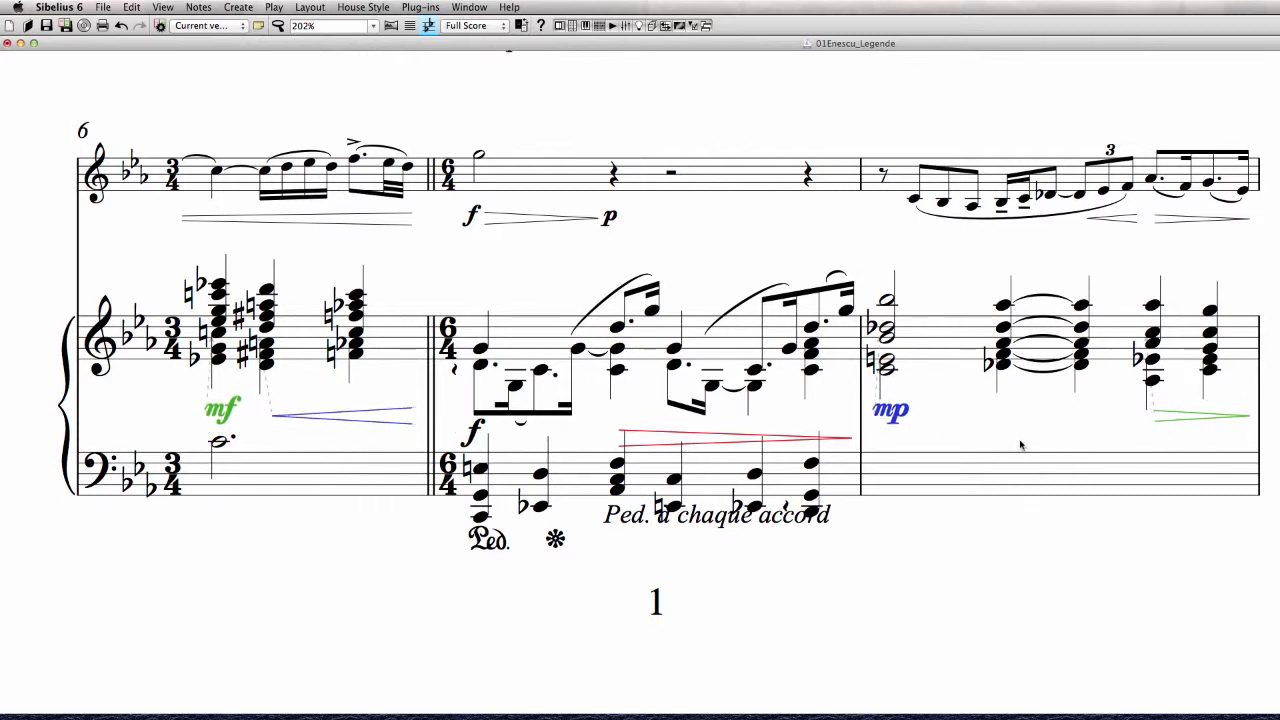
left_click(980, 431)
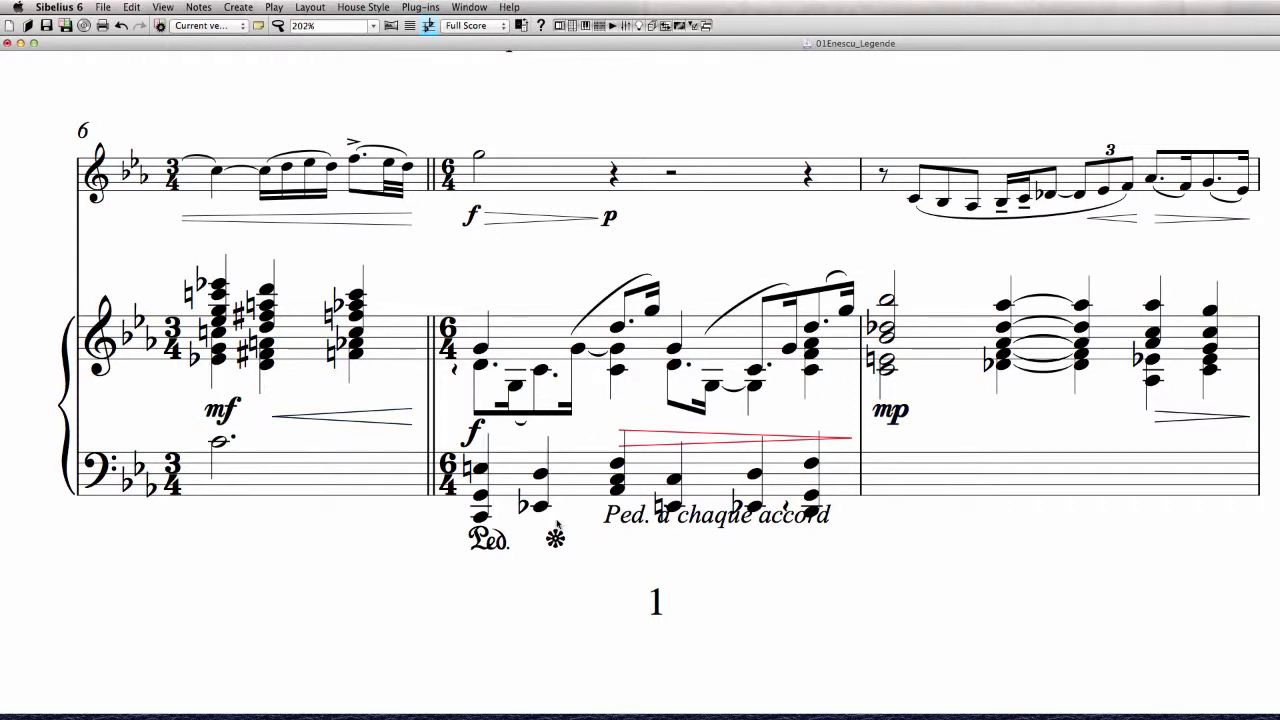
Nudge the piano's mf in bar 6 left, slightly ahead of the first chord
left_click(223, 416)
key("Left")
key("Left")
key("Left")
key("Left")
key("Left")
key("Left")
key("Left")
key("Left")
key("Left")
key("Left")
key("Left")
key("Left")
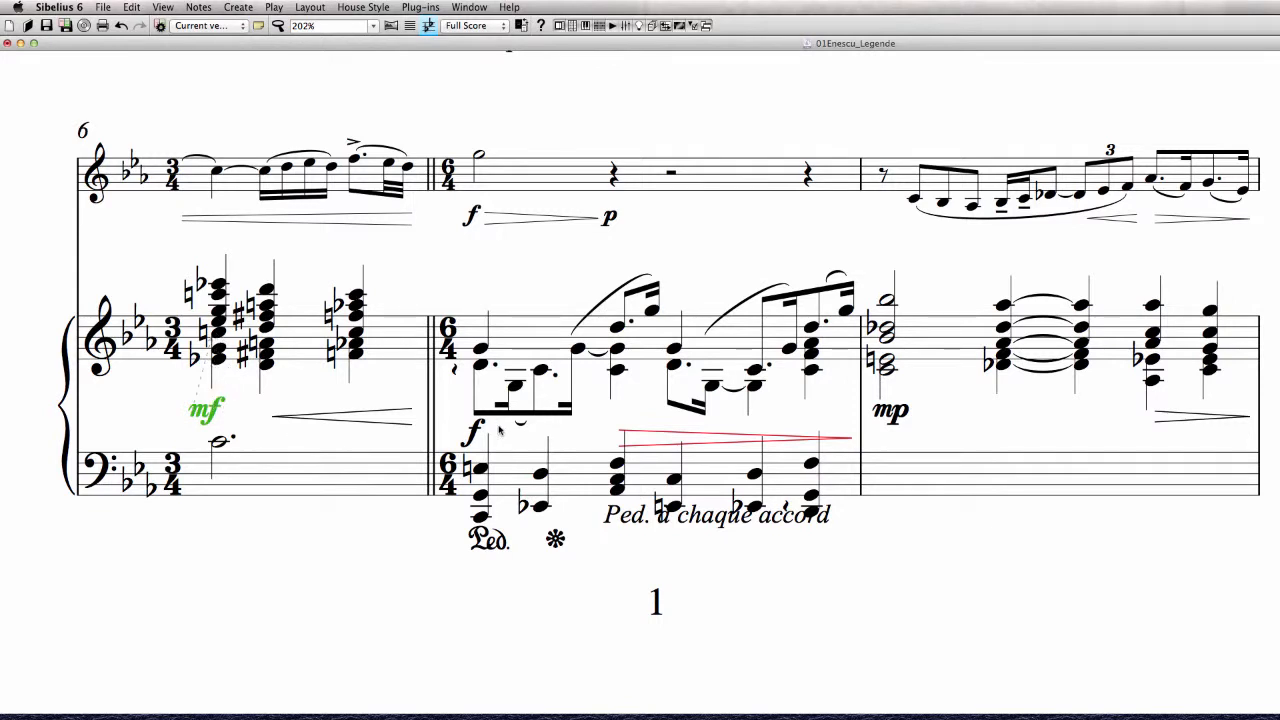
key("Escape")
Nudge the piano's mp in bar 8 slightly left and widen the gap between the two piano staves
left_click(904, 416)
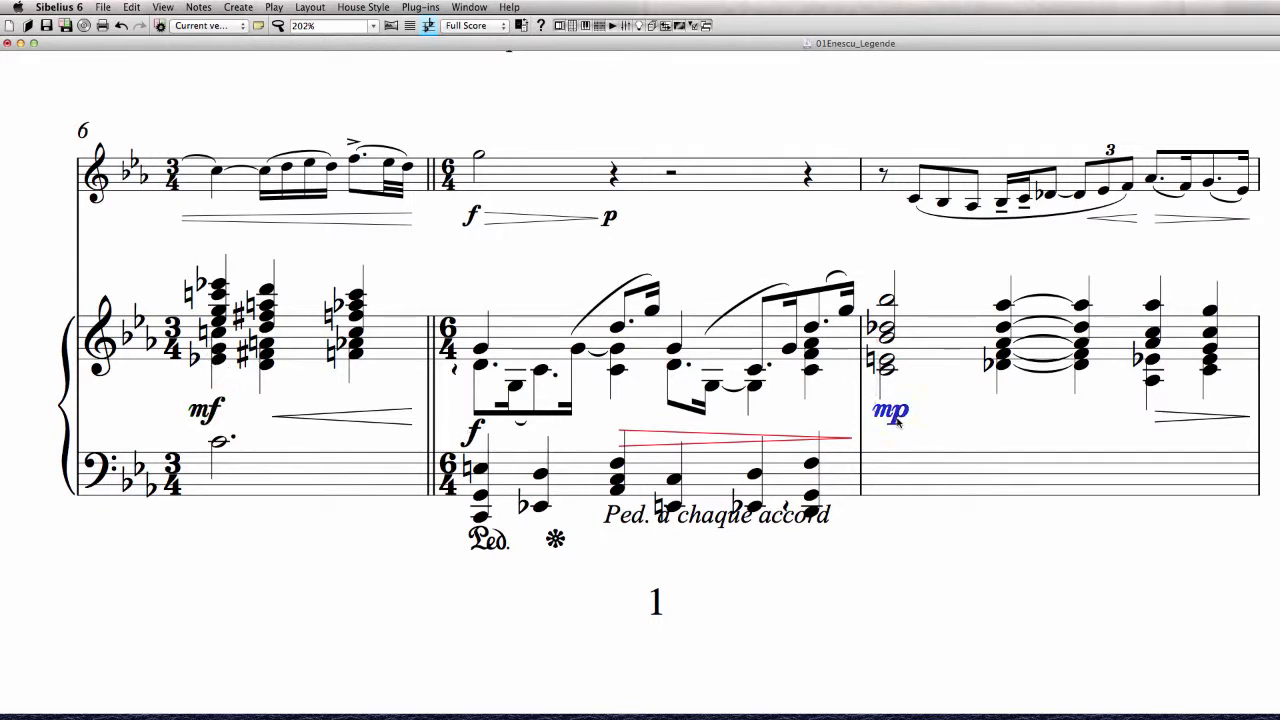
key("Left")
key("Left")
key("Left")
key("Left")
key("Left")
key("Left")
key("Left")
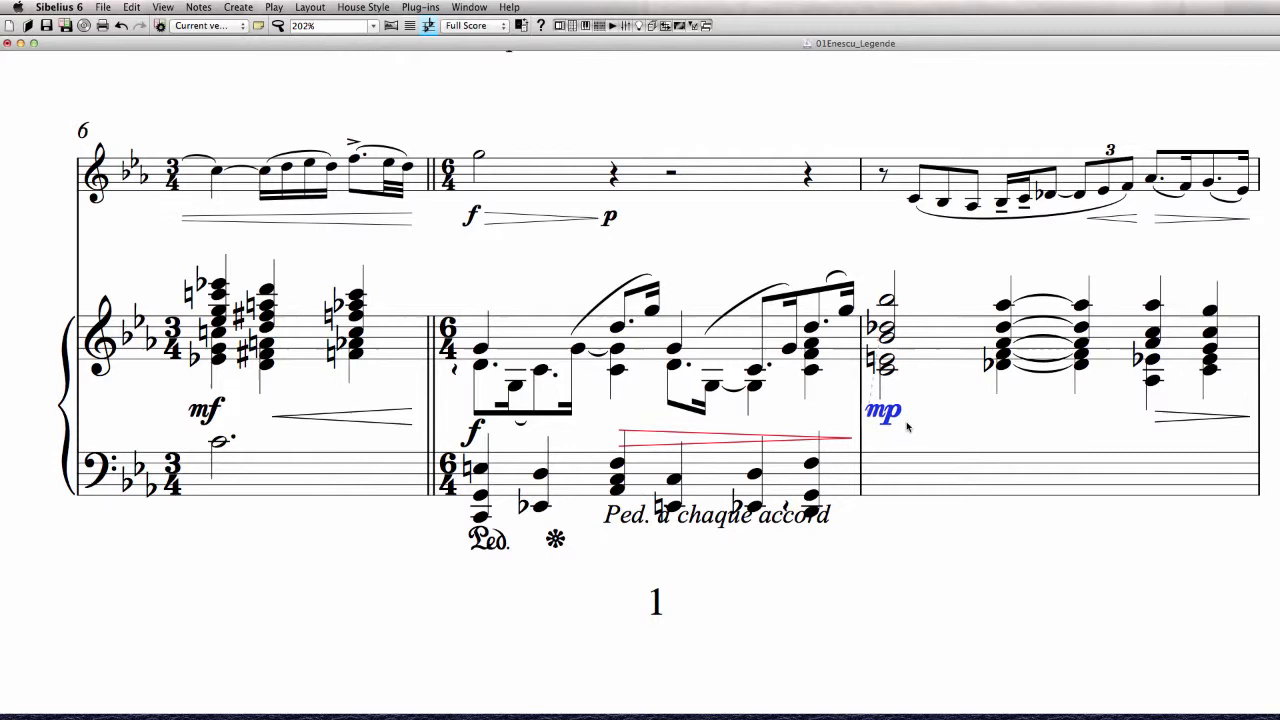
left_click(1180, 418)
left_click(1062, 492)
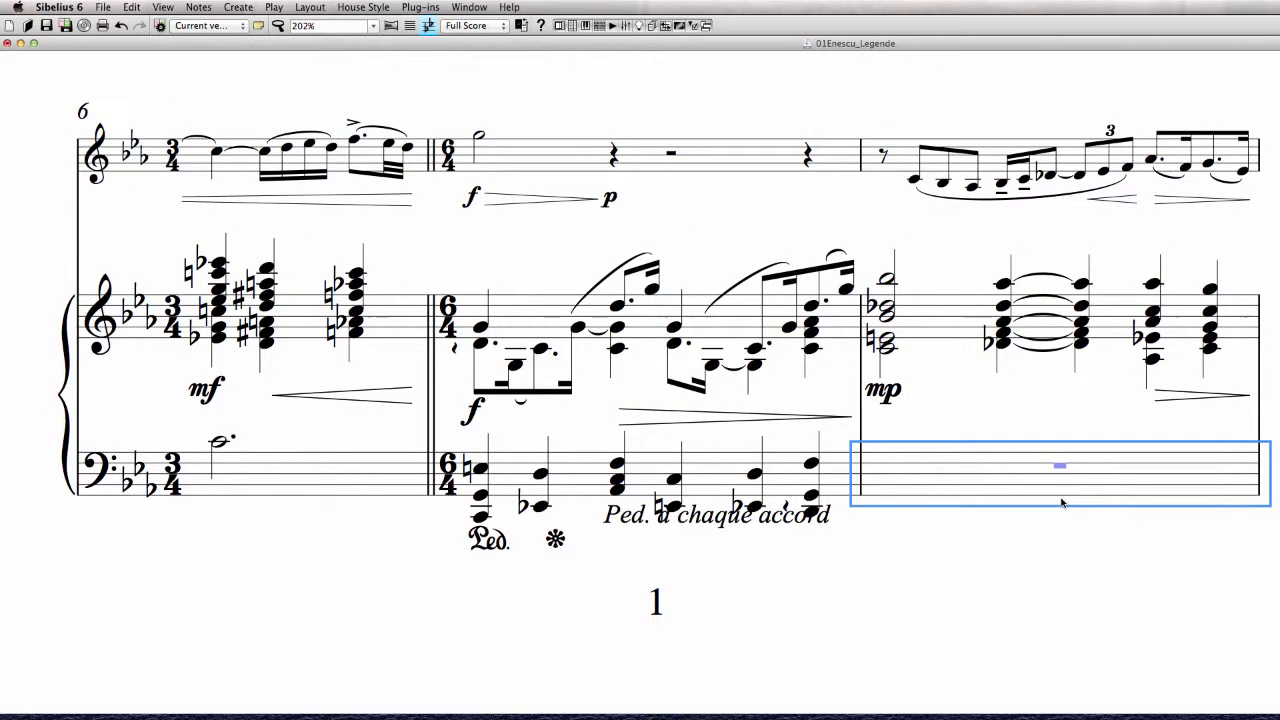
Raise the first lower-voice beam in the piano right hand of bar 7 slightly to shorten its stems
left_click(552, 394)
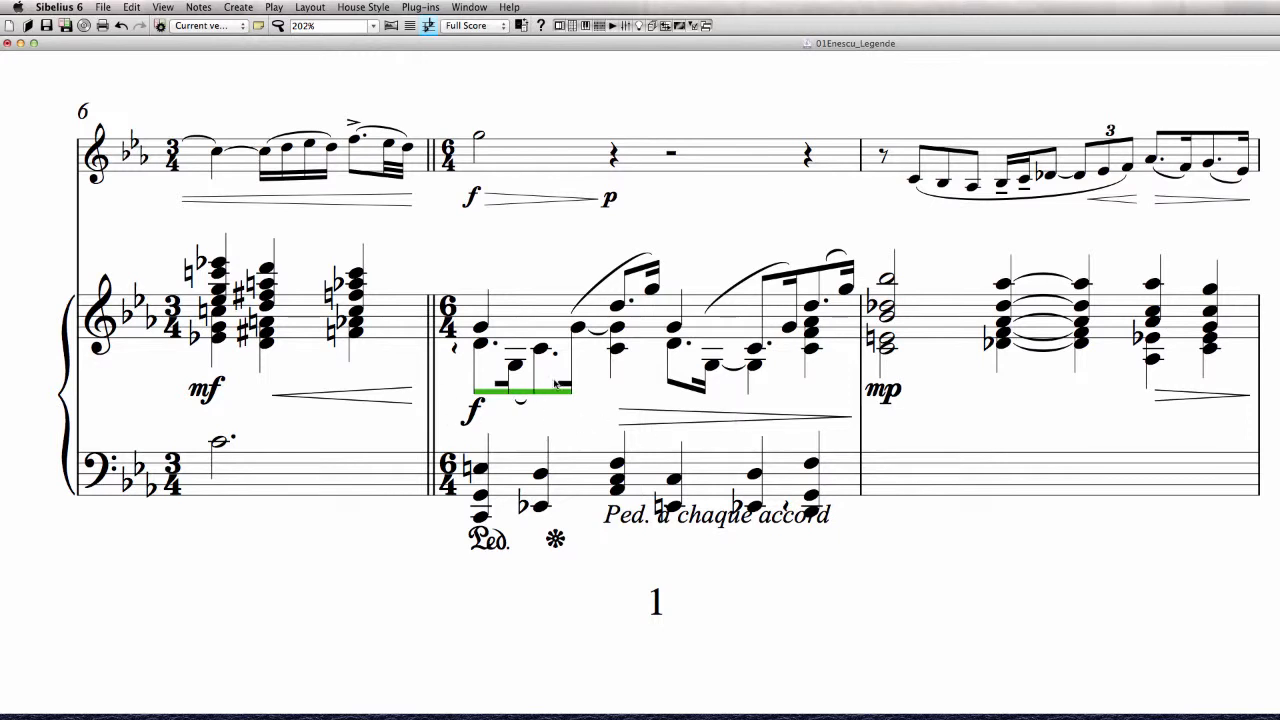
left_click_drag(547, 394, 567, 394)
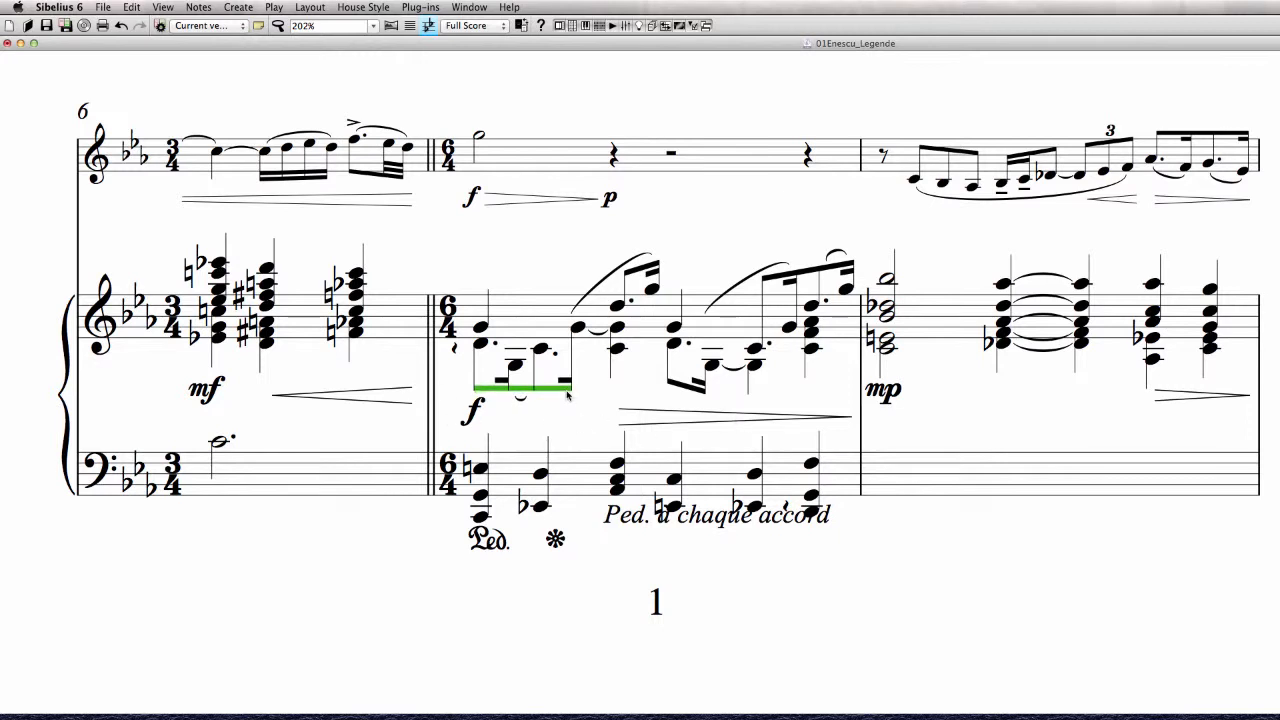
left_click(686, 384)
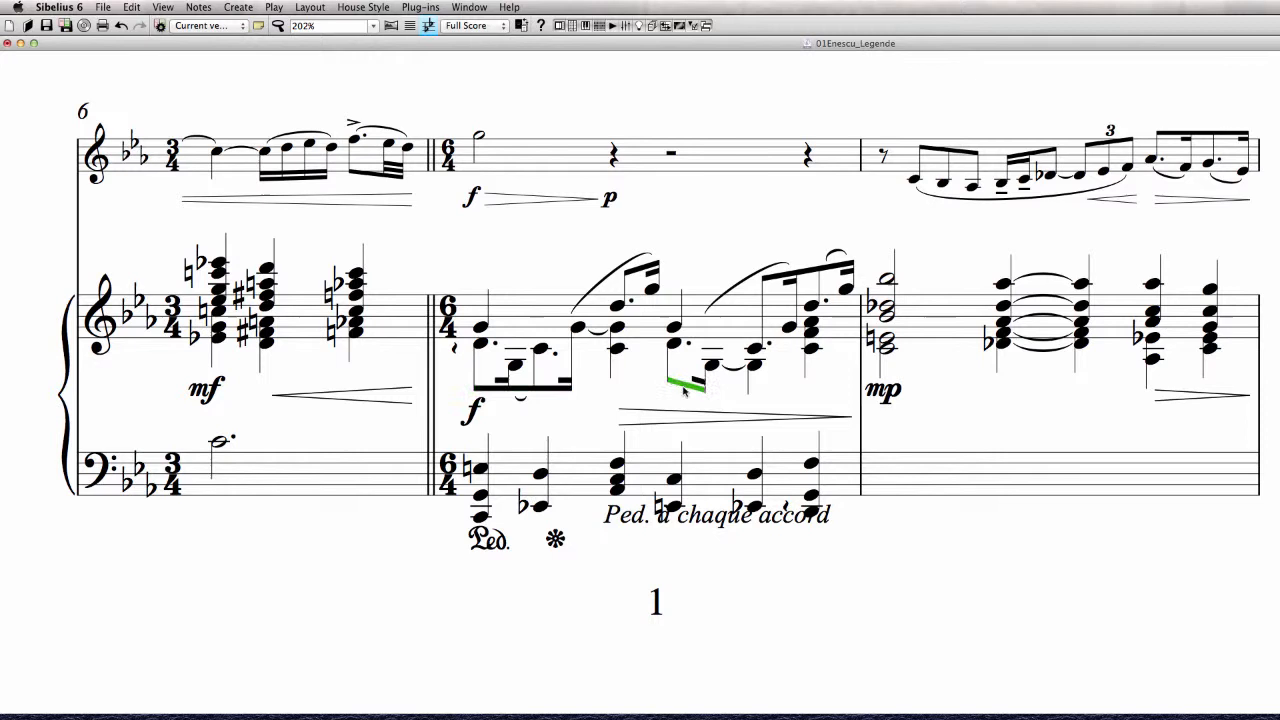
Select the f and the hairpin in piano bar 7 together and nudge both slightly up
left_click(478, 411)
left_click(689, 421, "super")
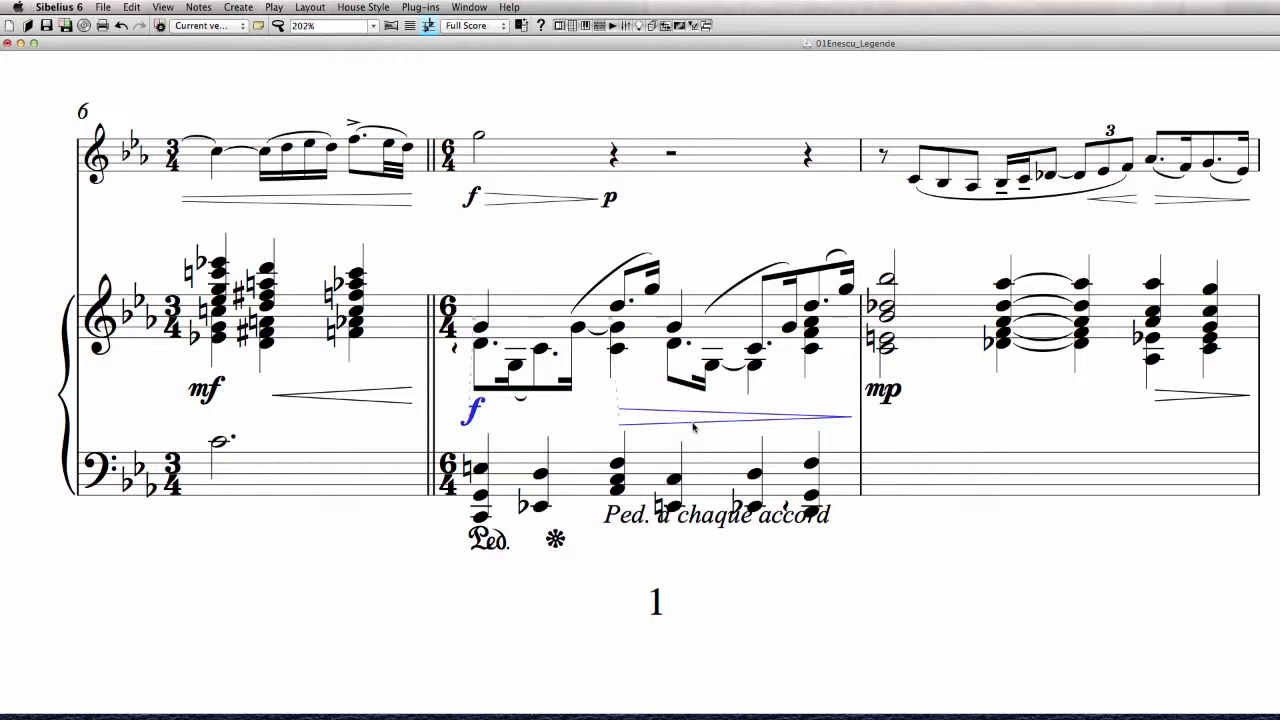
key("Up")
key("Up")
key("Up")
key("Up")
left_click(939, 423)
left_click(890, 400)
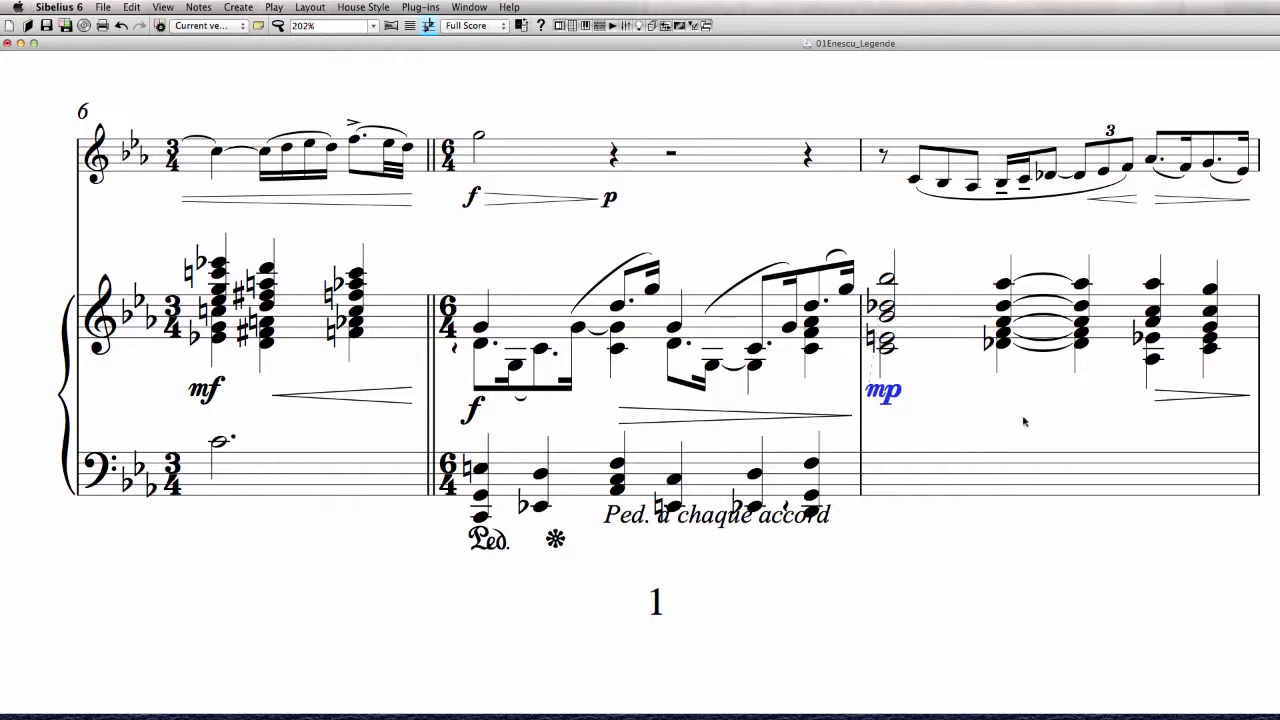
Shift the second piano chord of bar 6 slightly right to give its accidentals more room
left_click(204, 313)
left_click(267, 269)
key("alt+shift+Right")
key("alt+shift+Right")
key("alt+shift+Right")
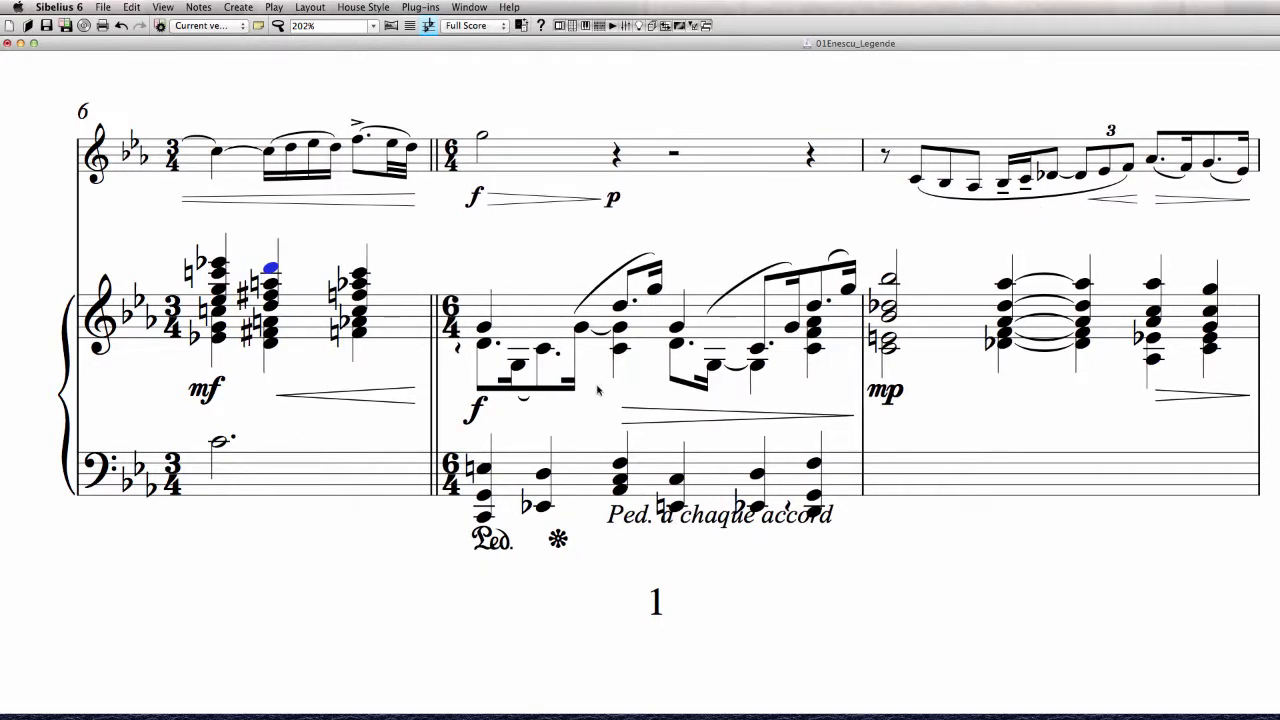
Adjust the arch of the first upper-voice slur in piano bar 7 and delete the second upper-voice slur
left_click(614, 276)
left_click_drag(614, 276, 615, 266)
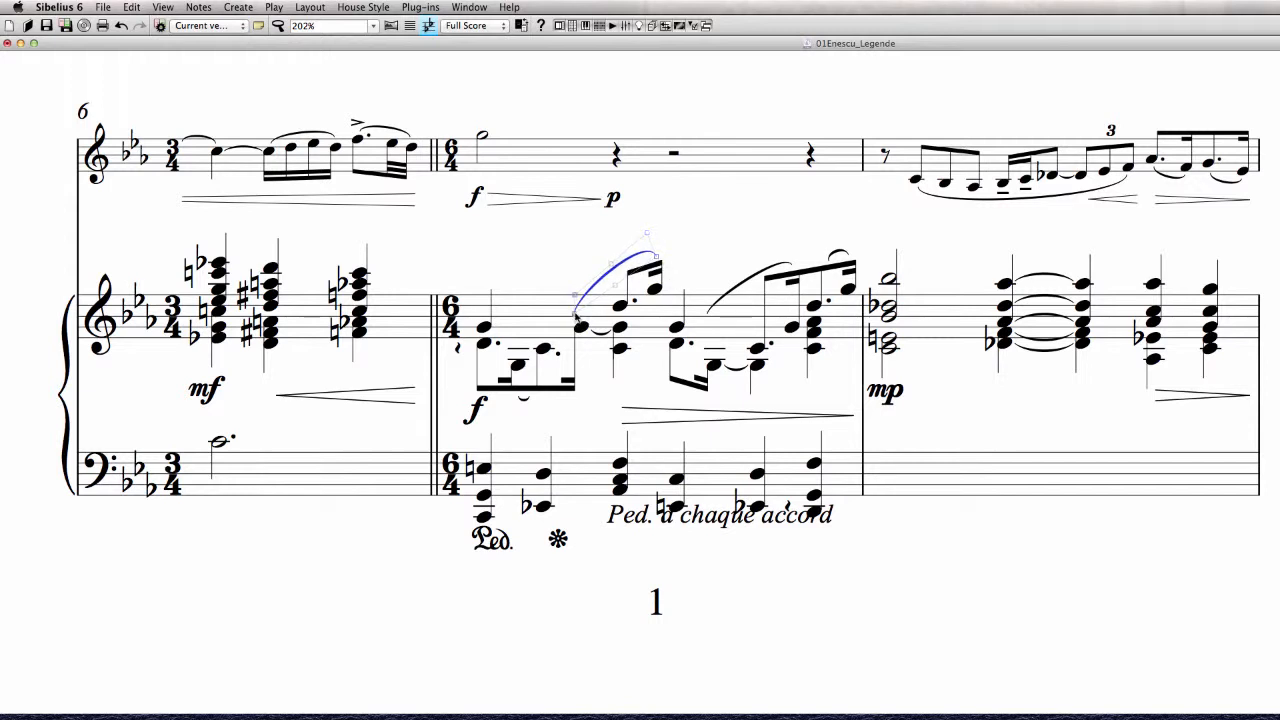
left_click(717, 234)
left_click(749, 275)
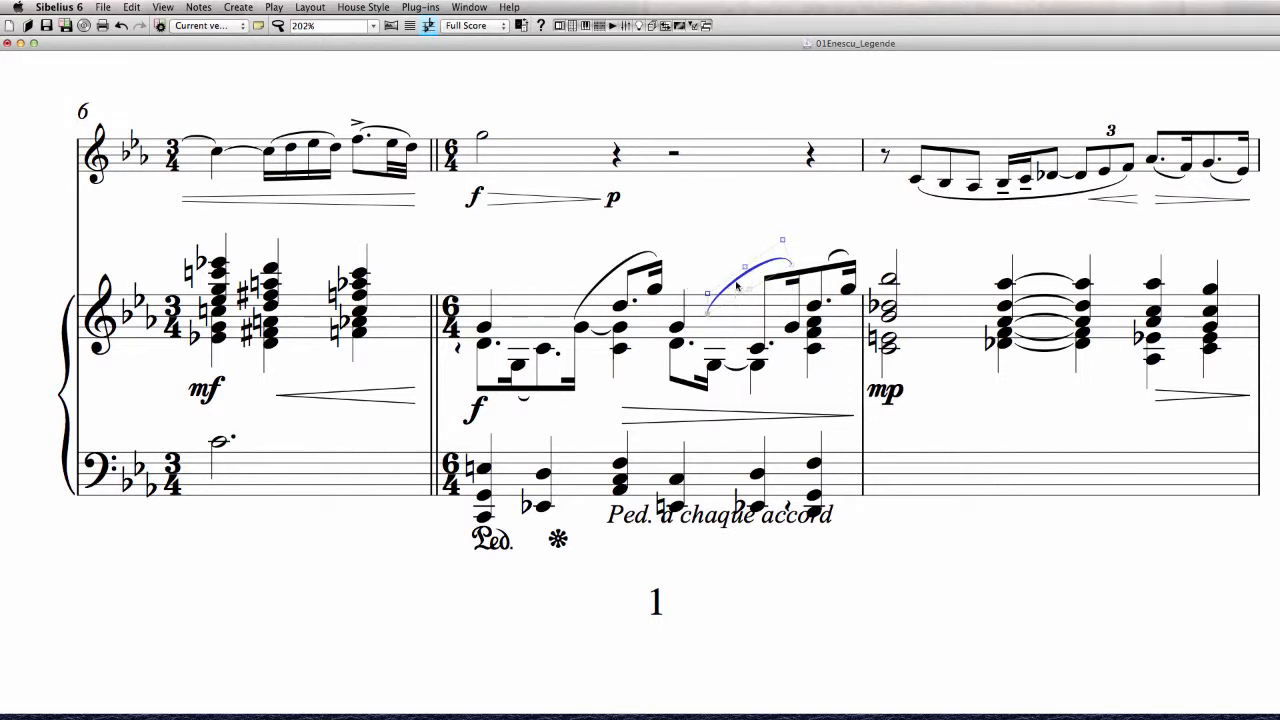
key("Delete")
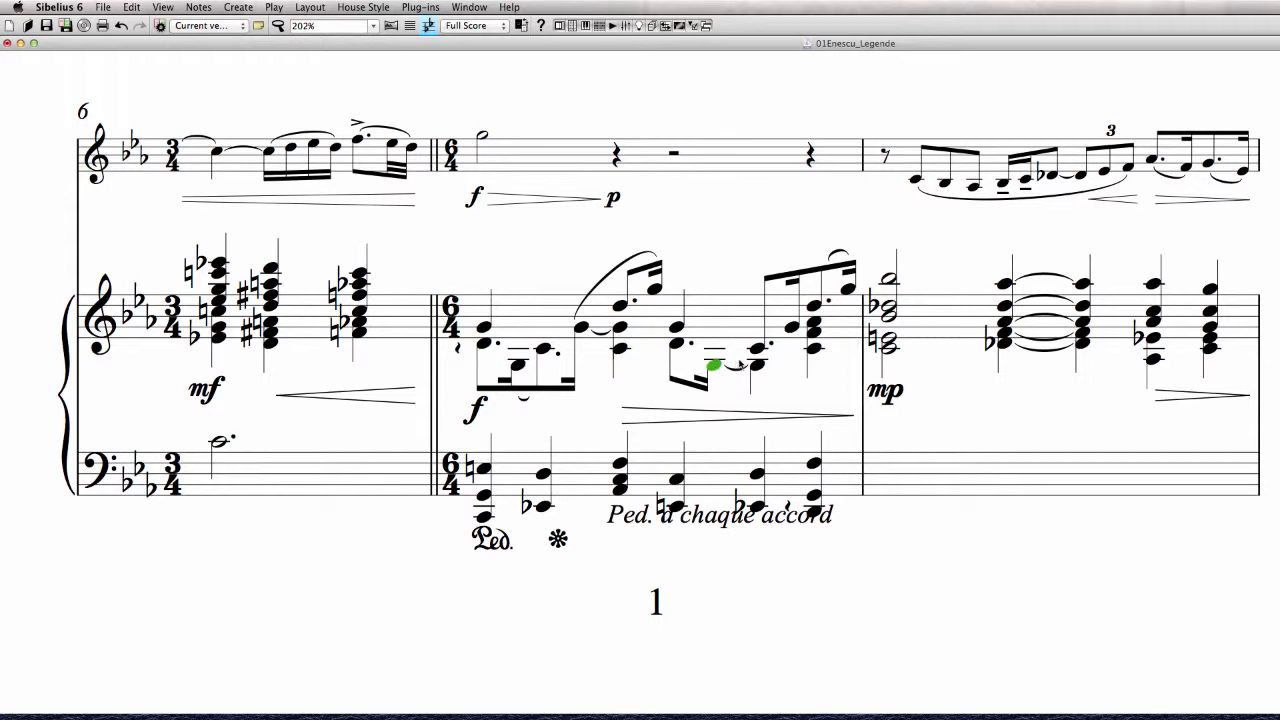
key("s")
key("x")
key("space")
key("Delete")
Add a slur starting on the upper-voice G in the middle of piano bar 7 and extend it across the following two notes
left_click(679, 327)
left_click(724, 318)
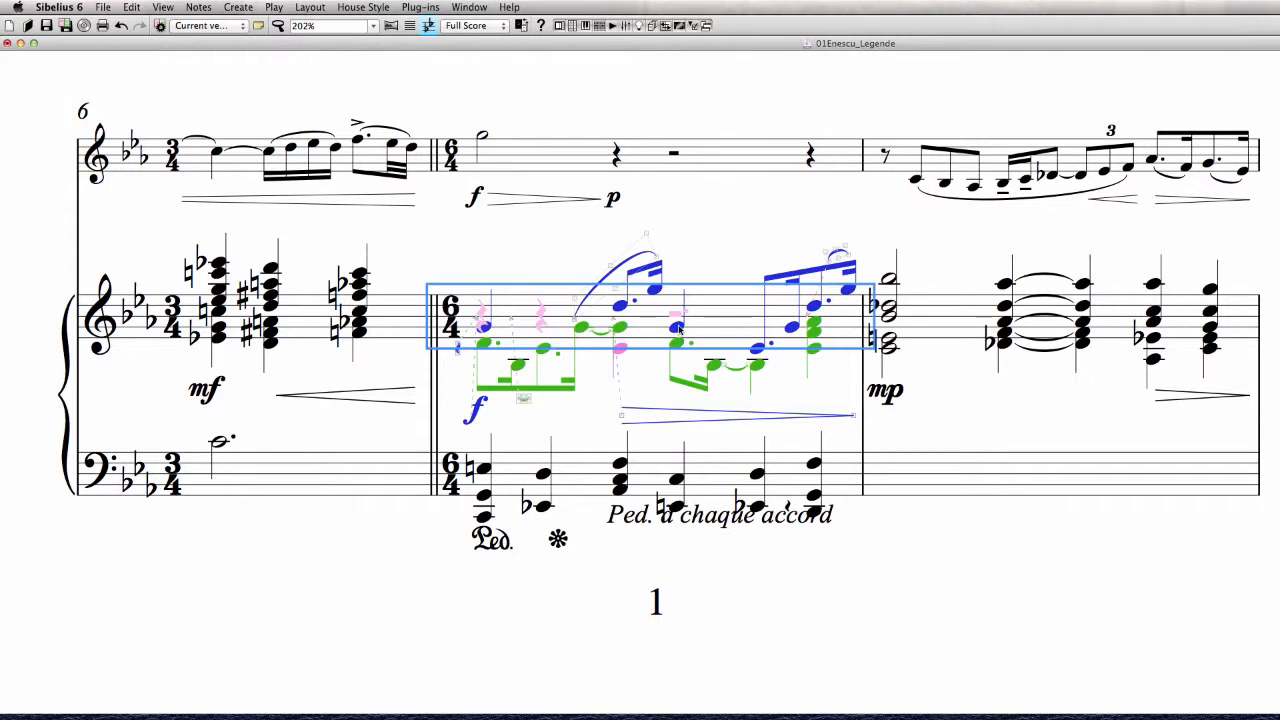
left_click(678, 327)
key("s")
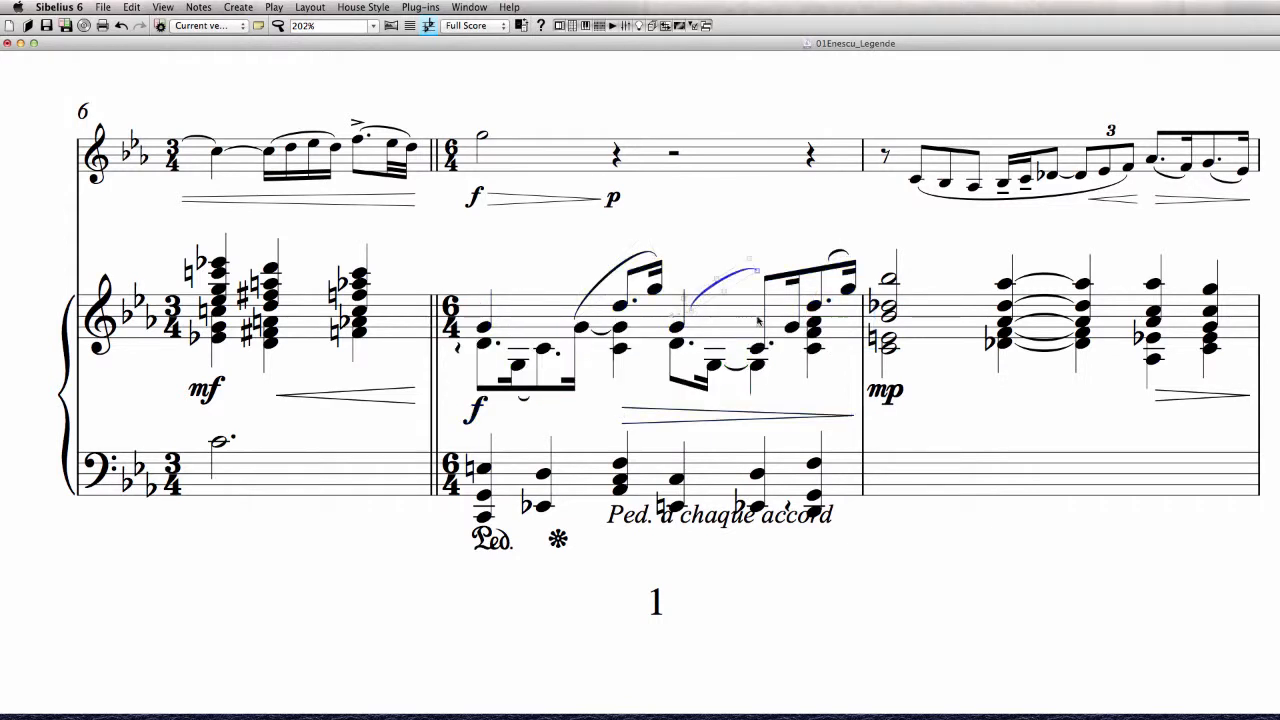
key("space")
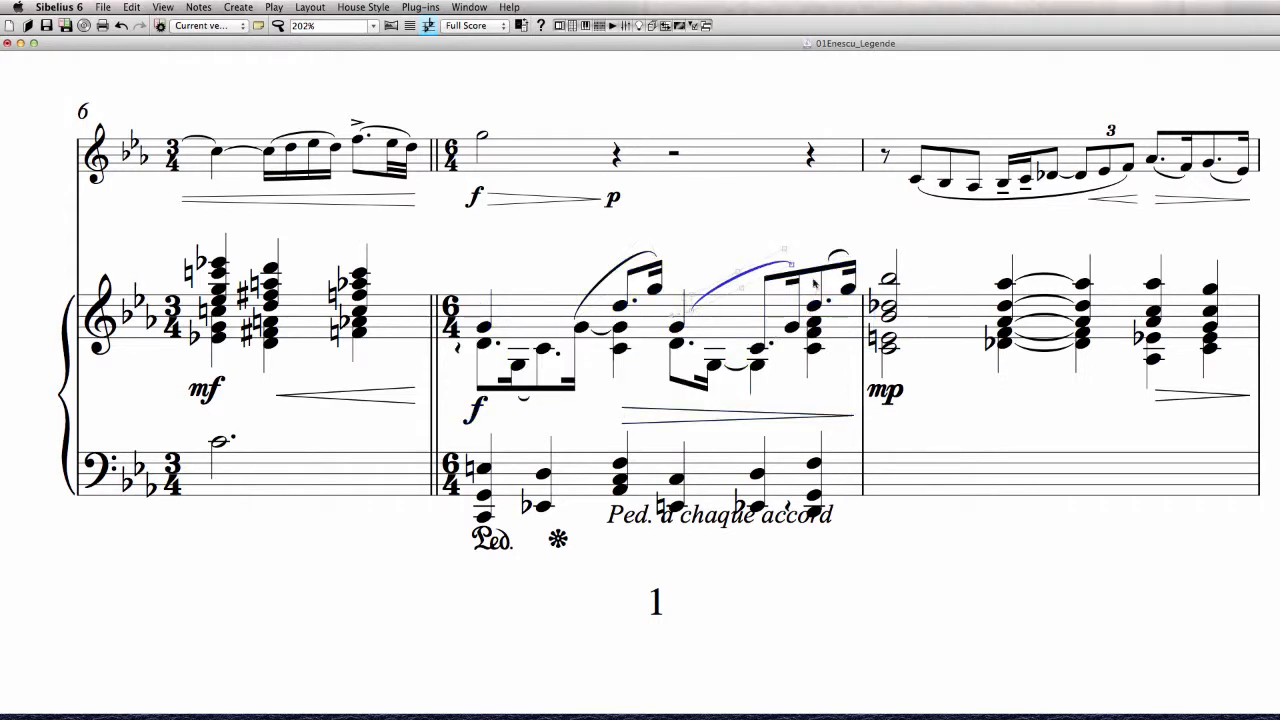
Fine-tune the new slur in piano bar 7 by moving its start left and down and its end right and down
left_click(799, 229)
left_click(691, 311)
key("Left")
key("Down")
left_click(792, 266)
key("Right")
key("Right")
key("Down")
key("Down")
left_click(808, 232)
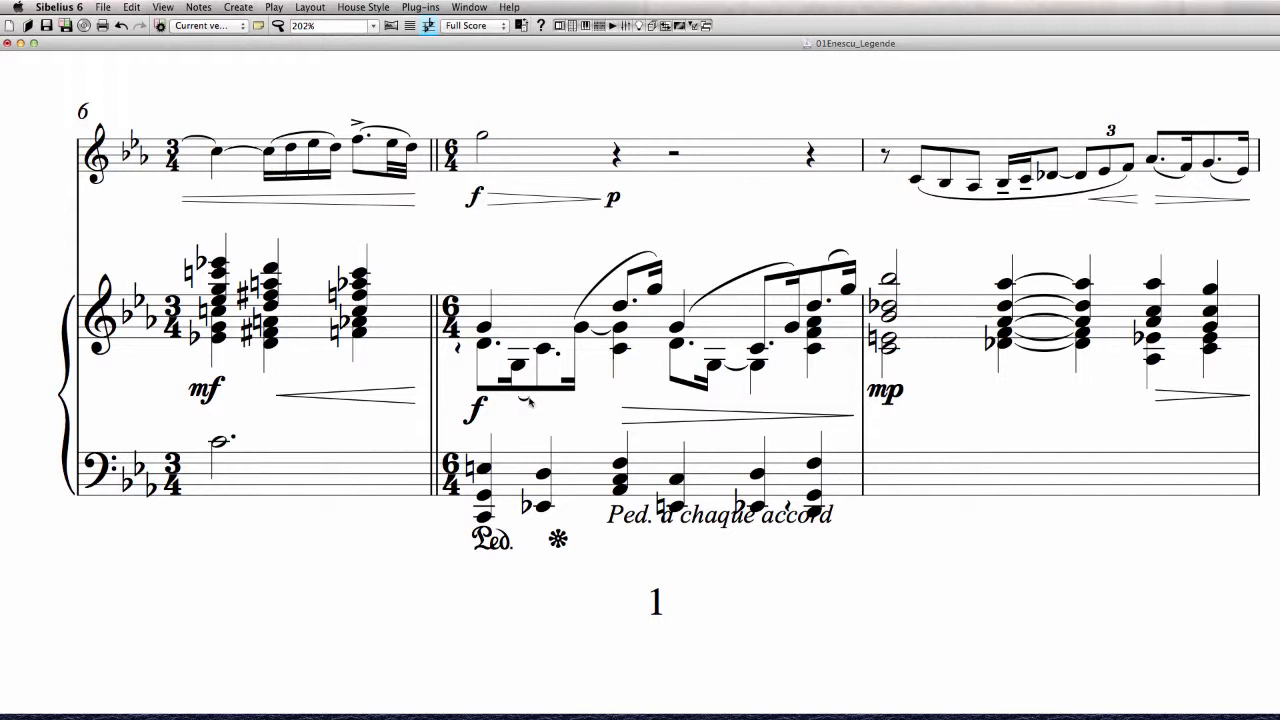
Shift the lower-voice dotted C in the first half of piano bar 7 slightly right to open up the note spacing
left_click(543, 350)
key("shift+alt+Right")
key("shift+alt+Right")
key("shift+alt+Right")
key("shift+alt+Right")
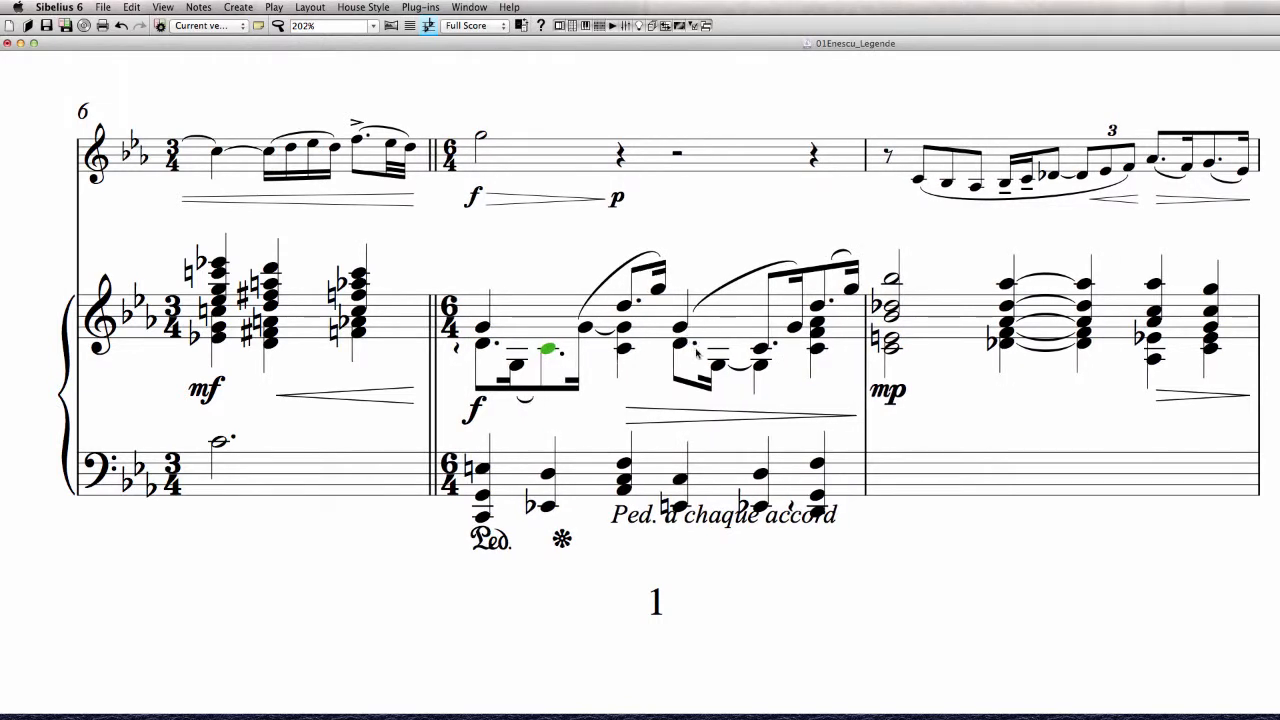
Override Magnetic Layout for the arpeggio line at the start of piano bar 7 and place the line close before the first chord
left_click(458, 351)
key("Escape")
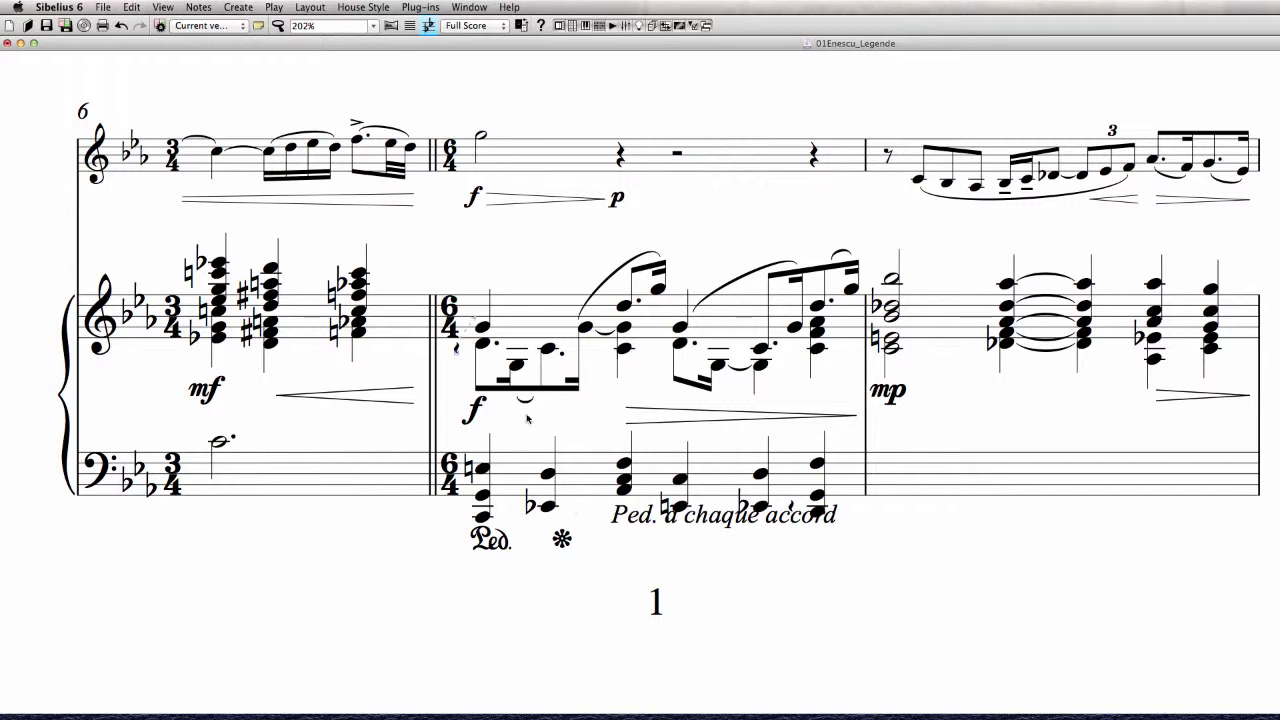
mouse_move(456, 355)
left_mouse_down()
mouse_move(474, 414)
mouse_move(465, 364)
left_mouse_up()
right_click(463, 366)
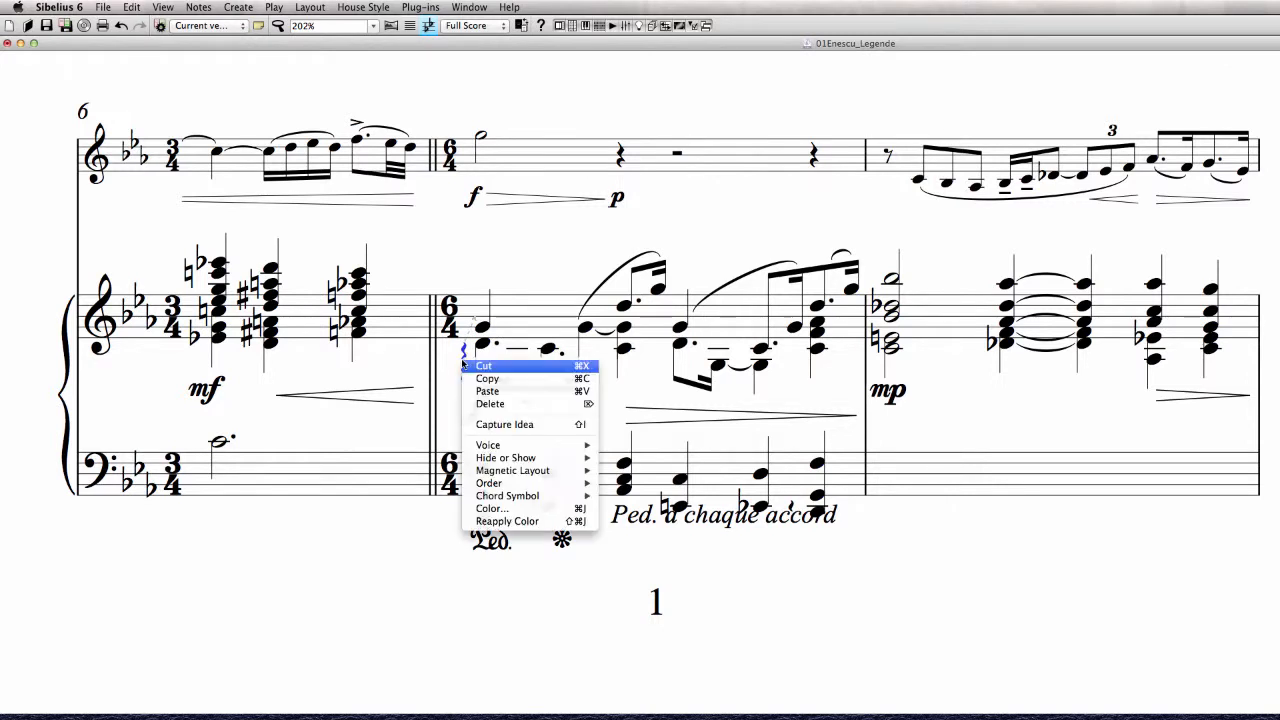
mouse_move(560, 470)
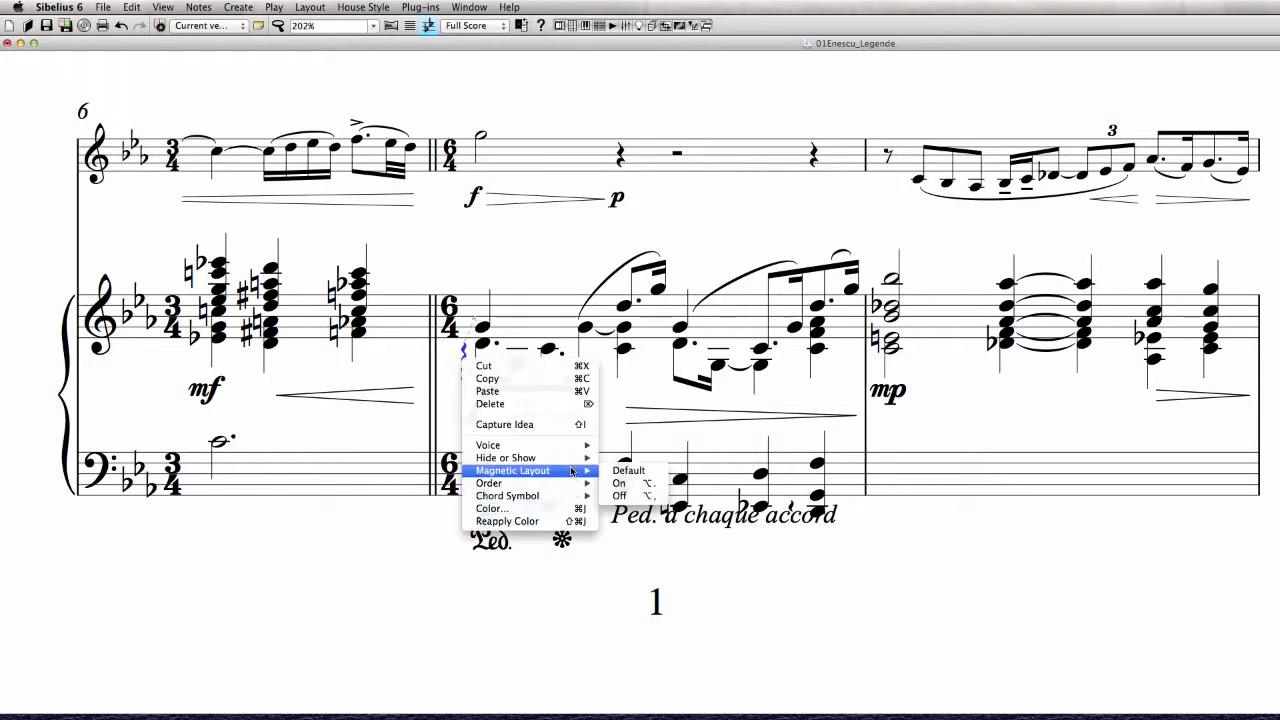
left_click(638, 484)
mouse_move(464, 355)
left_mouse_down()
mouse_move(466, 338)
mouse_move(463, 349)
left_mouse_up()
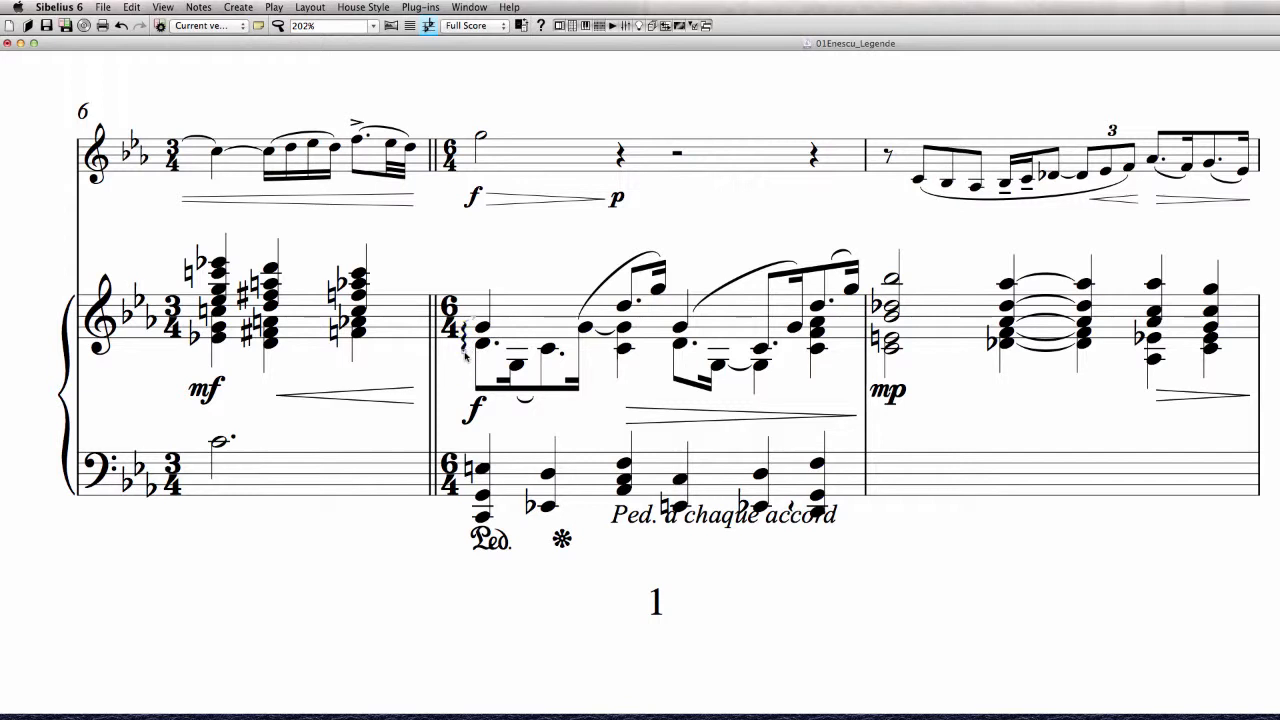
Shift the opening notes of bar 7 slightly left toward the arpeggio line and time signature
left_click(482, 328)
key("alt+shift+Left")
key("alt+shift+Left")
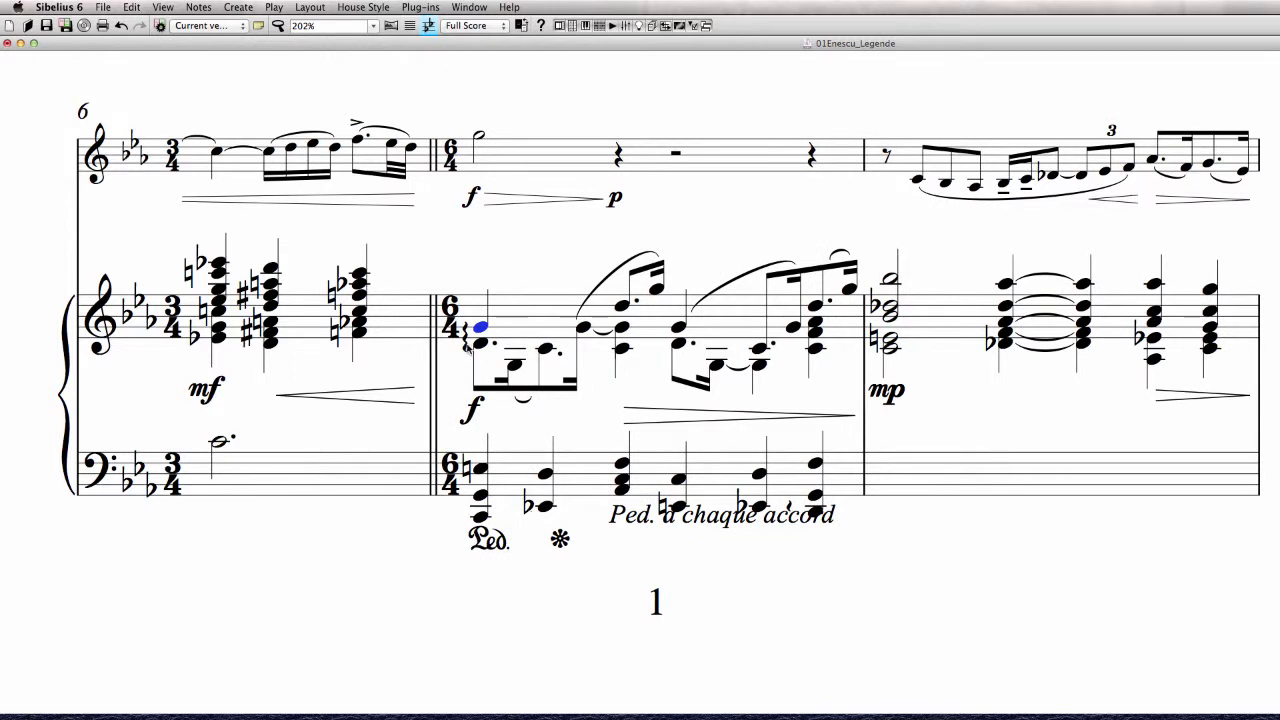
left_click(466, 340)
left_click(204, 398)
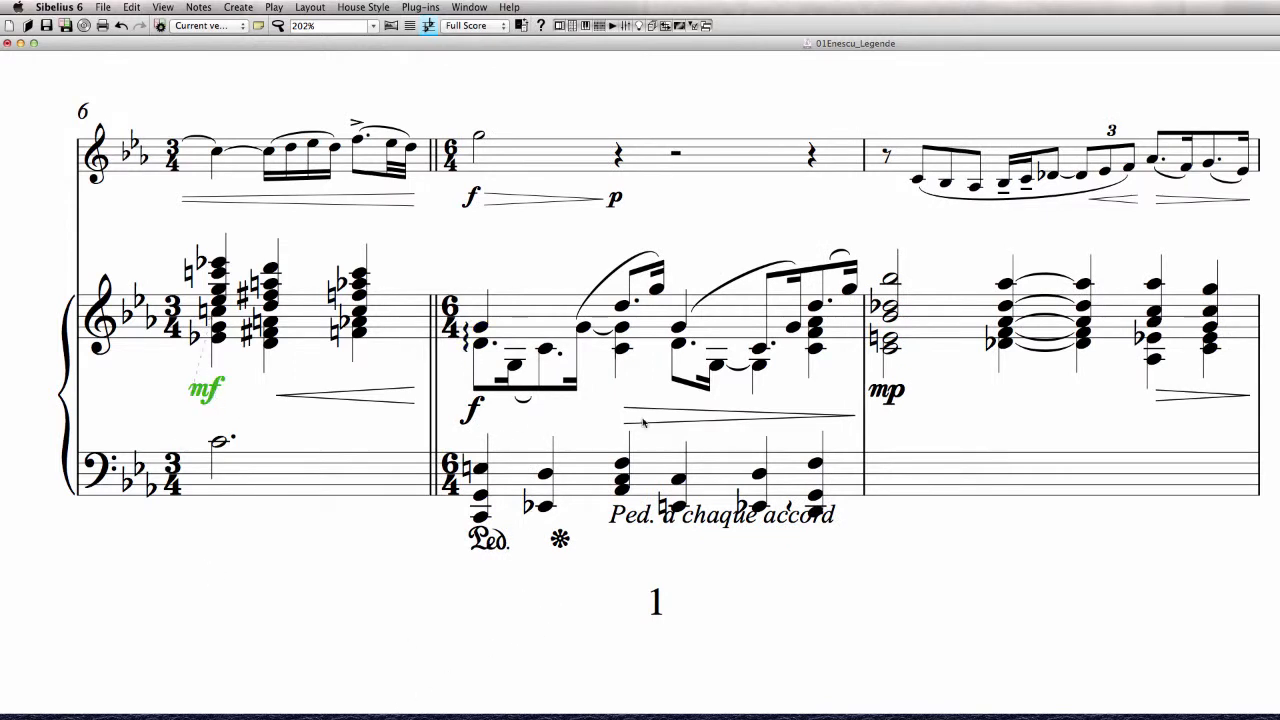
Widen the short slur at the end of piano bar 7 so it spans the last two beamed notes
left_click(830, 260)
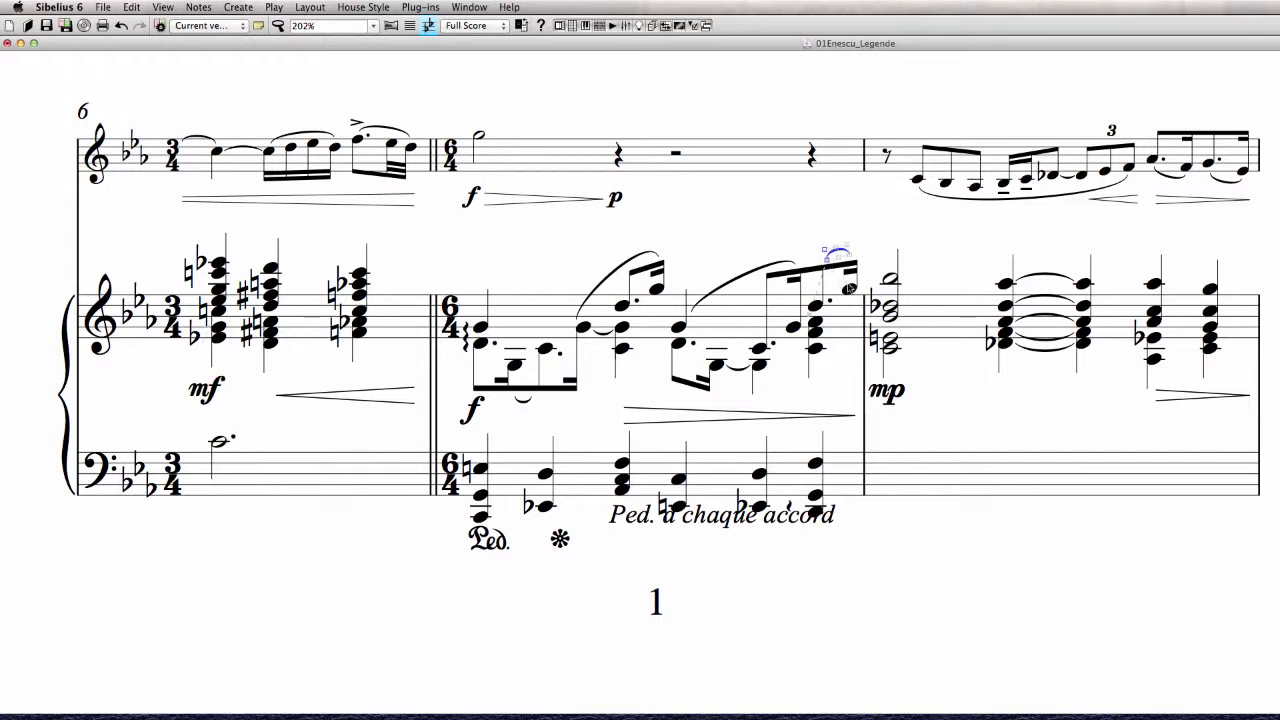
left_click_drag(848, 280, 855, 258)
left_click(871, 253)
left_click(835, 250)
key("Delete")
left_click(209, 393)
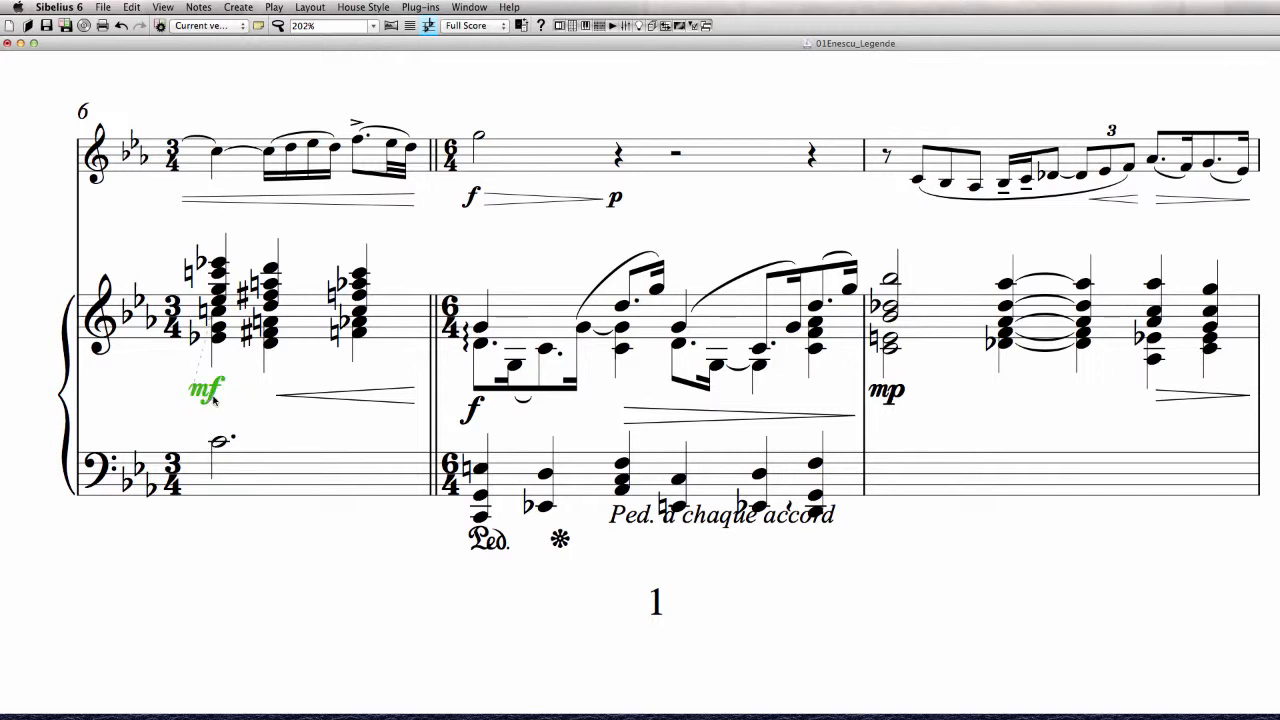
Turn off Magnetic Layout for the pedal markings and the "Ped. à chaque accord" text under bar 7
scroll(924, 358, "up", 1)
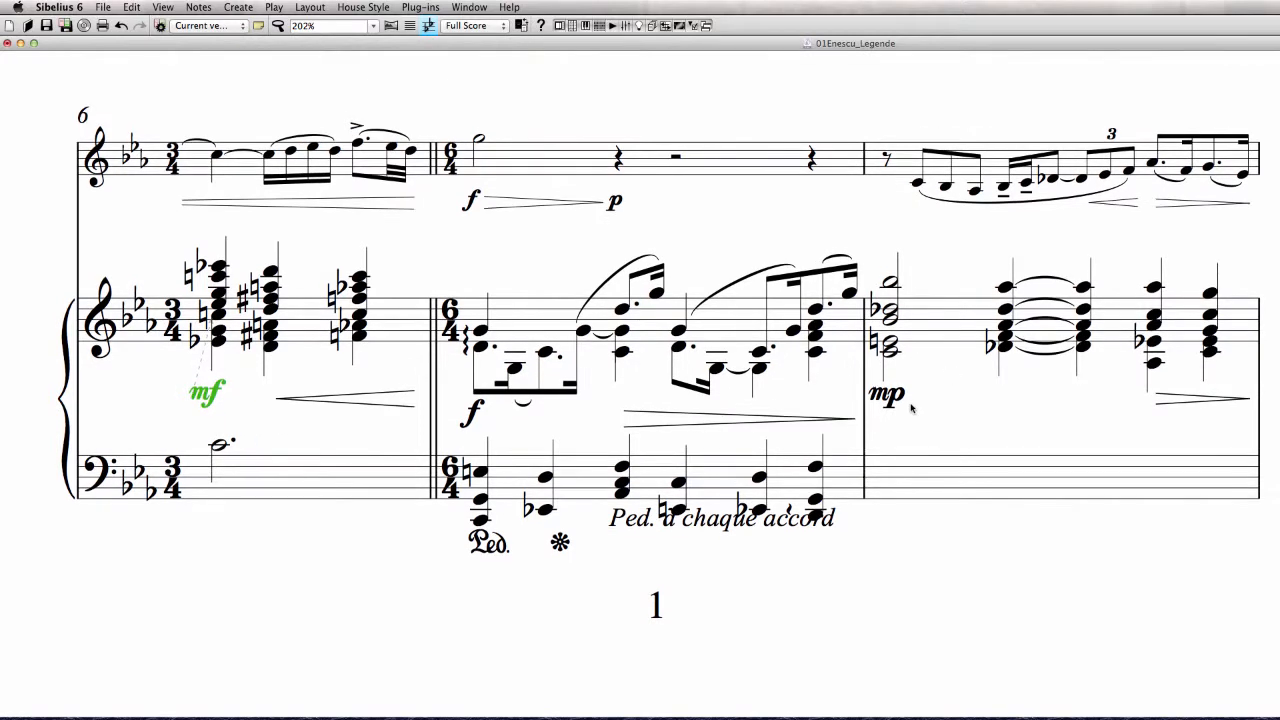
left_click(770, 527)
left_click(932, 493, "shift")
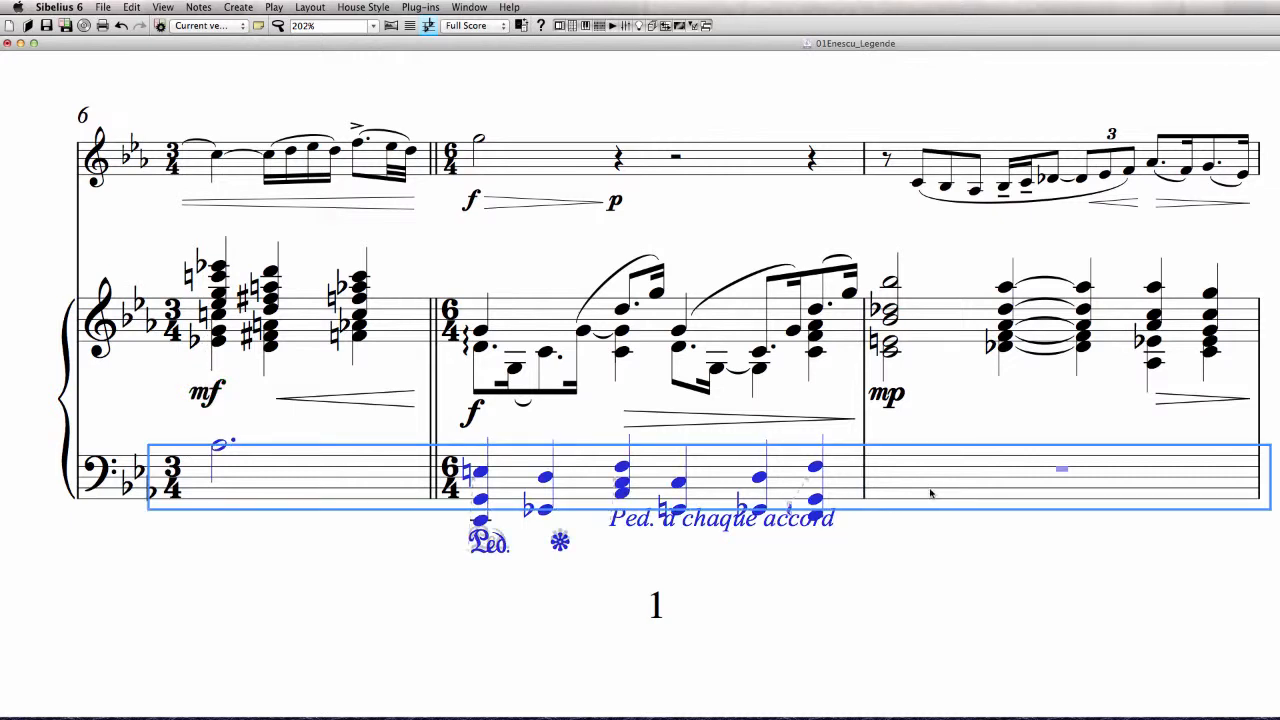
key("Escape")
left_click(488, 548)
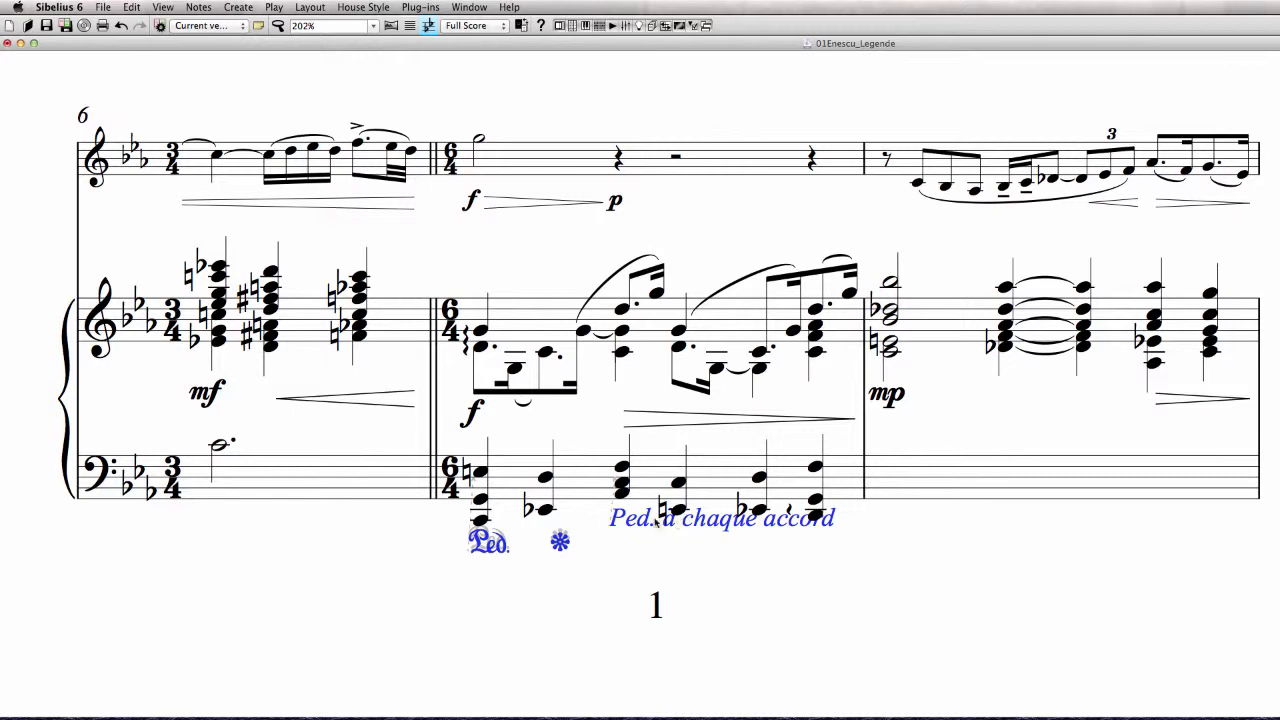
right_click(712, 524)
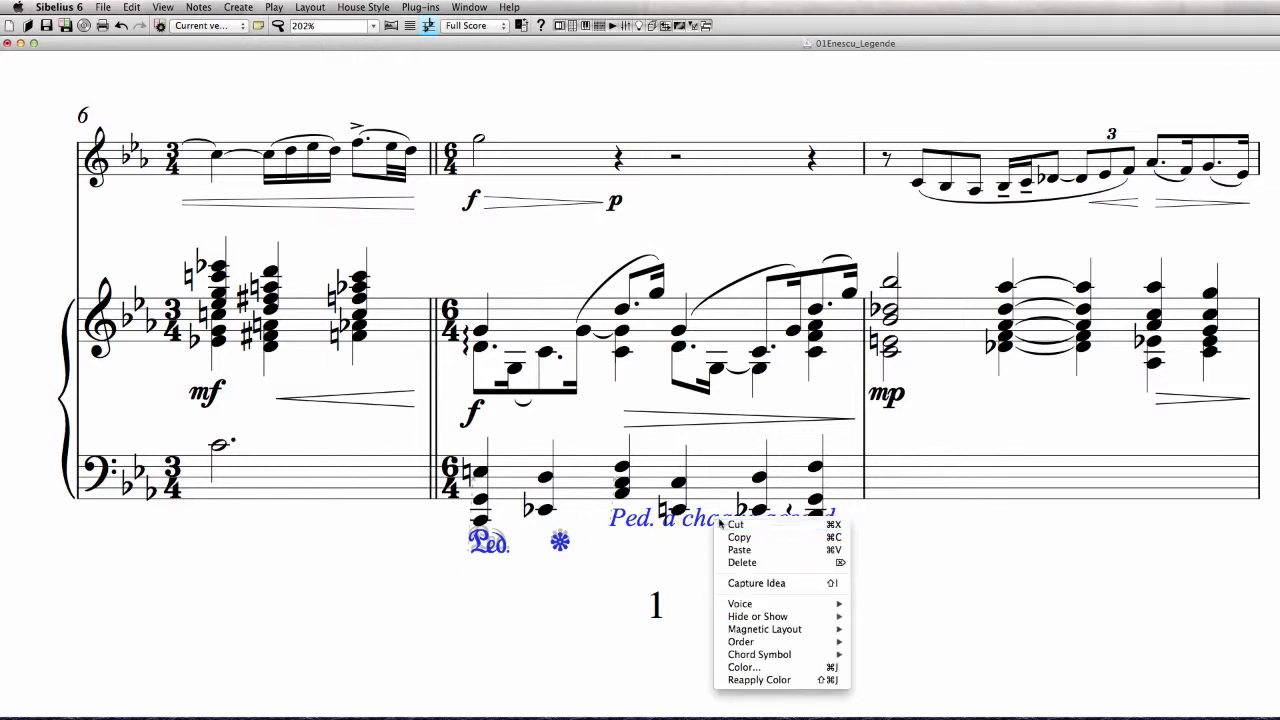
mouse_move(803, 632)
left_click(885, 655)
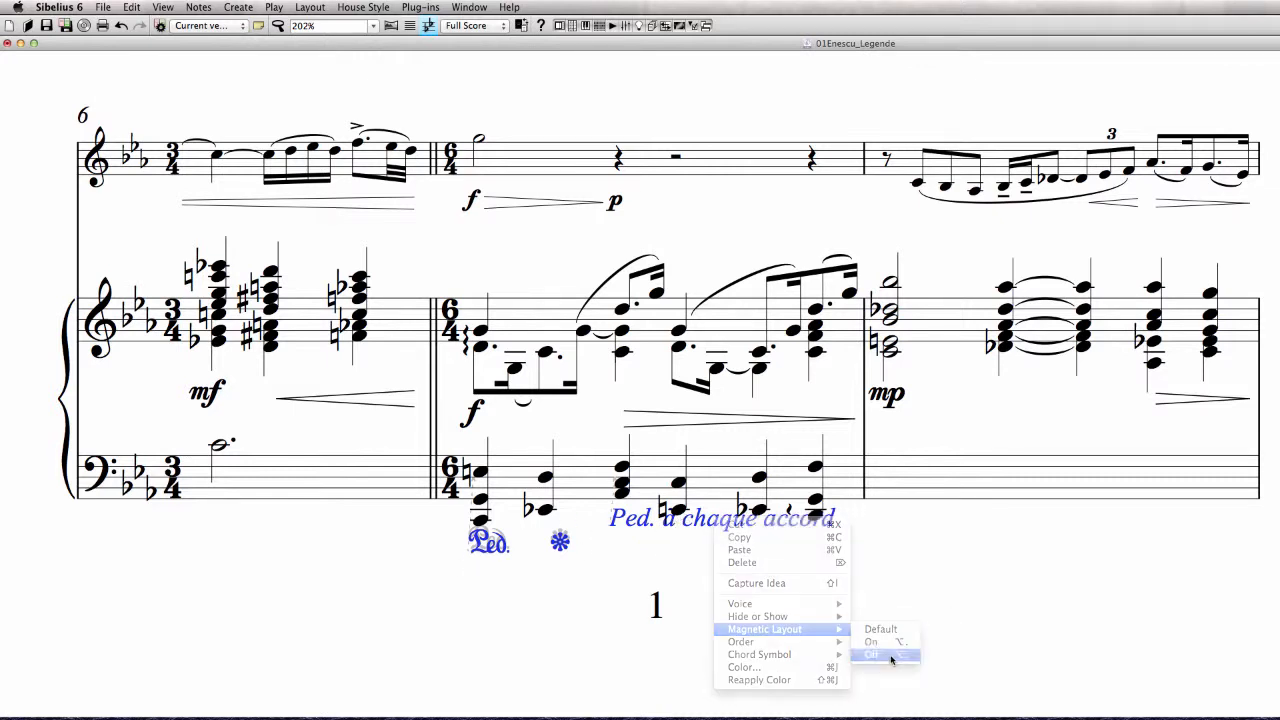
Align the pedal markings and pedal text of bar 7 in a row and move them down clear of the bass notes
left_click(310, 7)
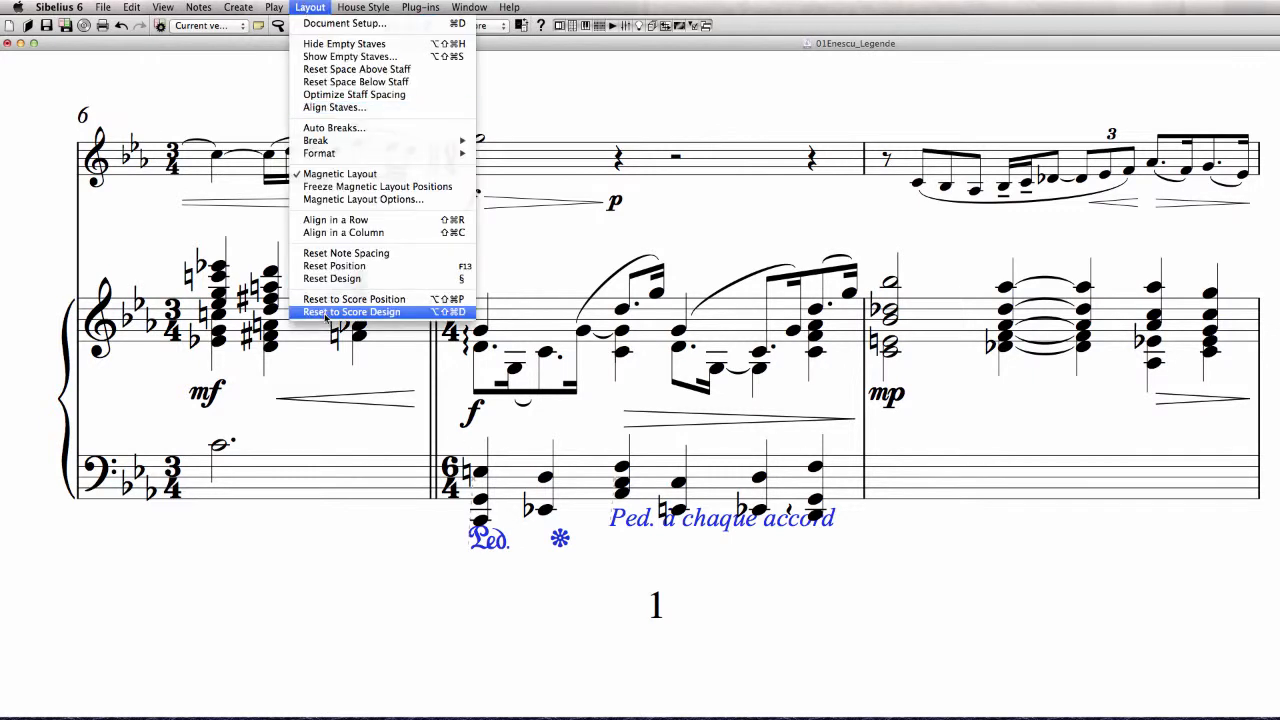
left_click(332, 222)
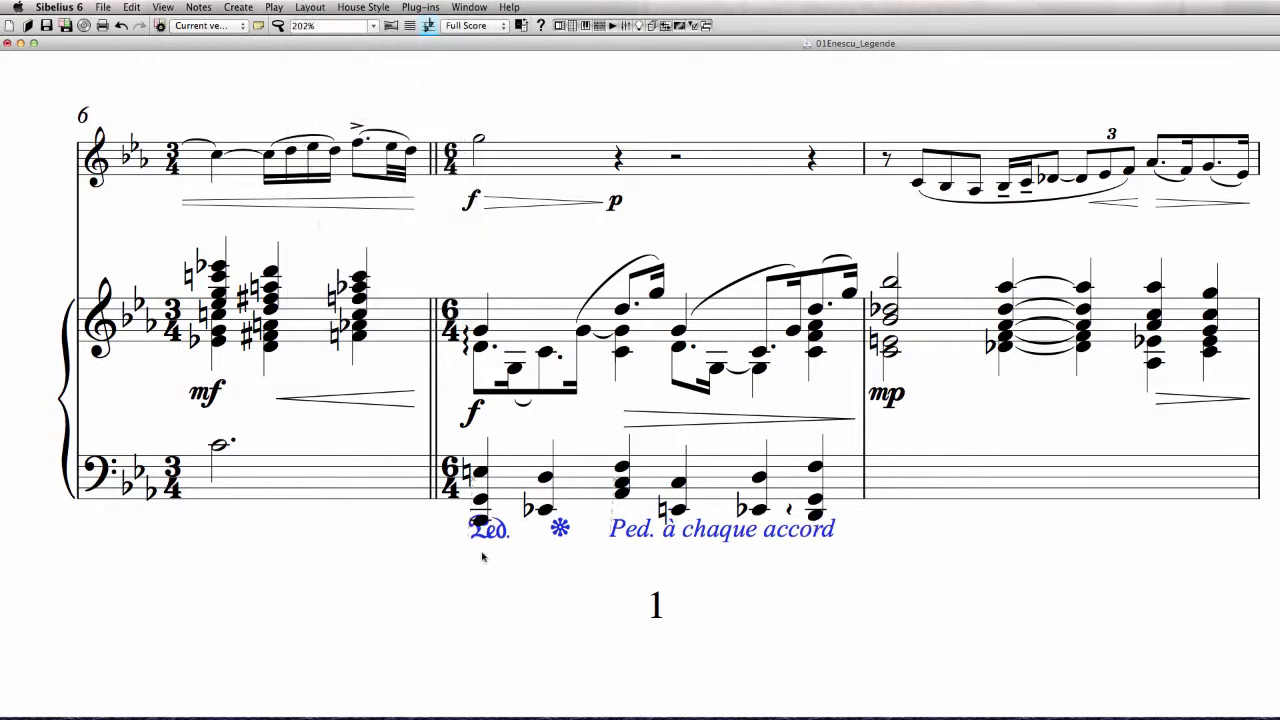
left_click_drag(629, 540, 661, 552)
left_click(846, 626)
Remove the "Ped." from the pedal text in bar 7, leaving "à chaque accord", and shift the text right
double_click(629, 553)
key("BackSpace")
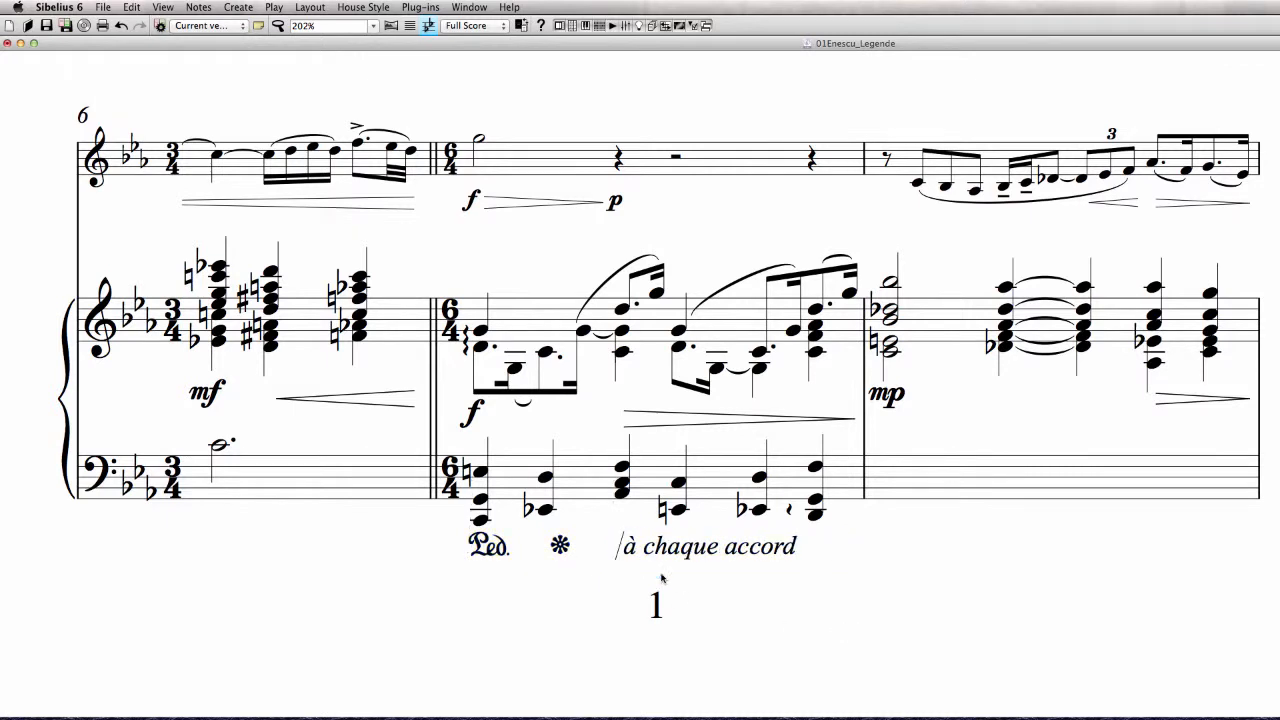
left_click(706, 591)
left_click_drag(619, 549, 635, 553)
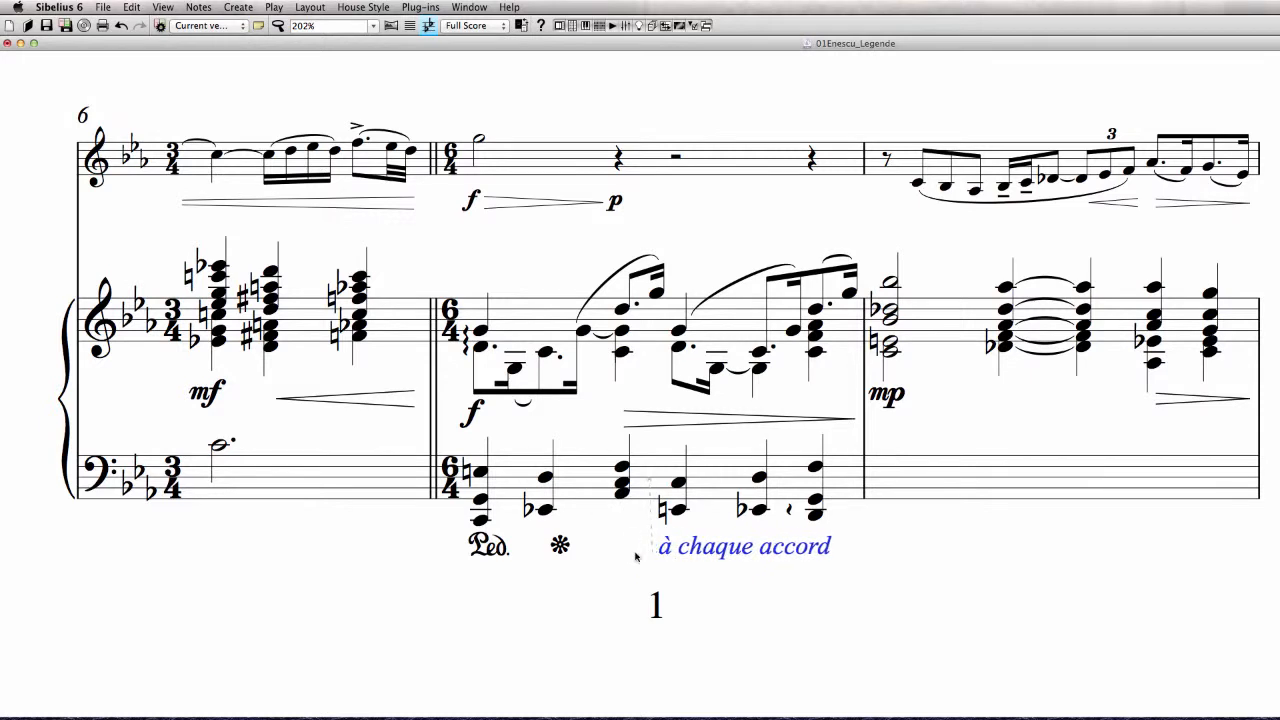
Add a Ped. symbol as expression text under the third bass chord of bar 7 and place it in line before "à chaque accord"
left_click(621, 485)
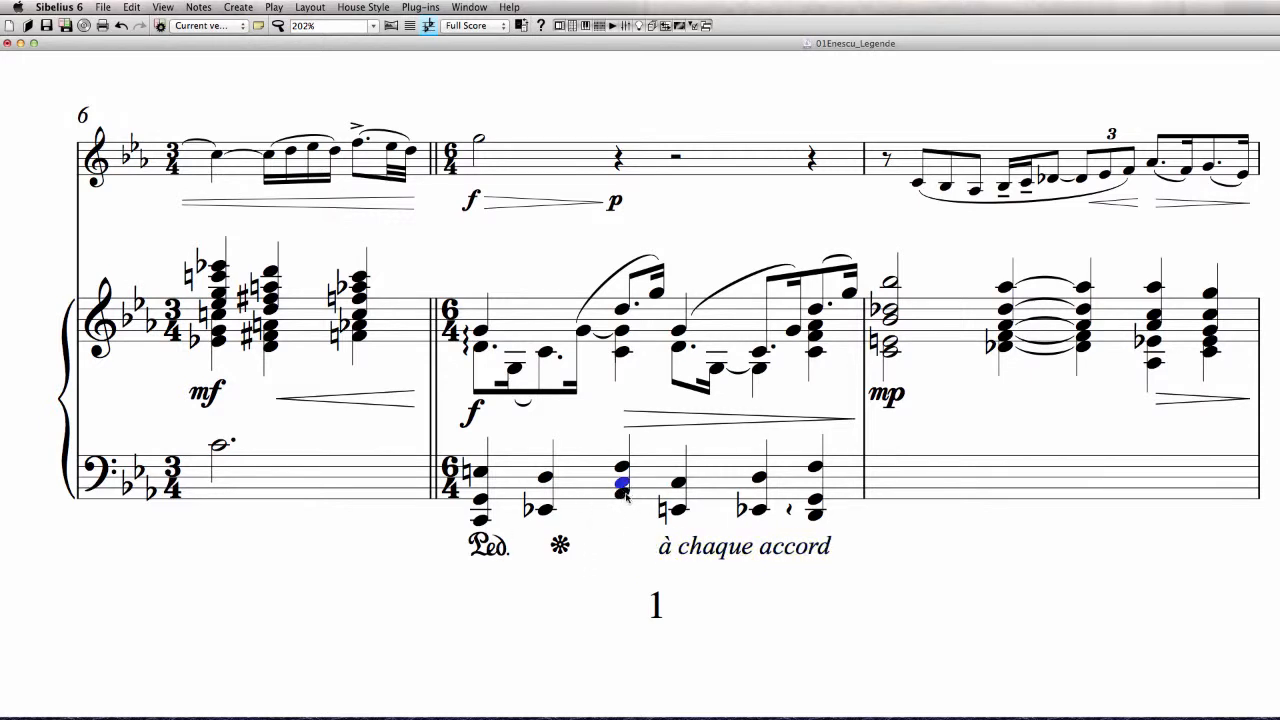
left_click(622, 492)
key("super+e")
right_click(619, 522)
mouse_move(638, 718)
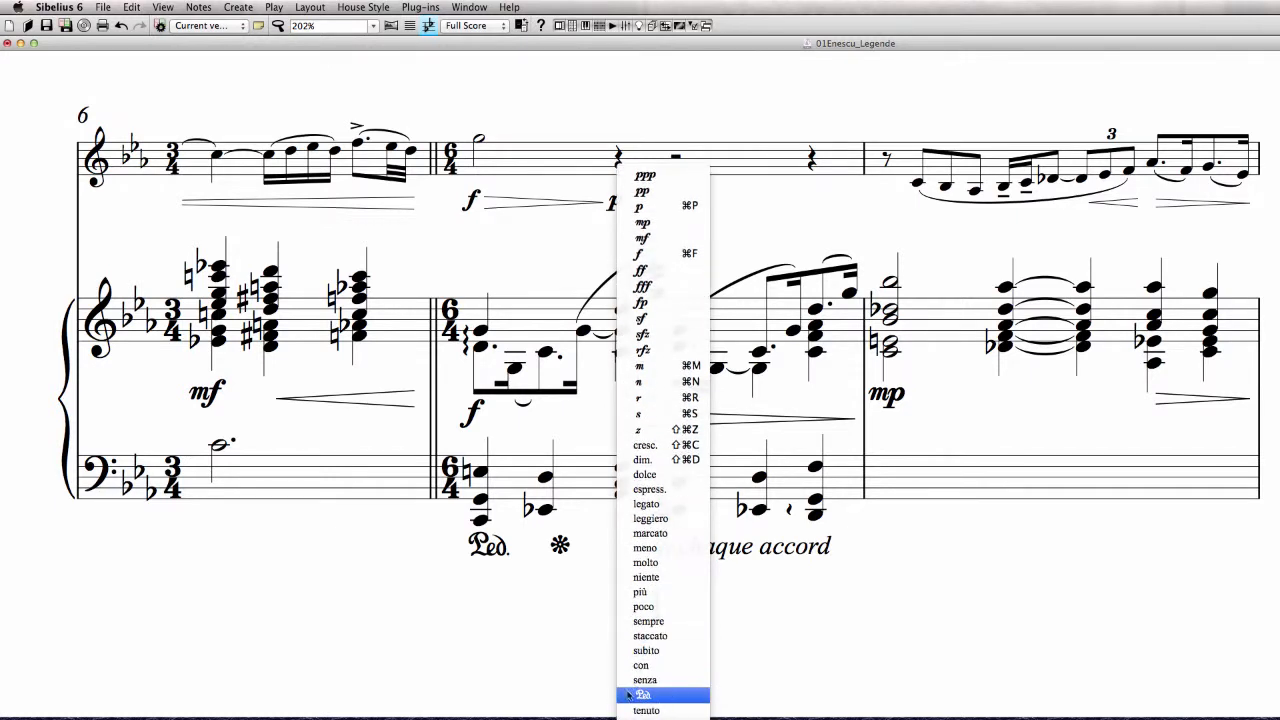
left_click(657, 693)
left_click_drag(624, 518, 620, 553)
left_click(859, 618)
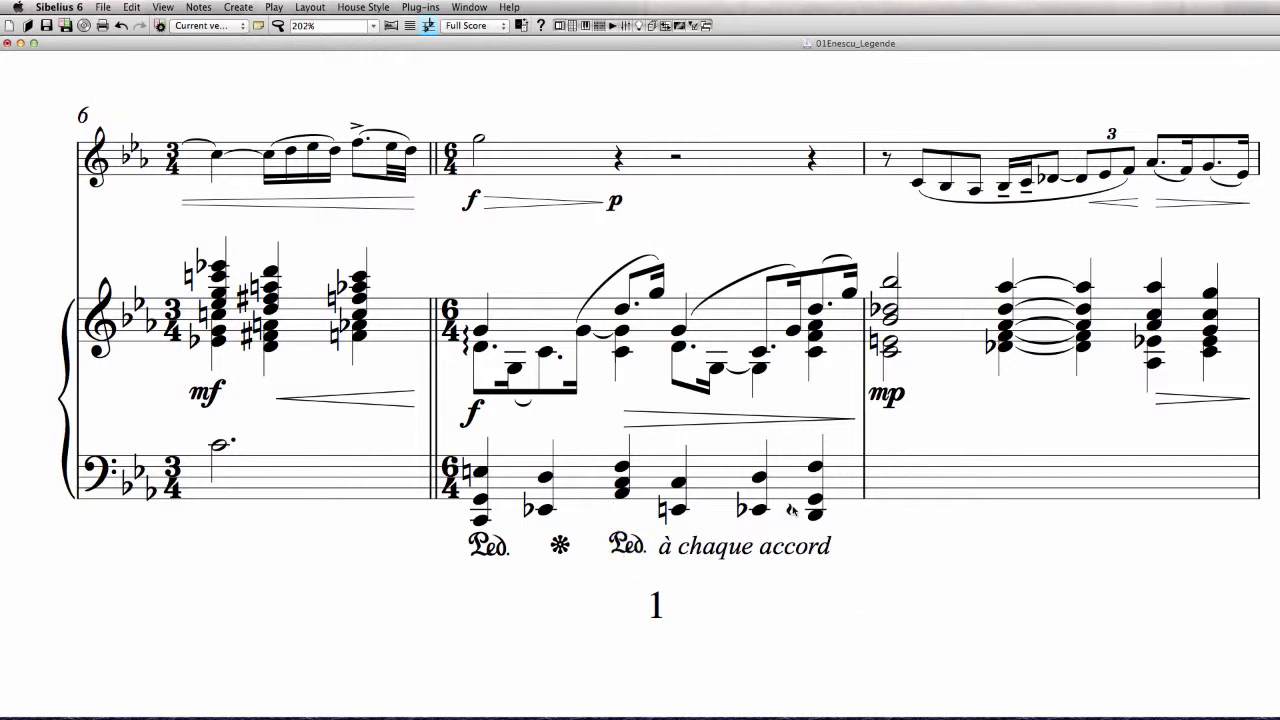
Shift the last chord of bar 7 slightly right, then extend its bass arpeggio line upward with Magnetic Layout off
left_click(818, 310)
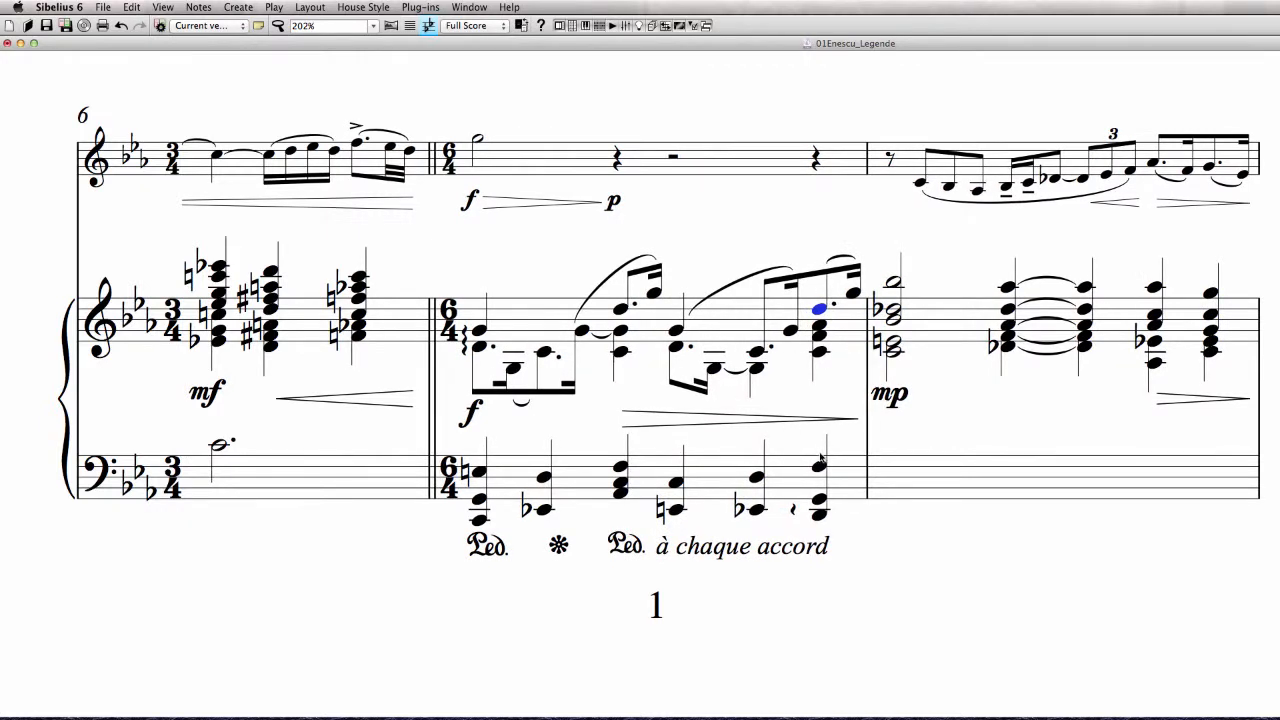
mouse_move(793, 506)
left_mouse_down()
mouse_move(801, 462)
mouse_move(795, 477)
left_mouse_up()
right_click(795, 477)
mouse_move(898, 588)
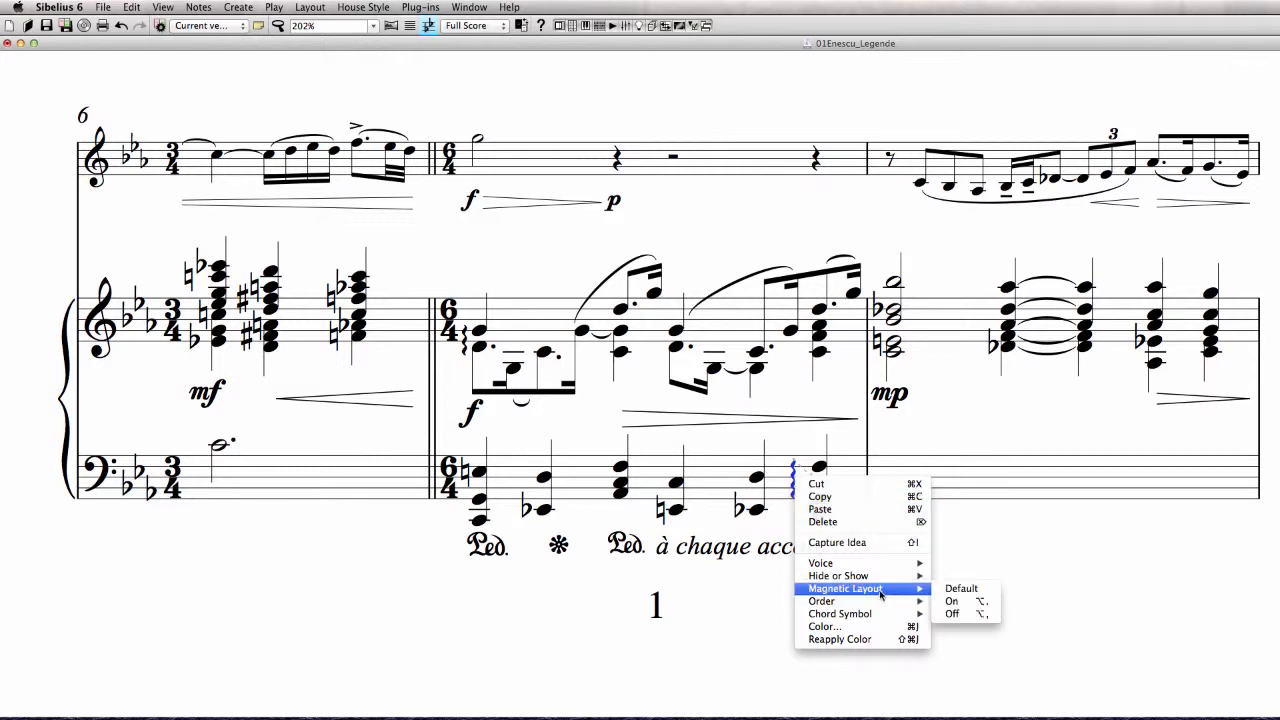
left_click(958, 613)
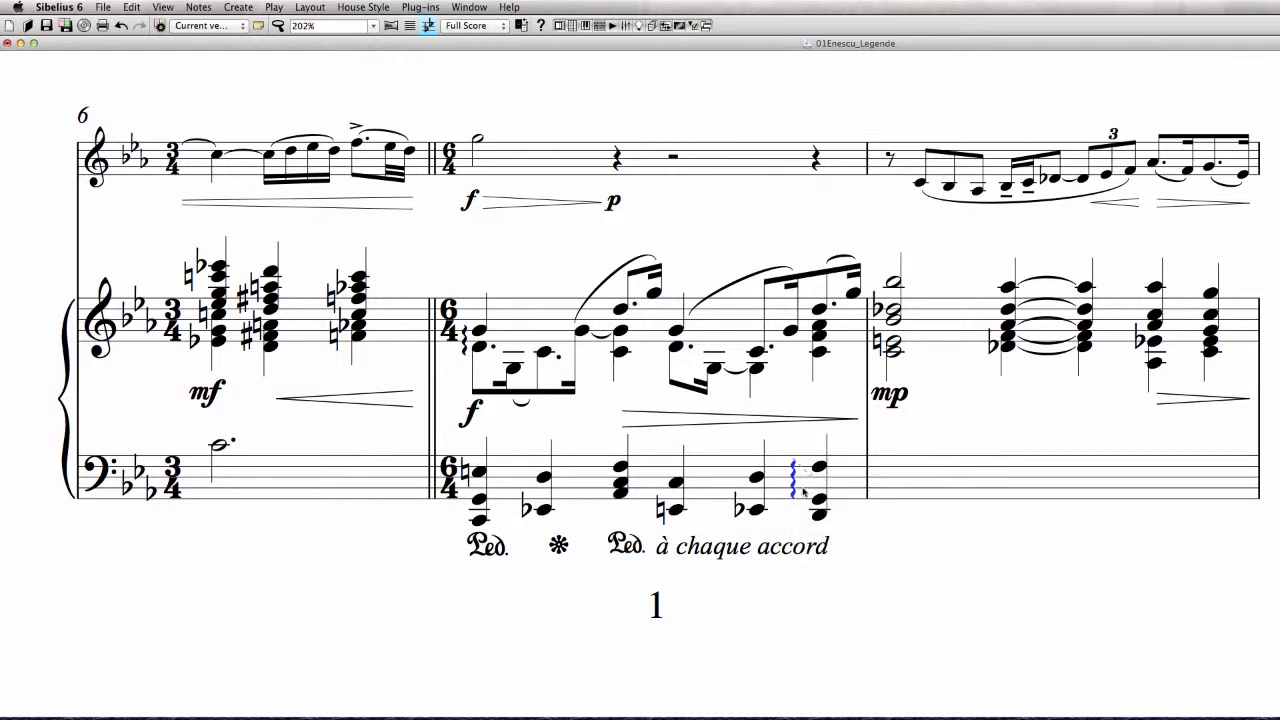
Extend the arpeggio line down past the lowest note of bar 7's last bass chord and nudge it slightly right
left_click_drag(805, 491, 809, 518)
key("Right")
key("Right")
key("Right")
key("Escape")
Save the score
left_click_drag(948, 236, 896, 249)
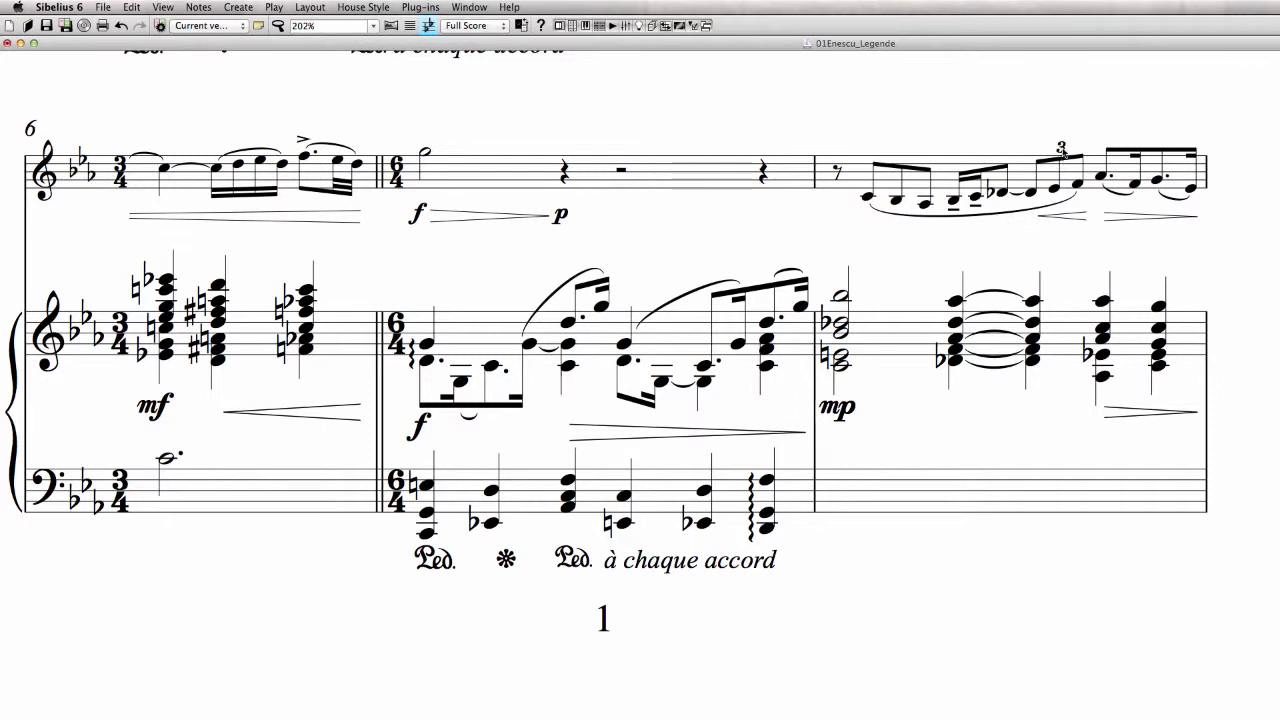
left_click(1061, 148)
left_click(131, 7)
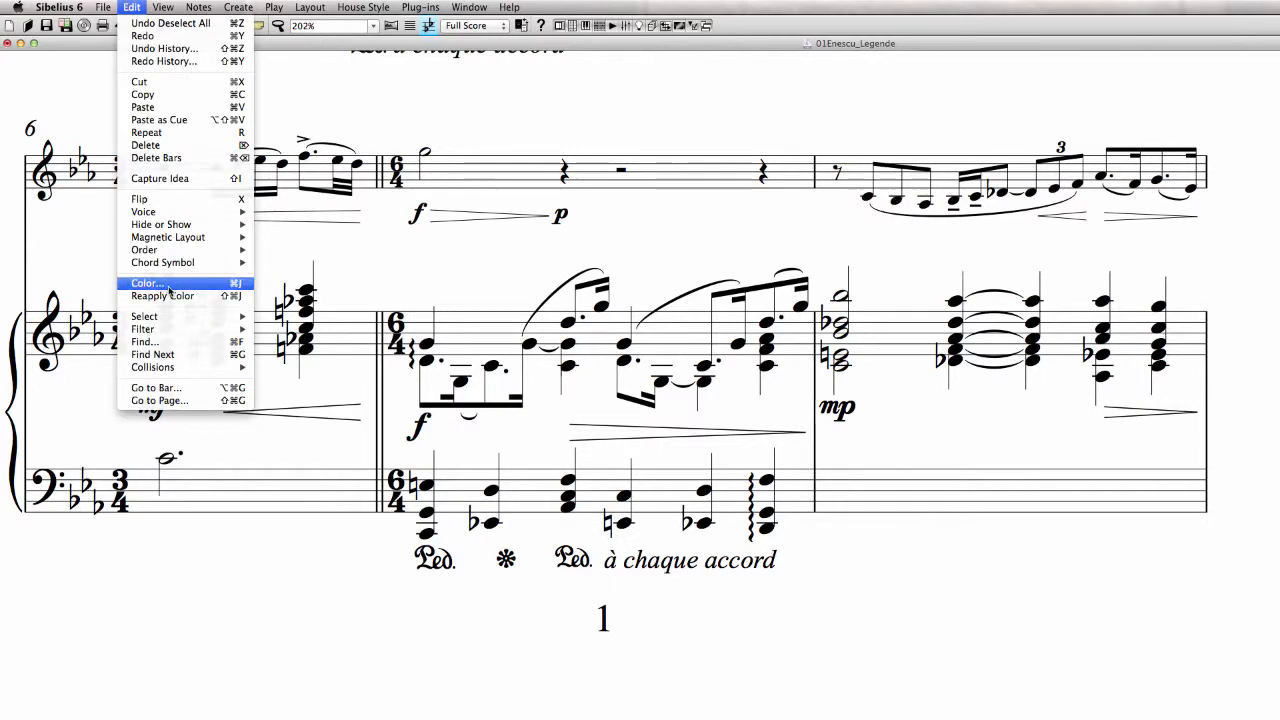
mouse_move(103, 7)
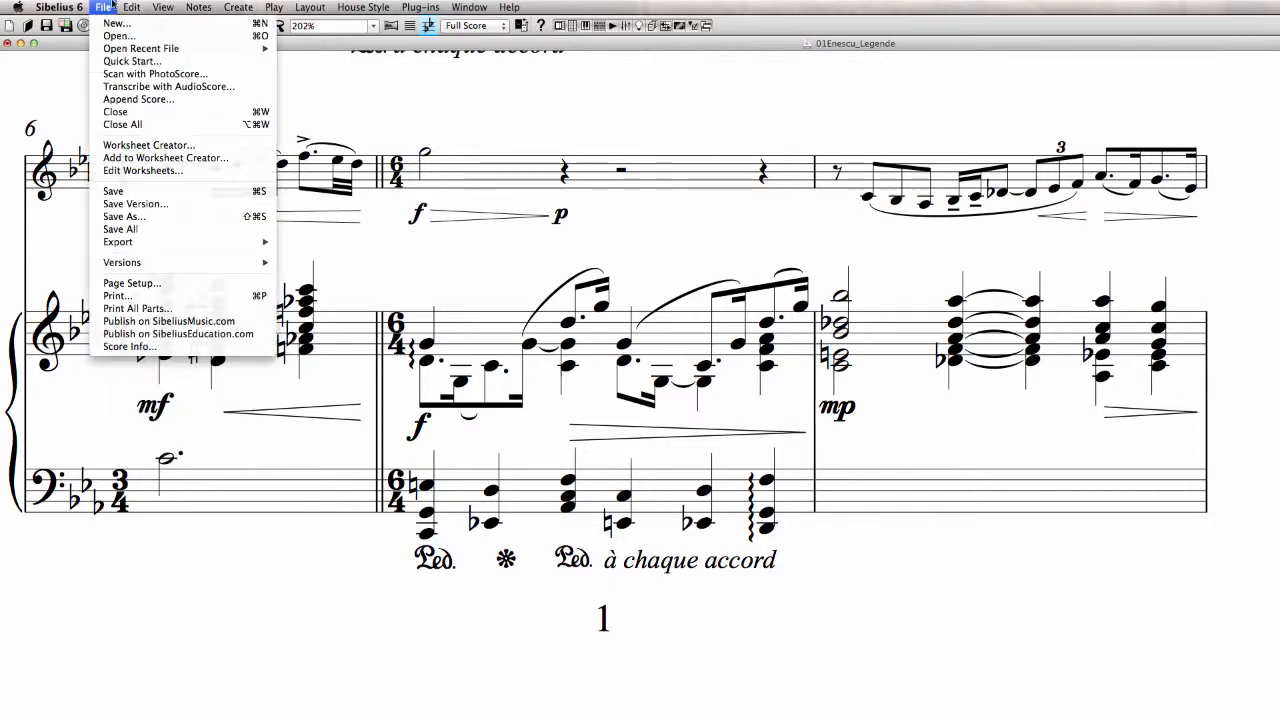
left_click(115, 191)
Filter the dynamics in trumpet bars 9 and 10 and align the mp and its hairpin in a row
left_click_drag(1274, 630, 0, 719)
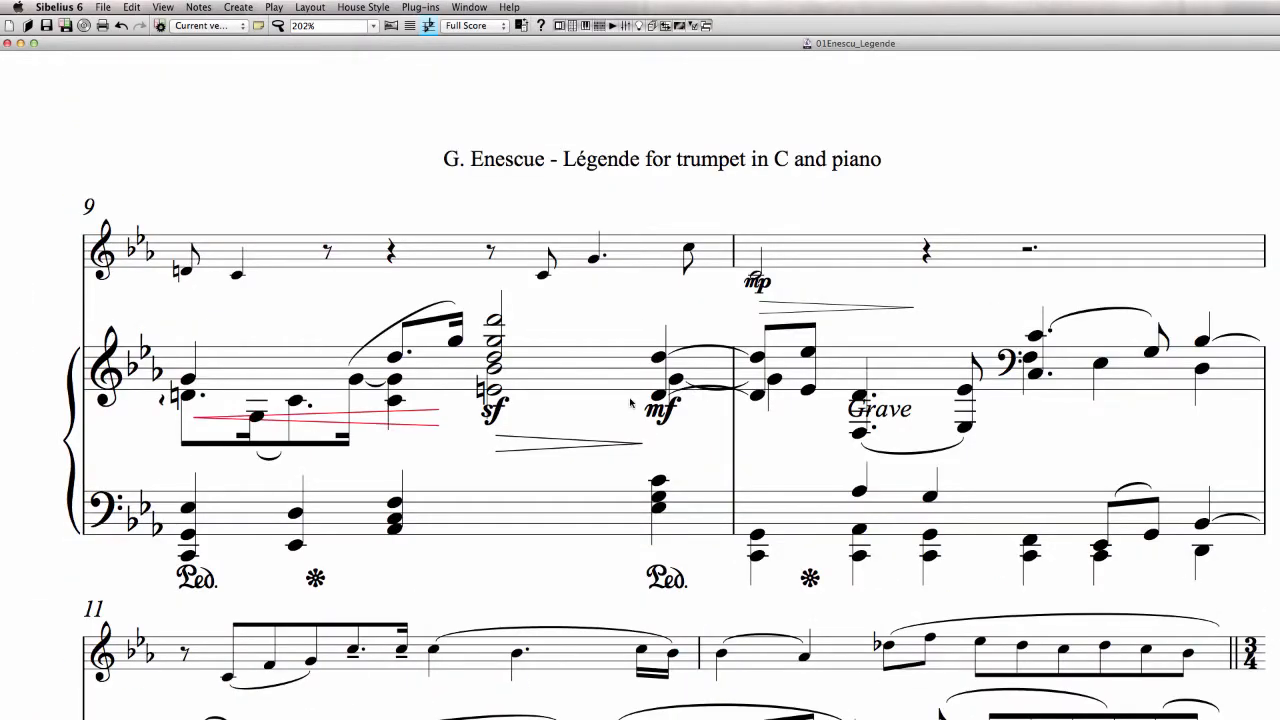
left_click_drag(512, 198, 512, 117)
left_click_drag(905, 286, 905, 330)
double_click(842, 182)
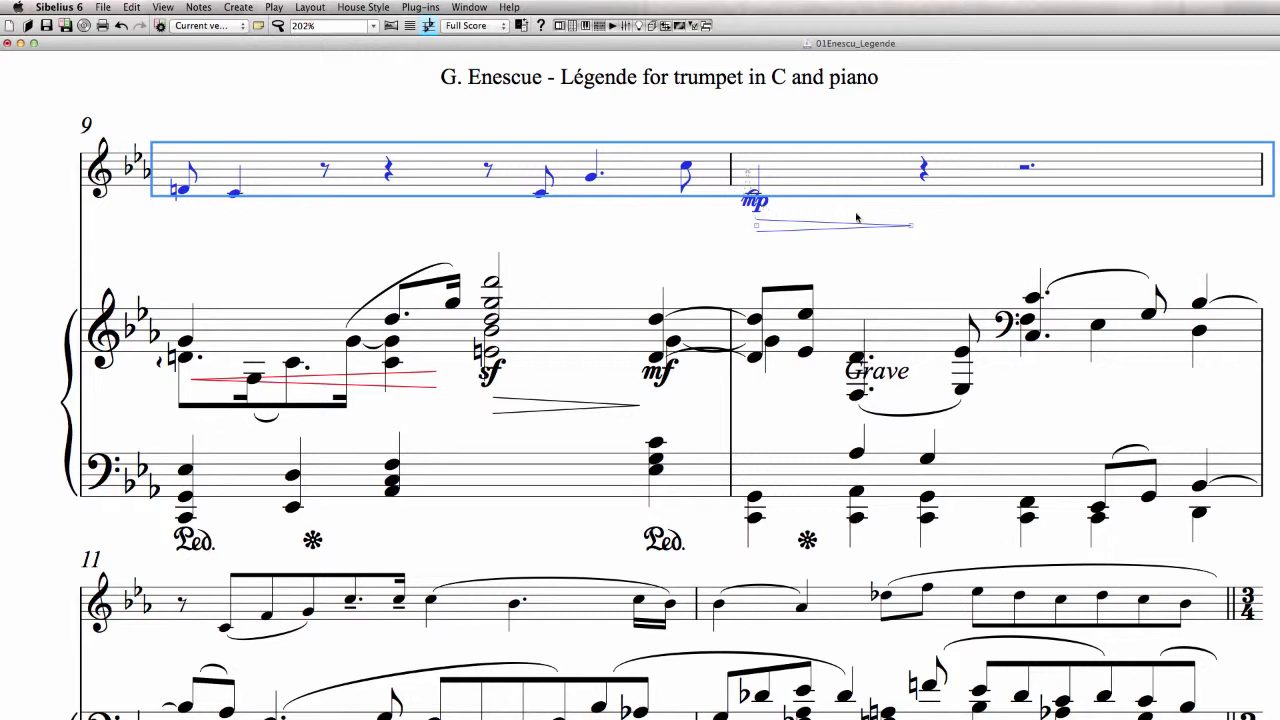
left_click(920, 262)
double_click(848, 187)
left_click(131, 7)
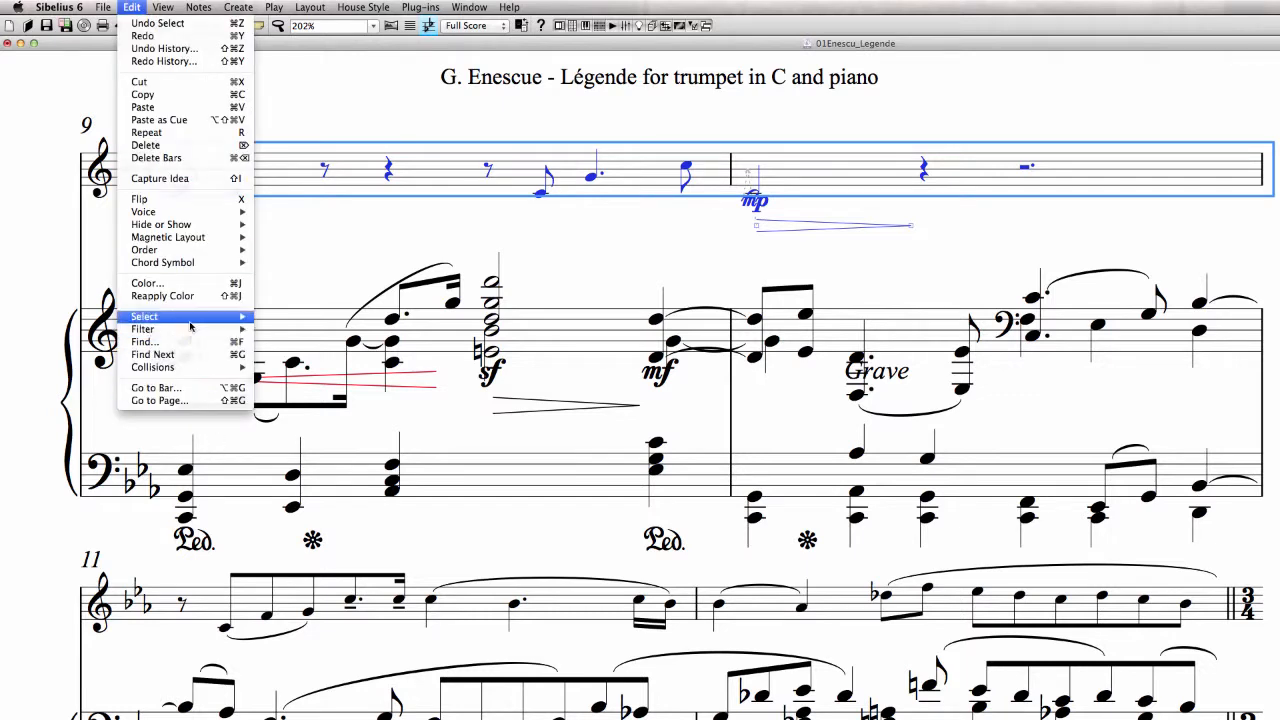
mouse_move(192, 329)
left_click(321, 390)
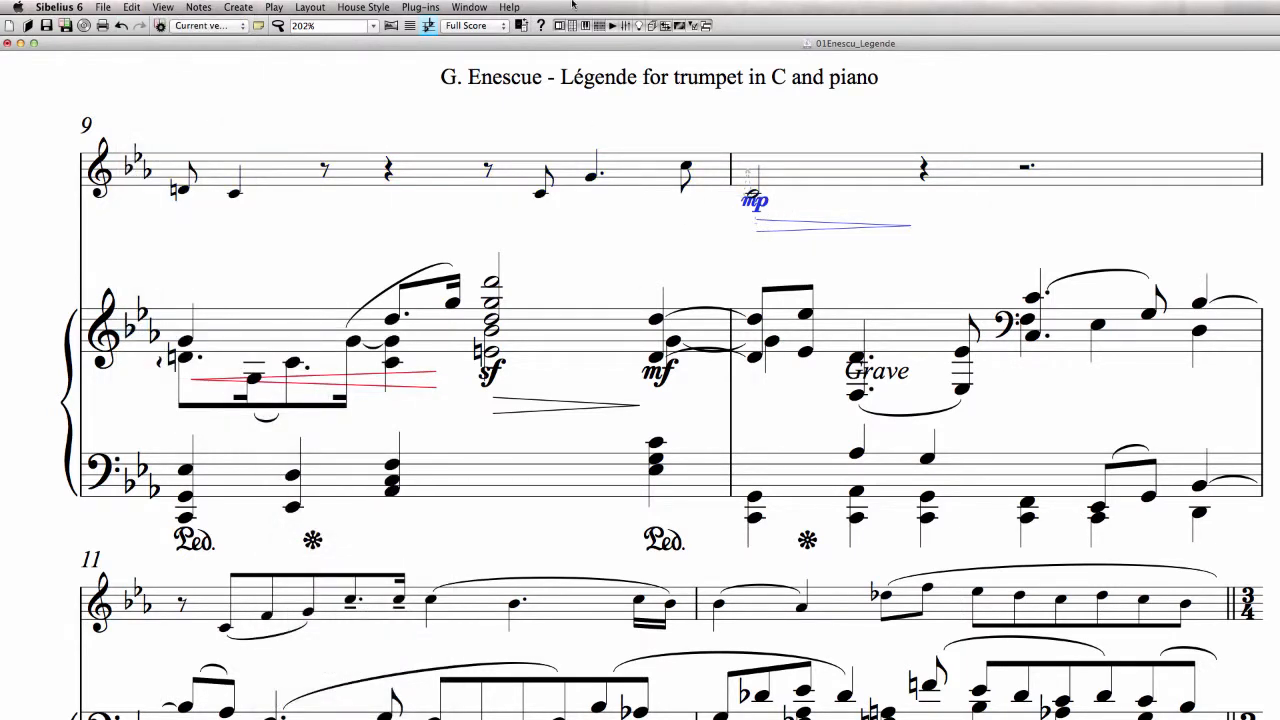
left_click(312, 7)
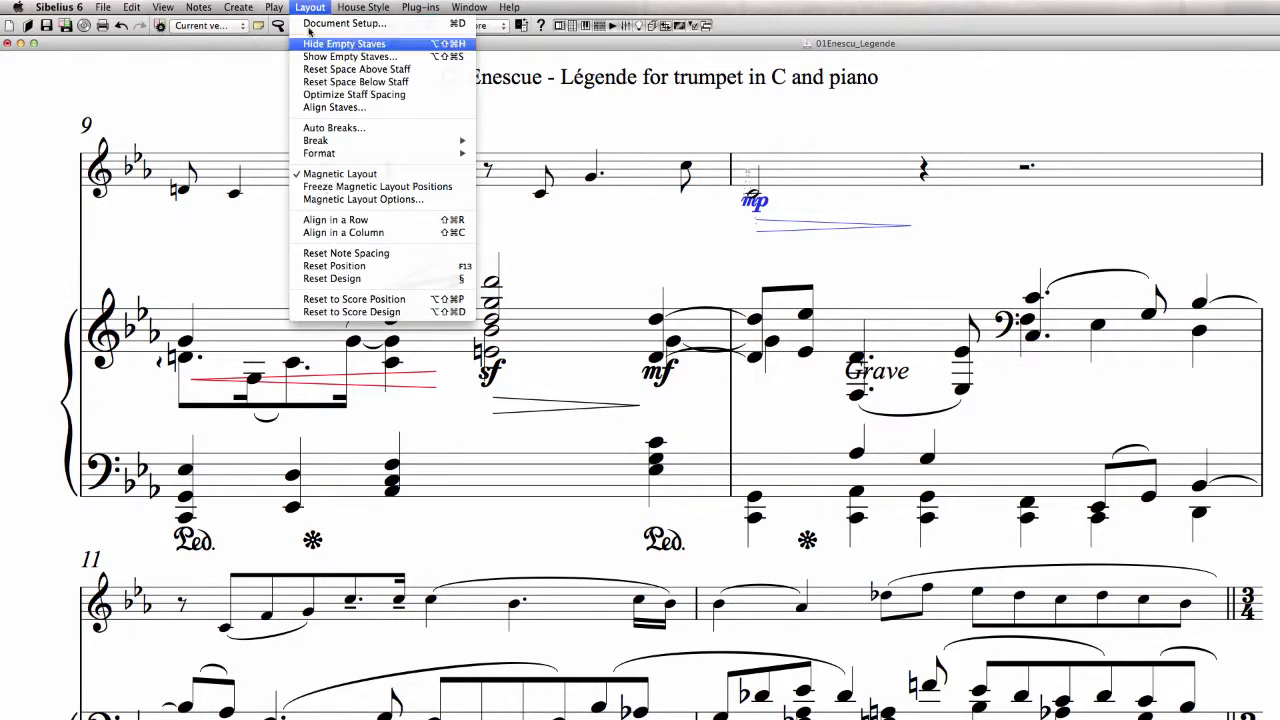
left_click(343, 221)
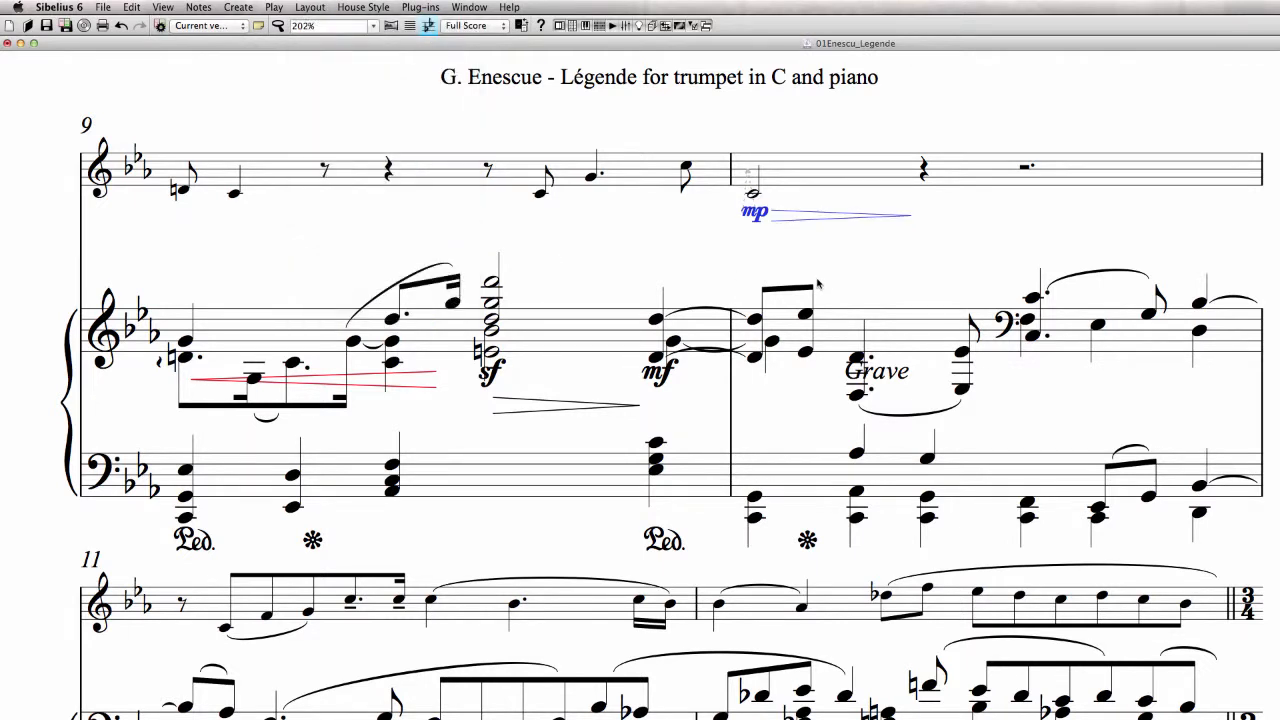
left_click(770, 239)
left_click(758, 213)
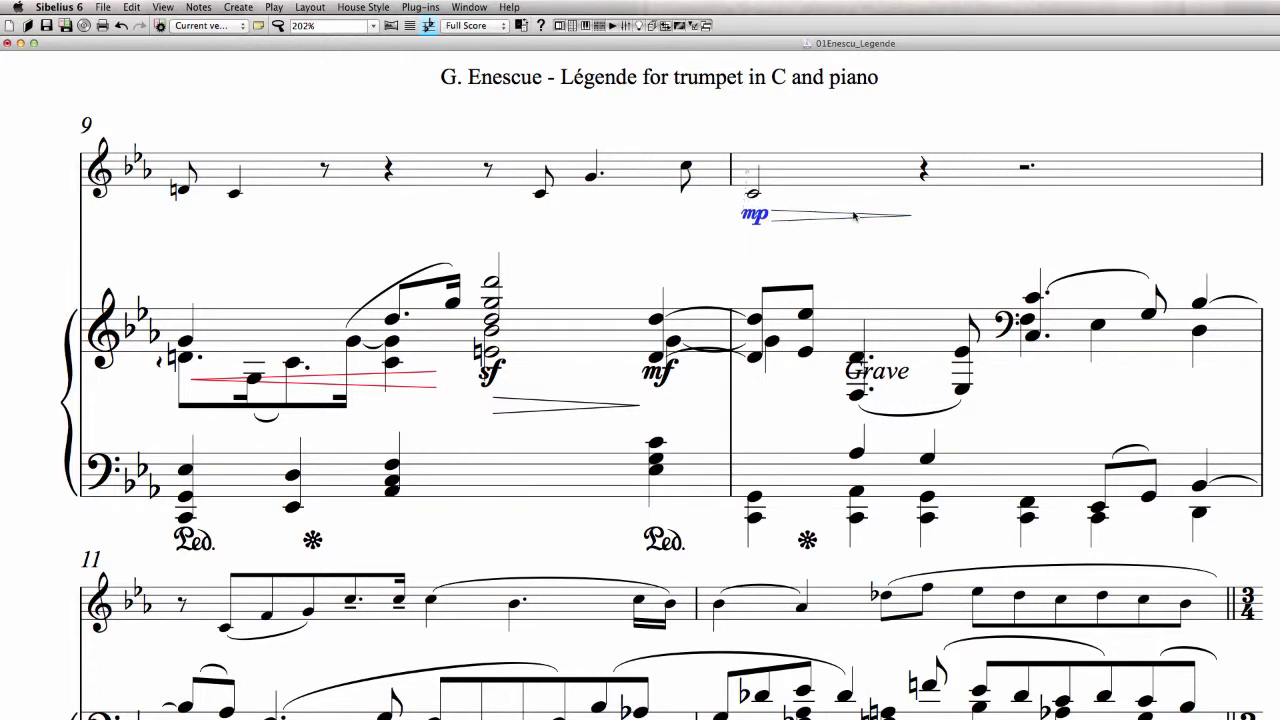
left_click(910, 216)
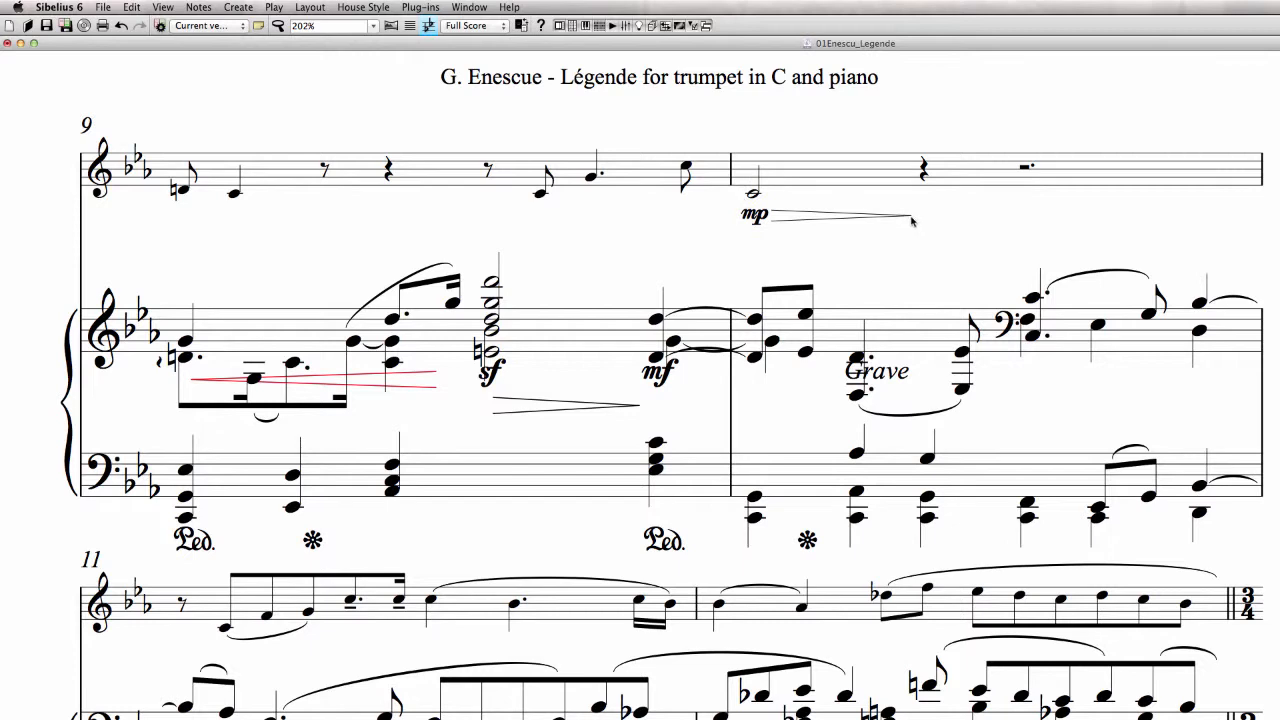
left_click(757, 217)
Turn off Magnetic Layout for the arpeggio line at the start of piano bar 9 and stretch it over the first chord, close before its natural sign
left_click_drag(877, 266, 891, 206)
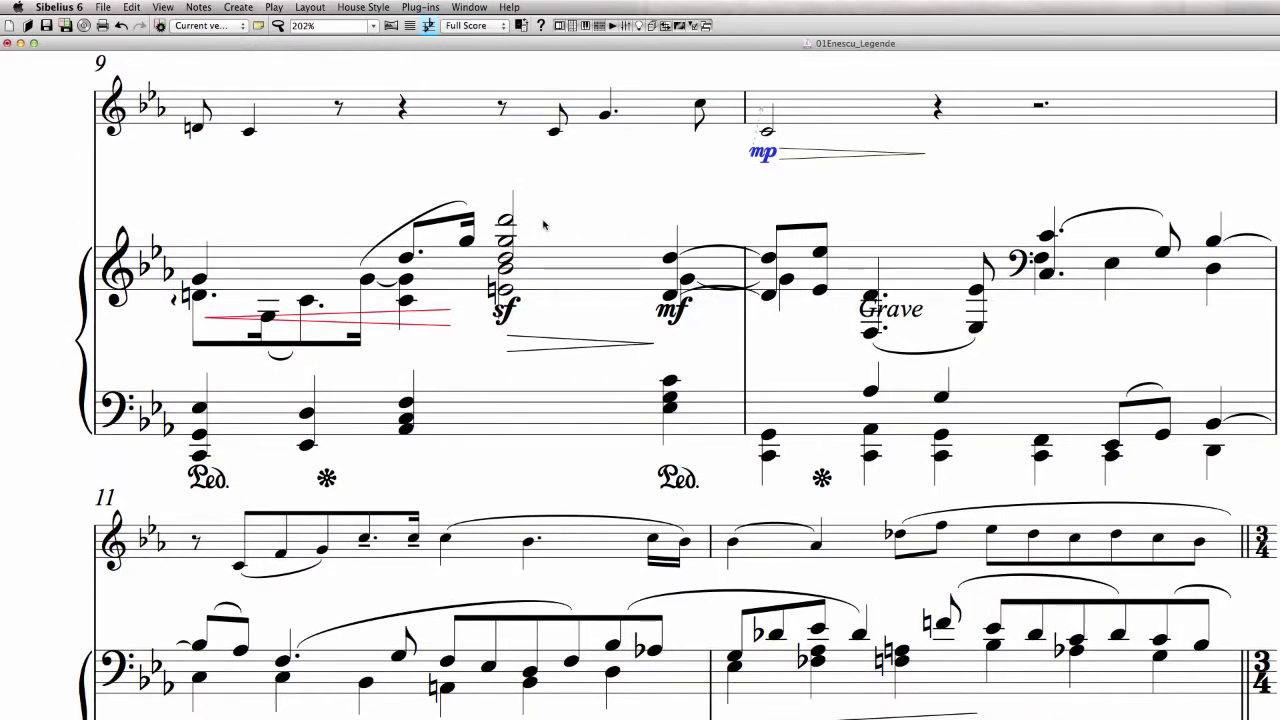
left_click_drag(580, 209, 570, 180)
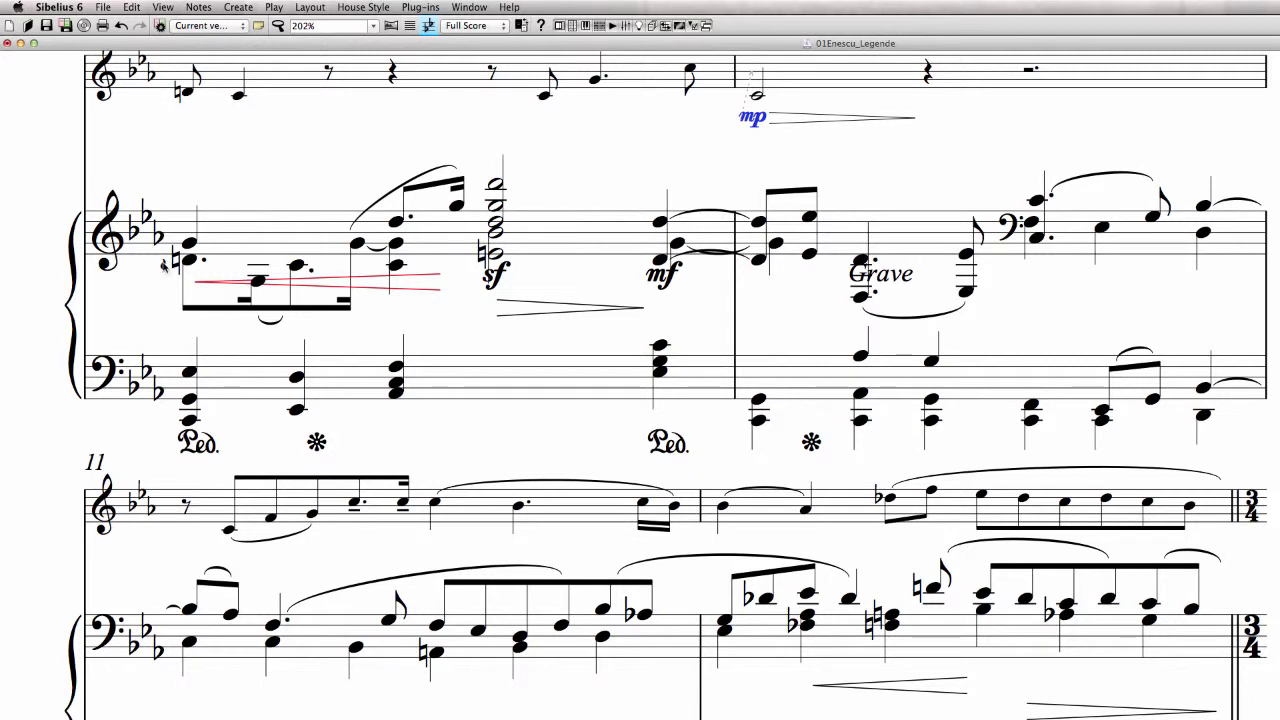
left_click(158, 268)
right_click(163, 268)
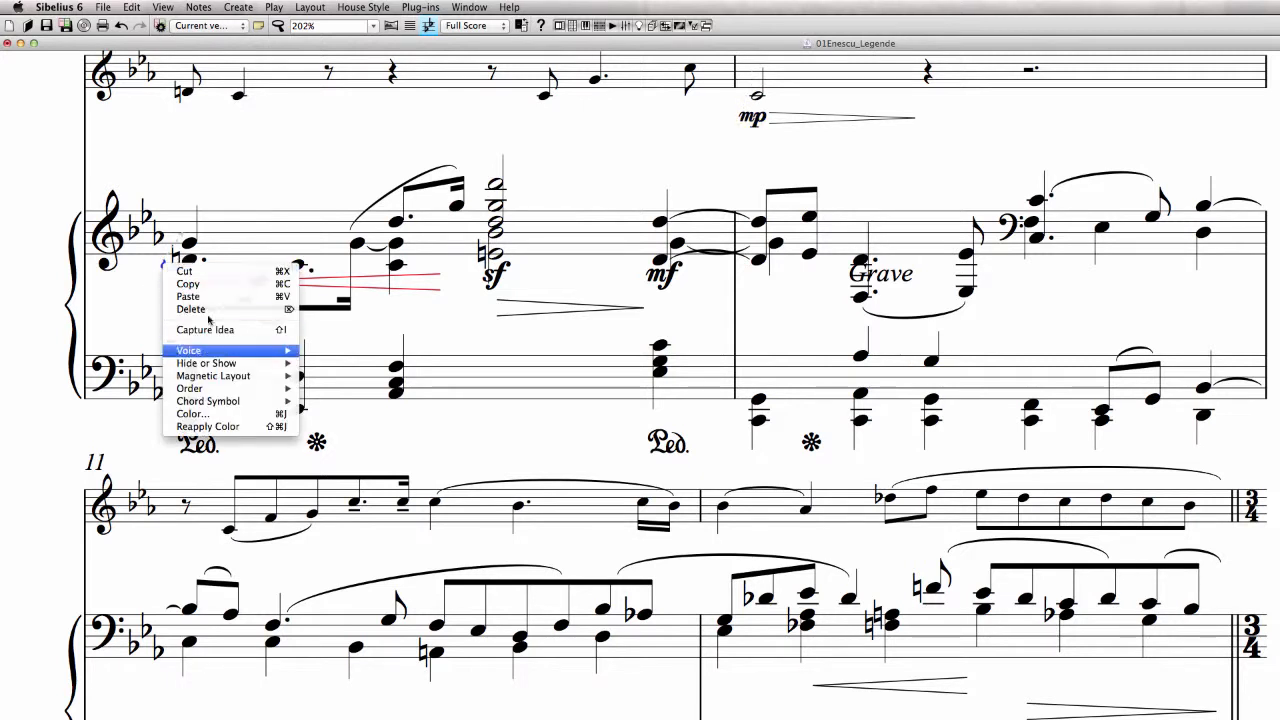
mouse_move(260, 376)
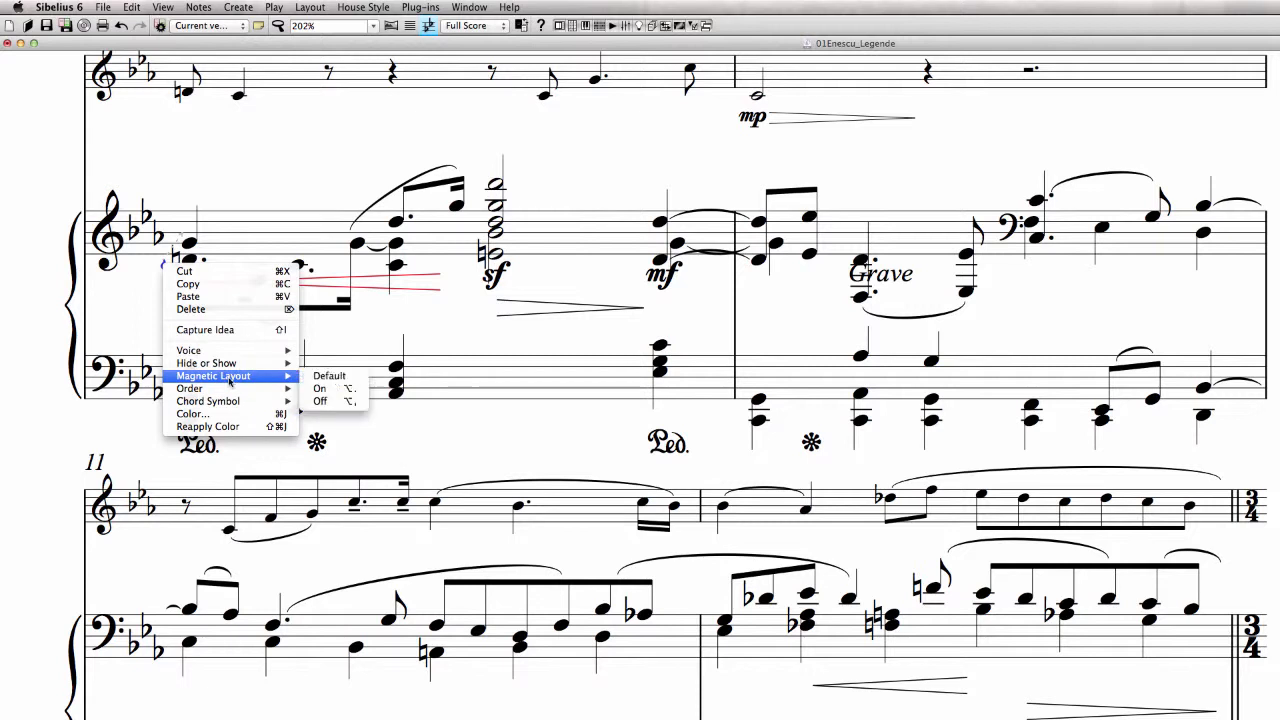
left_click(354, 401)
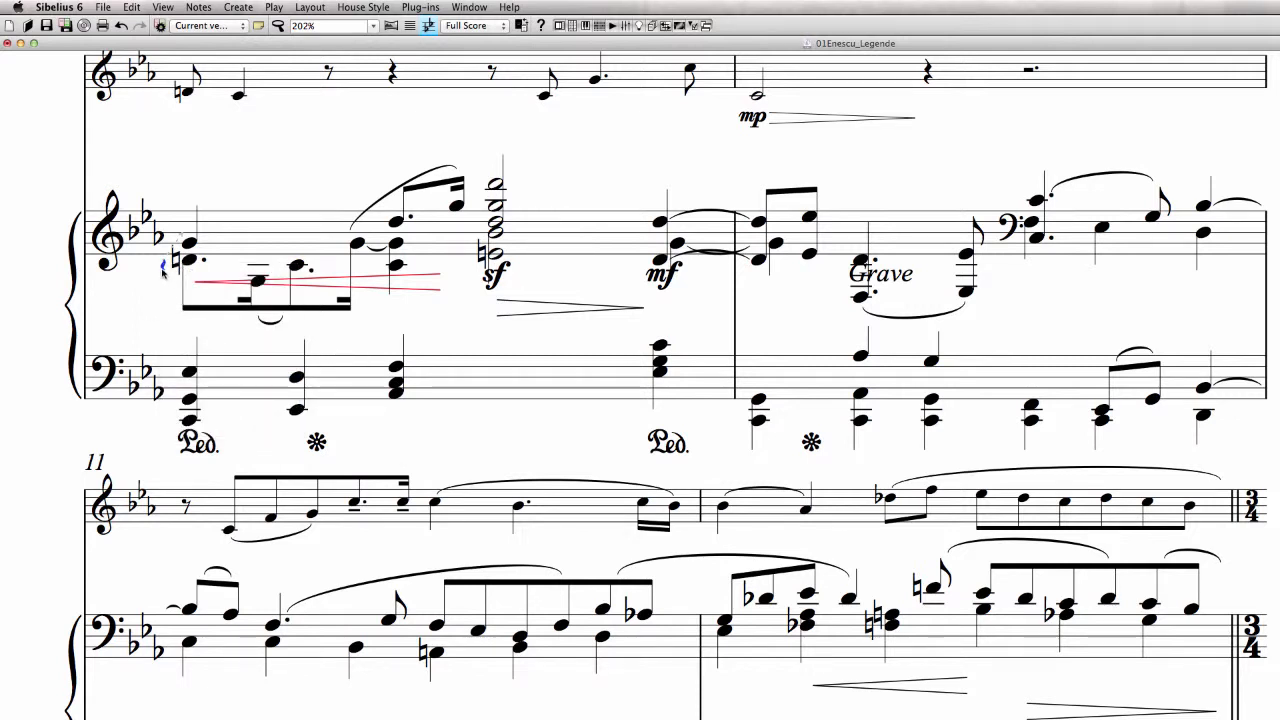
left_click_drag(166, 293, 168, 257)
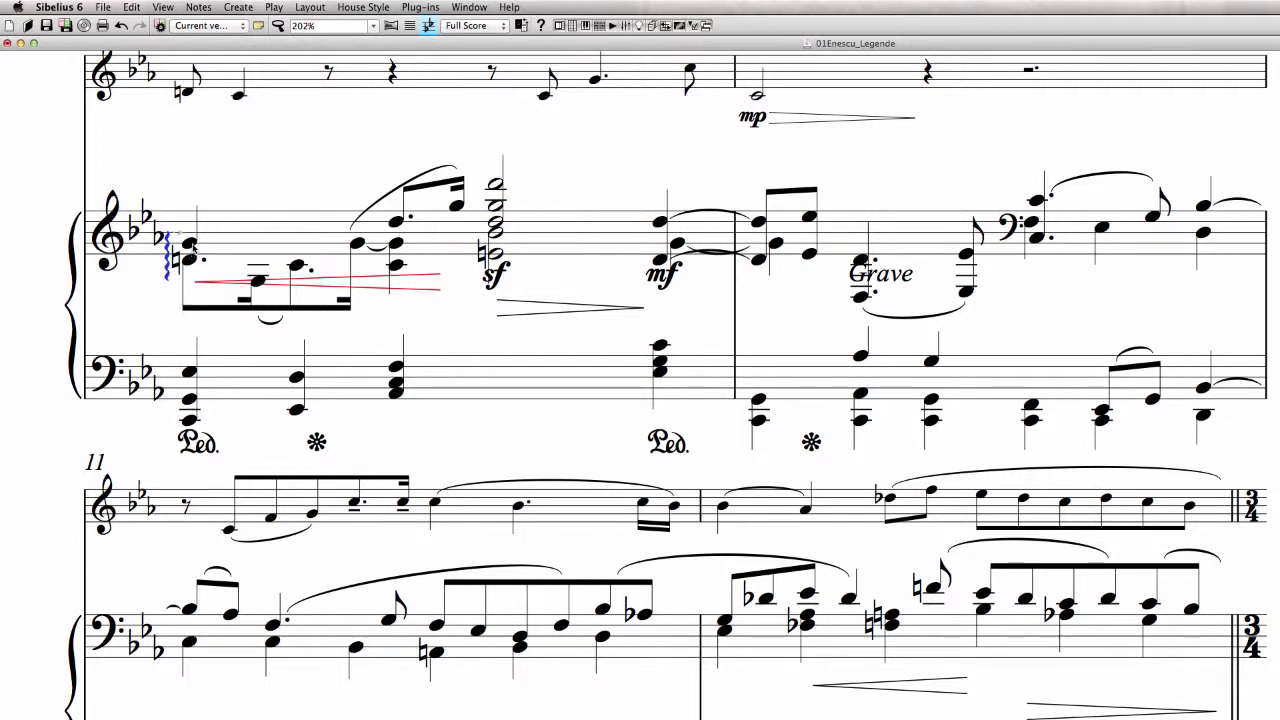
left_click_drag(168, 257, 168, 261)
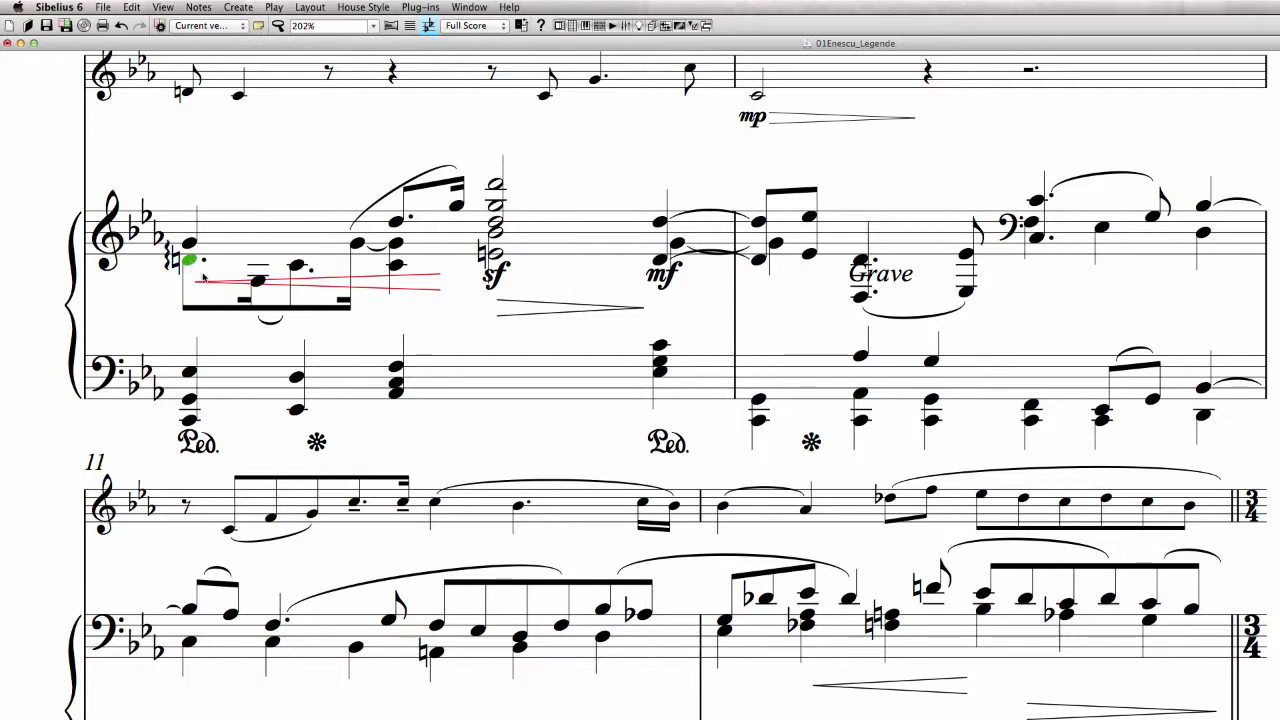
Shift the first notes of bar 9 slightly right to widen the gap between the key signature and the arpeggio line
key("shift+alt+Right")
key("shift+alt+Right")
key("shift+alt+Right")
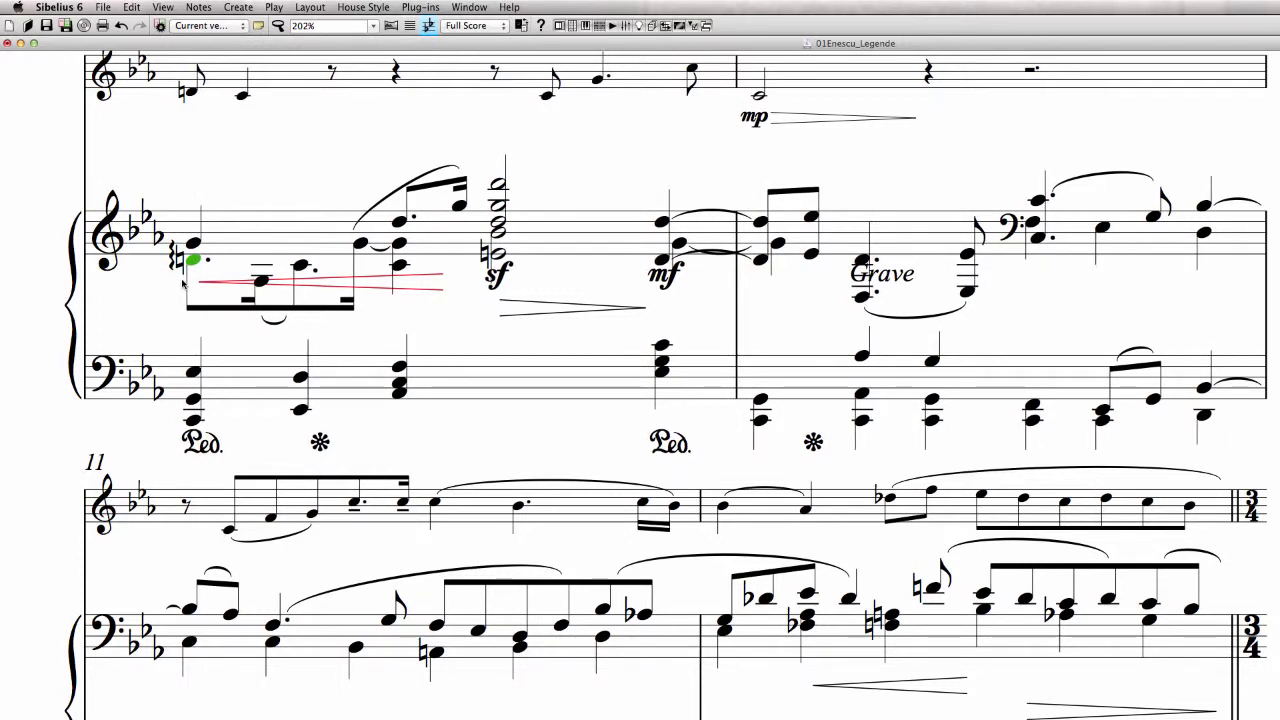
key("shift+alt+Right")
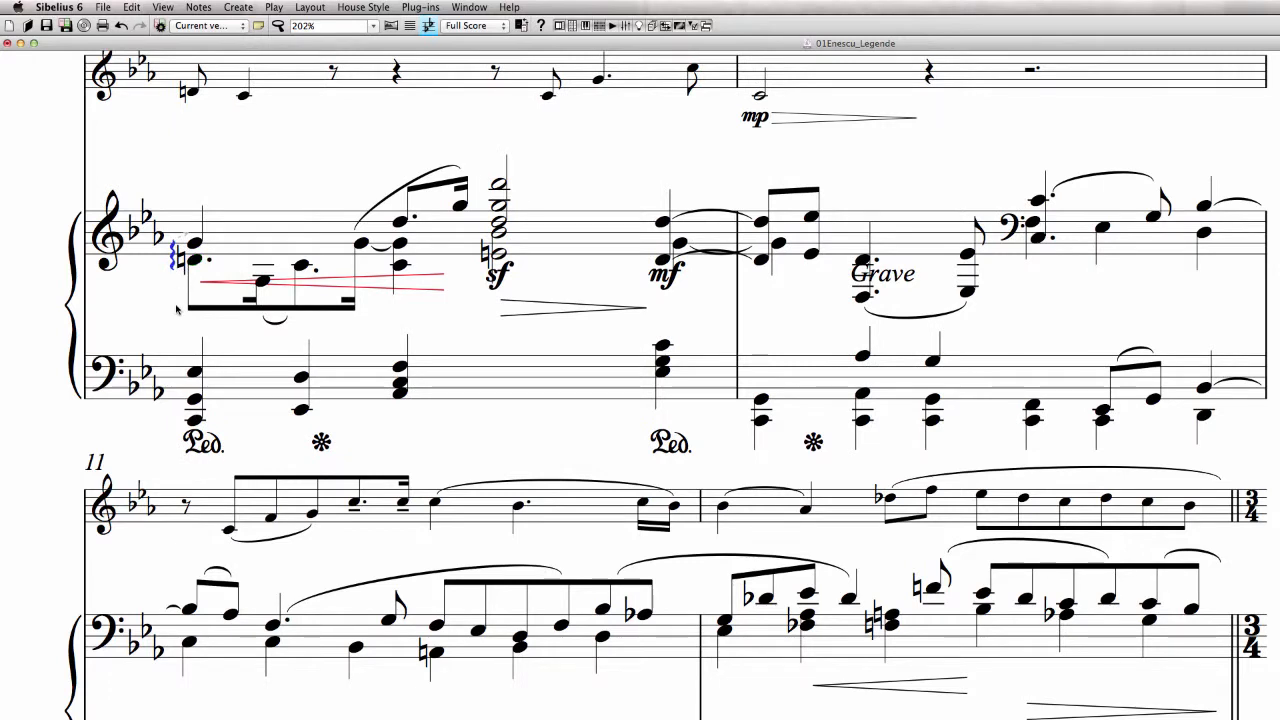
left_click(239, 346)
left_click_drag(525, 331, 519, 338)
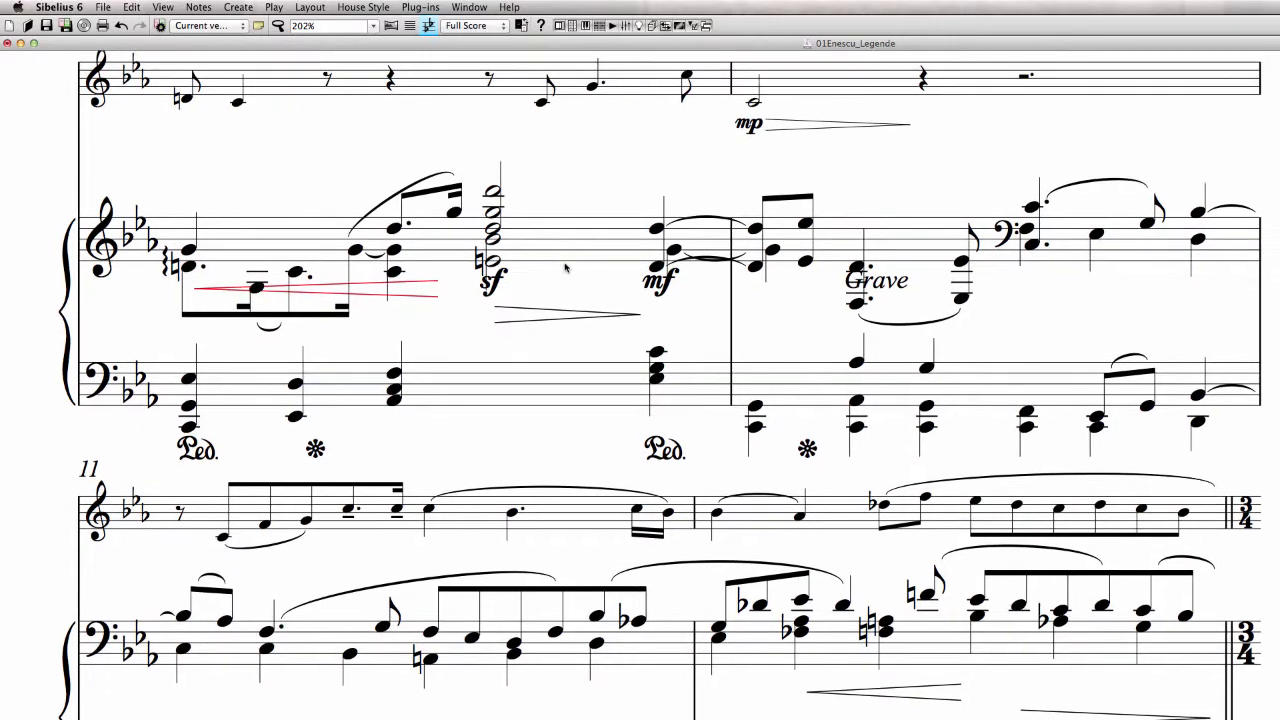
Move the Grave expression text in bar 10 above the piano's upper staff
left_click(894, 290)
left_click_drag(894, 290, 901, 208)
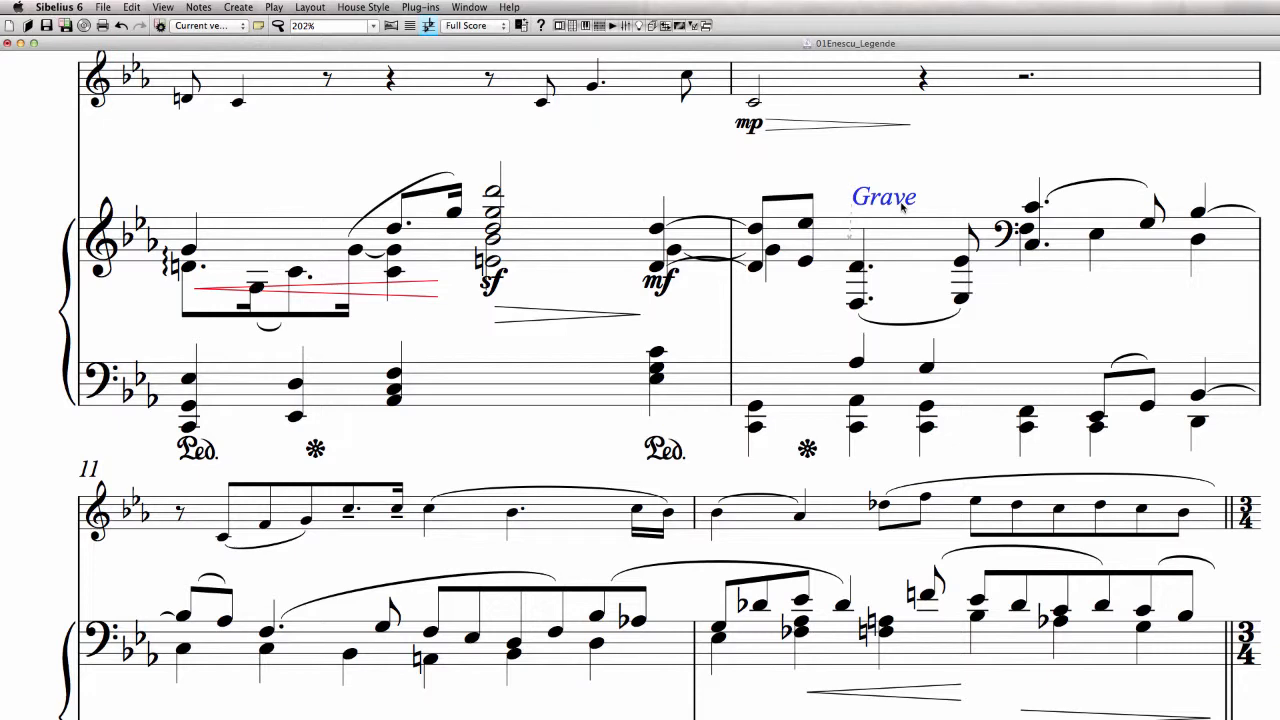
left_click_drag(950, 174, 862, 187)
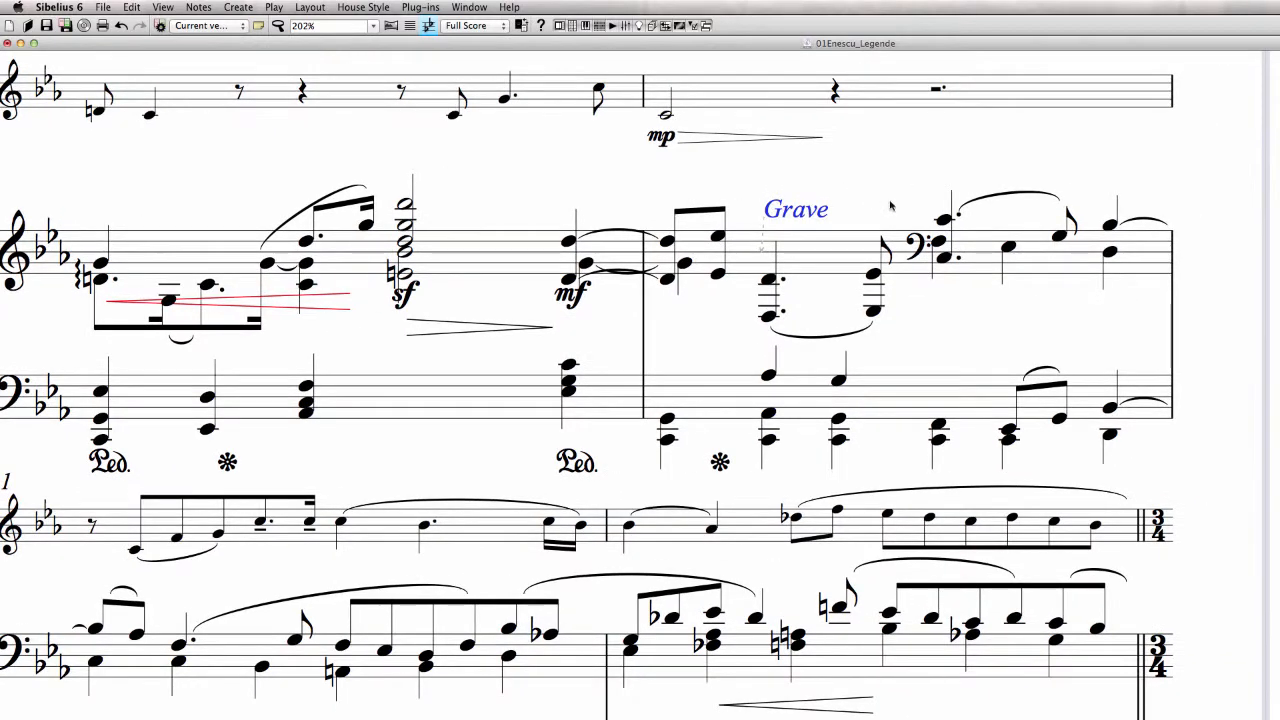
left_click_drag(921, 199, 859, 209)
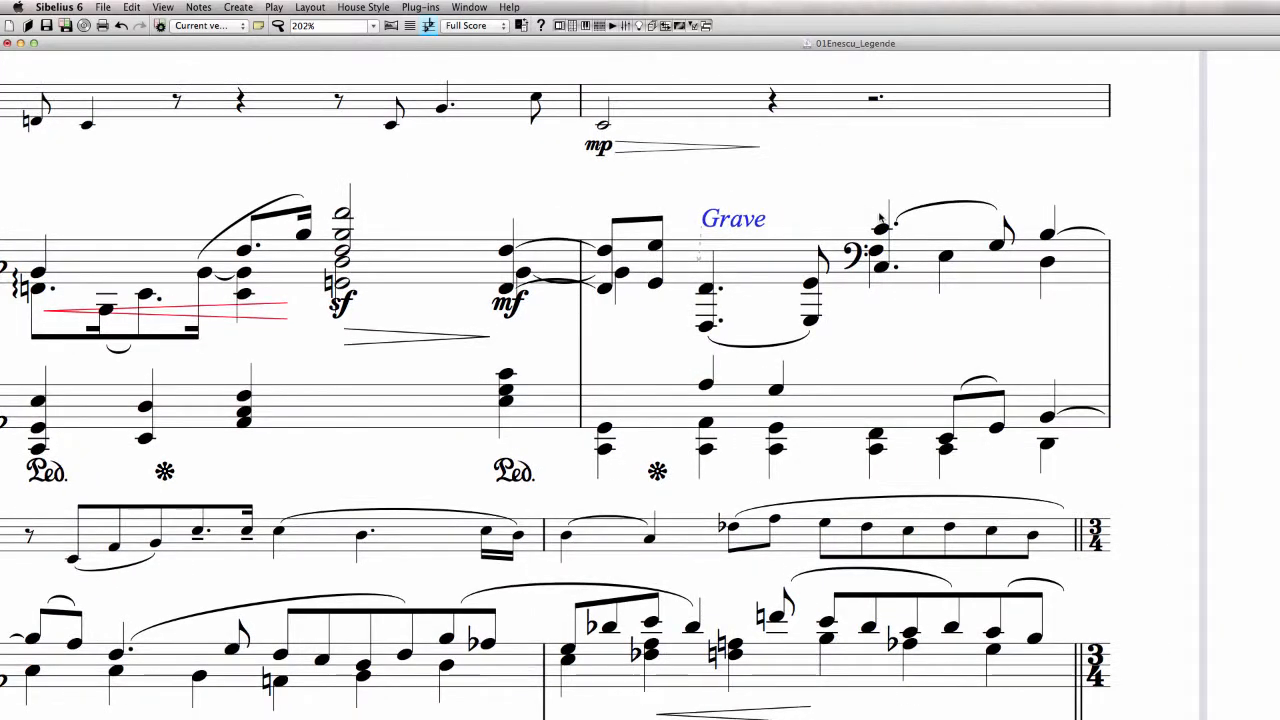
Show the text properties of Grave and try to change its text style from Expression
left_click(474, 7)
left_click(530, 258)
left_click_drag(1127, 150, 918, 148)
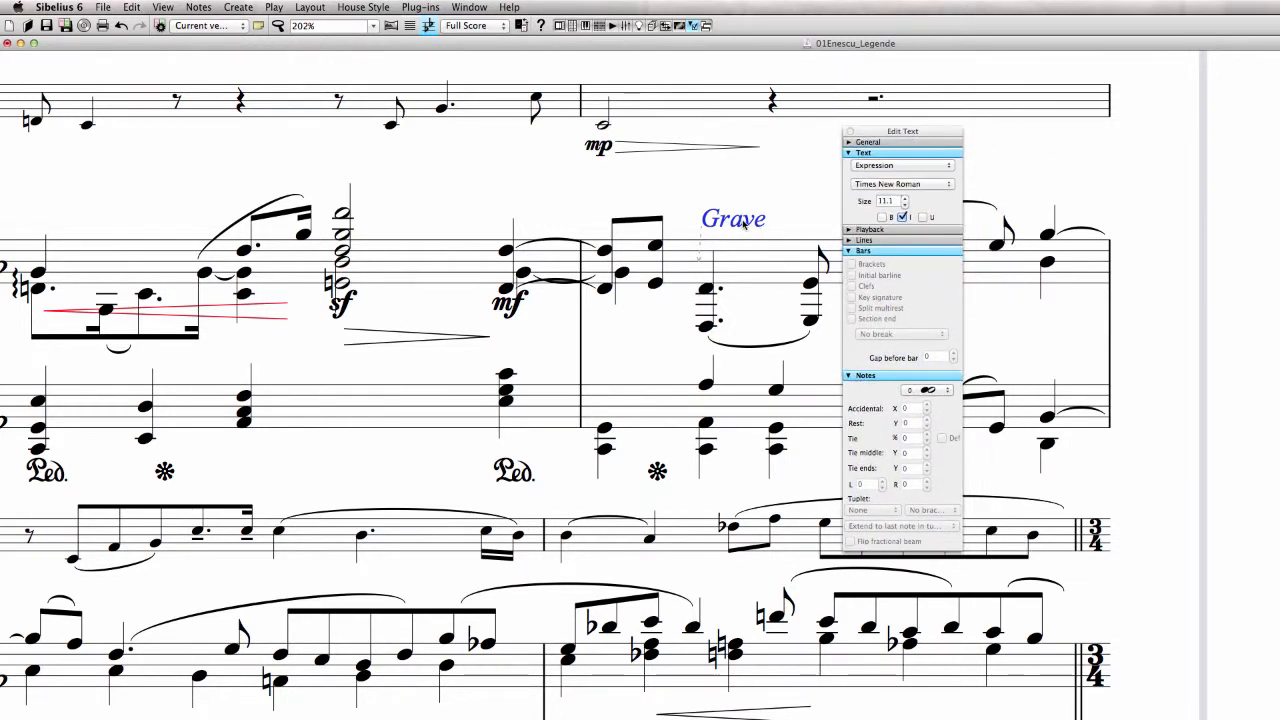
left_click(918, 168)
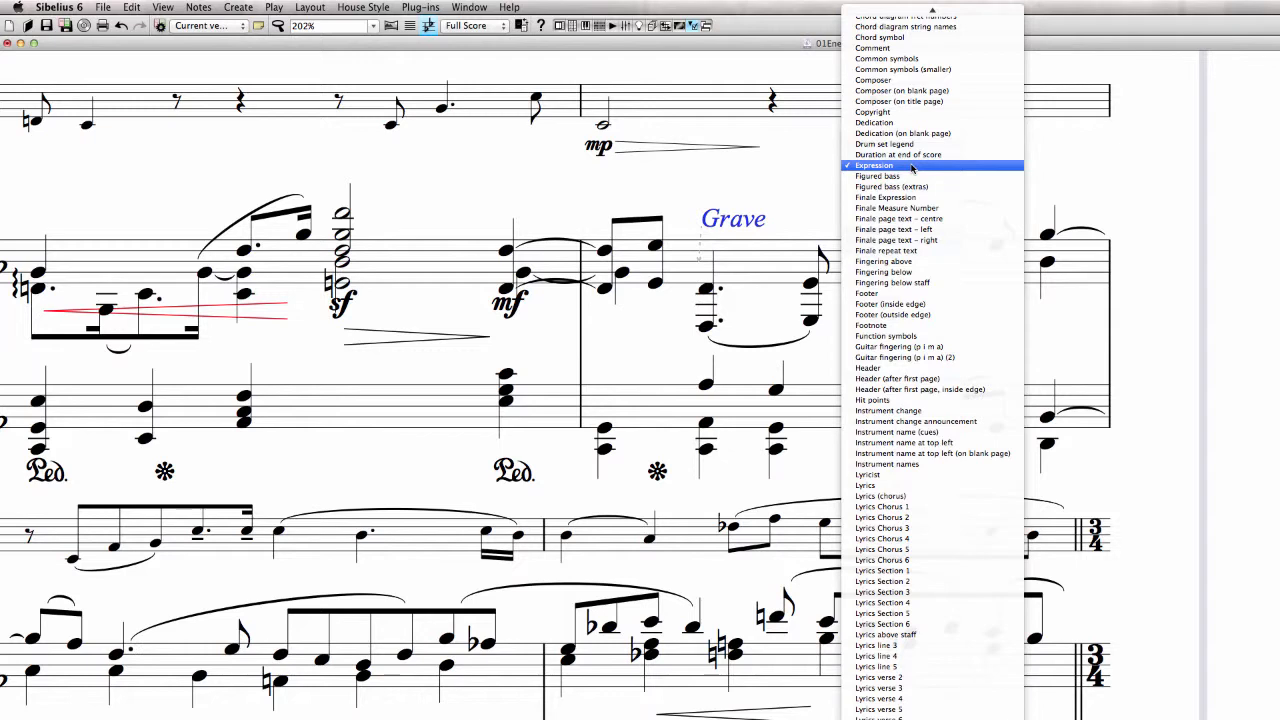
scroll(932, 365, "down", 9)
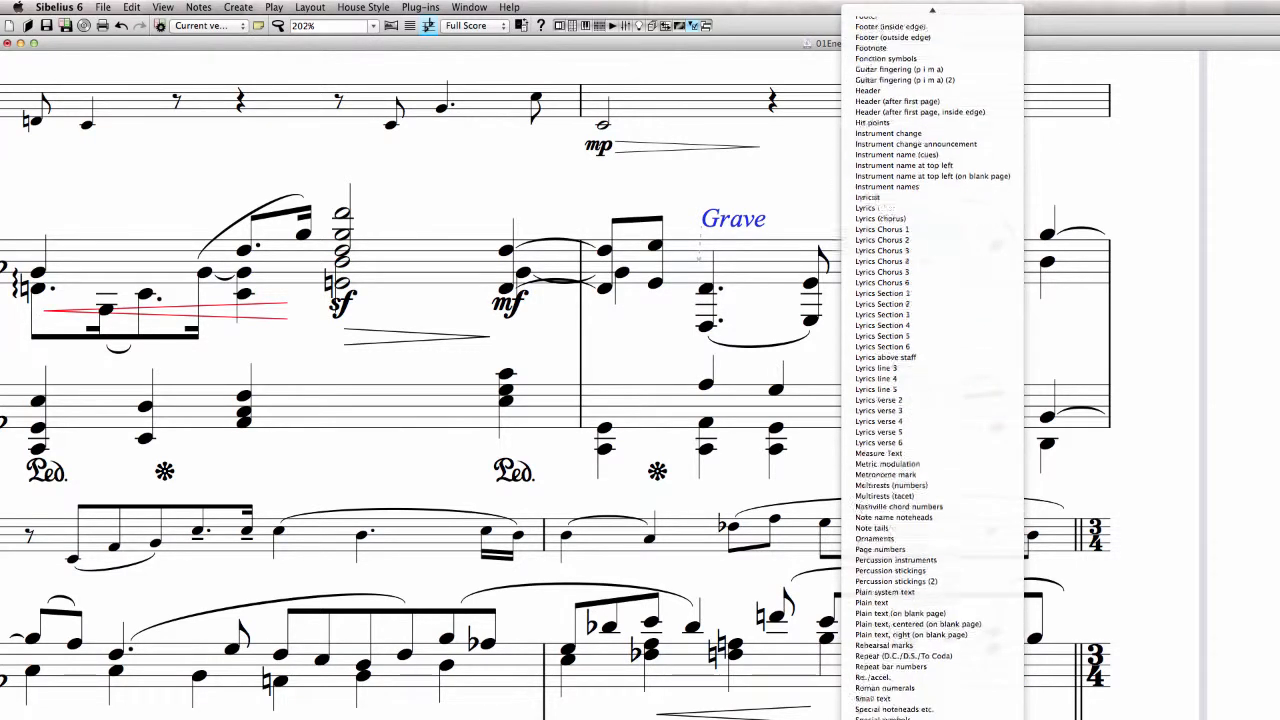
left_click(907, 718)
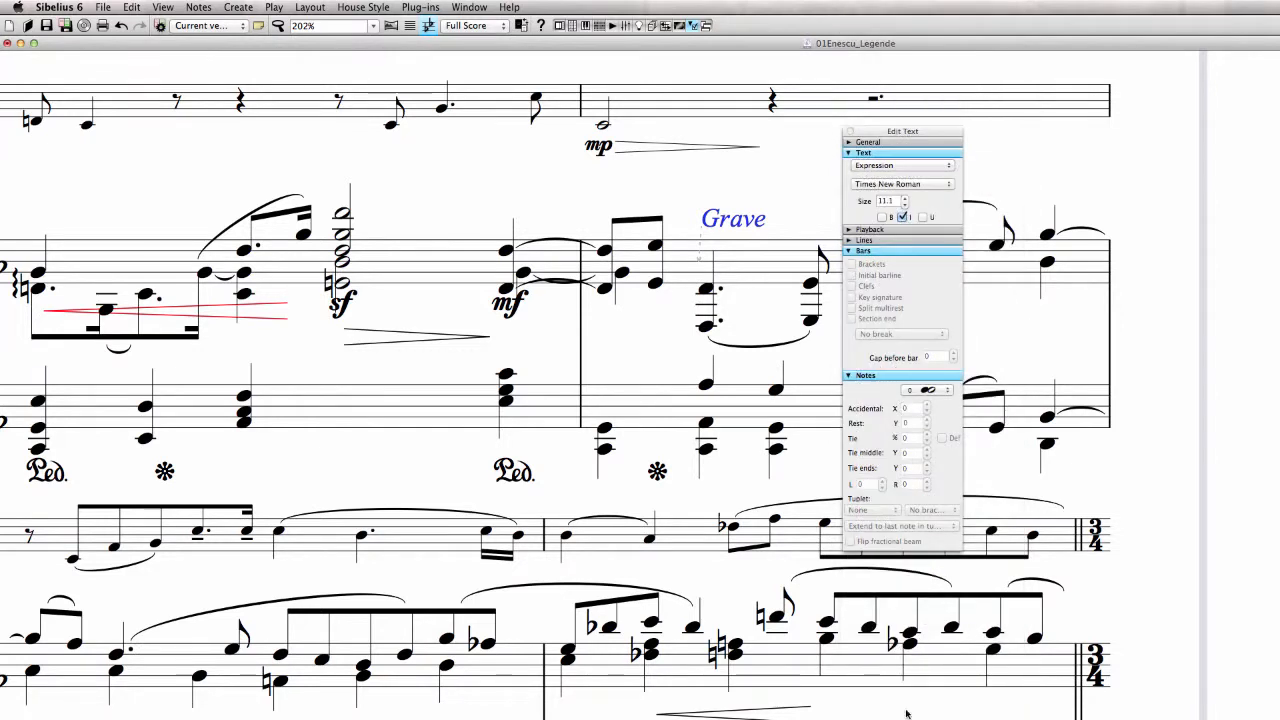
Delete the Grave expression text above the piano part in bar 10
left_click(773, 211)
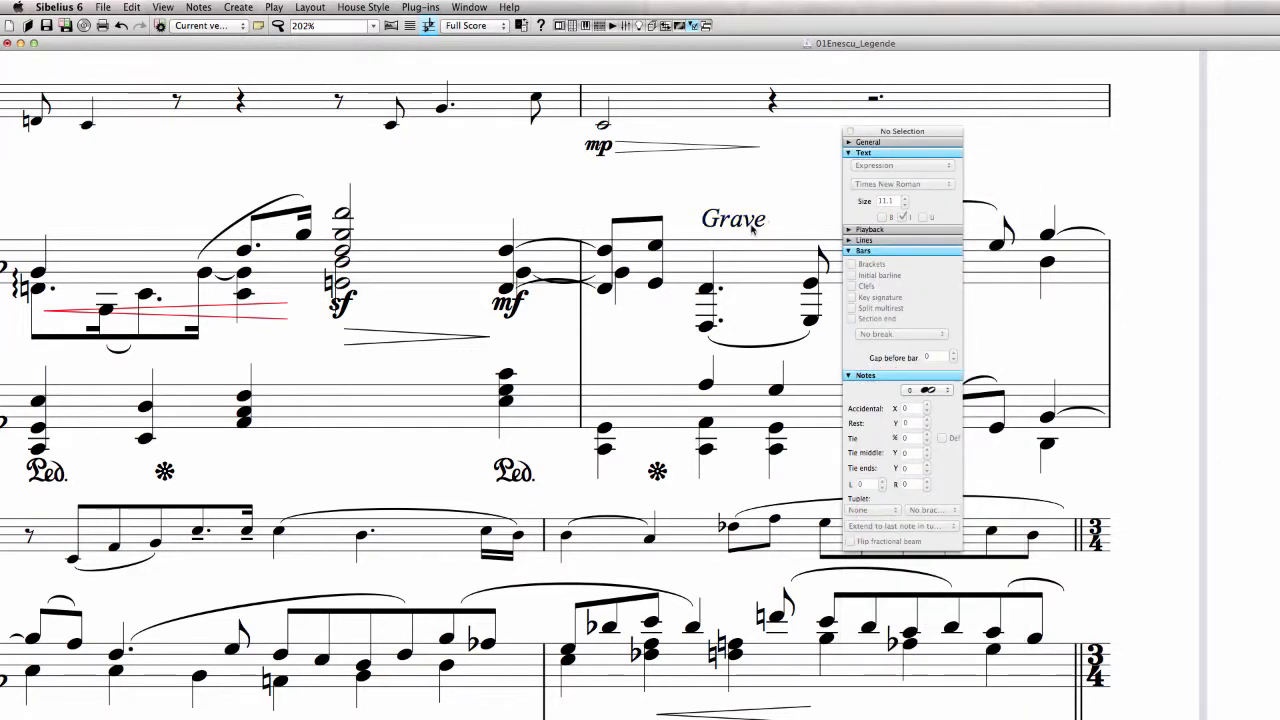
double_click(751, 226)
left_click(741, 218)
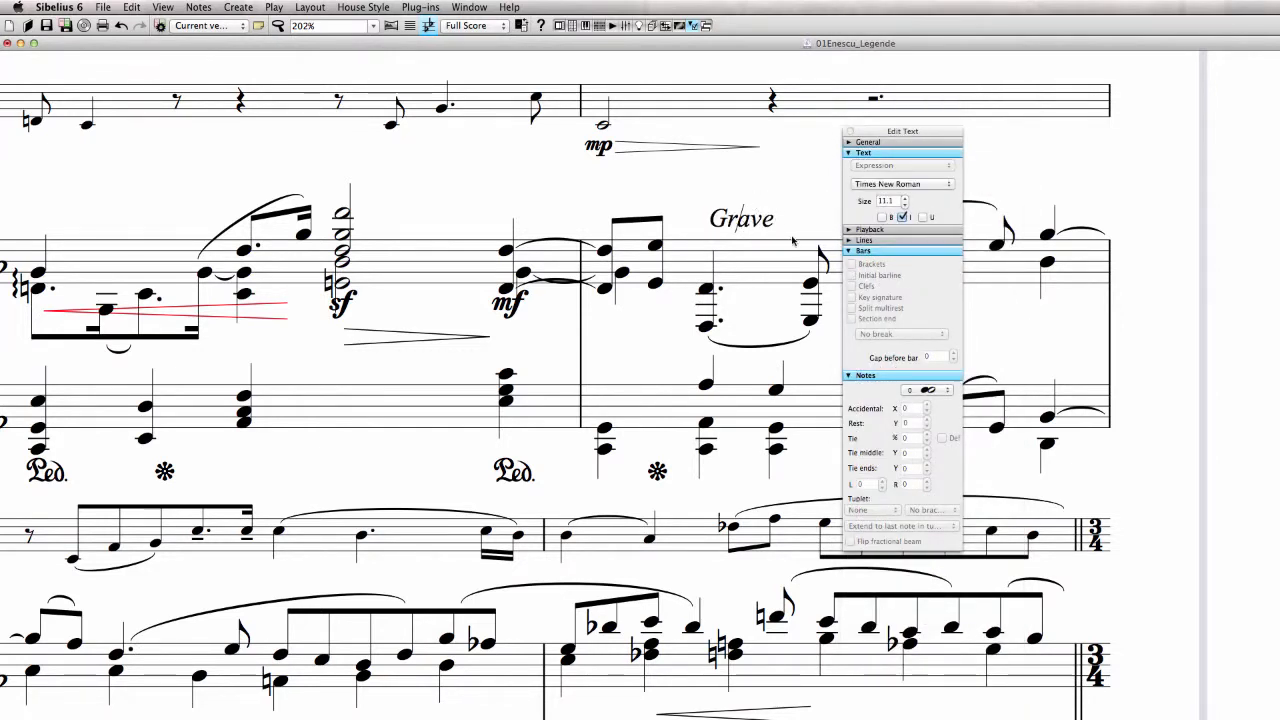
key("Escape")
key("Delete")
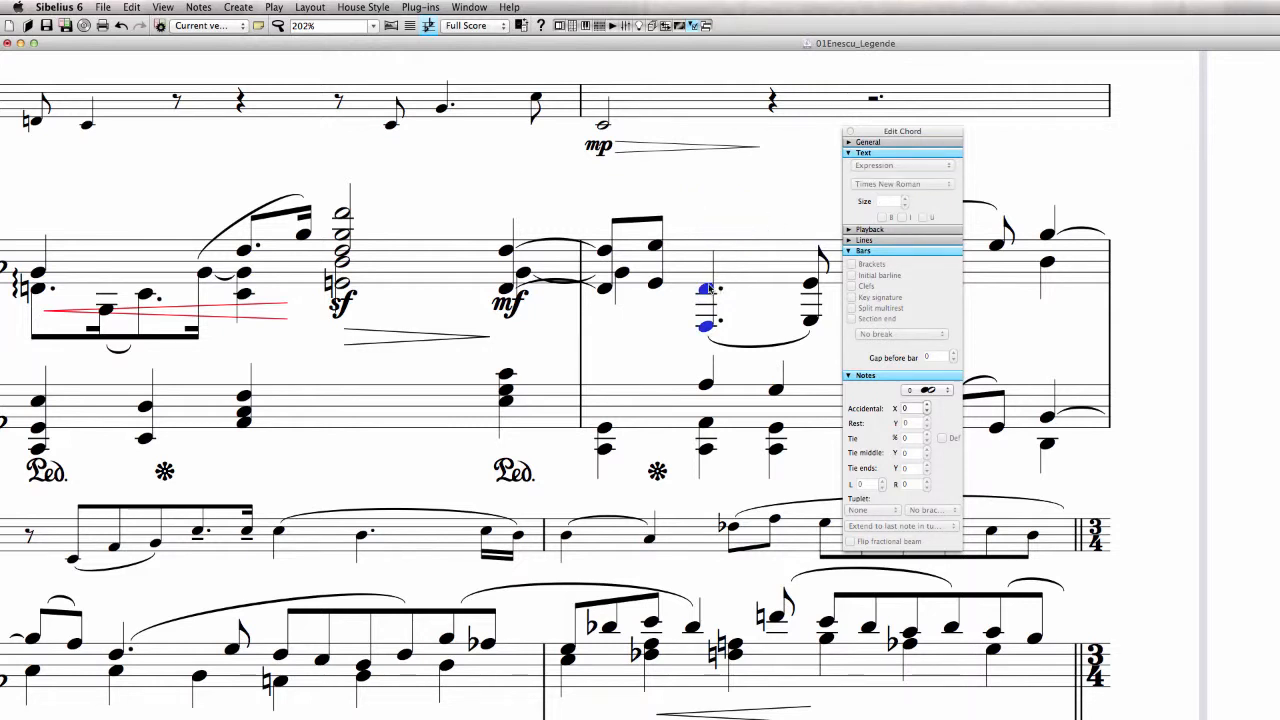
left_click(238, 7)
mouse_move(263, 180)
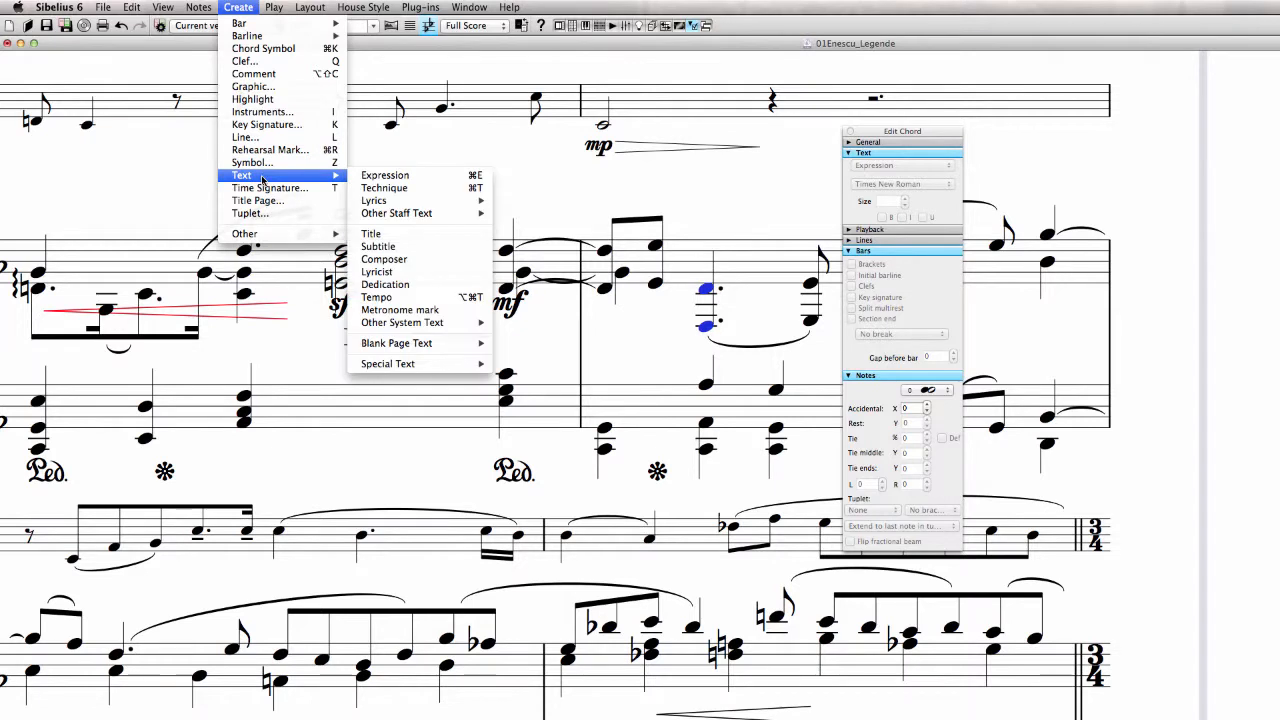
left_click(384, 298)
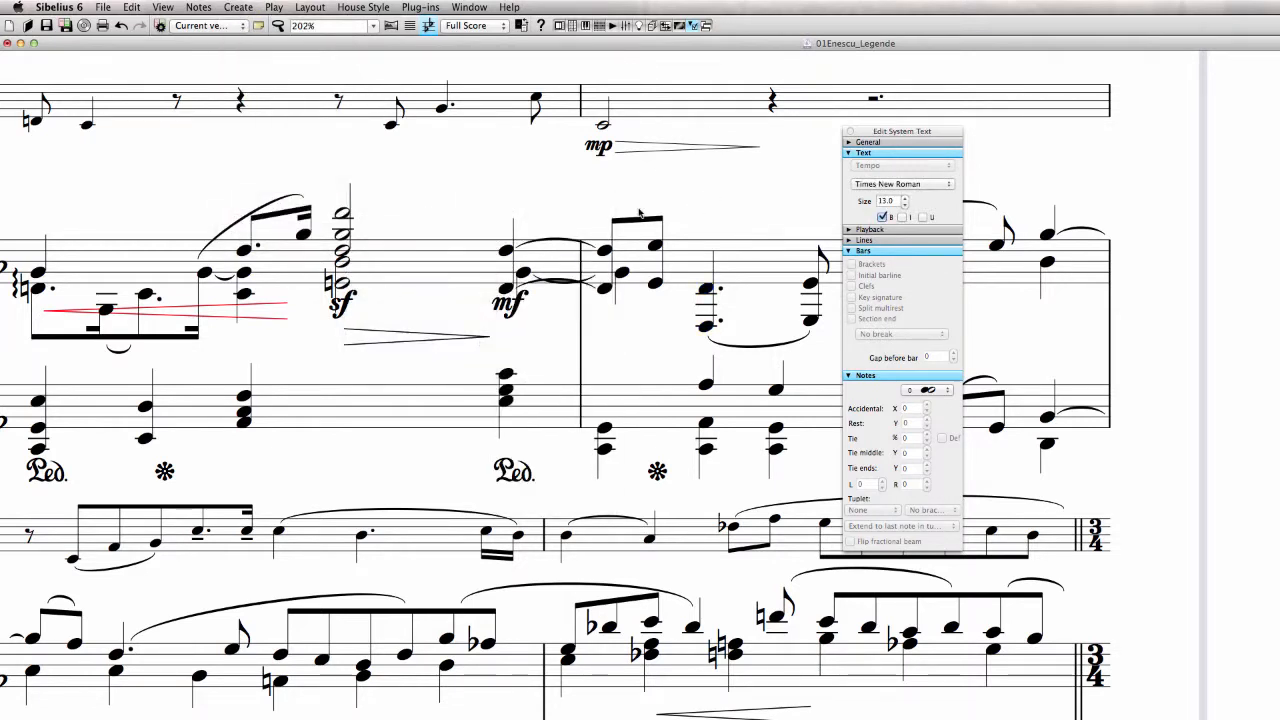
key("Escape")
Create the tempo marking Grave as Tempo text in bar 10, attached at the dotted chord in the piano's upper staff
scroll(660, 200, "up", 5)
scroll(653, 224, "down", 1)
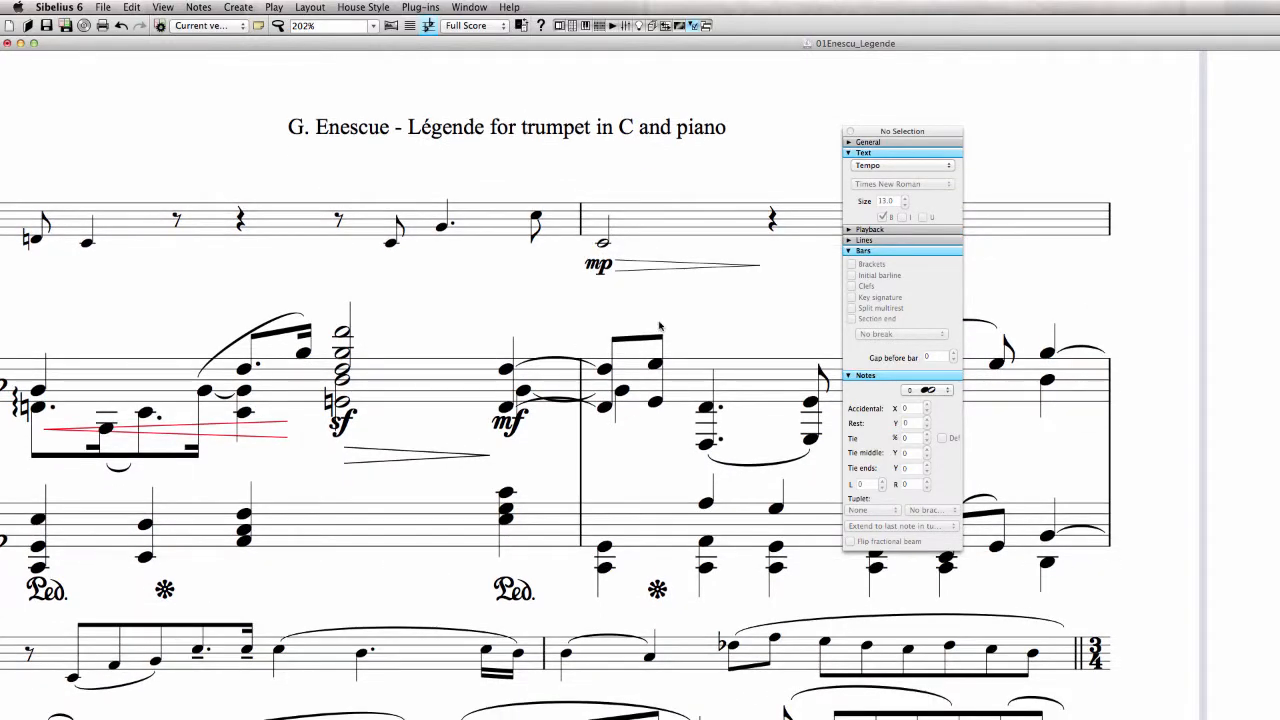
left_click(705, 408)
left_click(237, 7)
mouse_move(289, 177)
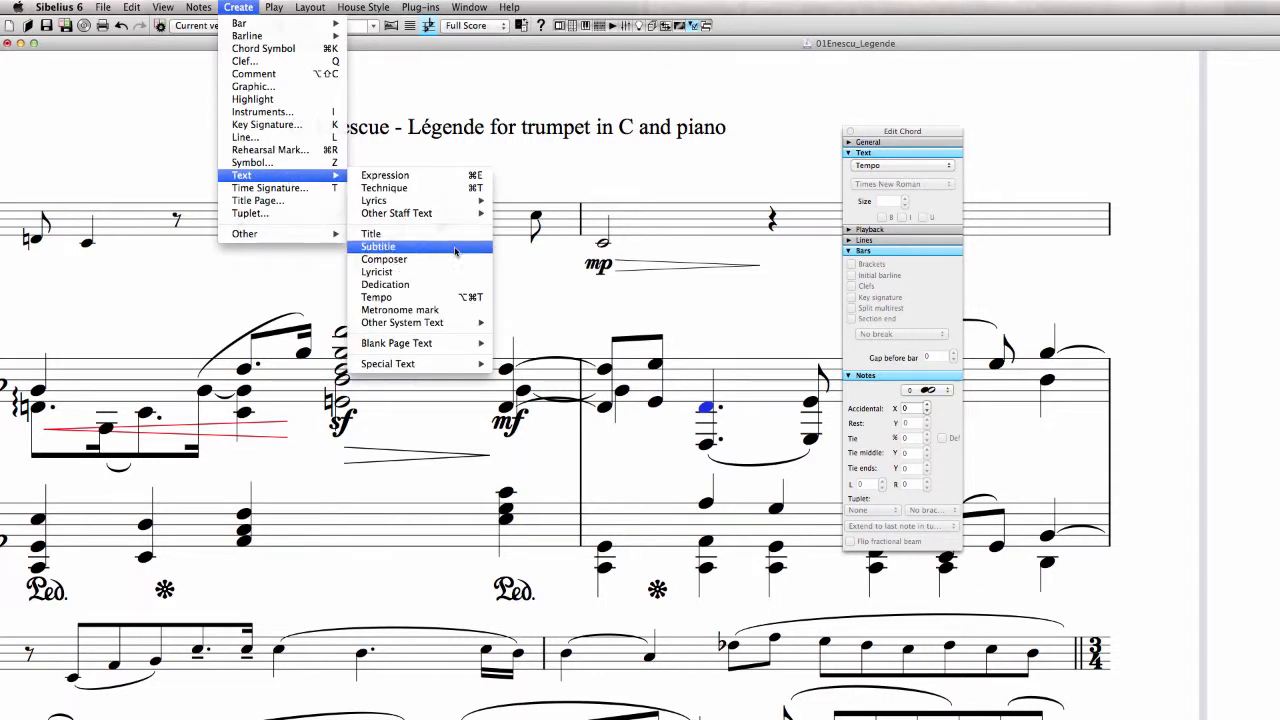
left_click(441, 297)
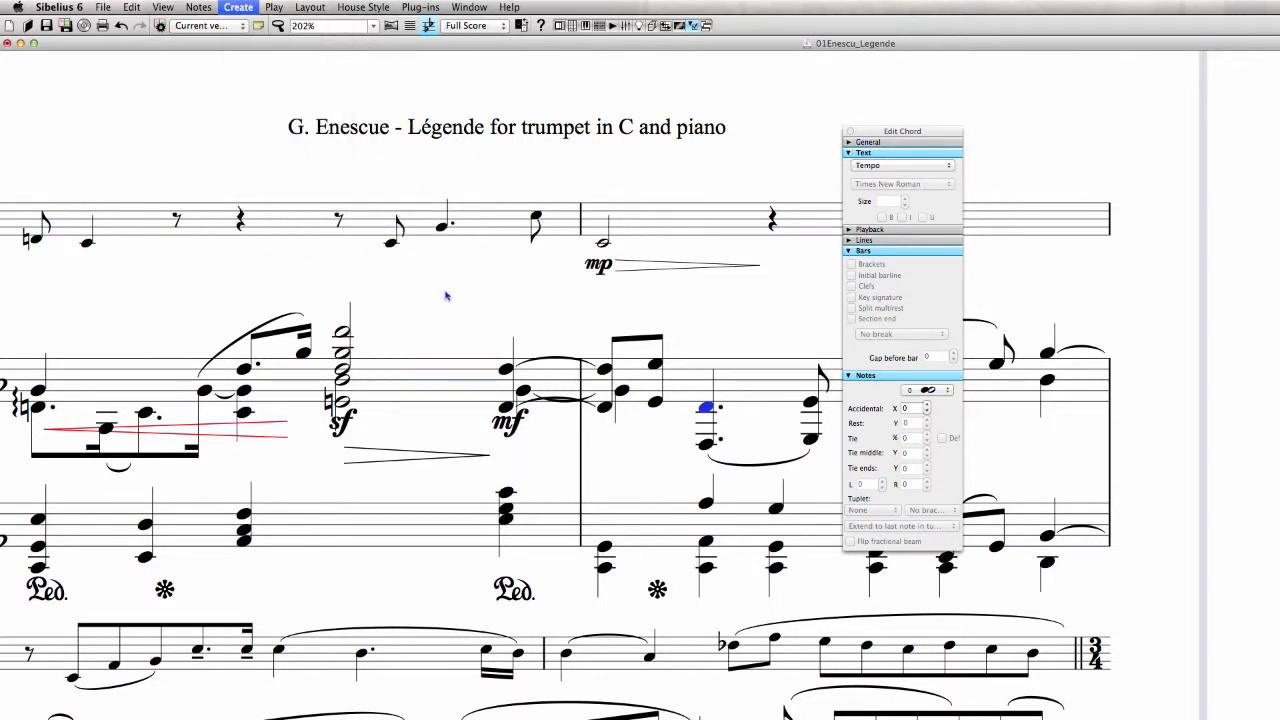
right_click(652, 185)
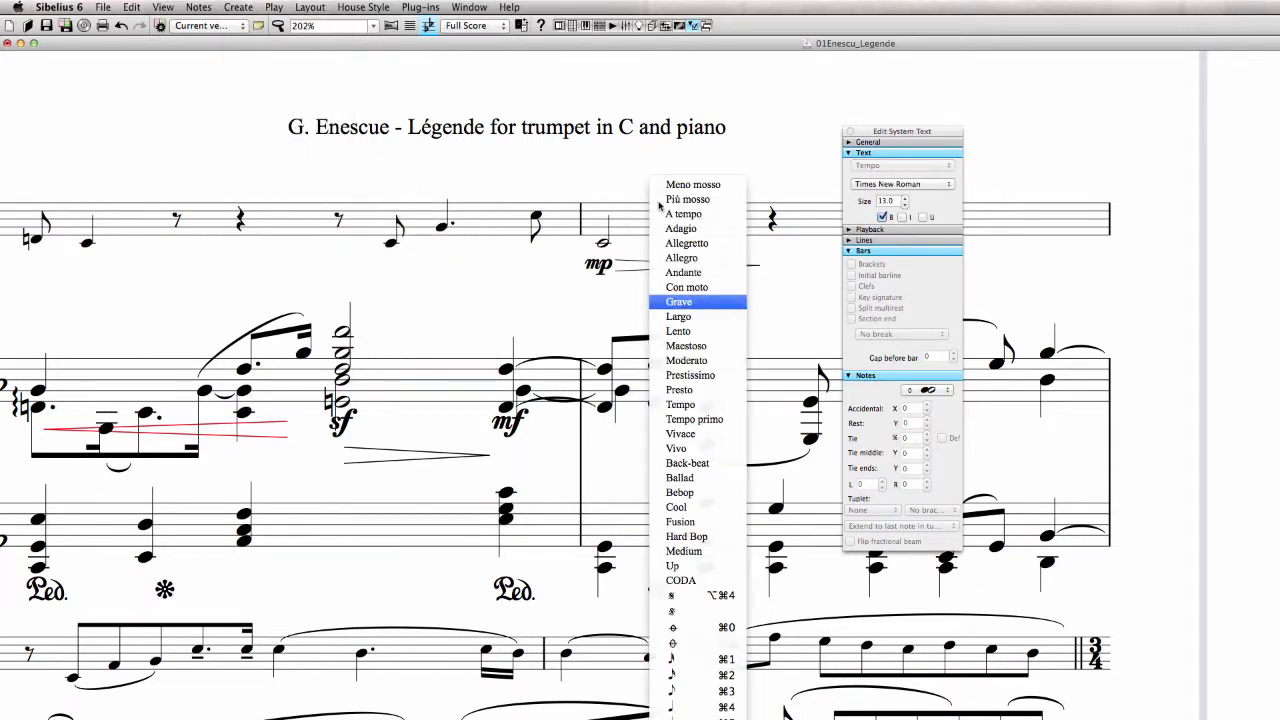
left_click(703, 305)
key("Escape")
key("Escape")
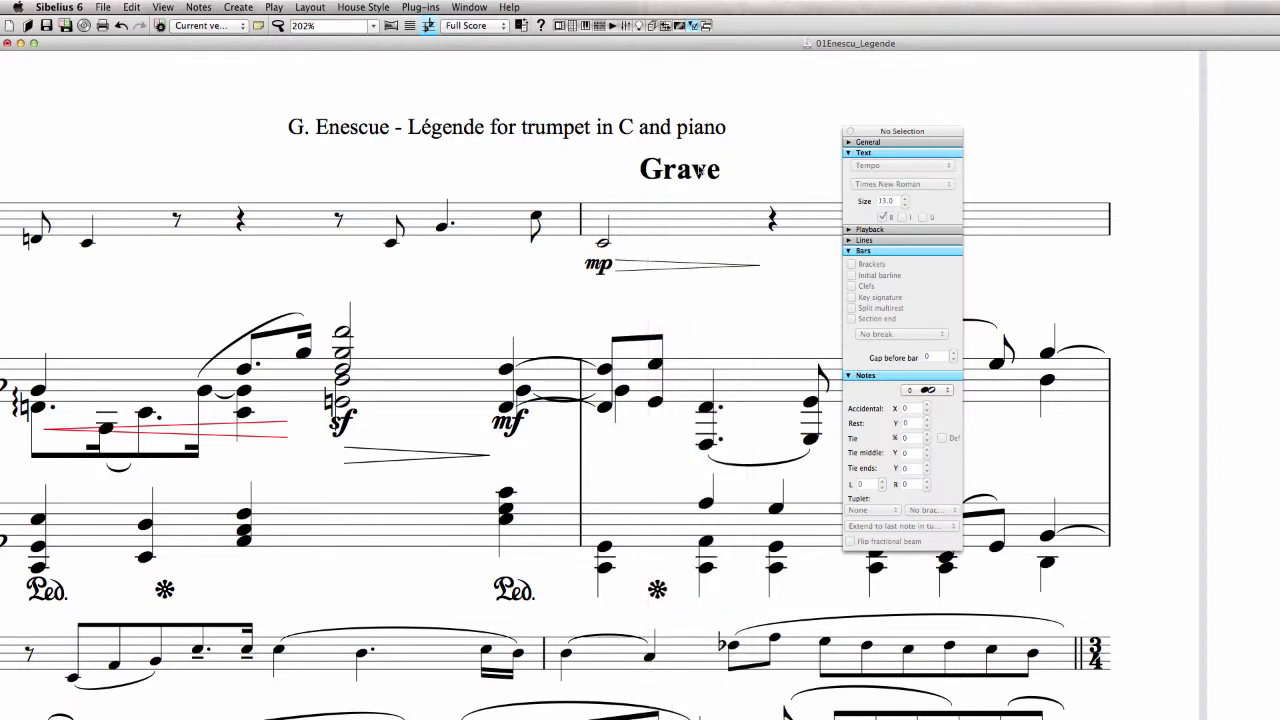
Move the Grave tempo marking slightly left and closer to the trumpet staff, and close the properties window
left_click_drag(699, 170, 666, 182)
left_click(756, 290)
left_click(850, 131)
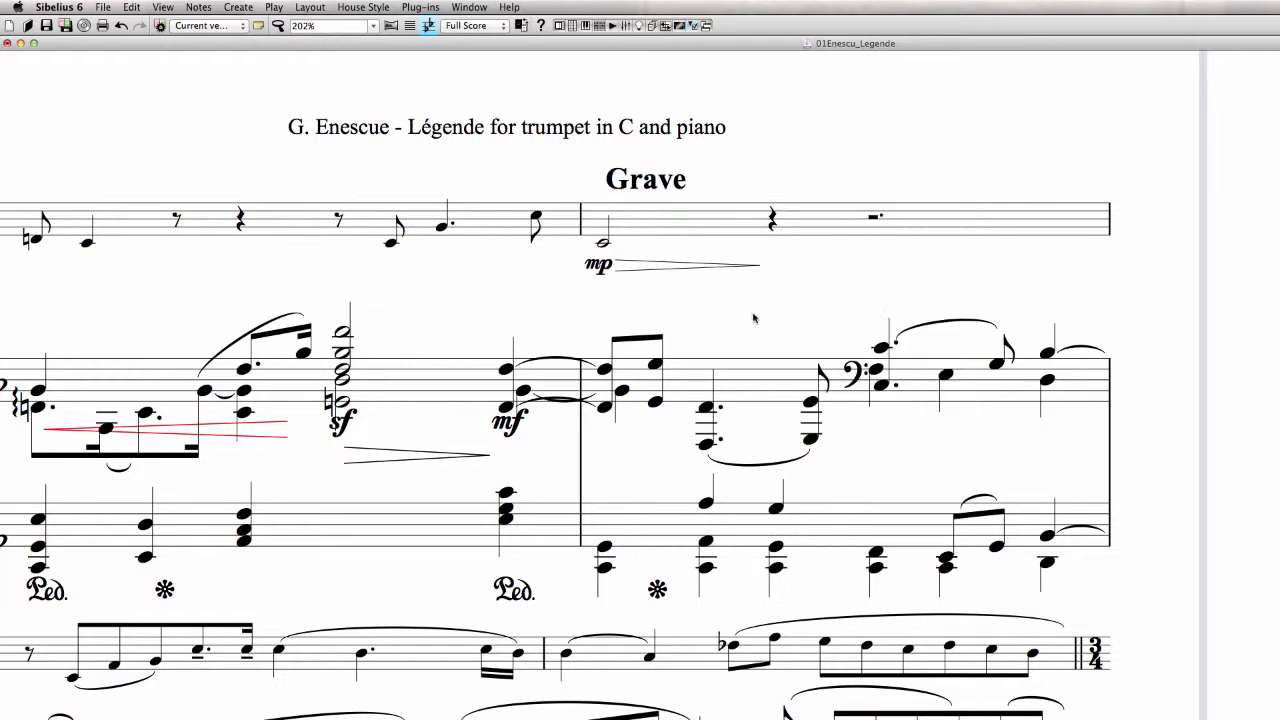
Filter the dynamics in bars 9 and 10 of the piano's upper staff and align them in a row
left_click_drag(794, 309, 914, 171)
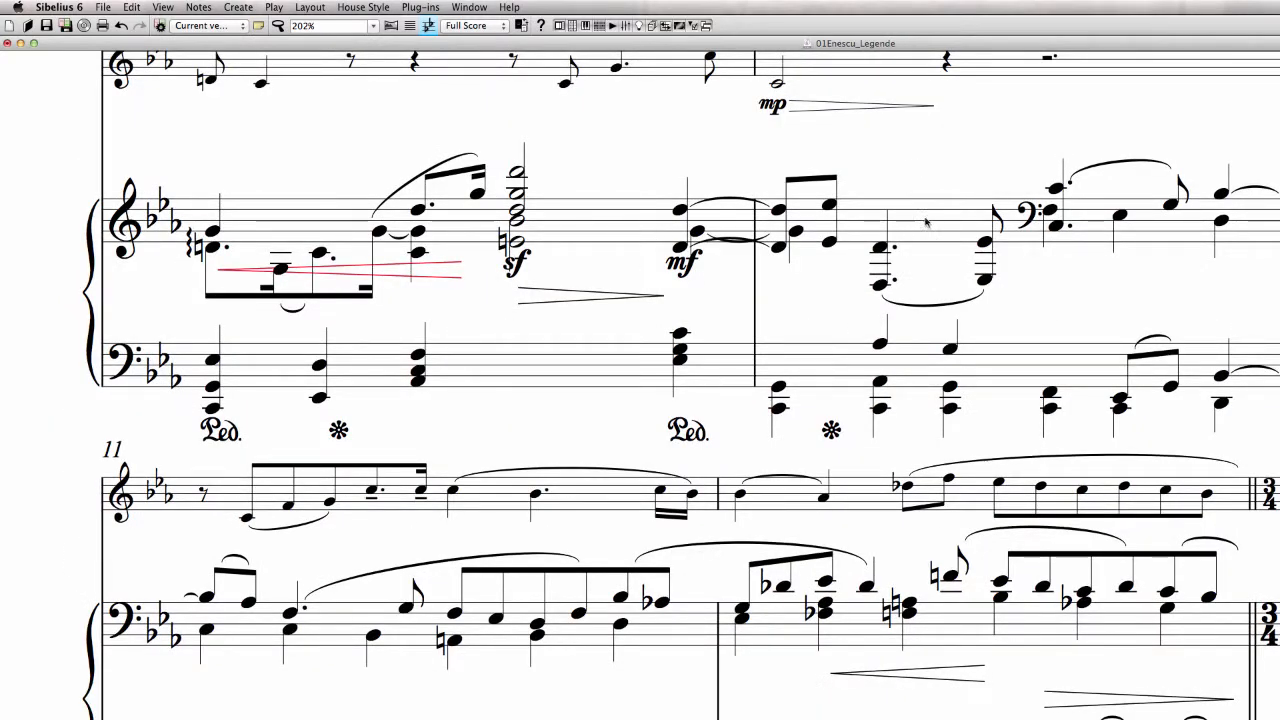
double_click(574, 239)
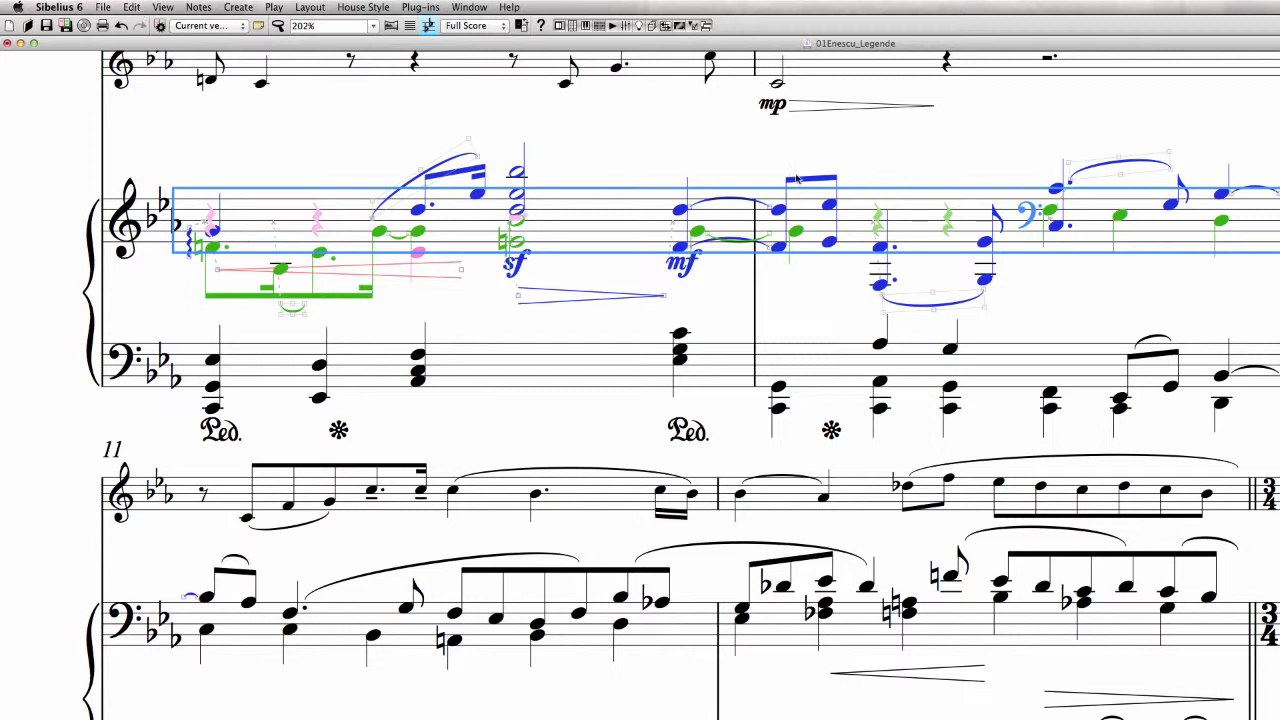
left_click(133, 7)
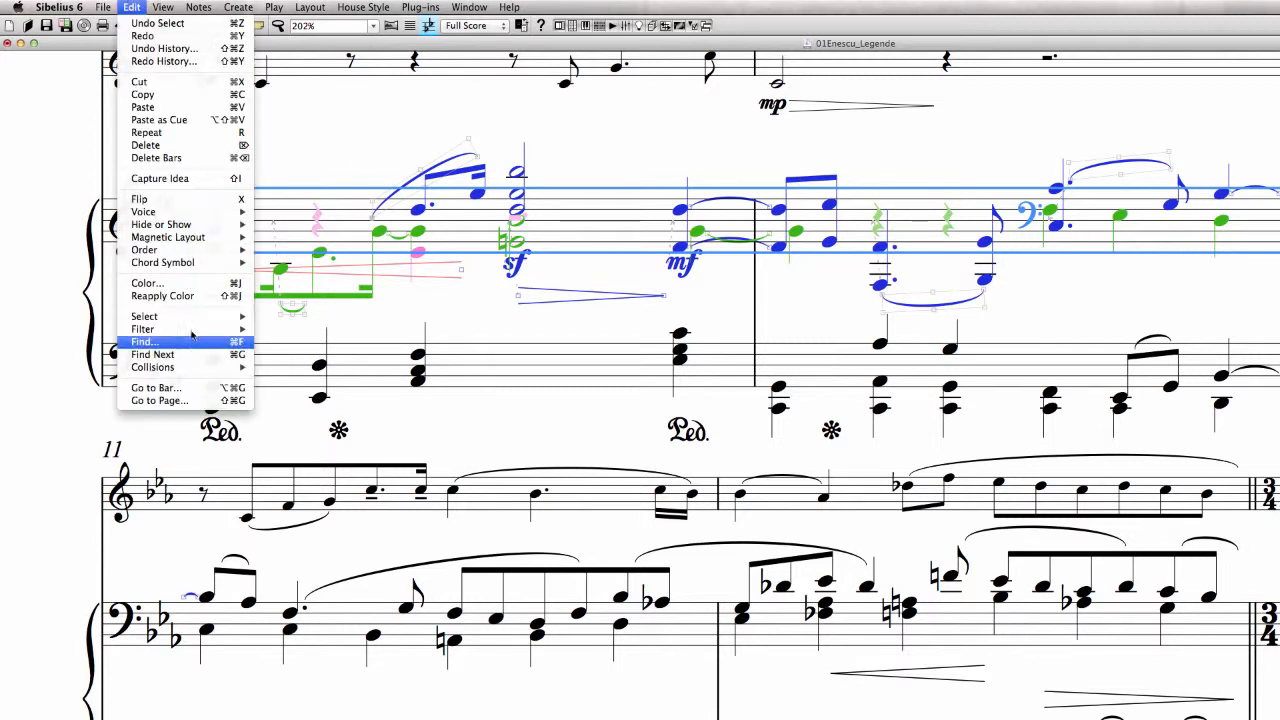
mouse_move(165, 330)
left_click(397, 390)
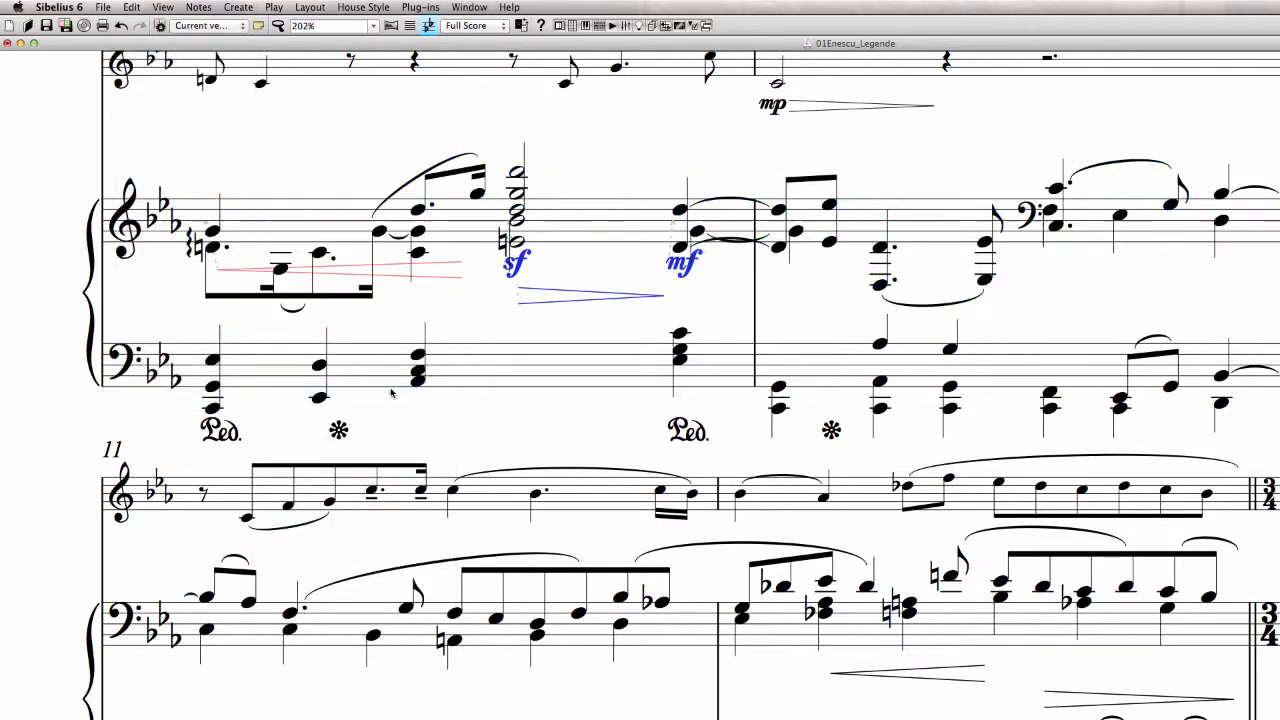
left_click(360, 7)
mouse_move(318, 5)
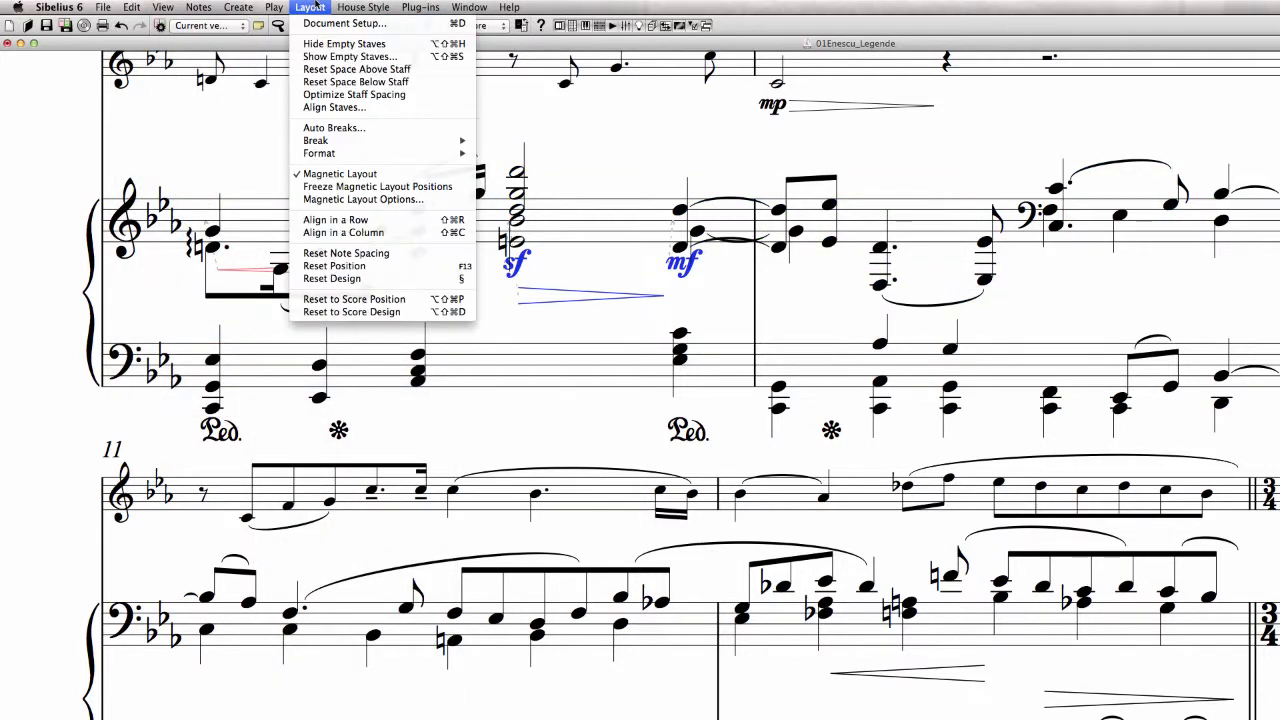
left_click(329, 222)
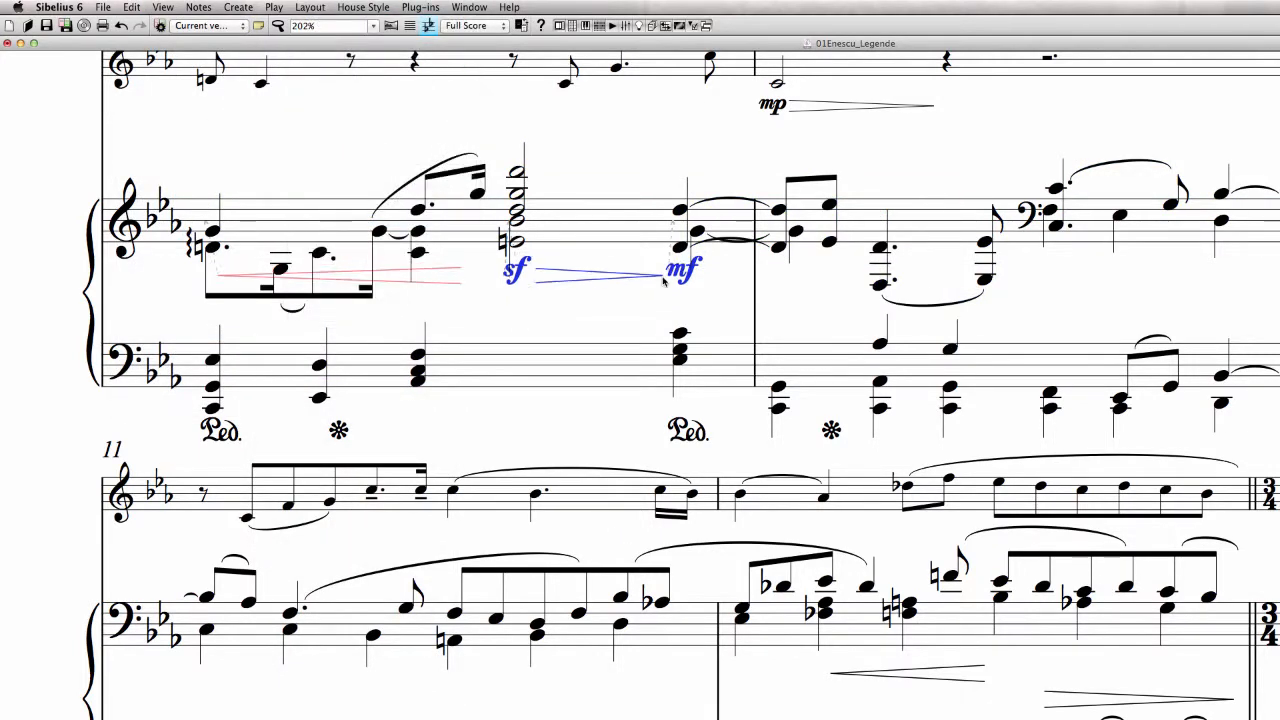
Lower the aligned dynamics and hairpins between the piano staves, and raise the lower-voice beam at the start of bar 9 slightly
left_click_drag(603, 296, 597, 323)
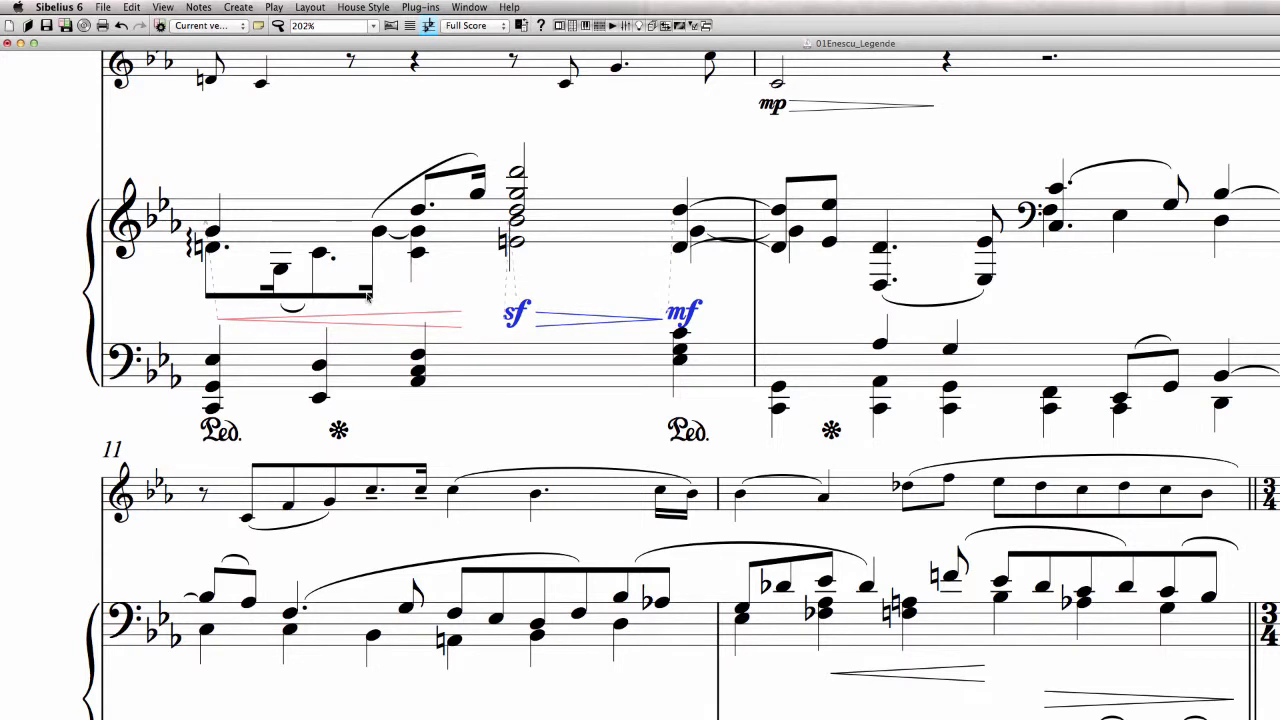
left_click_drag(334, 297, 325, 296)
key("Up")
key("Up")
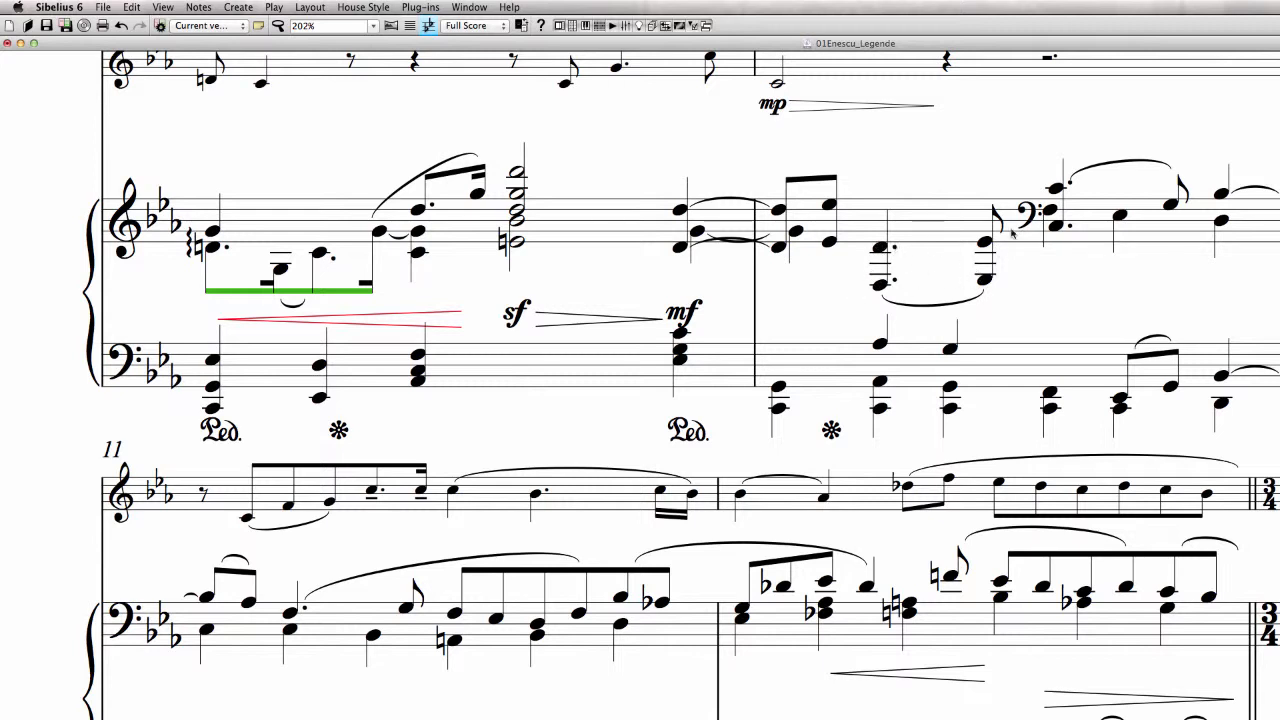
Move the mid-bar bass clef in the piano's upper staff to just before the dotted chord in the second bar
left_click_drag(1030, 210, 855, 226)
left_click_drag(851, 300, 883, 242)
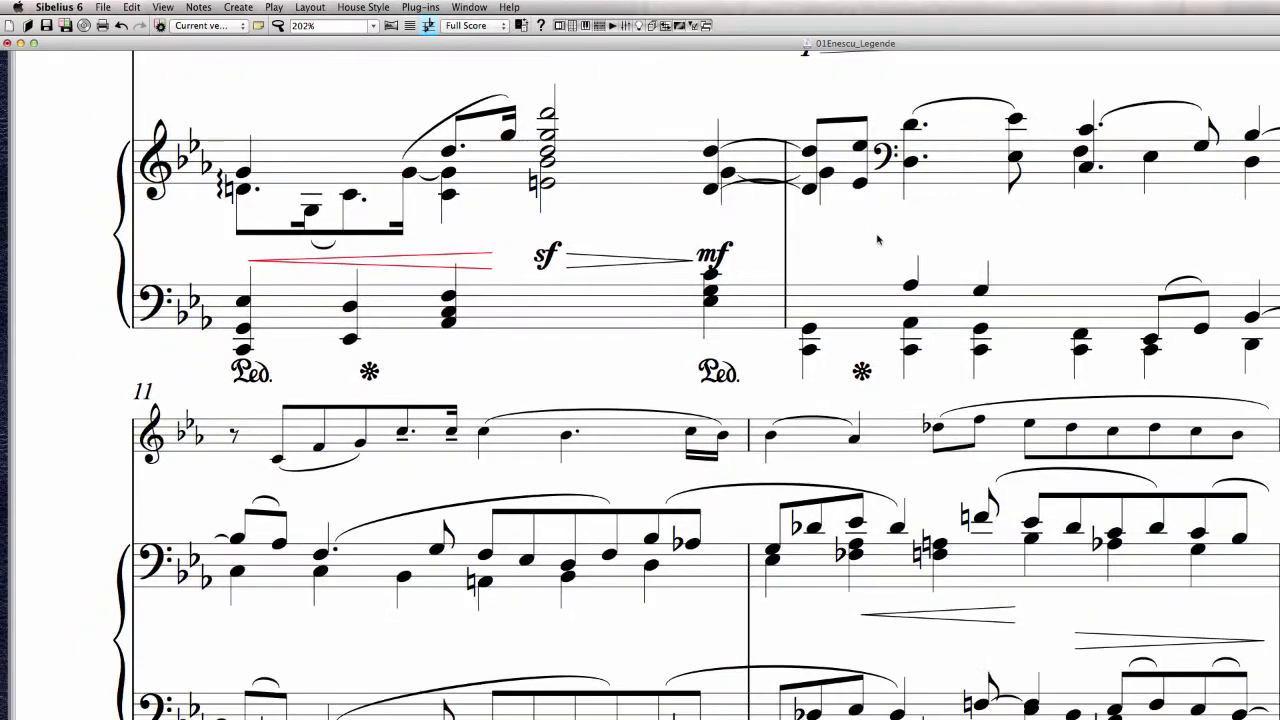
Widen the gap between the two piano staves in the system above bar 11 by lowering the bass staff
left_click_drag(627, 230, 794, 251)
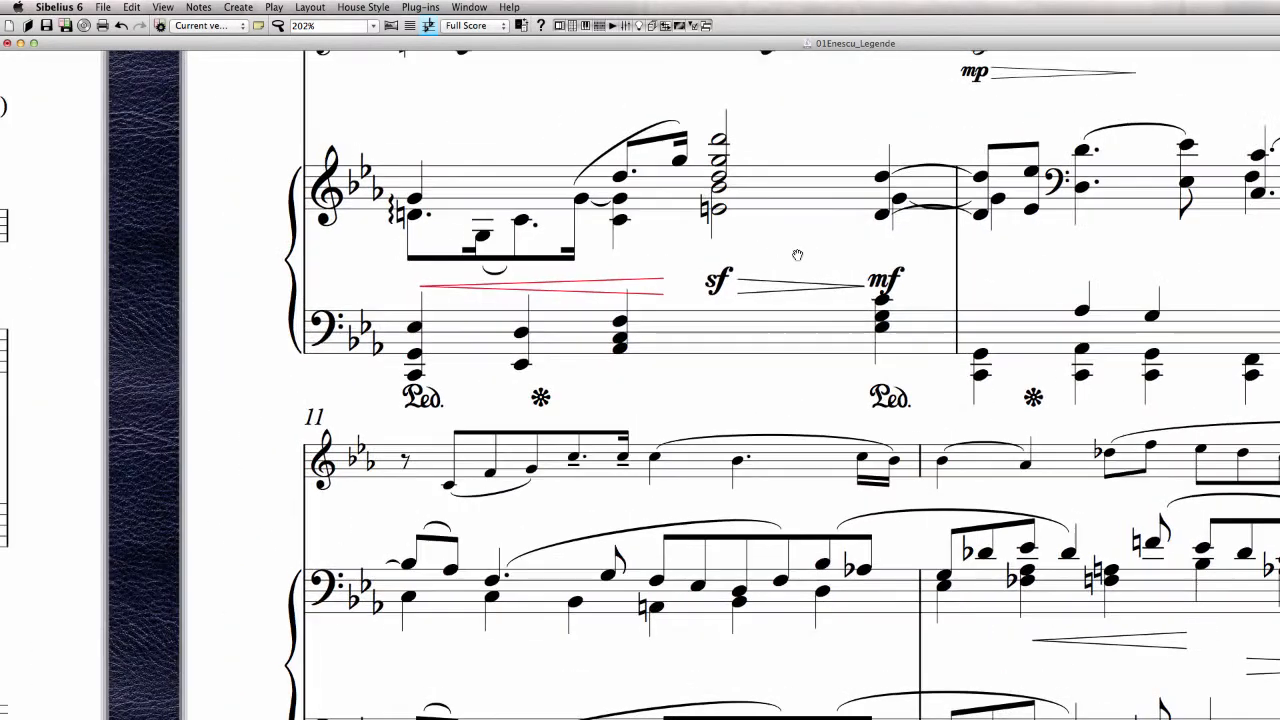
left_click(662, 338)
key("Escape")
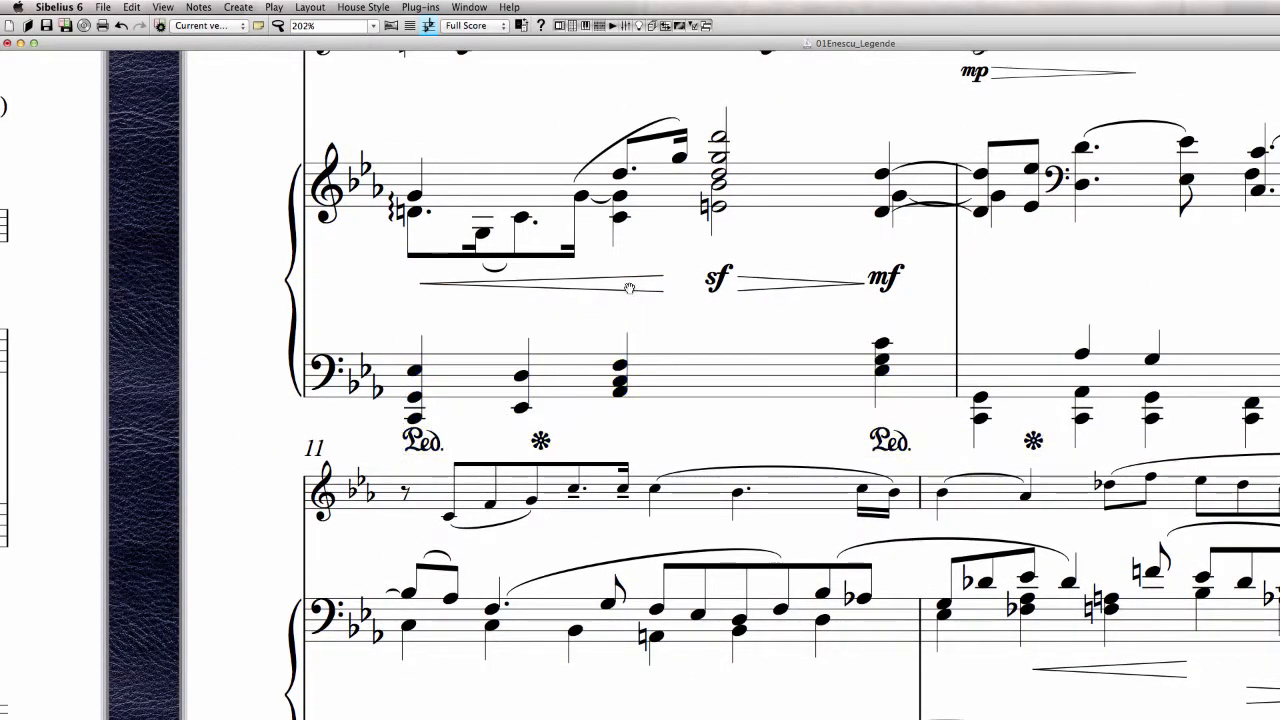
Nudge the crescendo and diminuendo hairpins between the piano staves slightly up together
left_click(793, 288)
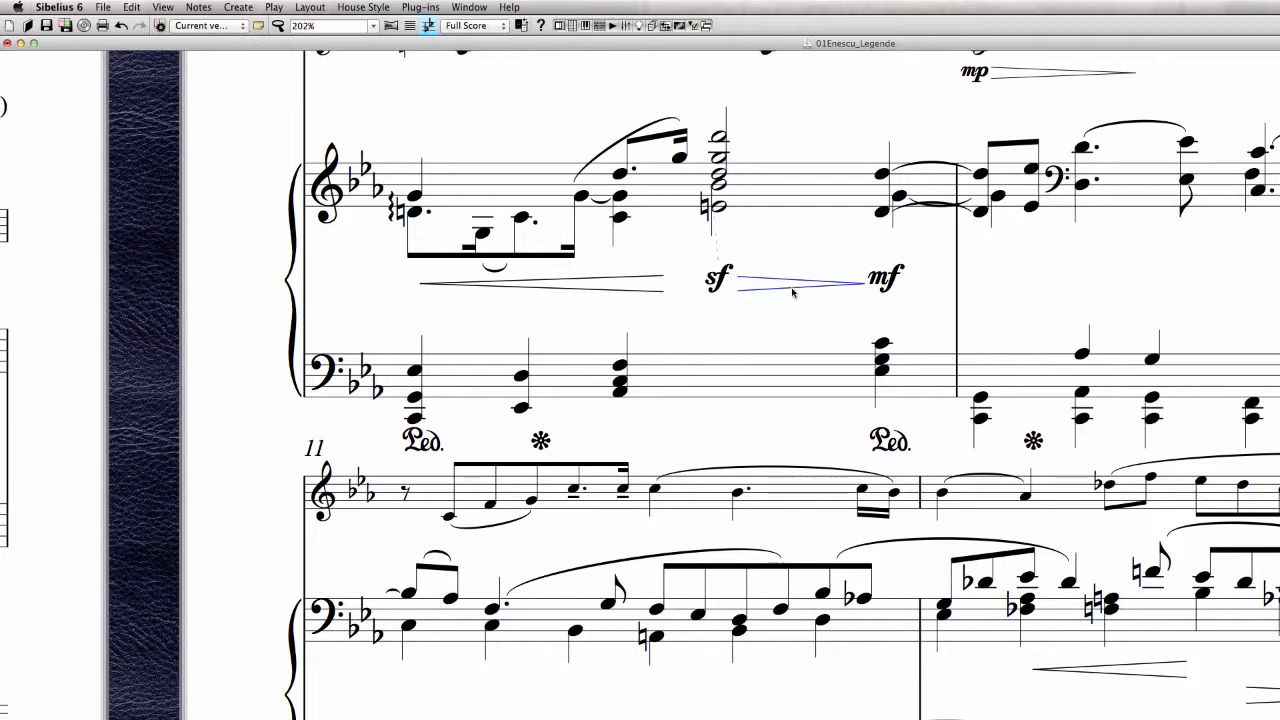
left_click(644, 292, "super")
key("shift+super+r")
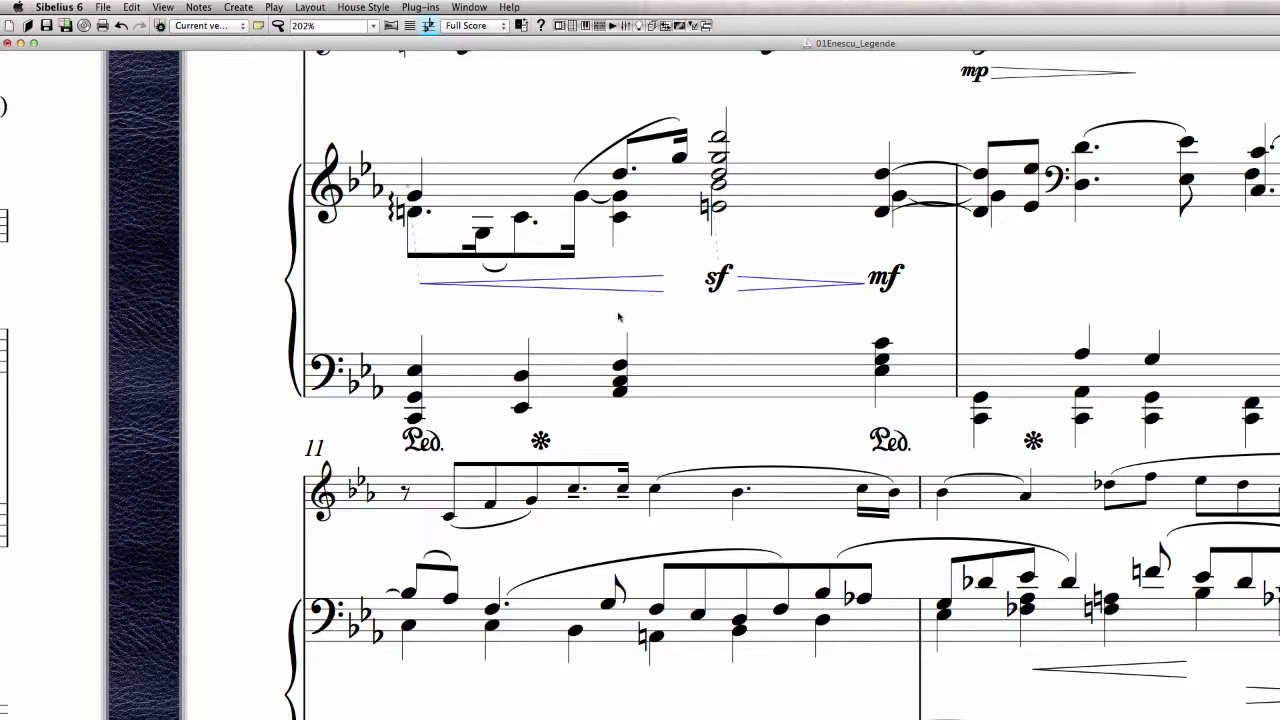
key("Up")
key("Up")
key("Up")
key("Down")
key("Down")
key("Down")
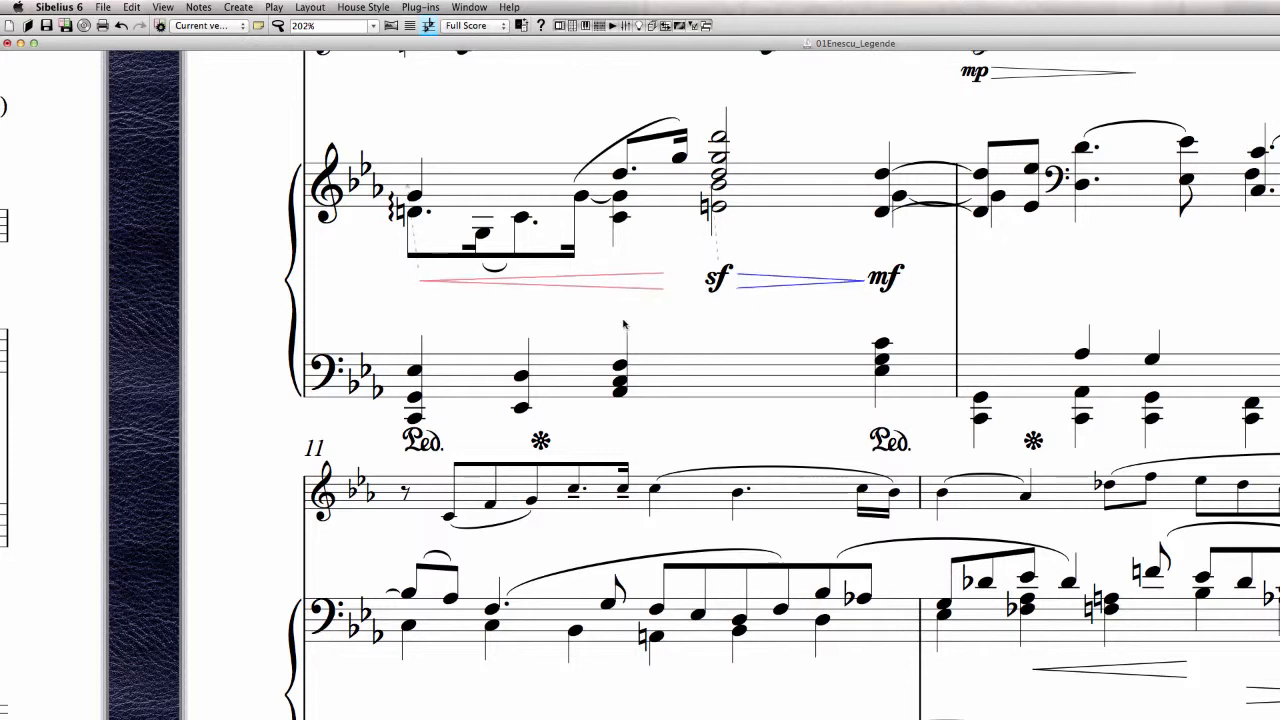
key("Escape")
Nudge the sf and mf dynamics down together to line up with the hairpins
left_click(882, 282)
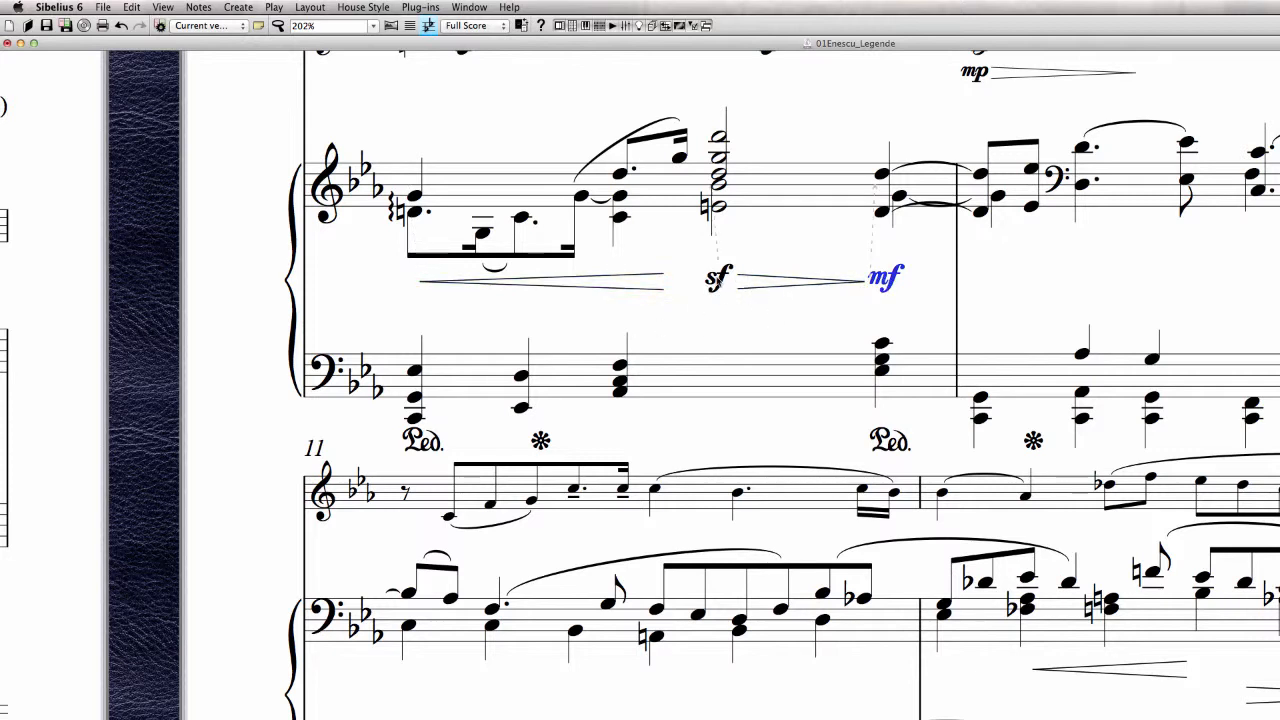
left_click(716, 280, "super")
key("Down")
key("Down")
key("Down")
key("Down")
key("Down")
key("Down")
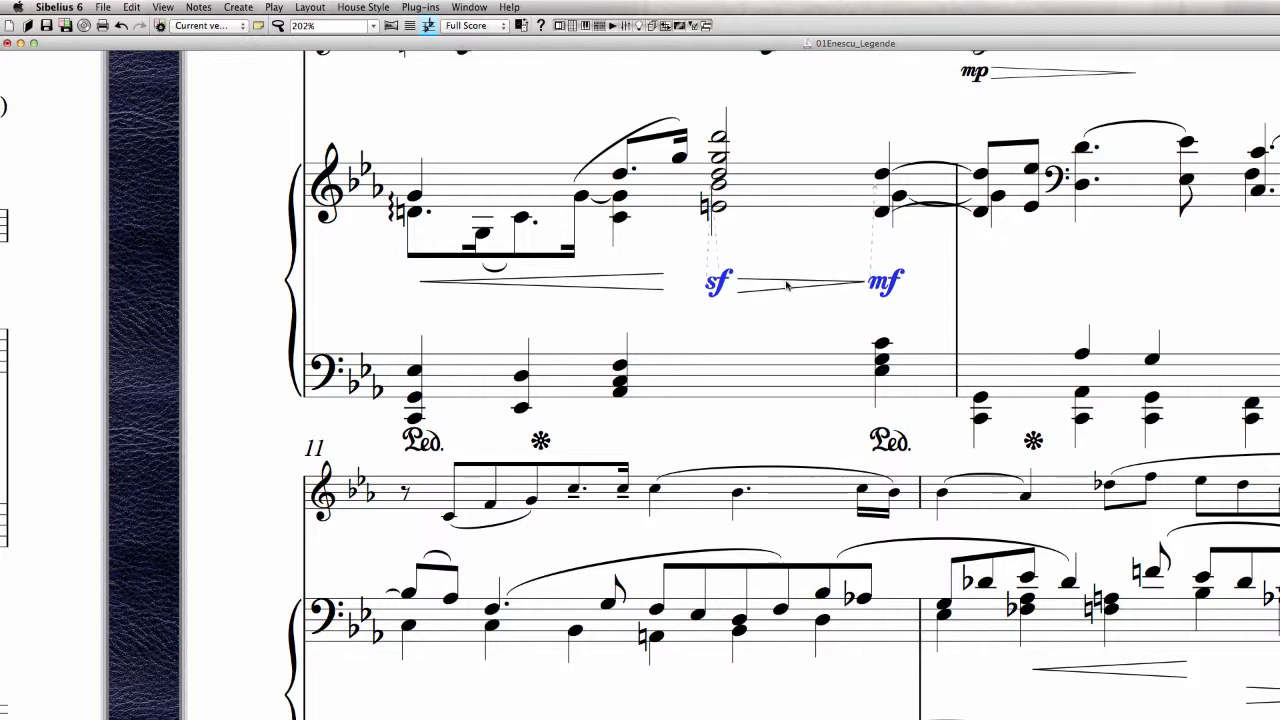
Reset the position of the diminuendo hairpin and place it level between the sf and mf dynamics
left_click(758, 311)
left_click(752, 292)
key("super+shift+p")
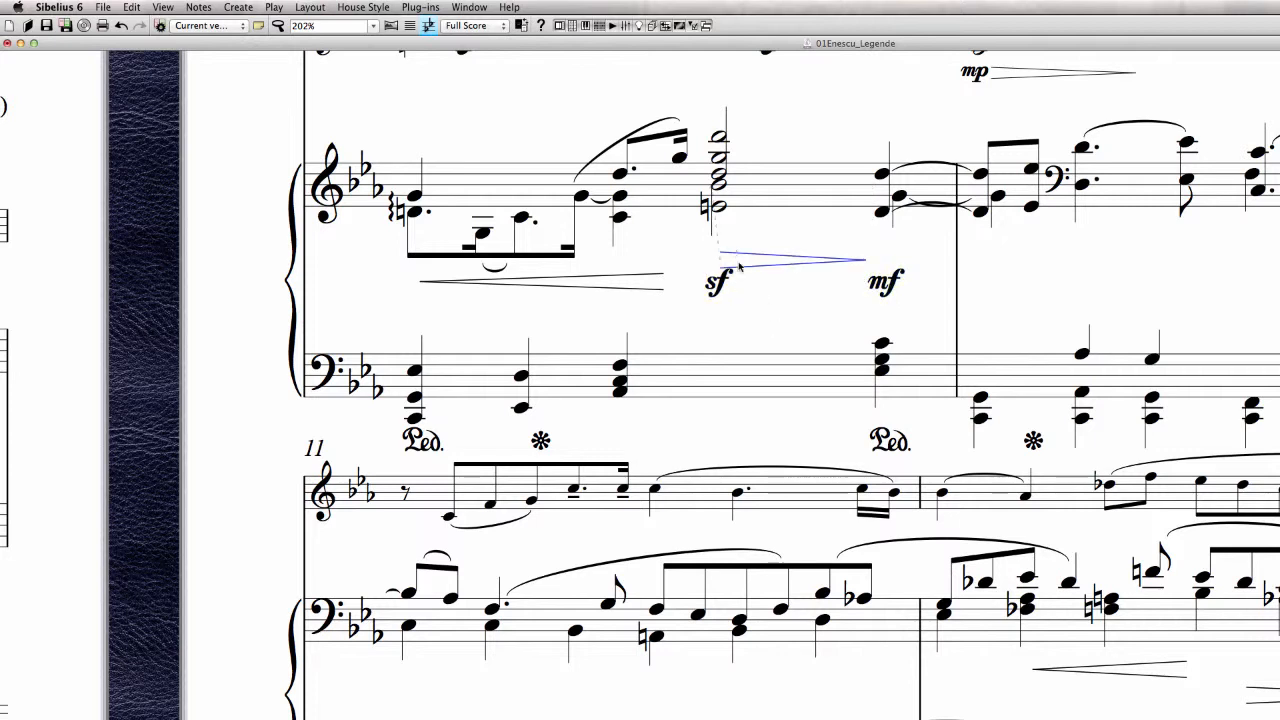
left_click_drag(740, 265, 766, 289)
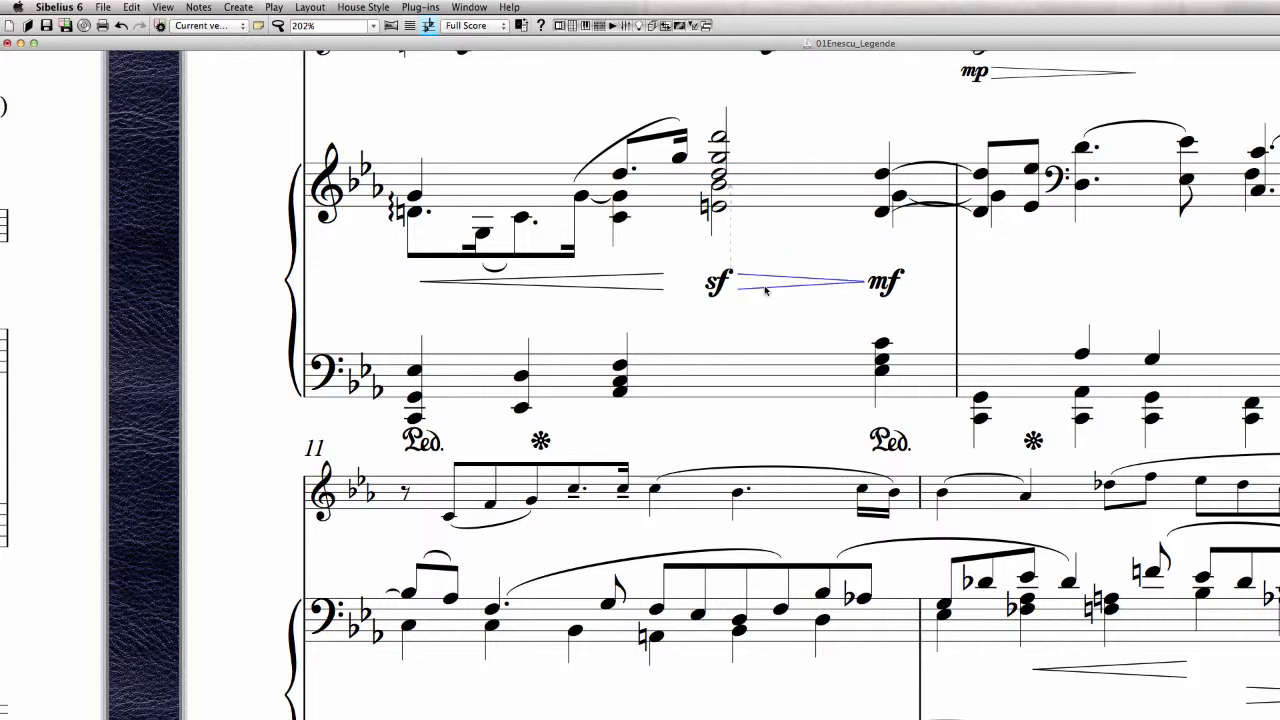
Shorten the end of the diminuendo hairpin and shift the mf slightly left to follow it
left_click_drag(866, 284, 852, 285)
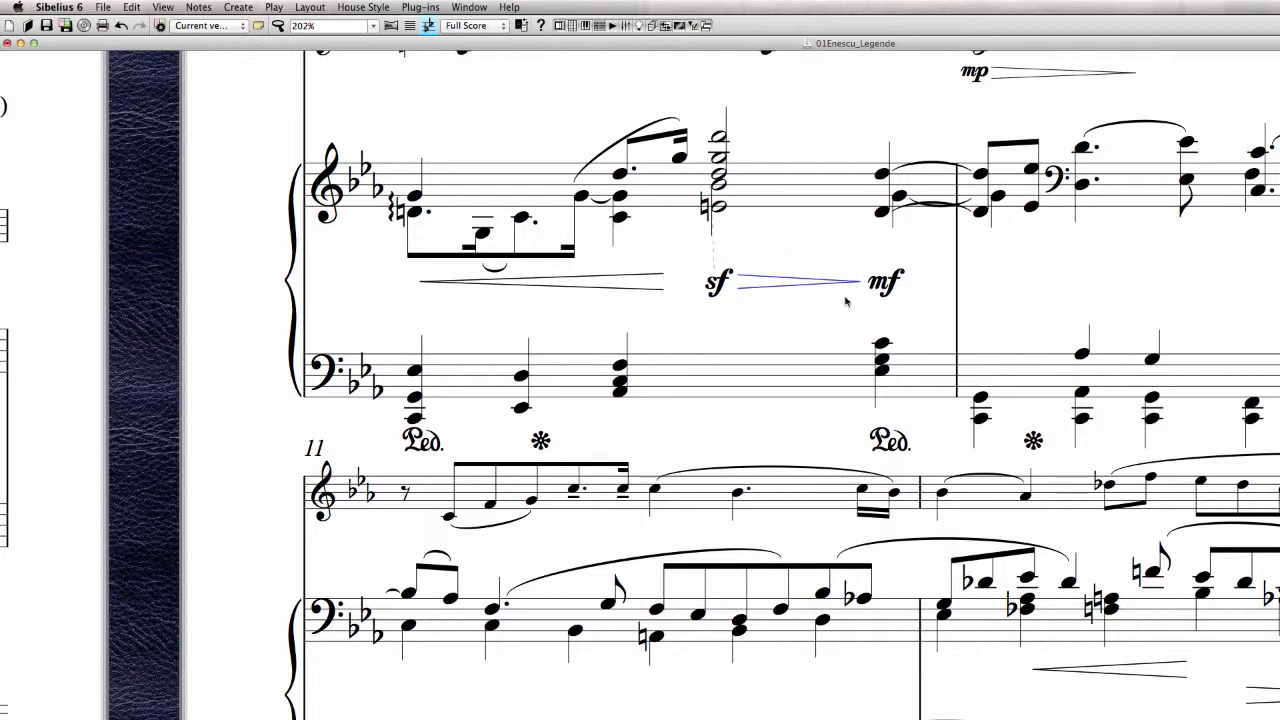
left_click(846, 301)
left_click(884, 284)
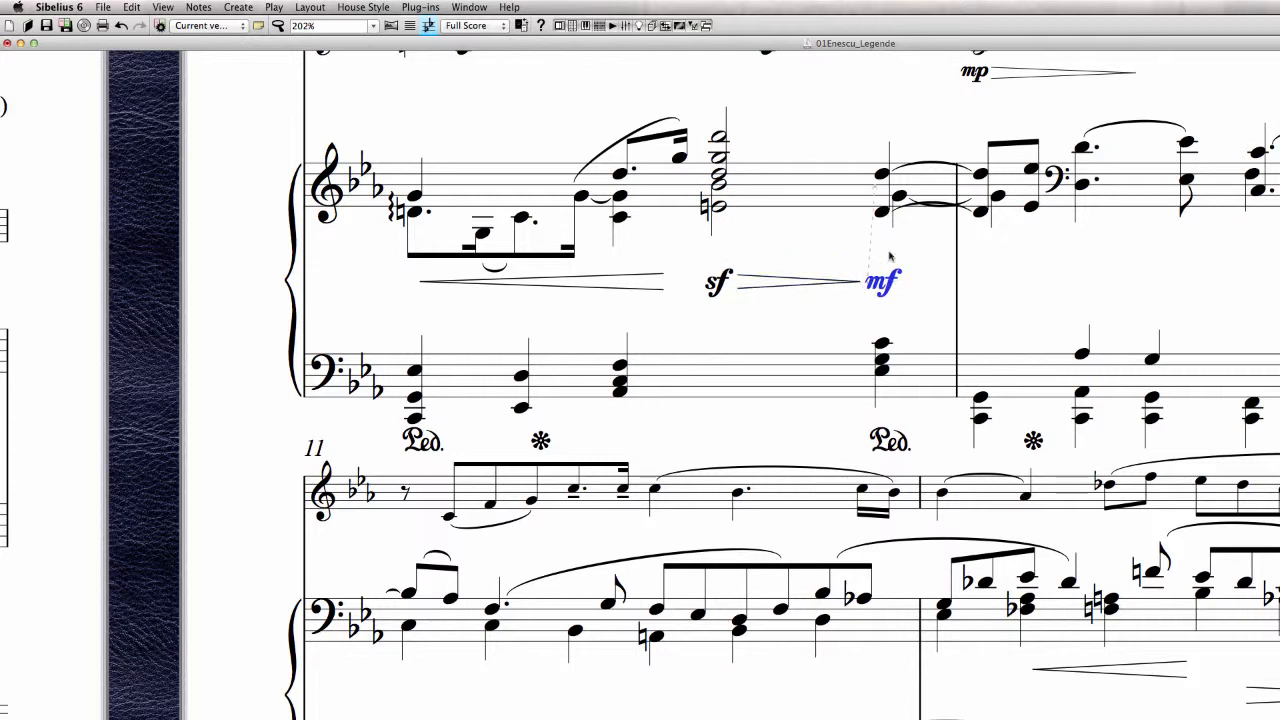
left_click_drag(860, 284, 851, 285)
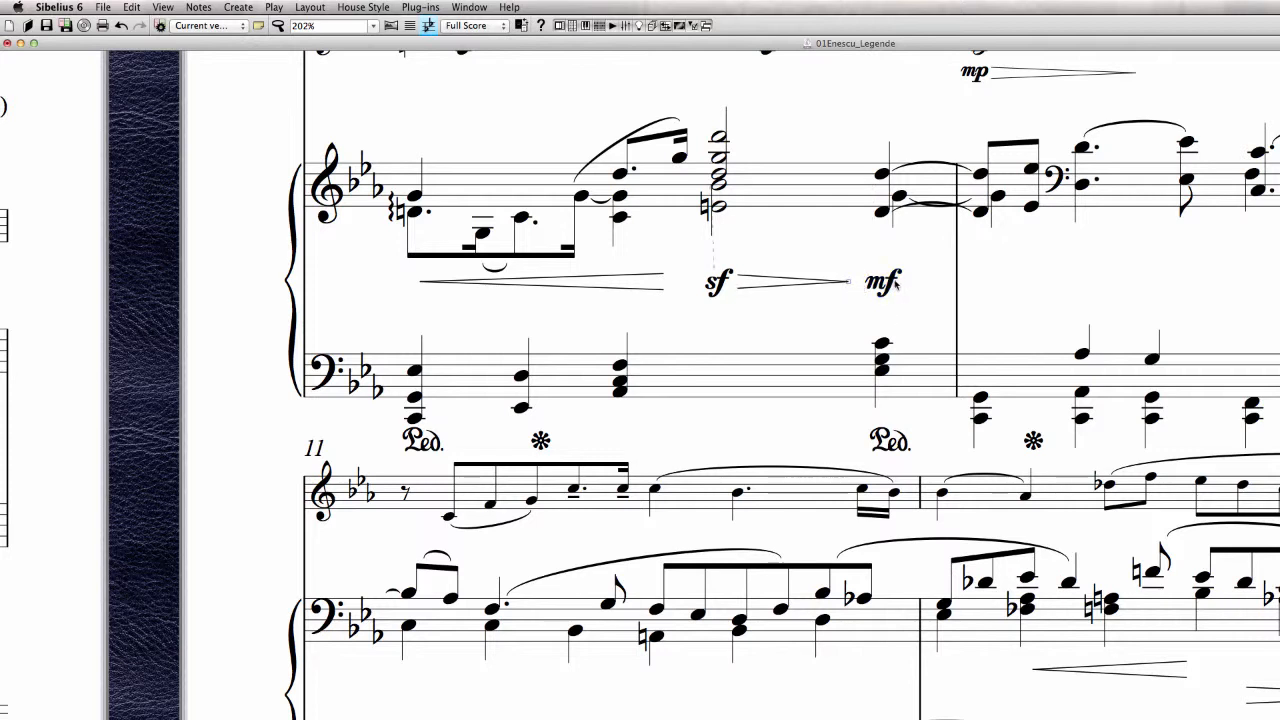
left_click(895, 284)
Shift the sf and the start of the diminuendo hairpin slightly left
left_click(772, 290)
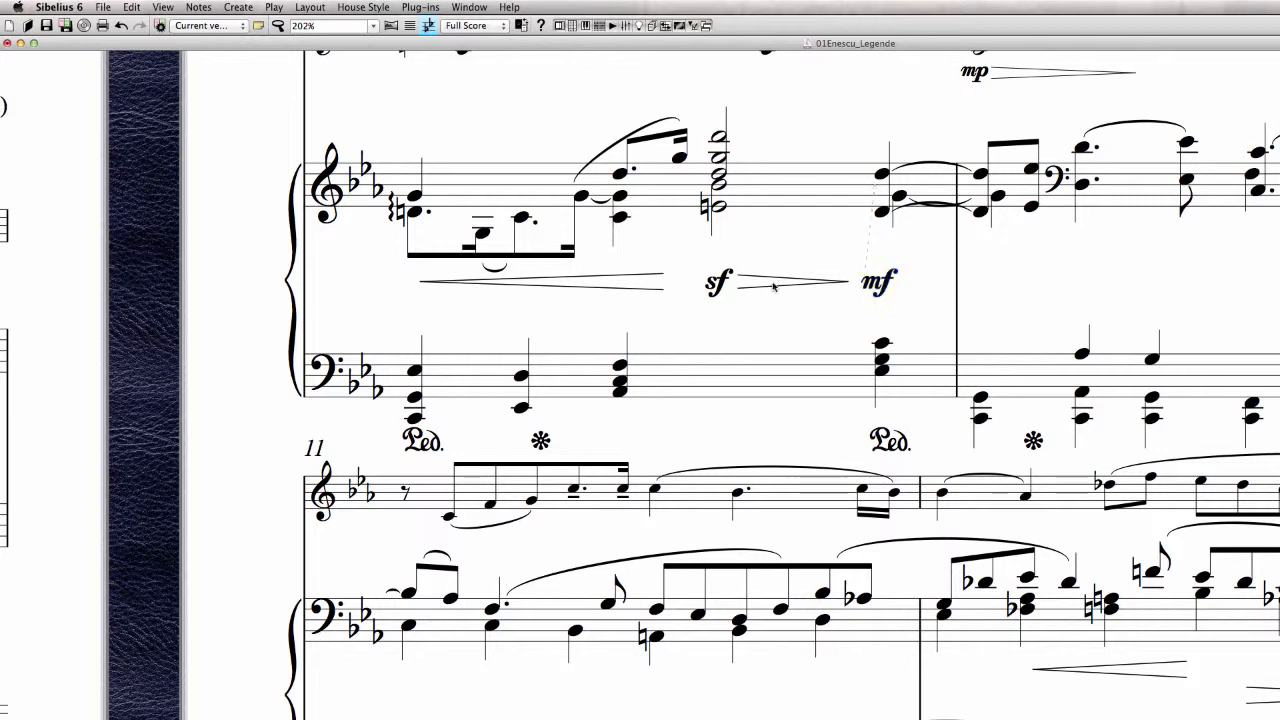
left_click(798, 285)
left_click_drag(719, 296, 714, 296)
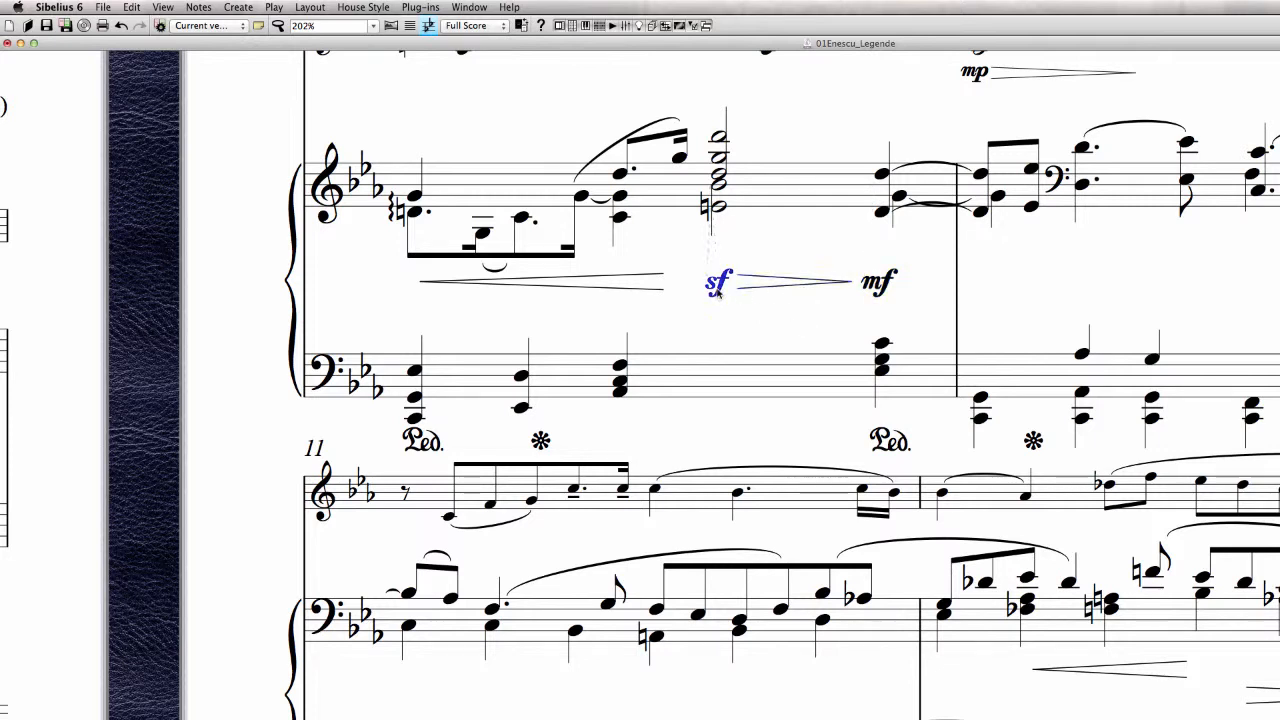
key("Left")
Shift the crescendo hairpin slightly left and extend its open end closer to the sf
left_click(622, 284)
left_click(621, 288)
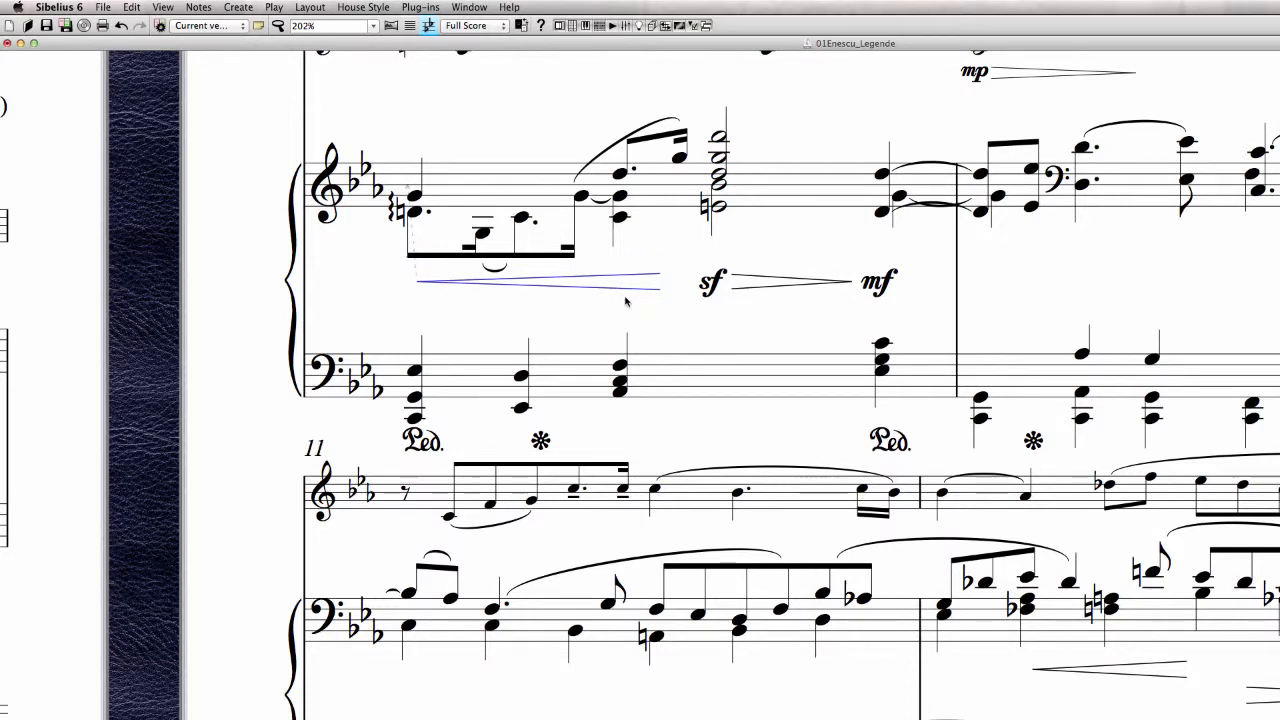
left_click_drag(659, 286, 686, 285)
Flip the lowest tie across the barline in the piano's upper staff so it curves downward
left_click_drag(1036, 273, 1011, 282)
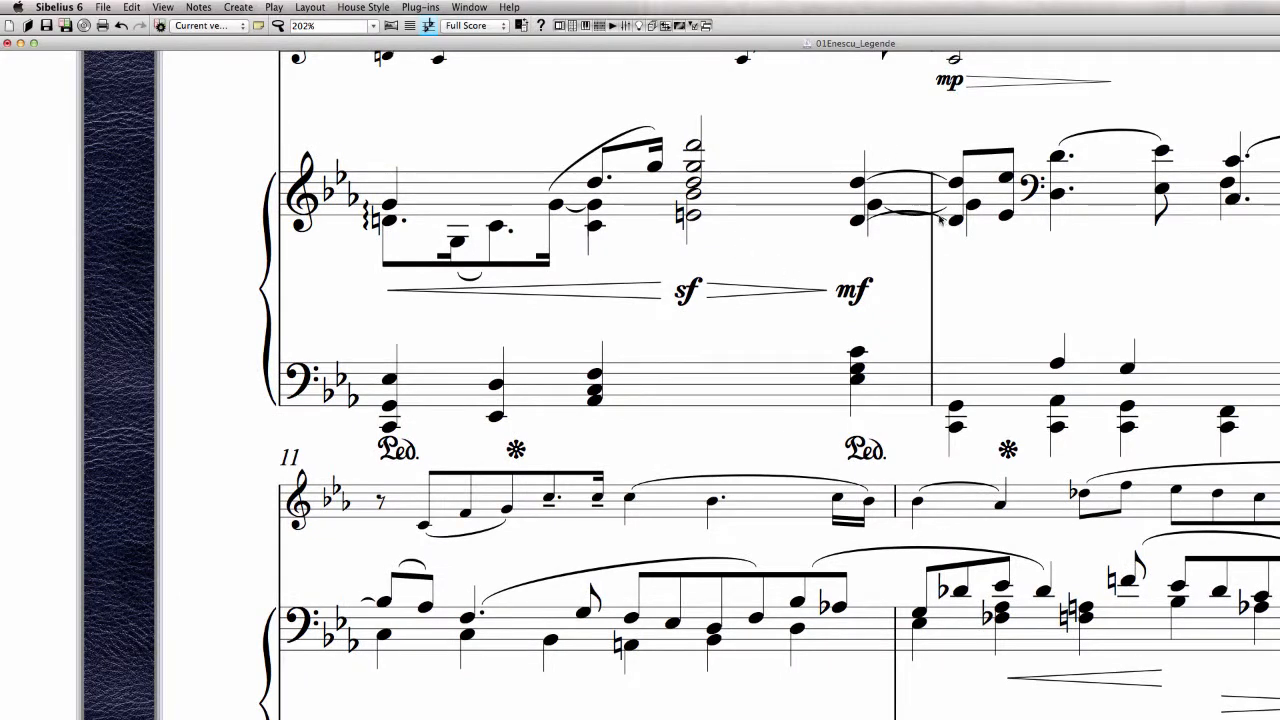
left_click(903, 213)
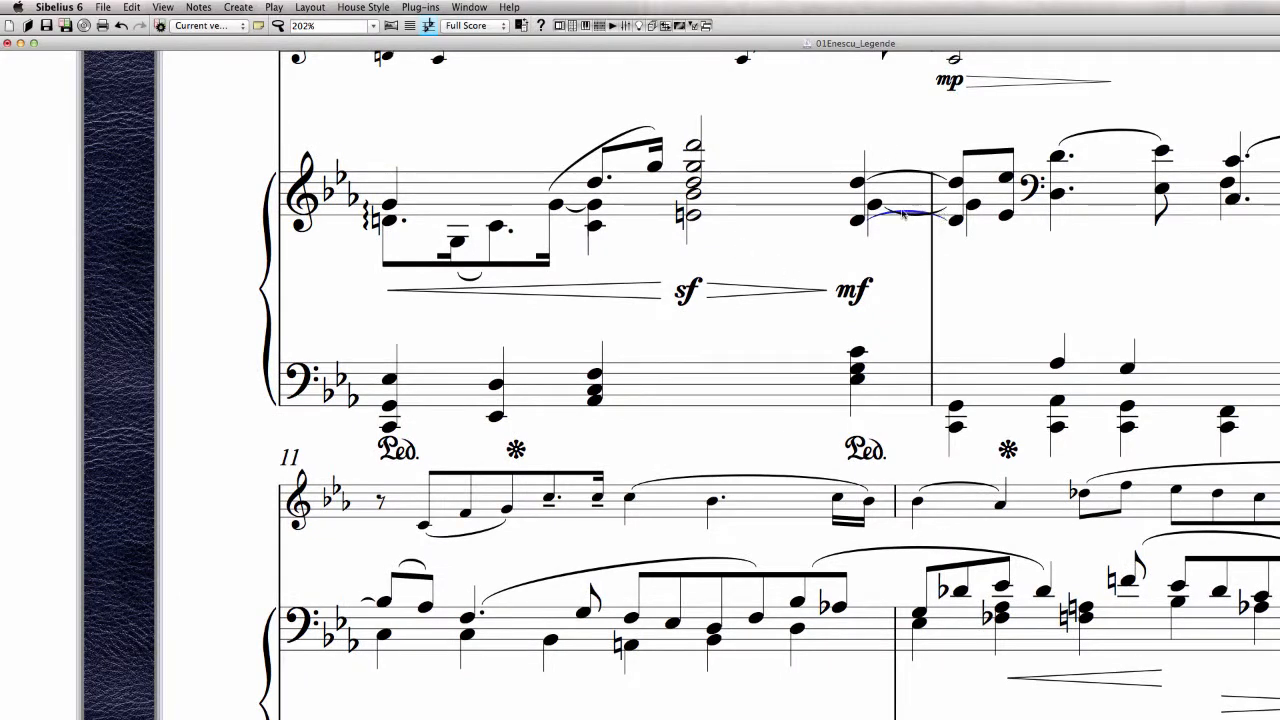
left_click(199, 7)
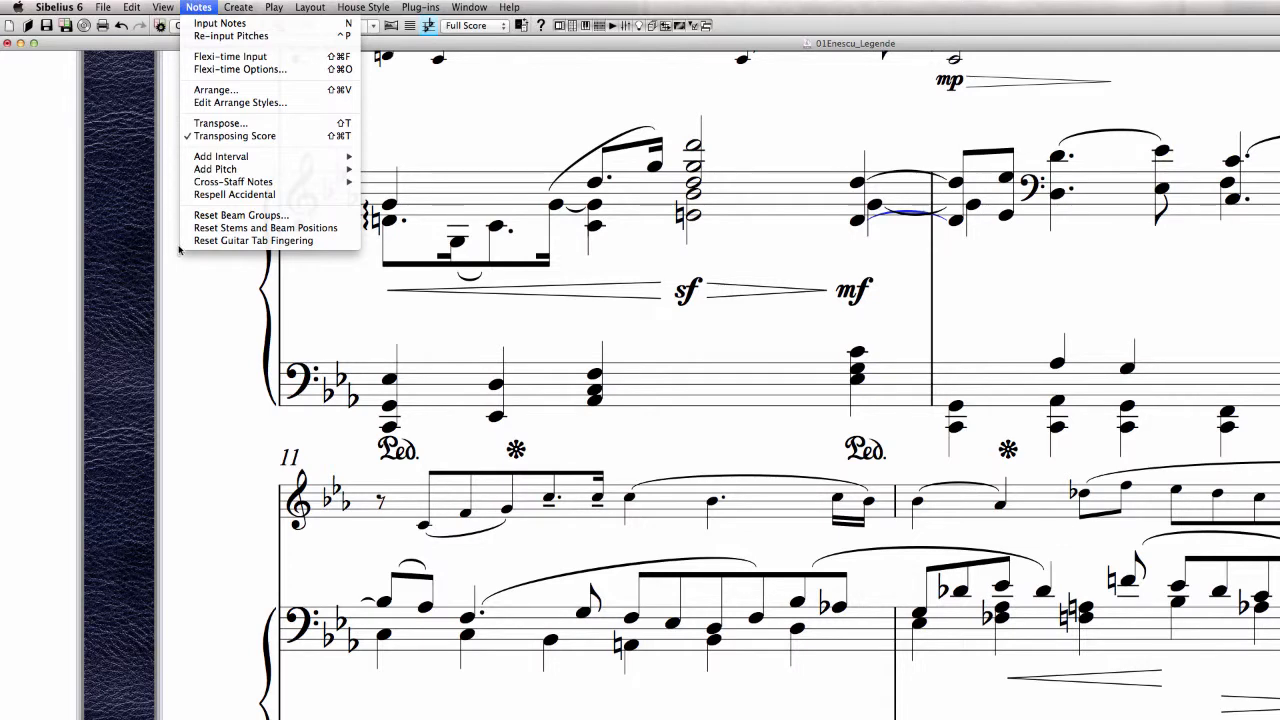
mouse_move(163, 6)
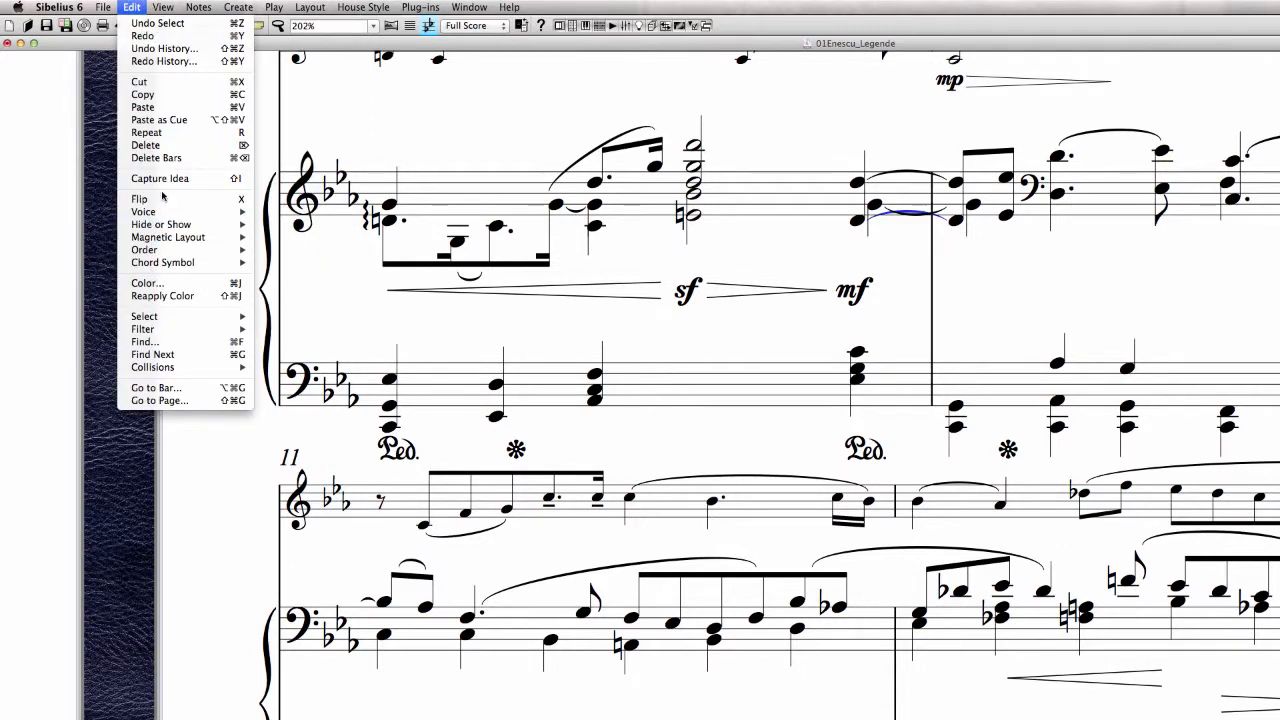
left_click(241, 203)
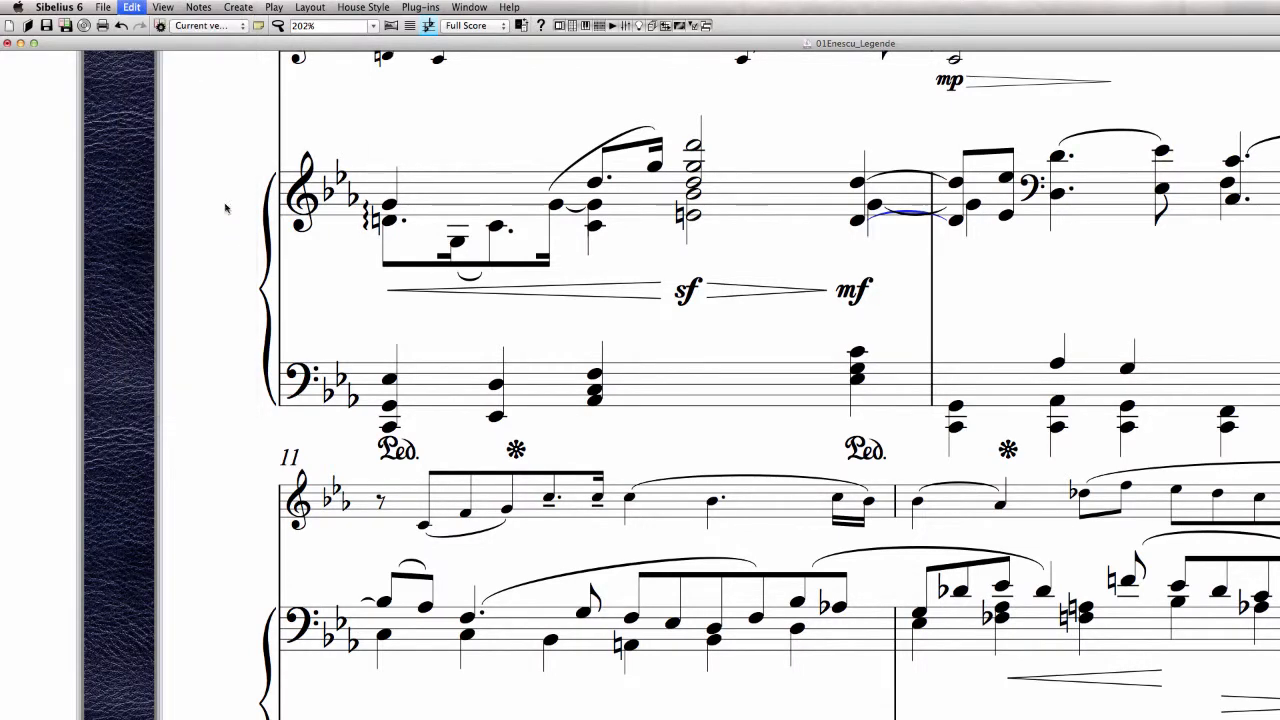
Check the mid-bar bass clef and the notes that follow it in the second bar of the piano's upper staff
left_click_drag(990, 274, 906, 268)
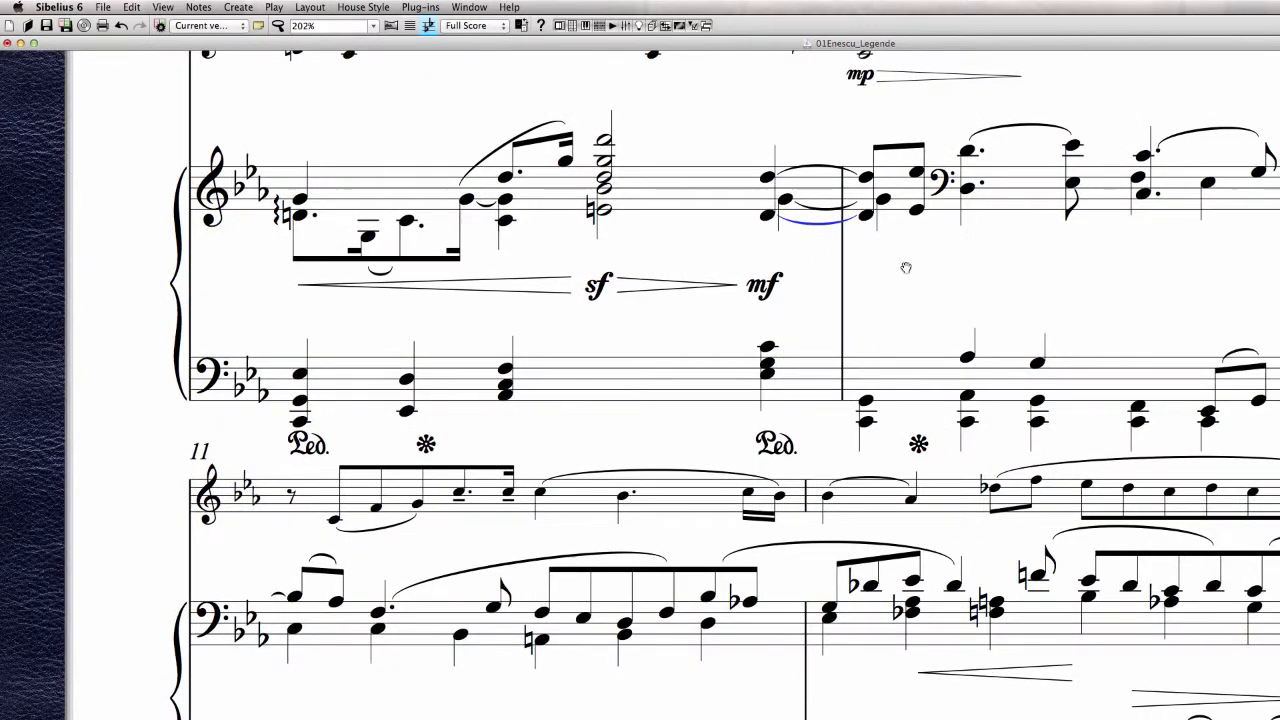
left_click(937, 190)
left_click_drag(1033, 262, 848, 270)
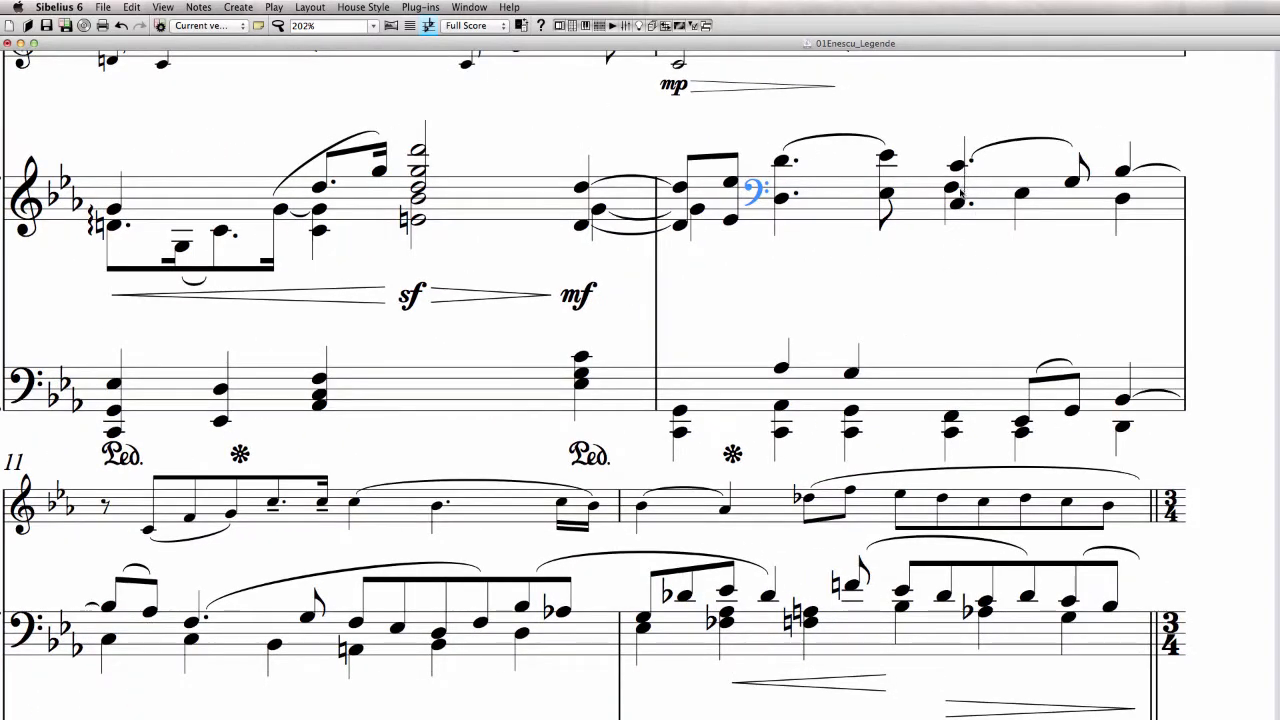
left_click(955, 191)
left_click(1020, 193)
left_click(957, 166)
left_click(1071, 182)
Lower the end of the slur from the second dotted chord so it sits closer to the flagged eighth note
left_click(1072, 148)
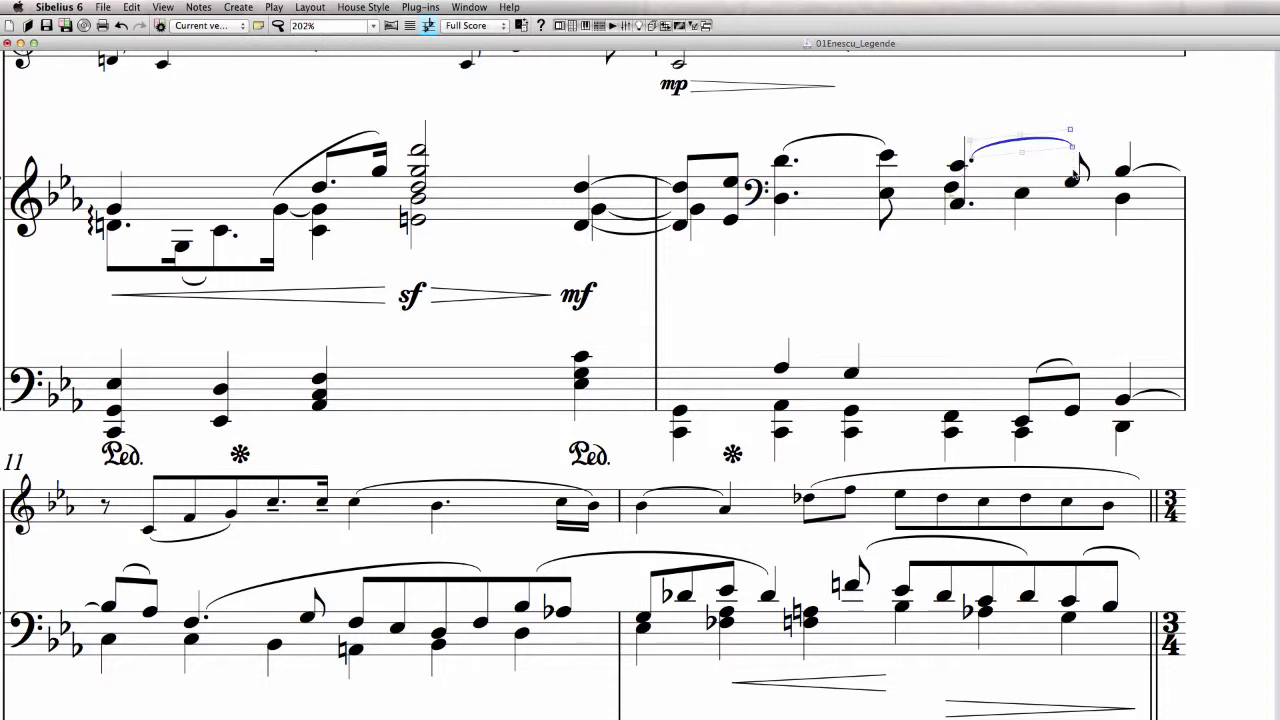
left_click_drag(1072, 148, 1076, 159)
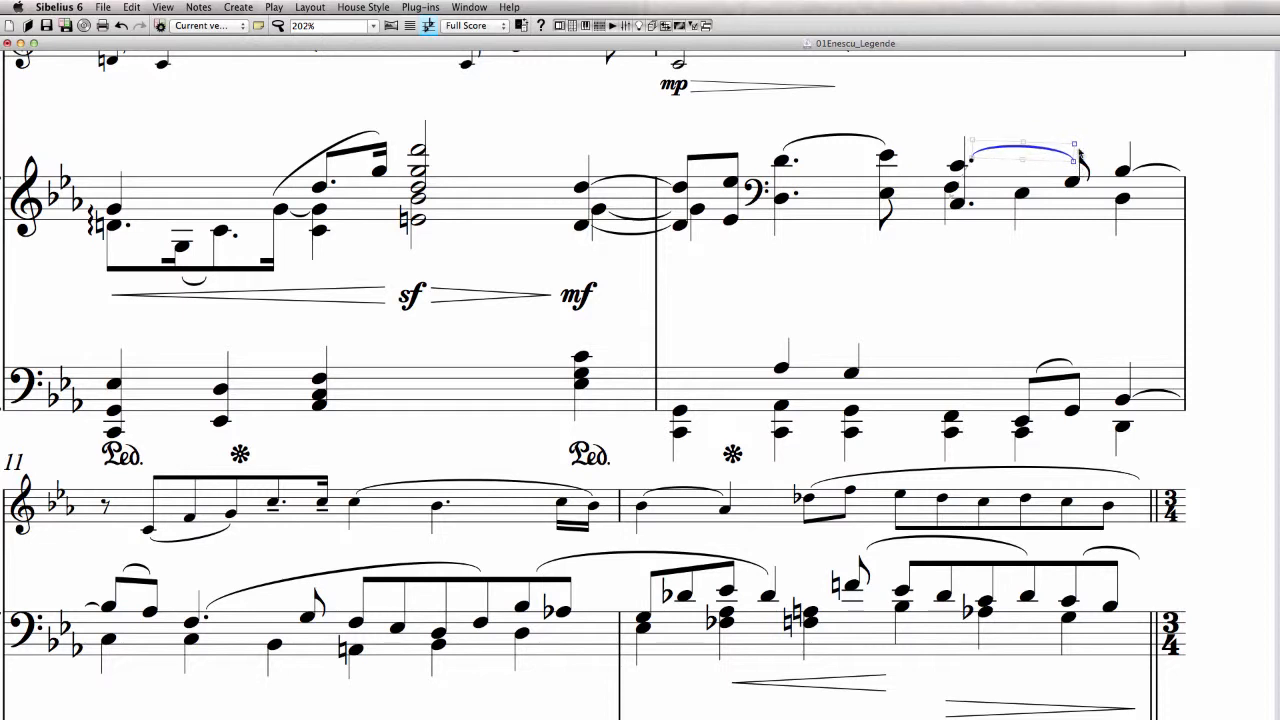
left_click(1010, 262)
Lower the beam of the dotted pair before the sf chord slightly
scroll(870, 283, "left", 6)
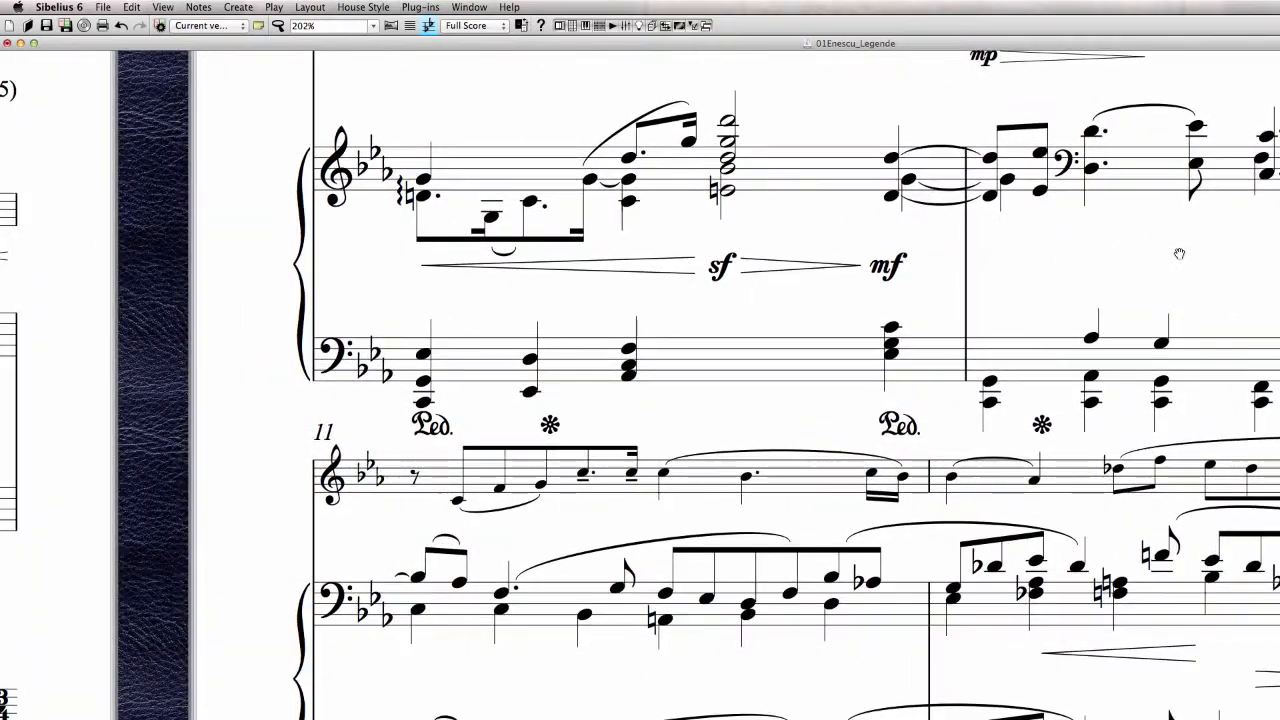
left_click(590, 160)
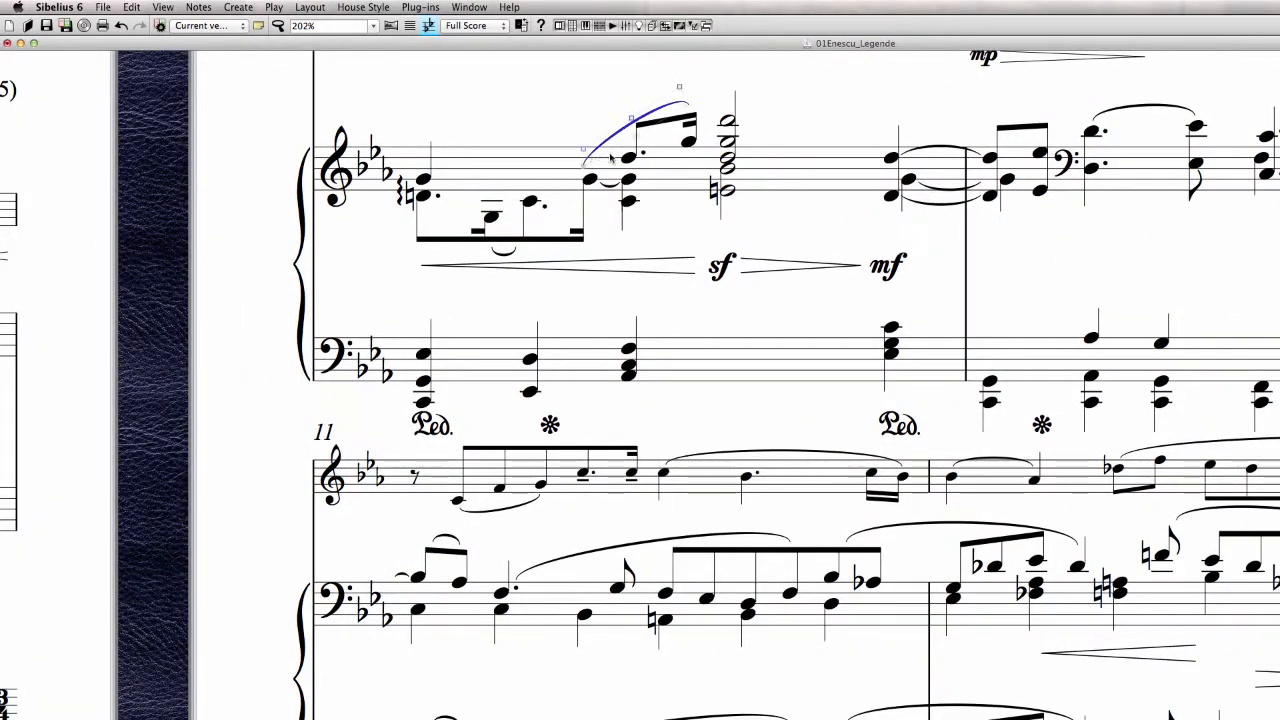
left_click(669, 122)
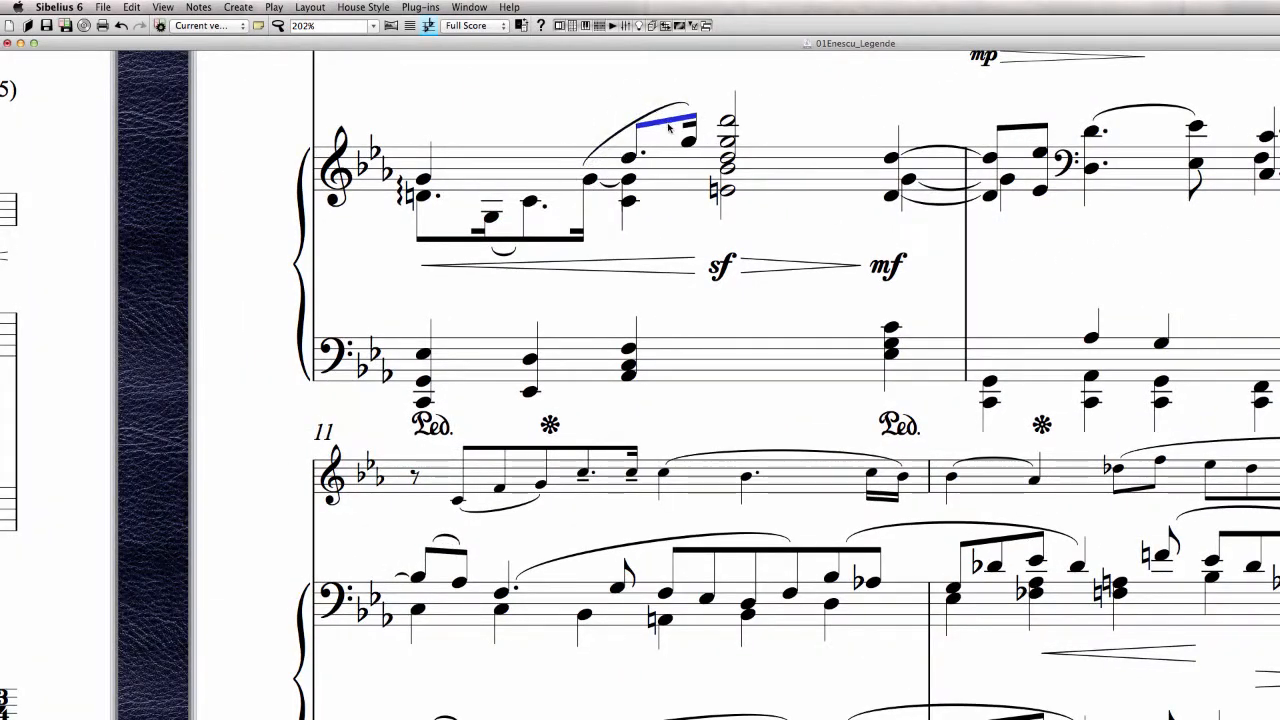
key("Down")
Delete the slur over the beamed dotted pair before the sf chord
left_click(688, 107)
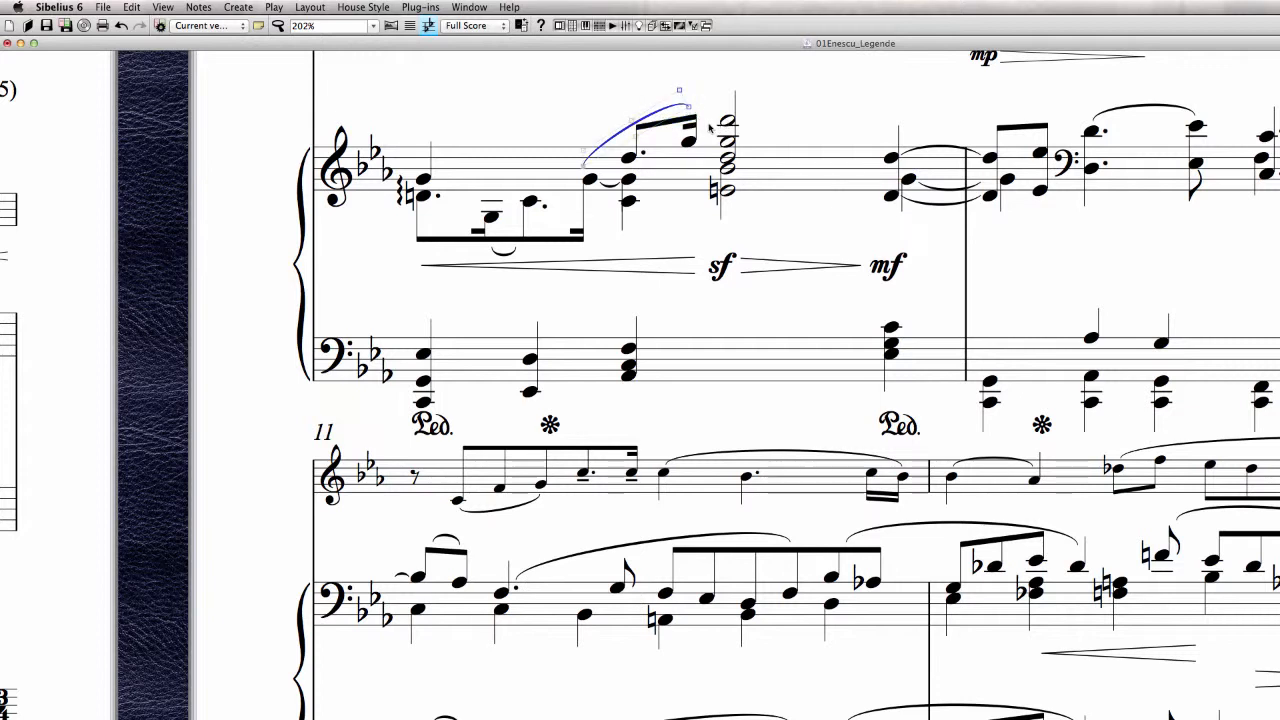
key("Delete")
left_click(591, 179)
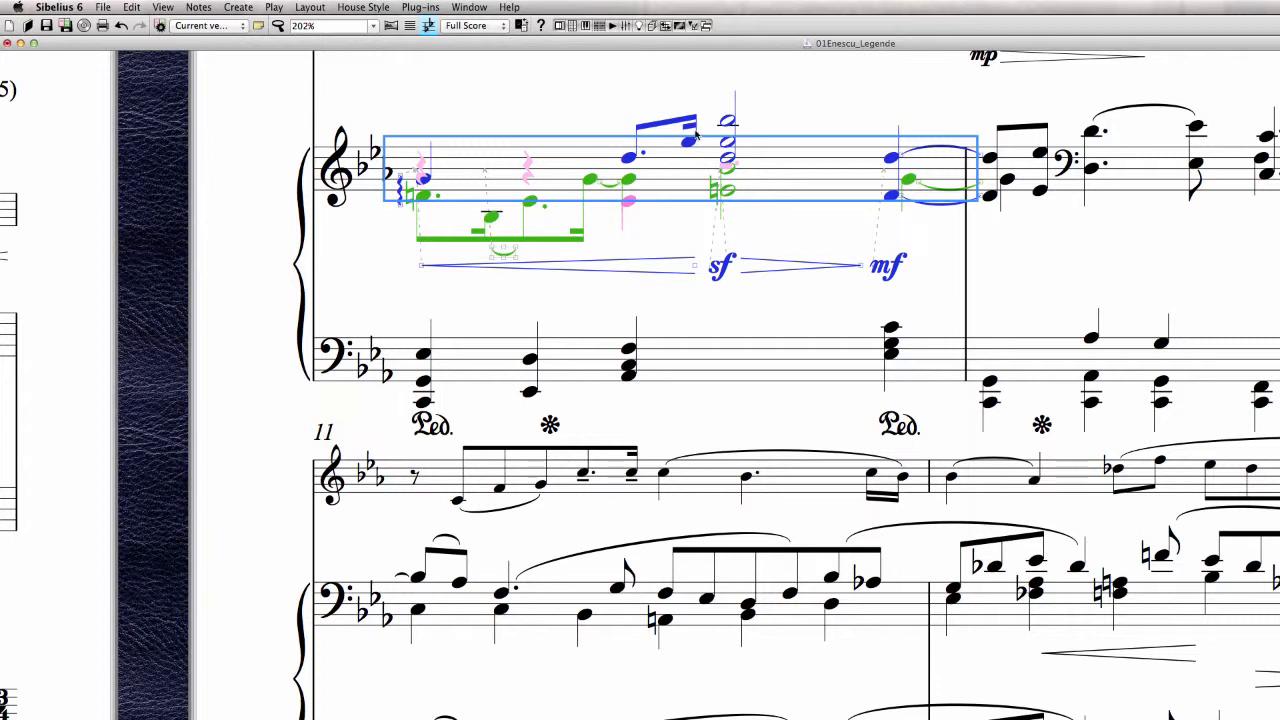
left_click(589, 181)
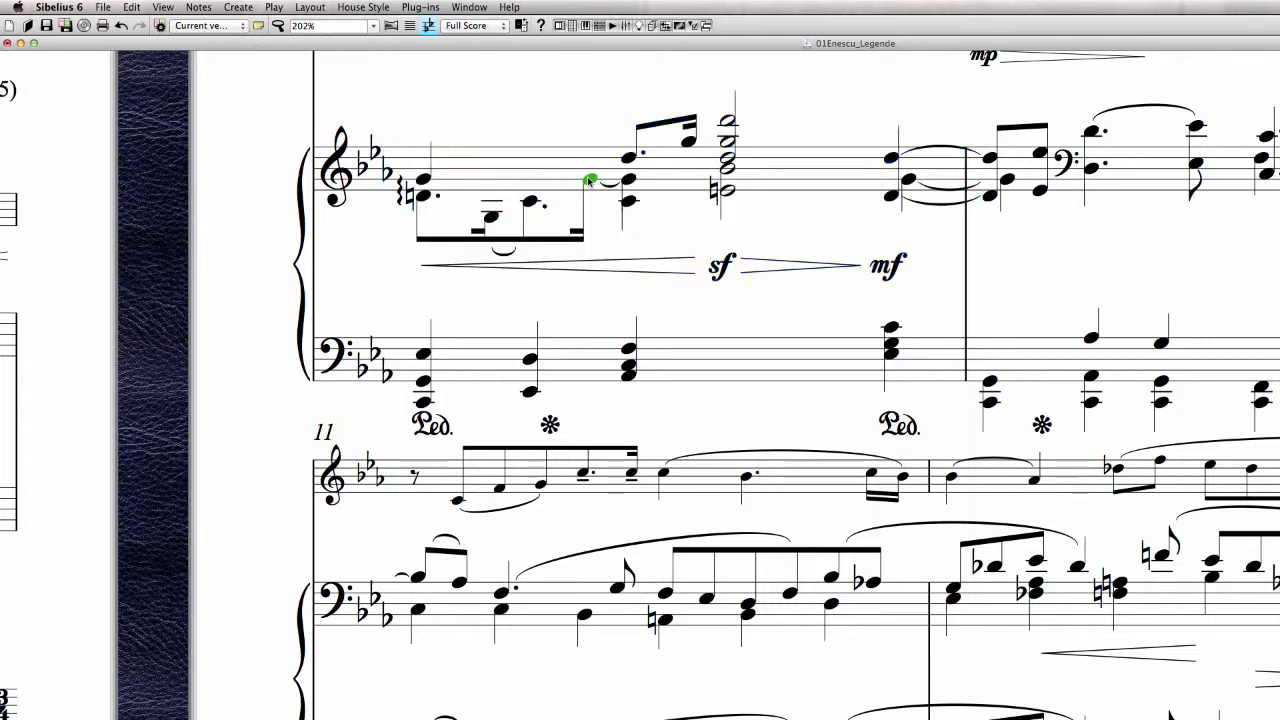
key("super+shift+a")
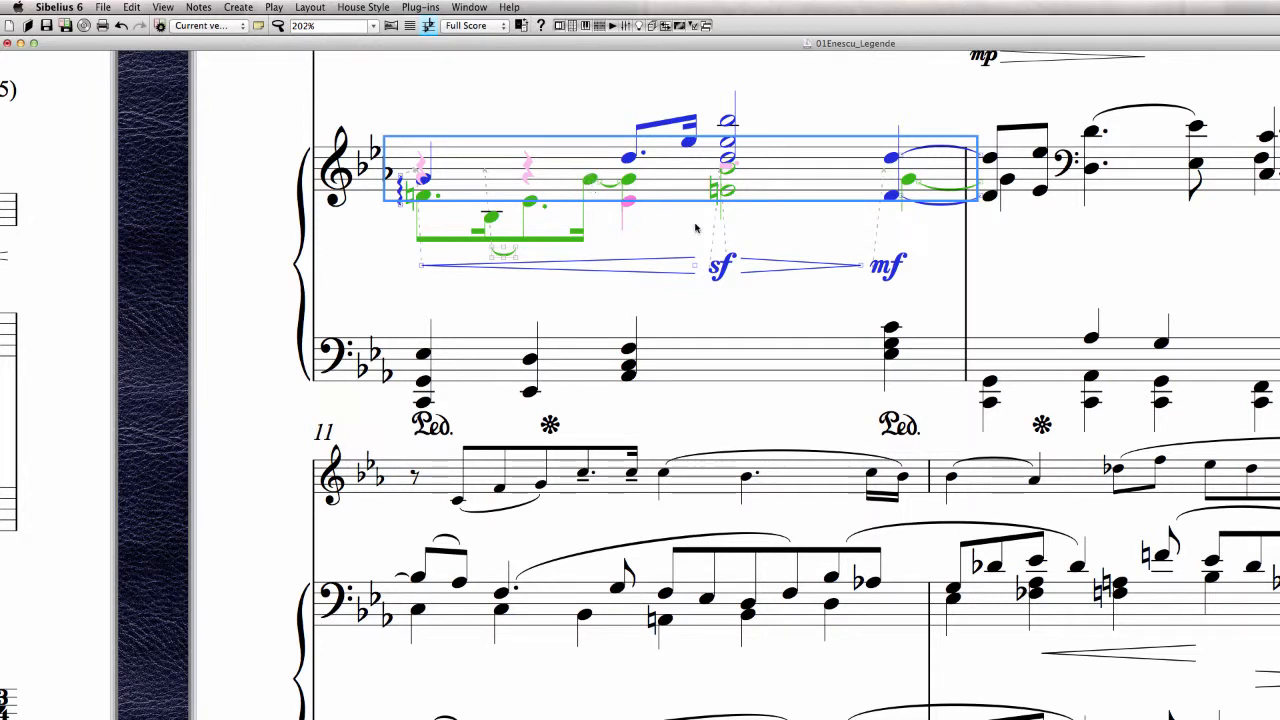
key("Escape")
Add a slur from the last note of the lower beamed group, flip it above the staff and turn off its Magnetic Layout
left_click(589, 181)
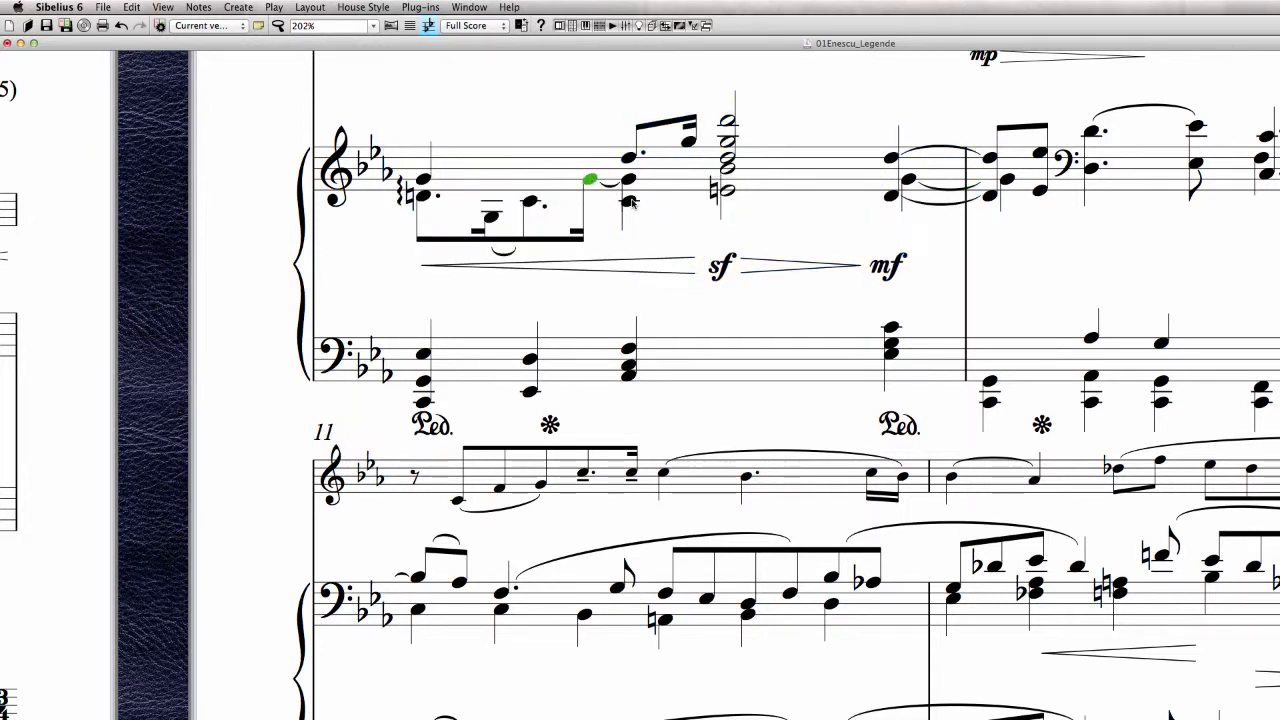
key("s")
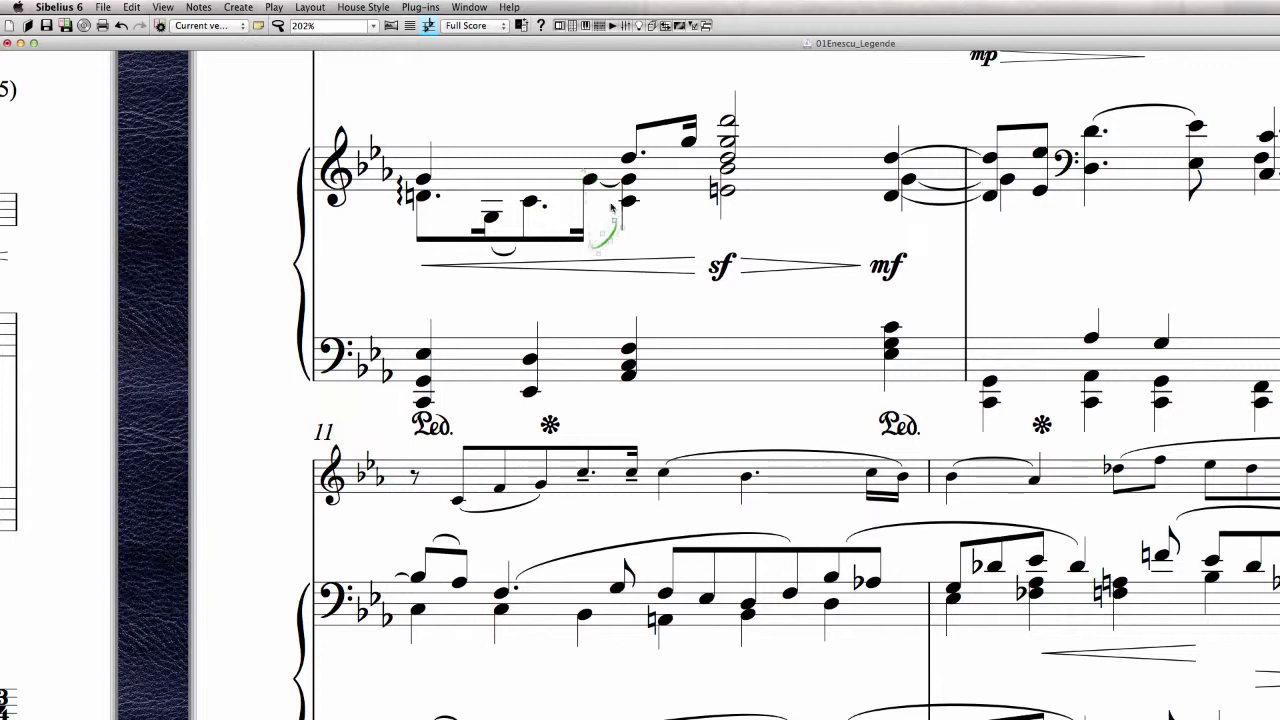
key("x")
left_click_drag(634, 148, 697, 104)
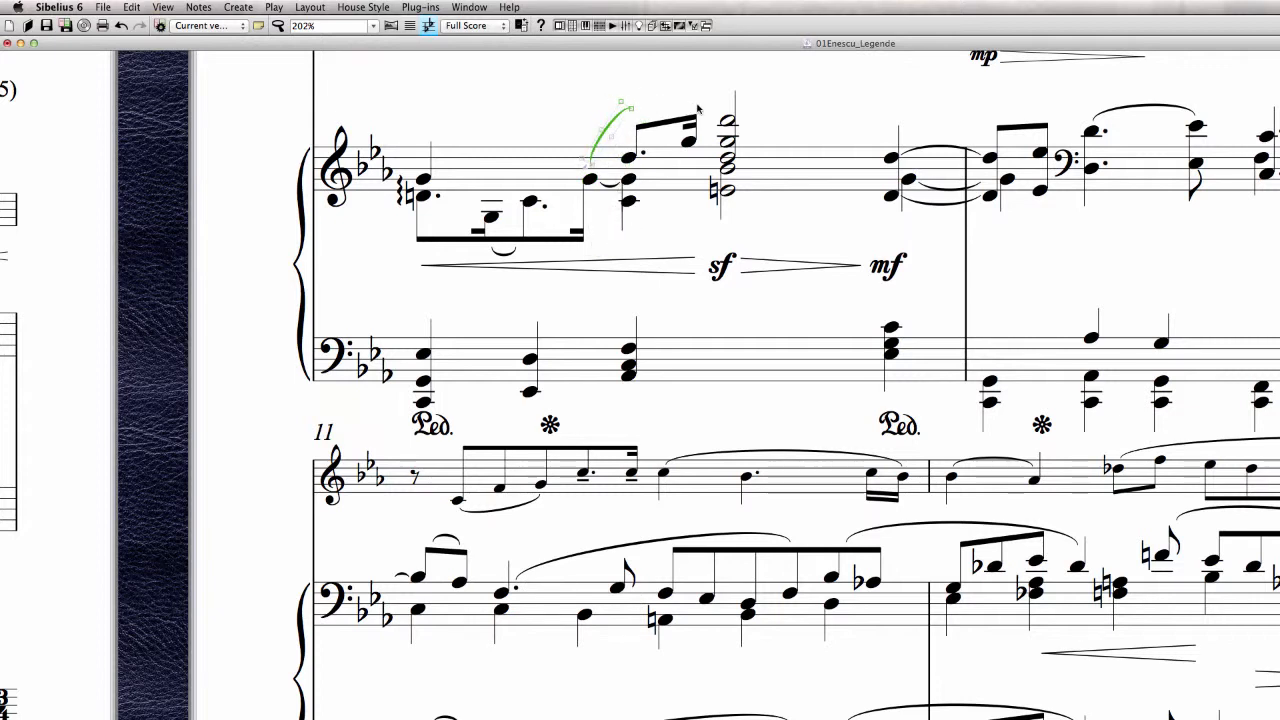
right_click(624, 125)
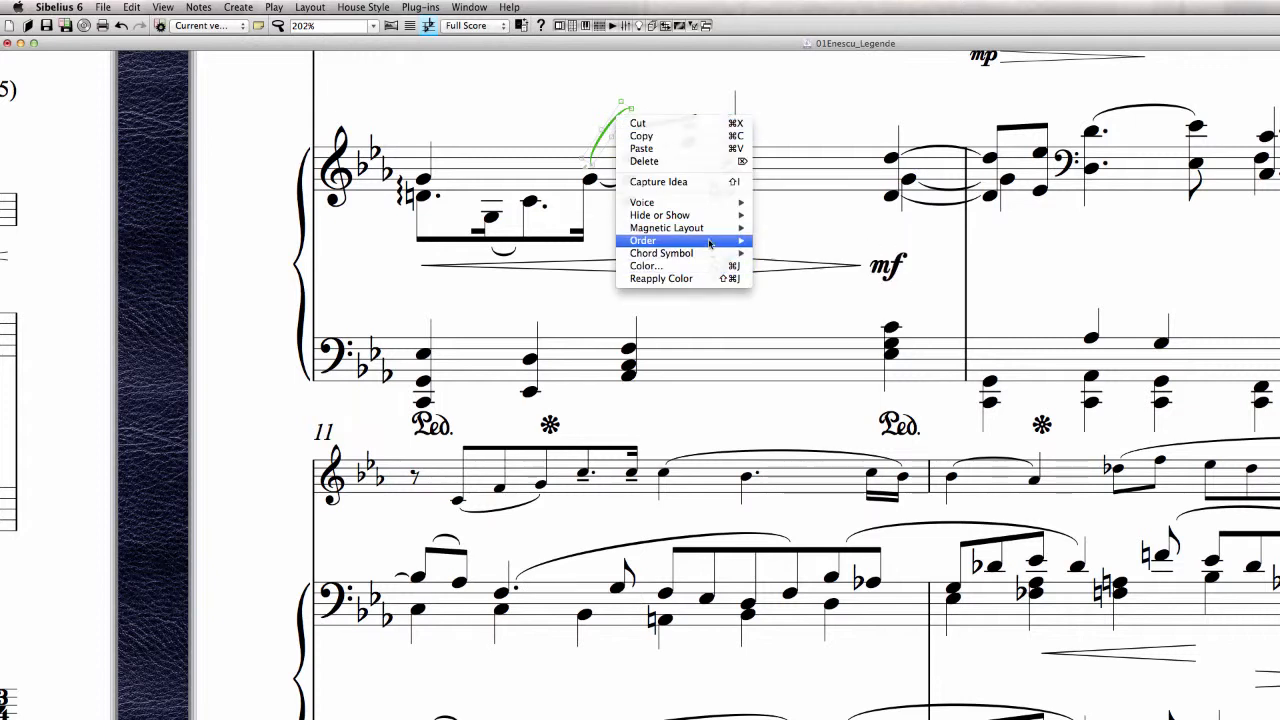
mouse_move(711, 231)
left_click(785, 254)
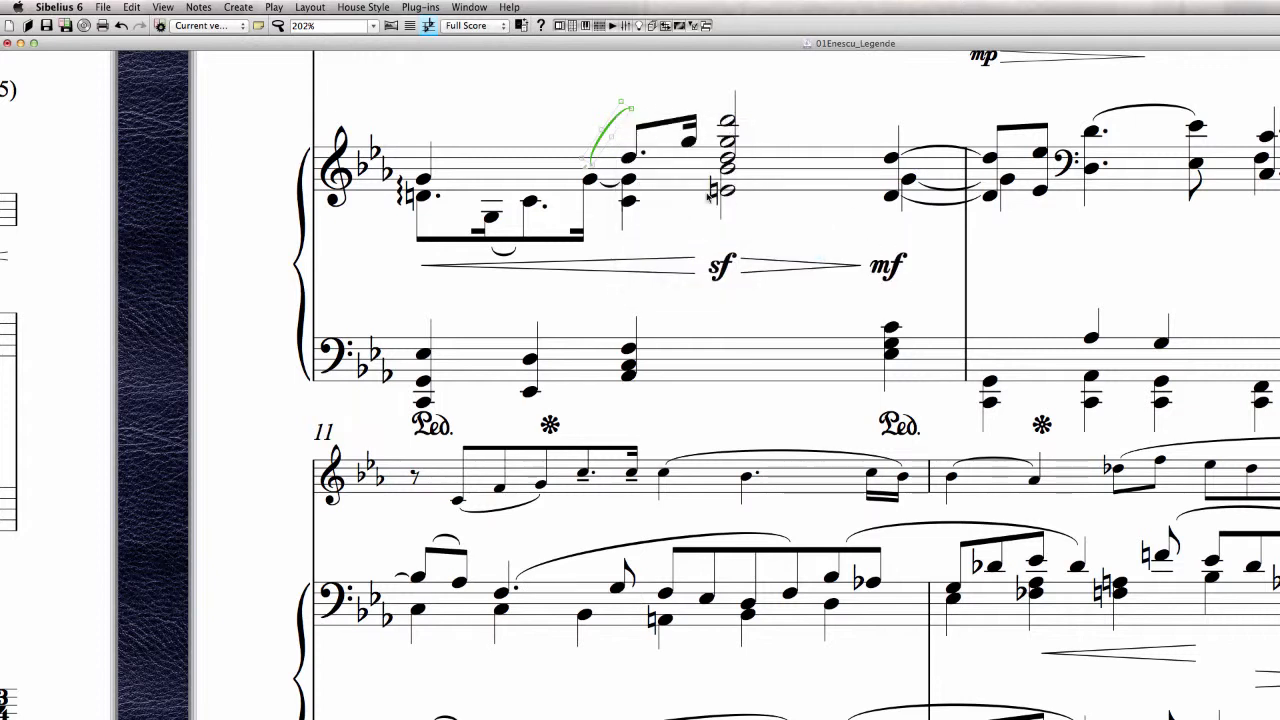
Adjust the slur's end and extend it over the beamed dotted pair to the sf chord
mouse_move(639, 108)
left_mouse_down()
mouse_move(685, 105)
mouse_move(680, 118)
mouse_move(615, 118)
mouse_move(670, 115)
mouse_move(643, 116)
left_mouse_up()
key("shift+space")
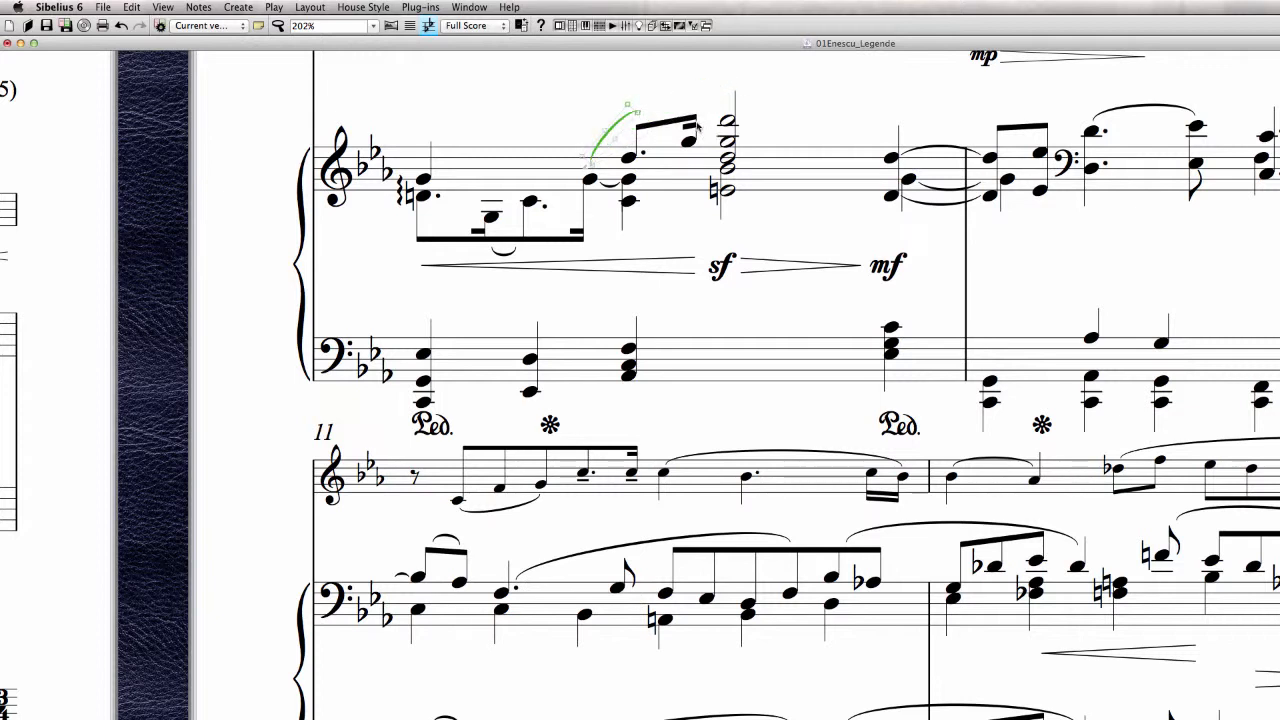
key("space")
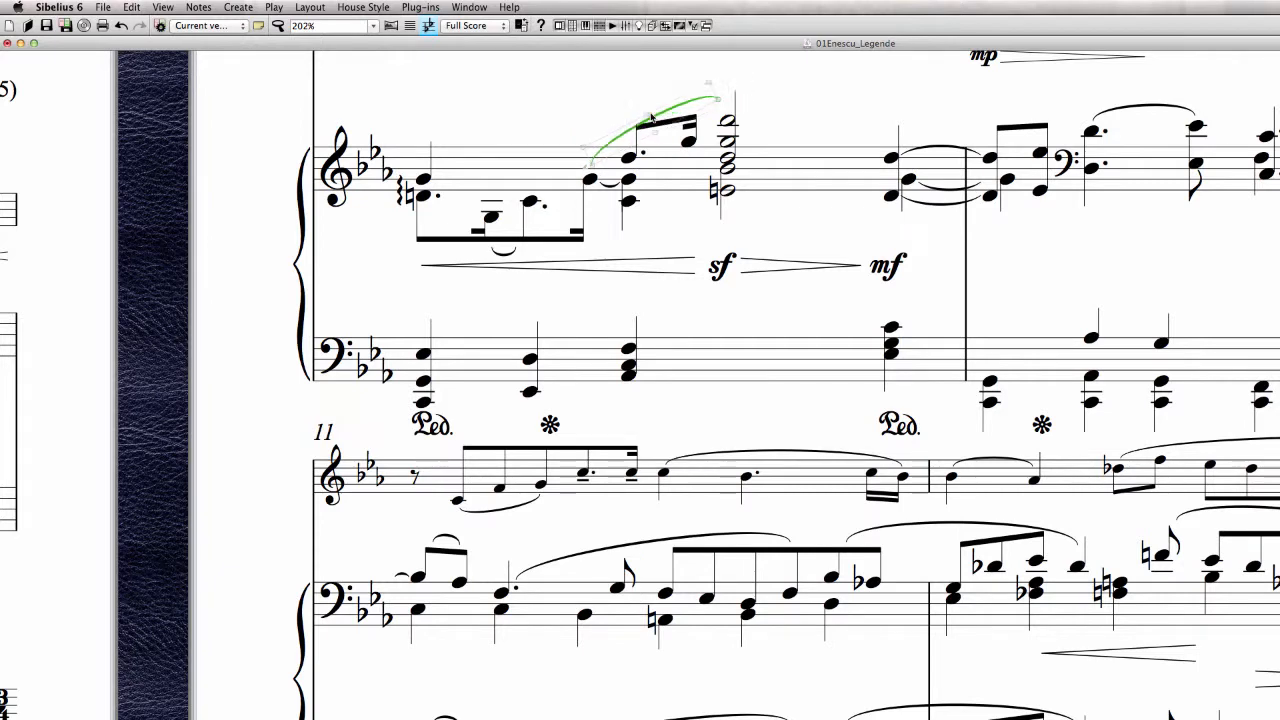
key("shift+space")
key("space")
left_click_drag(671, 102, 667, 136)
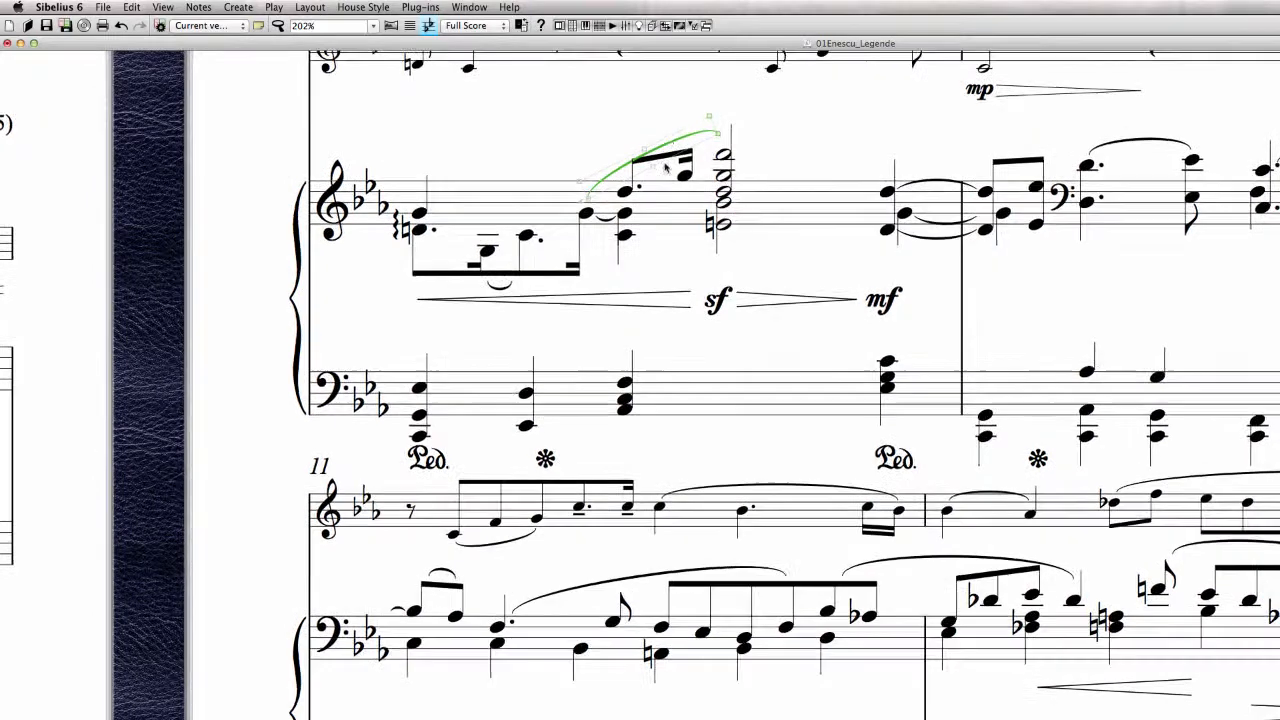
Delete the slur that runs from the lower beamed group's last note to the sf chord
left_click(789, 184)
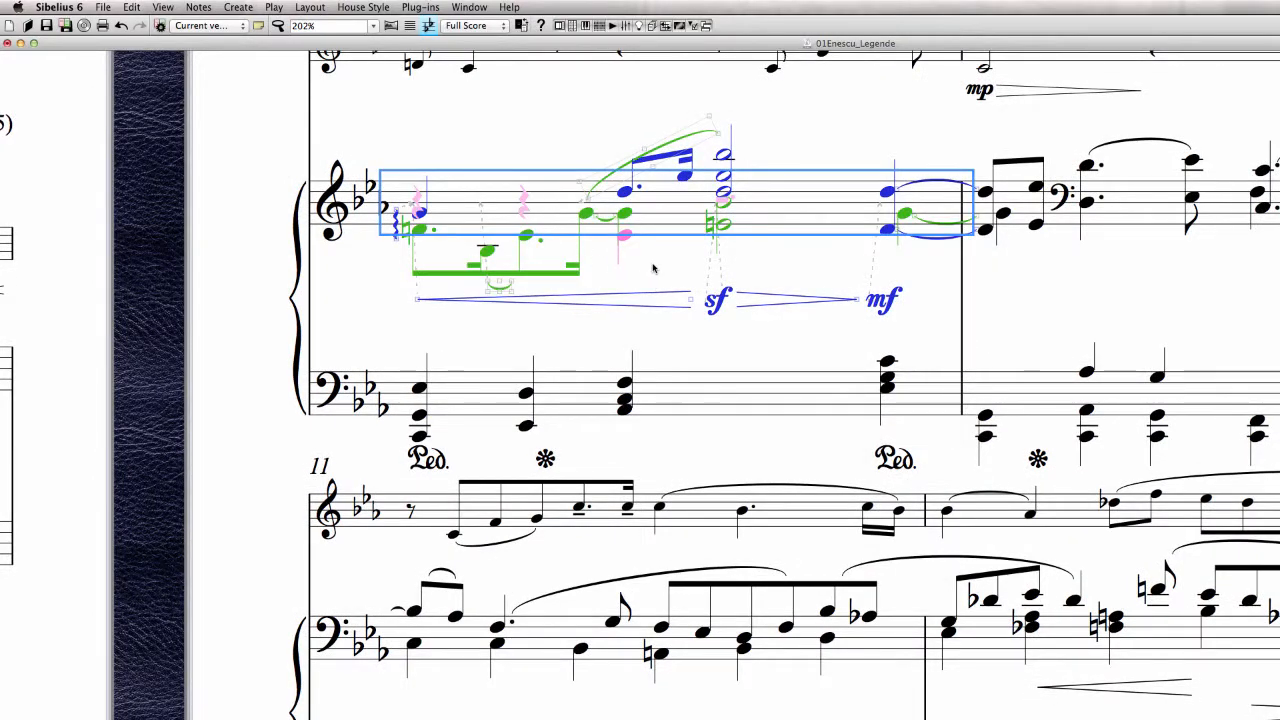
key("Escape")
left_click(680, 140)
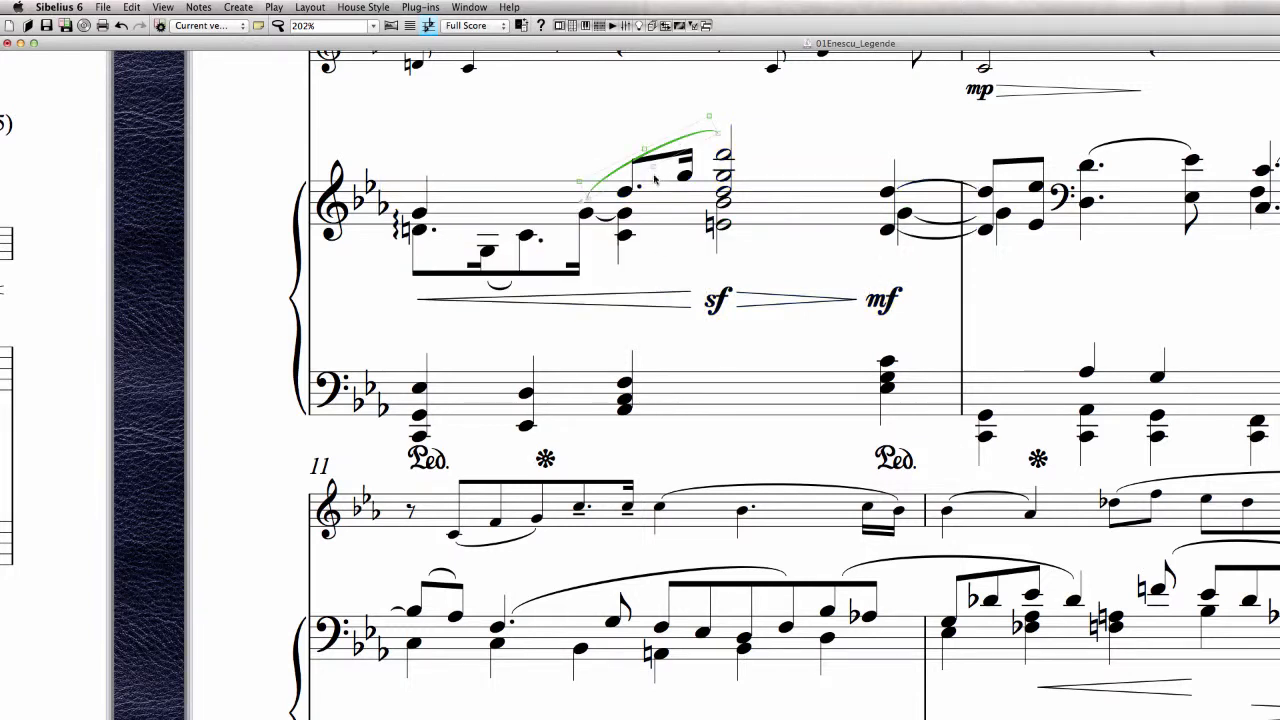
key("Delete")
Add a slur above the beamed dotted pair, from the dotted note to the sf chord
left_click(638, 194)
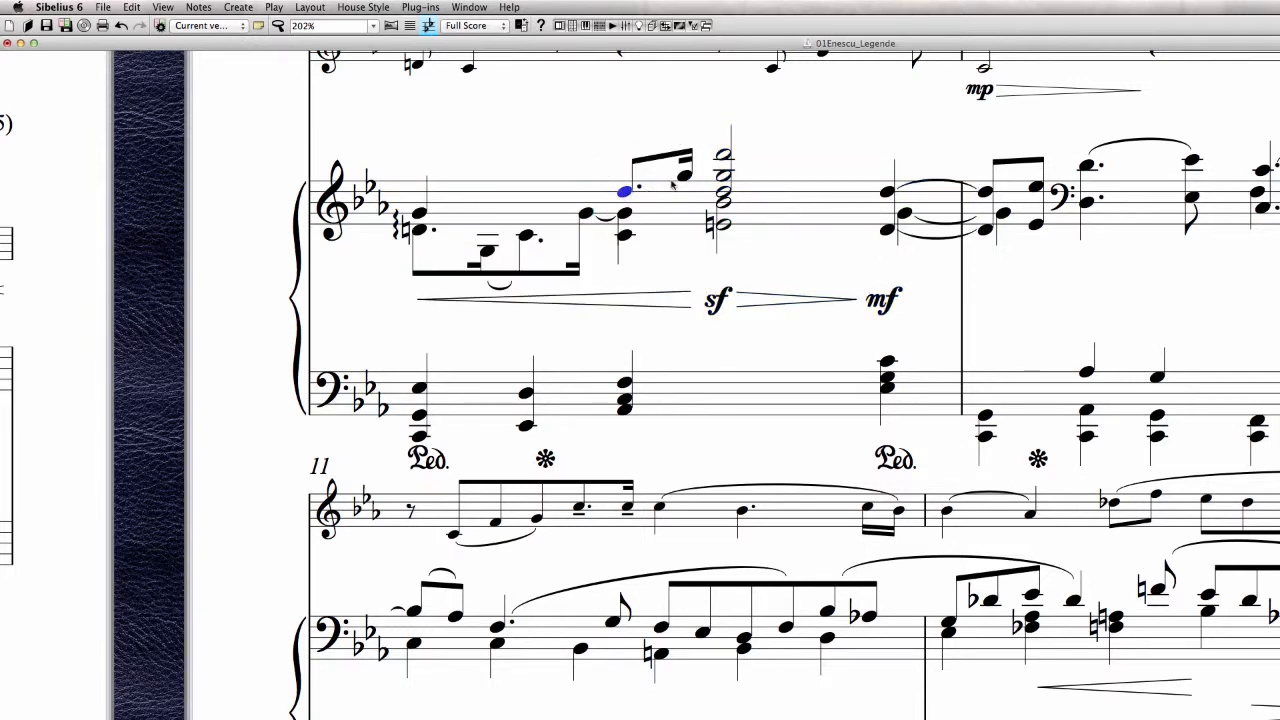
left_click(728, 157)
left_click(628, 192)
key("s")
key("space")
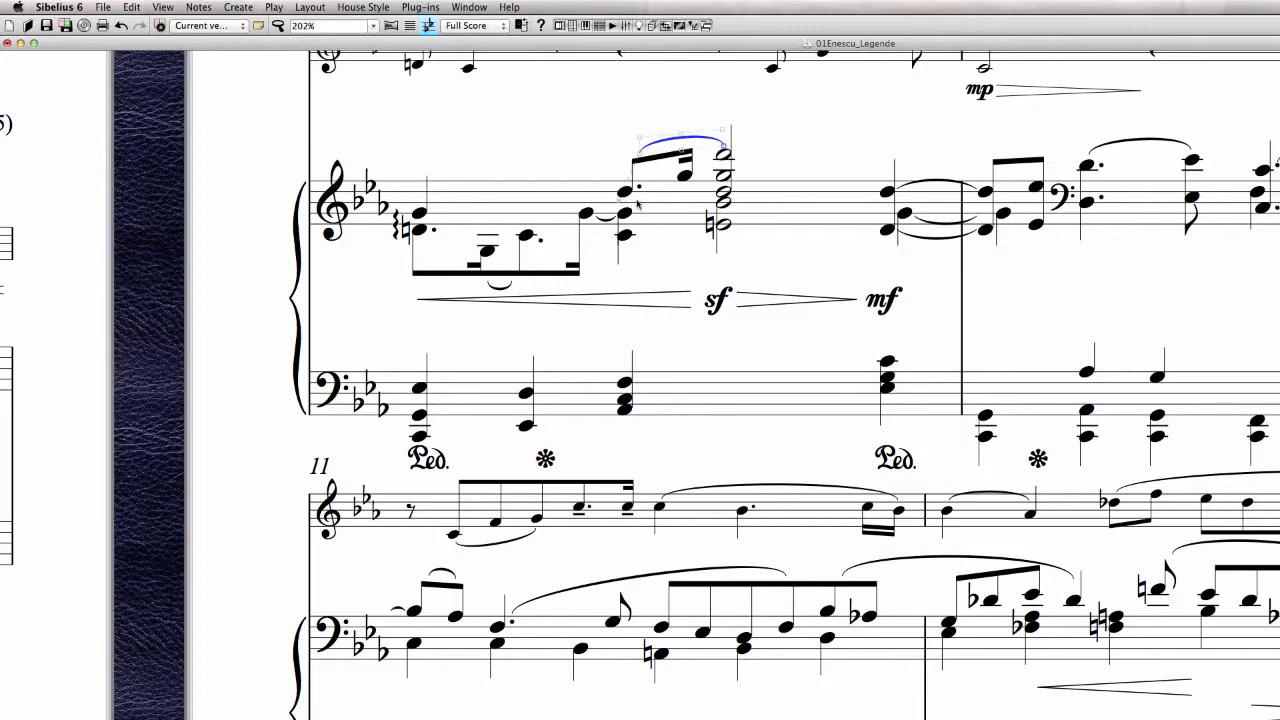
Extend the slur's start back to the lower group's last note and raise its curve clear of the beam
left_click_drag(640, 154, 571, 169)
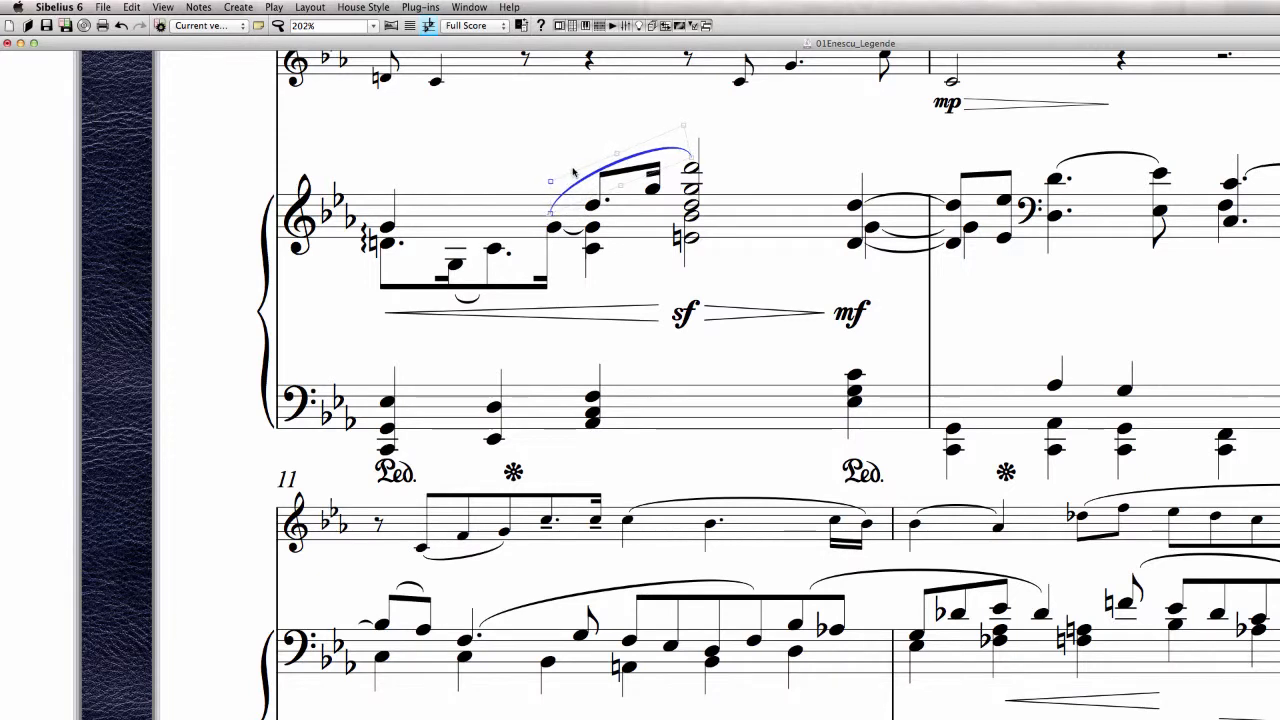
left_click(545, 145)
left_click(620, 152)
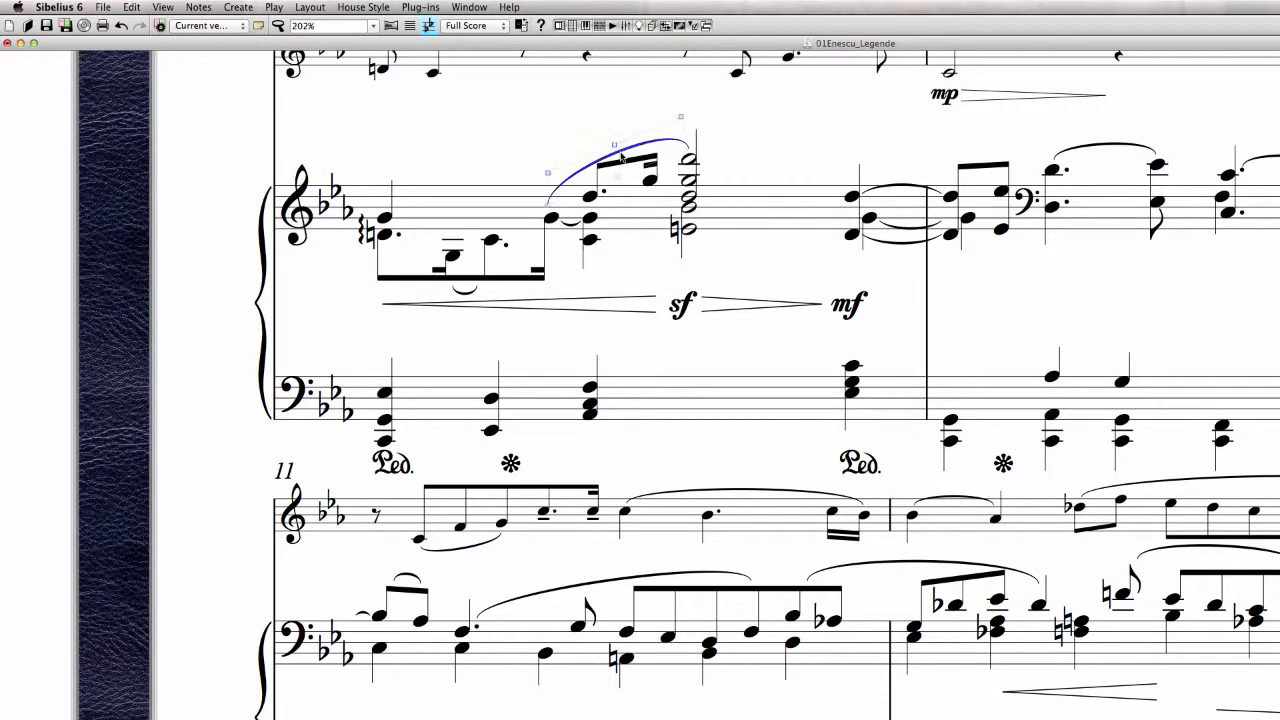
left_click_drag(615, 146, 613, 141)
left_click(588, 126)
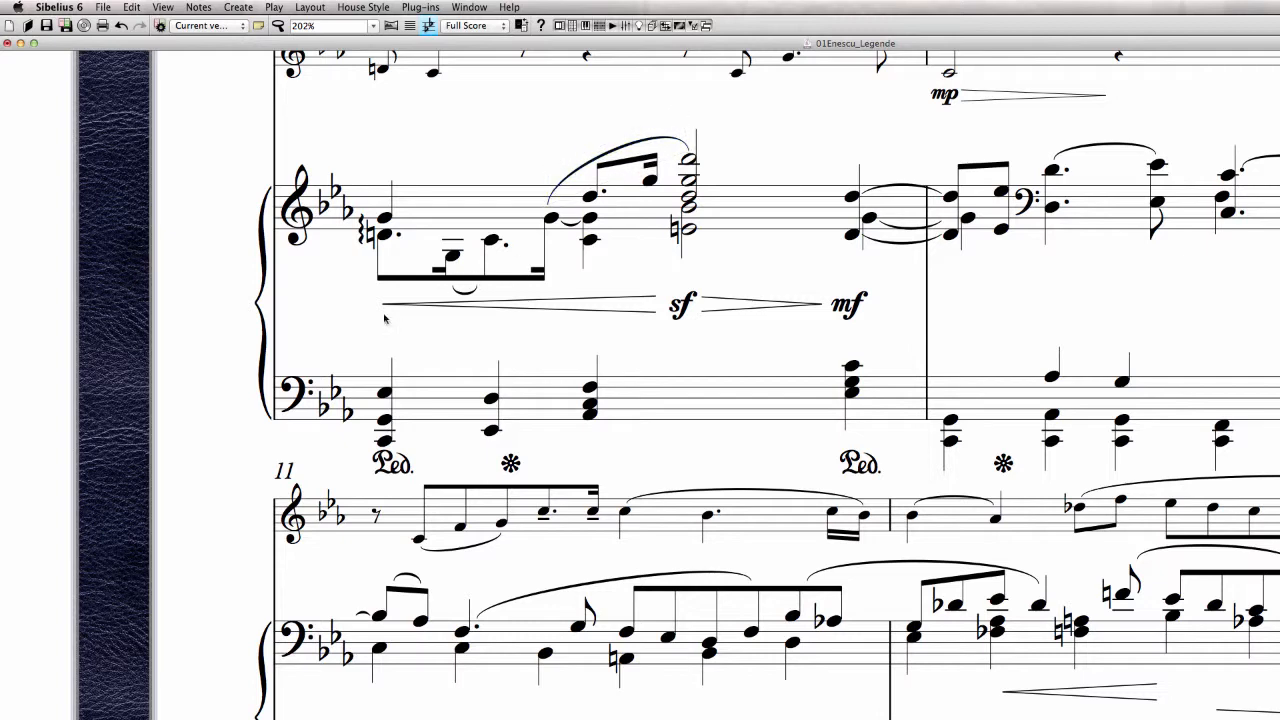
left_click_drag(672, 338, 614, 231)
left_click(690, 286)
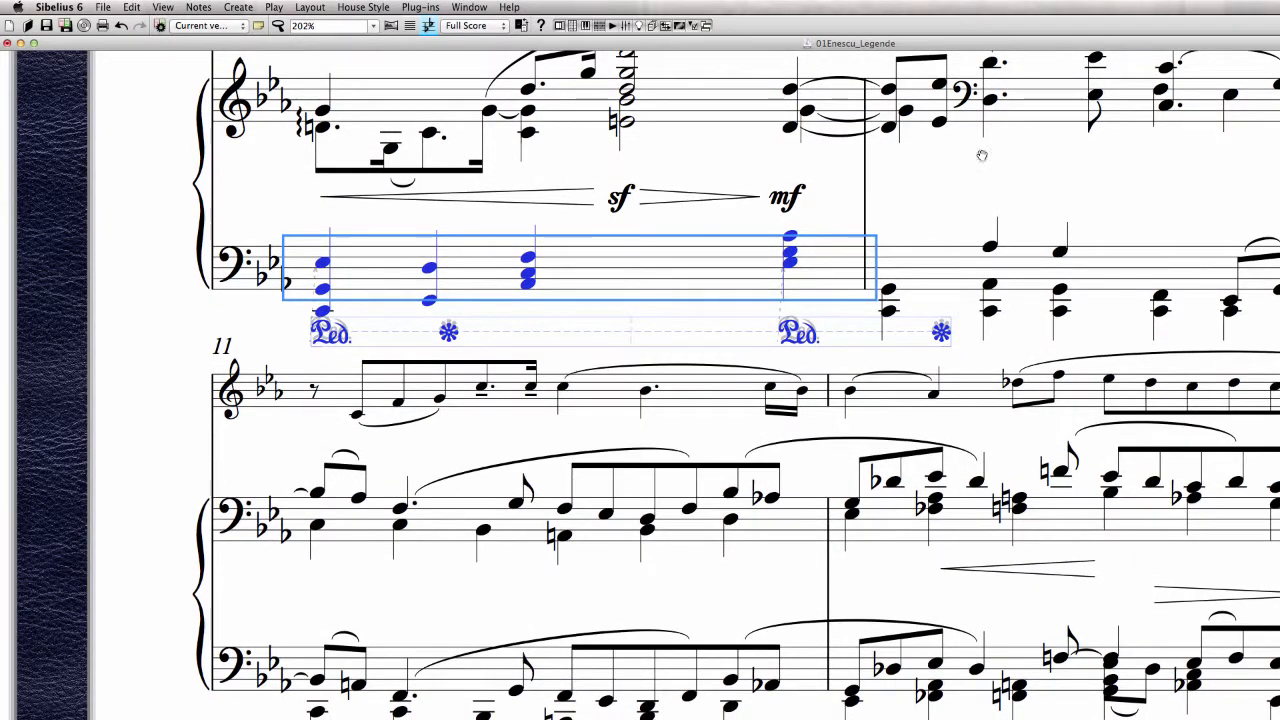
left_click_drag(948, 181, 974, 526)
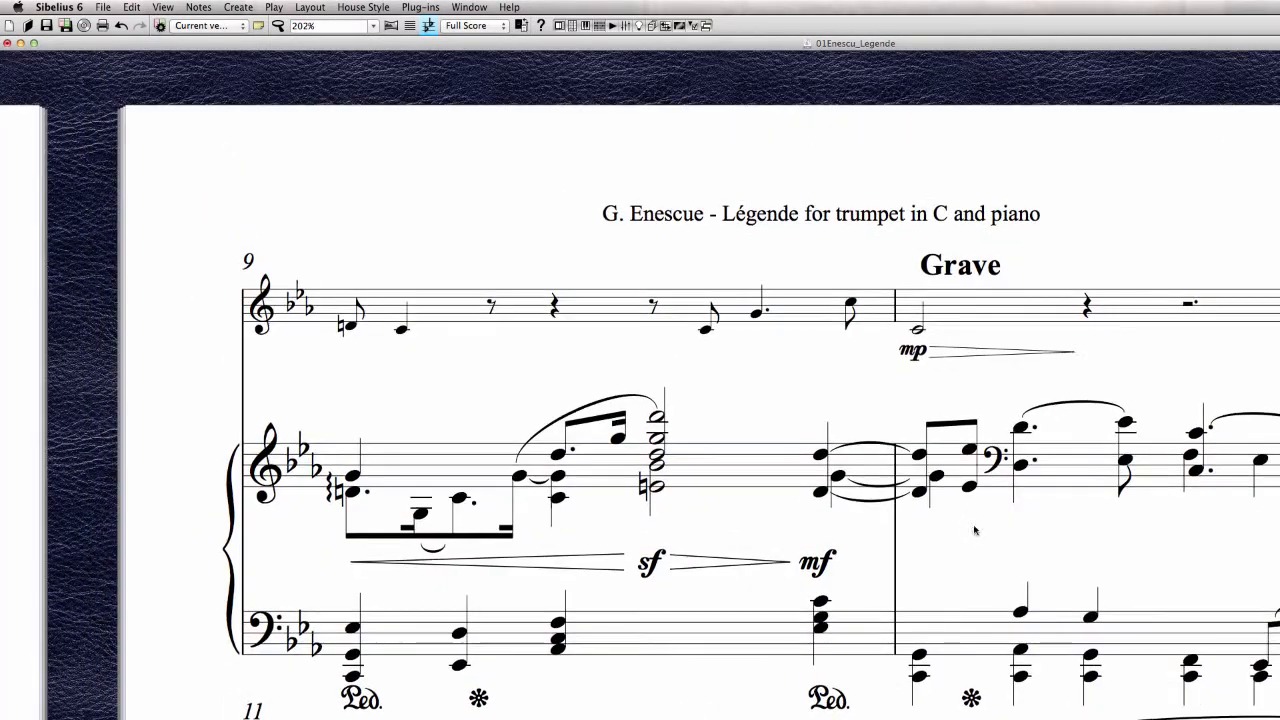
left_click(1060, 457)
left_click_drag(1151, 540, 1139, 467)
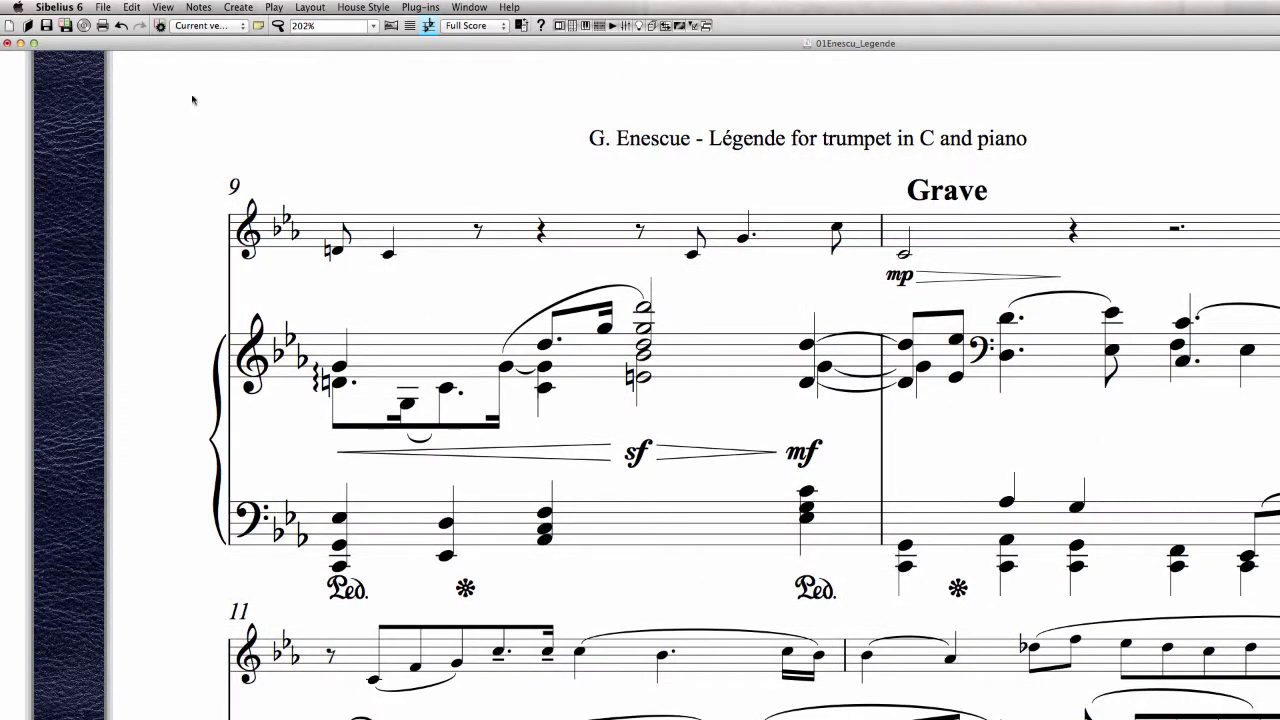
left_click(298, 6)
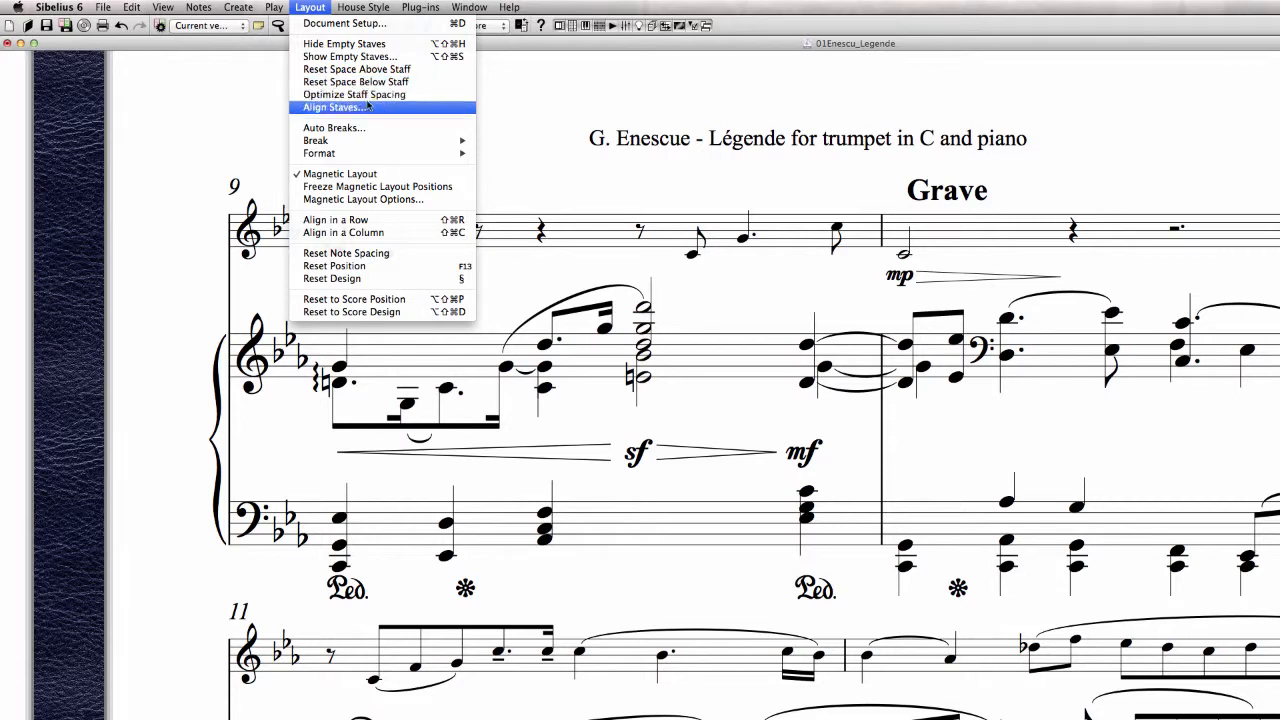
left_click(951, 243)
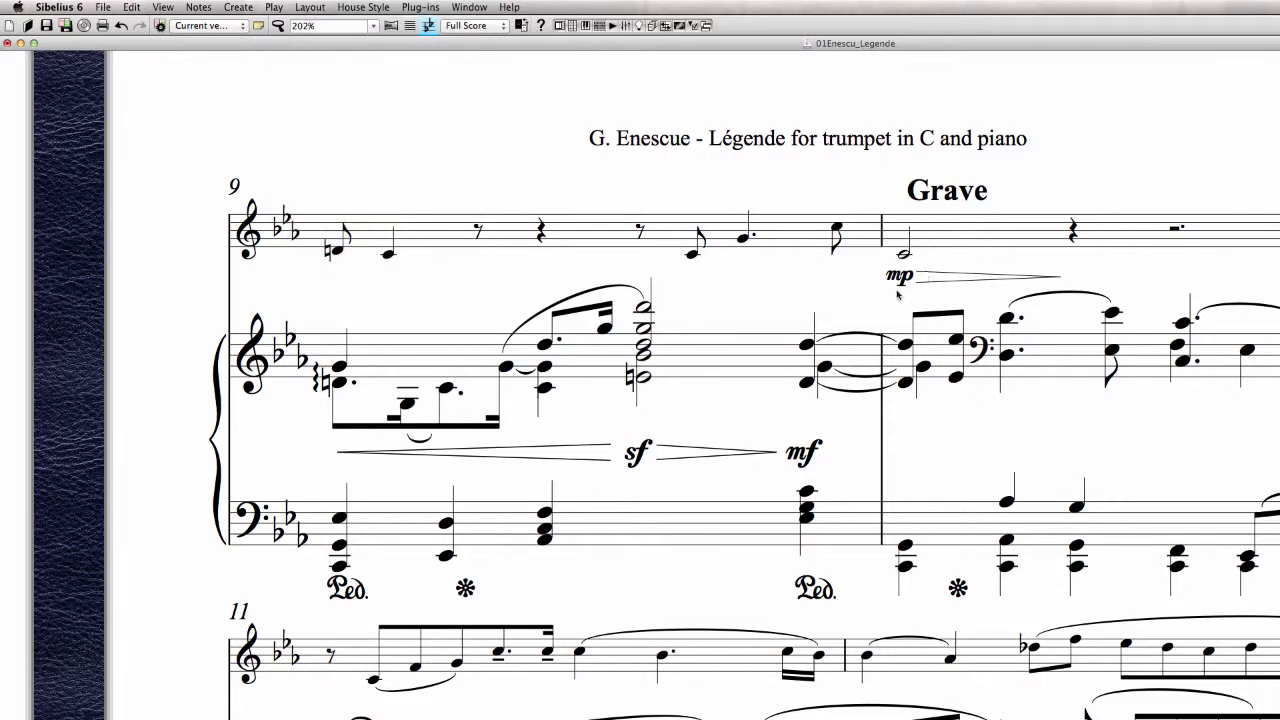
scroll(657, 509, "down", 3)
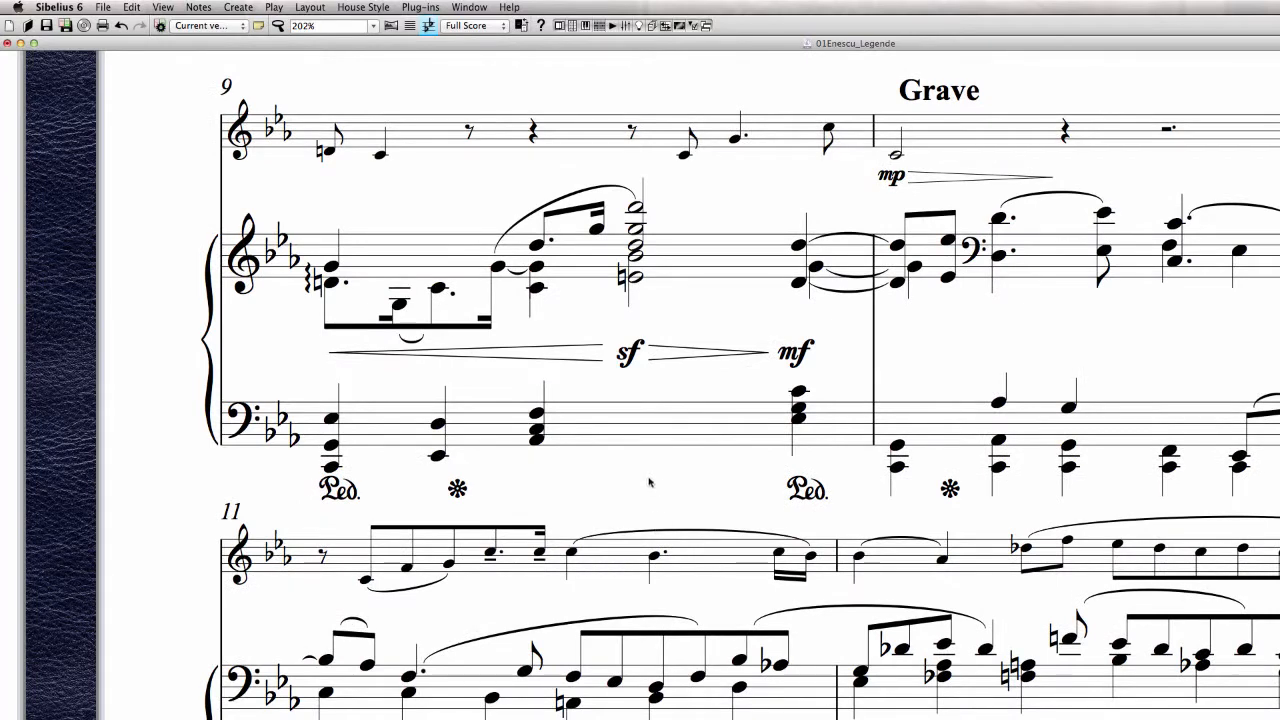
scroll(643, 537, "down", 1)
left_click(310, 7)
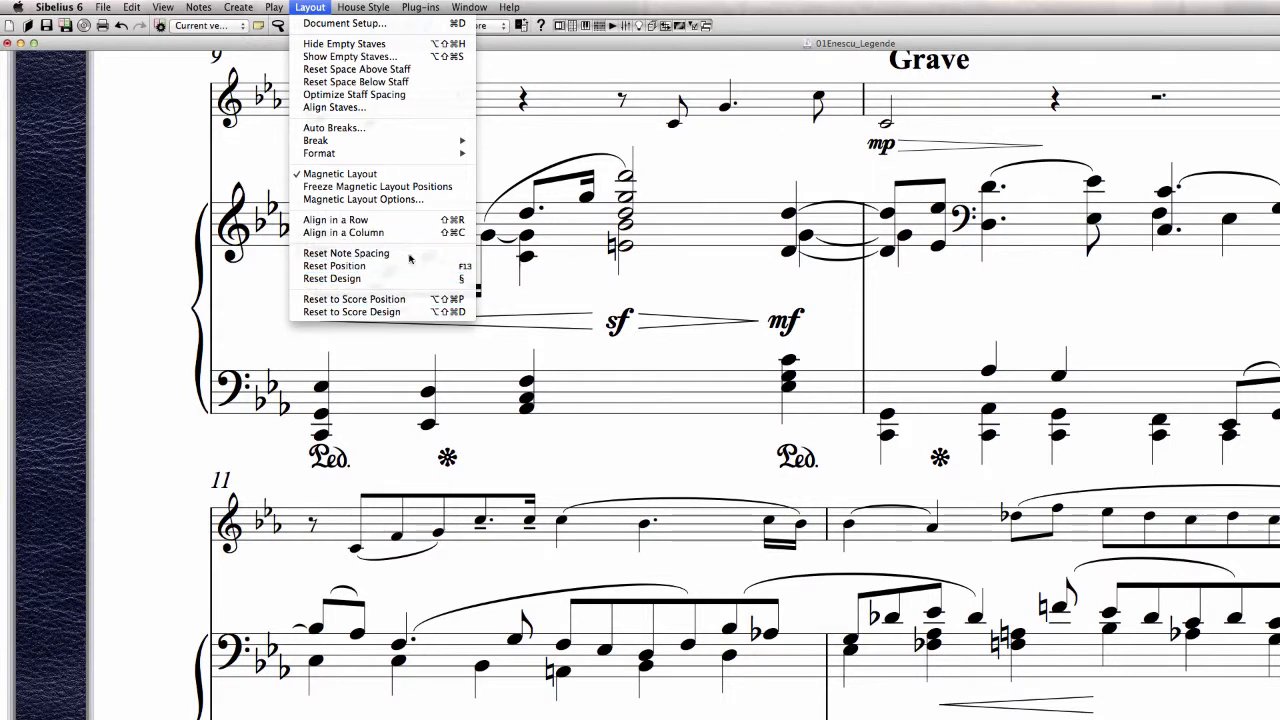
left_click(1046, 279)
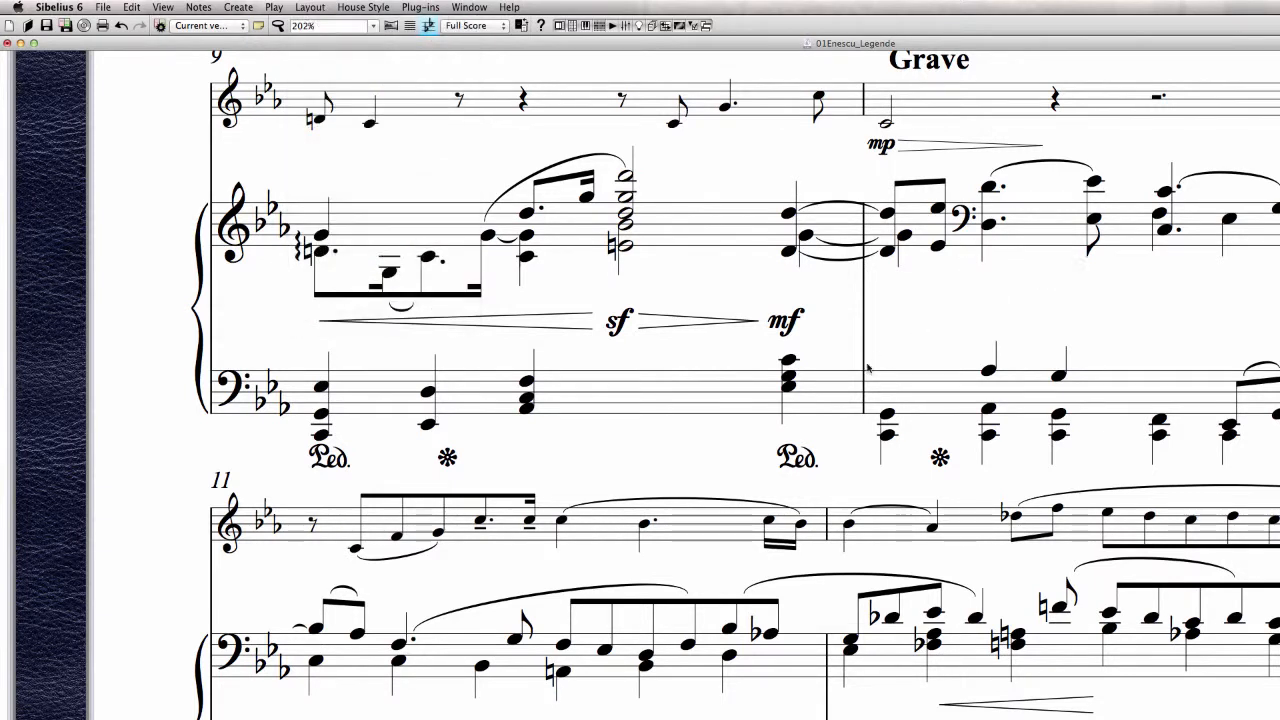
scroll(691, 218, "down", 1)
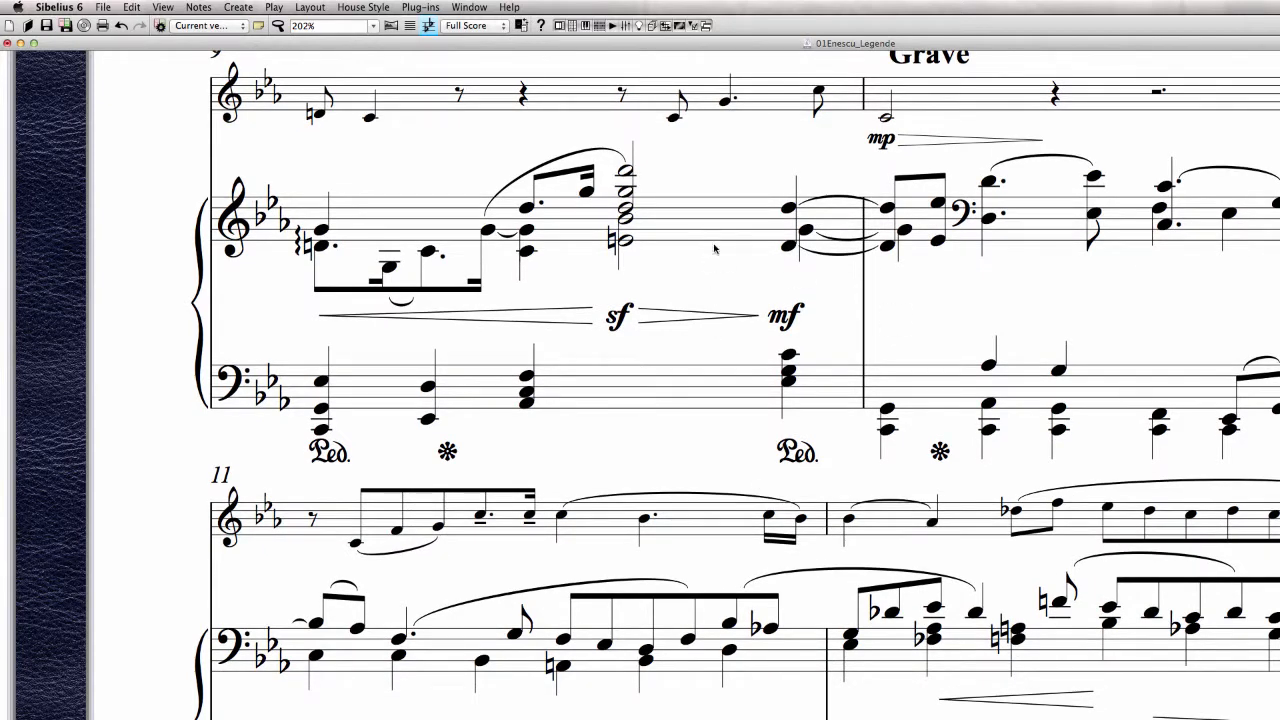
left_click(318, 7)
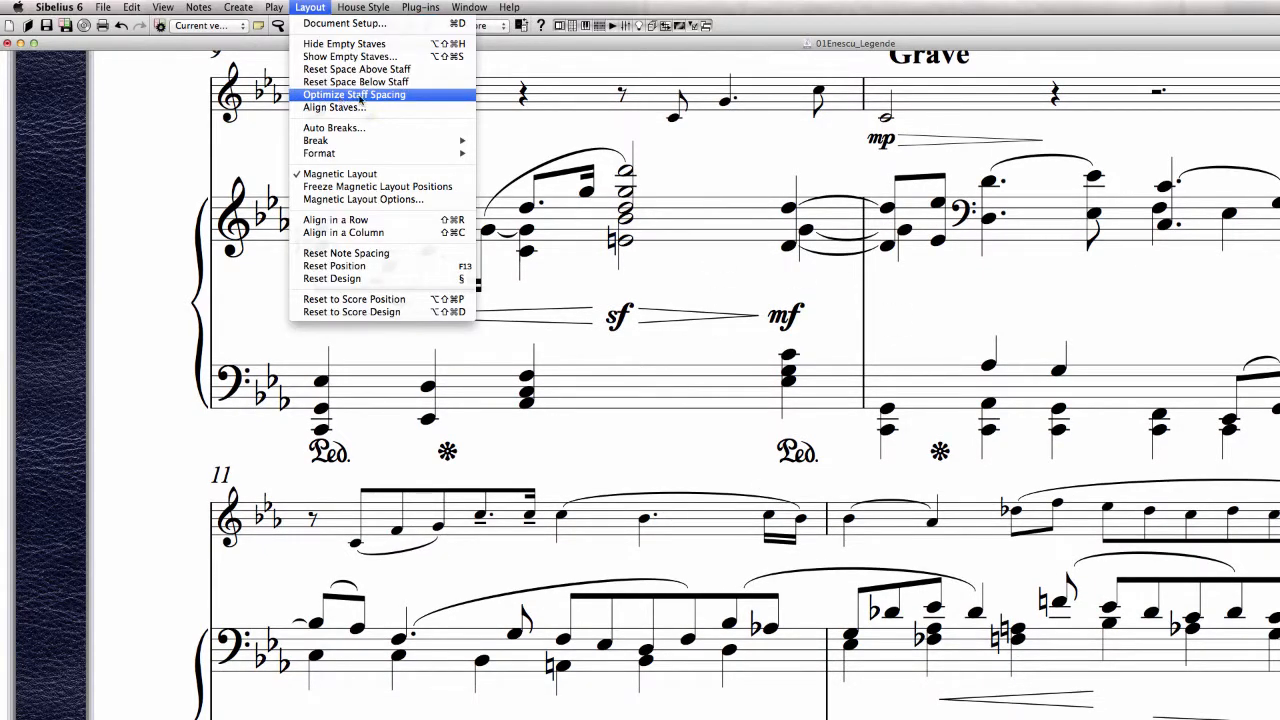
left_click(745, 235)
Move the system starting at bar 11 down to leave more room beneath the pedal markings
left_click_drag(970, 308, 908, 191)
left_click_drag(639, 341, 628, 299)
left_click(655, 374)
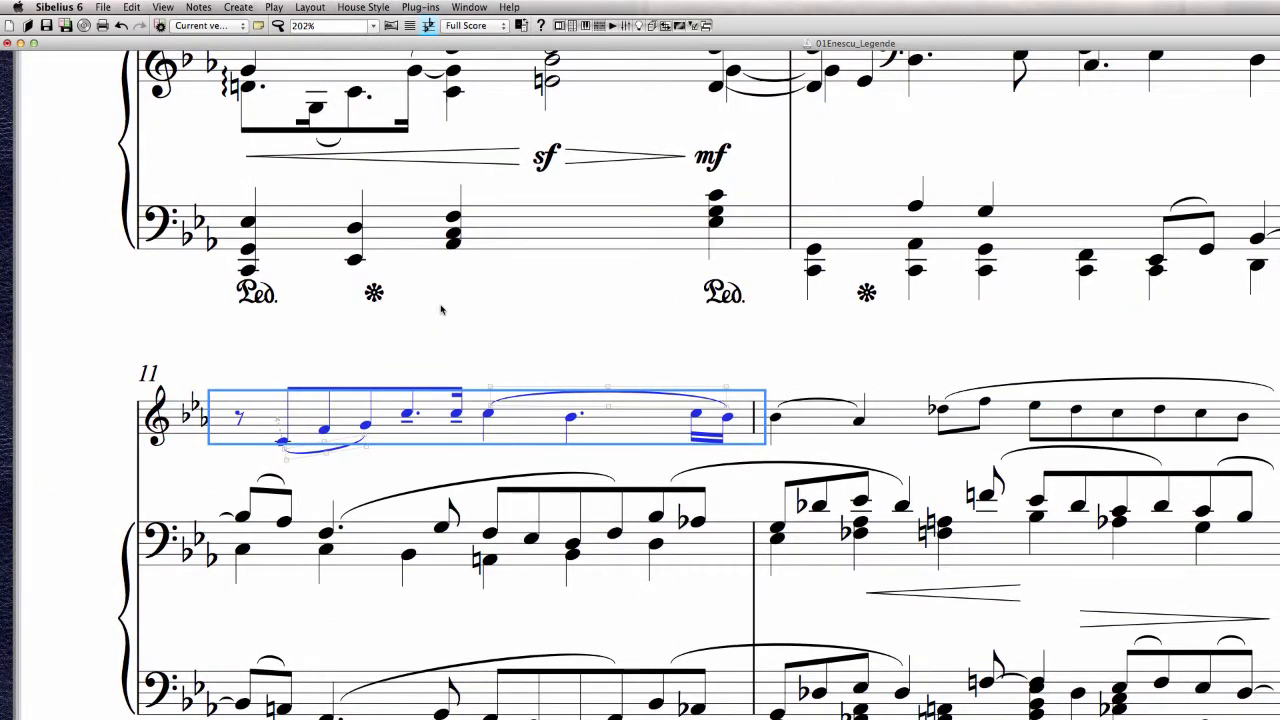
Select the piano's lower staff in the first system and filter it for expression text
double_click(541, 240)
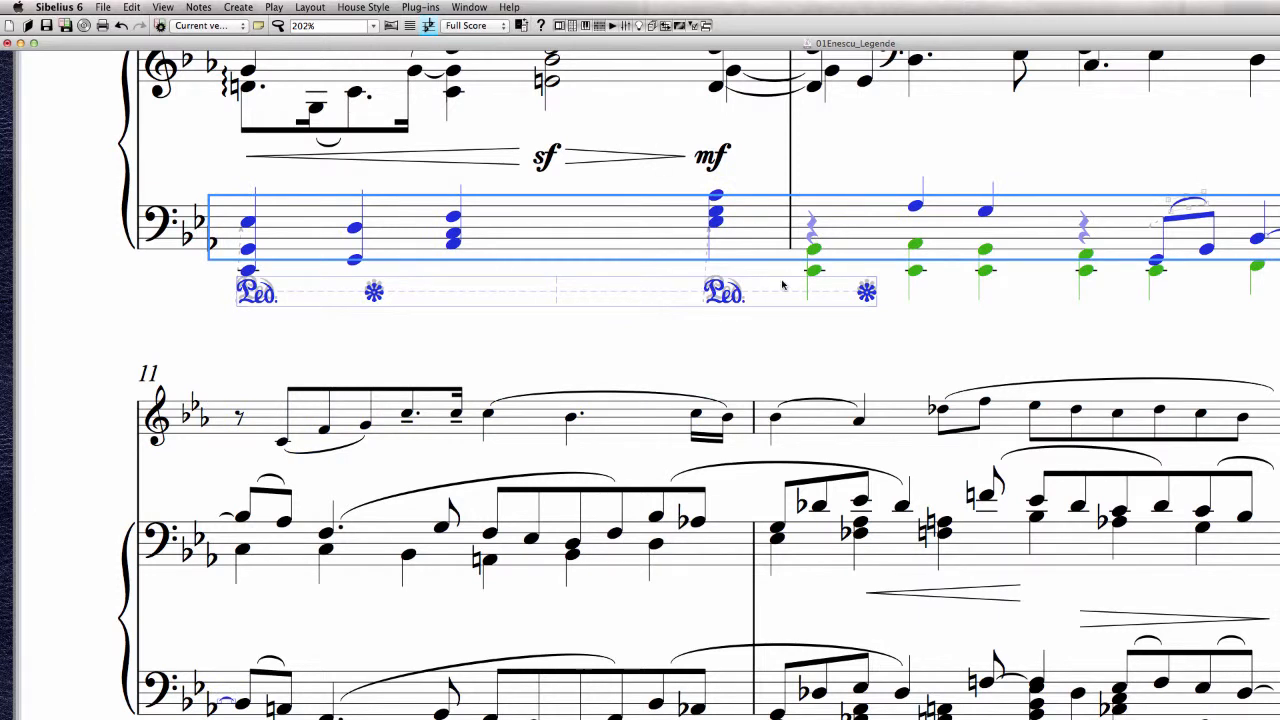
left_click(131, 7)
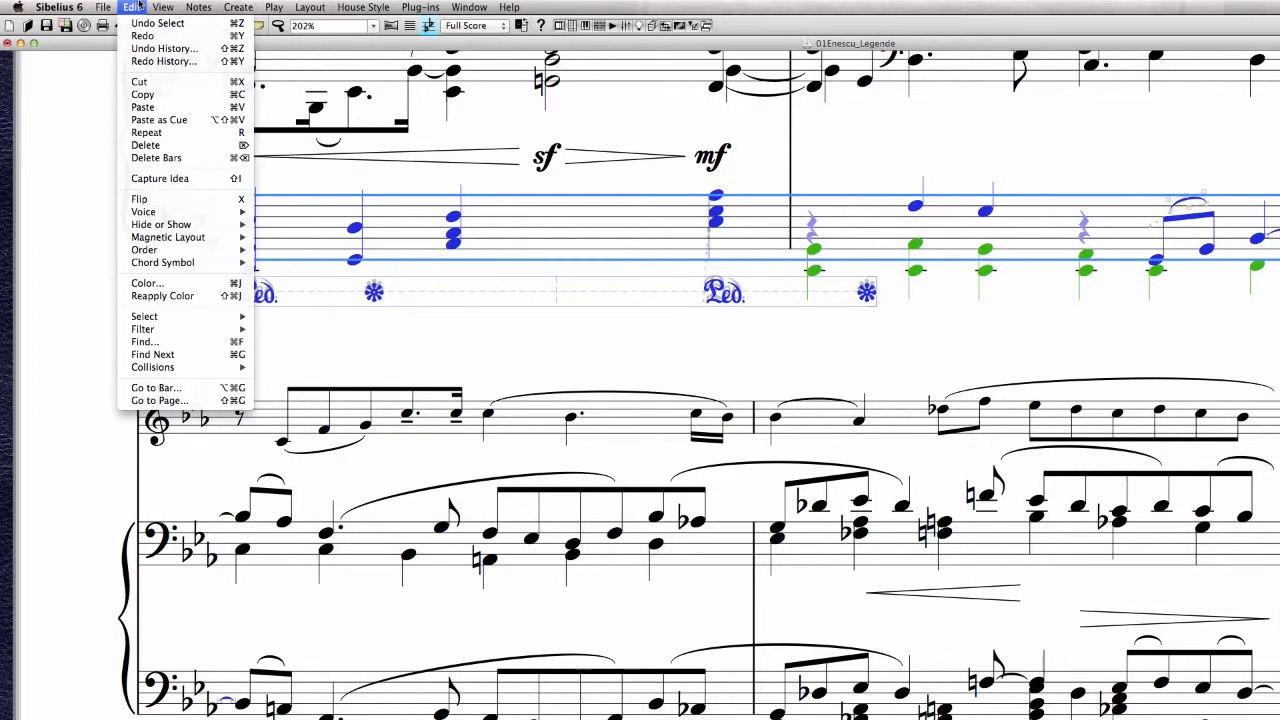
mouse_move(196, 336)
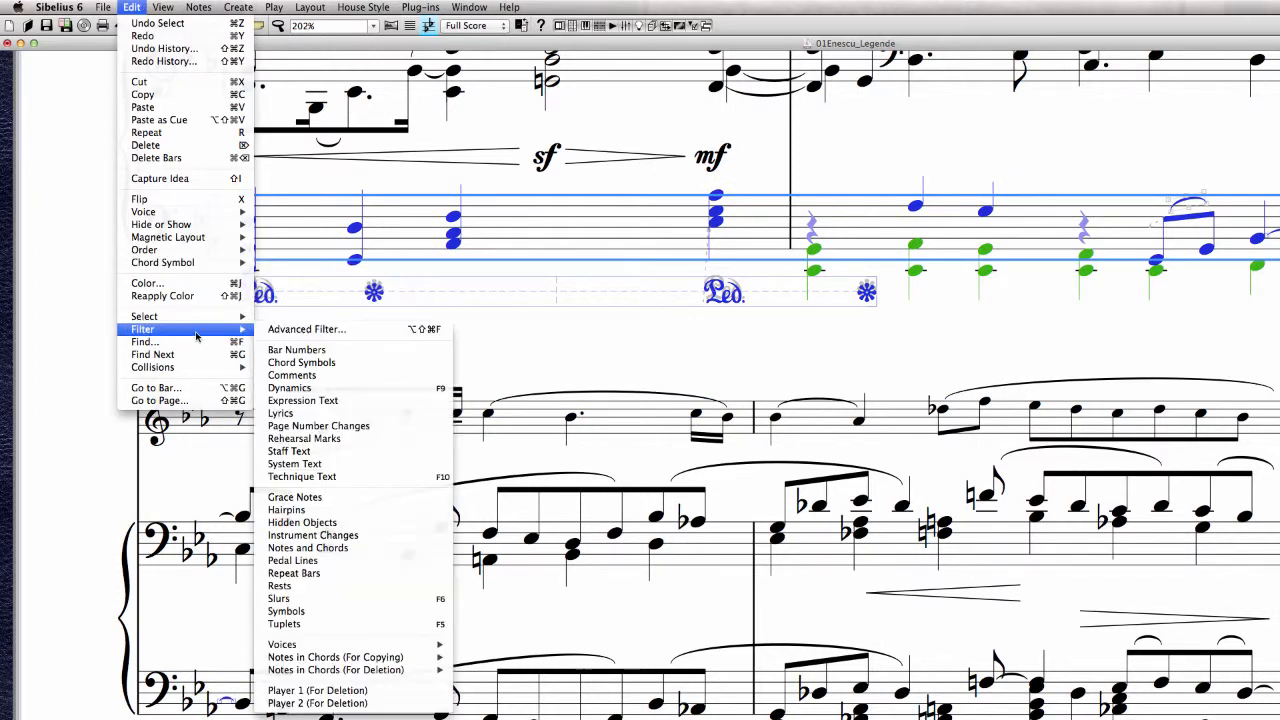
left_click(344, 400)
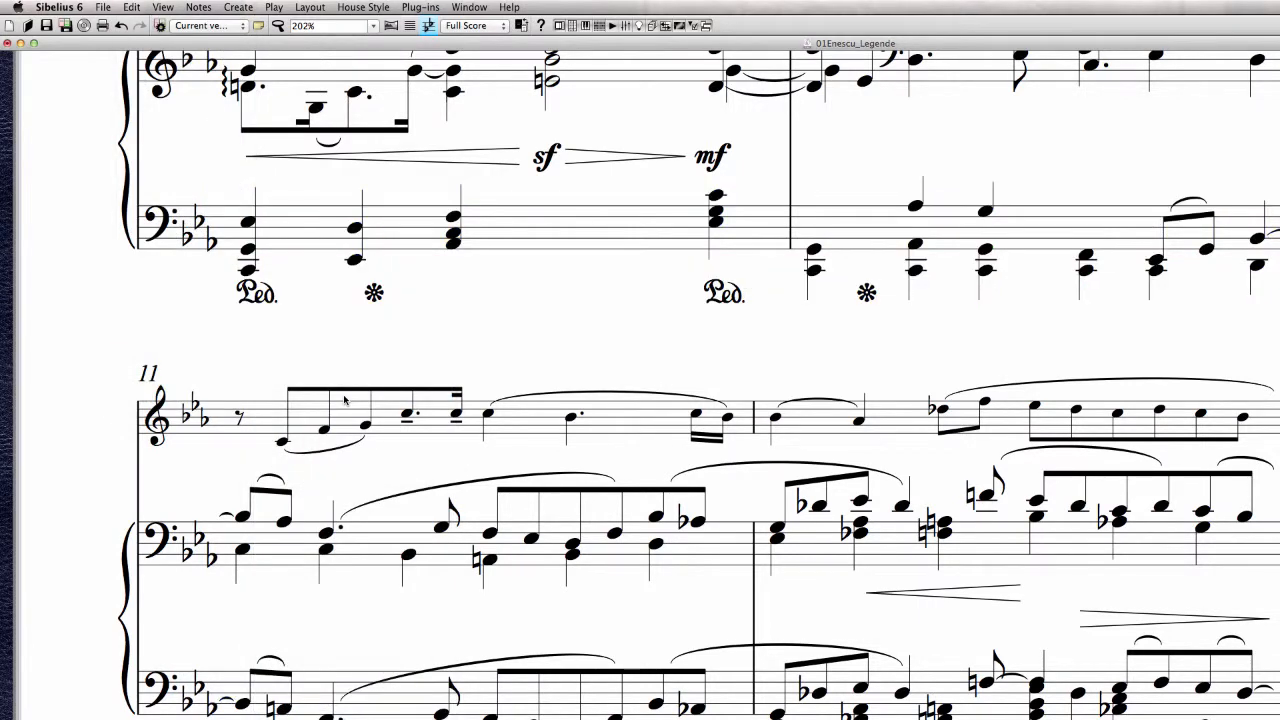
Filter the pedal lines in the first system's lower piano staff and turn off their Magnetic Layout
double_click(413, 219)
left_click(140, 7)
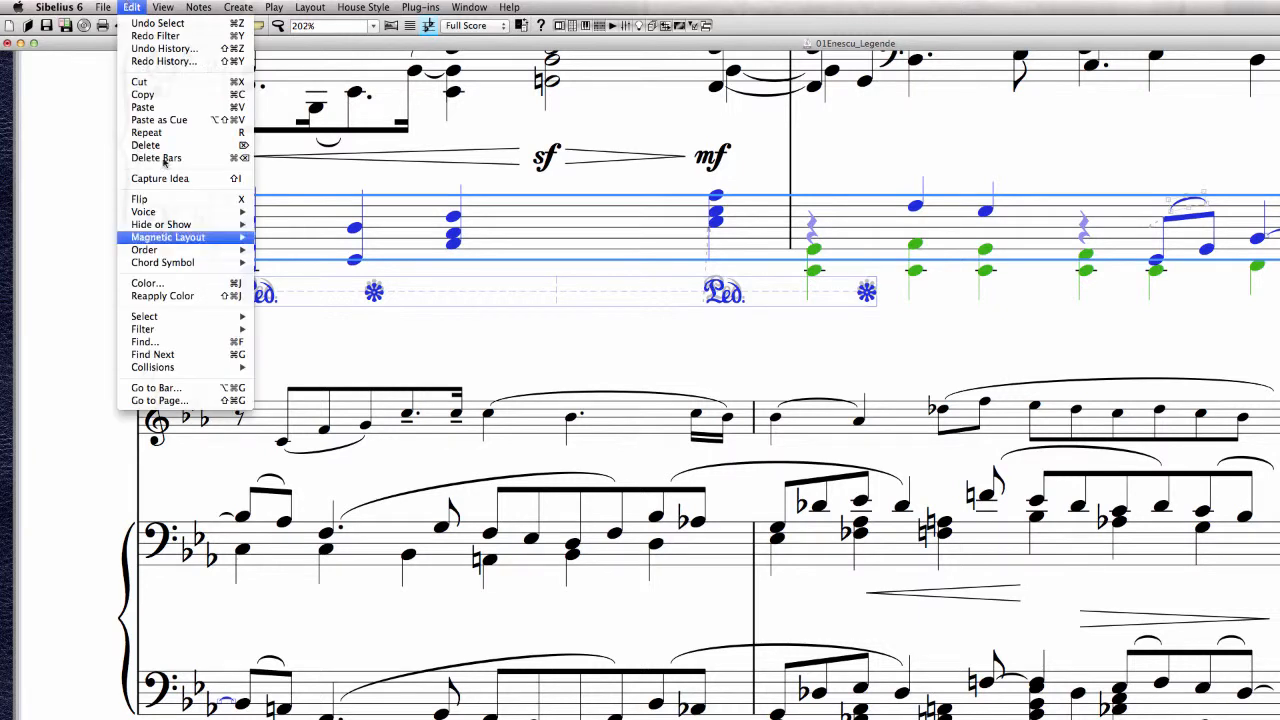
mouse_move(176, 329)
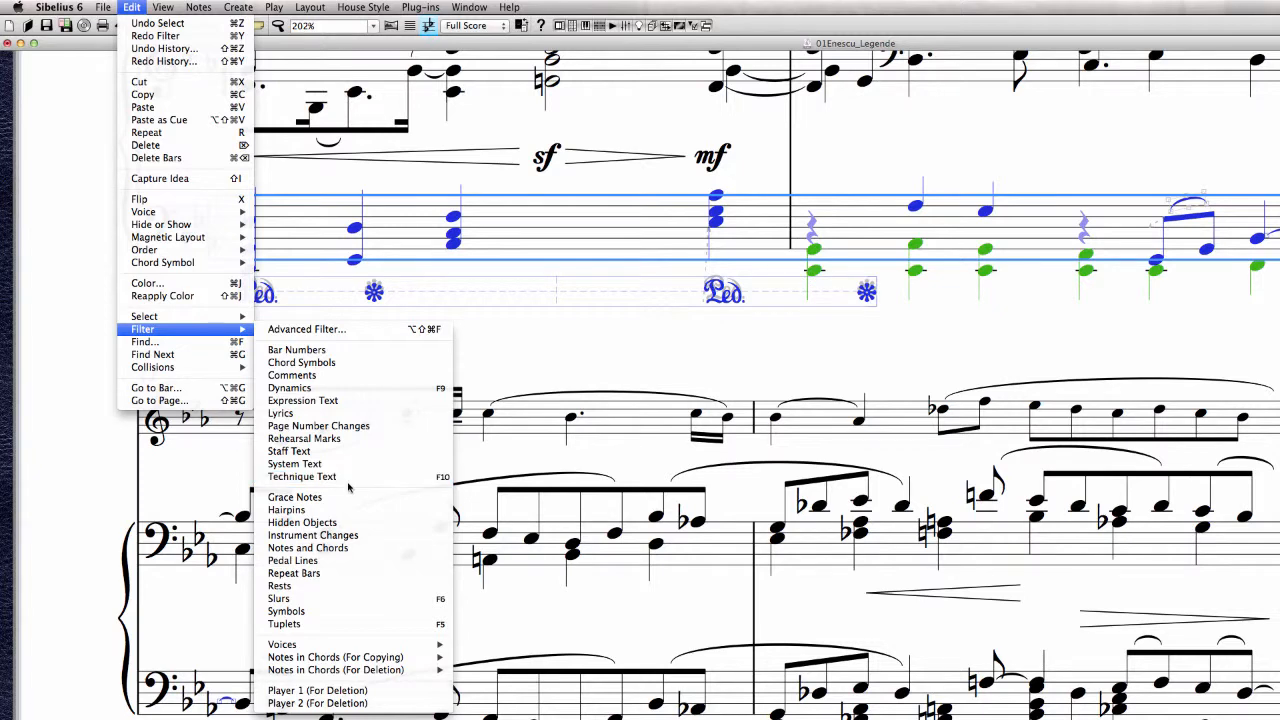
left_click(324, 569)
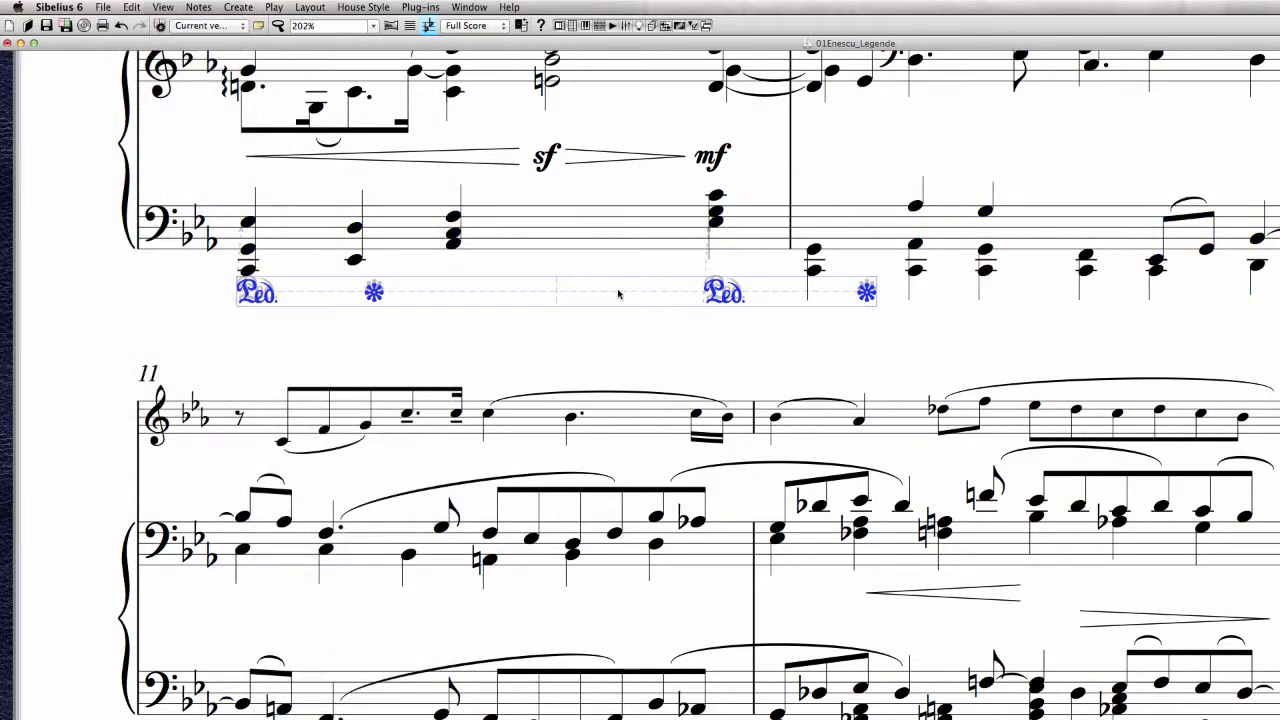
right_click(385, 294)
mouse_move(471, 402)
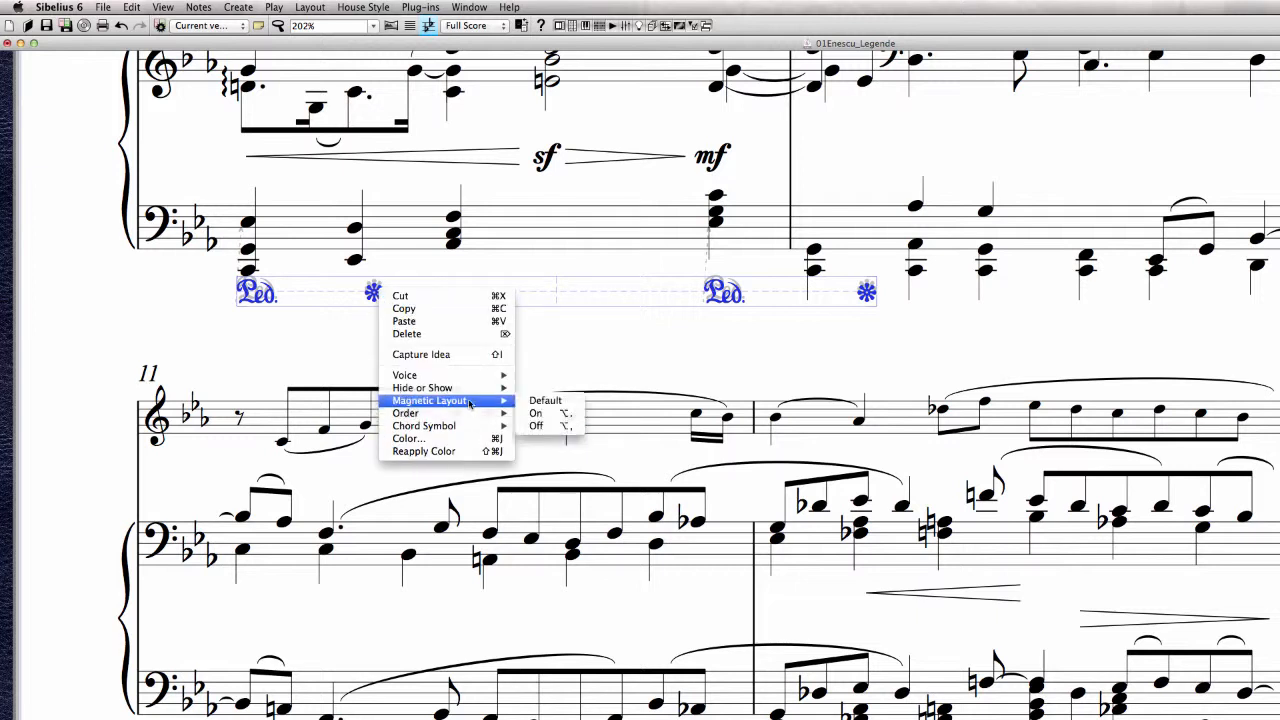
left_click(537, 412)
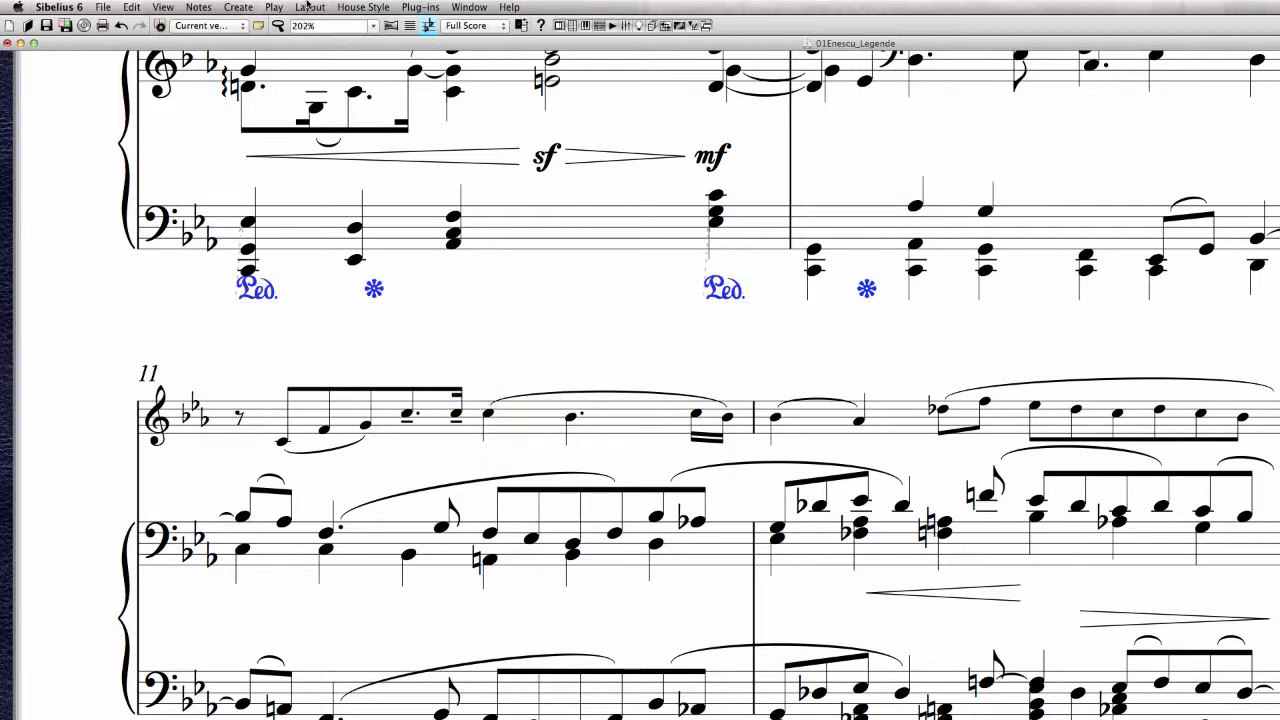
Align the selected pedal markings in a row beneath the piano's lower staff in the first system
left_click(308, 7)
left_click(332, 220)
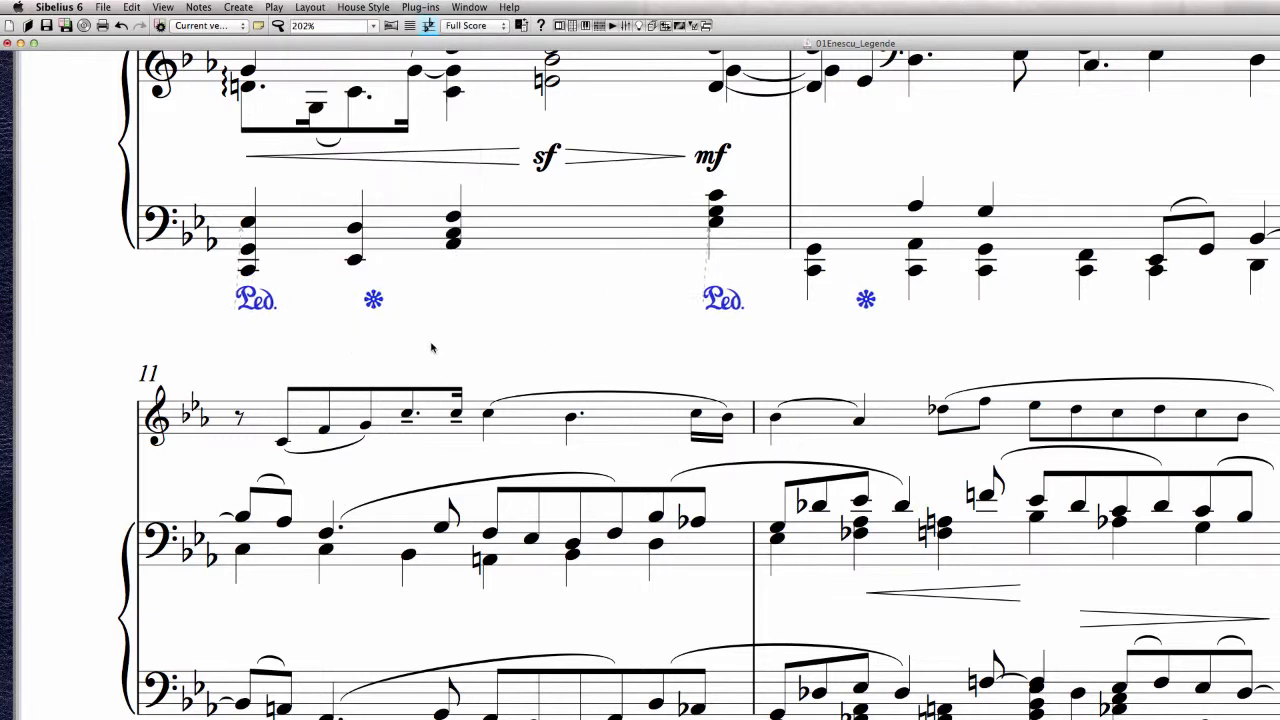
left_click(490, 348)
Adjust the gap above the piano's upper staff in the bar 11 system, leaving slightly more room beneath the solo staff
left_click_drag(551, 344, 530, 97)
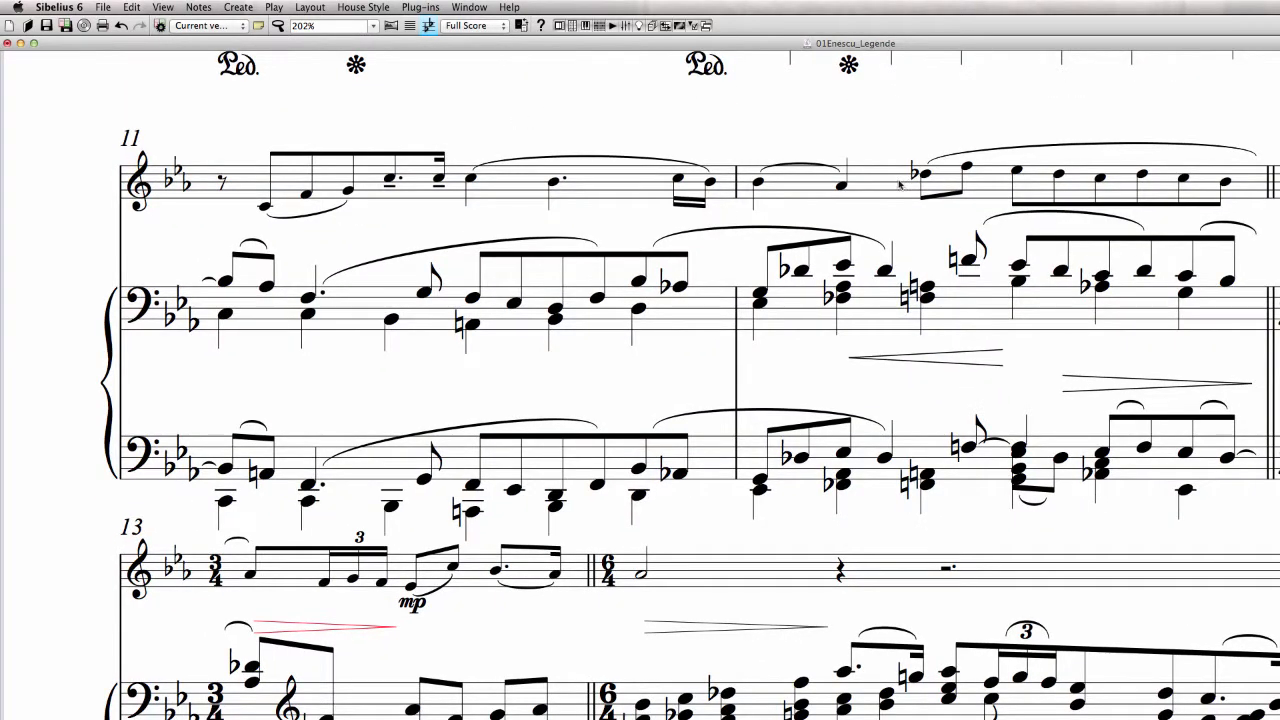
left_click(943, 300)
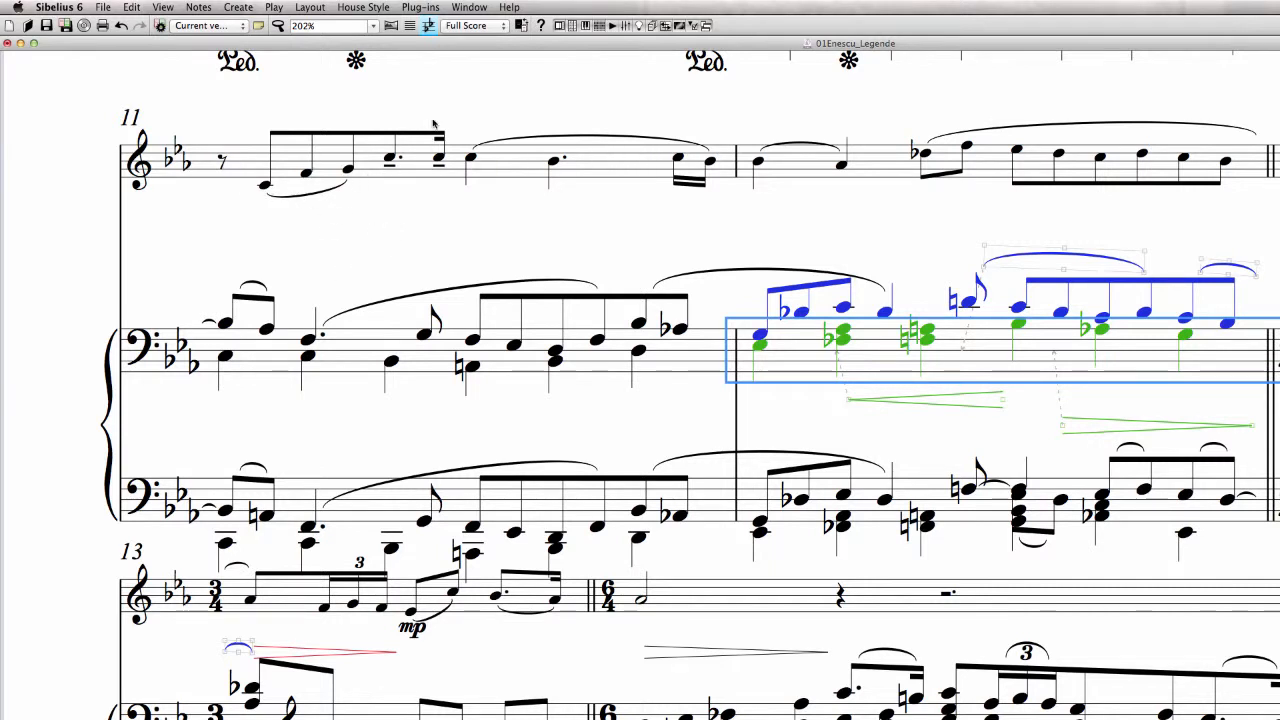
left_click(1086, 124)
left_click(927, 218)
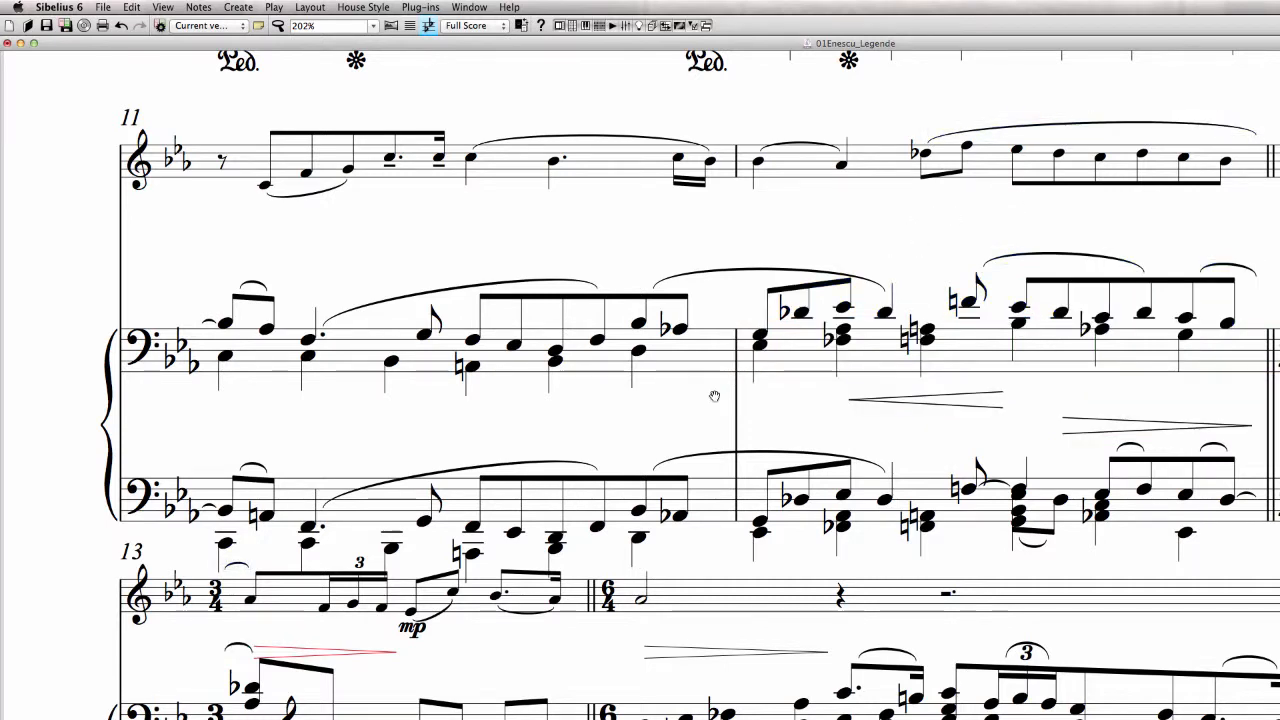
left_click_drag(714, 396, 735, 327)
left_click_drag(837, 330, 831, 320)
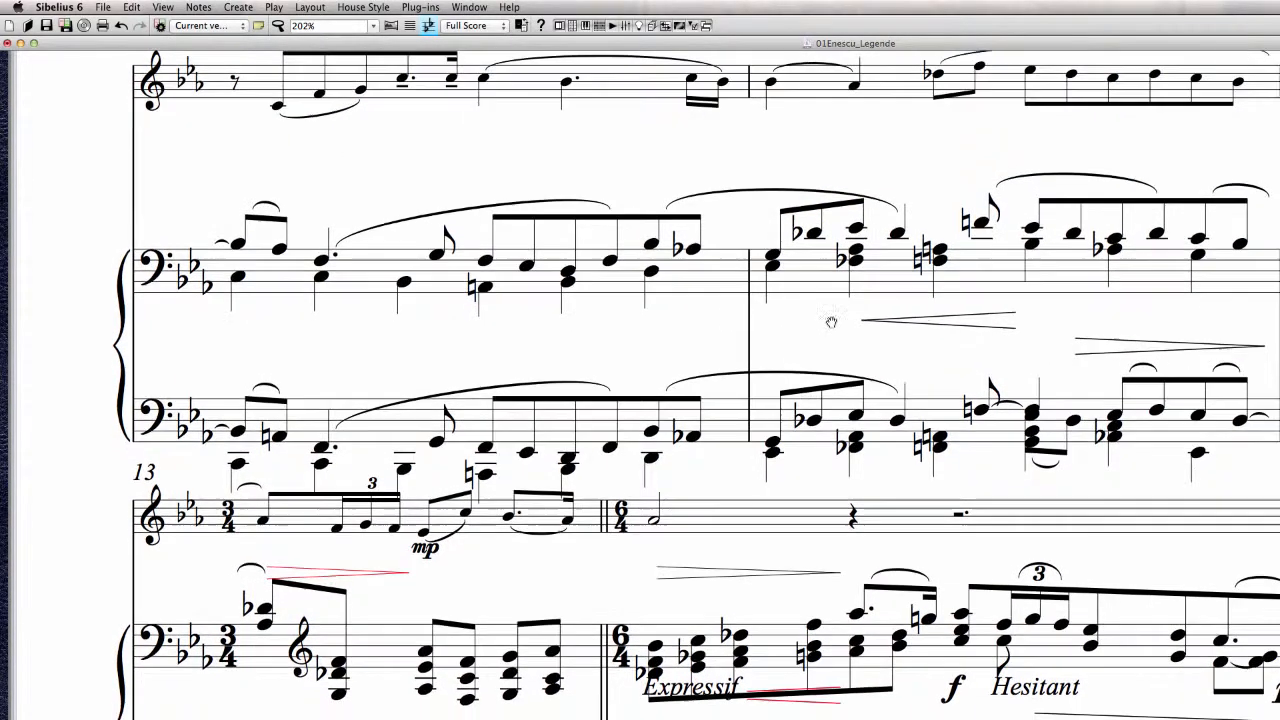
left_click(735, 289)
scroll(732, 260, "down", 2)
scroll(838, 295, "up", 1)
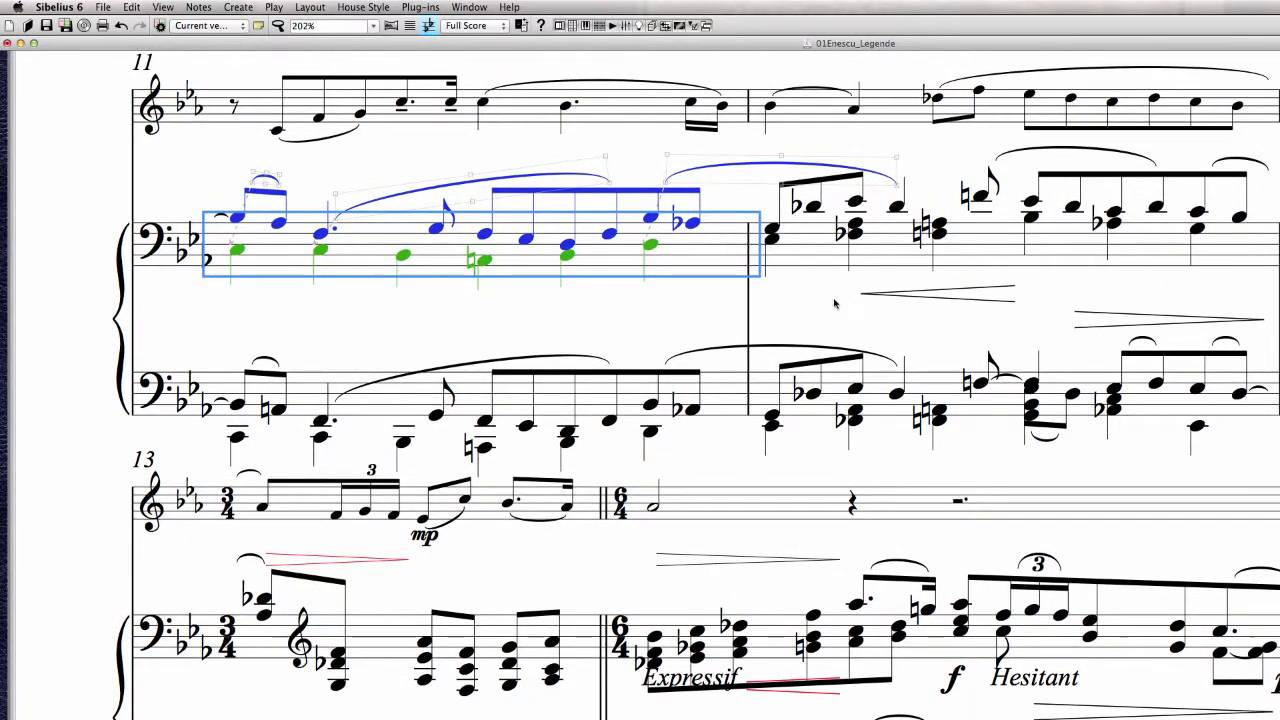
left_click(878, 328)
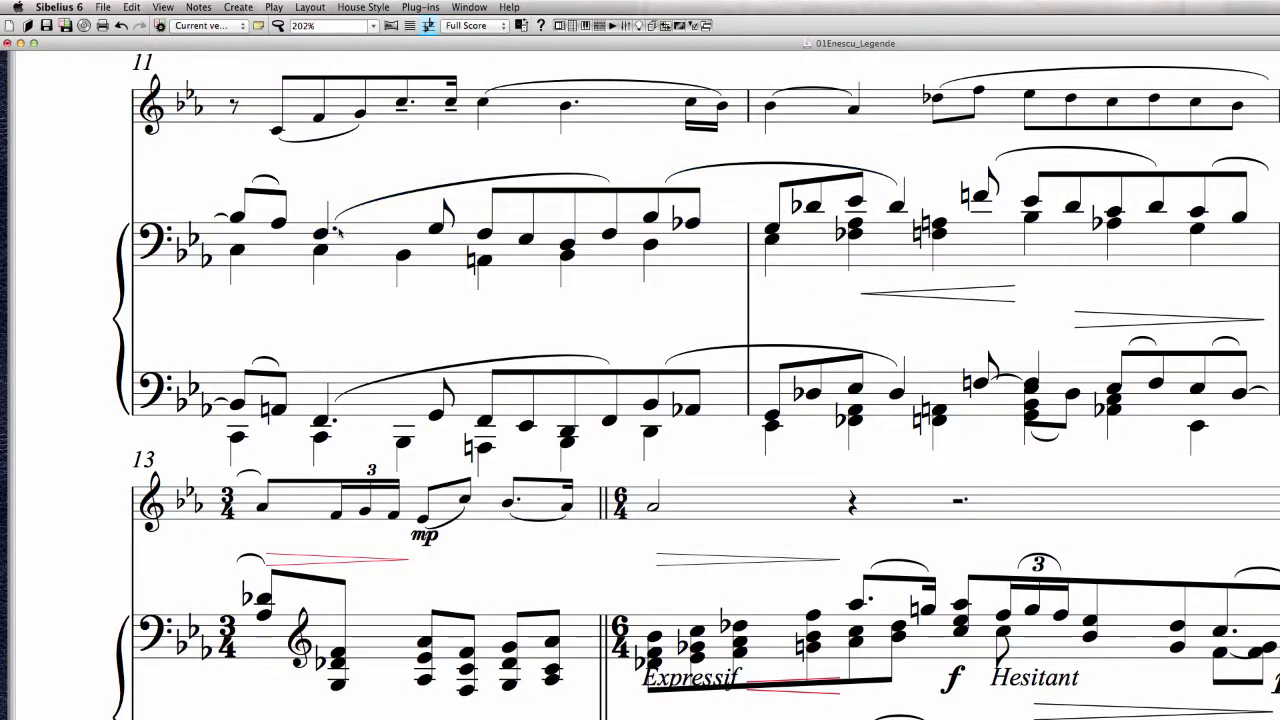
Nudge the start of the long slur in bar 11 of the piano's upper staff slightly up and left, closer to its note's stem
left_click(336, 218)
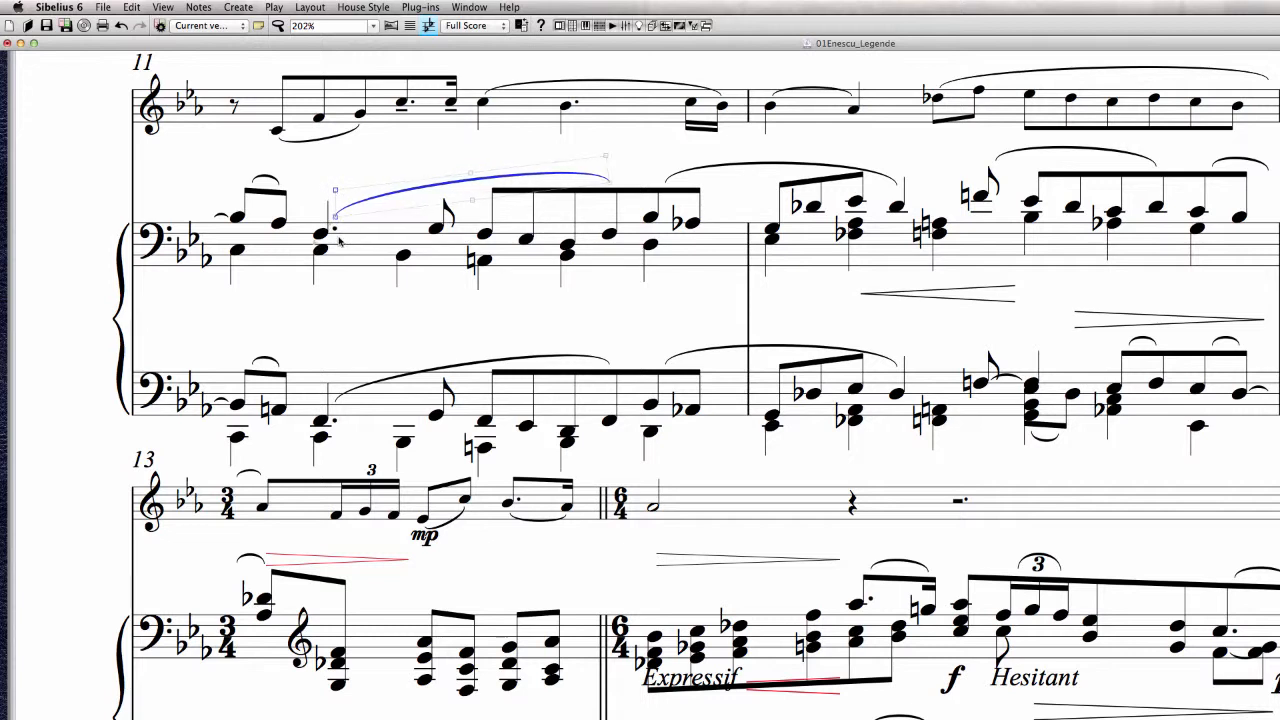
key("Up")
key("Up")
key("Up")
key("Up")
key("Left")
key("Left")
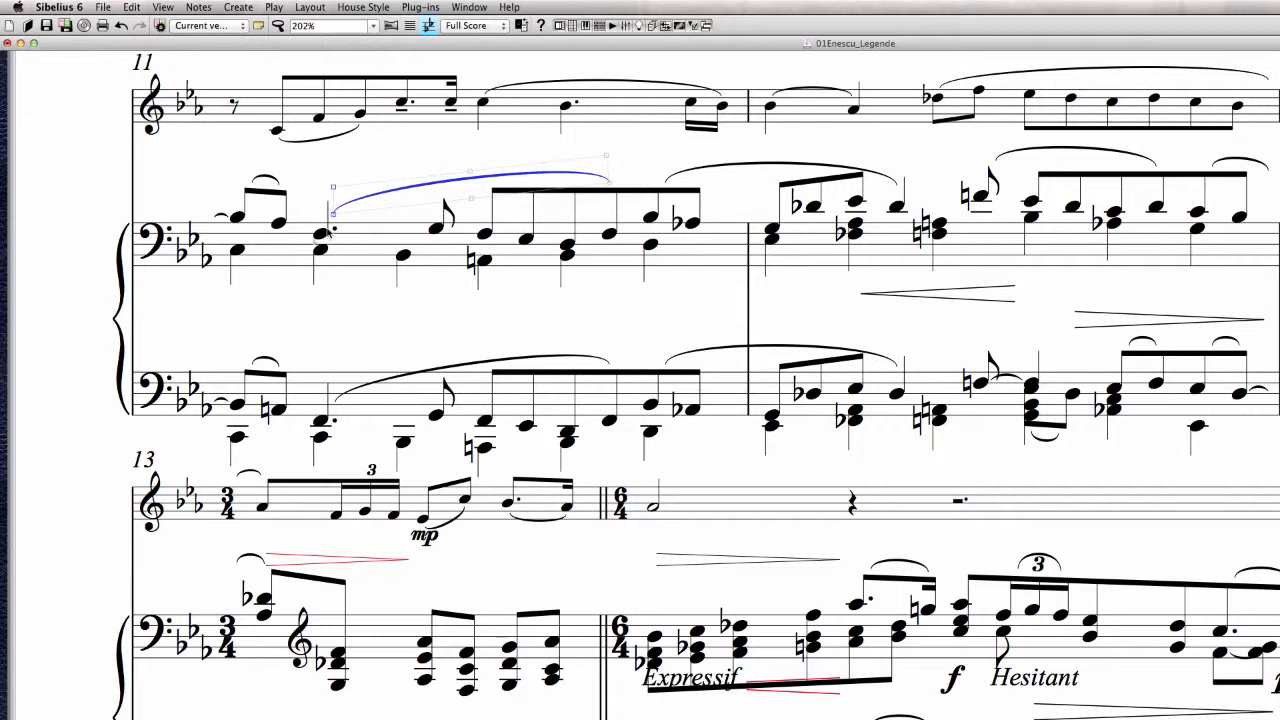
left_click(281, 190)
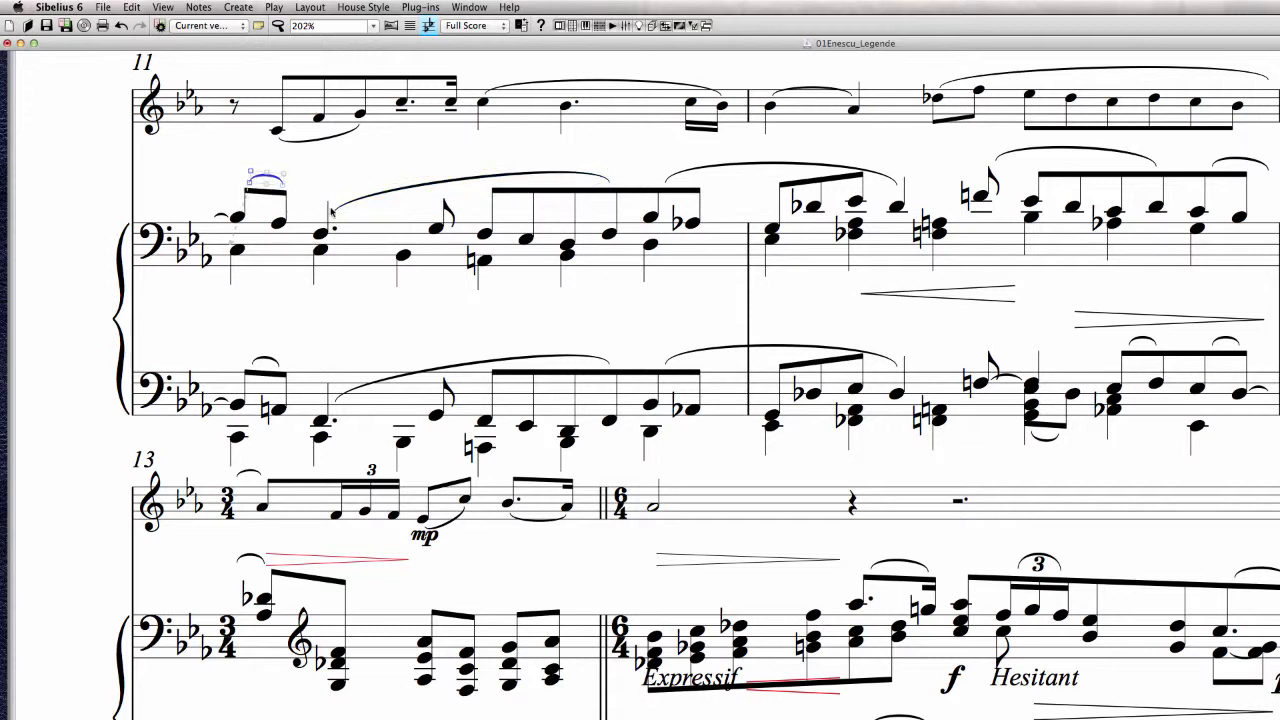
left_click(610, 184)
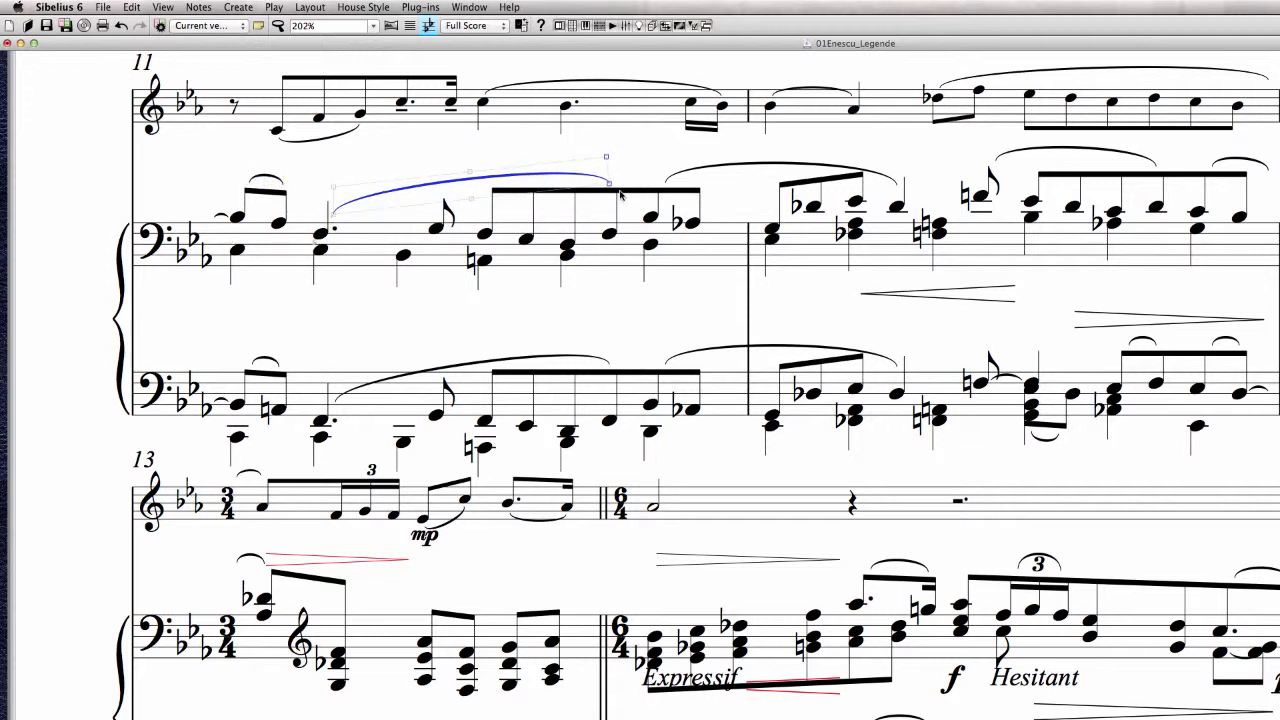
Reshape the upper-staff slur crossing from bar 11 to bar 12 so its curve clears the beam and note stems
left_click(850, 166)
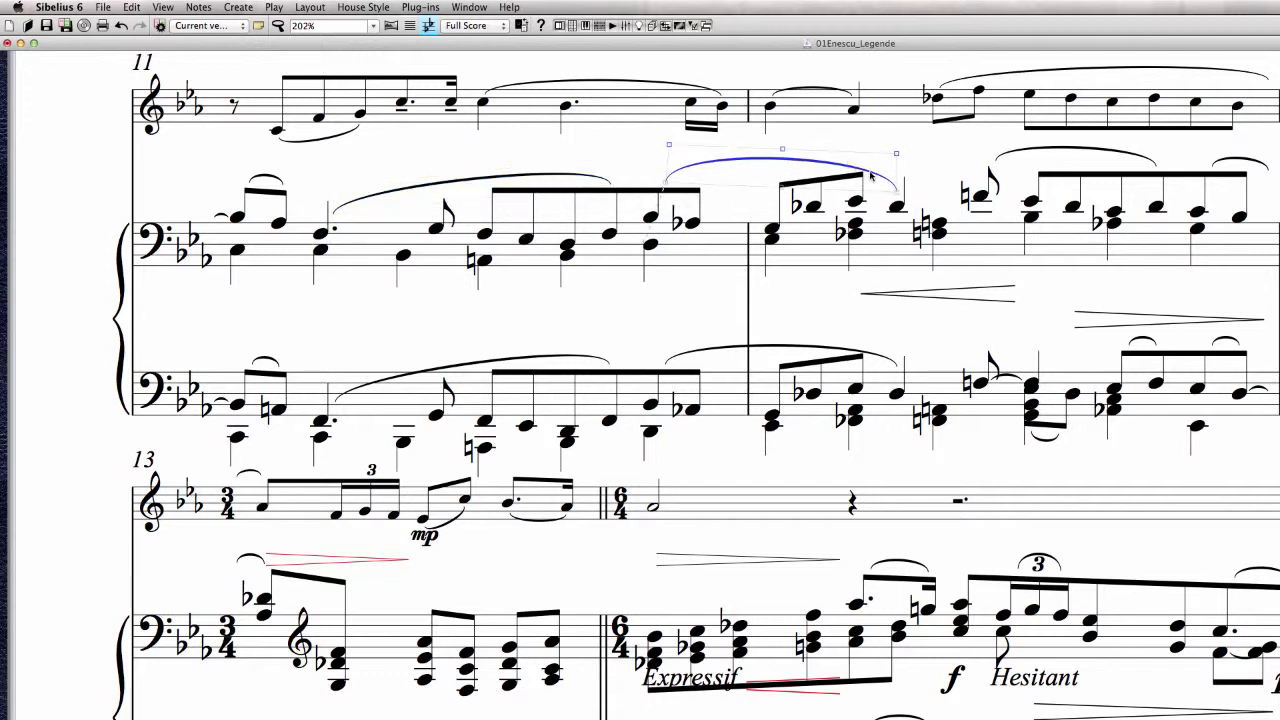
left_click_drag(669, 147, 683, 160)
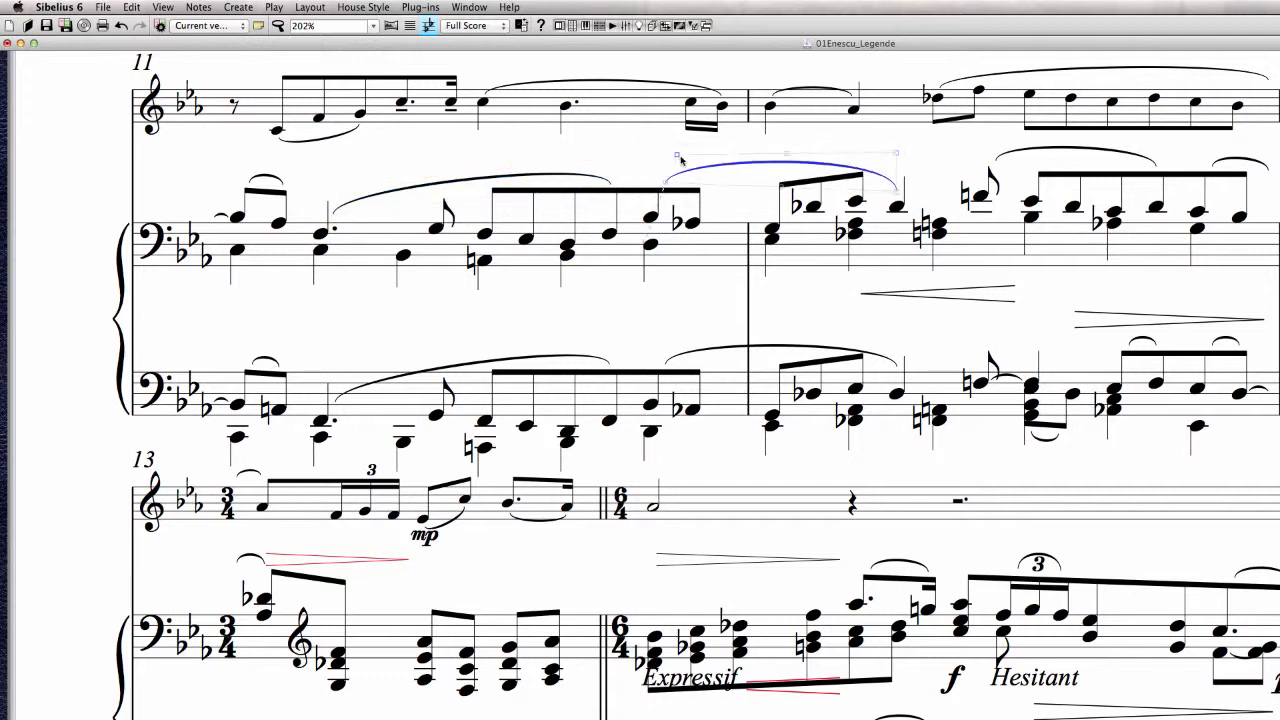
left_click(896, 153)
left_click(882, 178)
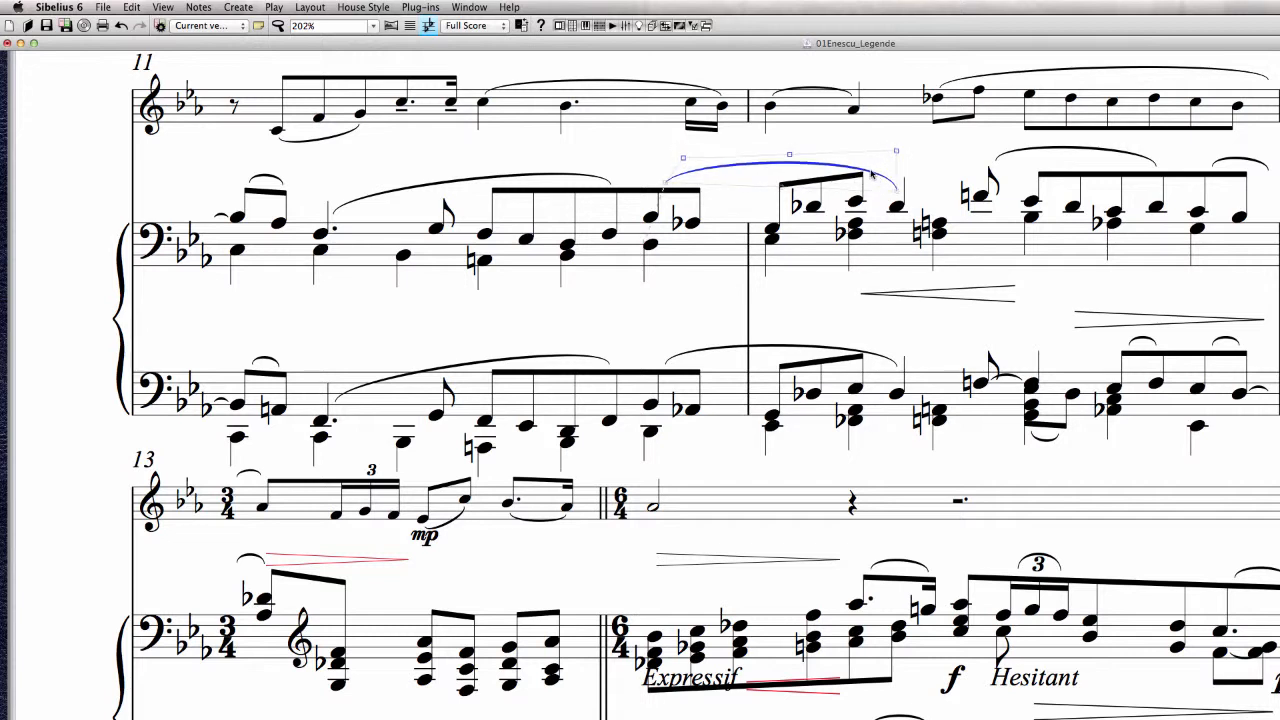
left_click_drag(875, 163, 888, 162)
left_click(693, 267)
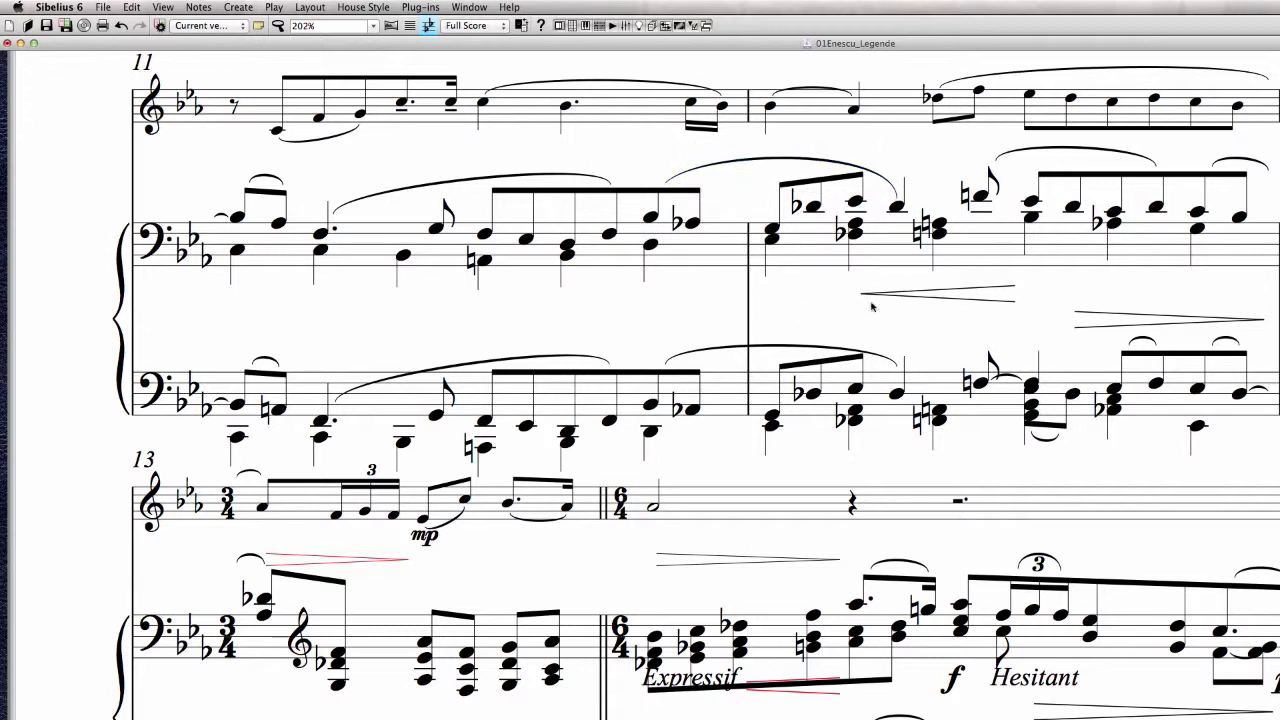
Turn off Magnetic Layout for the upper-staff slur over the second half of bar 12 and flatten its curve
left_click_drag(880, 307, 817, 322)
left_click(932, 180)
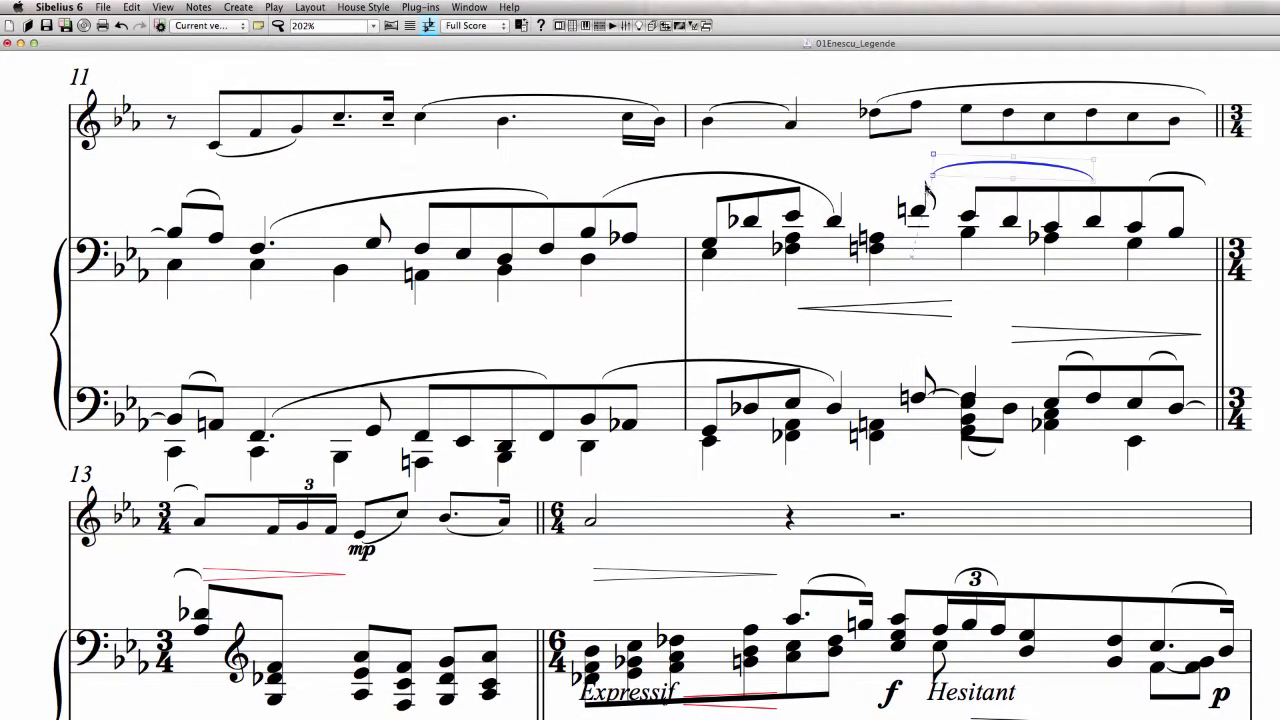
left_click_drag(928, 180, 935, 207)
right_click(926, 173)
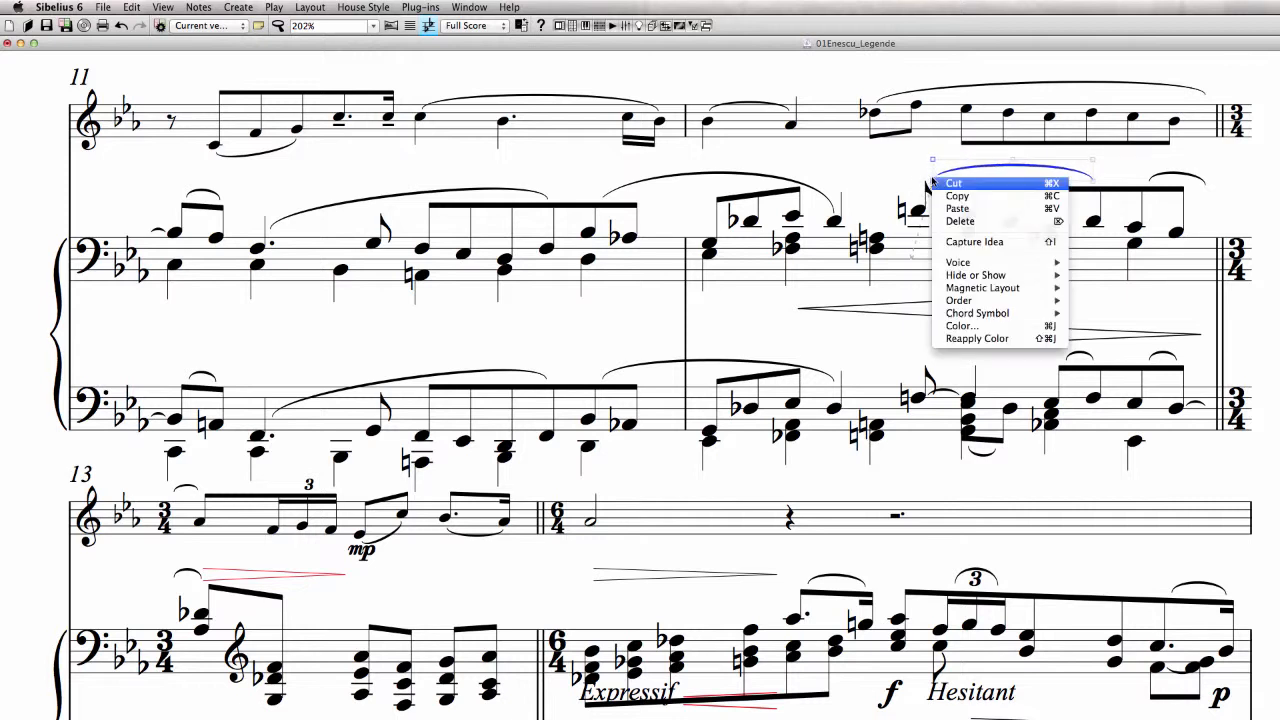
mouse_move(1006, 291)
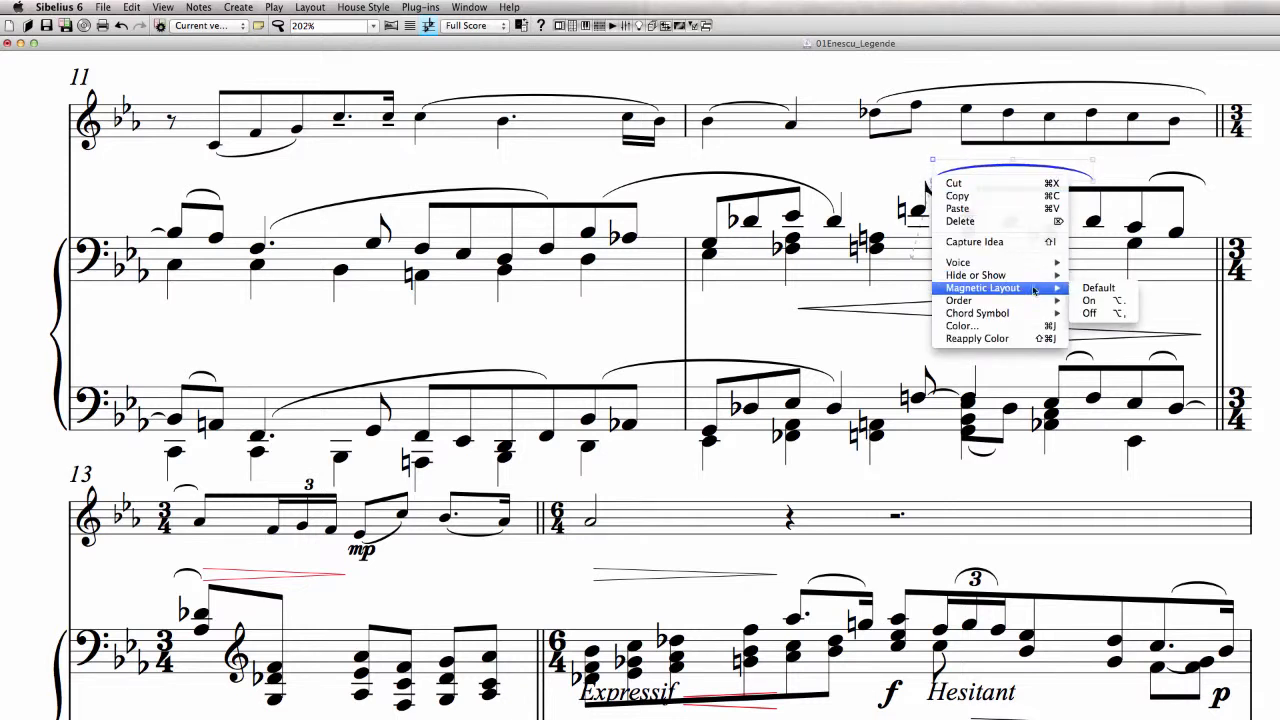
left_click(1092, 313)
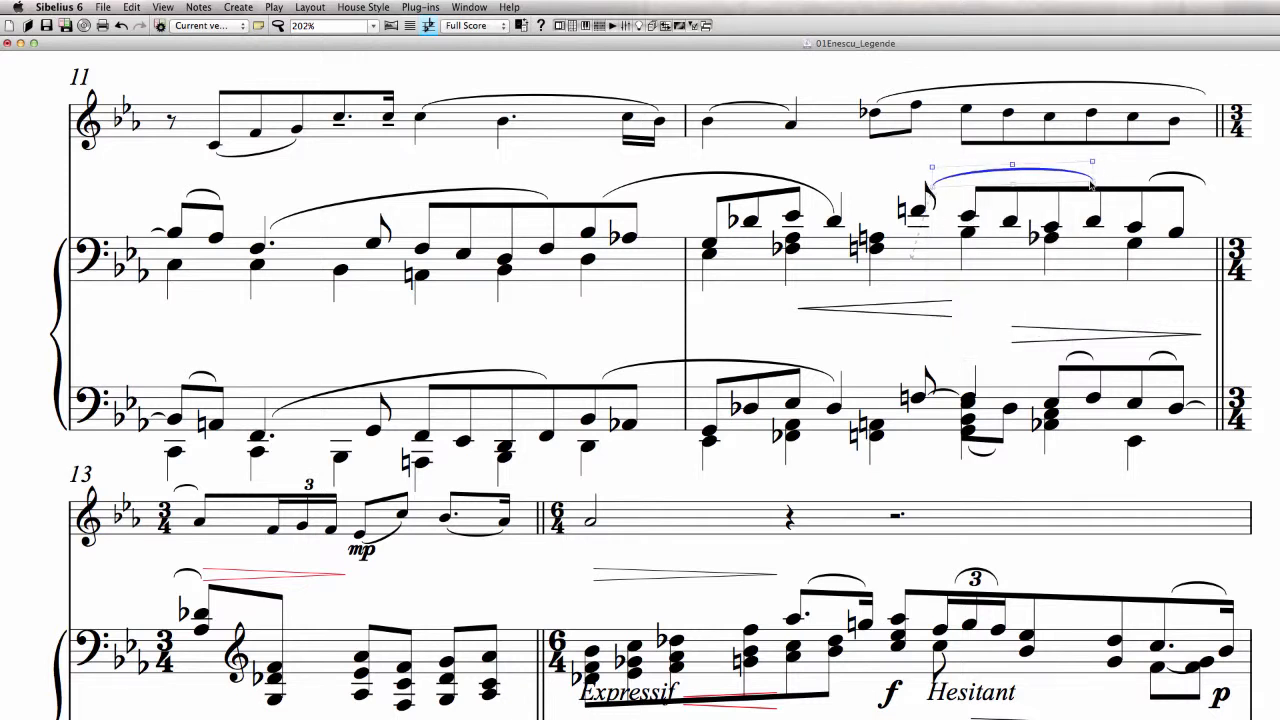
Nudge down the start of the short slur at the end of bar 12 in the piano's upper staff
left_click(1152, 180)
key("Down")
key("Down")
key("Down")
key("Down")
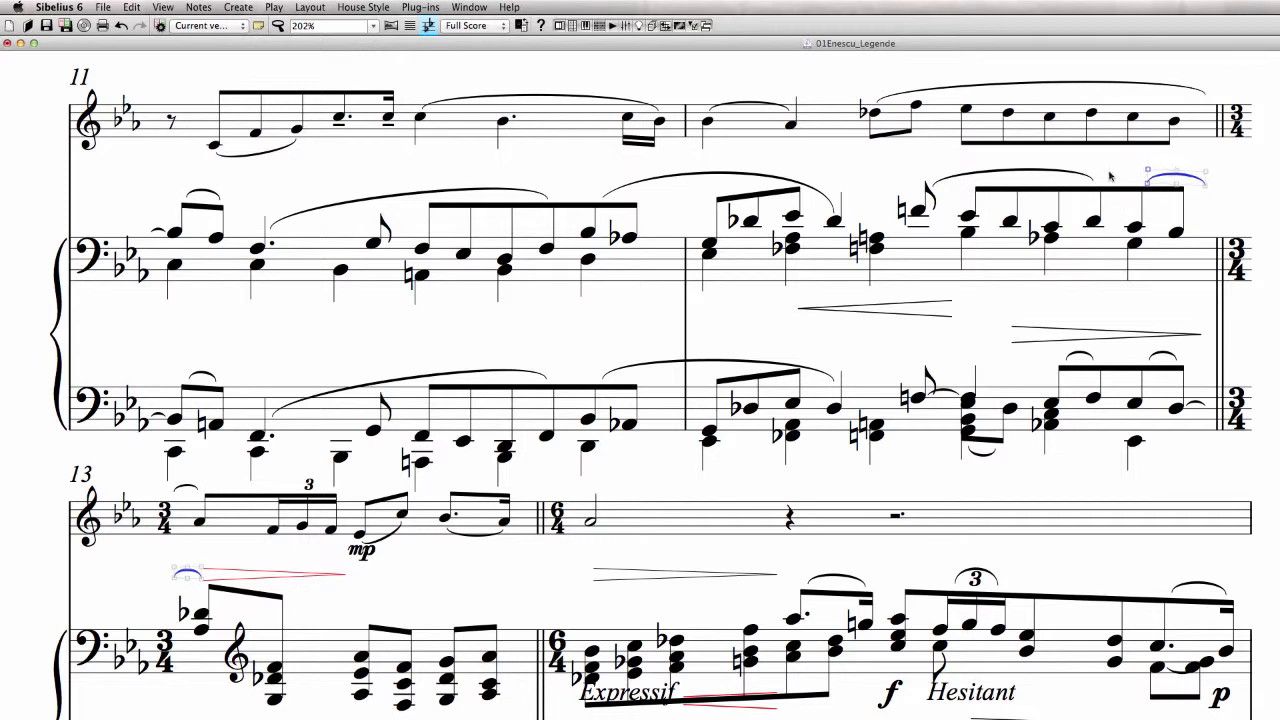
left_click(1110, 173)
scroll(361, 331, "down", 2)
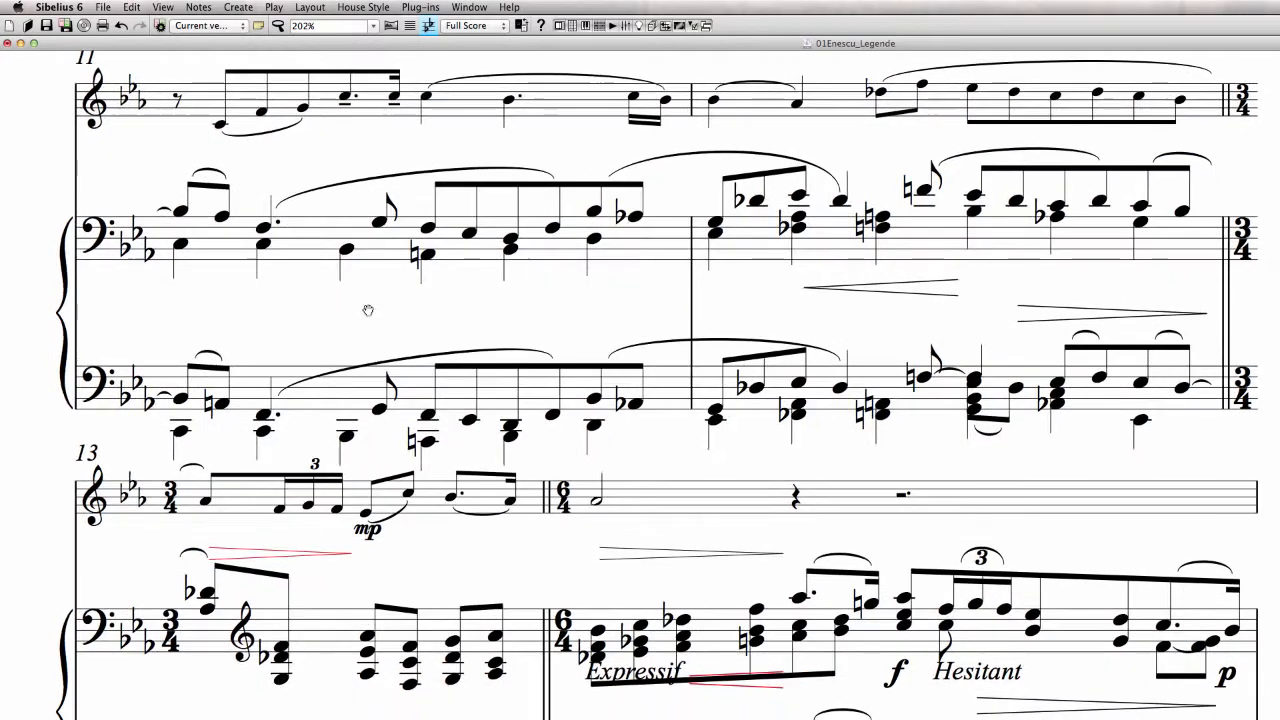
left_click(725, 152)
Align the two hairpins in bar 12 of the piano part in a row and raise them slightly together
scroll(804, 296, "down", 1)
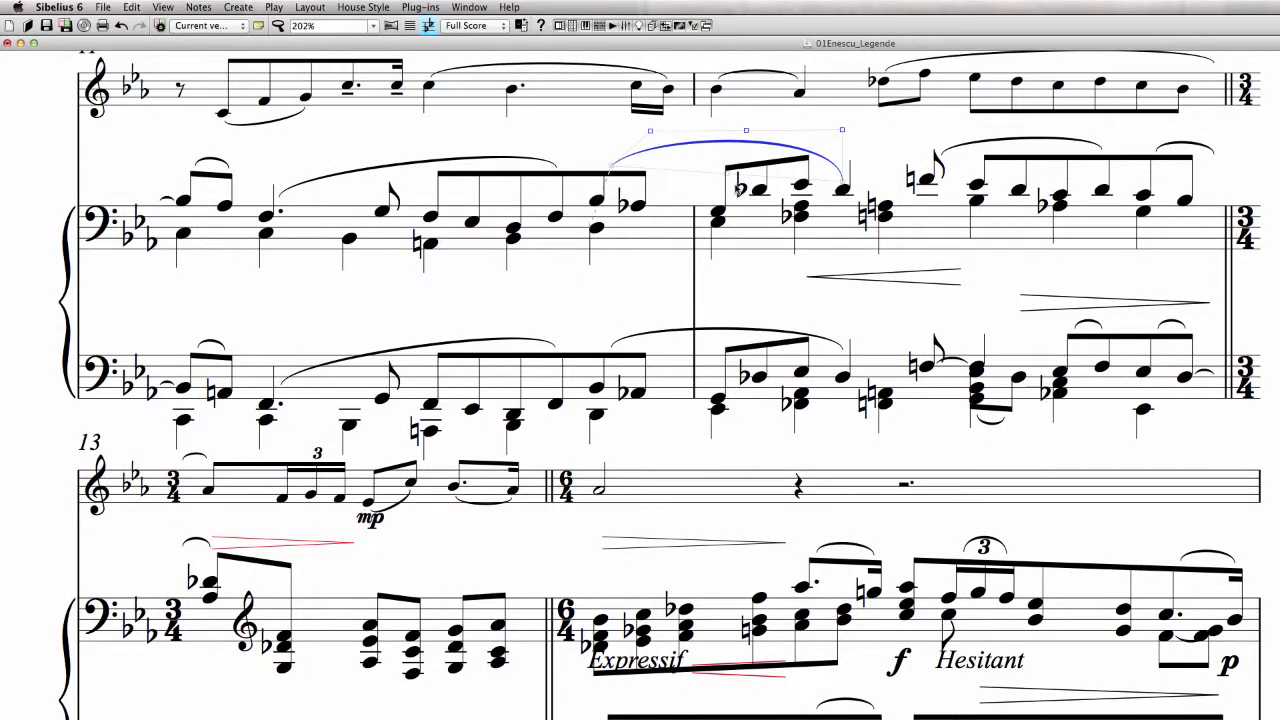
scroll(996, 310, "down", 1)
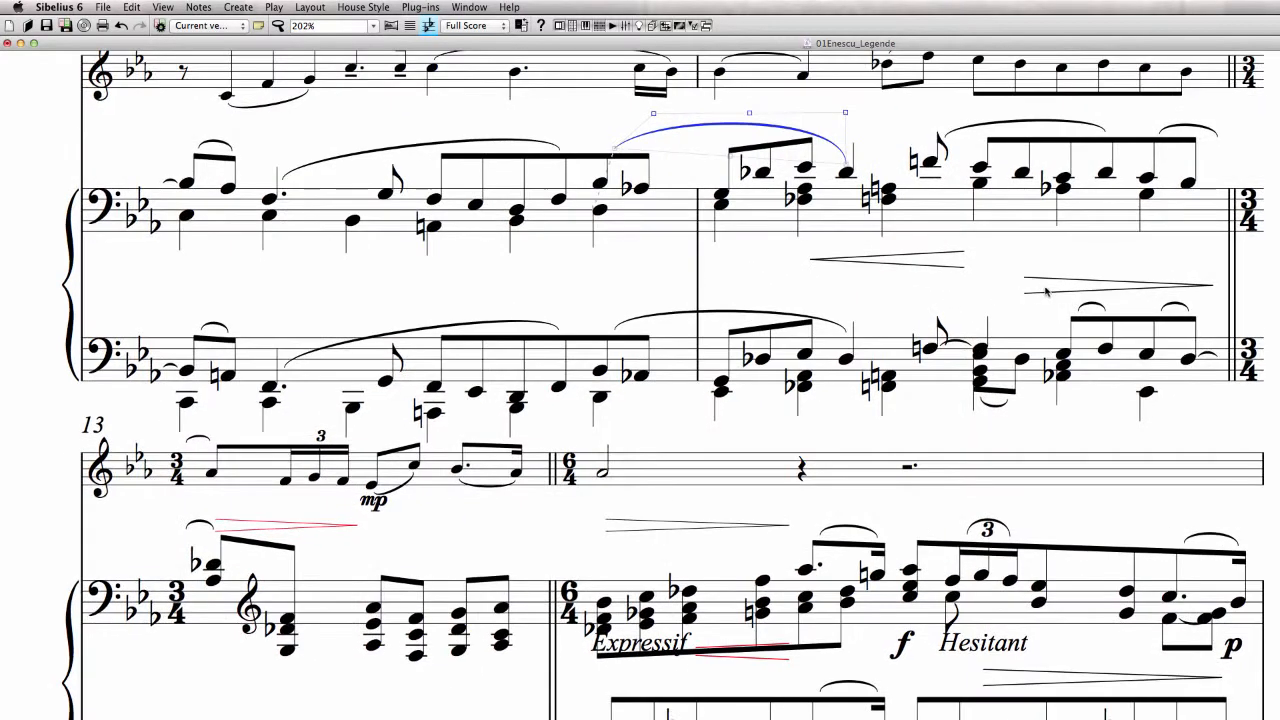
left_click(1025, 296)
left_click(950, 268, "ctrl")
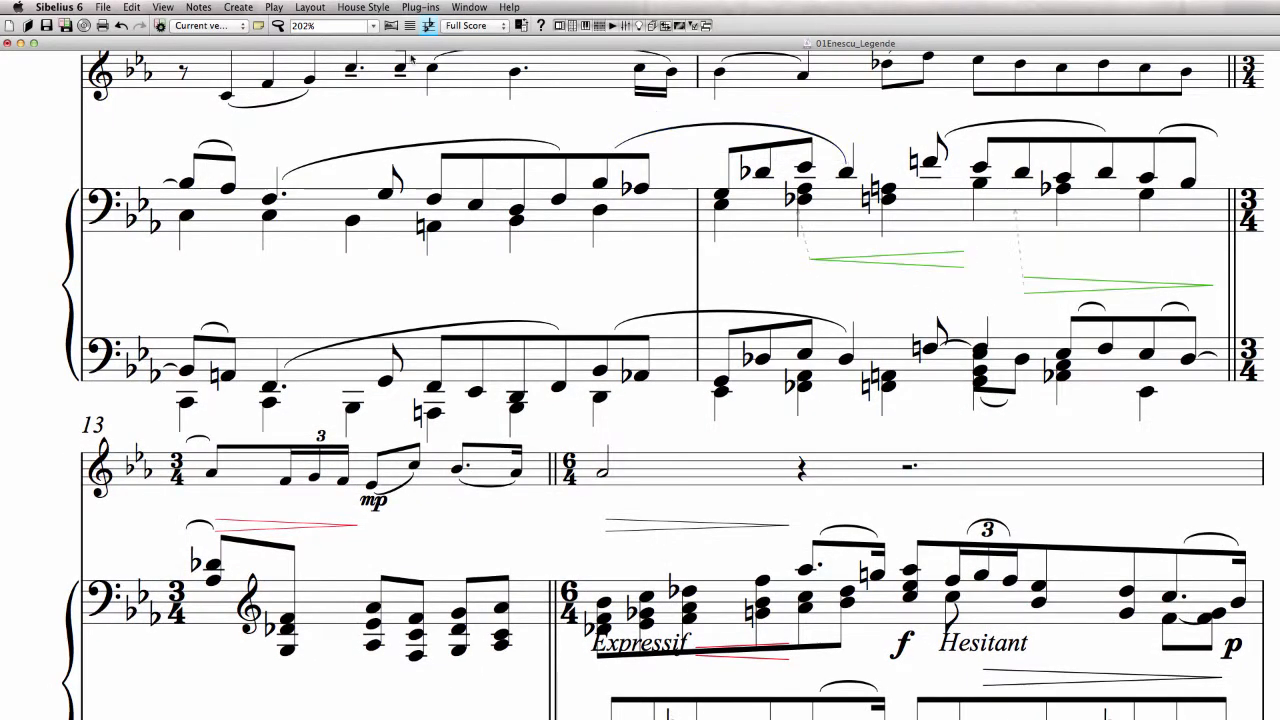
left_click(310, 7)
left_click(380, 214)
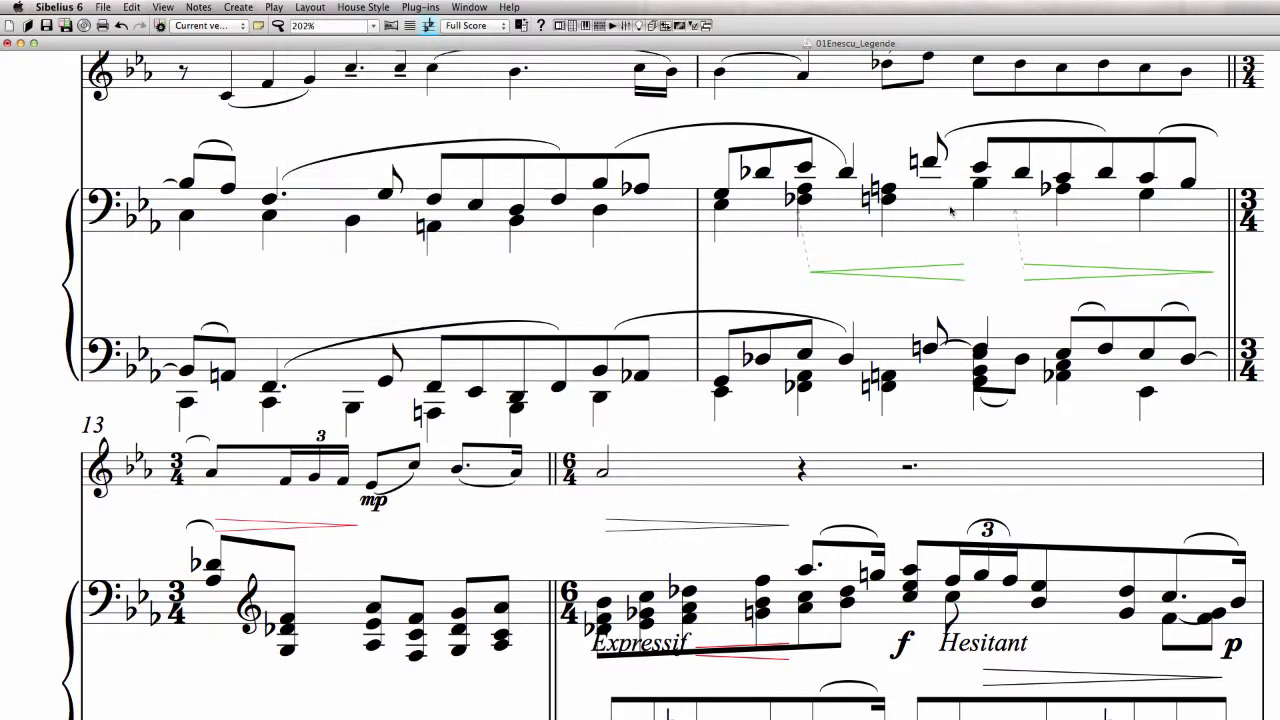
left_click_drag(930, 276, 921, 270)
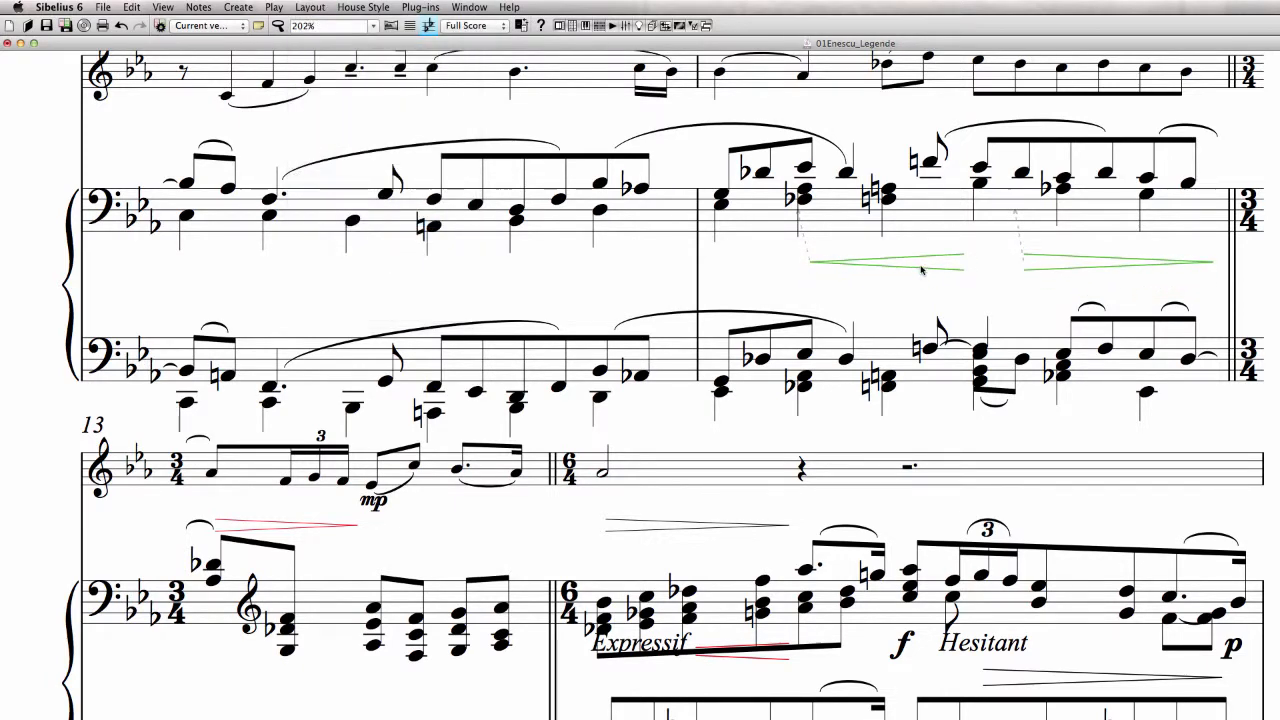
Move the piano's lower staff in the bar 11 system up toward the upper staff and shift the bar 13 system down
left_click(1095, 349)
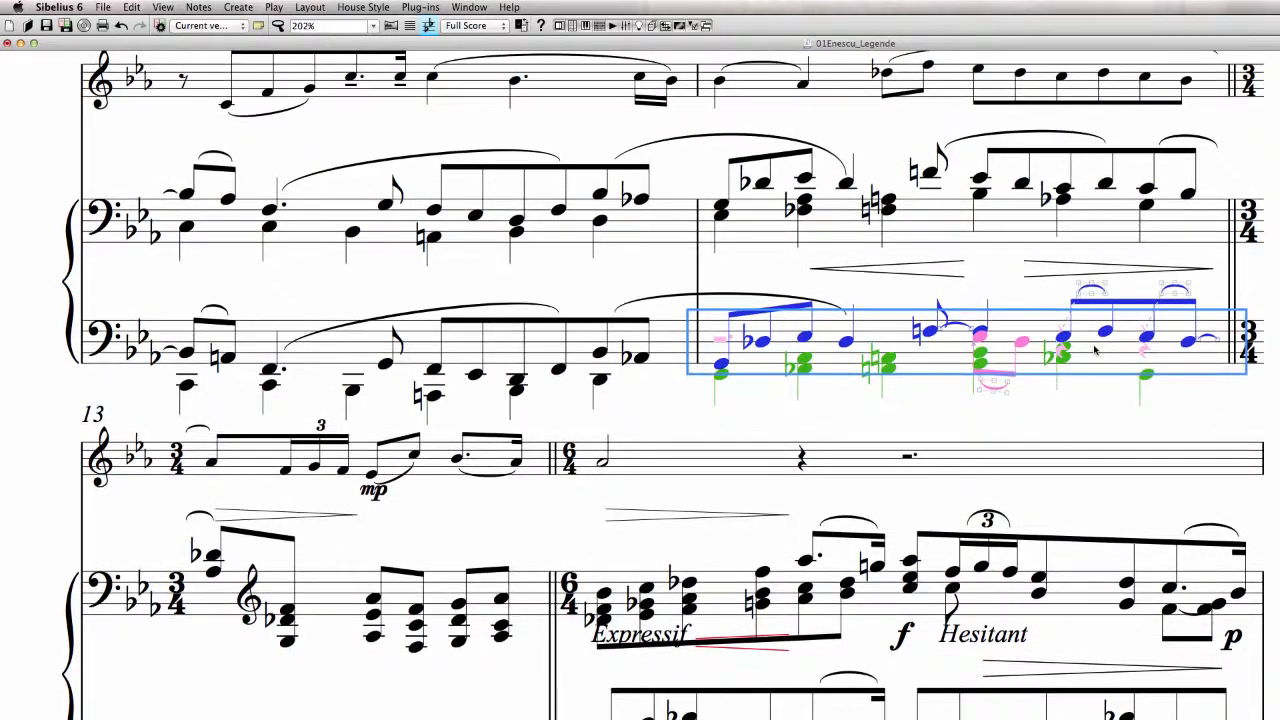
left_click(1071, 386)
left_click(1052, 468)
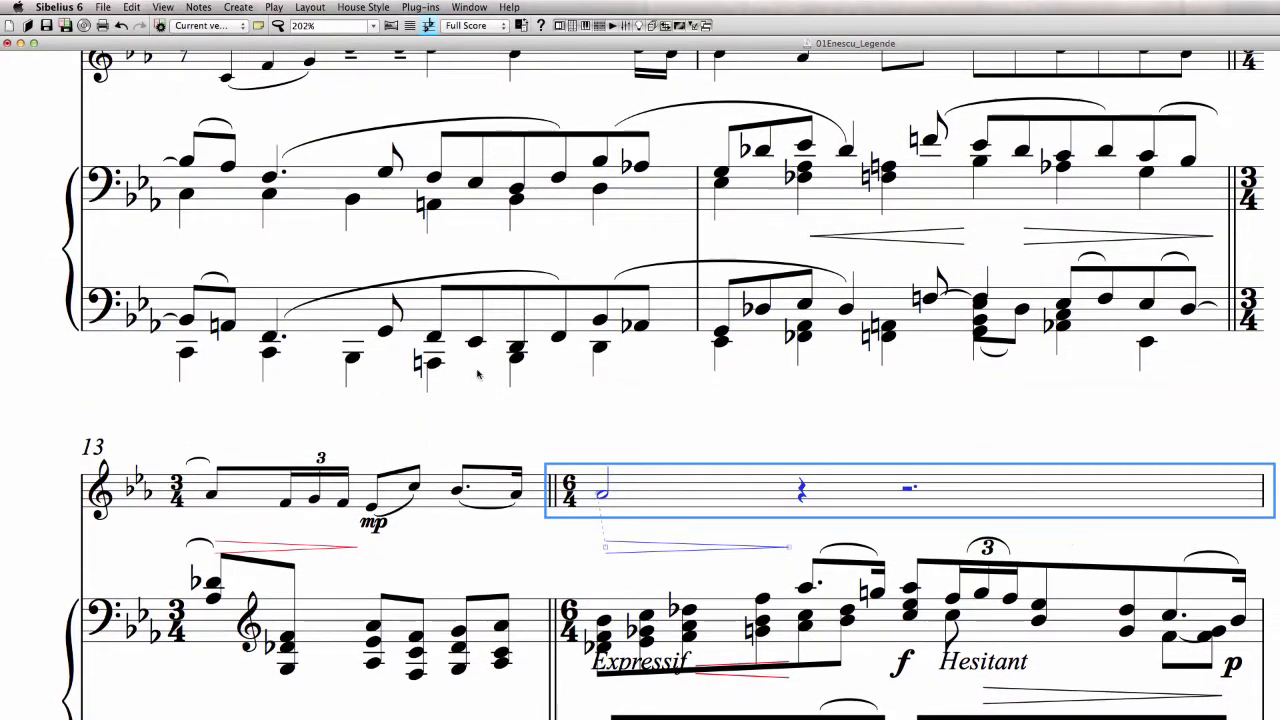
Touch up the lower piano staff's slurs in bars 11 and 12, reshaping the end of the slur that crosses the barline
left_click(229, 281)
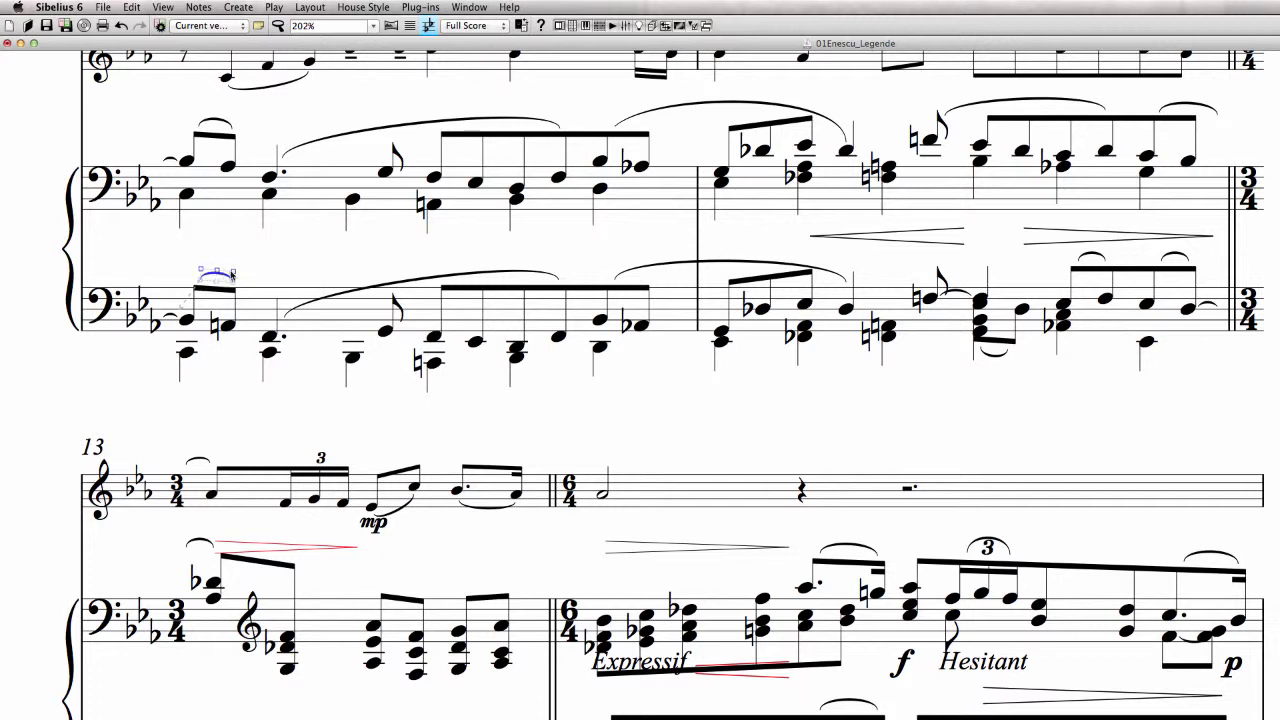
left_click(257, 259)
left_click(287, 322)
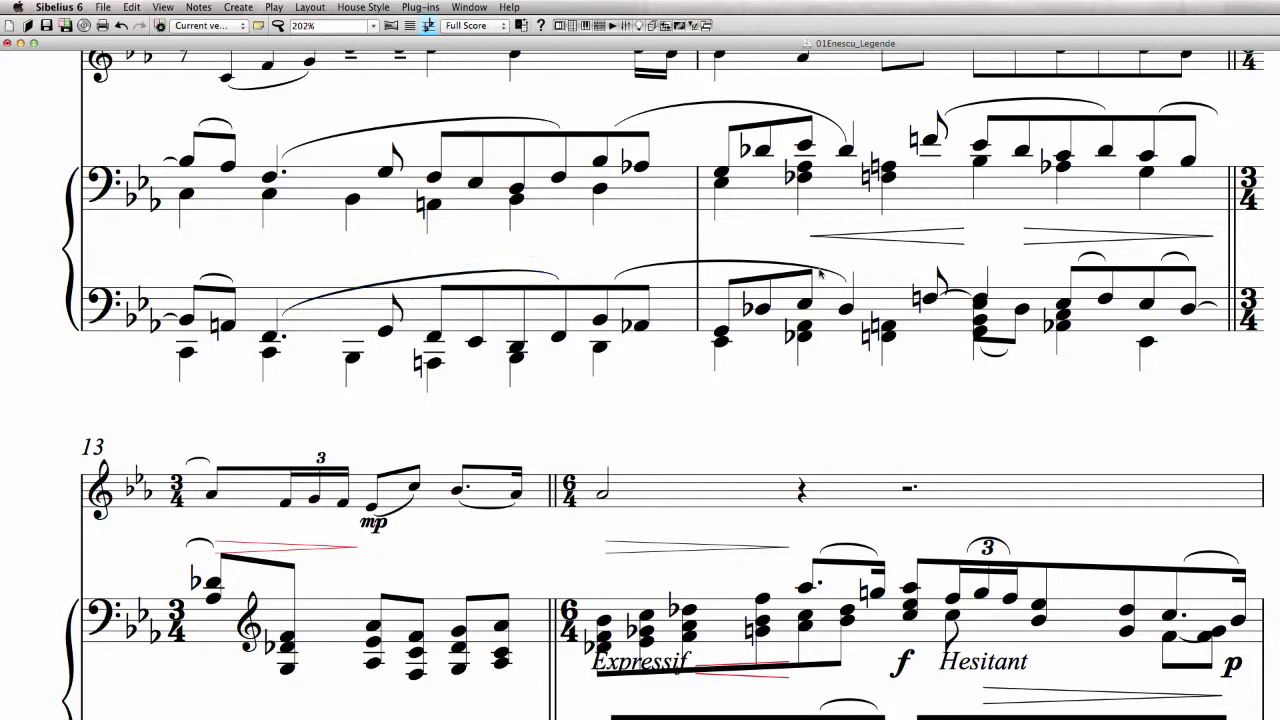
left_click(848, 283)
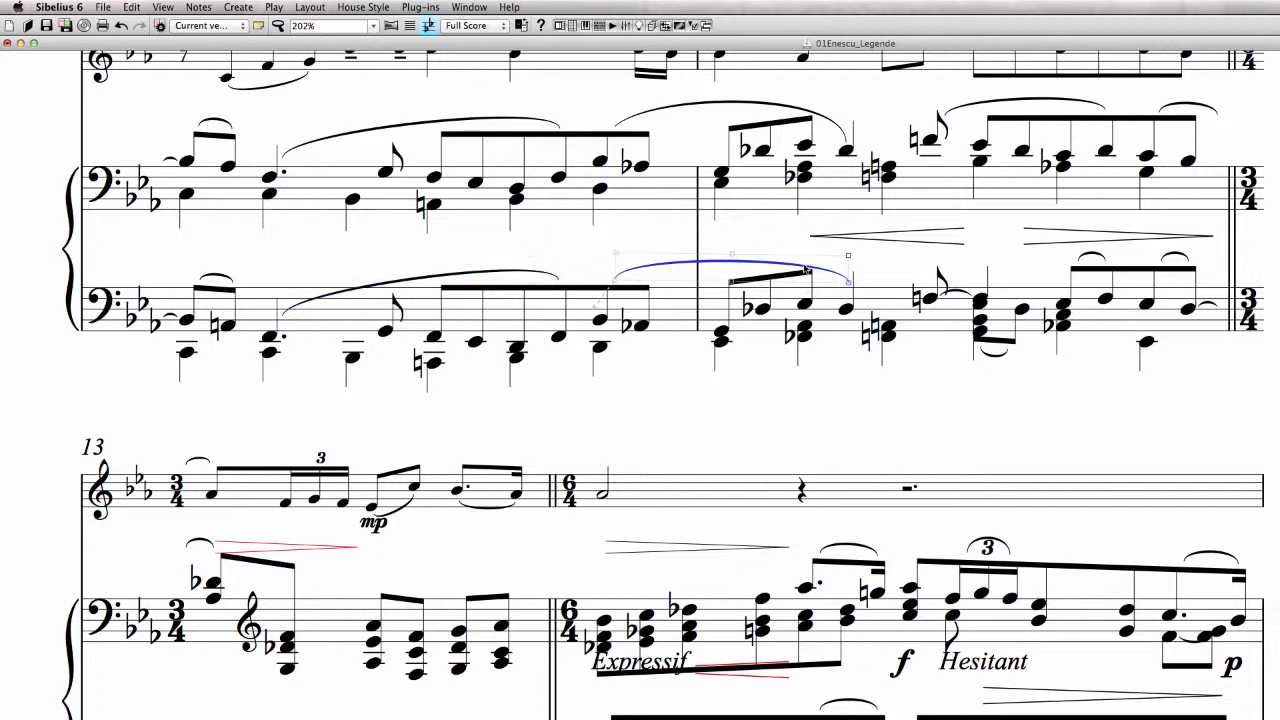
left_click_drag(848, 257, 832, 249)
left_click(612, 239)
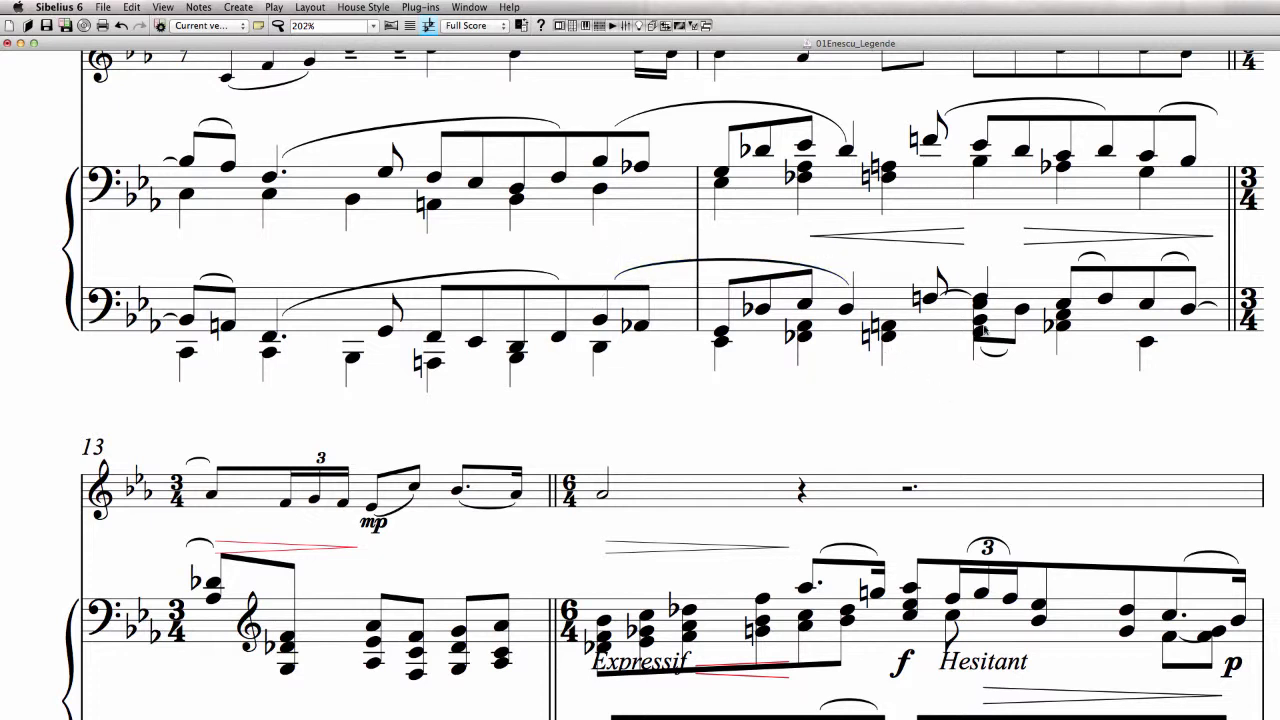
Flip the beam of the inner-voice note pair in bar 12 of the piano's lower staff above the notes
left_click(995, 318)
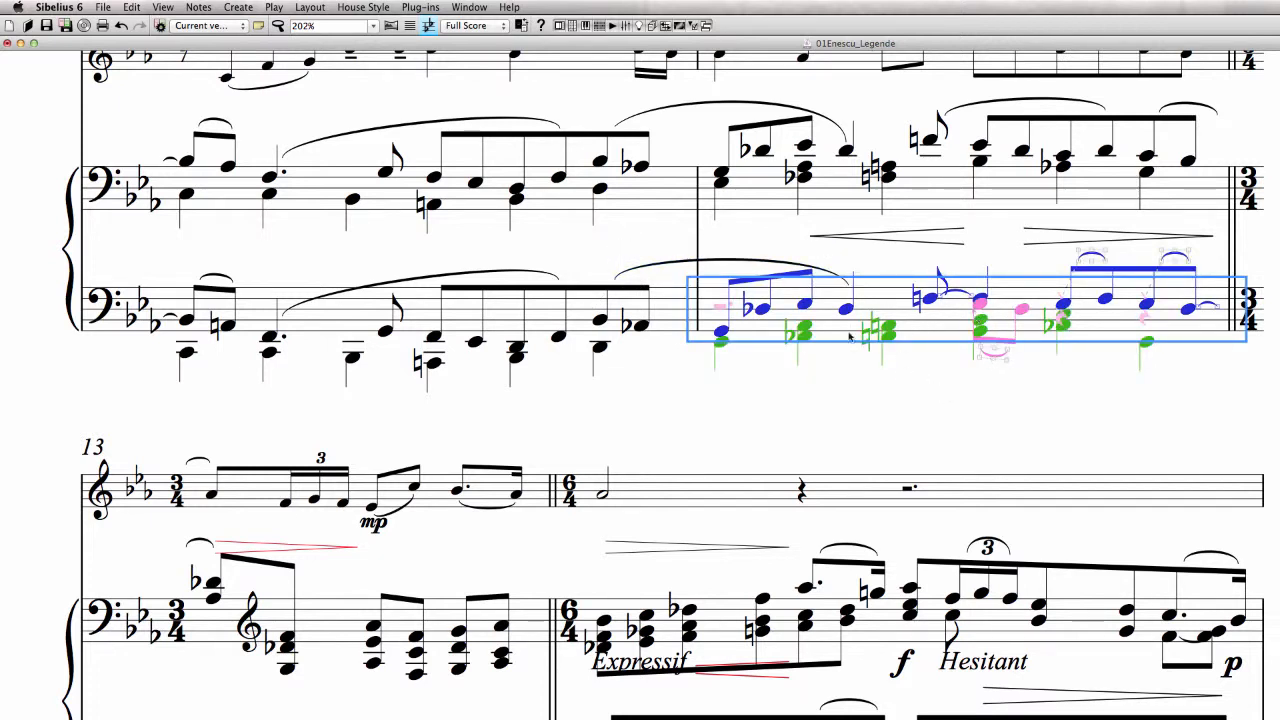
left_click(964, 396)
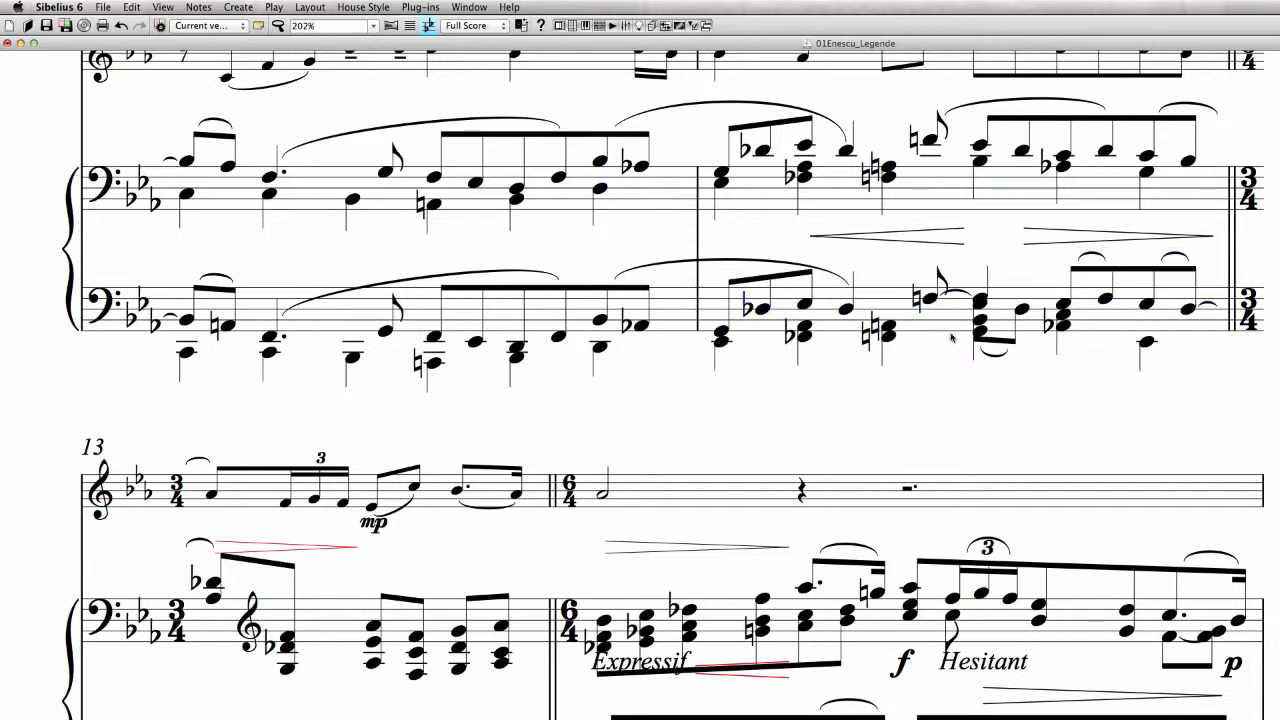
left_click(1002, 343)
key("x")
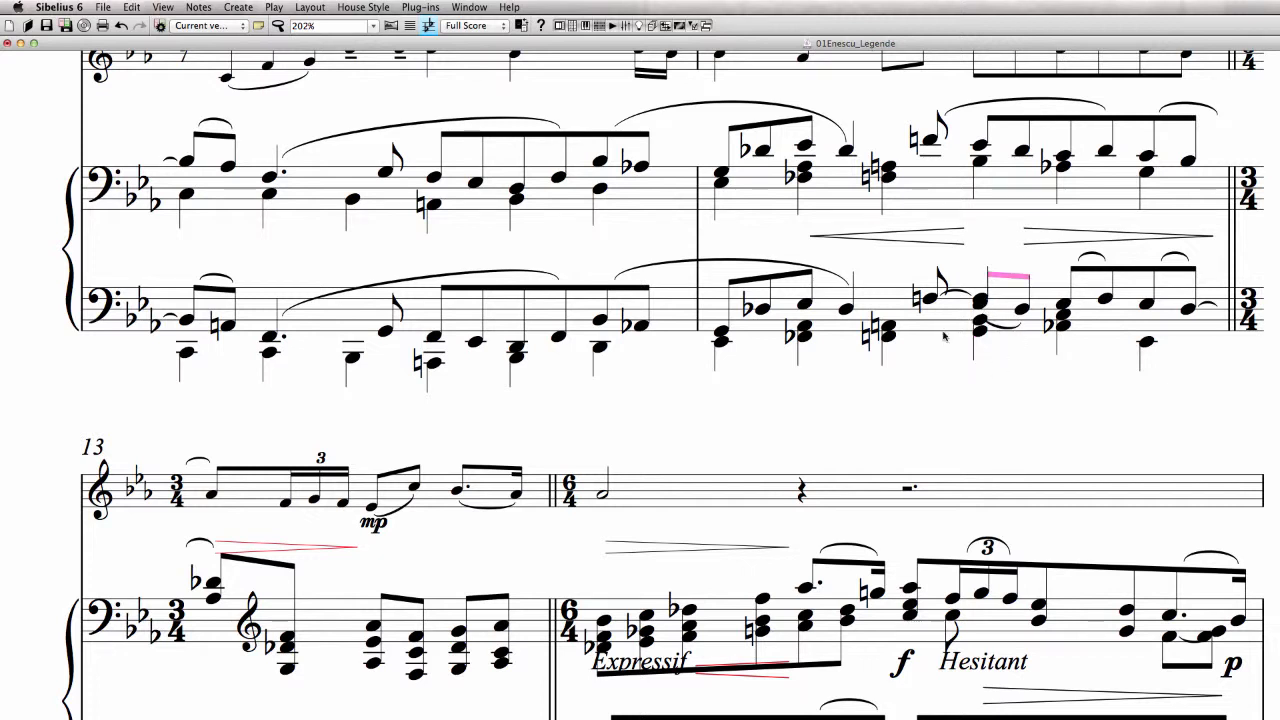
Reset the note spacing of bar 12 in the piano's lower staff
left_click(982, 309)
left_click(1001, 318)
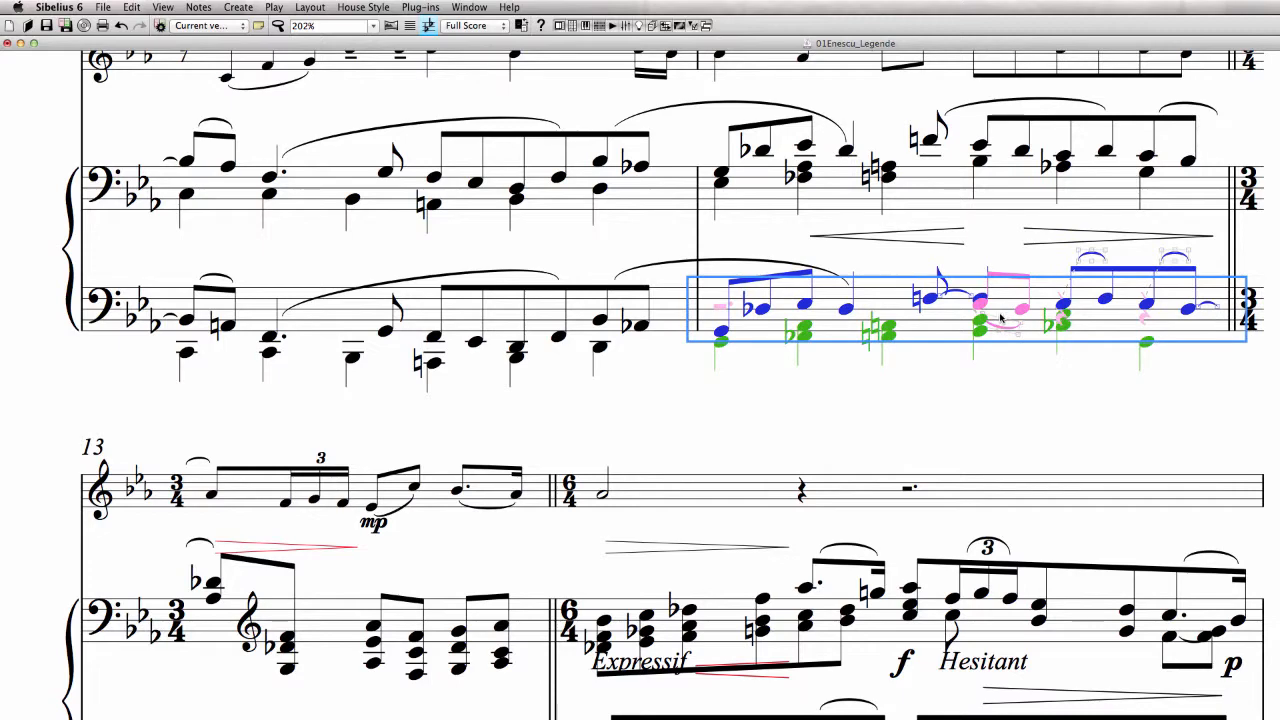
key("shift+super+n")
left_click(970, 414)
scroll(984, 360, "up", 2)
scroll(977, 360, "up", 2)
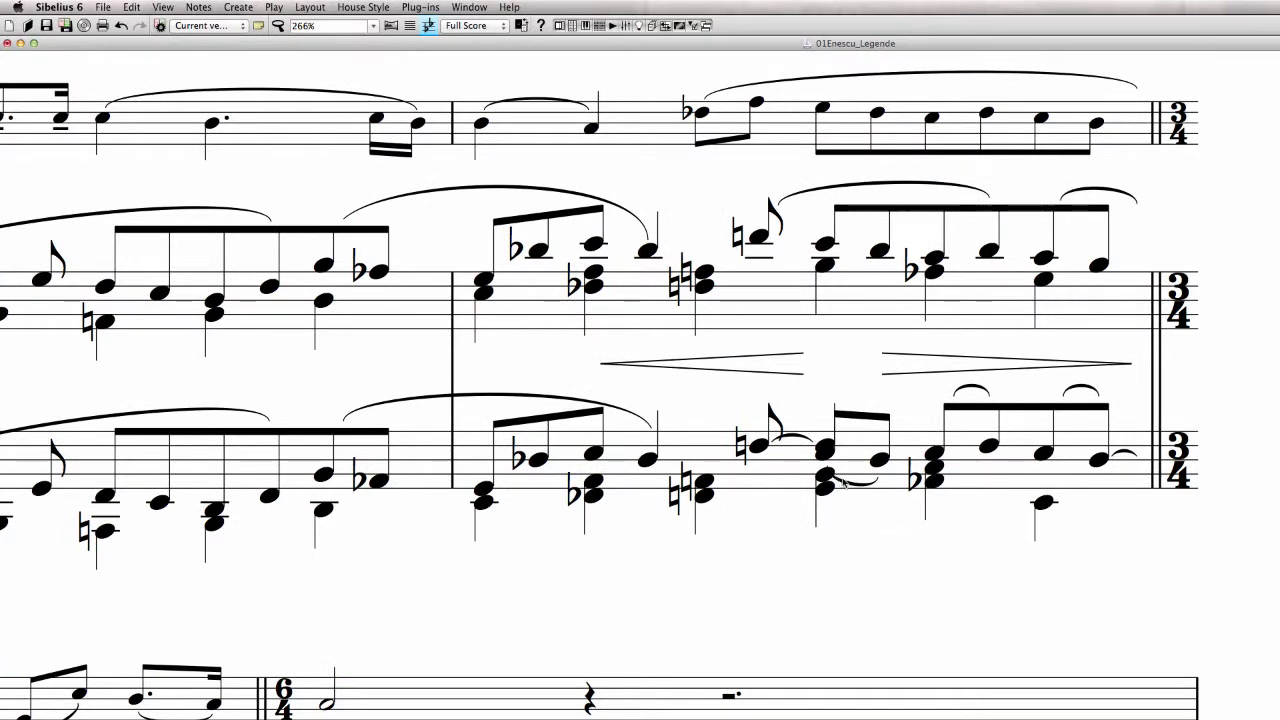
Try to shift the inner-voice note that collides with the upper voice in bar 12 of the piano's lower staff by adjusting its note spacing
left_click(853, 486)
left_click(828, 451)
left_click(880, 459)
left_click(863, 487)
left_click(840, 459)
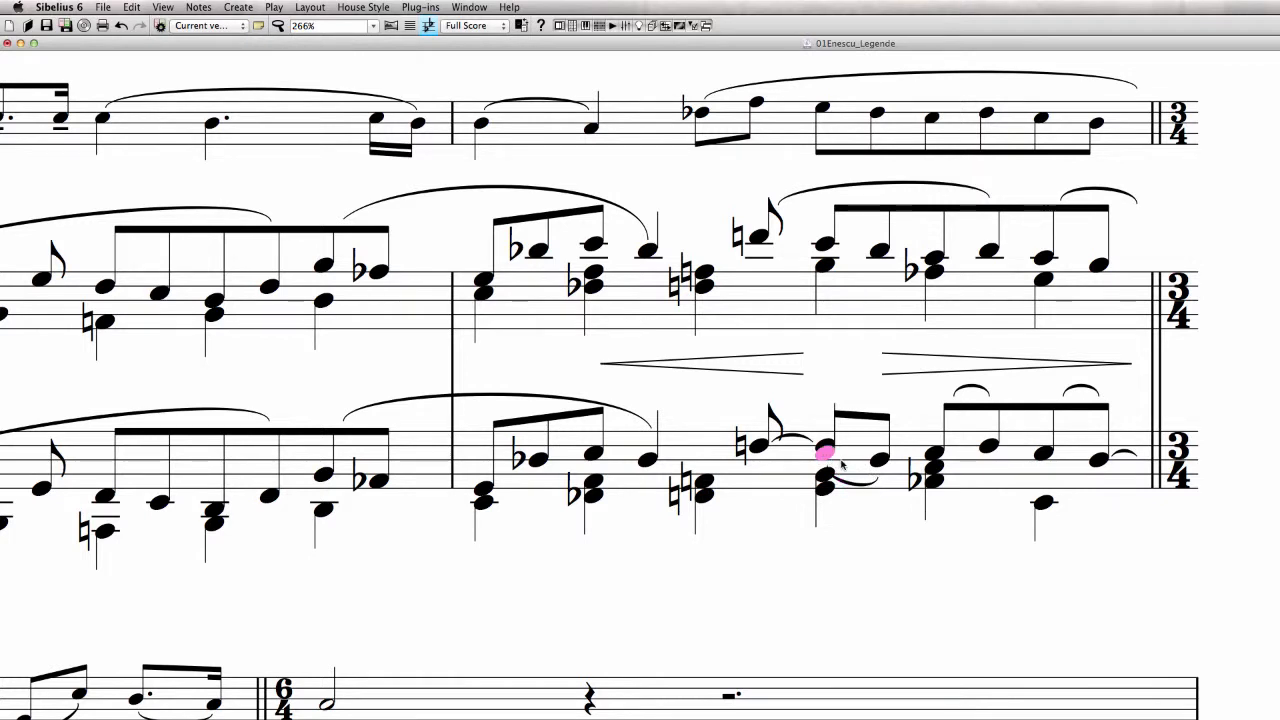
key("alt+shift+Right")
key("alt+shift+Right")
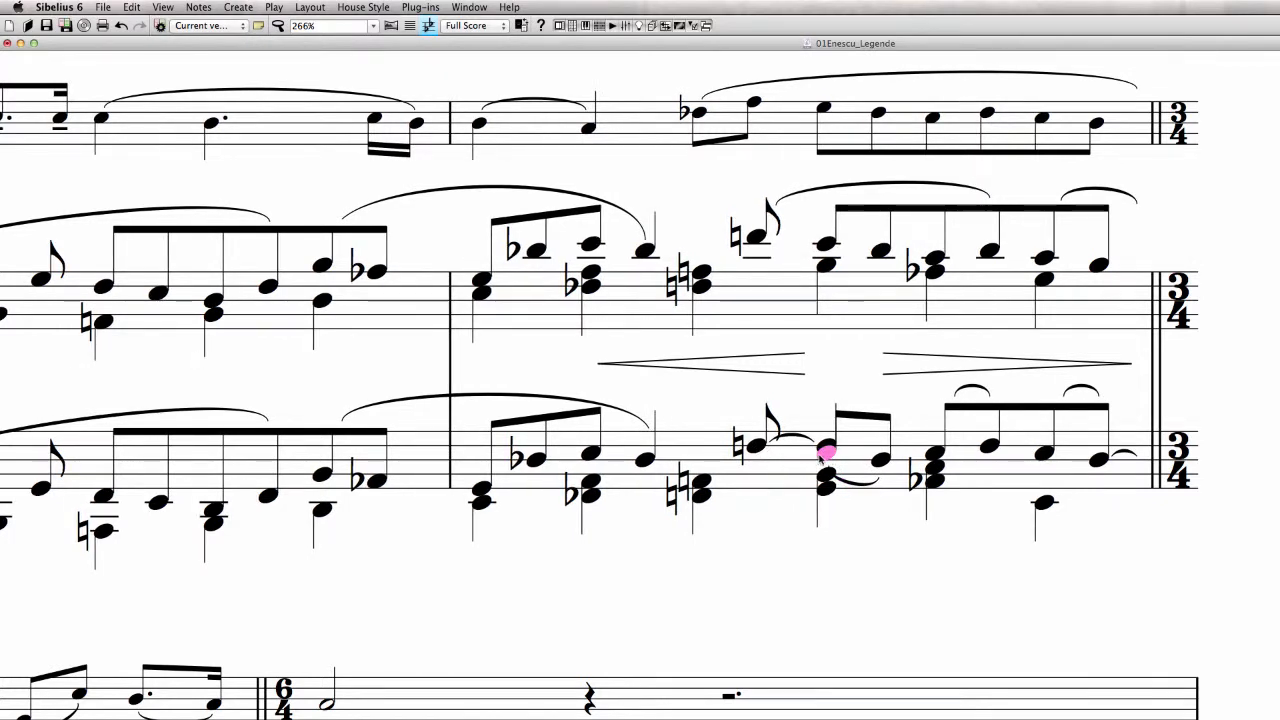
left_click(757, 448)
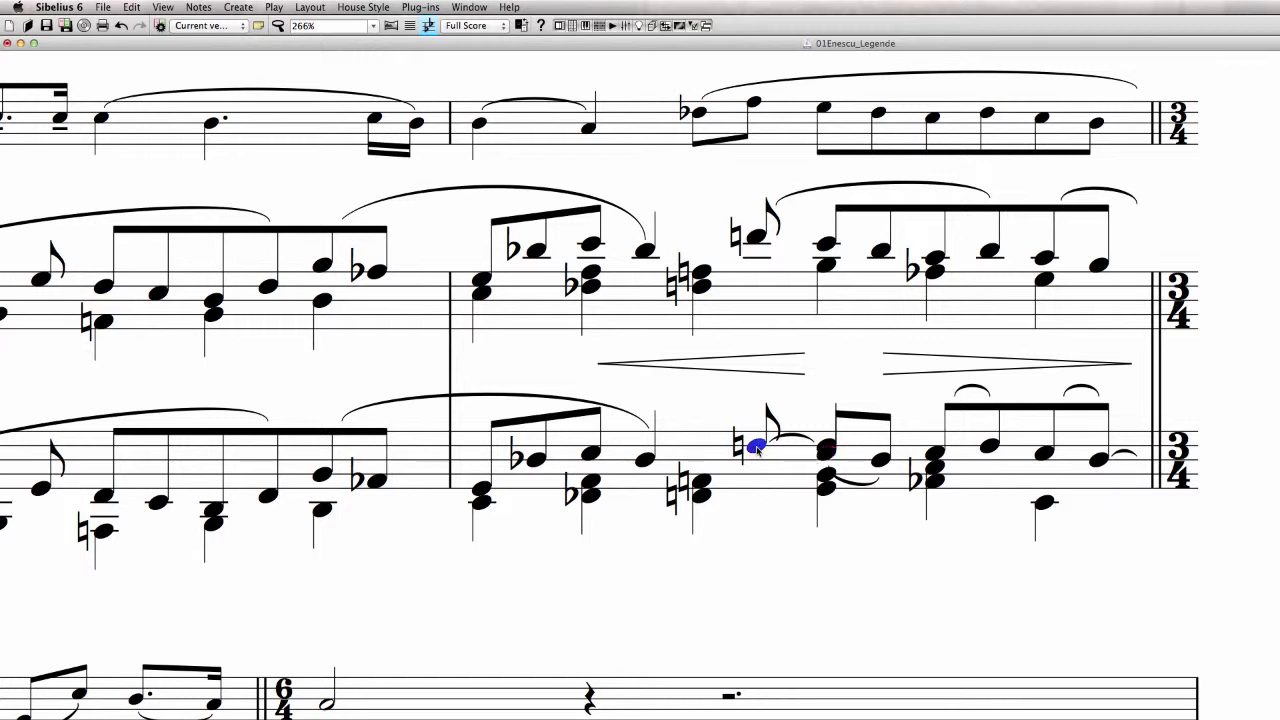
key("Right")
left_click(828, 454)
key("alt+shift+Right")
key("alt+shift+Right")
key("alt+shift+Right")
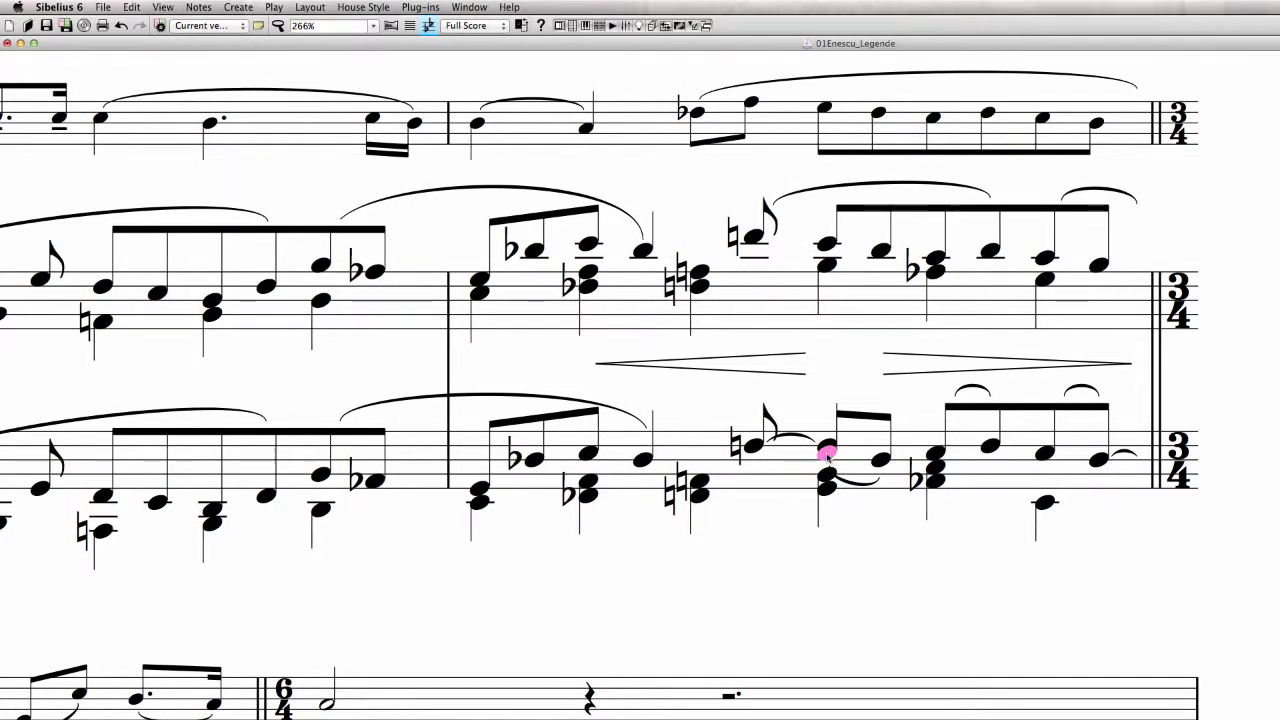
key("alt+shift+Left")
key("alt+shift+Left")
key("alt+shift+Left")
key("alt+shift+Left")
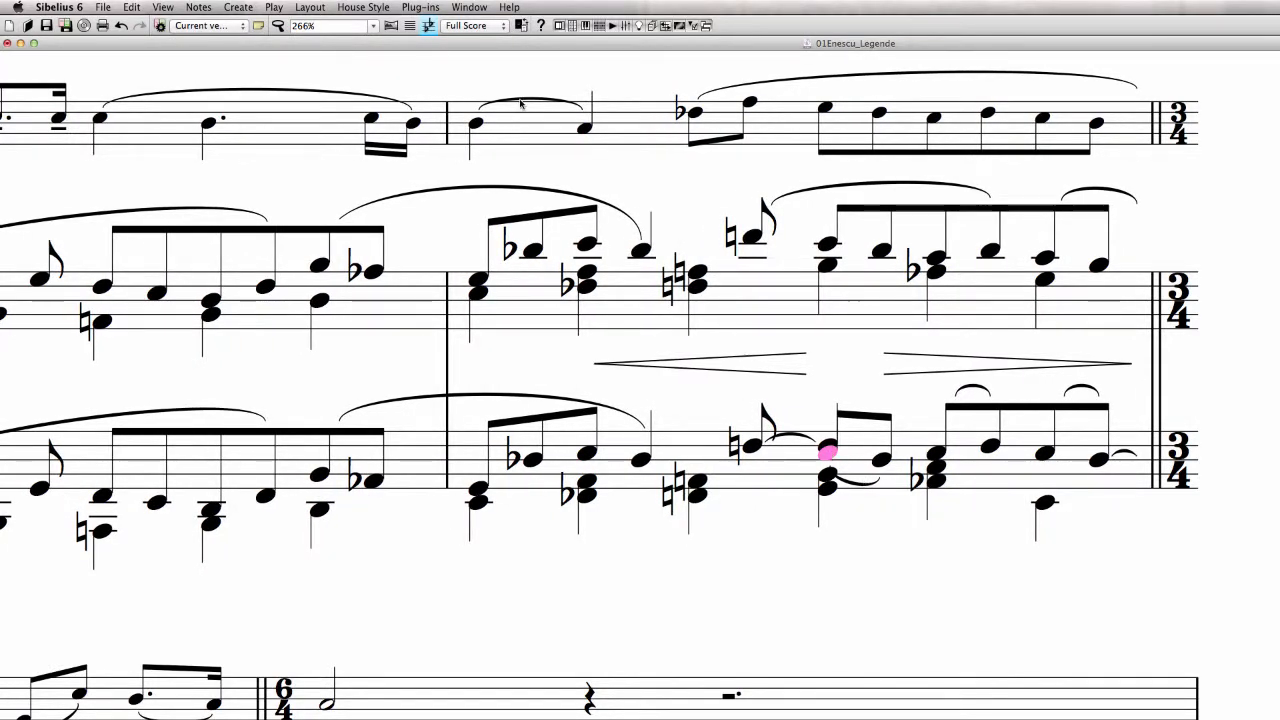
Show the note properties and offset the colliding inner-voice note in bar 12 to X 1.11 and Y 0.09
left_click(469, 7)
left_click(572, 258)
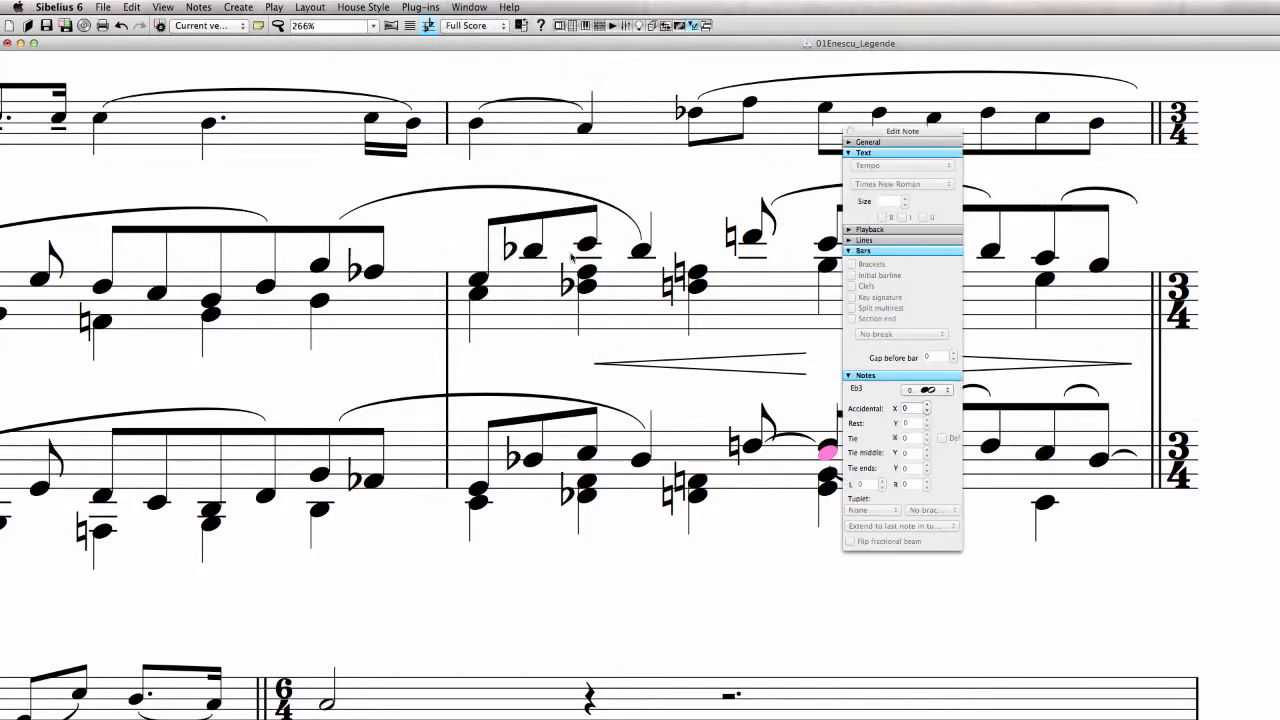
left_click_drag(903, 131, 815, 547)
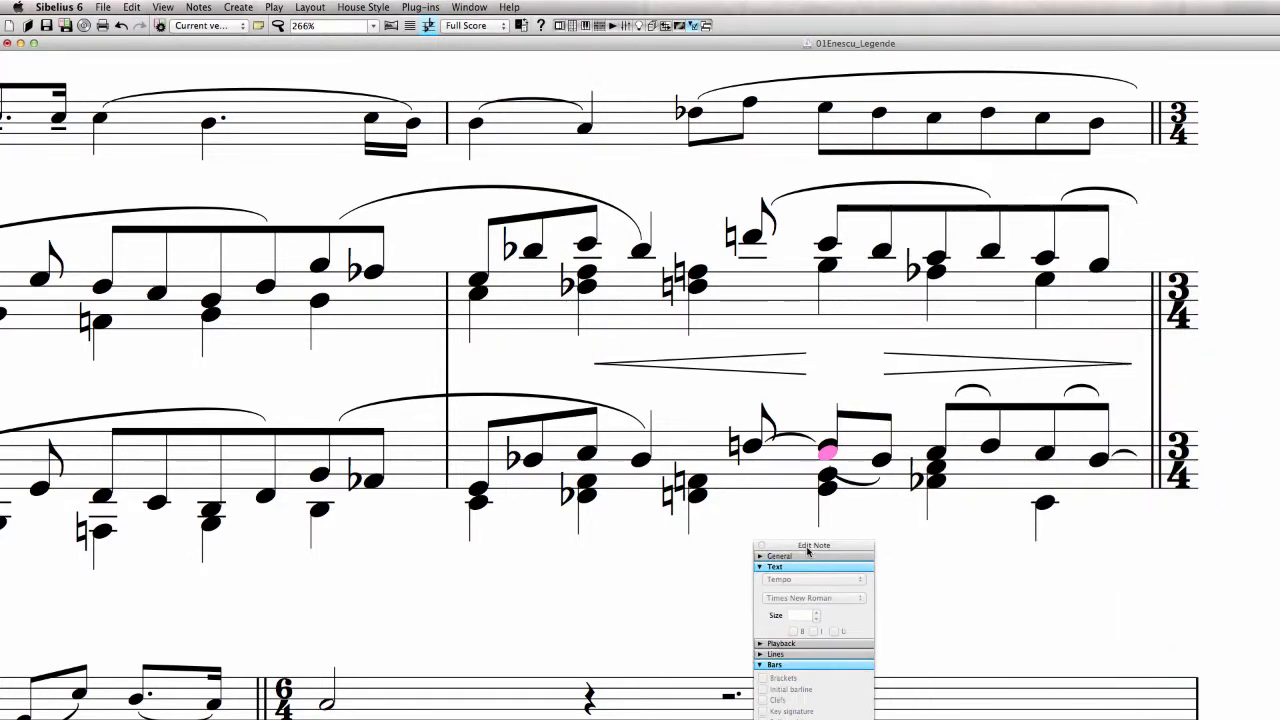
left_click(760, 556)
left_click_drag(795, 413, 832, 564)
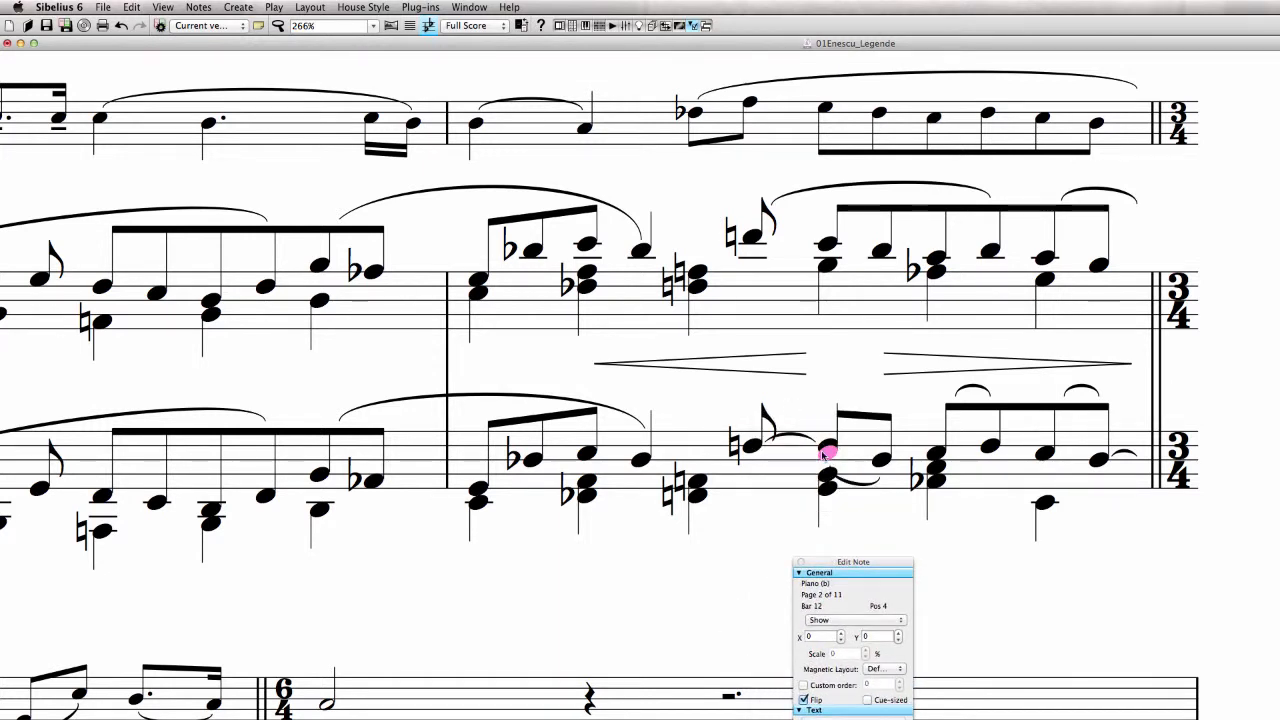
left_click(899, 634)
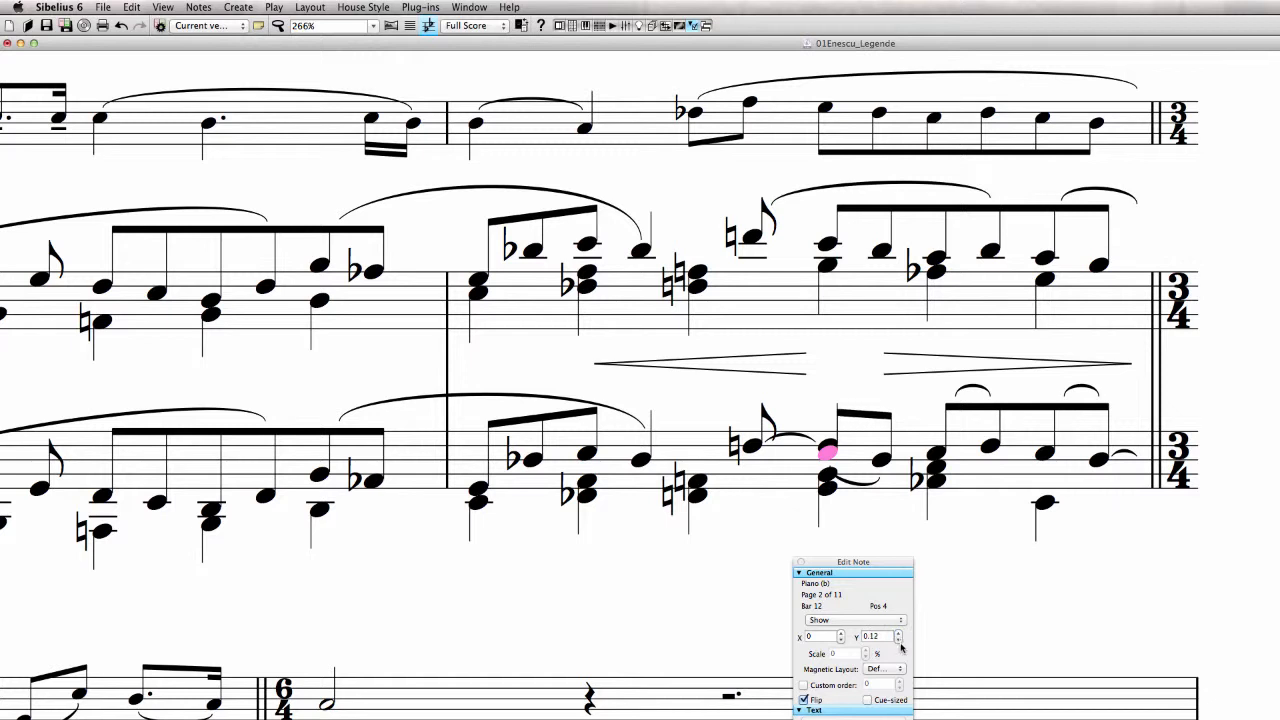
left_click(899, 640)
left_click(841, 633)
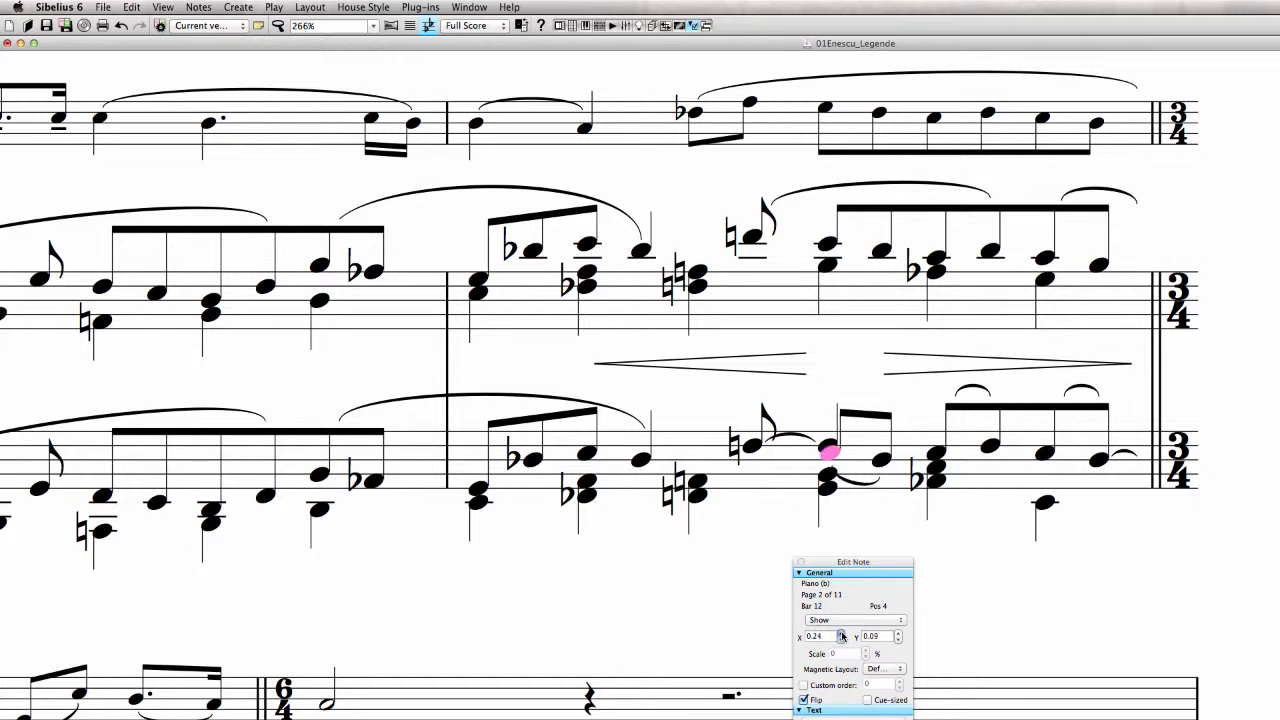
left_click_drag(842, 636, 843, 637)
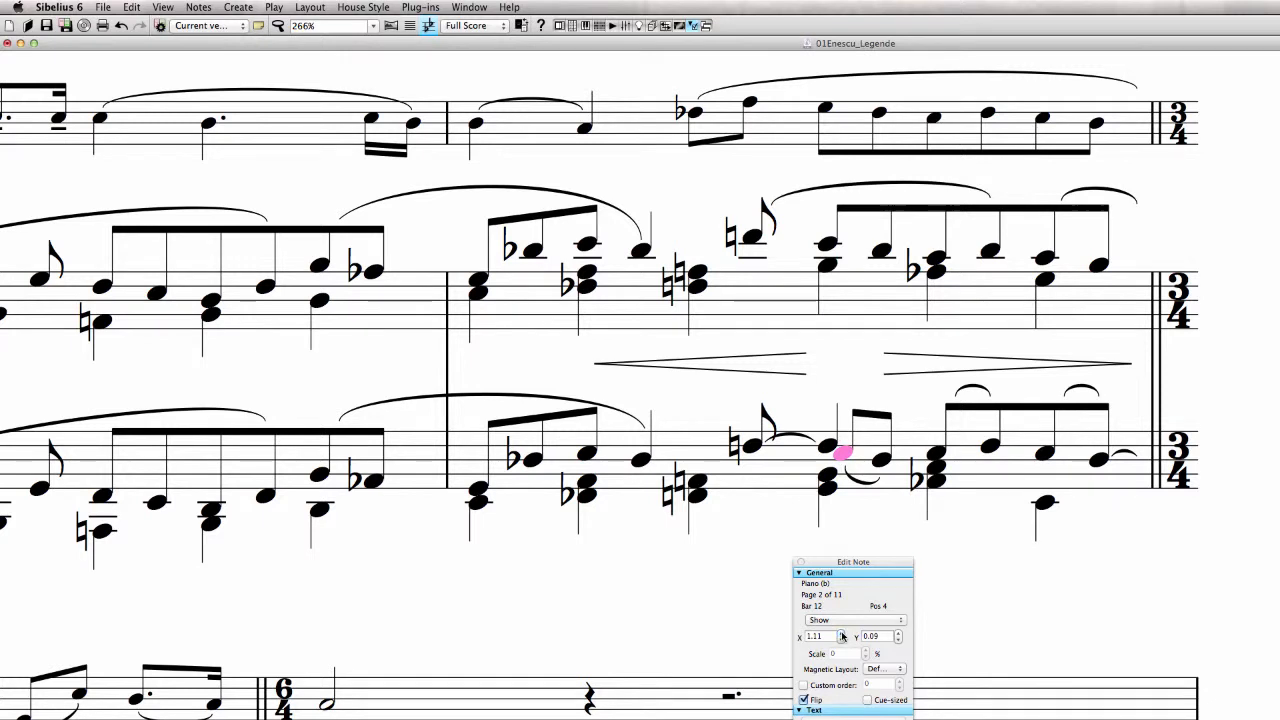
Lower the slur under the inner-voice note pair in bar 12 to a Y offset of -0.19
left_click(881, 483)
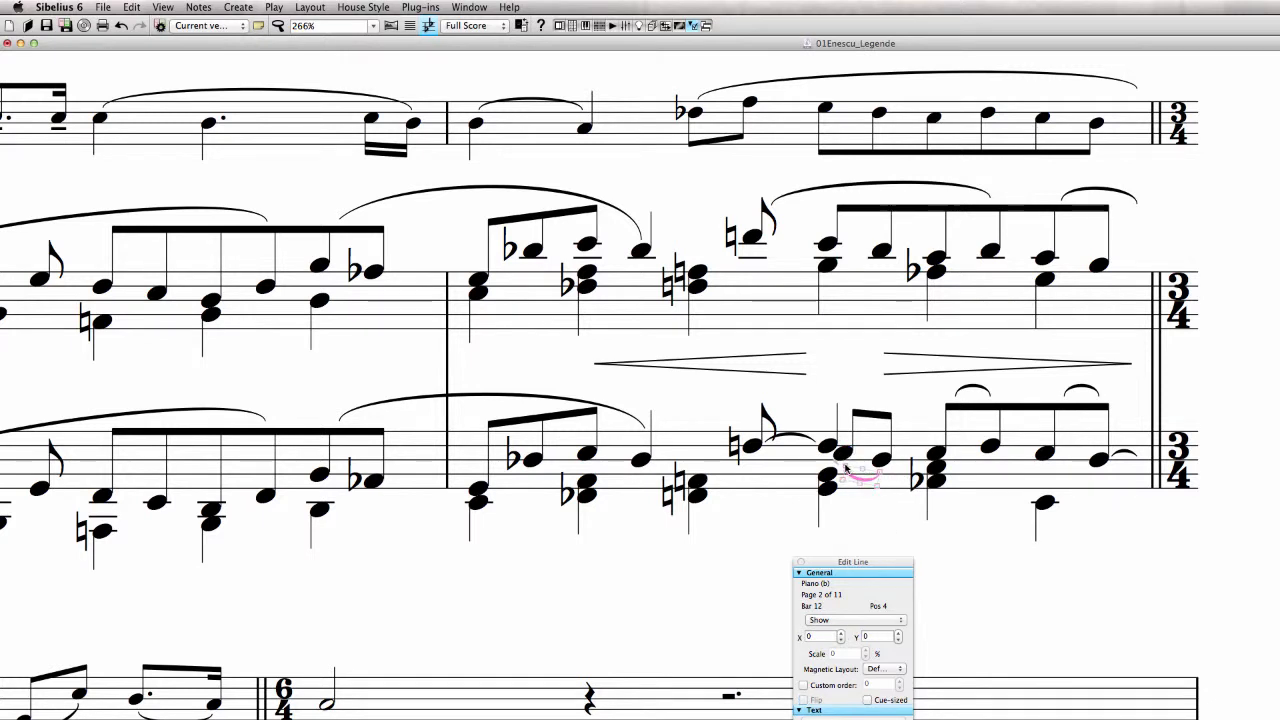
left_click(785, 484)
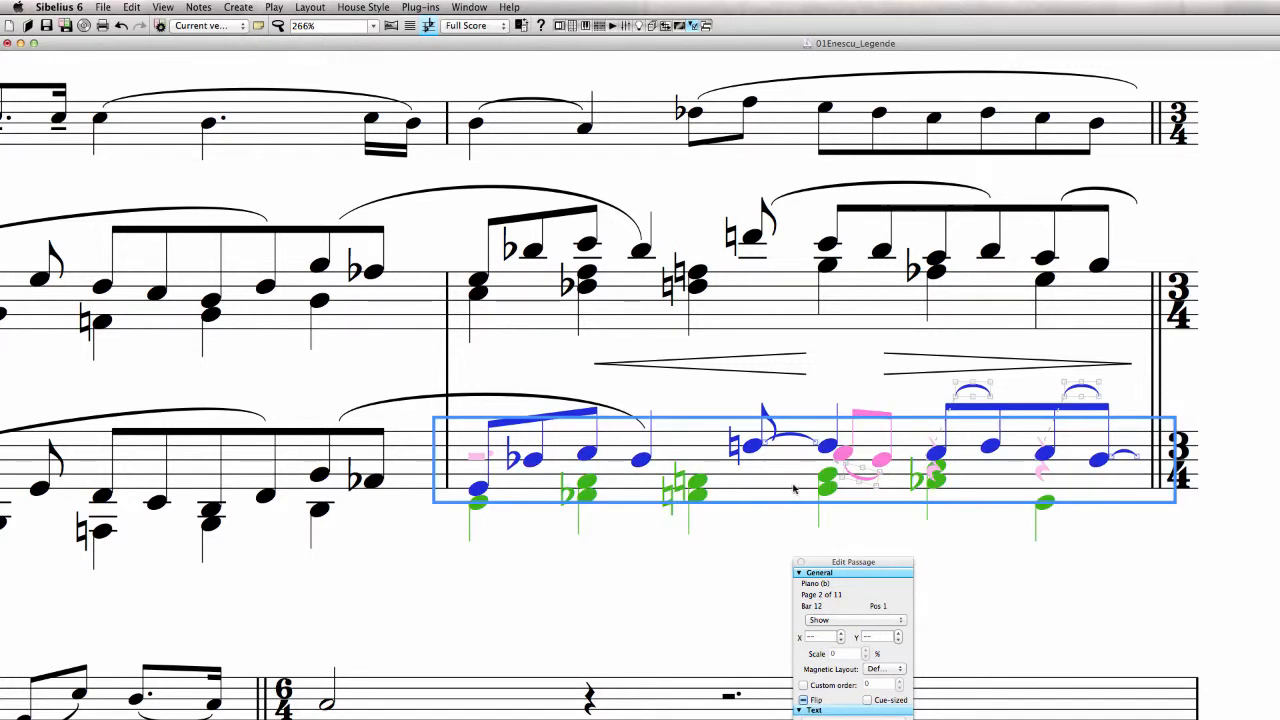
key("super+shift+p")
key("super+z")
key("Escape")
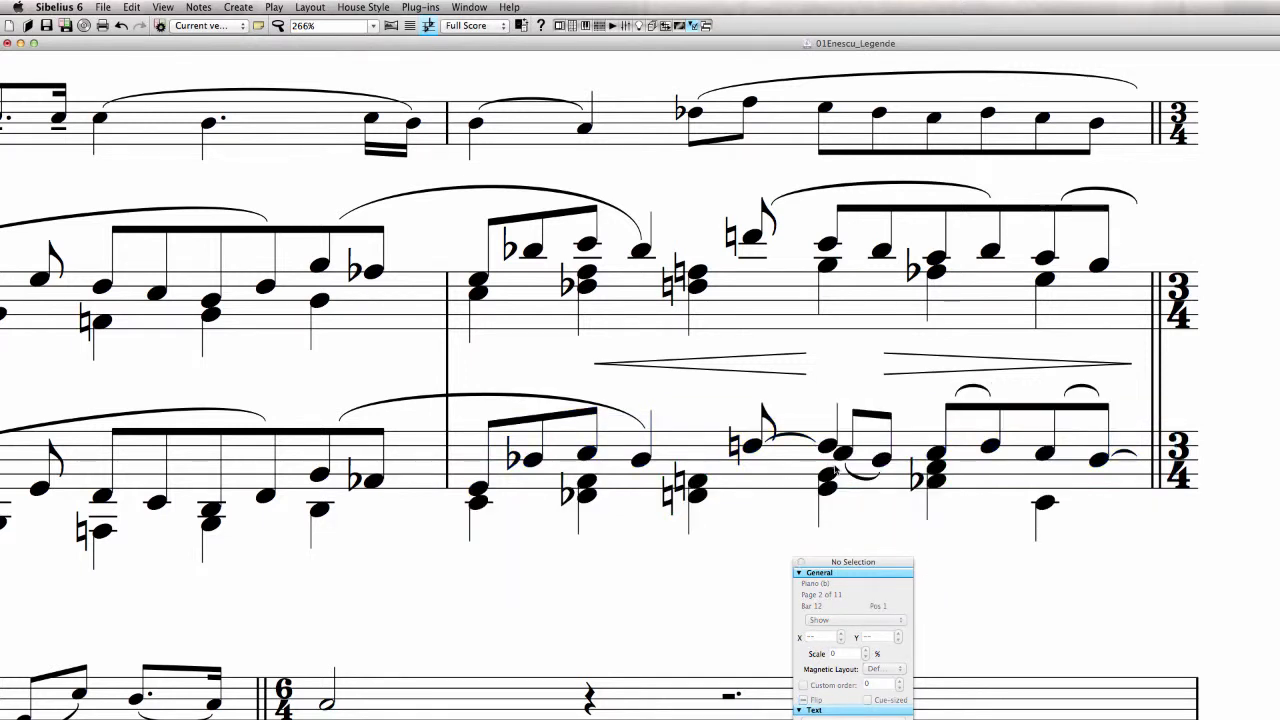
left_click(872, 481)
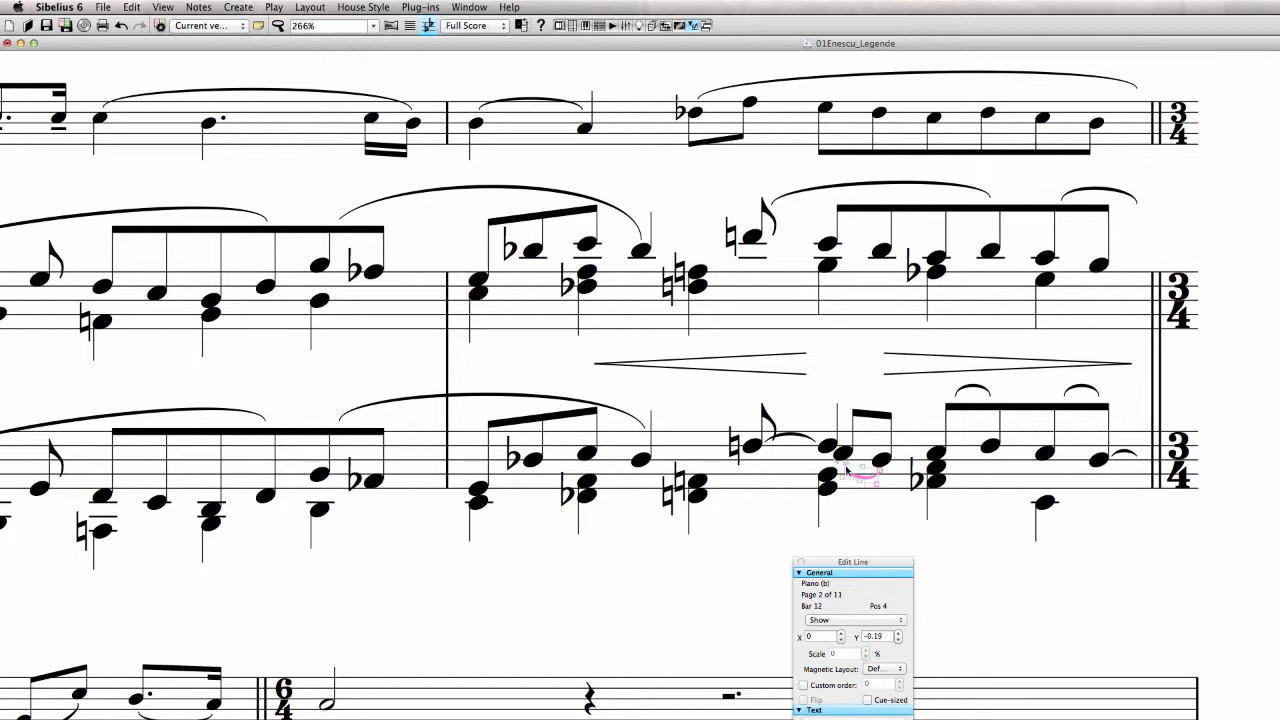
left_click(326, 6)
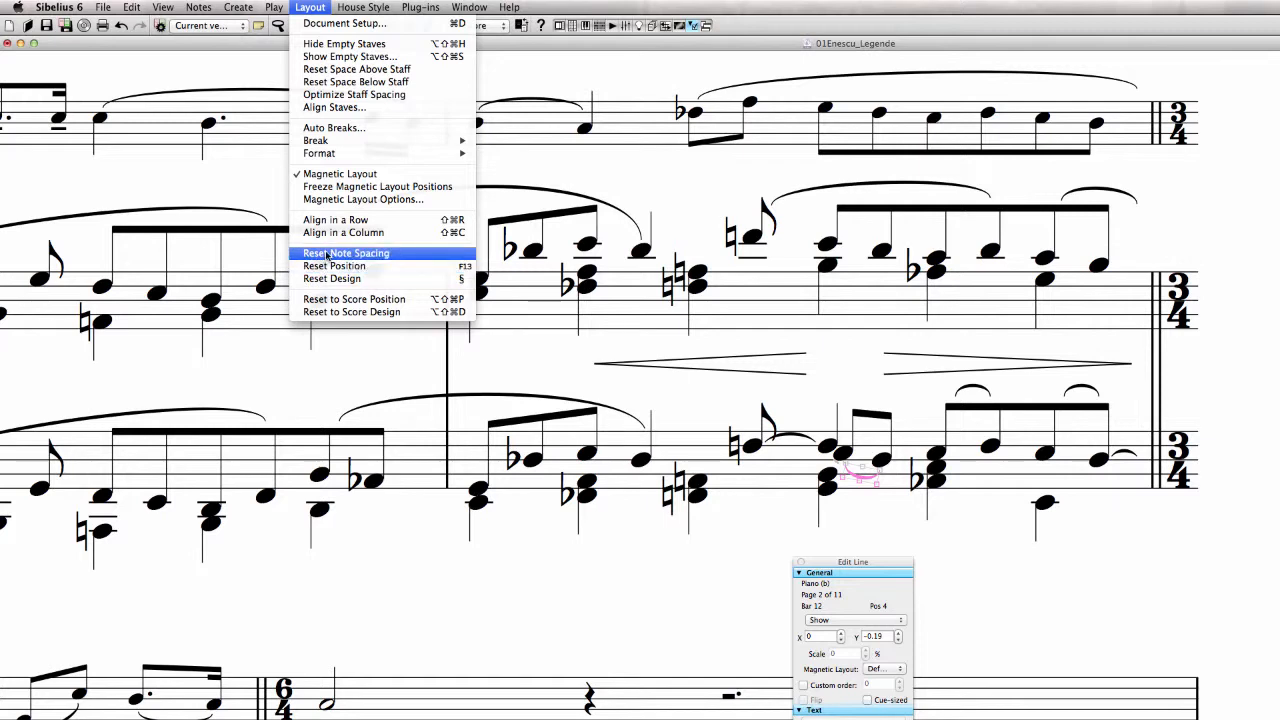
left_click(995, 541)
left_click(1003, 554)
Move the piano's lower staff in the bar 11 system slightly closer to the upper staff
left_click_drag(640, 566, 993, 474)
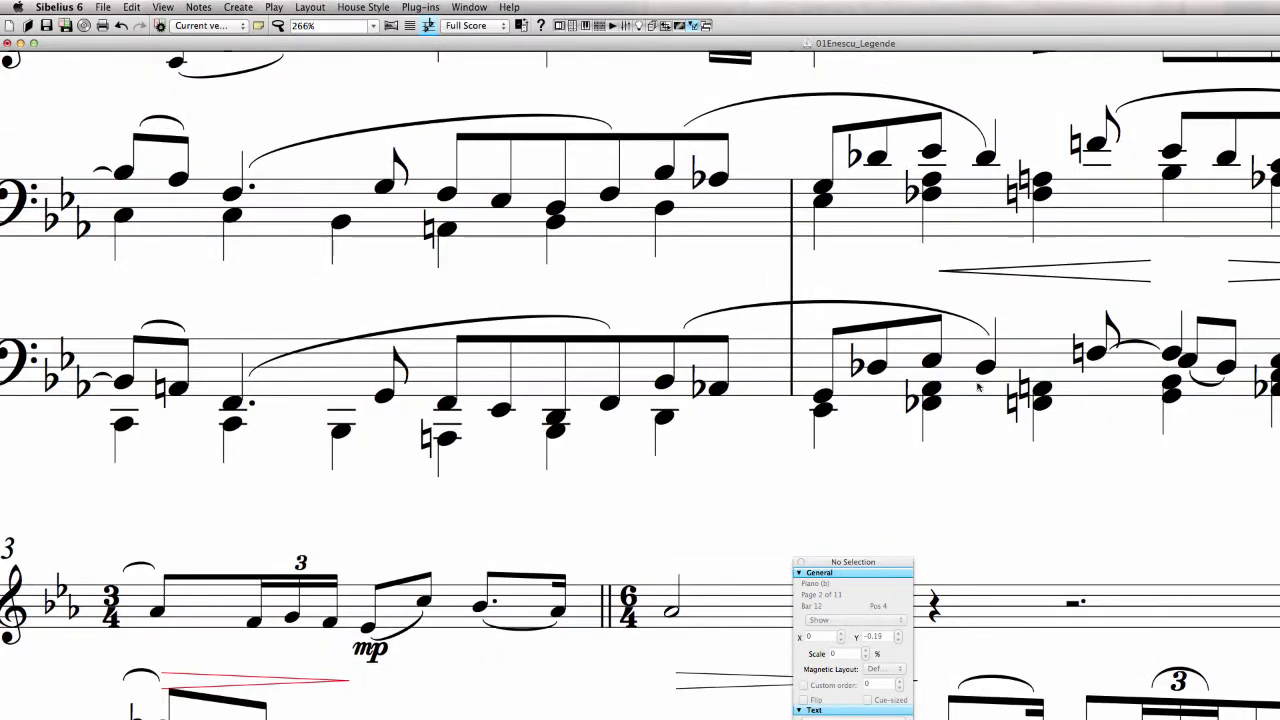
left_click(975, 378)
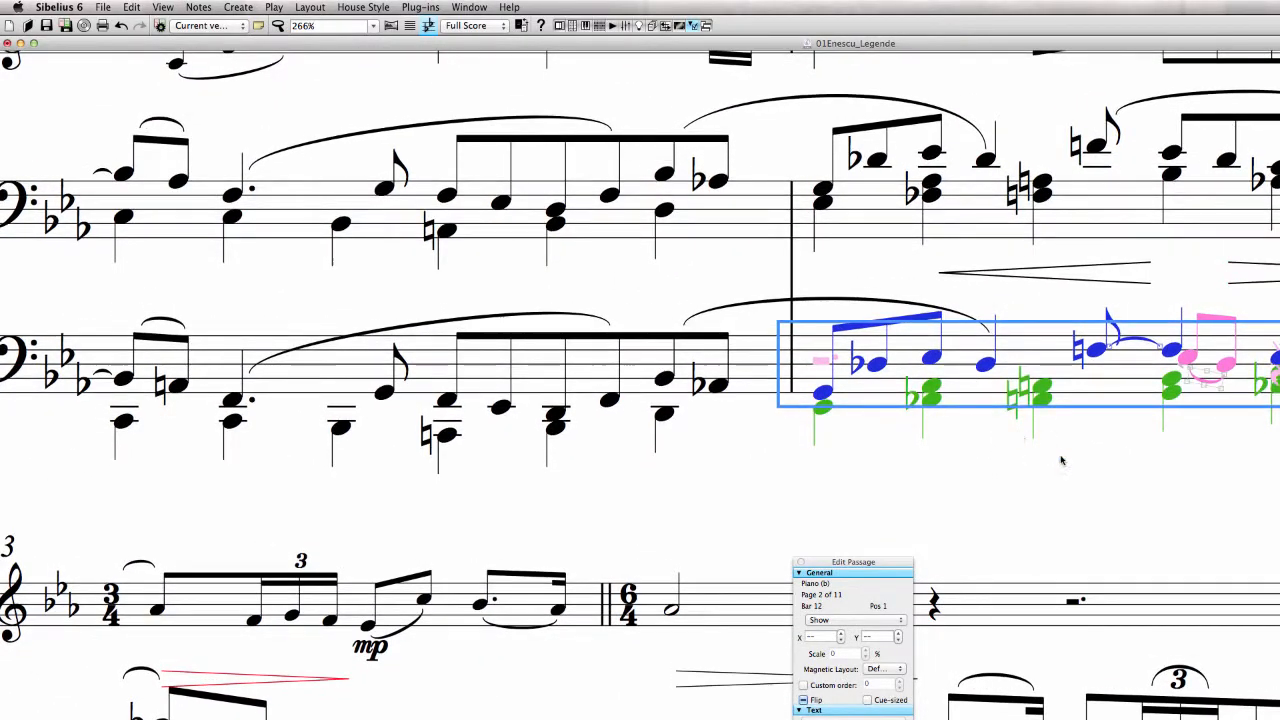
key("Escape")
Raise both hairpins between the piano staves in bar 12 to a Y offset of -4.22
left_click(1090, 281)
key("Up")
key("Up")
key("Up")
key("Up")
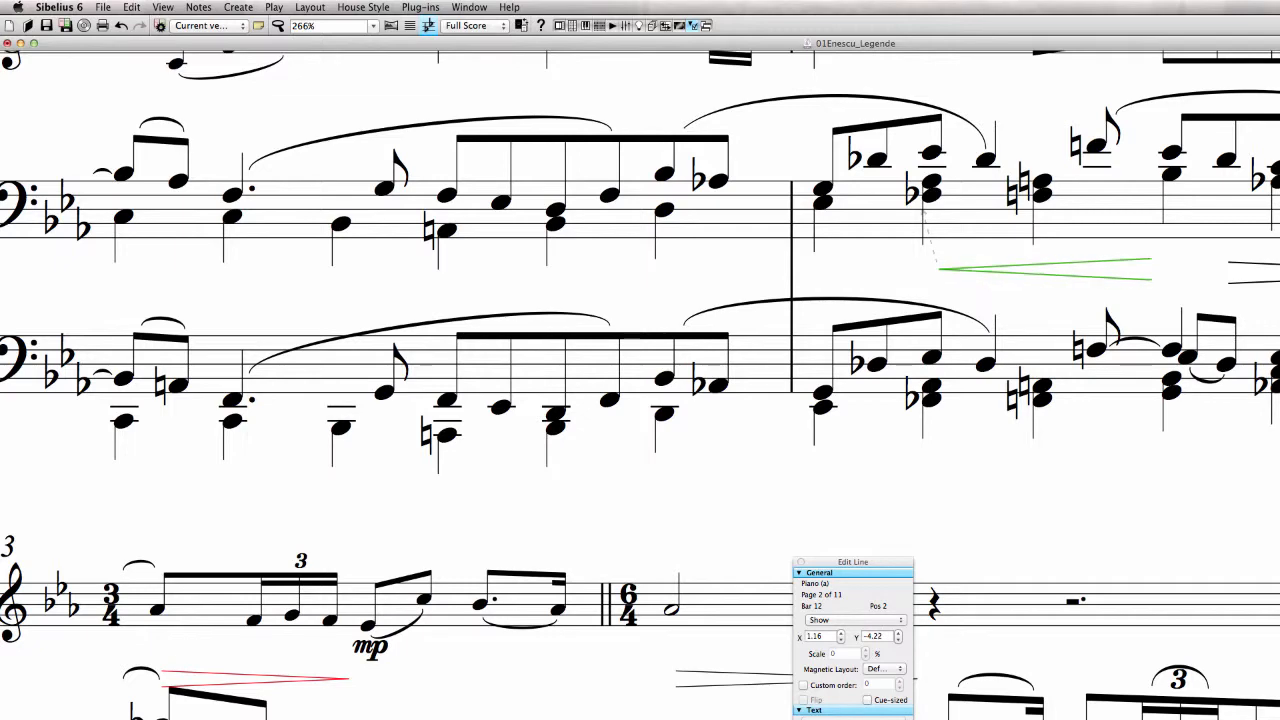
left_click(1252, 282)
key("Up")
key("Up")
key("Up")
key("Up")
left_click(1196, 486)
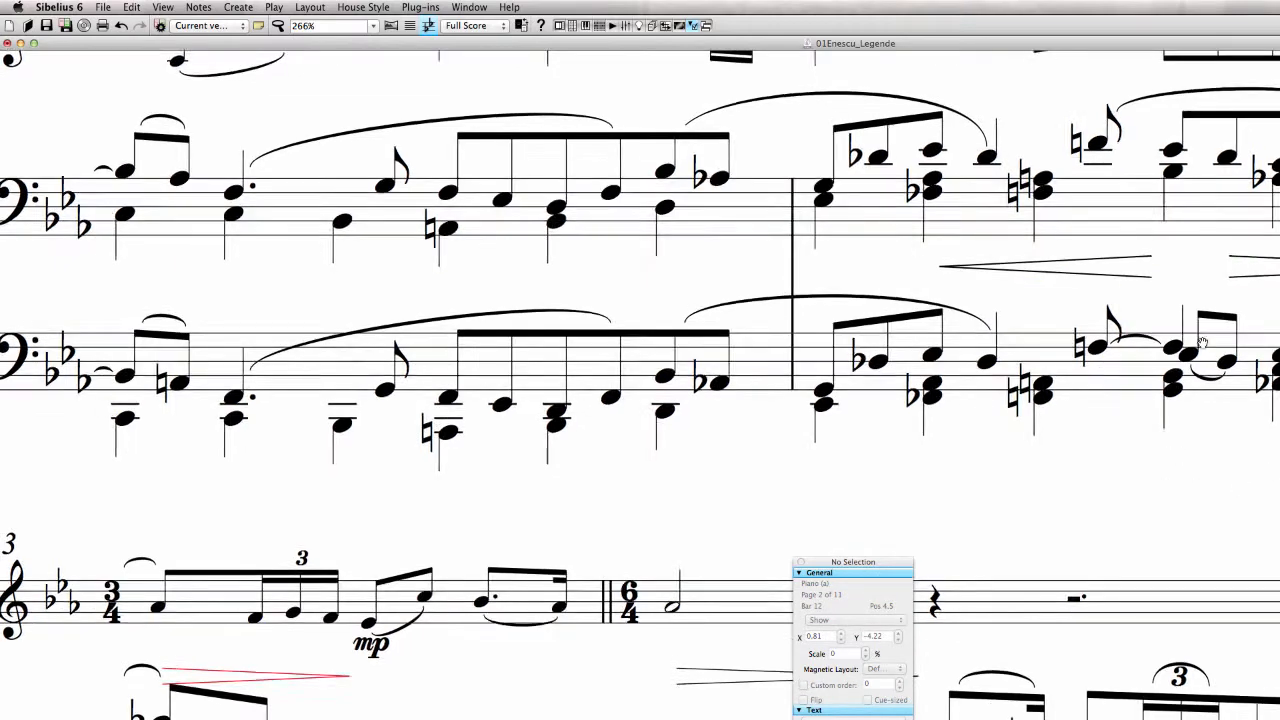
Close the properties and move the piano staves in the bar 13 system down, away from the solo staff
left_click_drag(1166, 489, 1196, 62)
scroll(1180, 224, "down", 3)
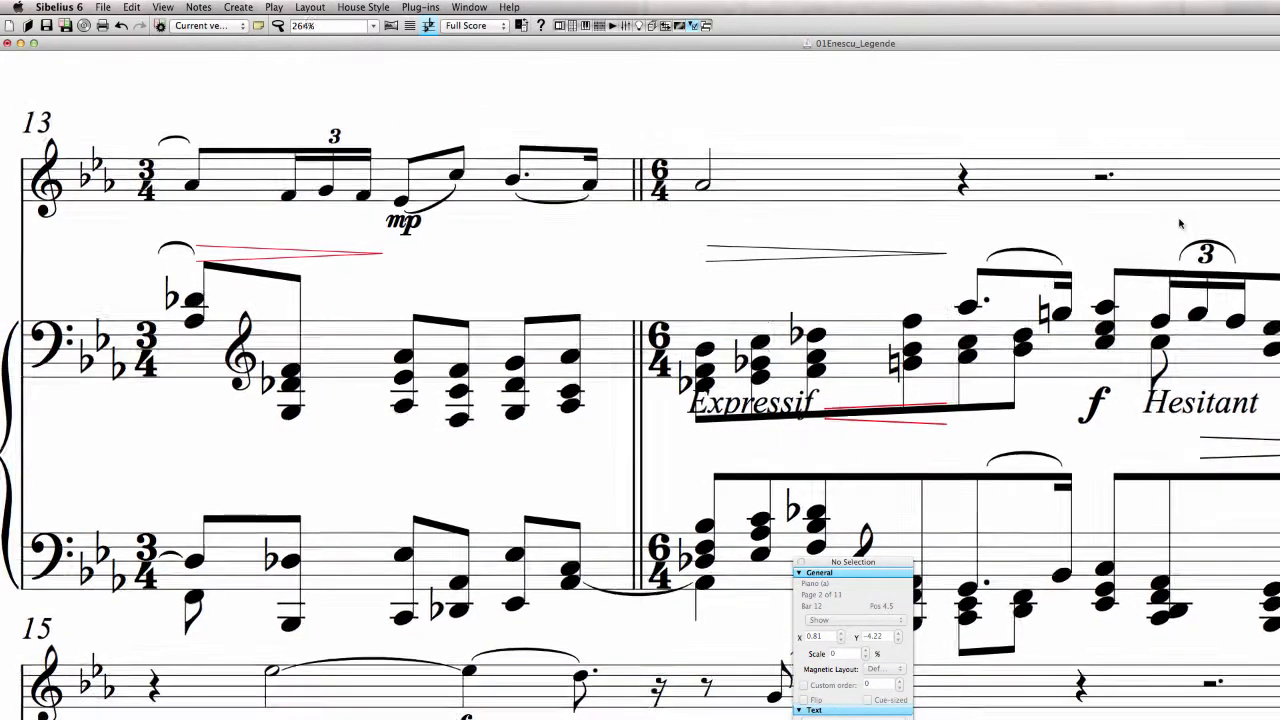
left_click(800, 564)
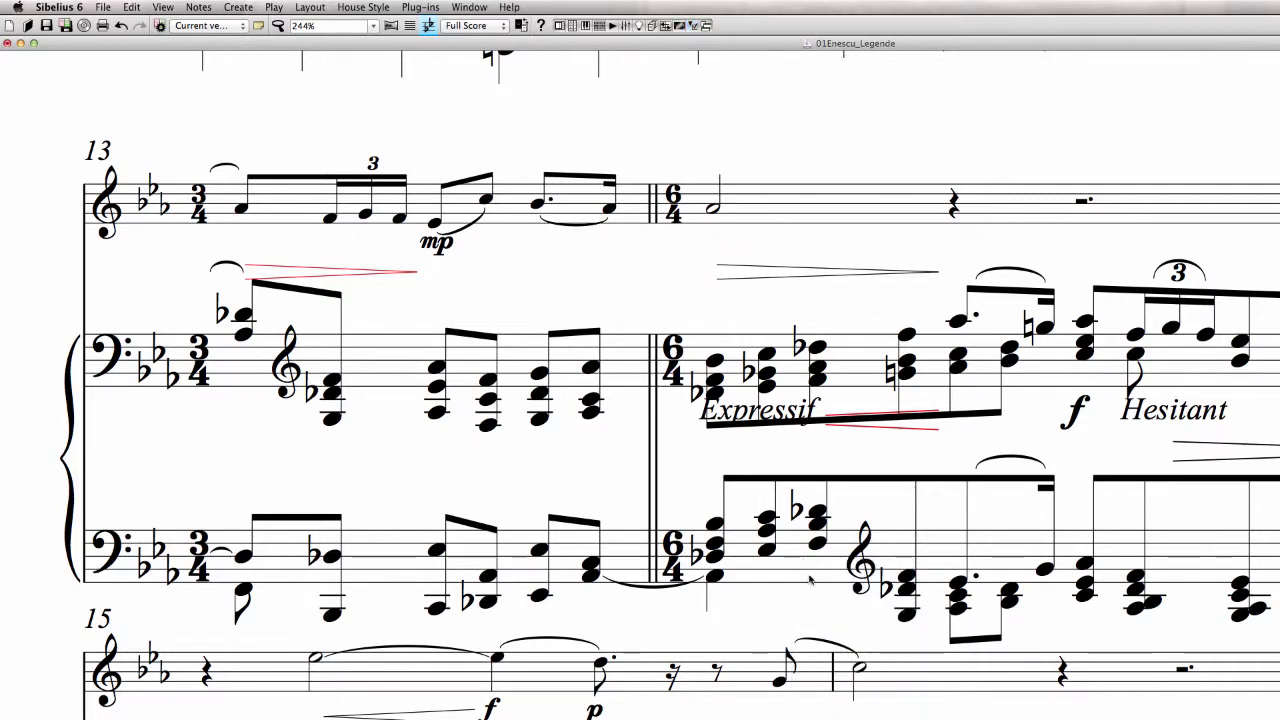
scroll(617, 251, "down", 2)
scroll(619, 265, "down", 2)
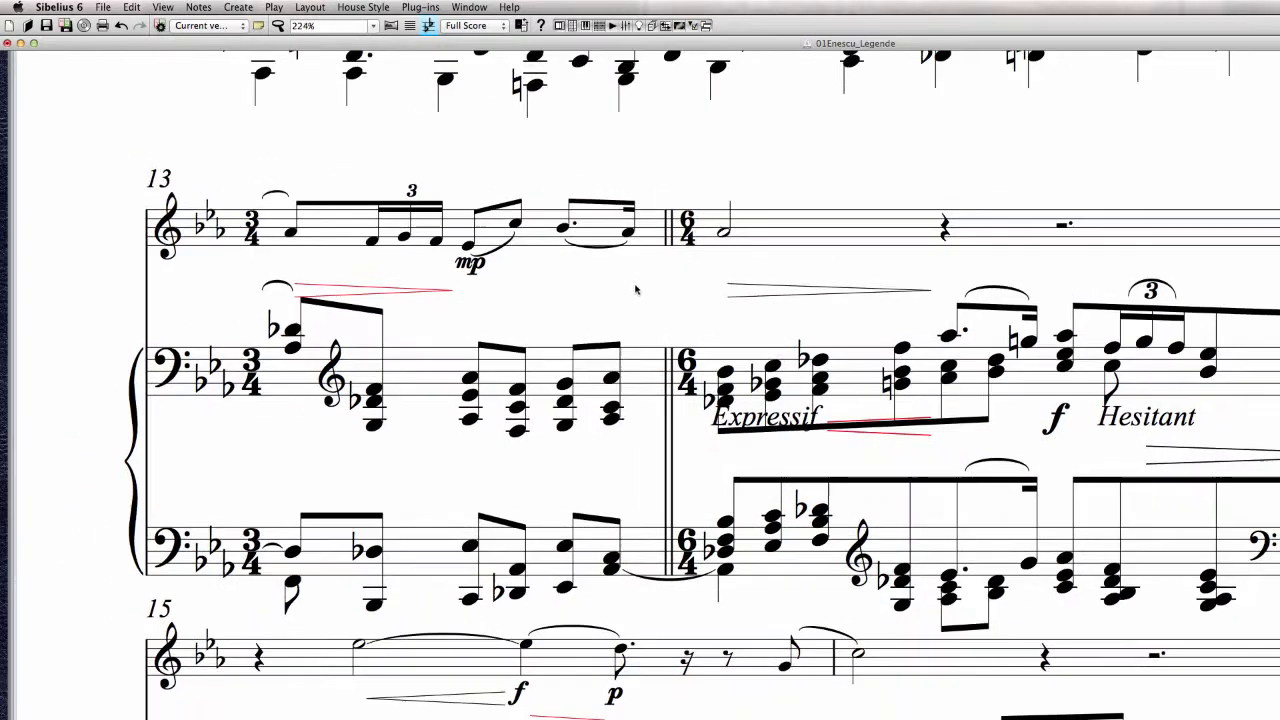
left_click(621, 335)
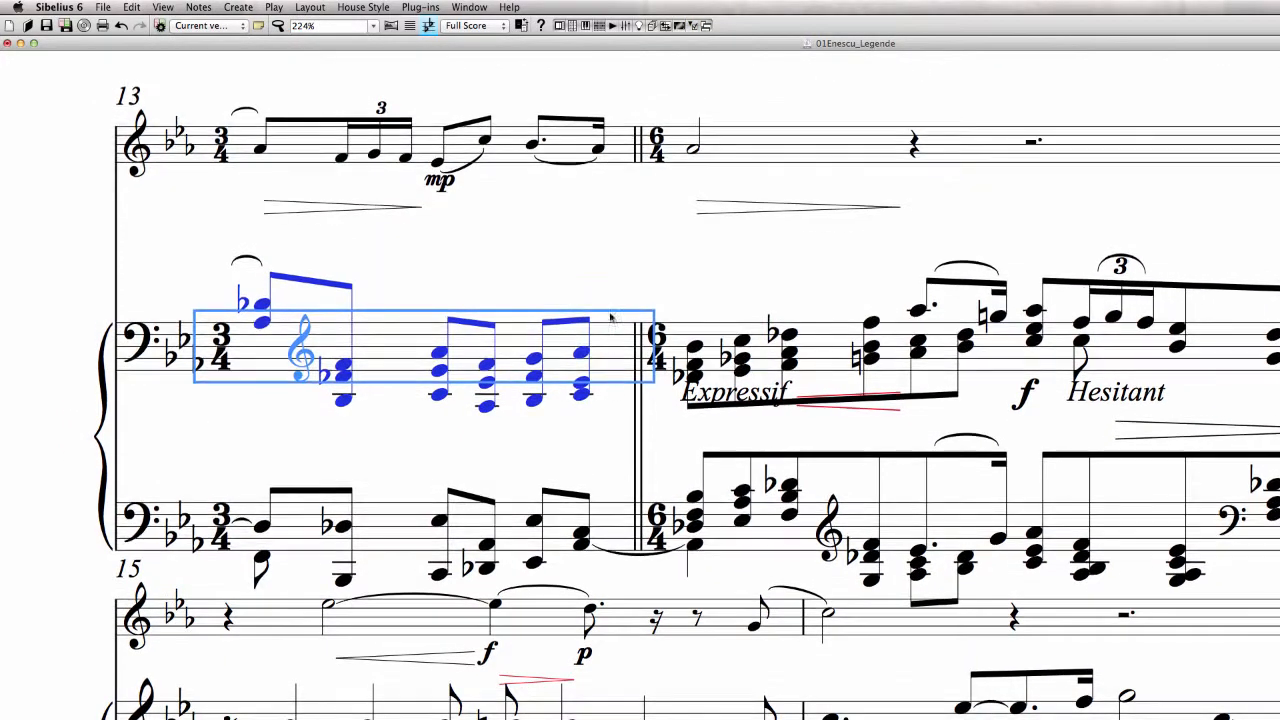
scroll(610, 262, "up", 3)
Lower the arc leading into the first note of bar 13 in the solo staff and nudge it slightly right
left_click(389, 153)
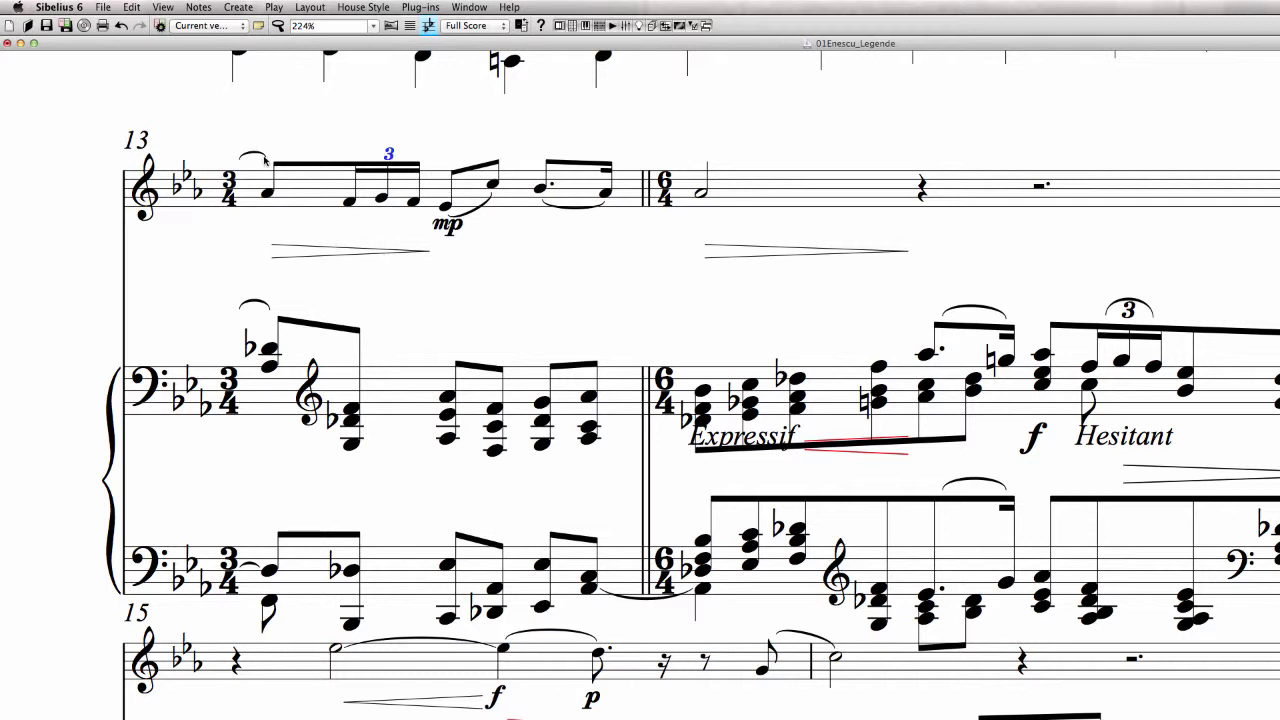
left_click(263, 157)
key("Down")
key("Down")
key("Down")
key("Down")
key("Down")
key("Right")
left_click_drag(302, 150, 251, 251)
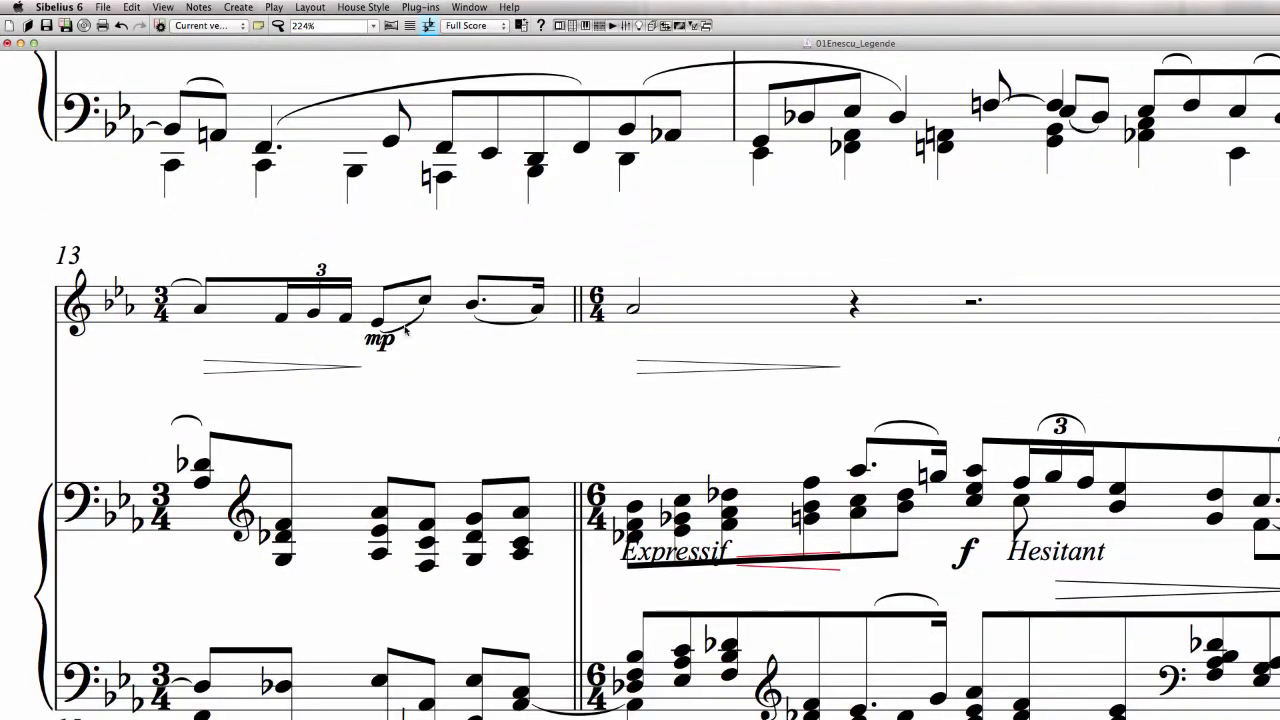
Move the two hairpins below the solo staff in bars 13 and 14 up together, closer to the staff
left_click(390, 345)
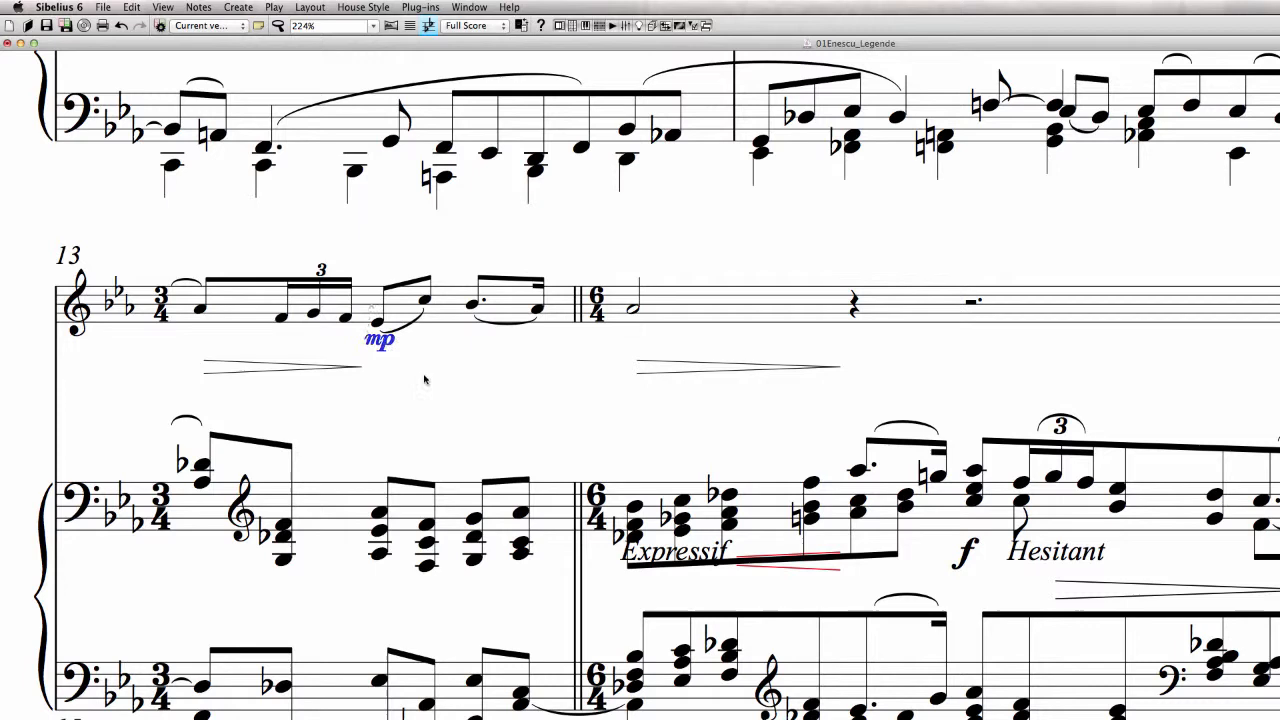
left_click(733, 375)
left_click(328, 370, "super")
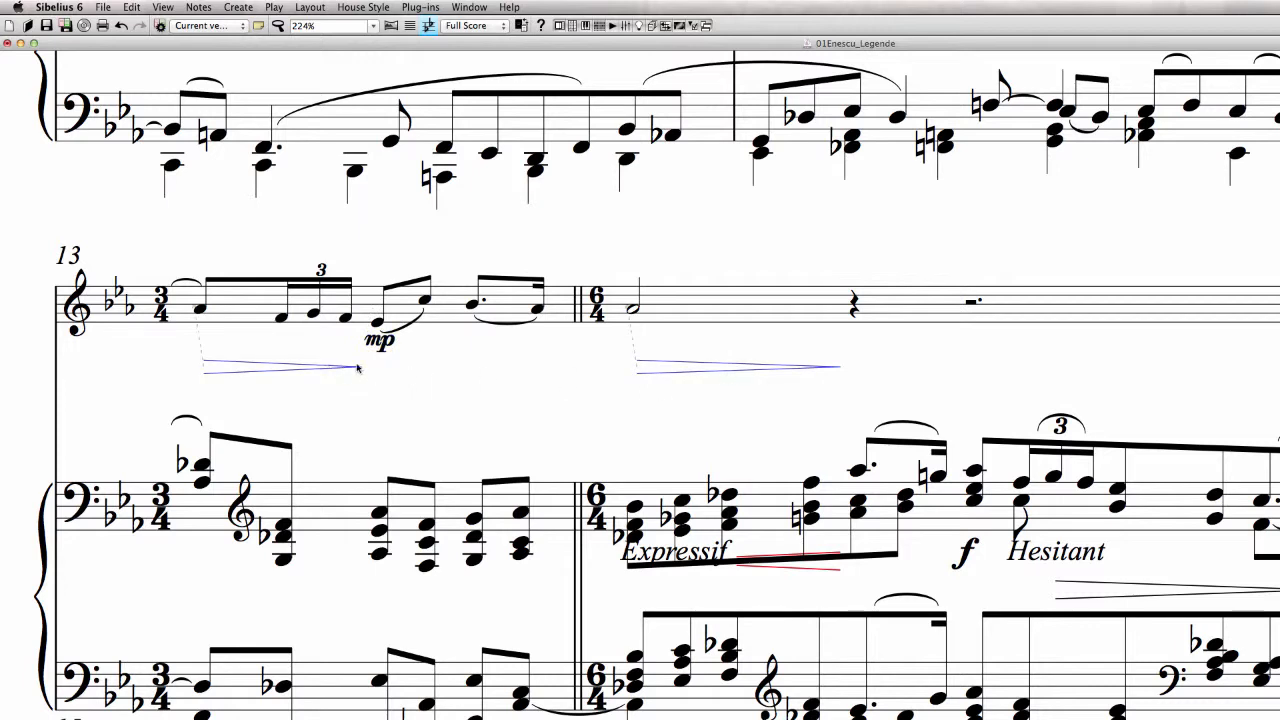
left_click(309, 7)
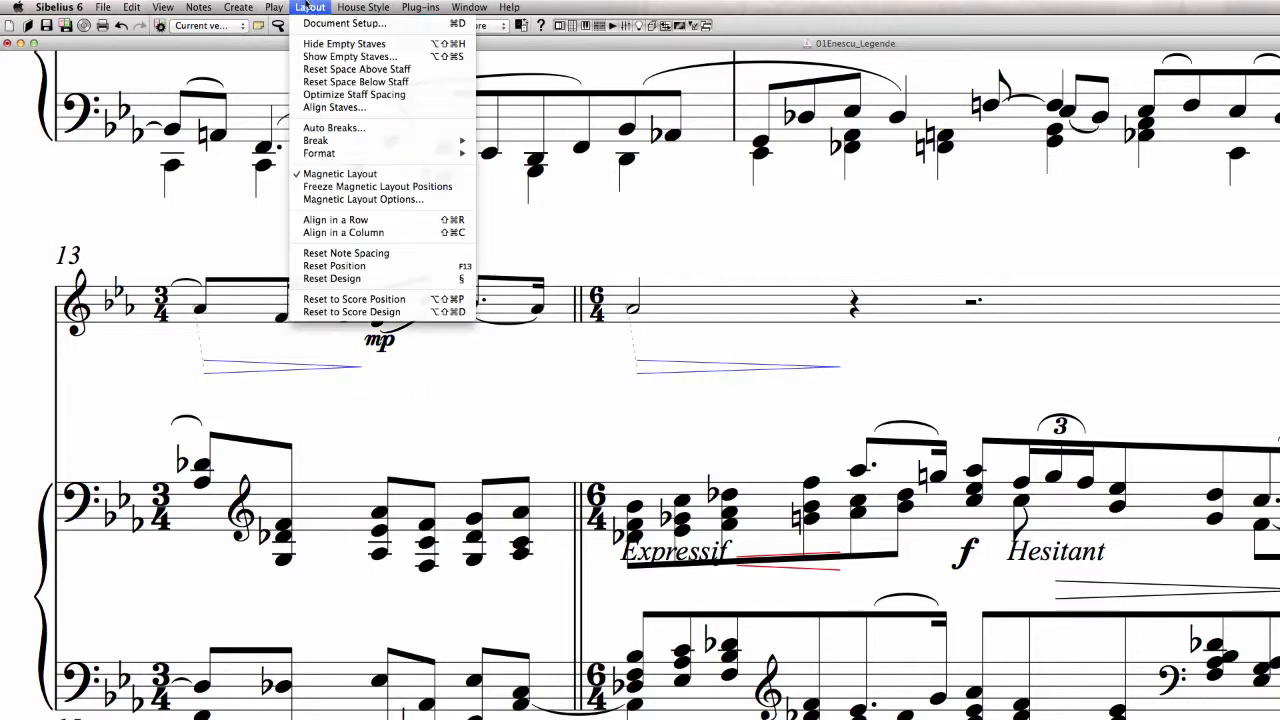
mouse_move(328, 372)
left_mouse_down()
mouse_move(319, 353)
mouse_move(382, 366)
mouse_move(385, 353)
mouse_move(340, 352)
left_mouse_up()
key("Escape")
Nudge the mp dynamic in bar 13 of the solo staff left toward the end of the hairpin
left_click(373, 350)
key("Left")
key("Left")
key("Left")
key("Left")
key("Left")
key("Left")
key("Left")
key("Left")
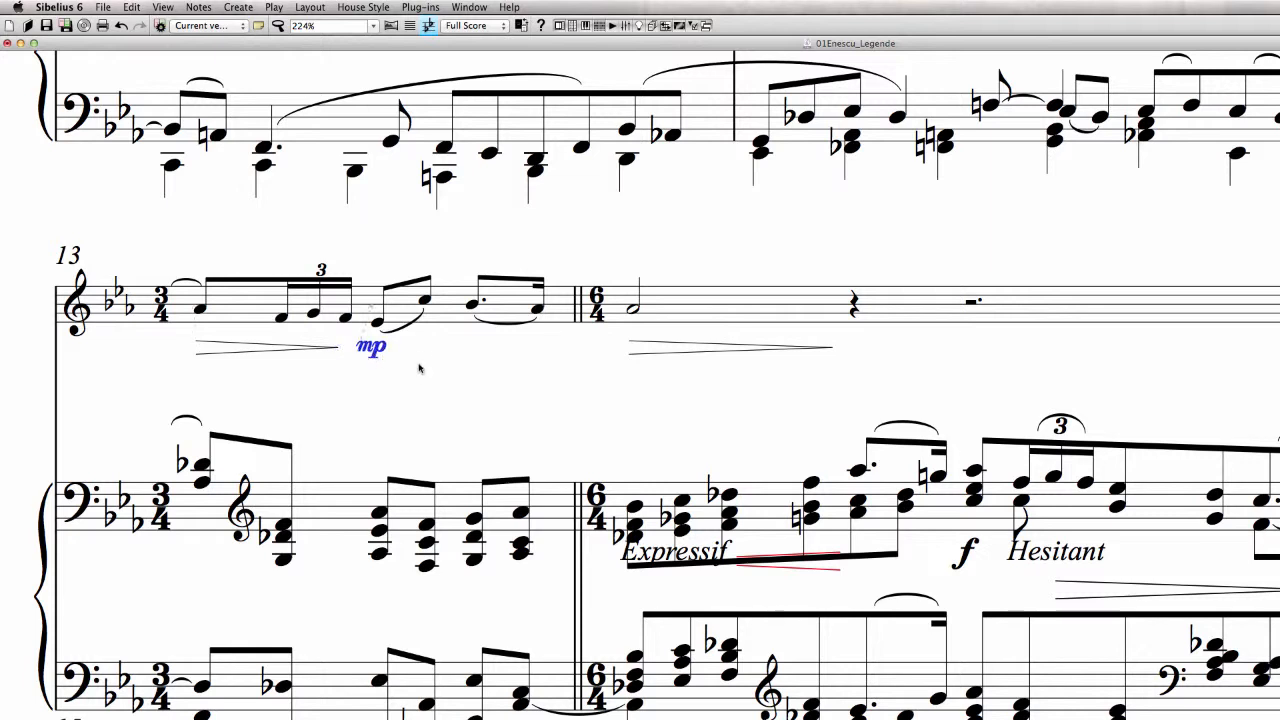
key("Left")
key("Left")
Extend the end of the bar 13 hairpin toward the mp and lengthen the bar 14 hairpin slightly at its right end
left_click(315, 350)
left_click(340, 349)
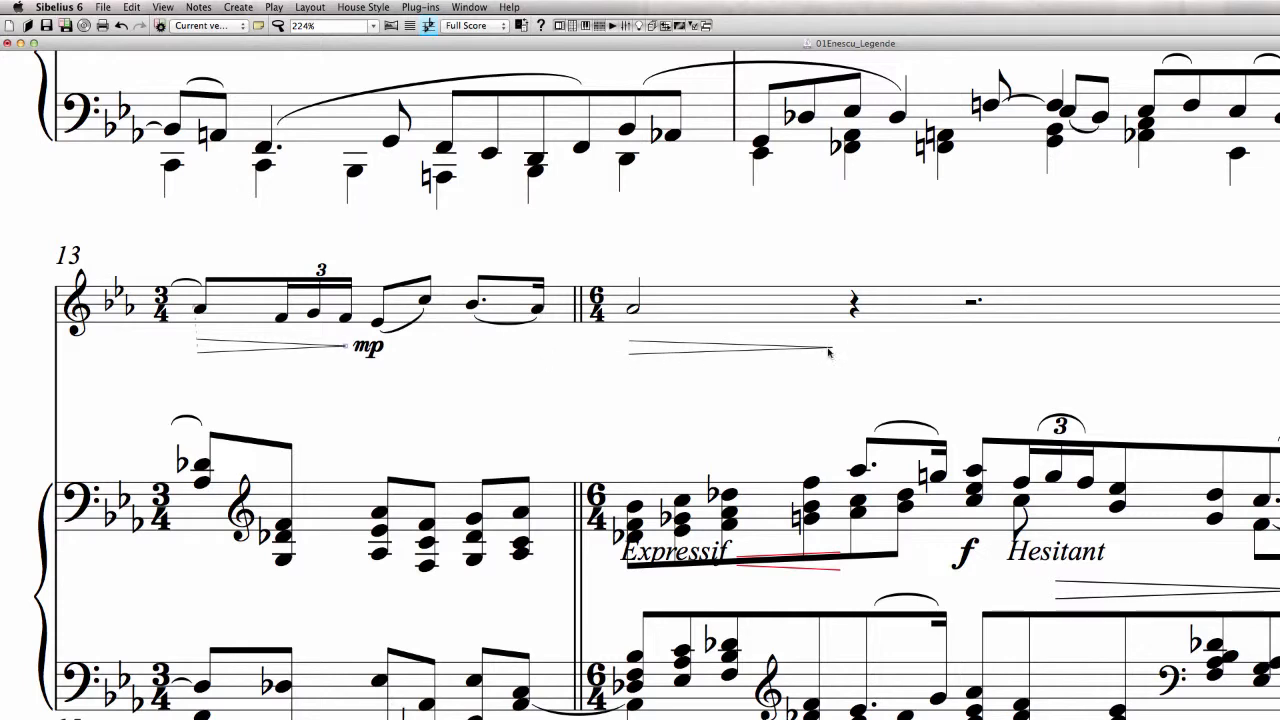
left_click_drag(829, 352, 843, 351)
left_click_drag(786, 402, 748, 372)
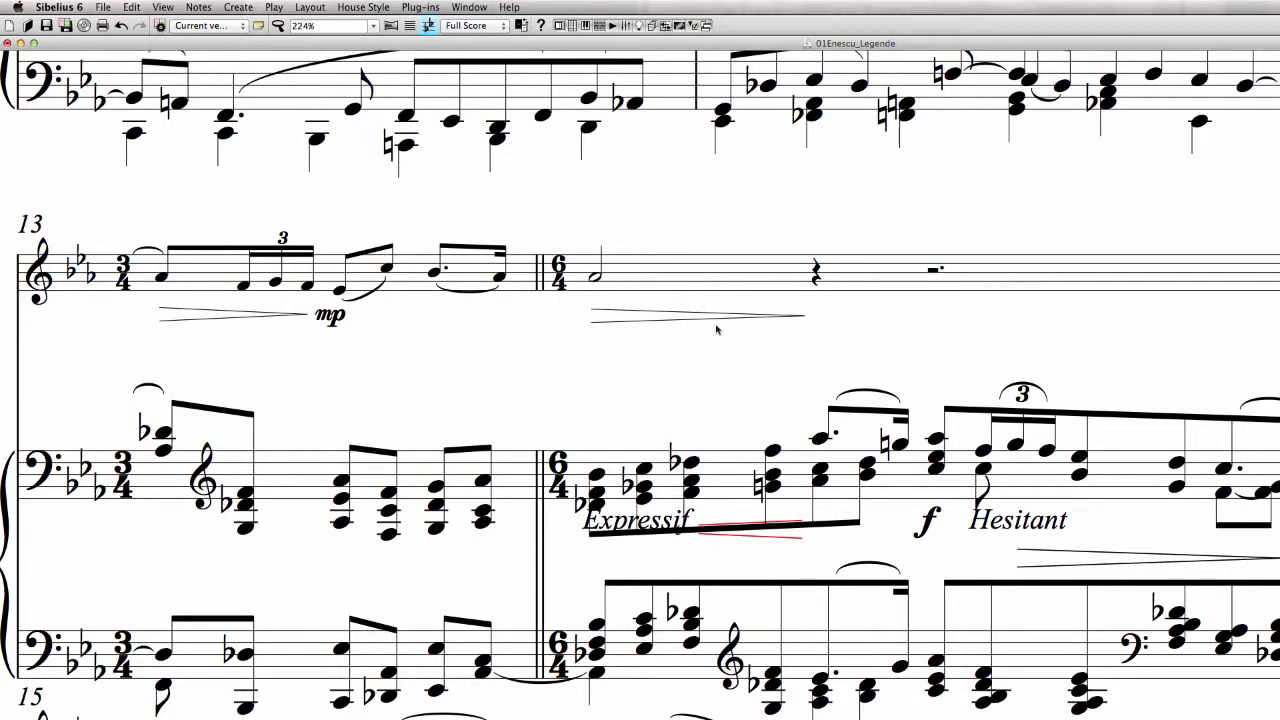
scroll(730, 335, "down", 1)
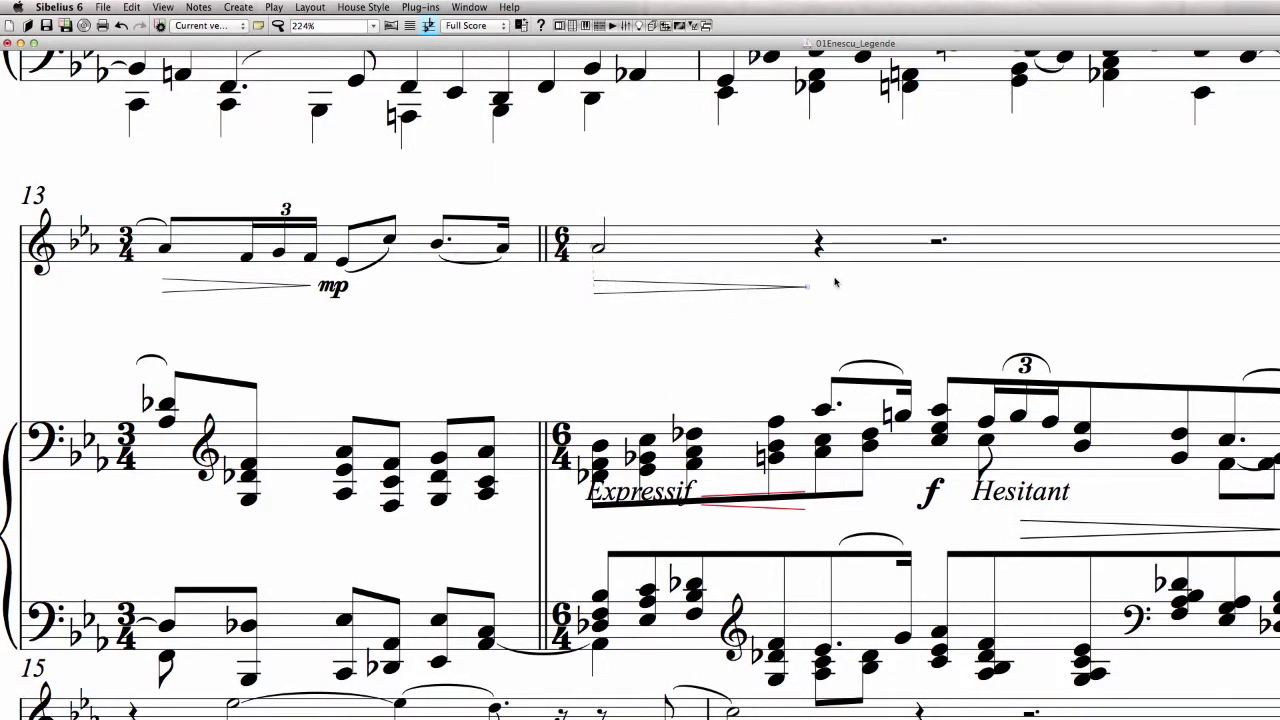
Lower the arc leading into the first chord of bar 13 in the upper piano staff, closer to the notes
scroll(780, 284, "down", 1)
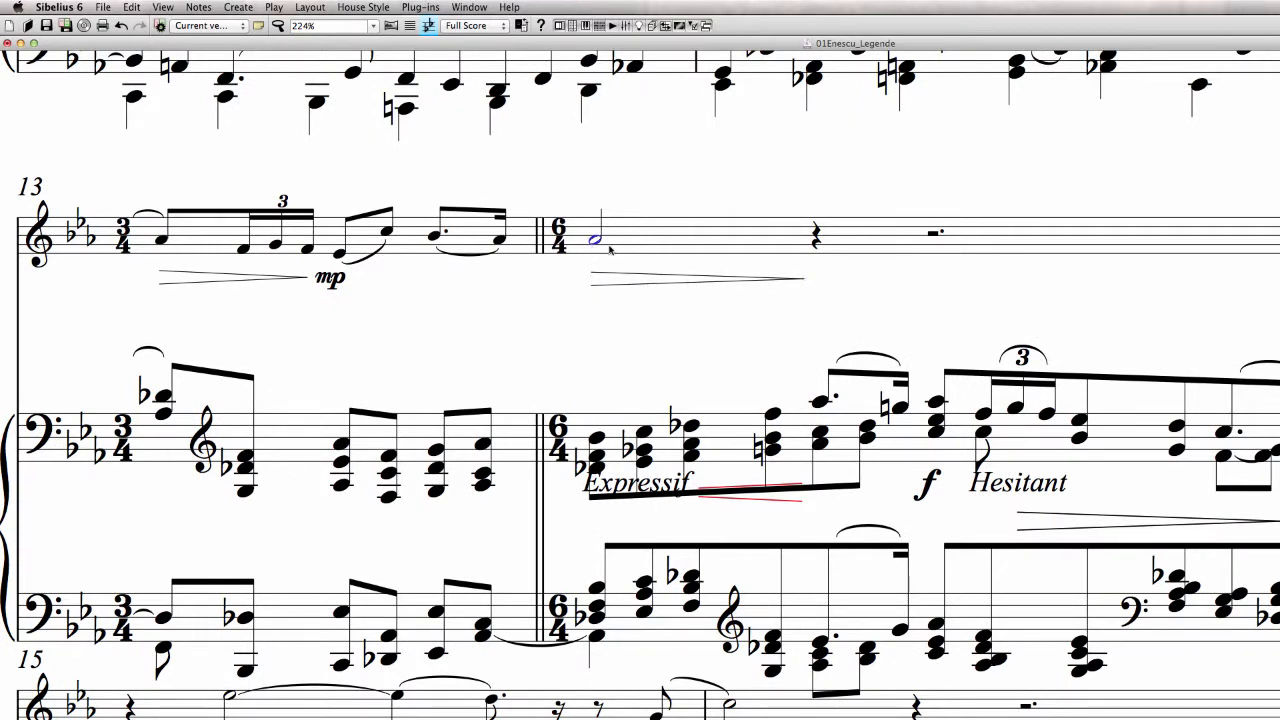
left_click(660, 306)
scroll(729, 296, "down", 5)
scroll(677, 200, "down", 8)
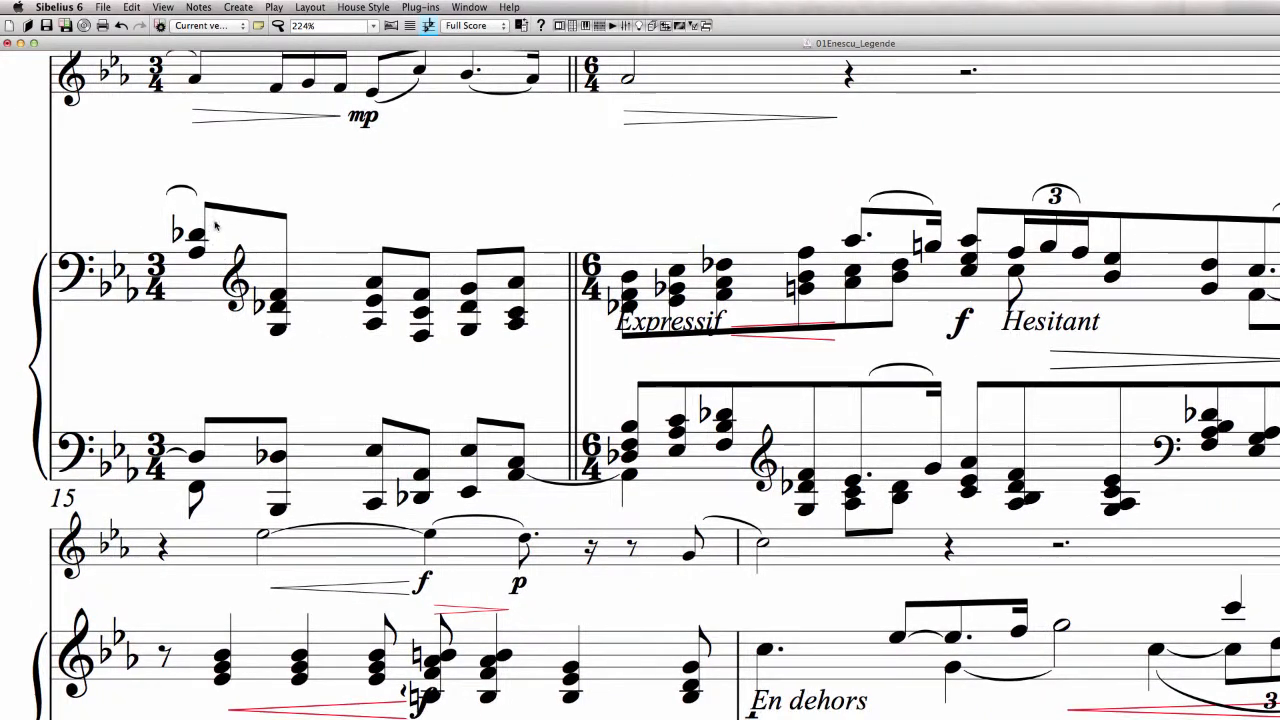
left_click(196, 197)
left_click_drag(199, 196, 199, 214)
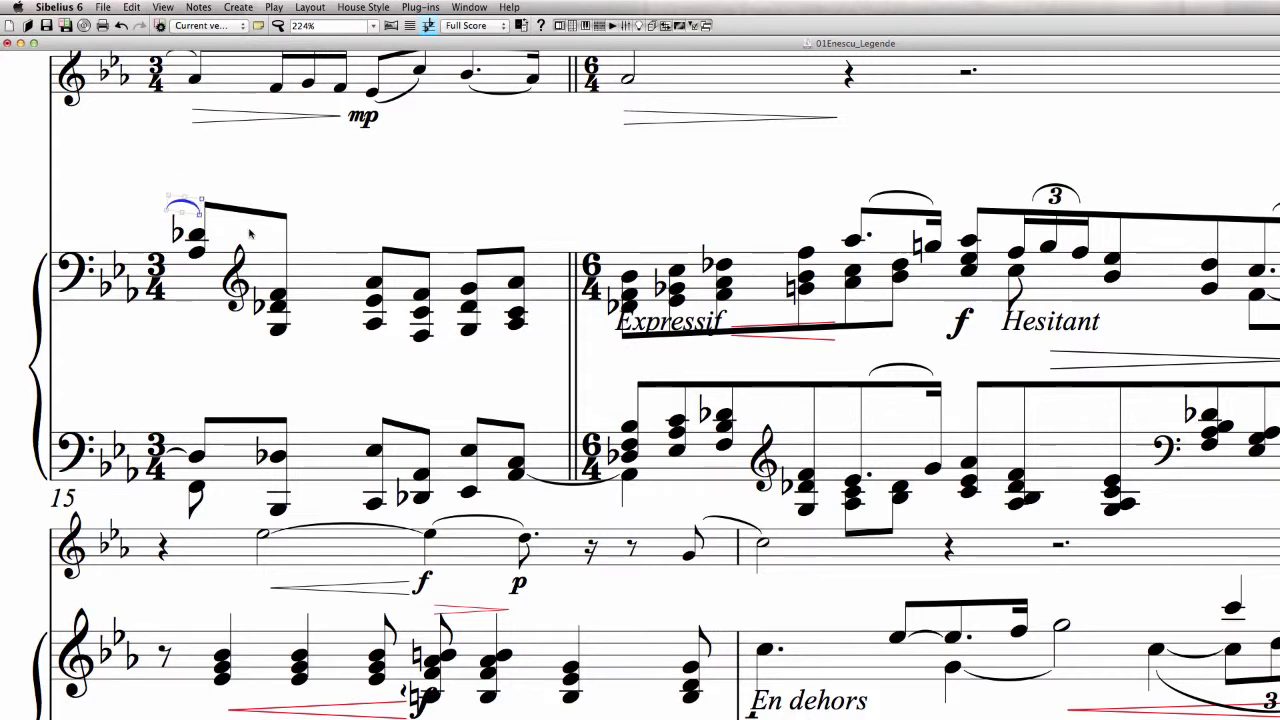
key("Escape")
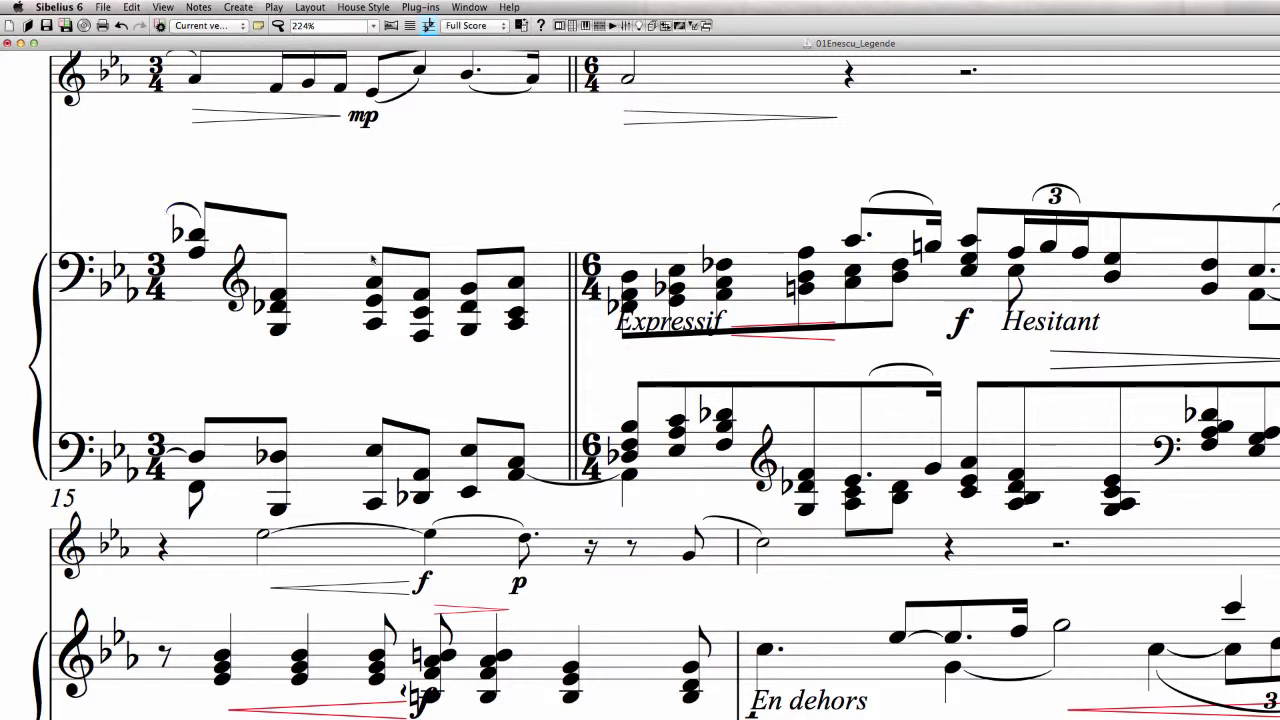
Widen the gap between the piano staves in the bar 13 system by moving the lower piano staff down
left_click(243, 300)
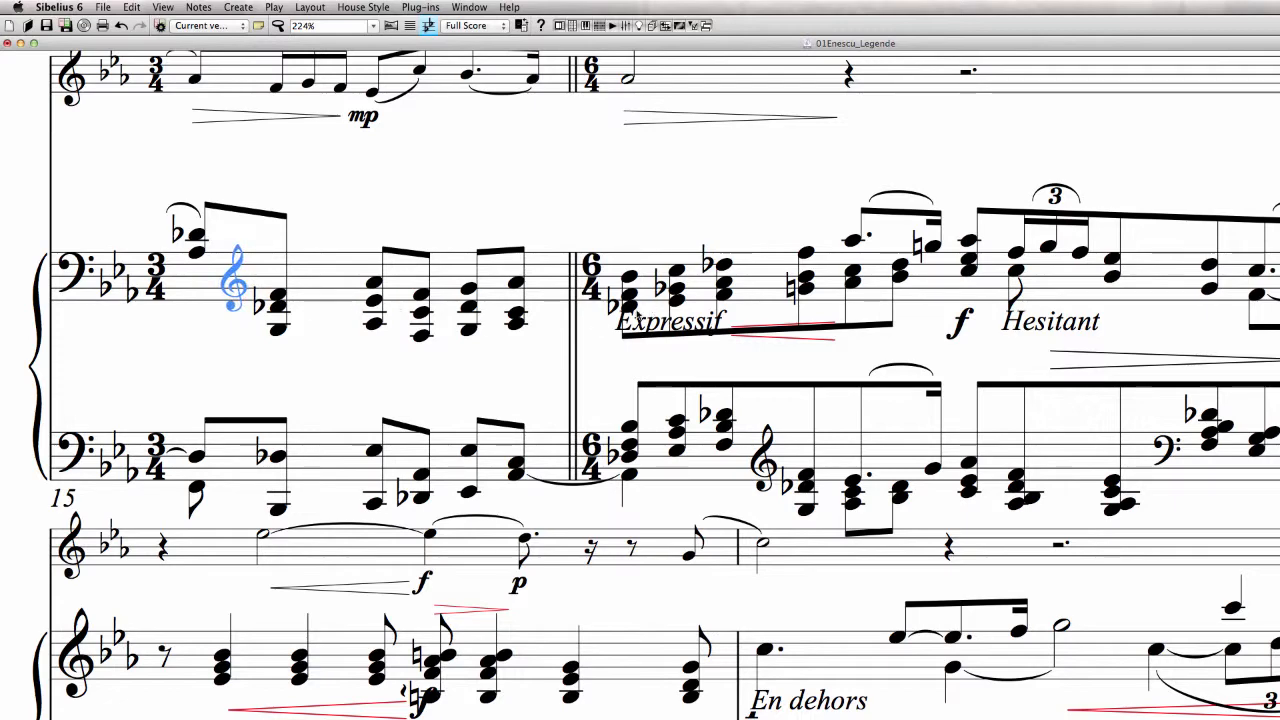
scroll(608, 338, "down", 2)
left_click_drag(897, 397, 903, 446)
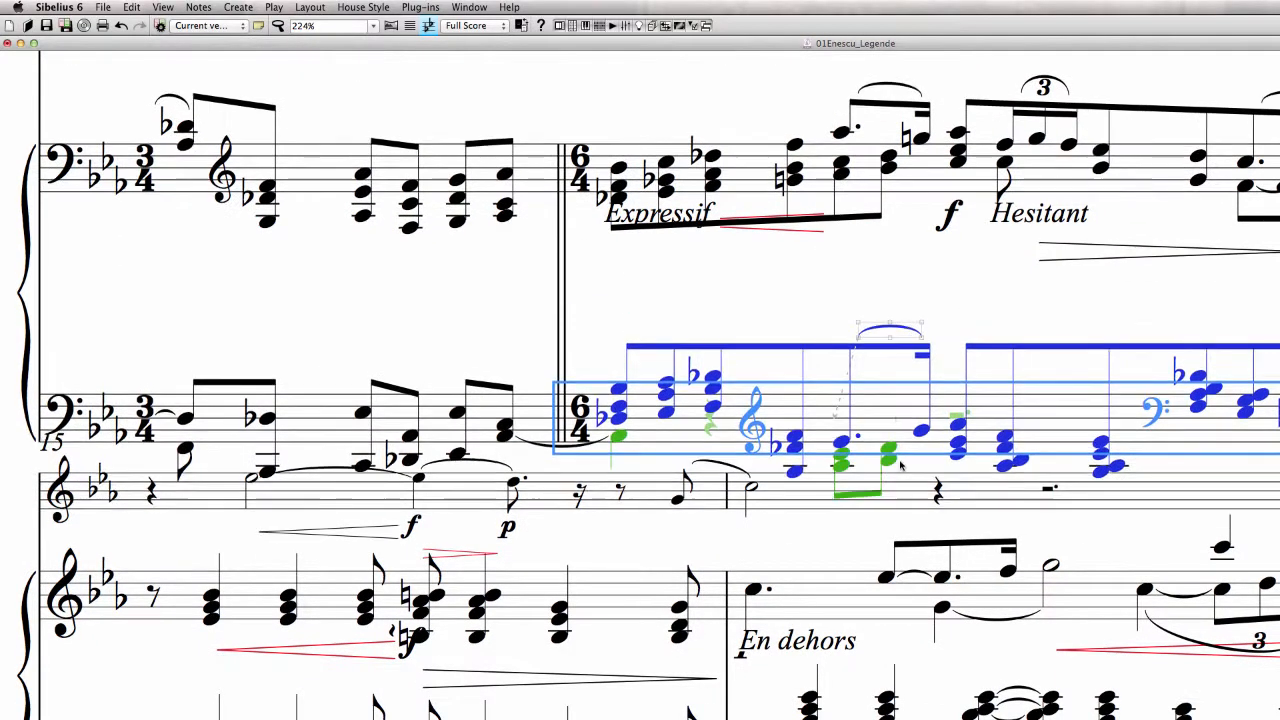
left_click_drag(926, 270, 932, 298)
Filter the dynamics in bars 13 and 14 of the upper piano staff, align them in a row and move them down below the beam
left_click(936, 219)
key("shift+super+Left")
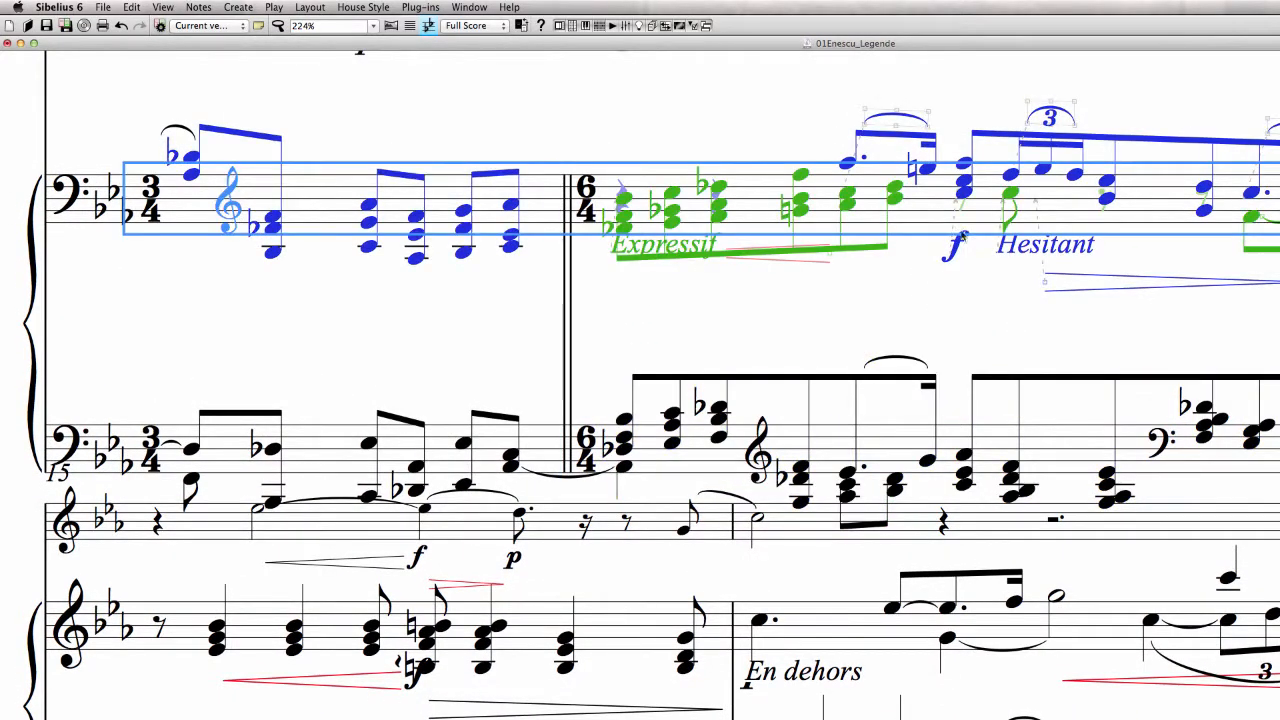
left_click(132, 6)
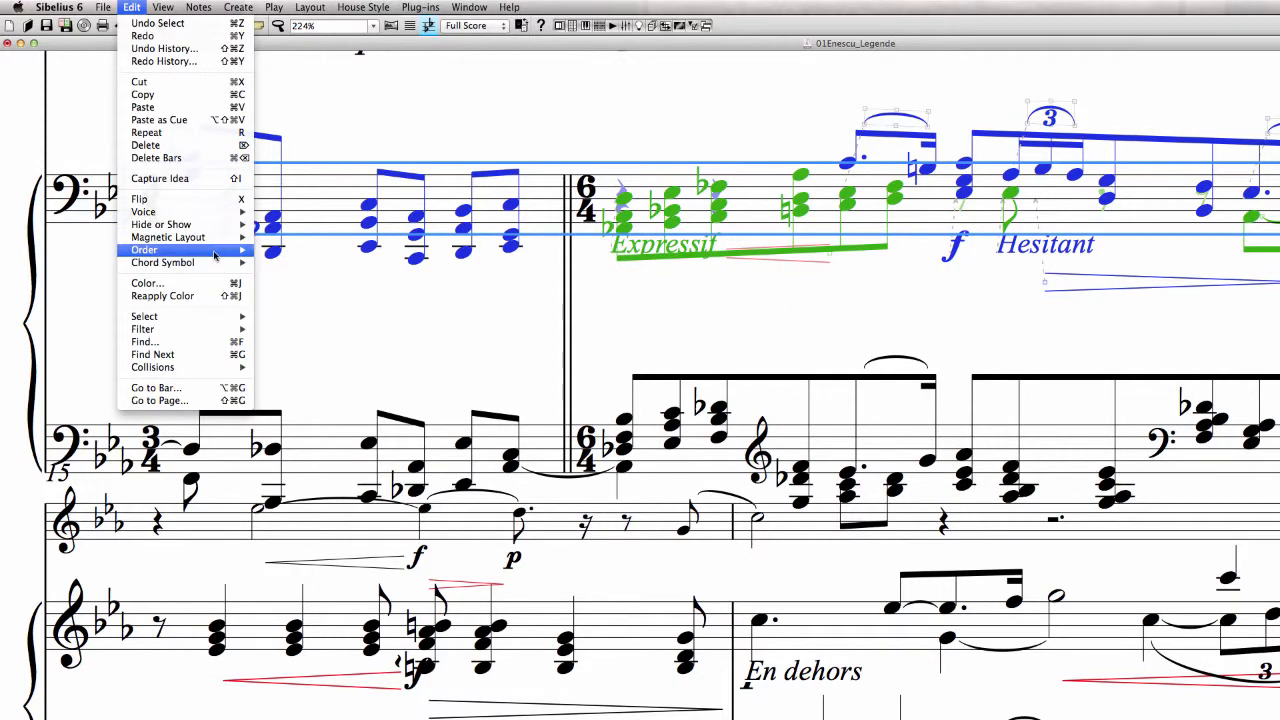
mouse_move(200, 329)
left_click(295, 388)
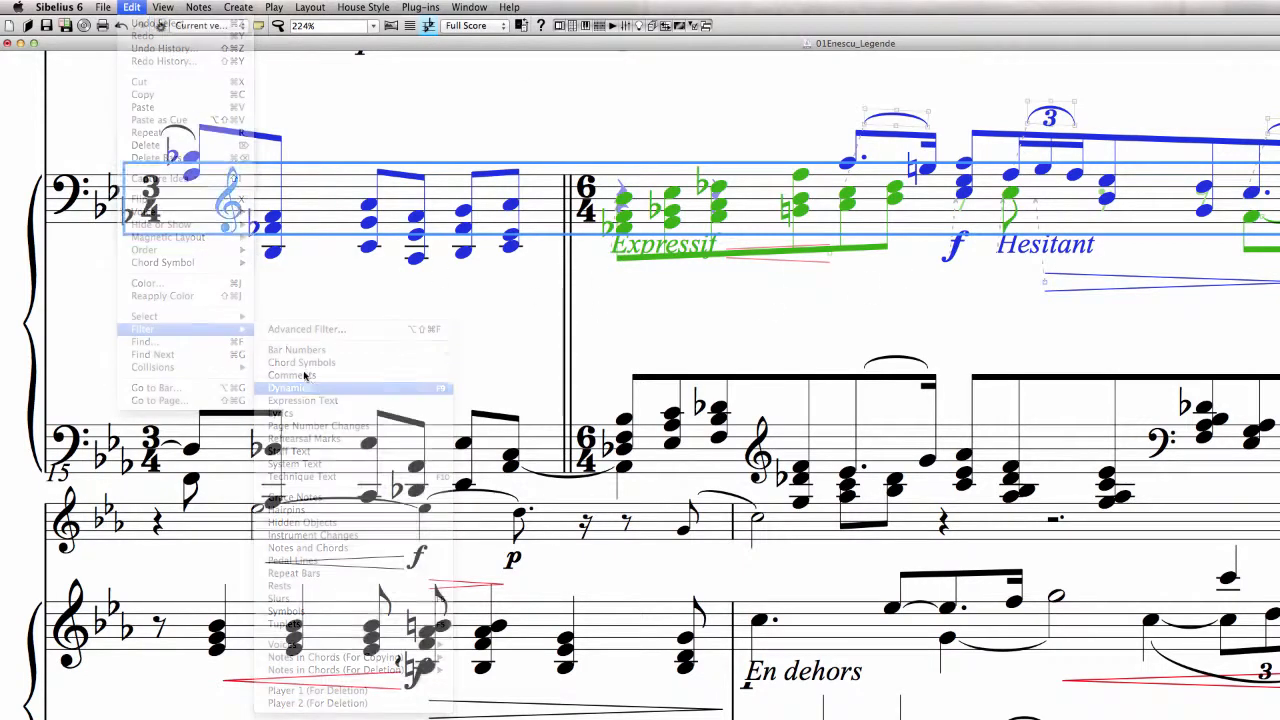
left_click(325, 6)
left_click(344, 224)
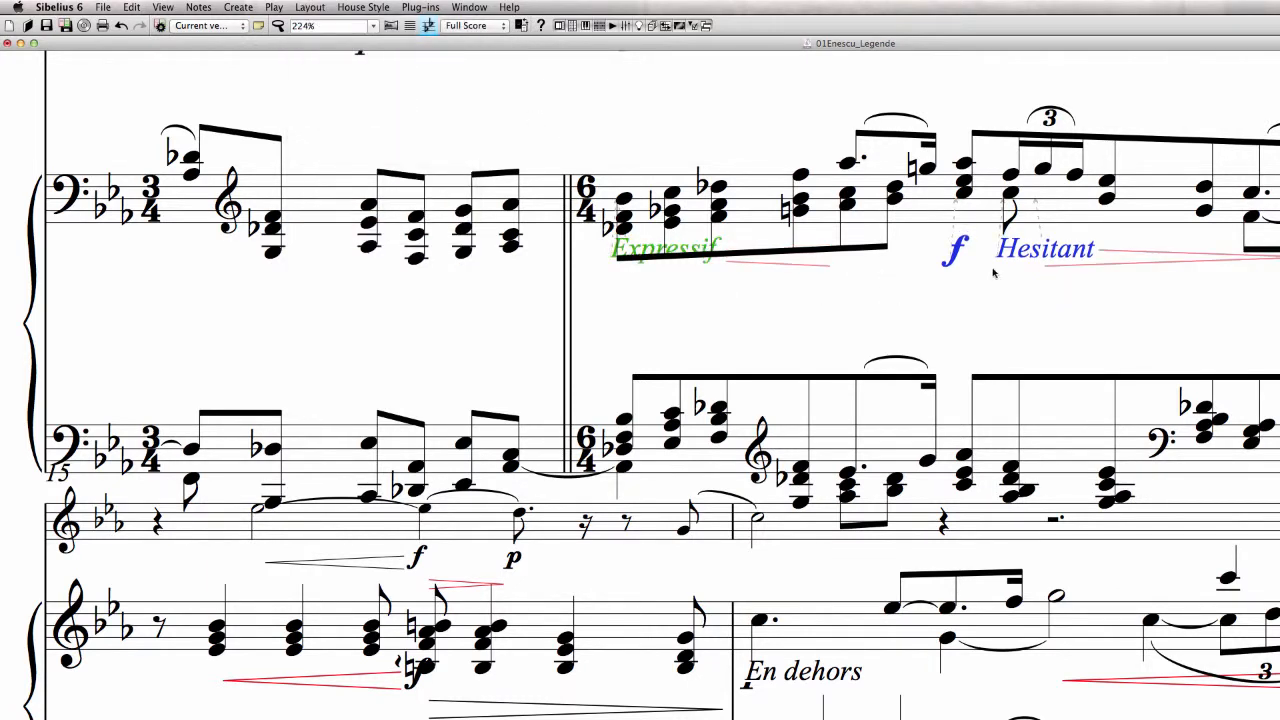
left_click_drag(960, 254, 957, 283)
left_click(647, 327)
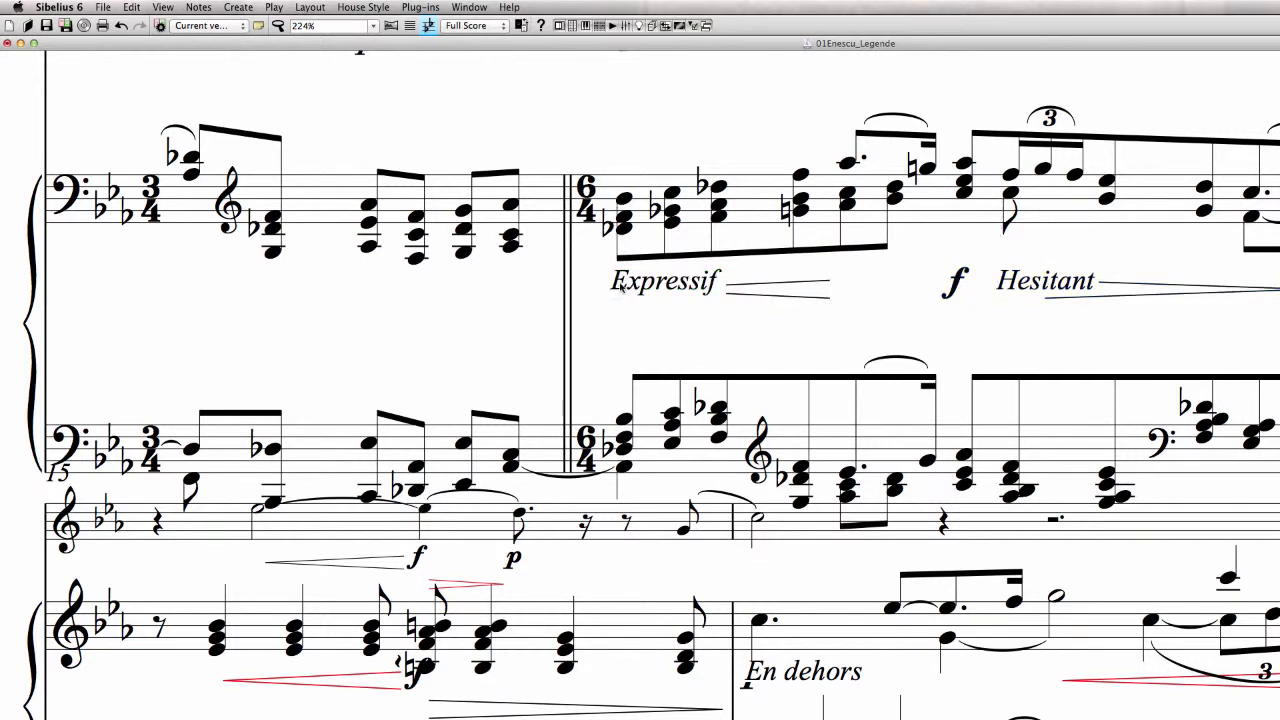
Change the Expressif marking in bar 14 of the upper piano staff to lowercase "expressif"
double_click(620, 286)
type("e")
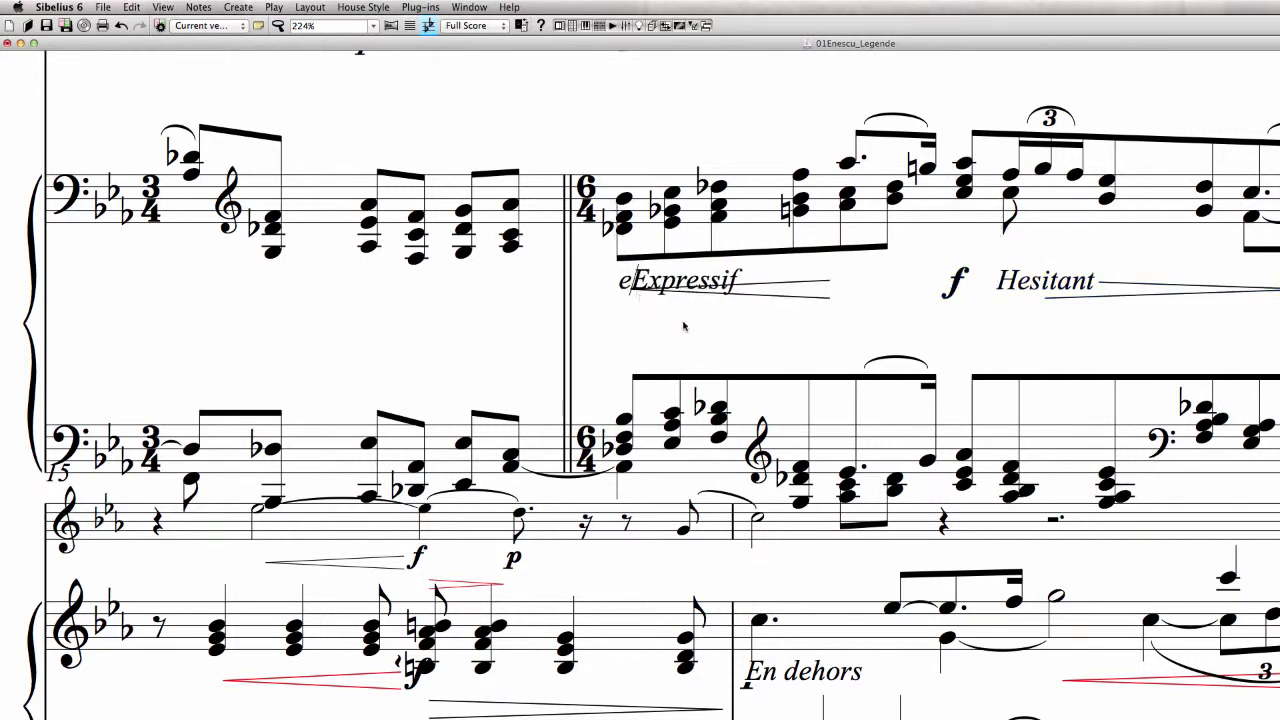
key("Delete")
key("Escape")
key("Escape")
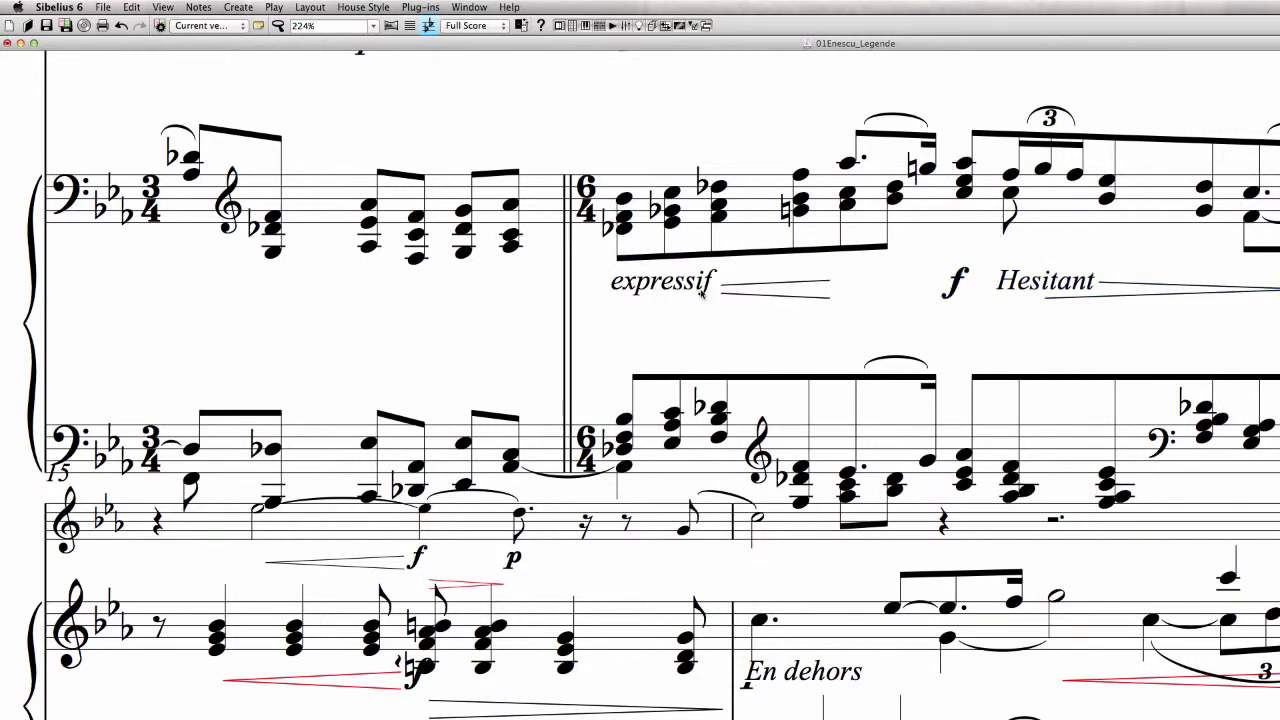
Change the Hesitant marking in bar 14 of the upper piano staff to lowercase "hesitant"
double_click(998, 290)
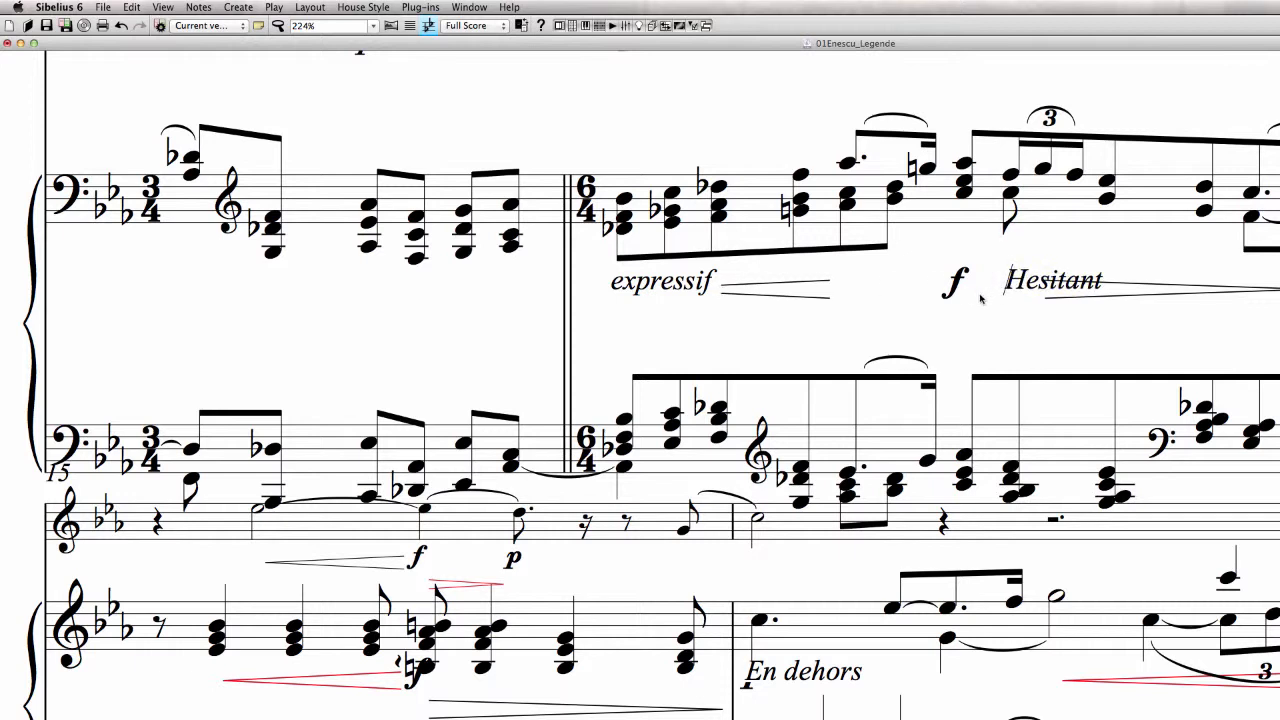
type("h")
key("Delete")
key("Escape")
key("Escape")
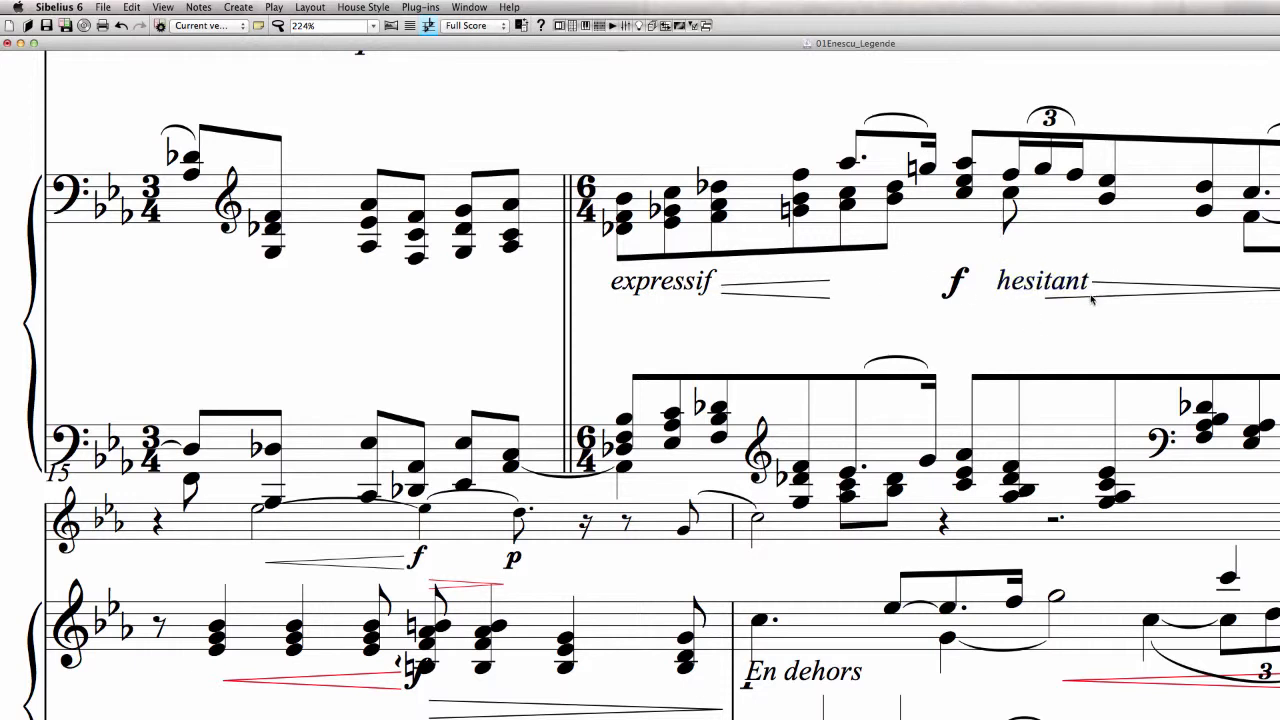
Move the expressif and hesitant texts in bar 14 down below the hairpins, level with each other
left_click_drag(1041, 290, 1041, 317)
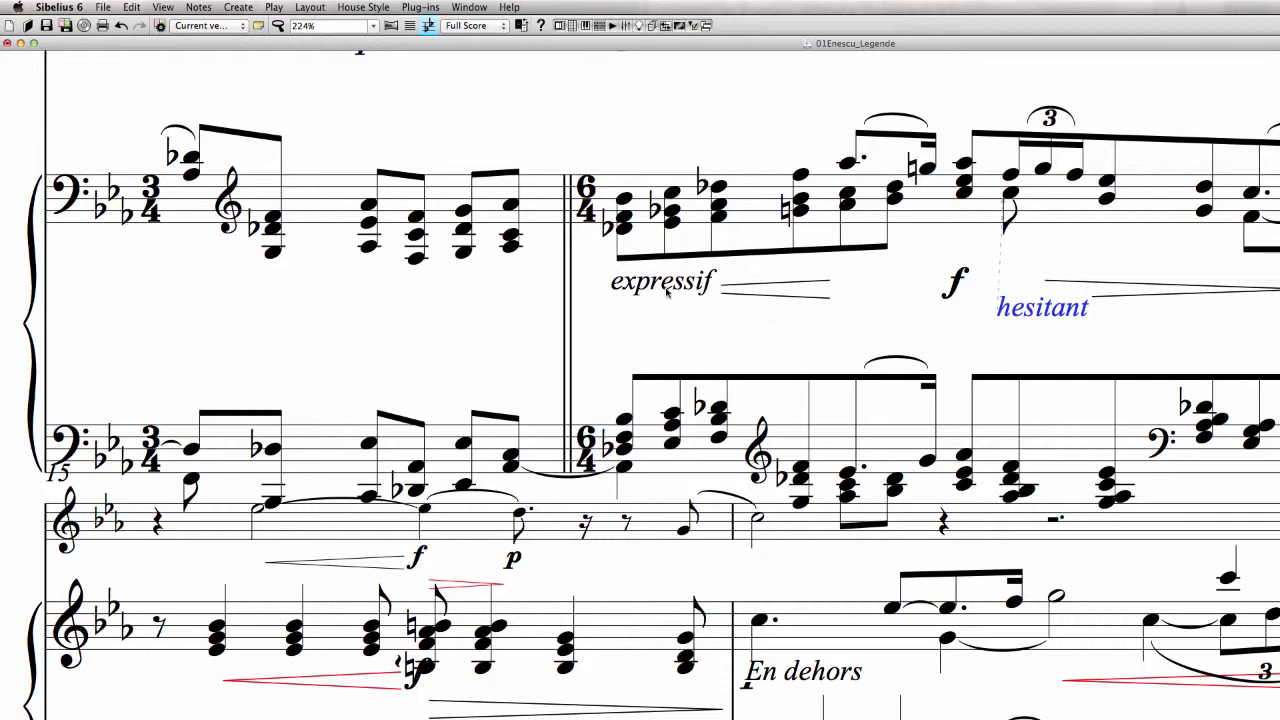
left_click_drag(666, 292, 663, 321)
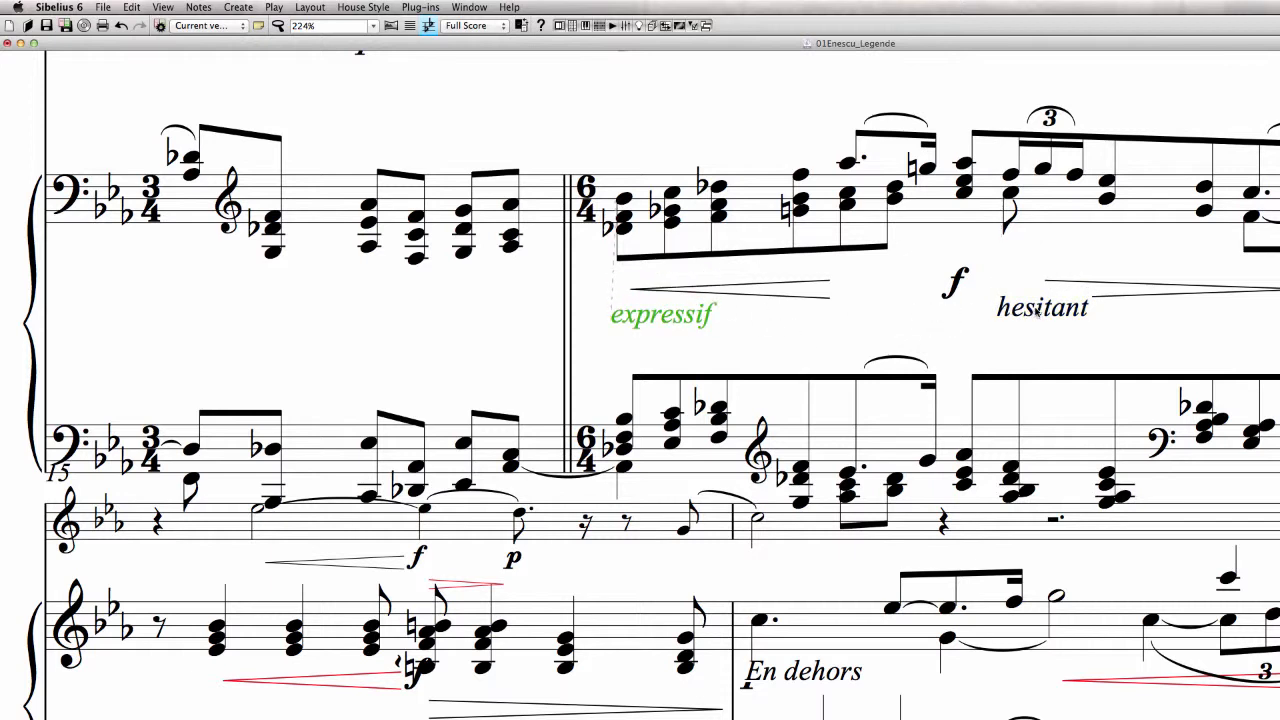
left_click_drag(1037, 313, 1042, 320)
key("Down")
key("Down")
key("Down")
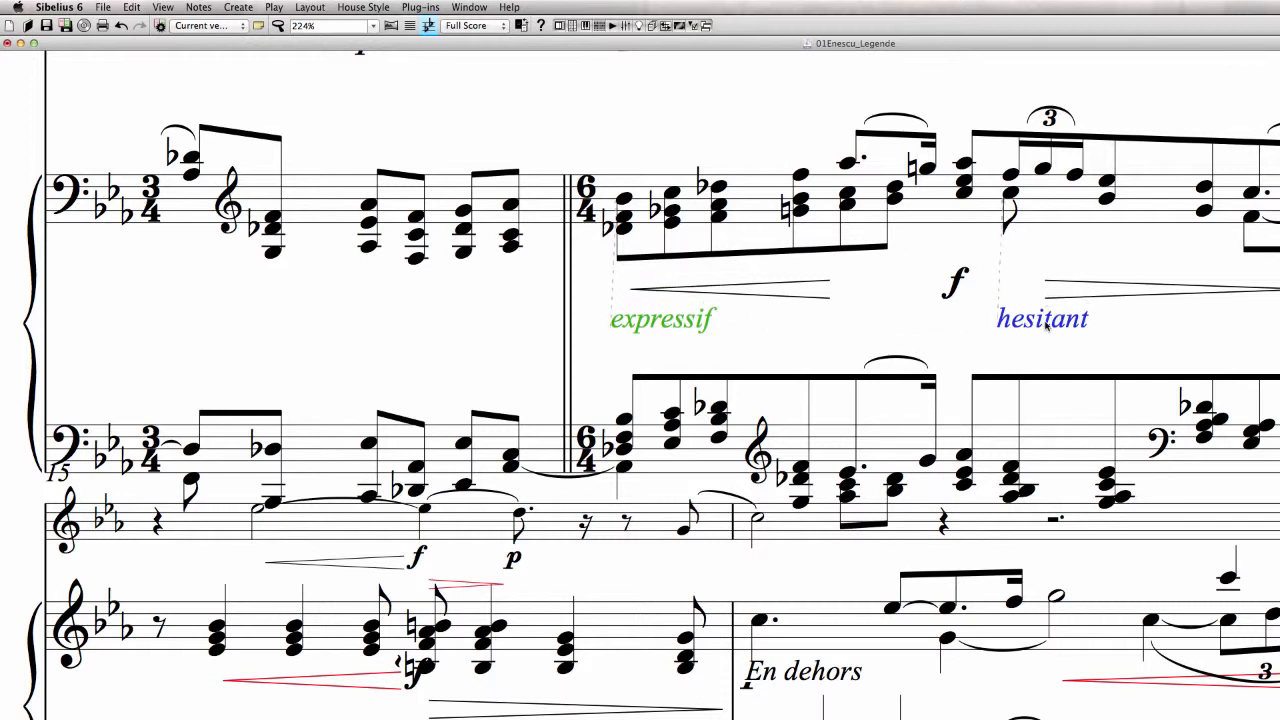
Move expressif and hesitant together above the upper piano staff in bar 14, and lower expressif close to the first chord
left_click_drag(1047, 325, 1042, 97)
left_click(737, 129)
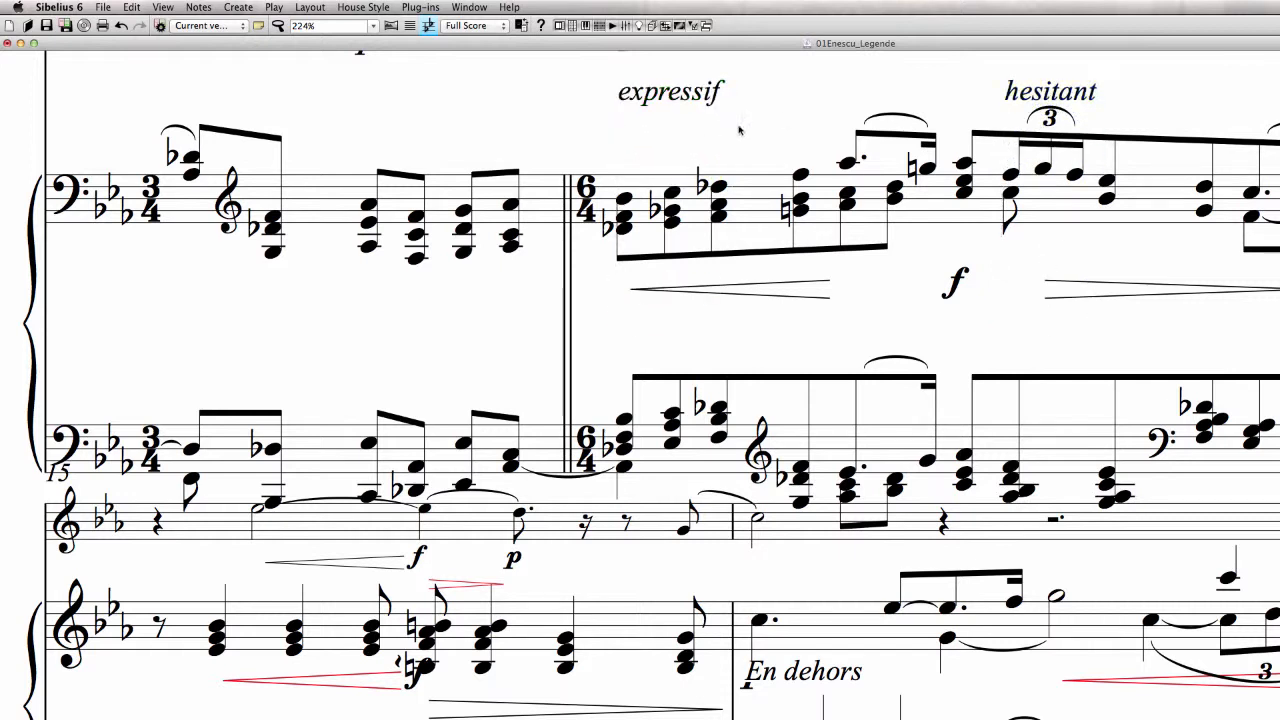
left_click_drag(684, 96, 671, 147)
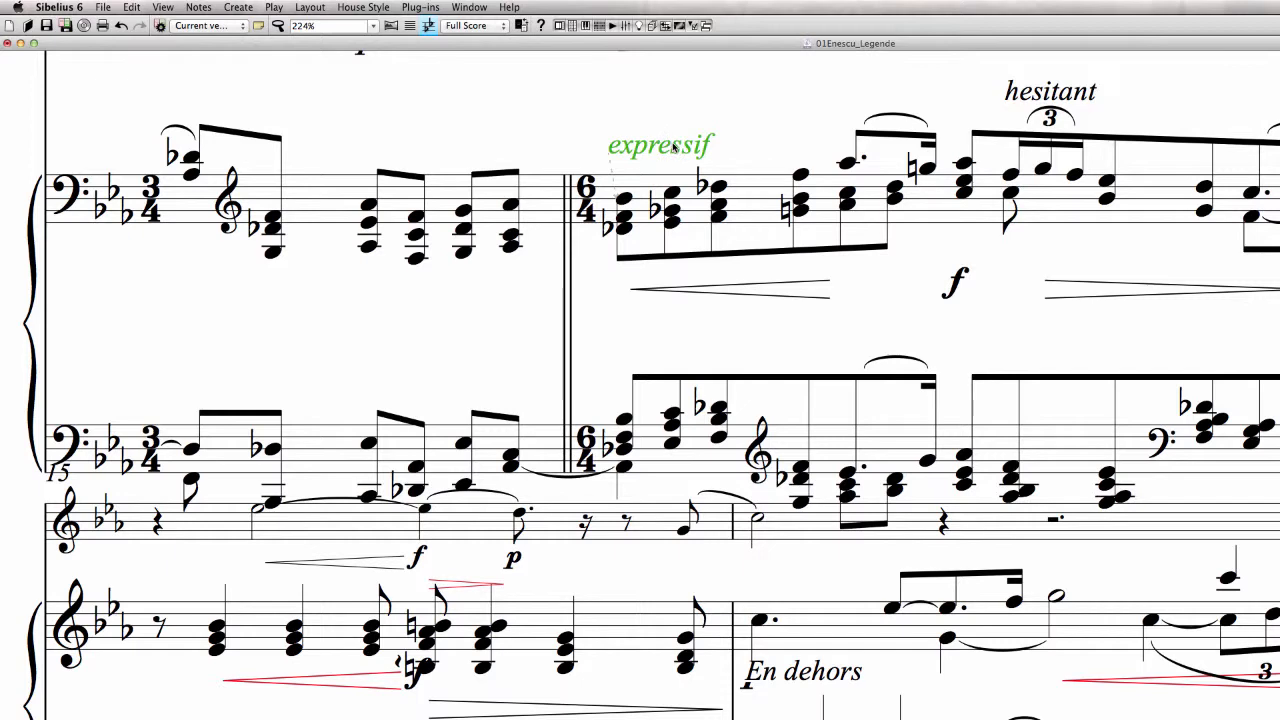
Nudge hesitant slightly right and down toward the triplet 3, and nudge expressif slightly right above the first chord of bar 14
scroll(880, 312, "down", 1)
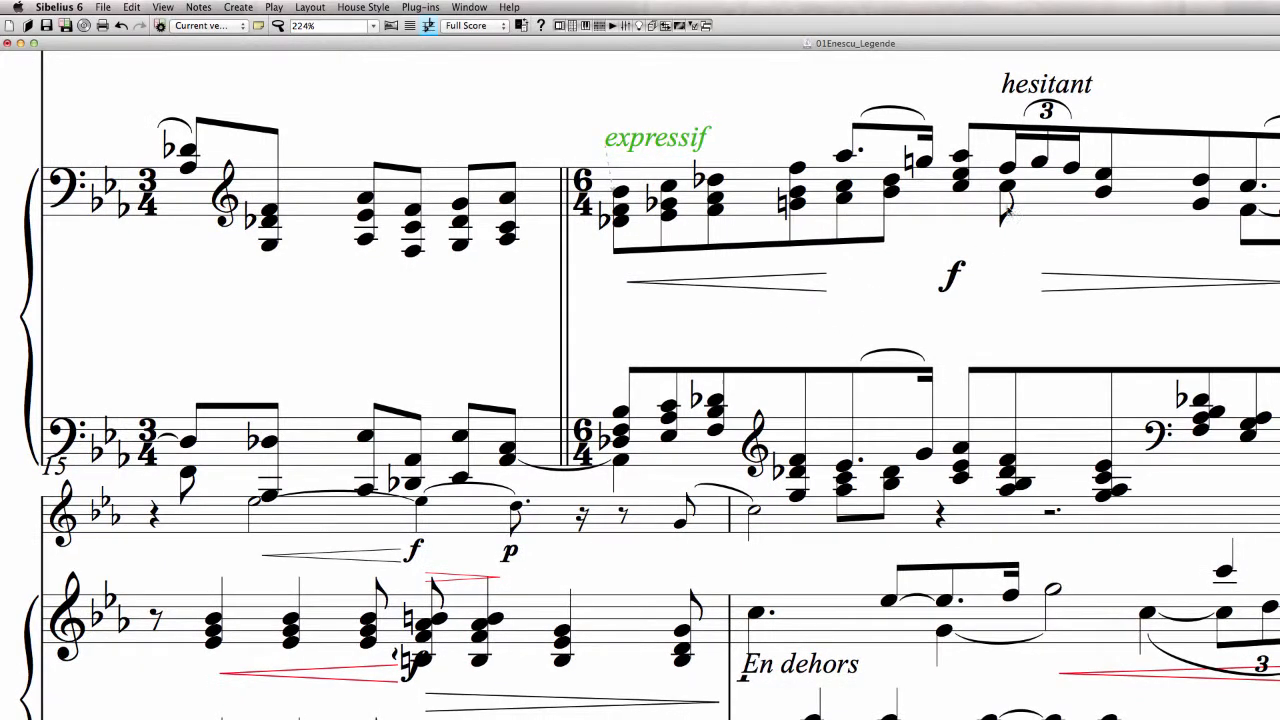
left_click(1040, 86)
left_click(1046, 111)
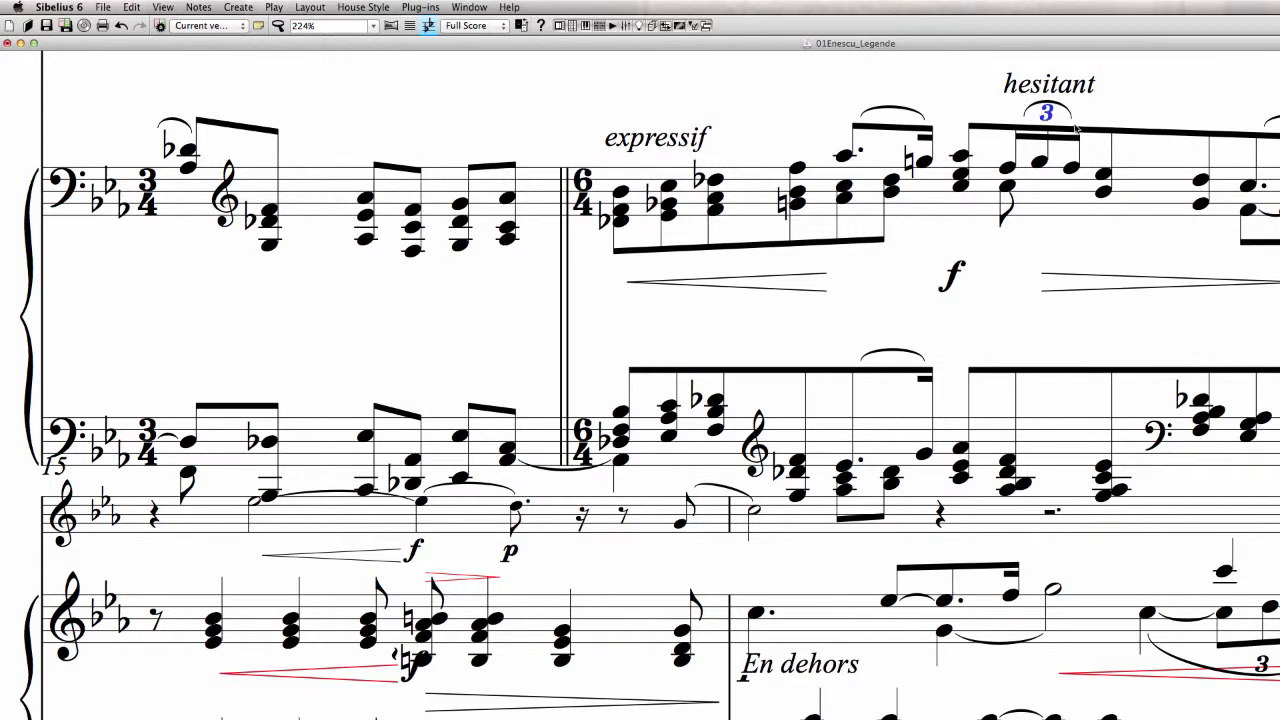
left_click_drag(1064, 89, 1064, 92)
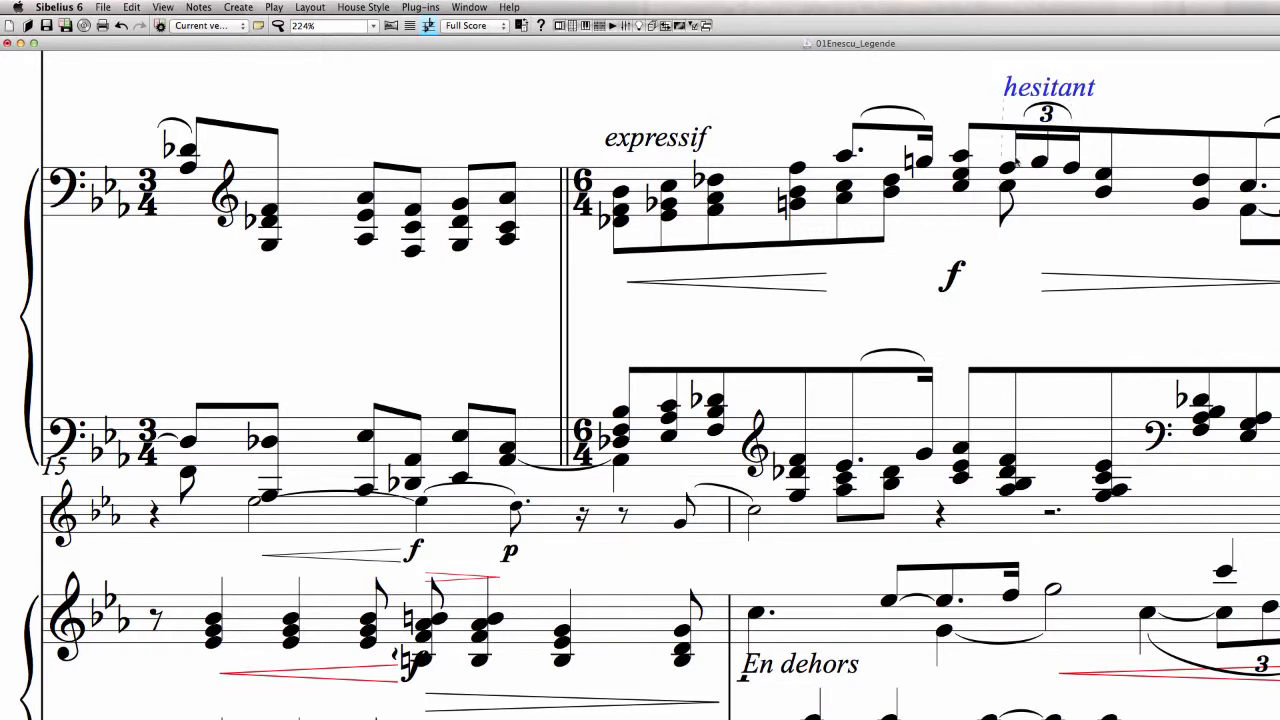
left_click(665, 145)
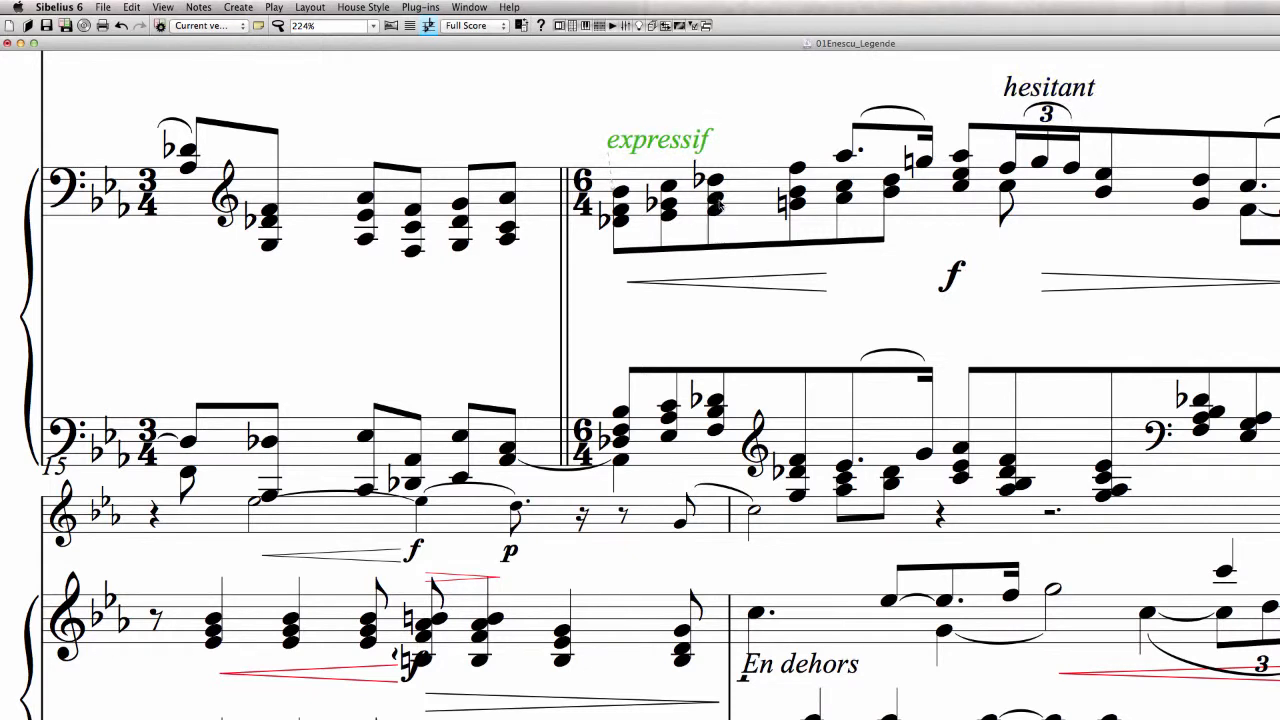
key("Right")
key("Right")
key("Right")
left_click_drag(691, 297, 678, 294)
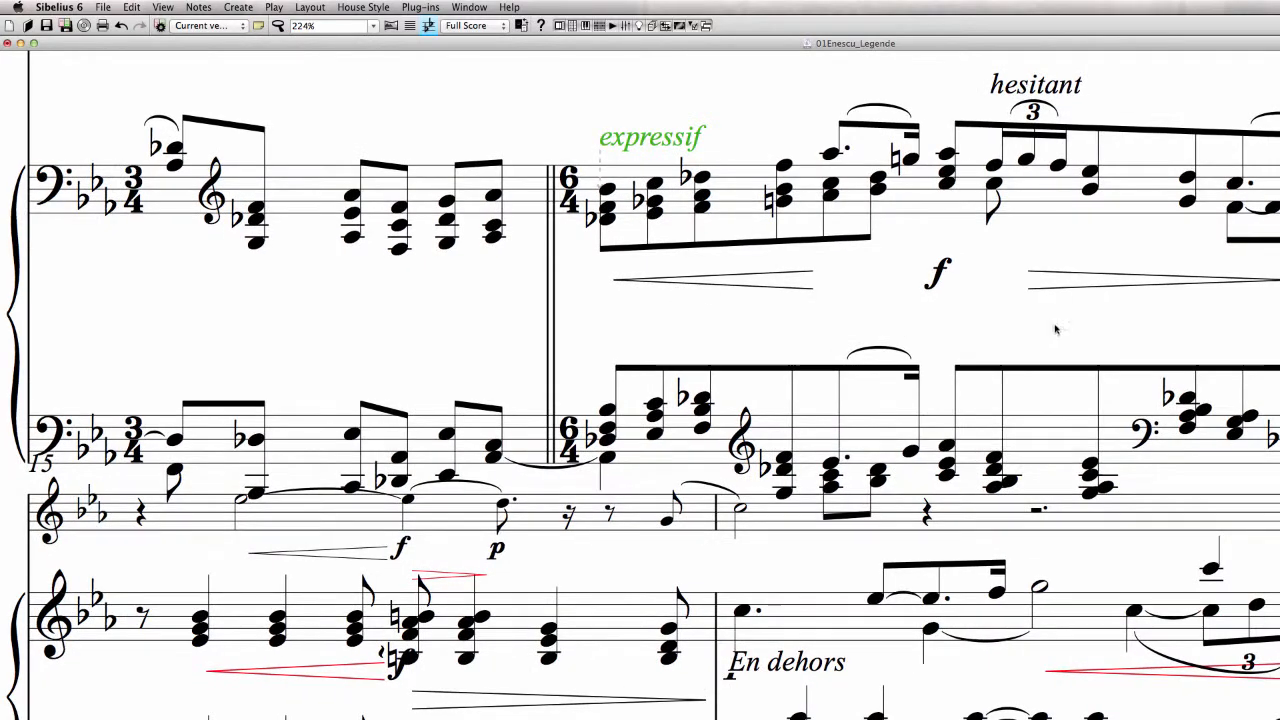
Nudge the f and p dynamics in bar 14 of the upper piano staff down together into line with the hairpins
left_click(1076, 289)
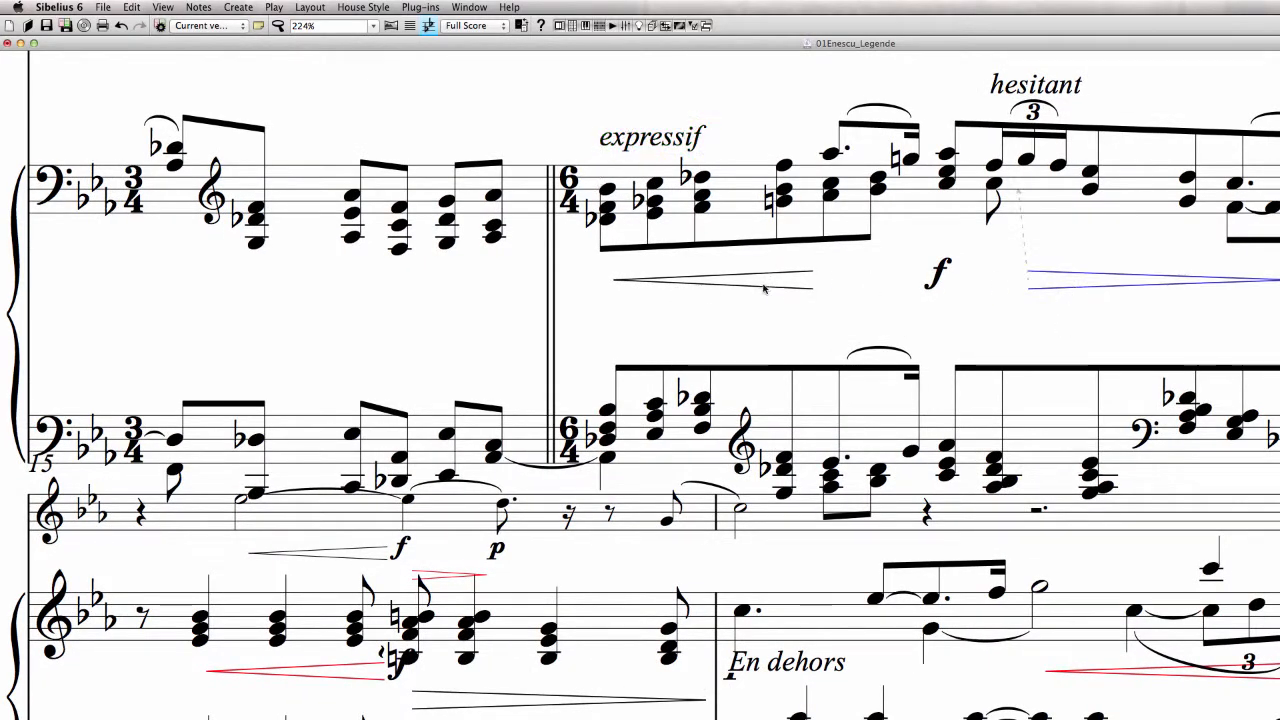
left_click(932, 274)
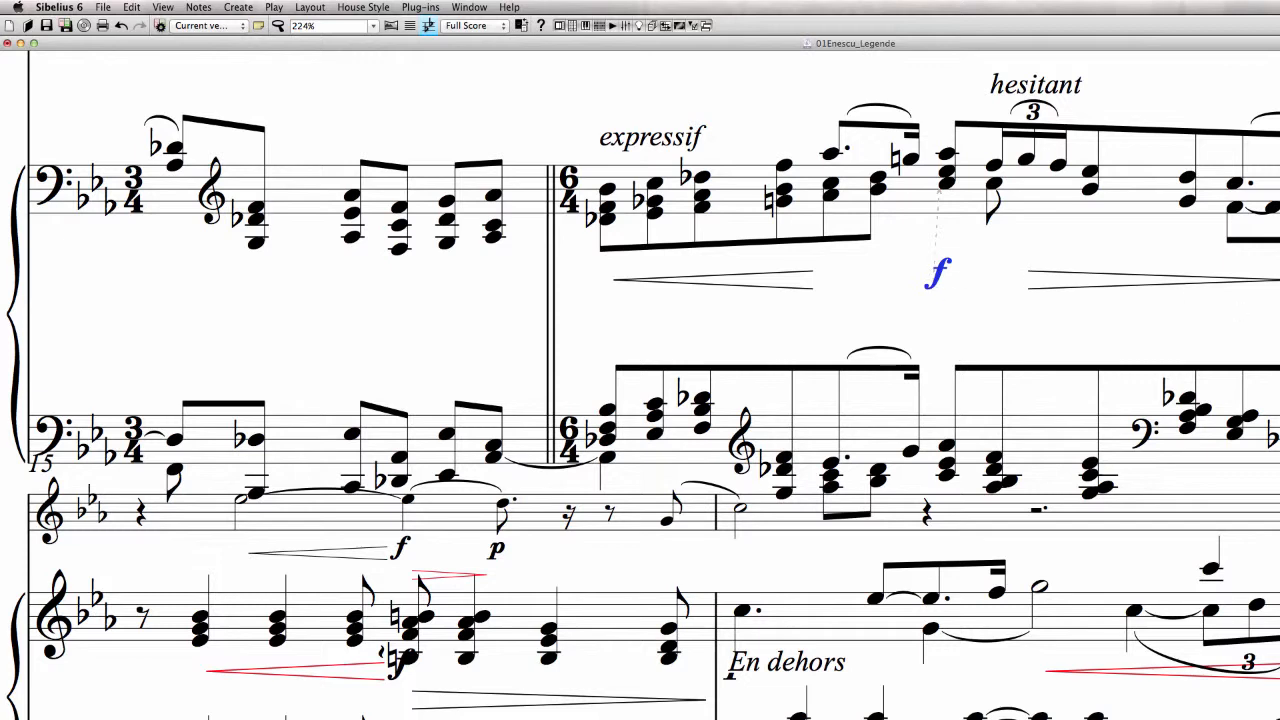
left_click_drag(1242, 327, 964, 319)
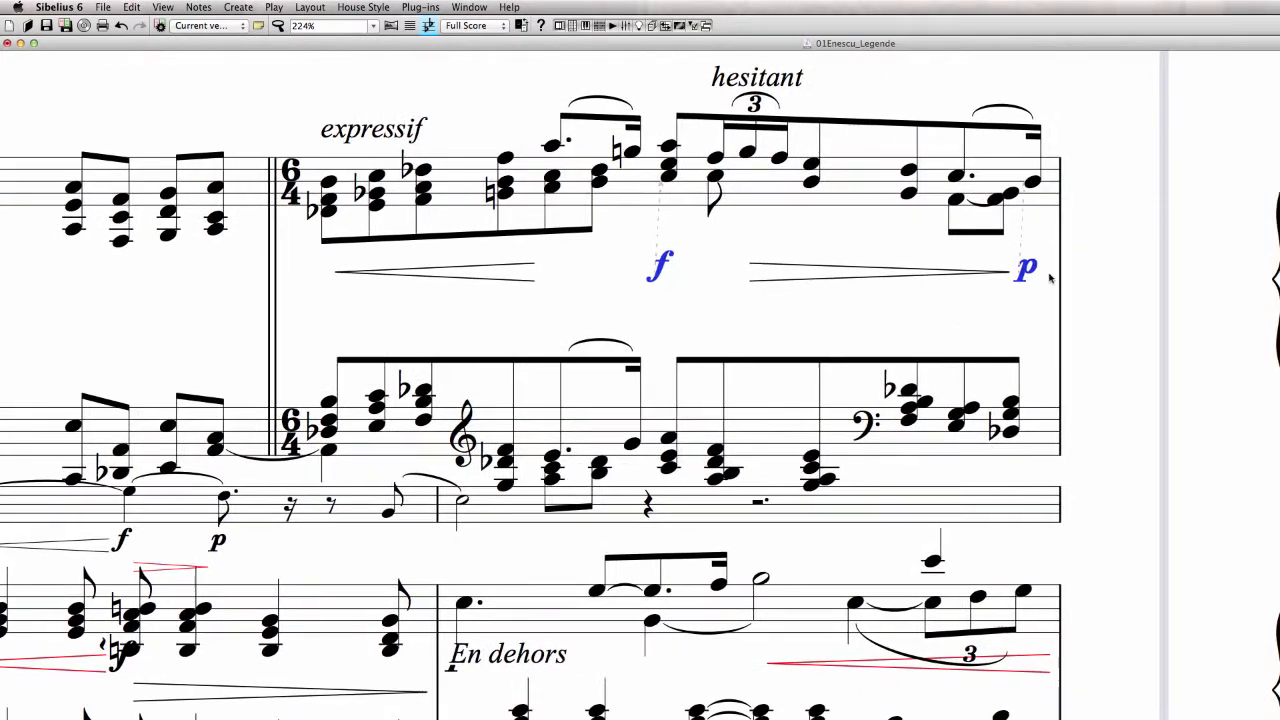
key("Down")
key("Down")
key("Down")
key("Down")
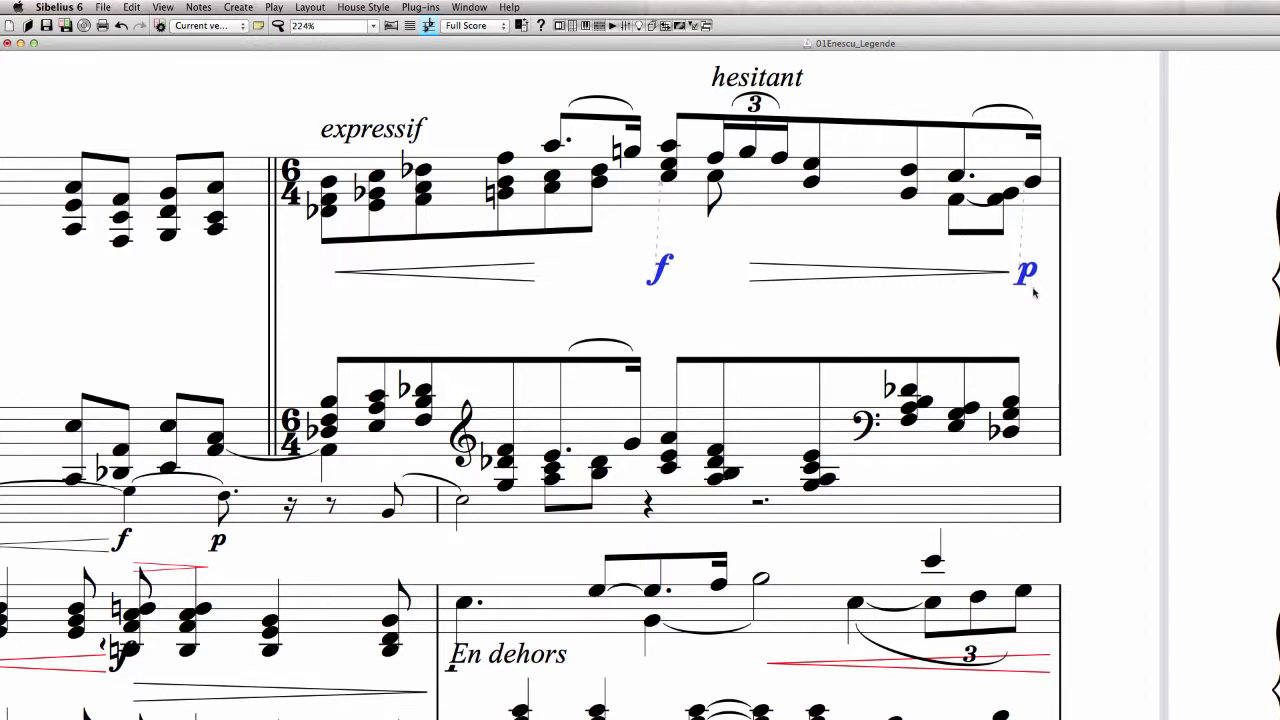
Add both bar 14 hairpins to the selected f and p dynamics and move them all up closer to the upper piano staff
left_click(929, 279, "super")
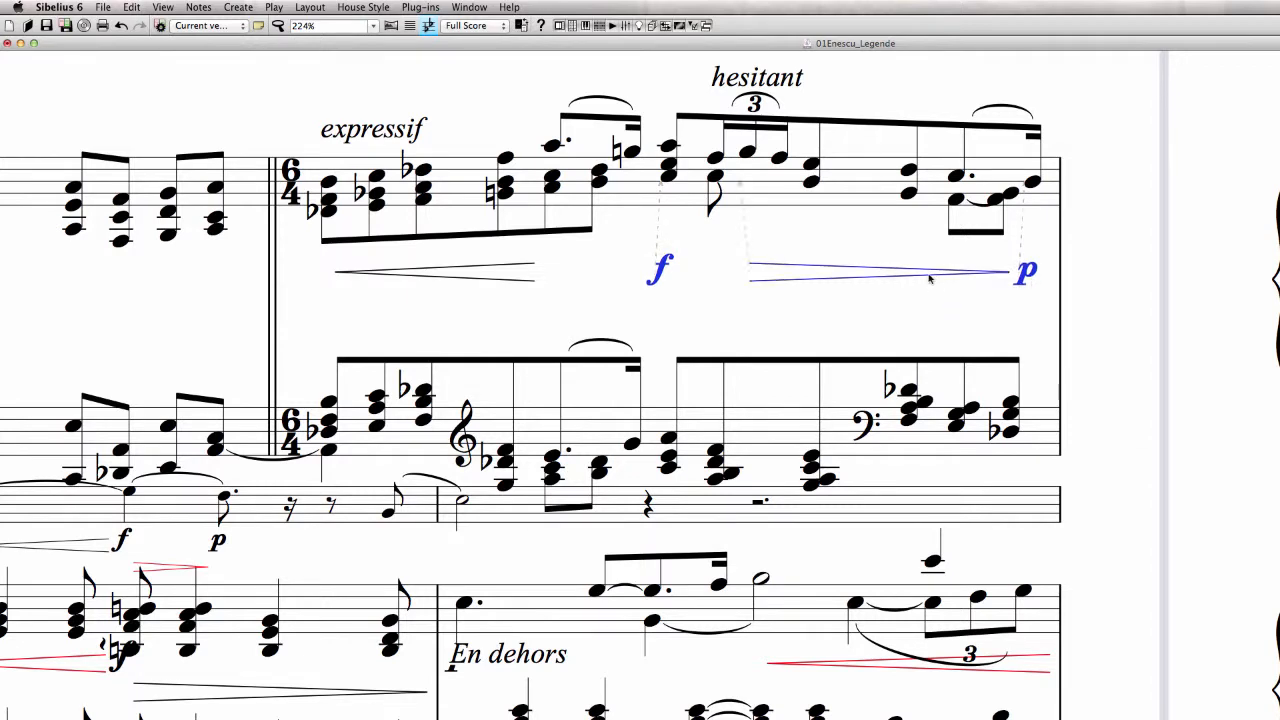
left_click(445, 279, "super")
left_click_drag(406, 304, 521, 262)
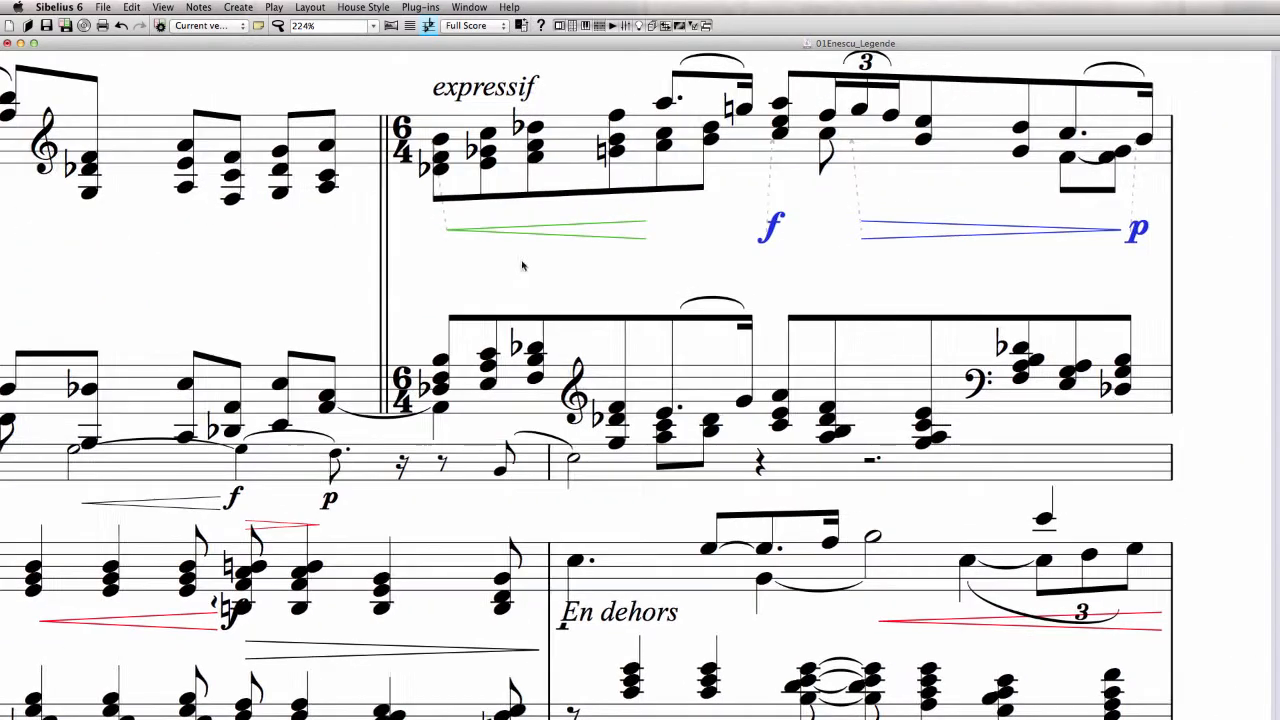
left_click_drag(621, 247, 618, 230)
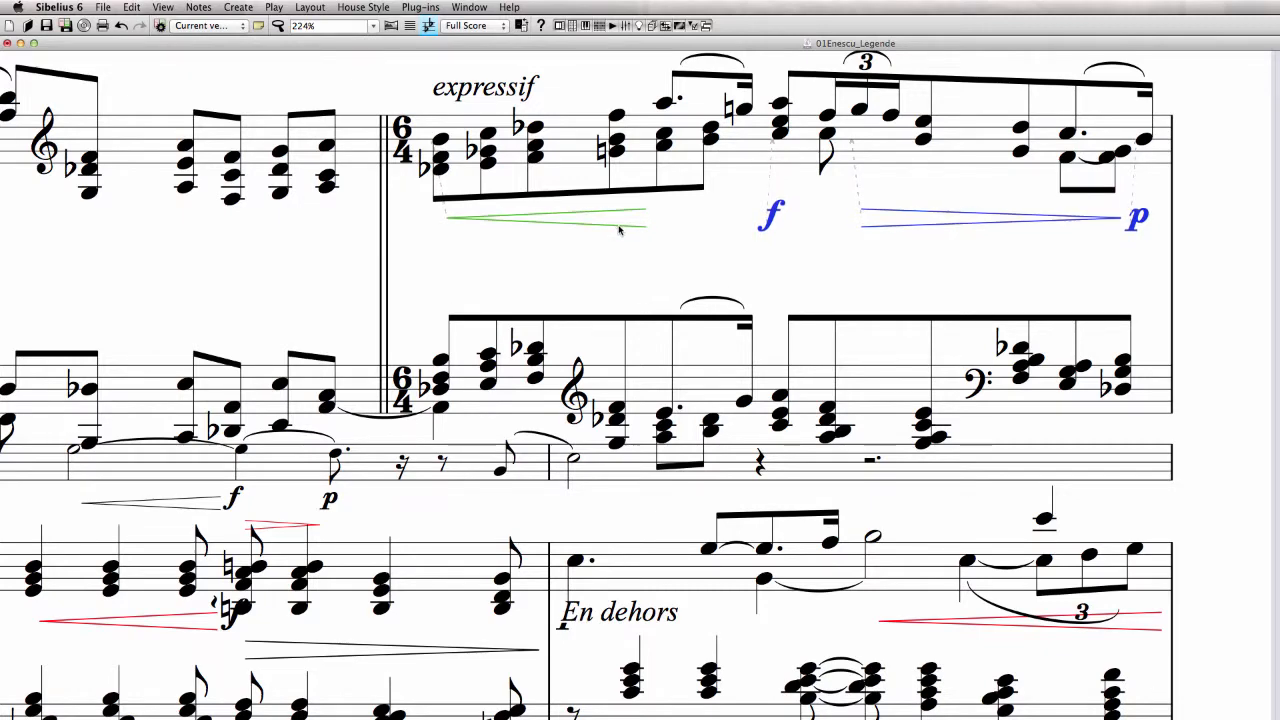
left_click(599, 266)
Move the bar 15 system down away from the system above, and move the lower piano staff of bars 13 and 14 up
left_click_drag(755, 267, 932, 278)
left_click_drag(706, 466, 710, 530)
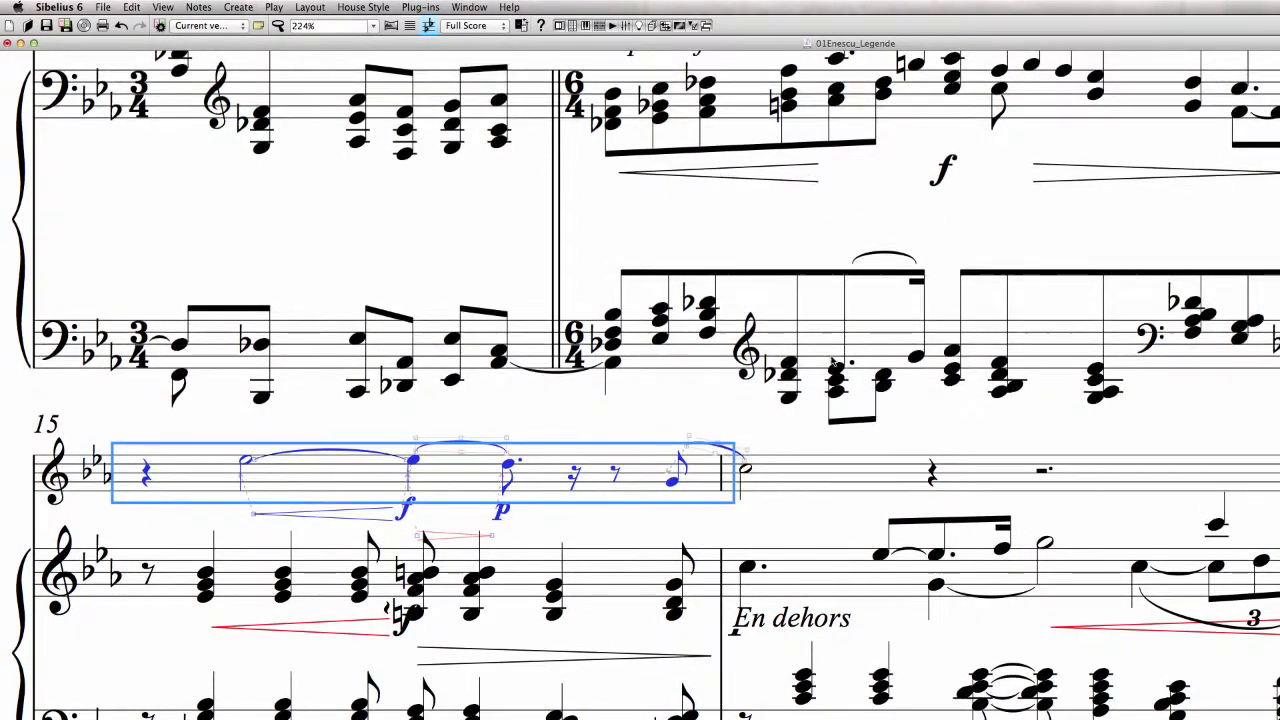
left_click_drag(785, 344, 779, 289)
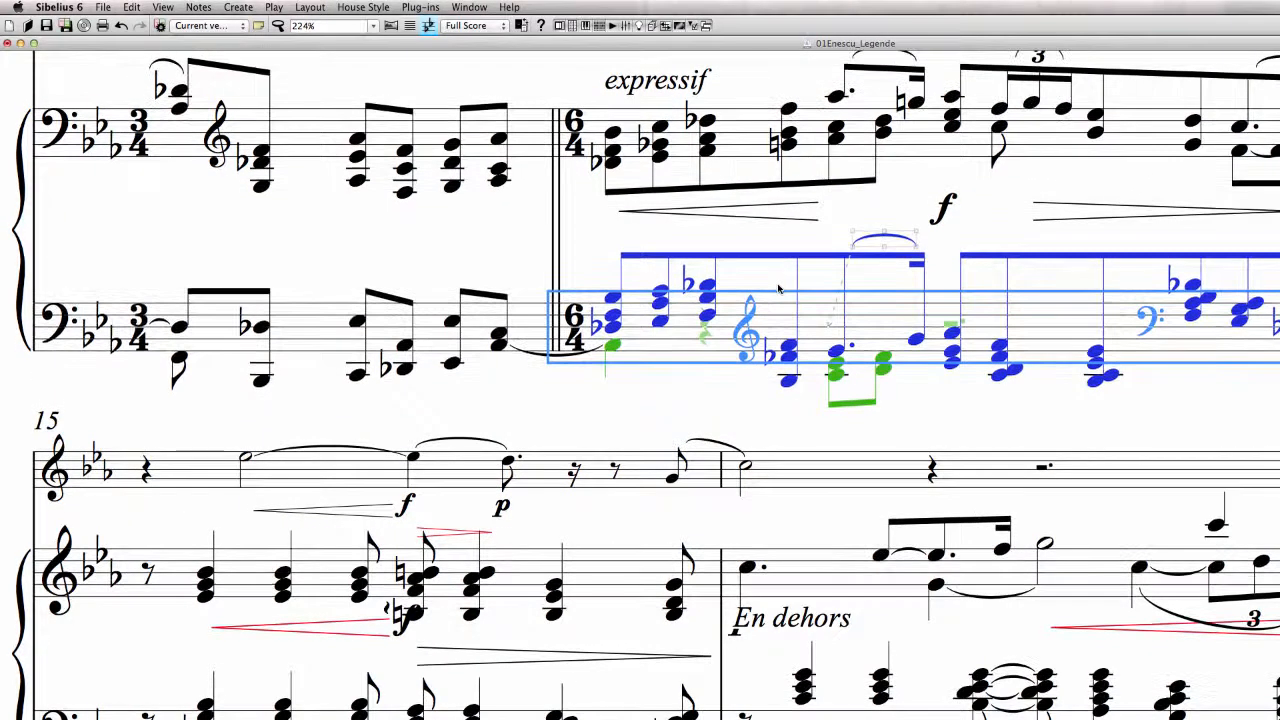
scroll(779, 289, "up", 3)
scroll(779, 289, "left", 2)
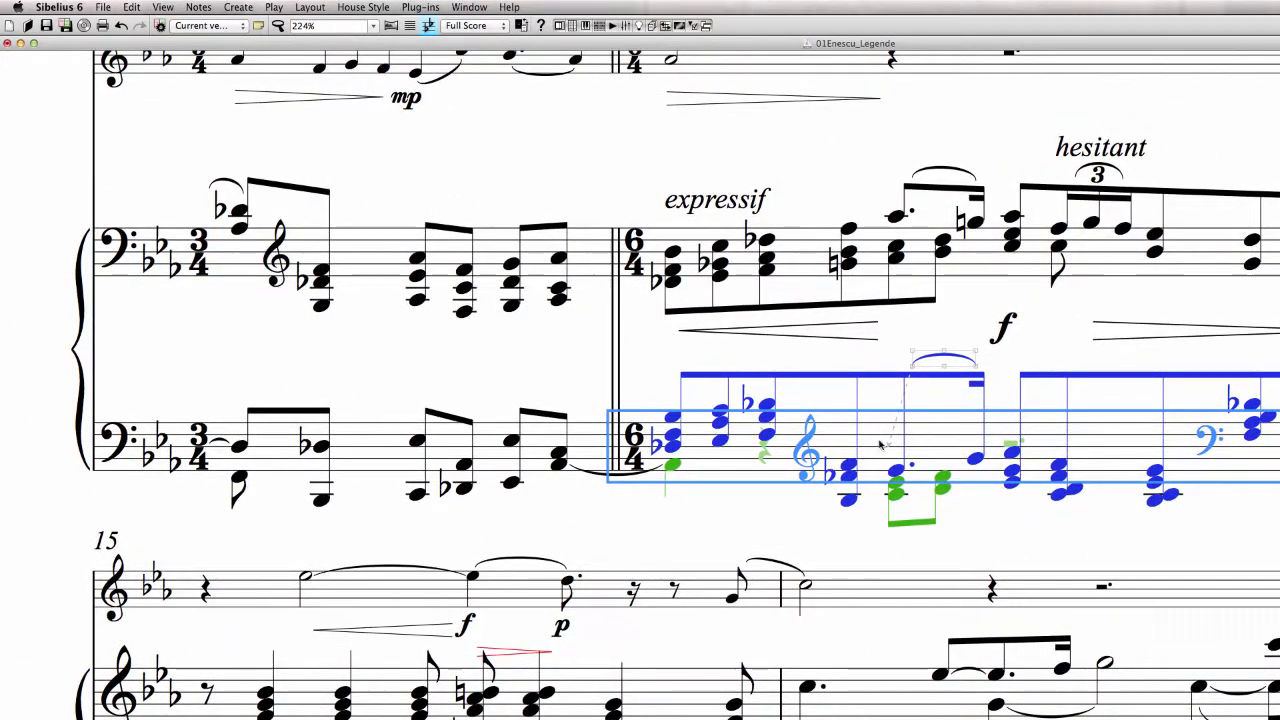
key("Up")
key("Up")
key("super+z")
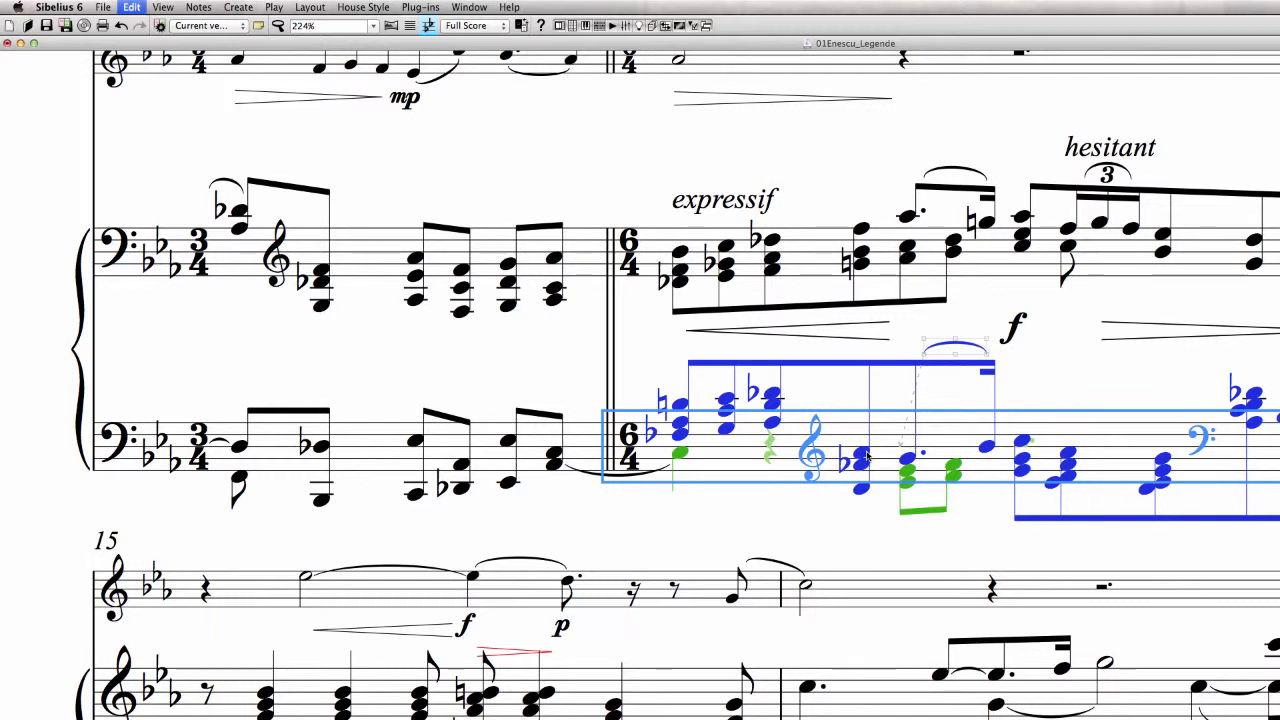
left_click(1012, 531)
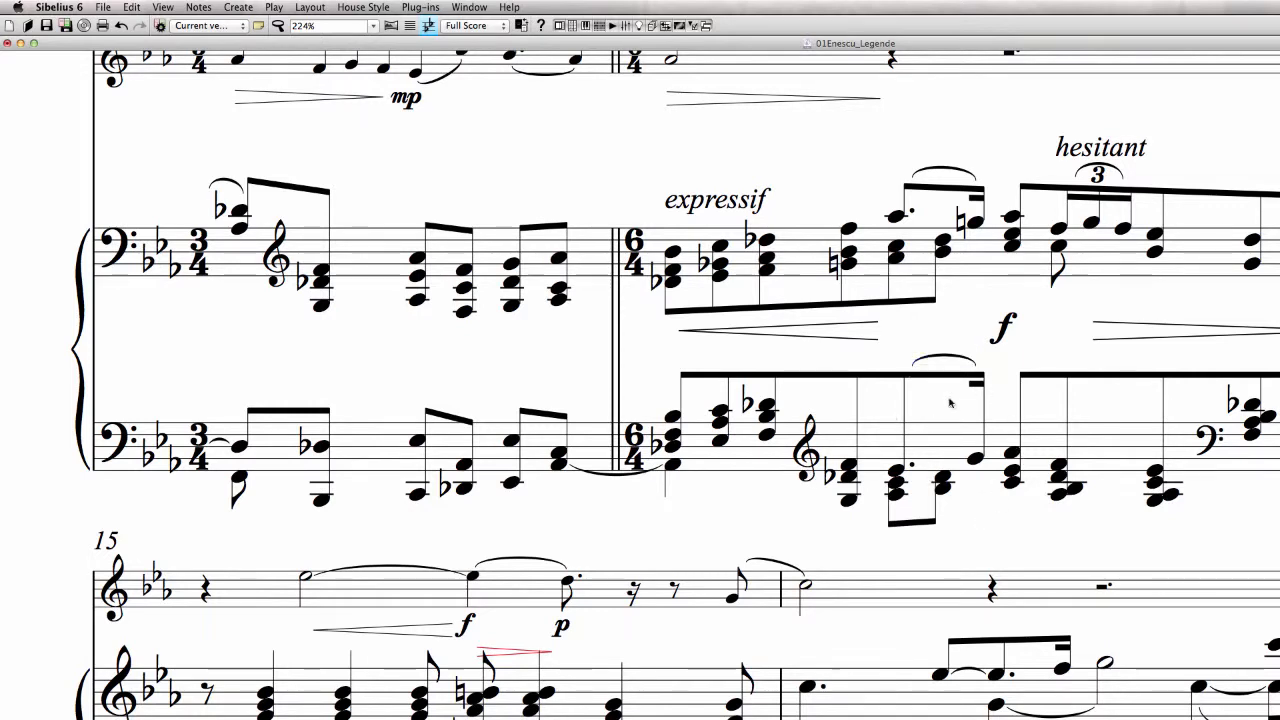
Move the upper piano staff of the bar 15 system down to widen the gap below the violin staff
scroll(1143, 481, "right", 5)
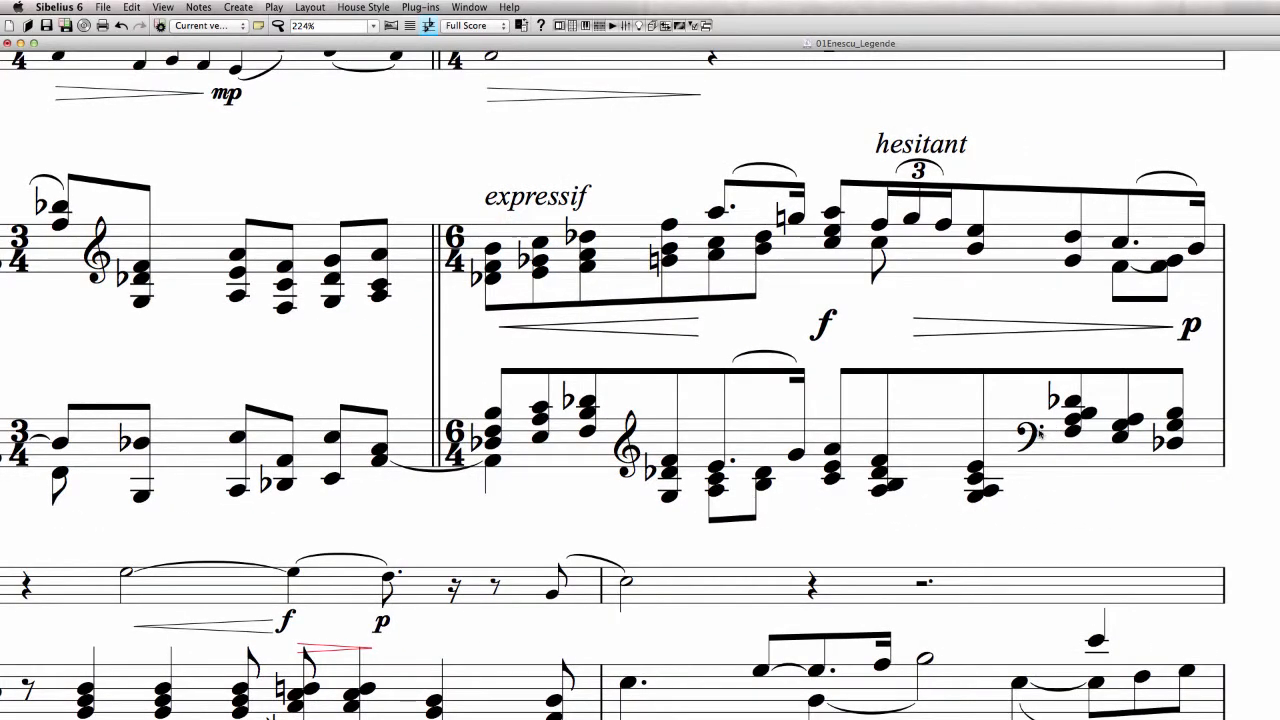
scroll(1034, 523, "down", 5)
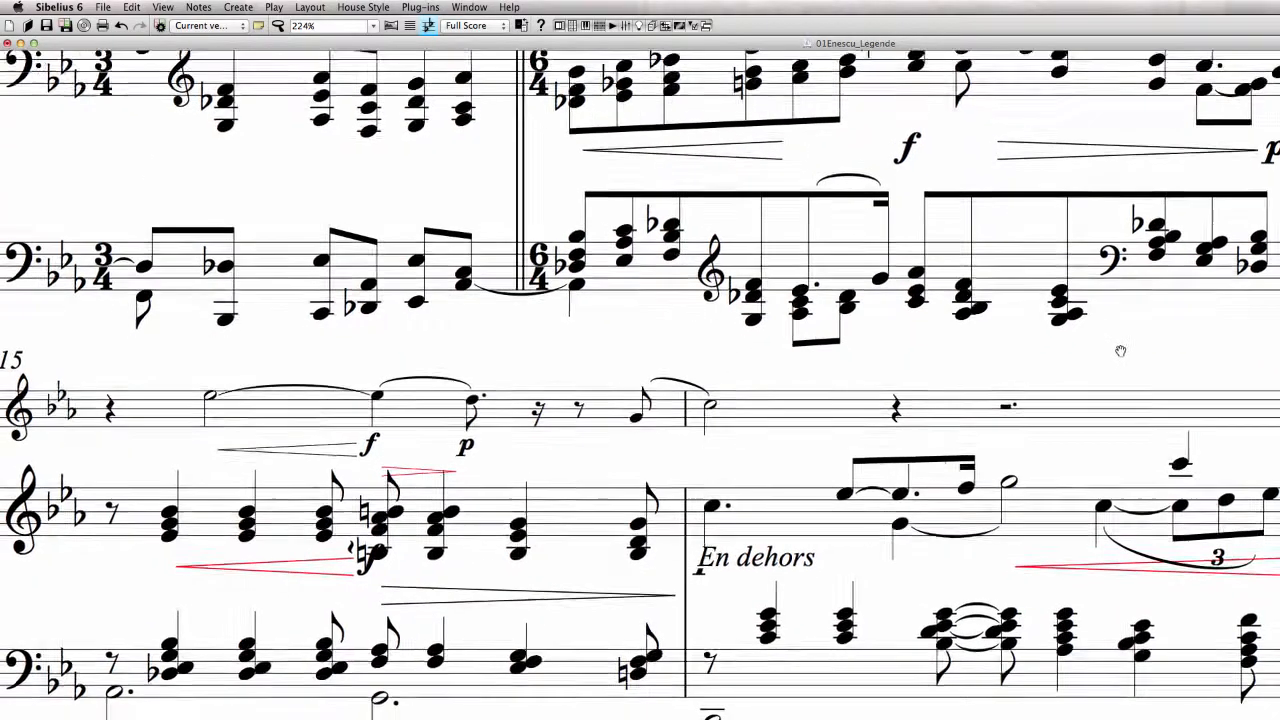
scroll(1107, 360, "down", 2)
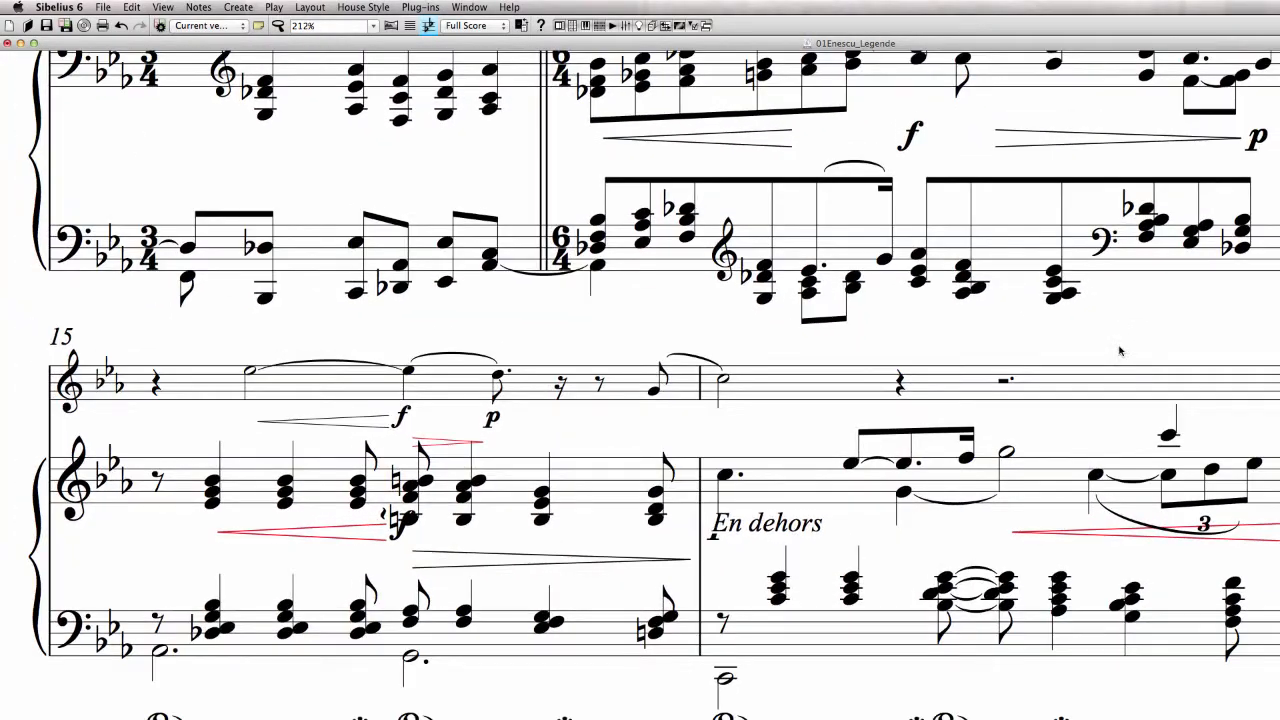
scroll(1120, 350, "down", 1)
scroll(1000, 330, "down", 1)
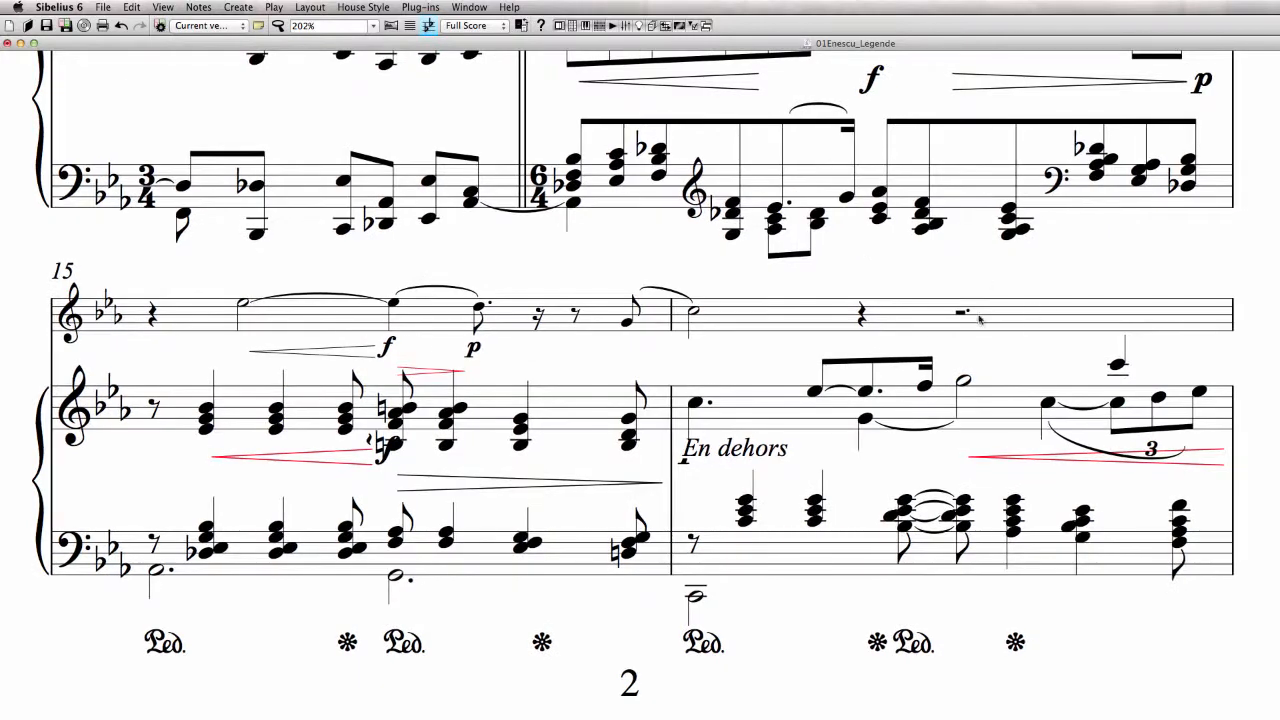
left_click(571, 451)
Filter the dynamics and hairpins of the violin staff in bars 15 and 16 and align them in a row
double_click(734, 283)
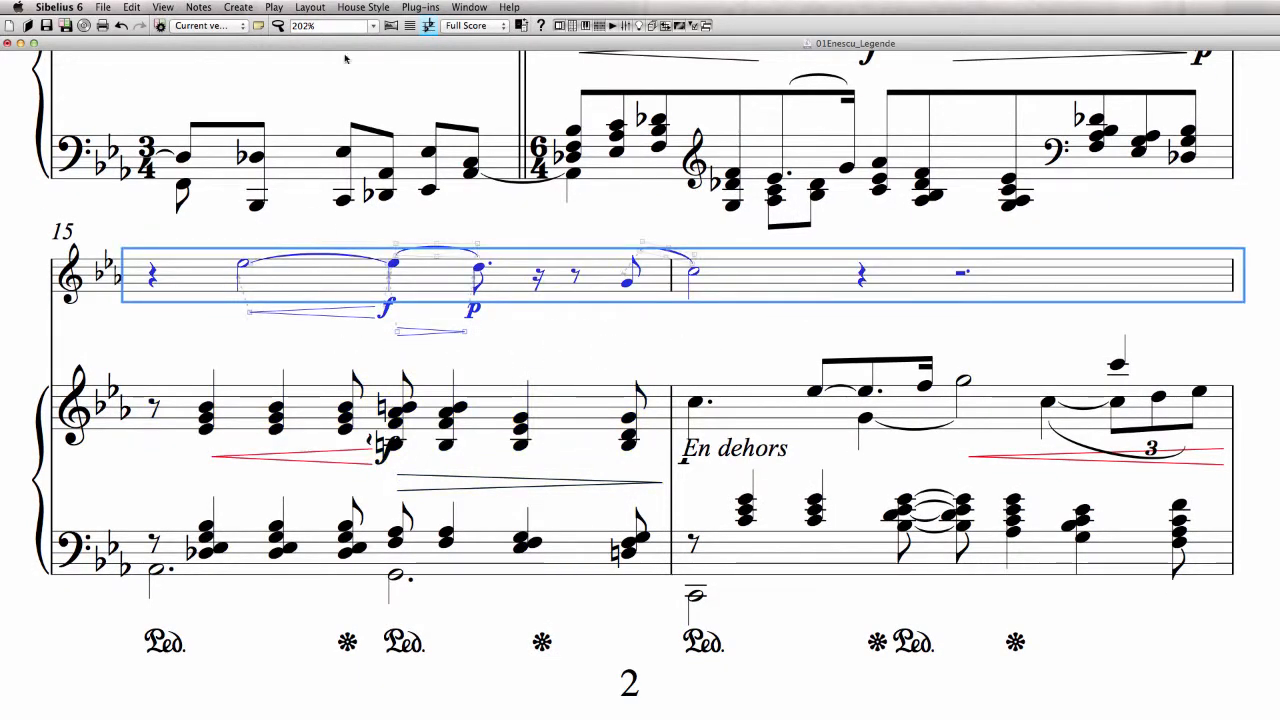
left_click(310, 7)
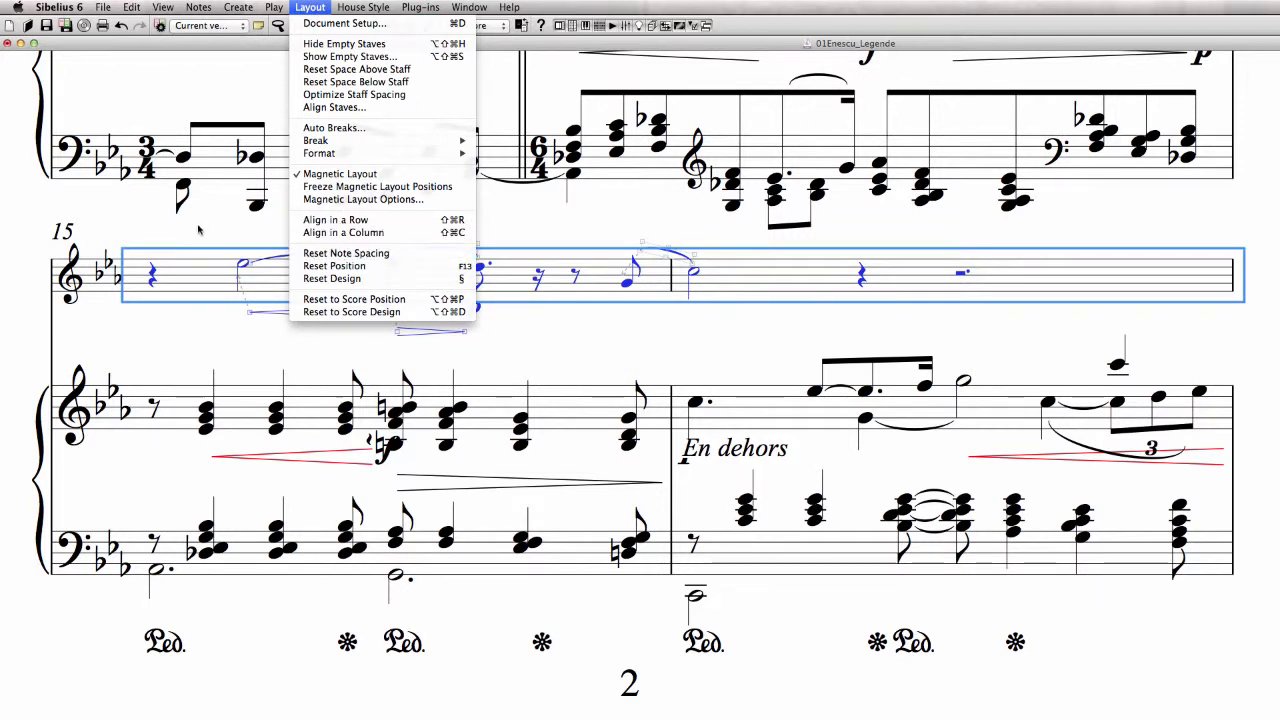
left_click(693, 204)
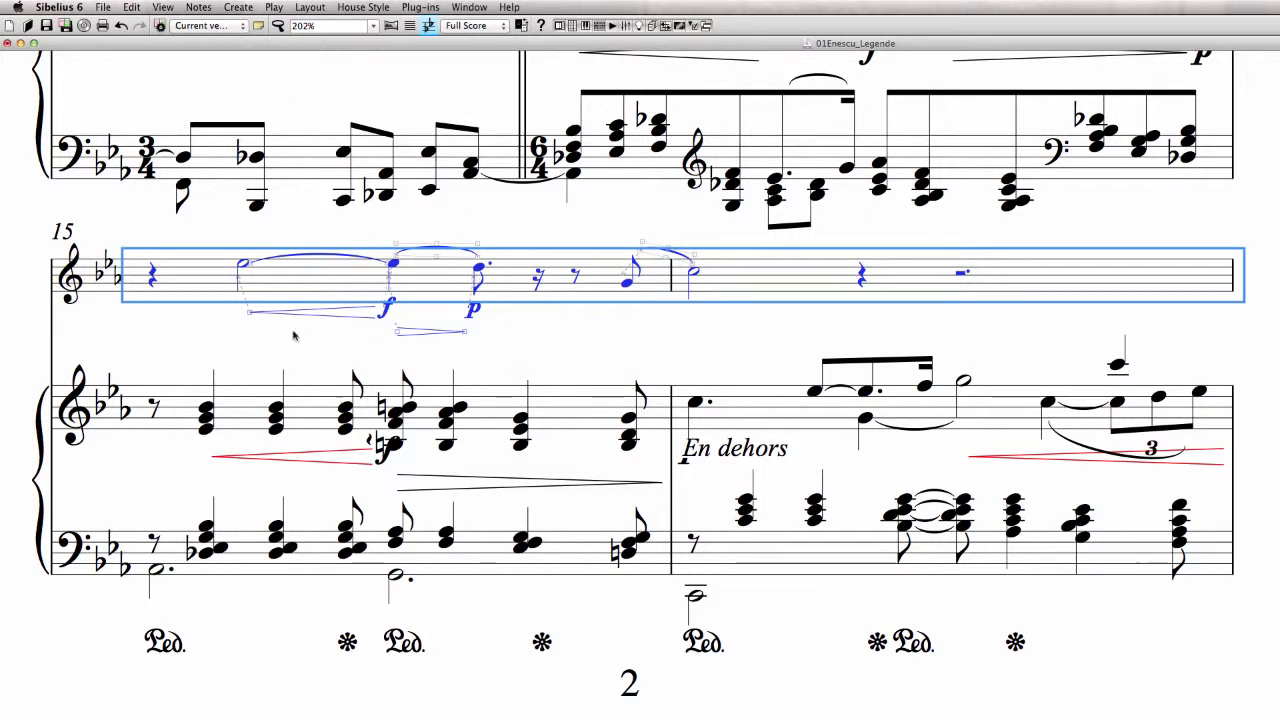
left_click(131, 7)
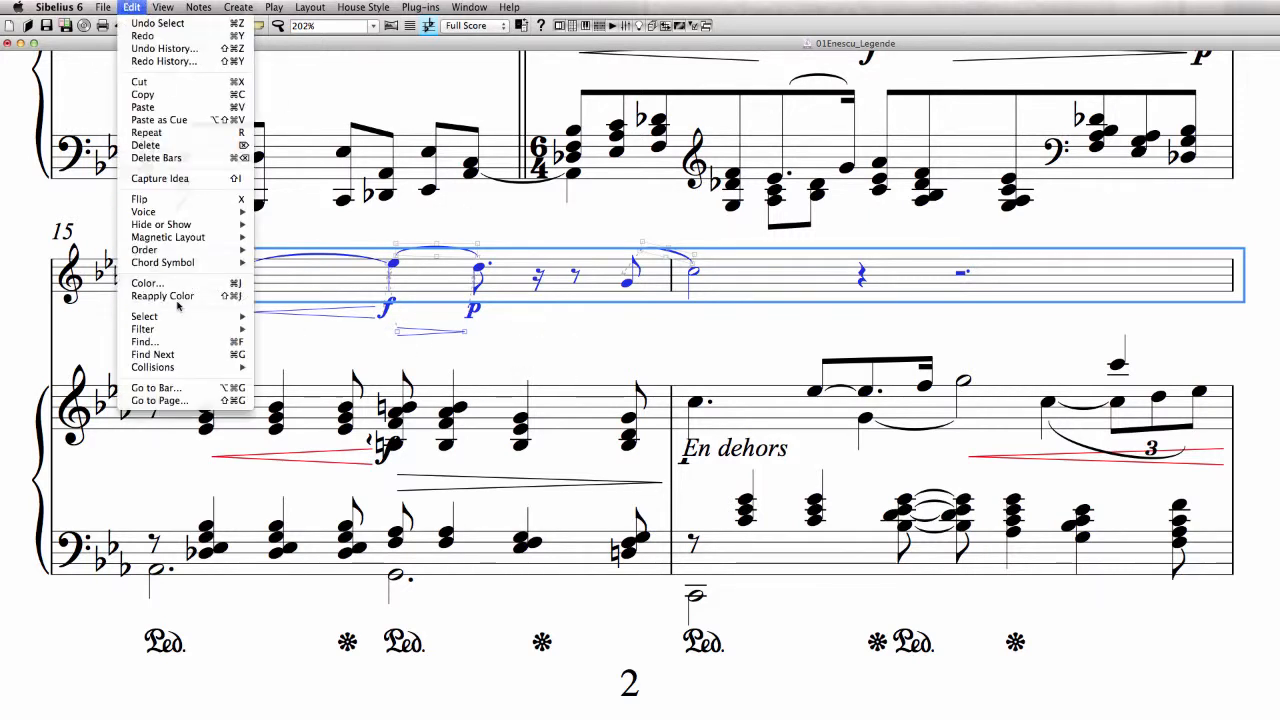
mouse_move(210, 330)
left_click(289, 387)
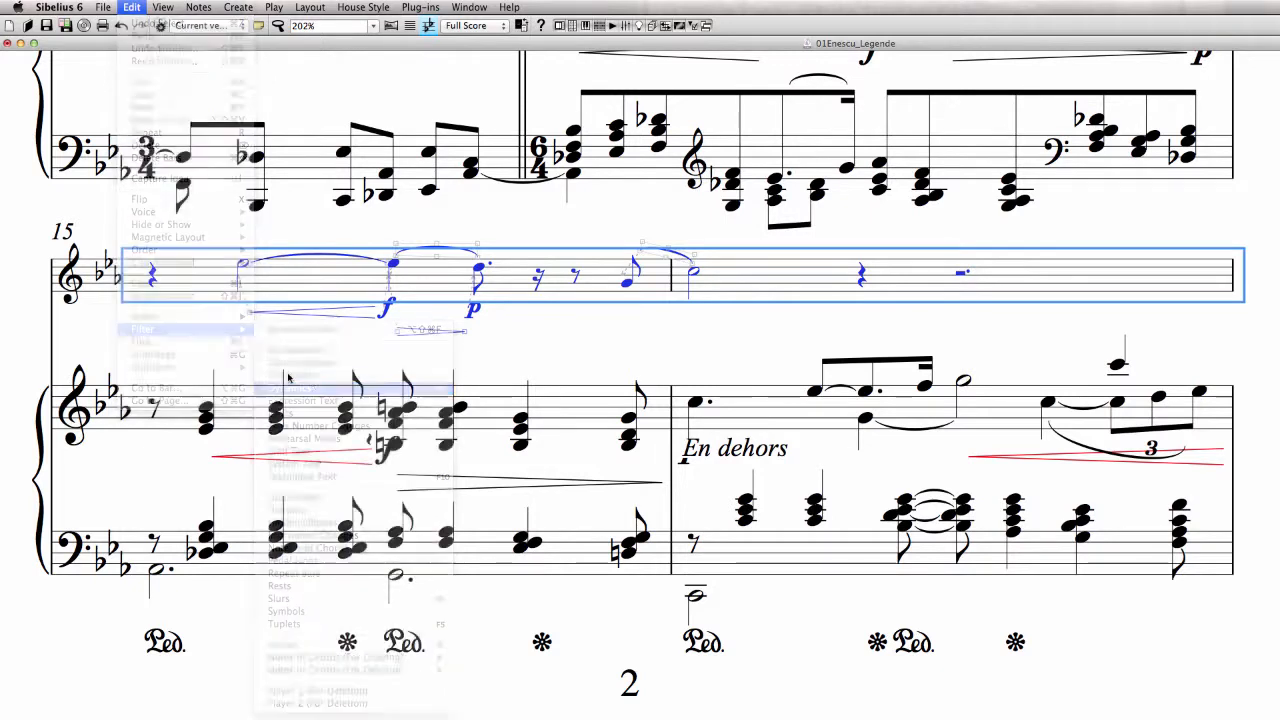
left_click(305, 7)
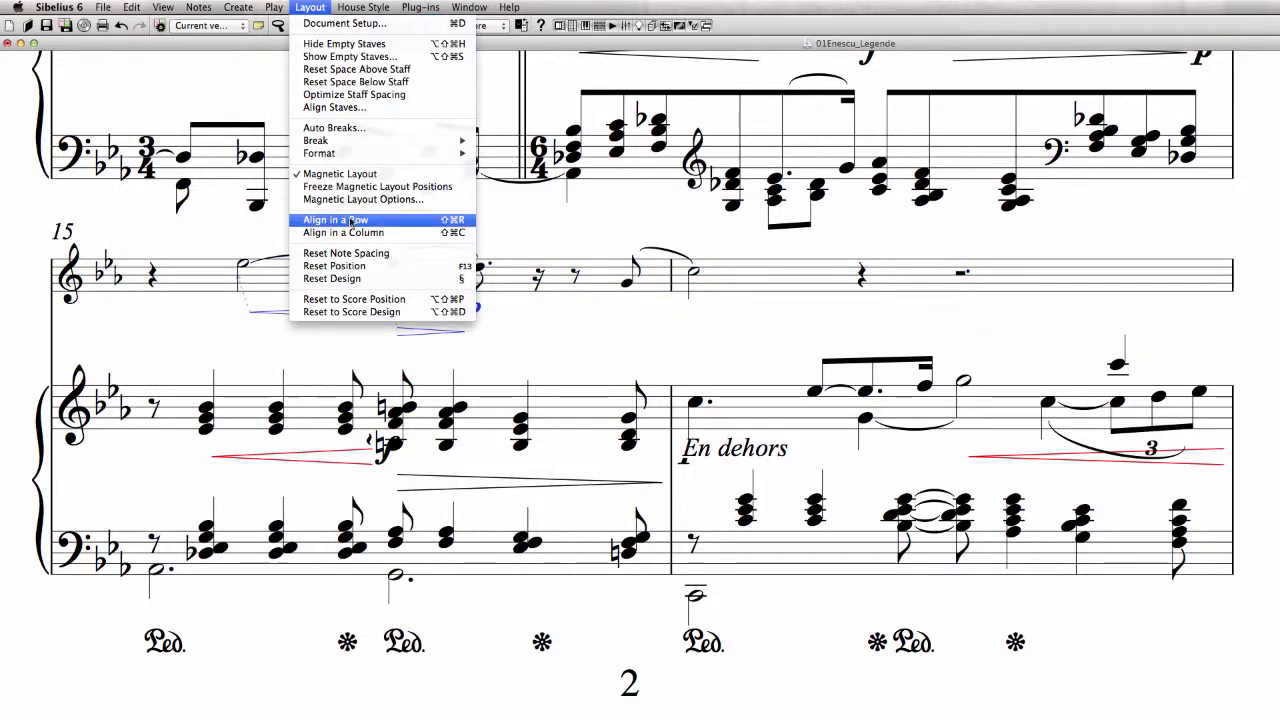
left_click(350, 220)
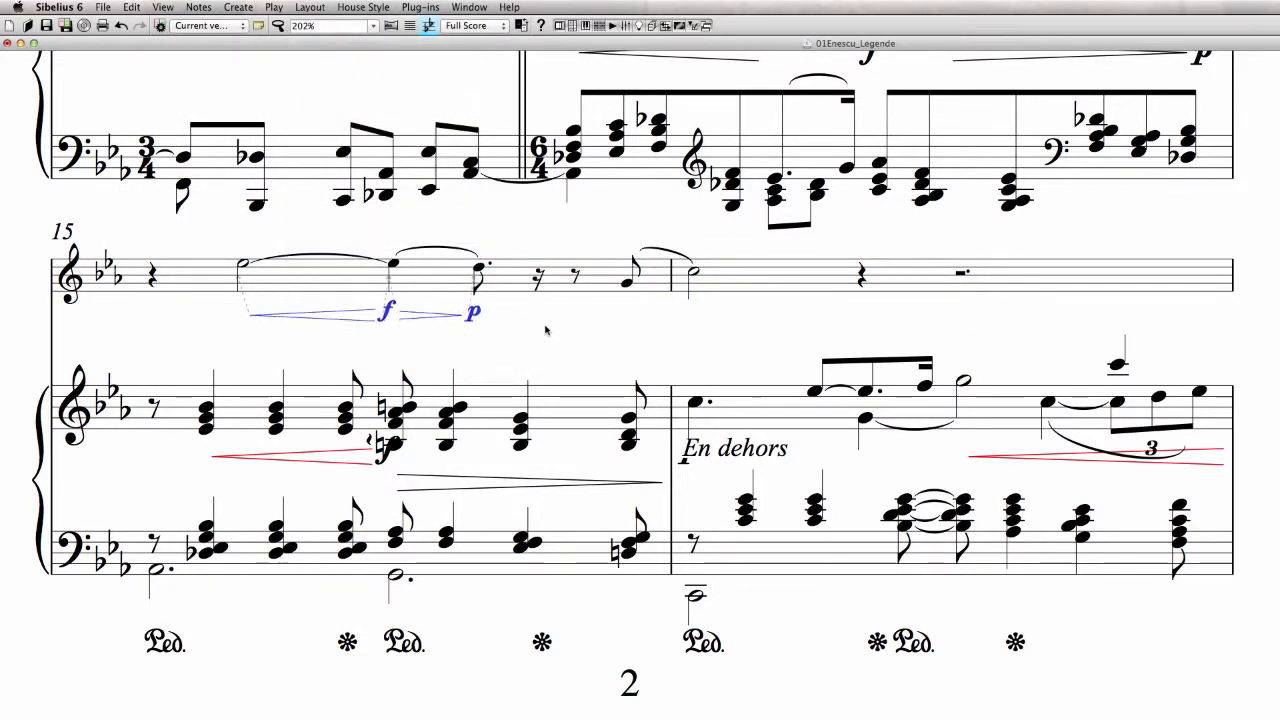
key("Escape")
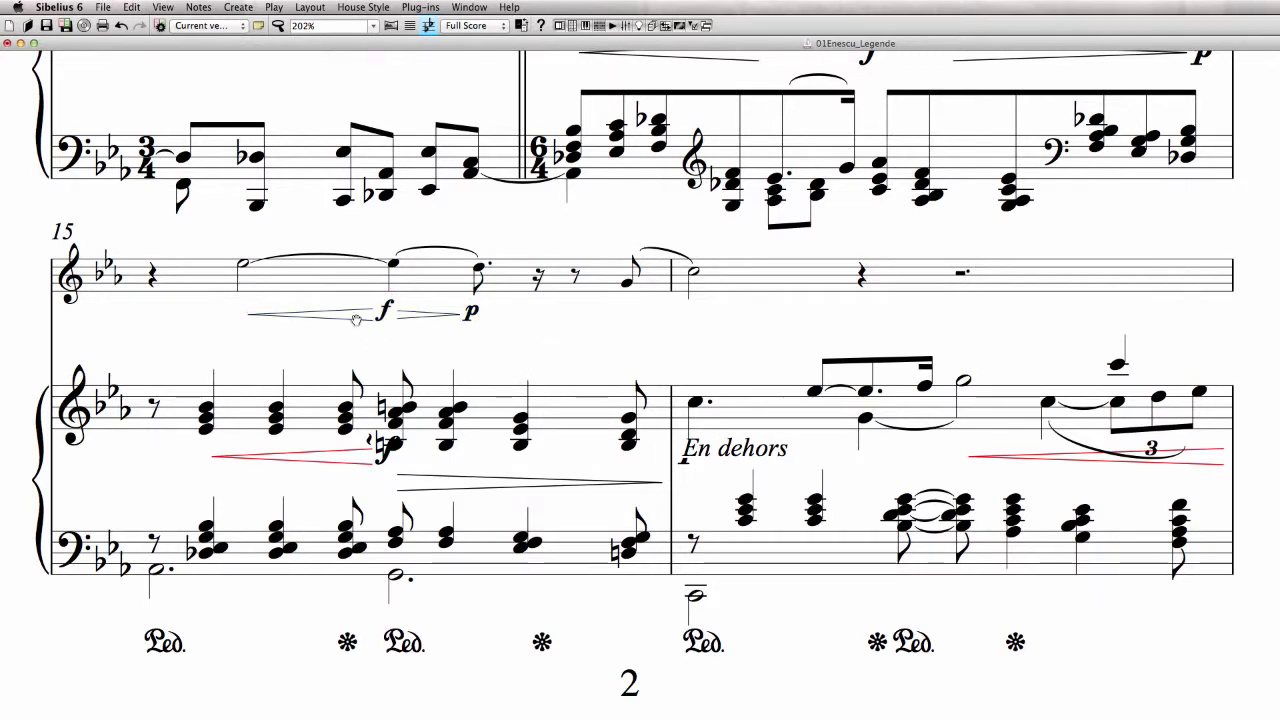
Nudge the violin's crescendo hairpin in bar 15 slightly left and its p dynamic slightly right
scroll(356, 320, "right", 1)
left_click(356, 319)
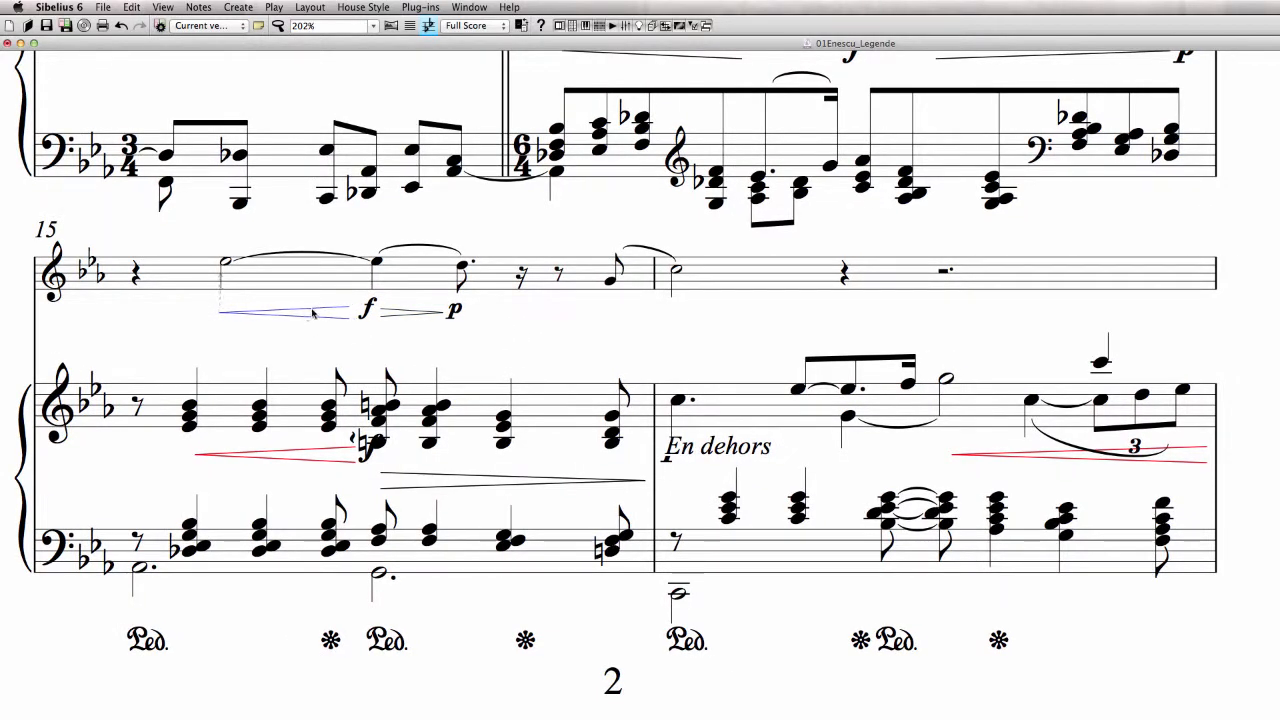
left_click(367, 309)
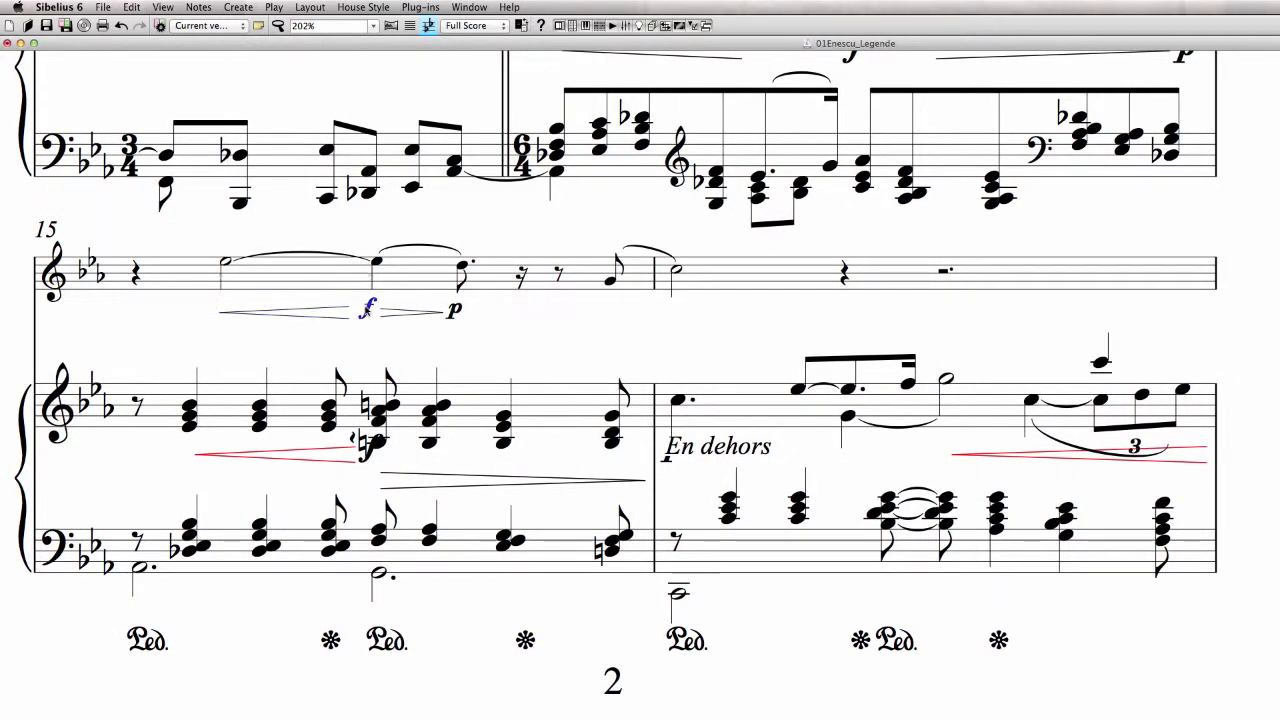
left_click(457, 314)
left_click(410, 314)
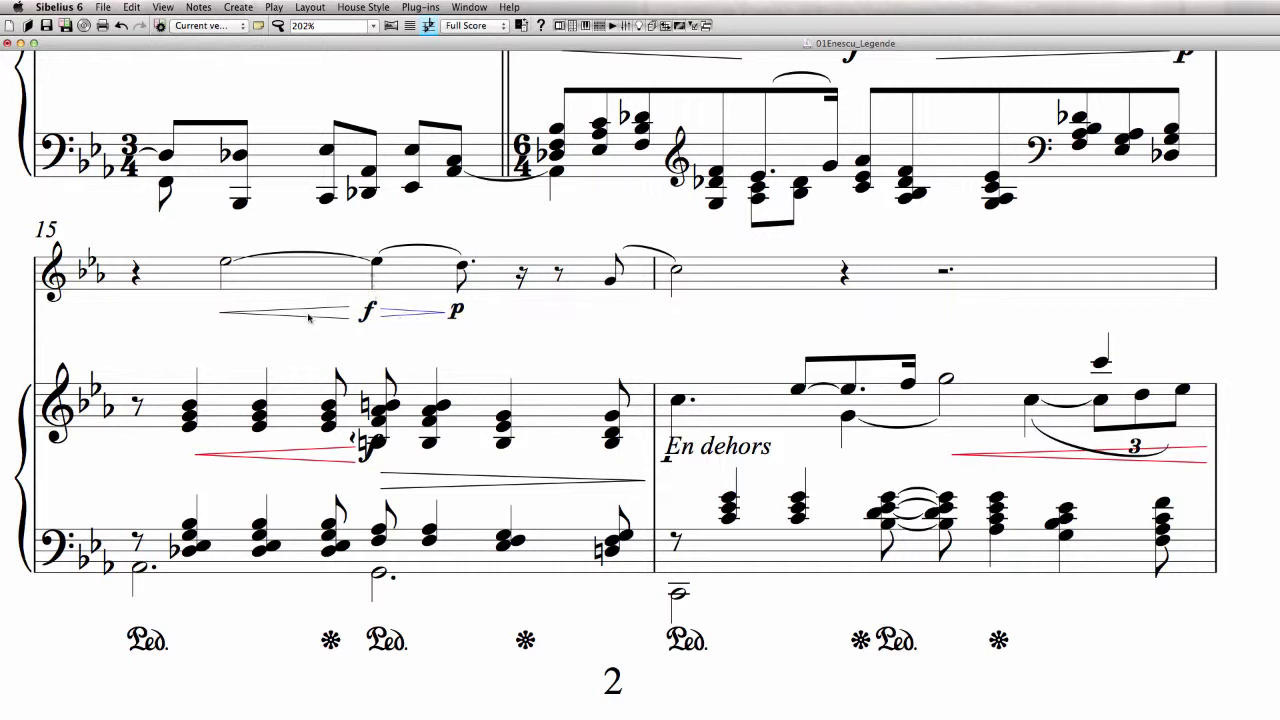
Select both bar 15 violin hairpins together with the f and p and realign them in a row
left_click(315, 318)
left_click(366, 311, "super")
left_click(424, 315, "super")
left_click(456, 312, "super")
key("super+shift+r")
left_click(490, 319)
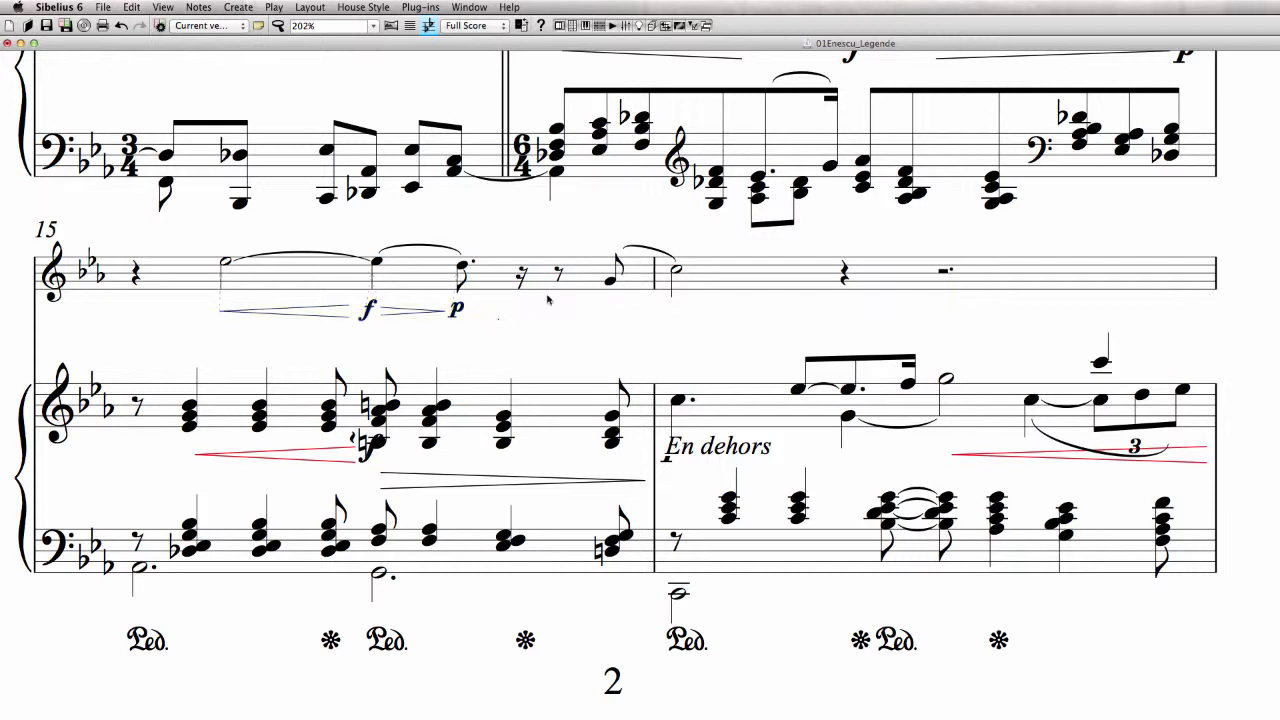
Flip the stem of the violin's half note in bar 16 so the slur leading into it curves below the notes
left_click(625, 253)
left_click(675, 270)
key("x")
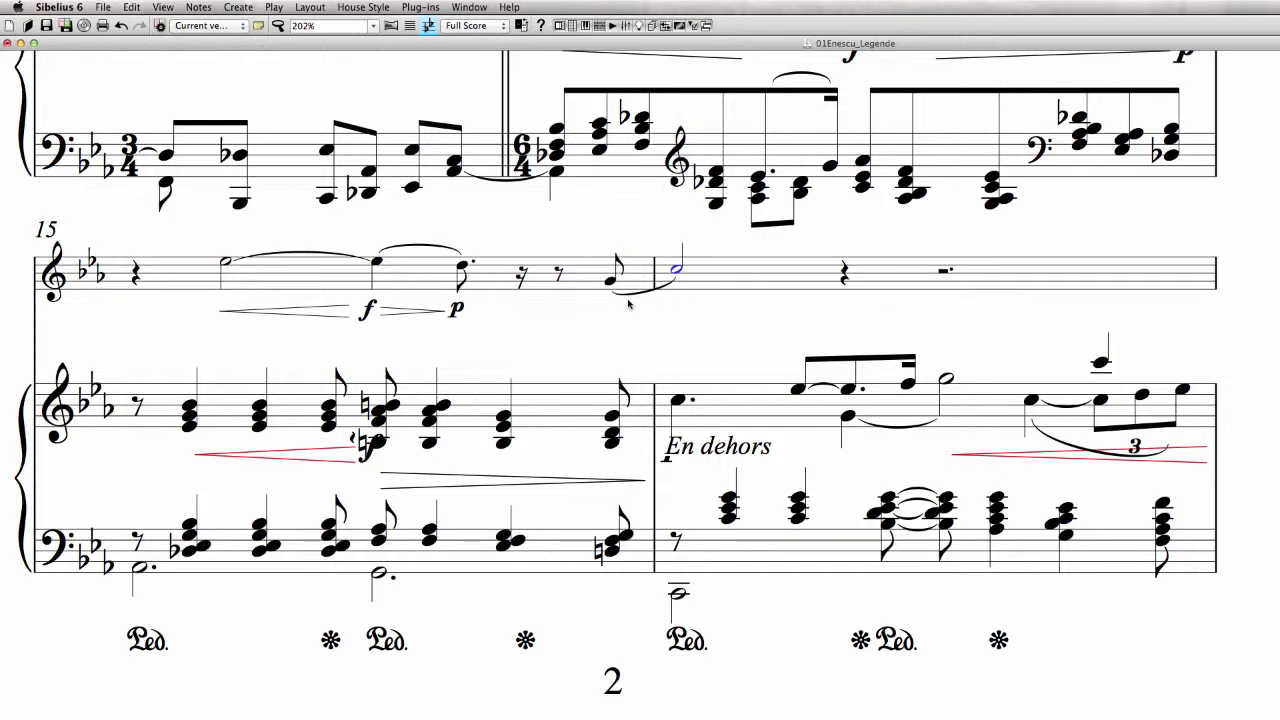
left_click(666, 289)
left_click(678, 271)
left_click(610, 282)
left_click(680, 271)
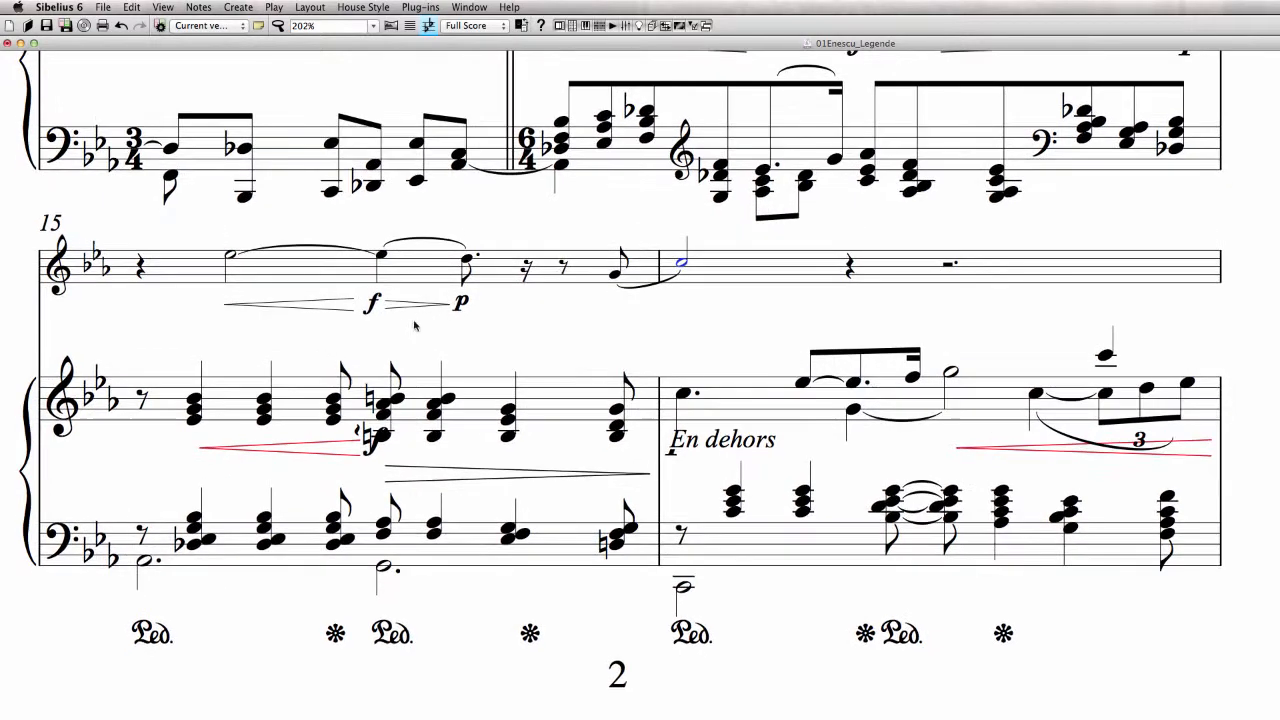
Extend the start of the violin's bar 15 slur back to the tied half note so it arches over the tie
left_click(387, 249)
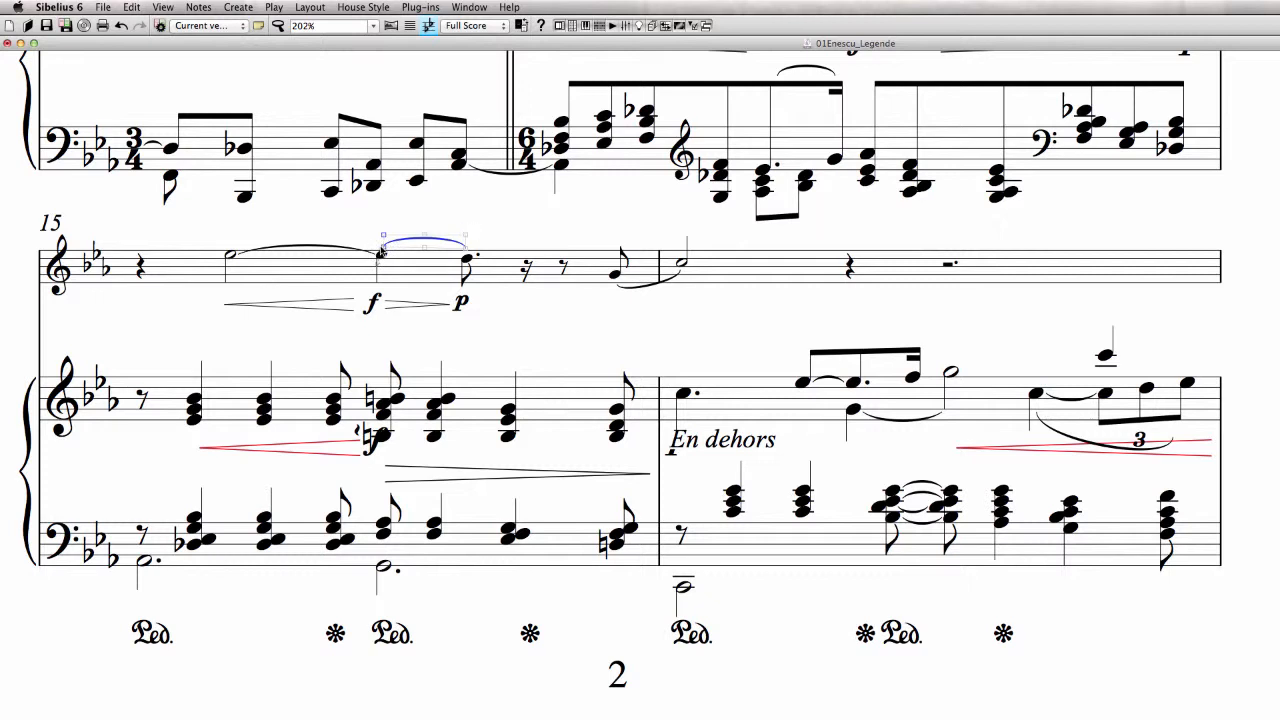
key("shift+space")
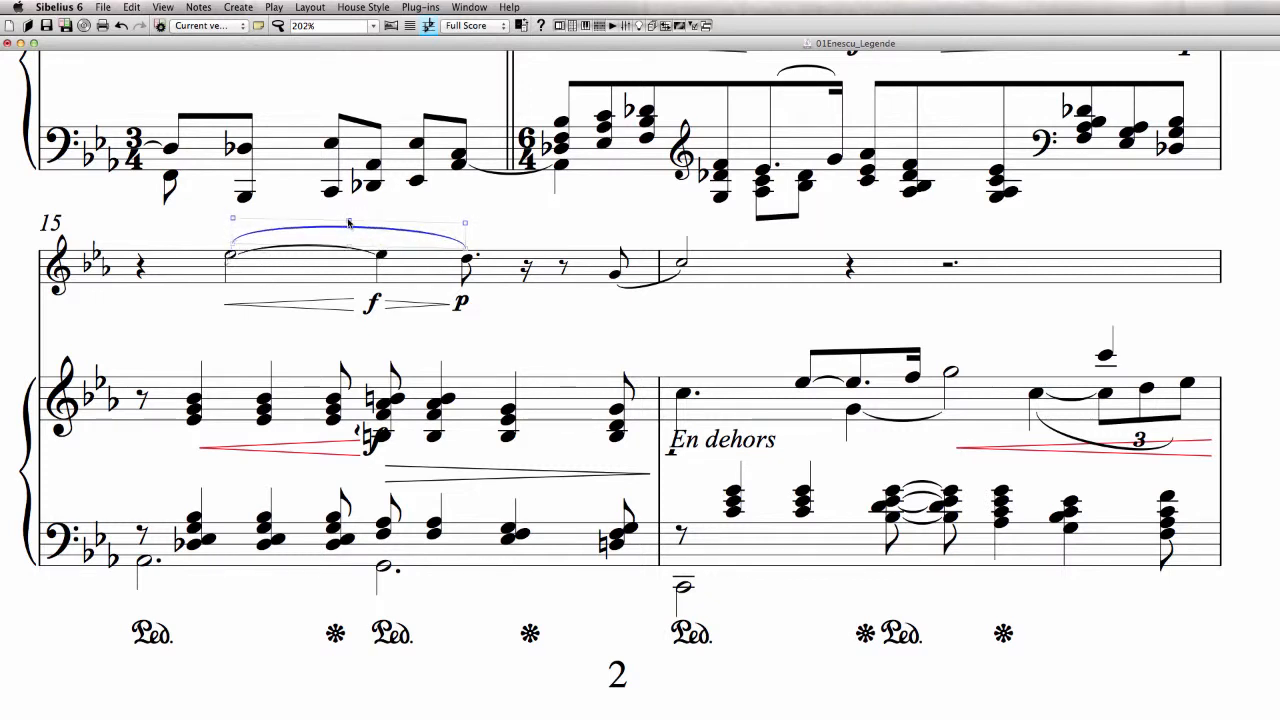
left_click(509, 228)
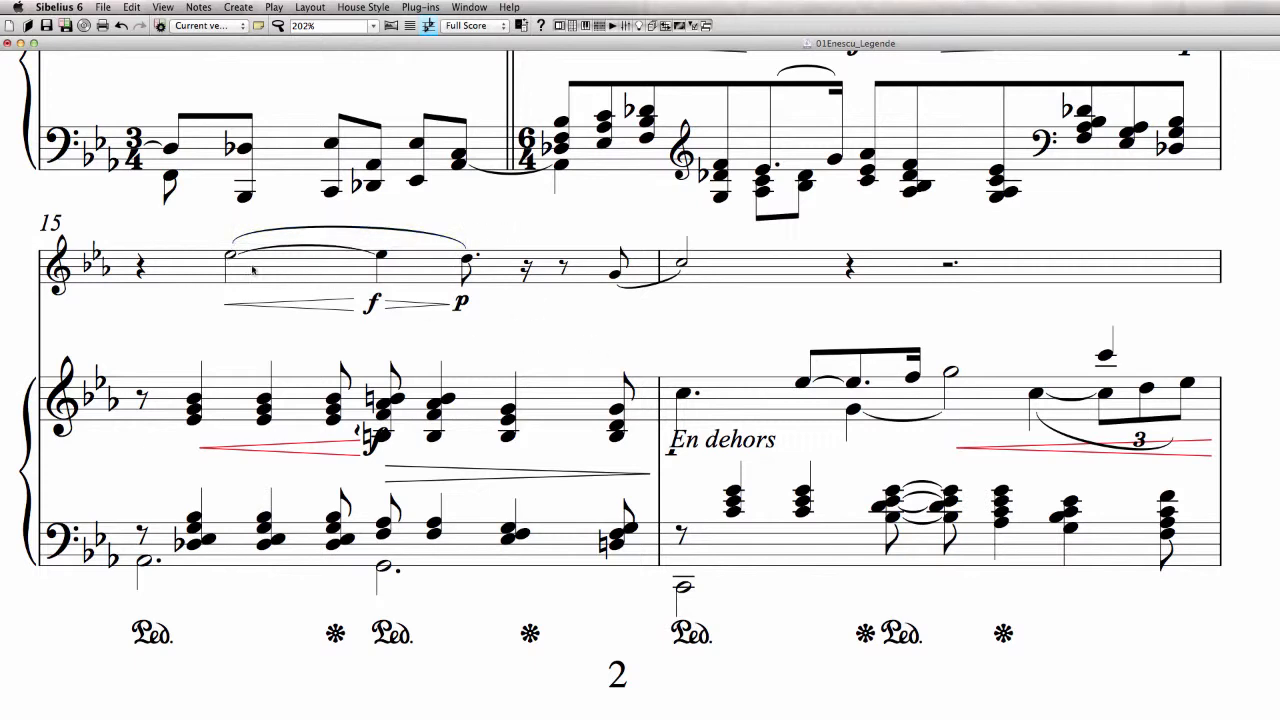
Move the upper piano staff of bars 15 and 16 up toward the violin and the lower piano staff down
left_click_drag(541, 360, 553, 303)
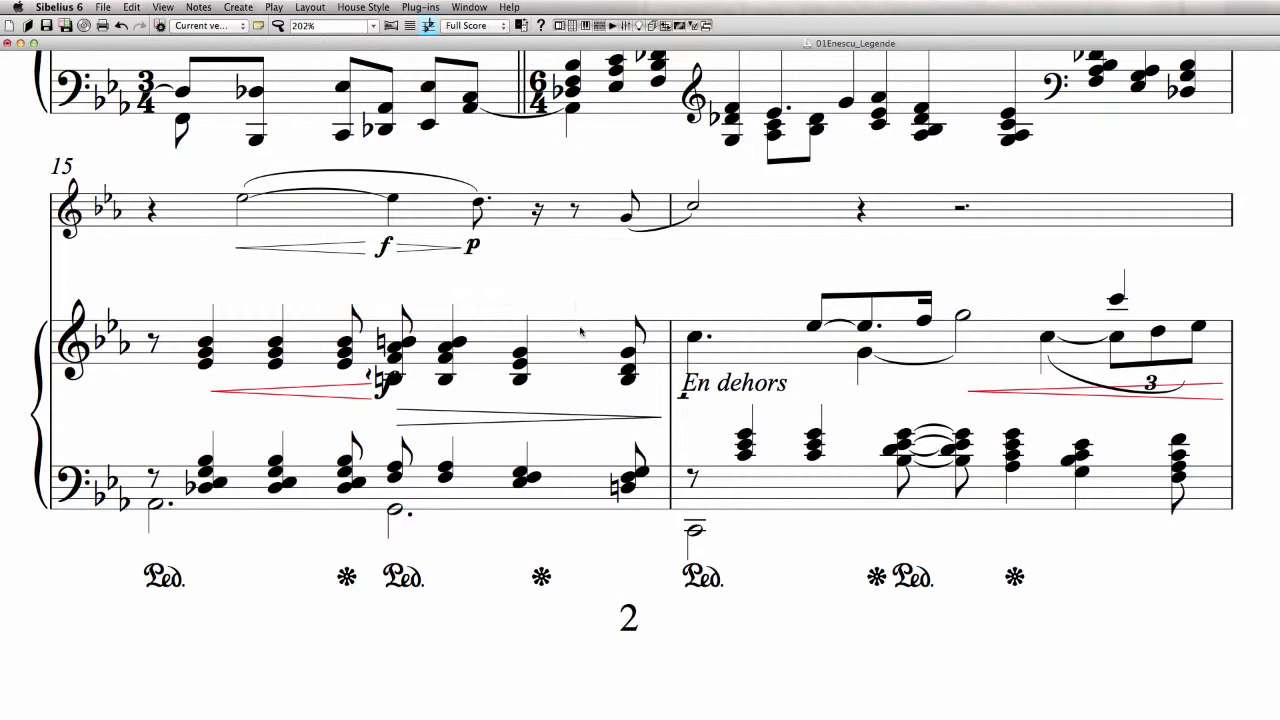
left_click_drag(573, 345, 574, 317)
left_click(786, 492)
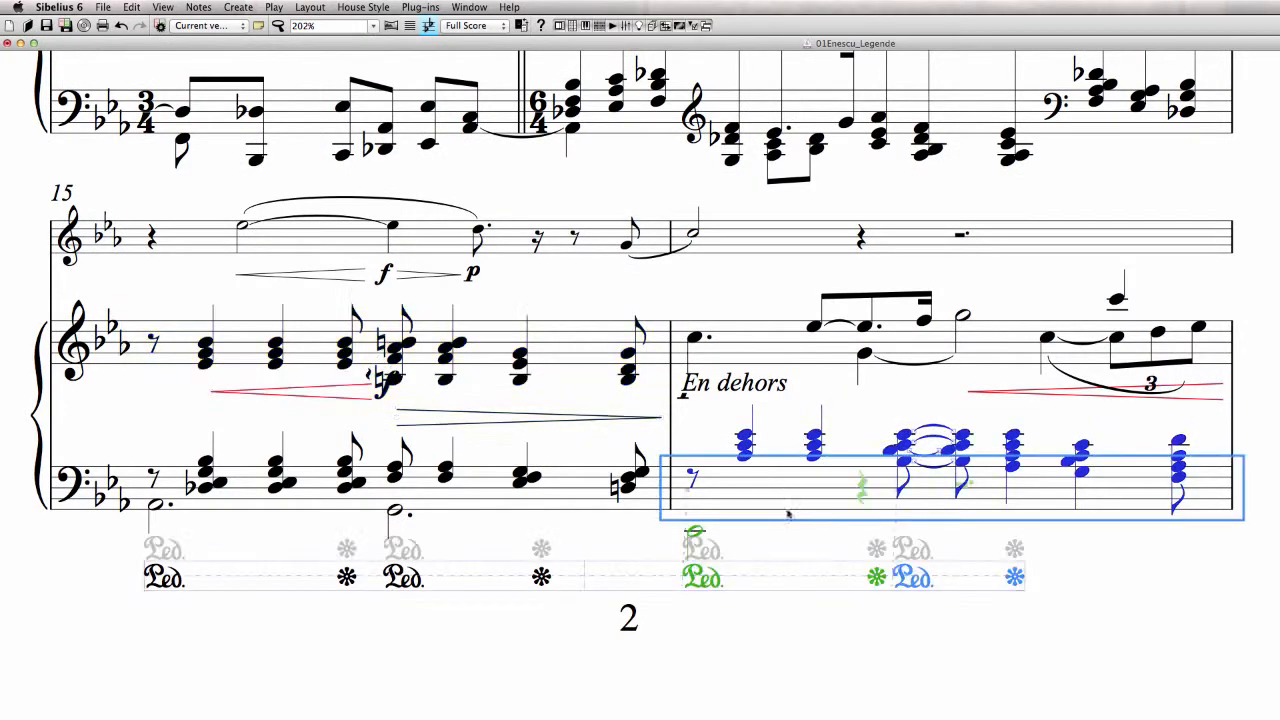
left_click_drag(786, 492, 795, 548)
Move the En dehors text above the upper piano staff at the start of bar 16
left_click_drag(735, 326, 740, 248)
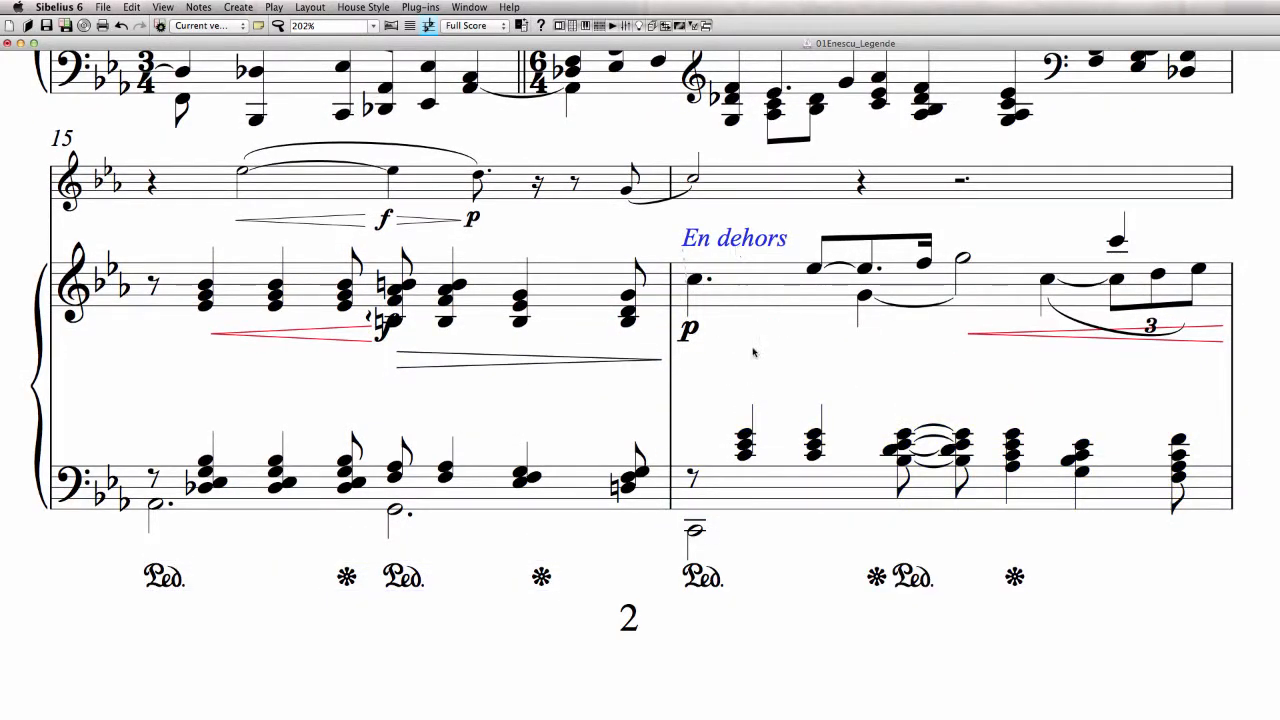
left_click_drag(755, 354, 766, 377)
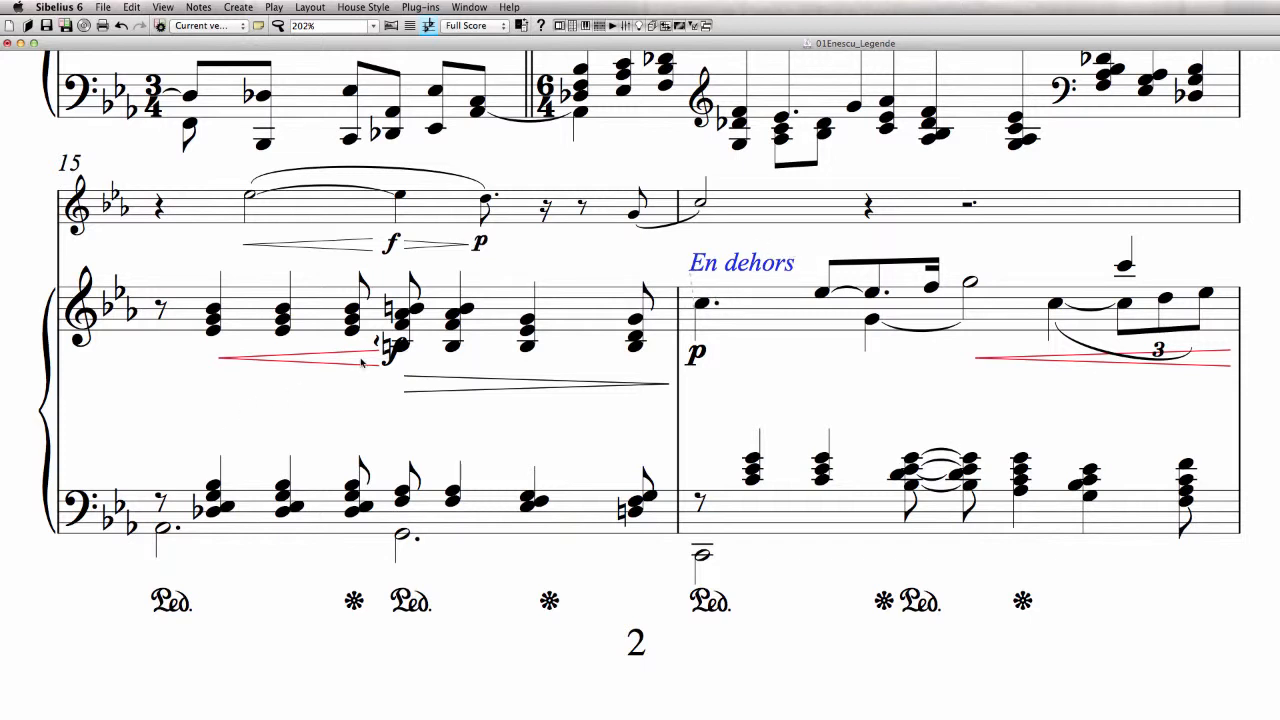
Filter the upper piano staff's dynamics in bars 15 and 16, align them in a row and move them down between the piano staves
double_click(582, 327)
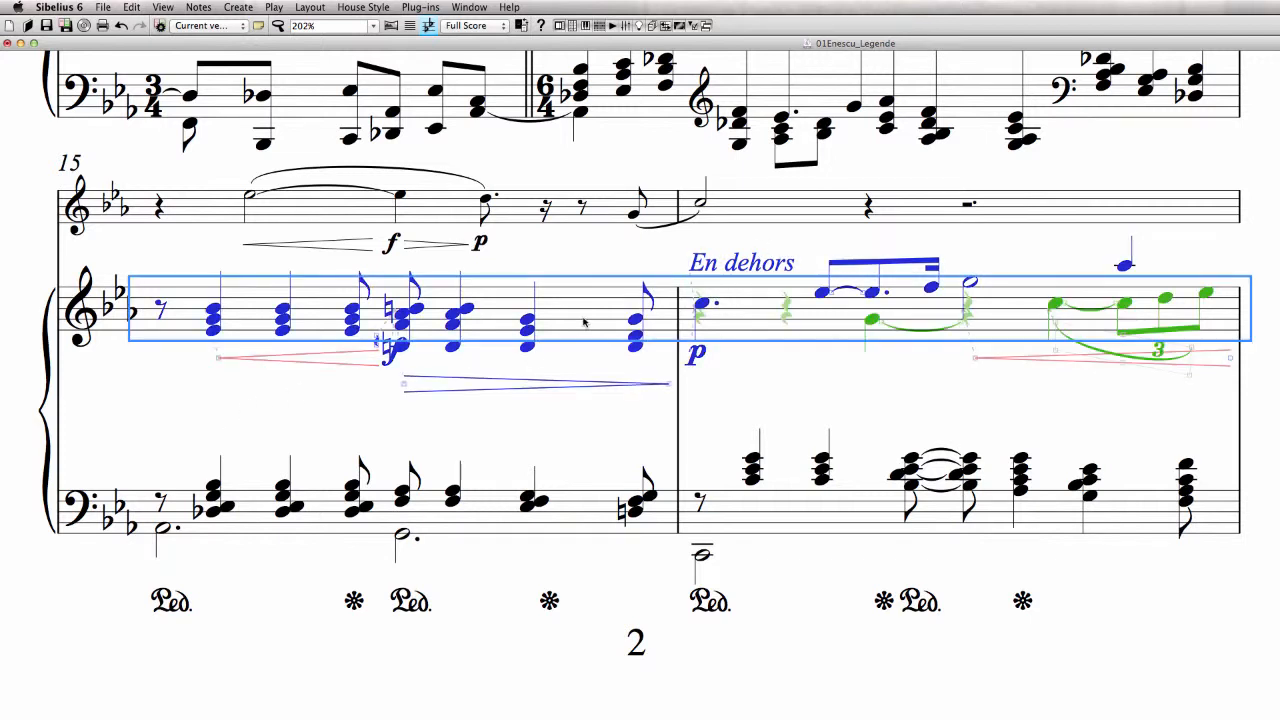
left_click(133, 7)
mouse_move(172, 330)
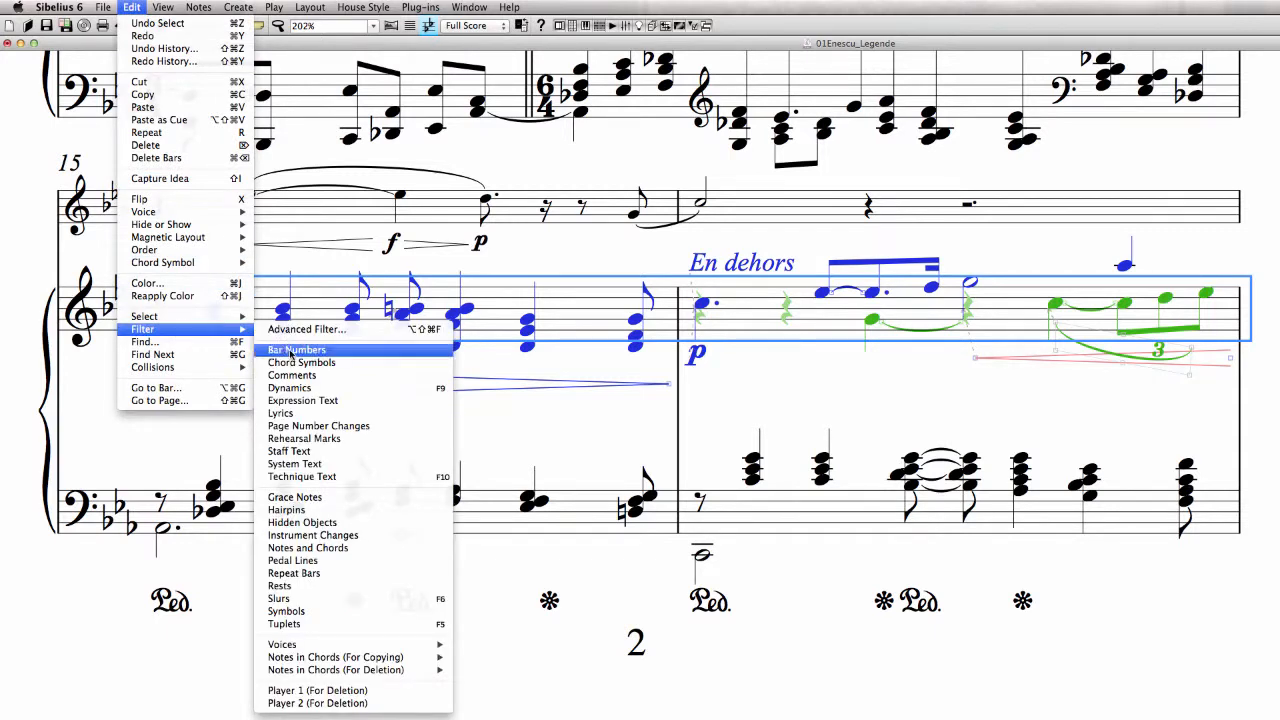
left_click(318, 388)
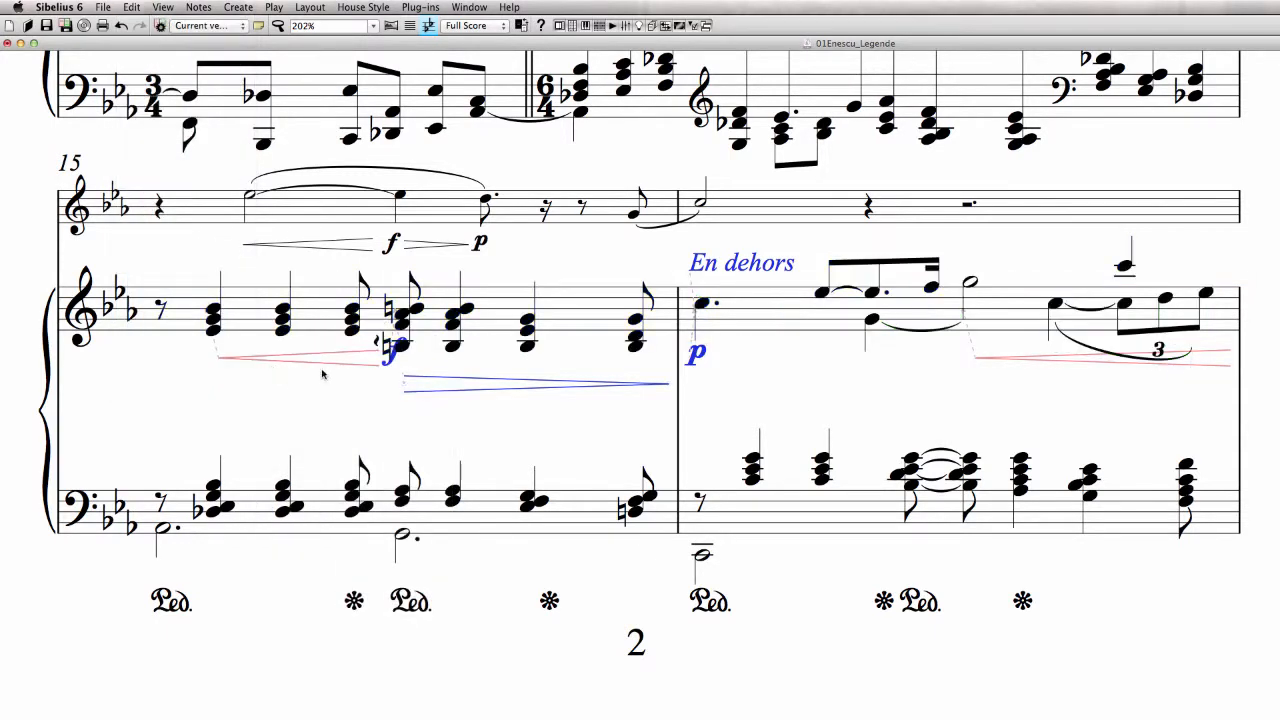
left_click(322, 7)
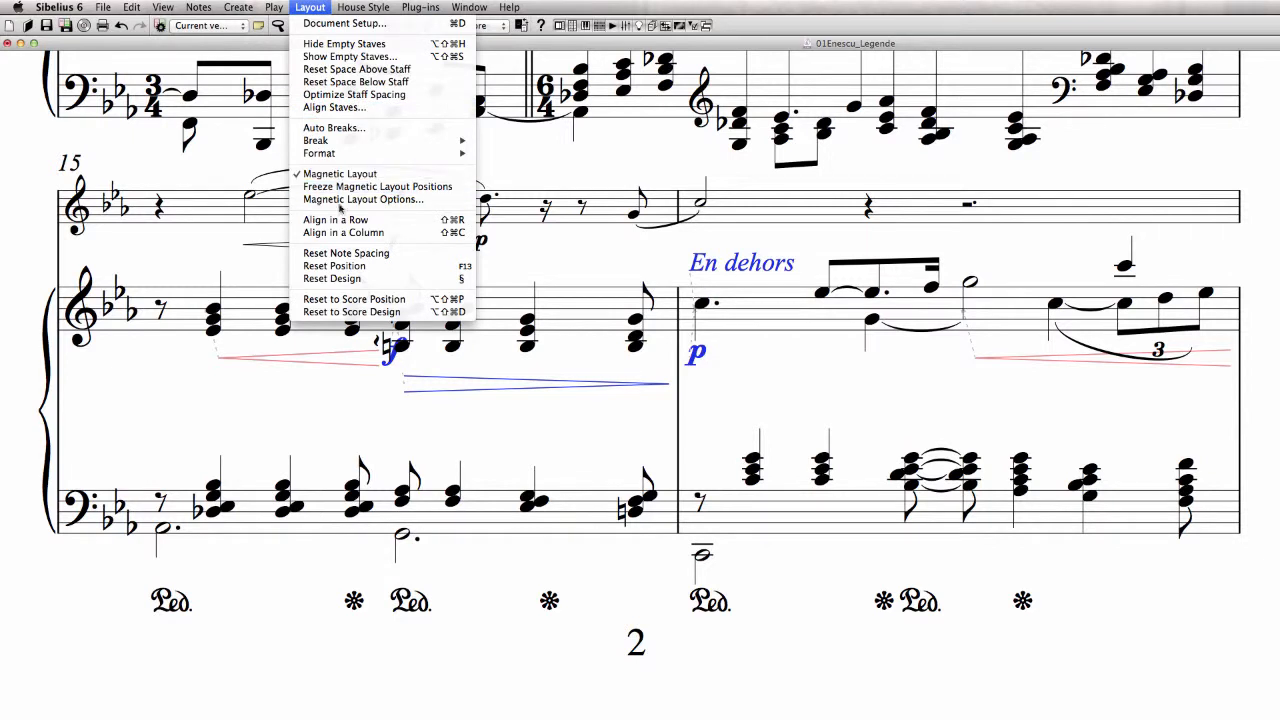
left_click(339, 212)
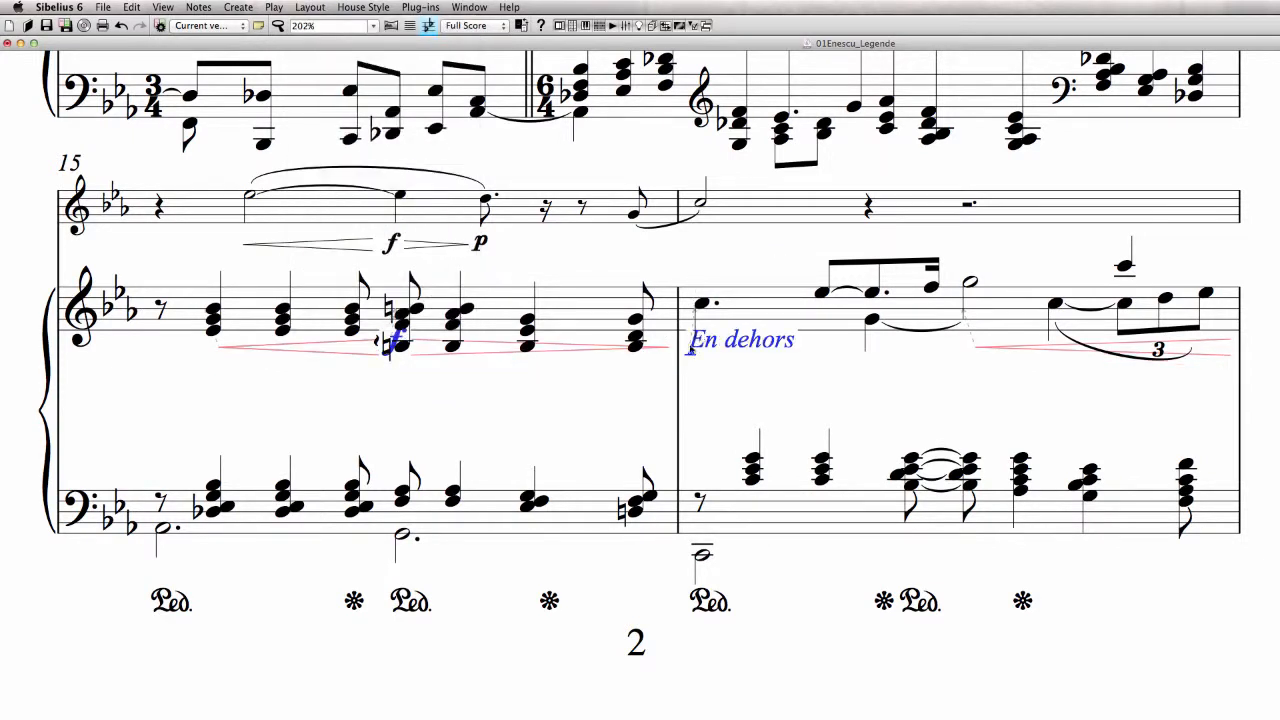
left_click_drag(489, 357, 484, 392)
key("Escape")
Place En dehors back above the upper piano staff in bar 16, and lower the piano's f and p slightly into line with the hairpins
left_click_drag(755, 386, 751, 283)
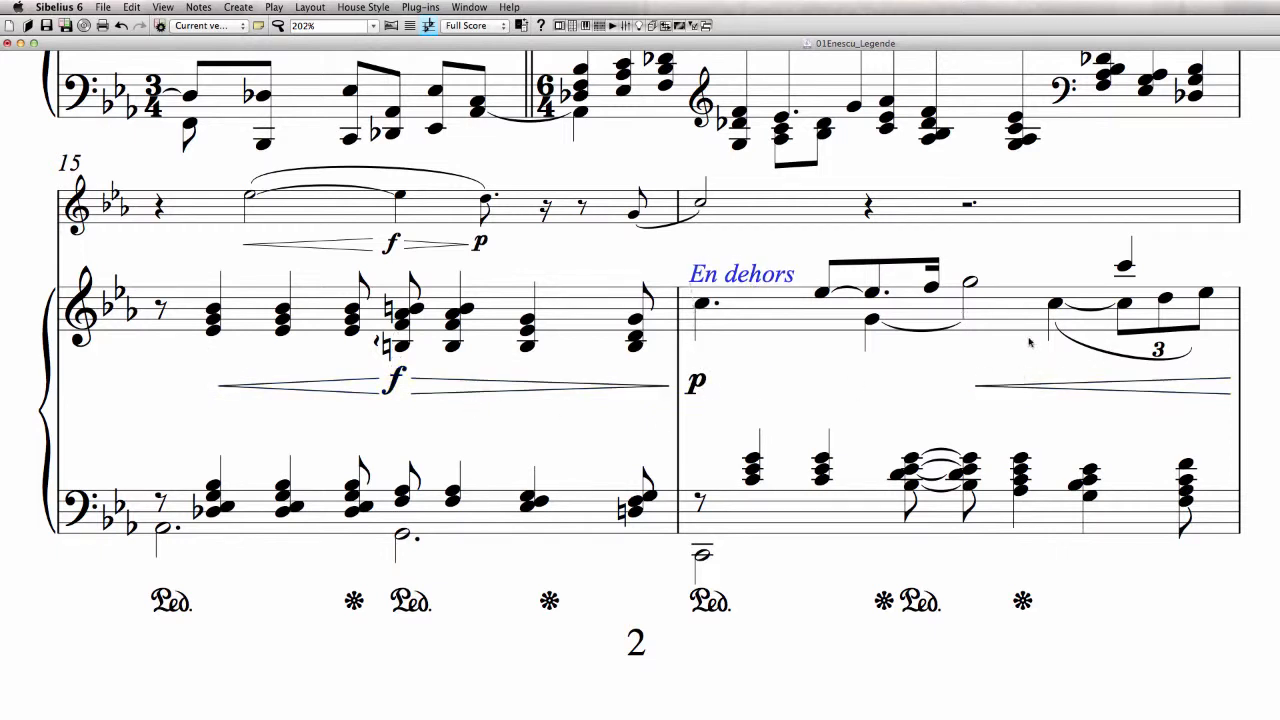
left_click(395, 382)
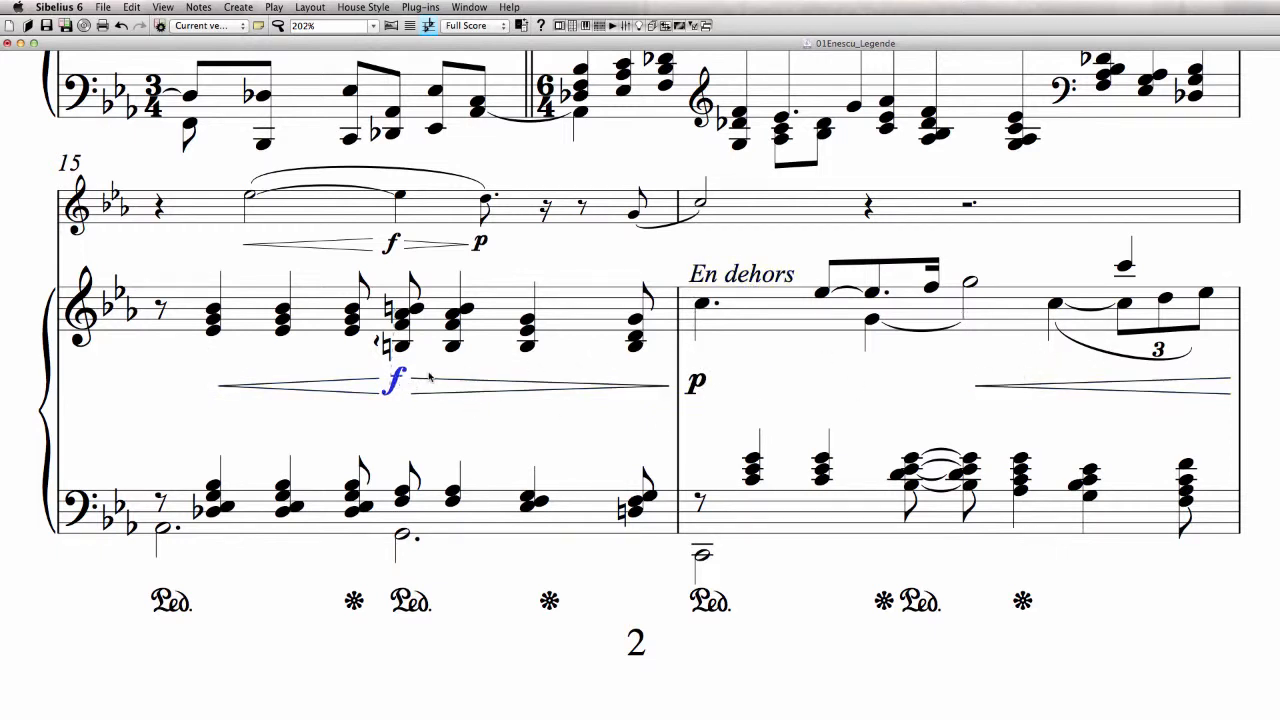
left_click(697, 389)
left_click_drag(697, 389, 699, 394)
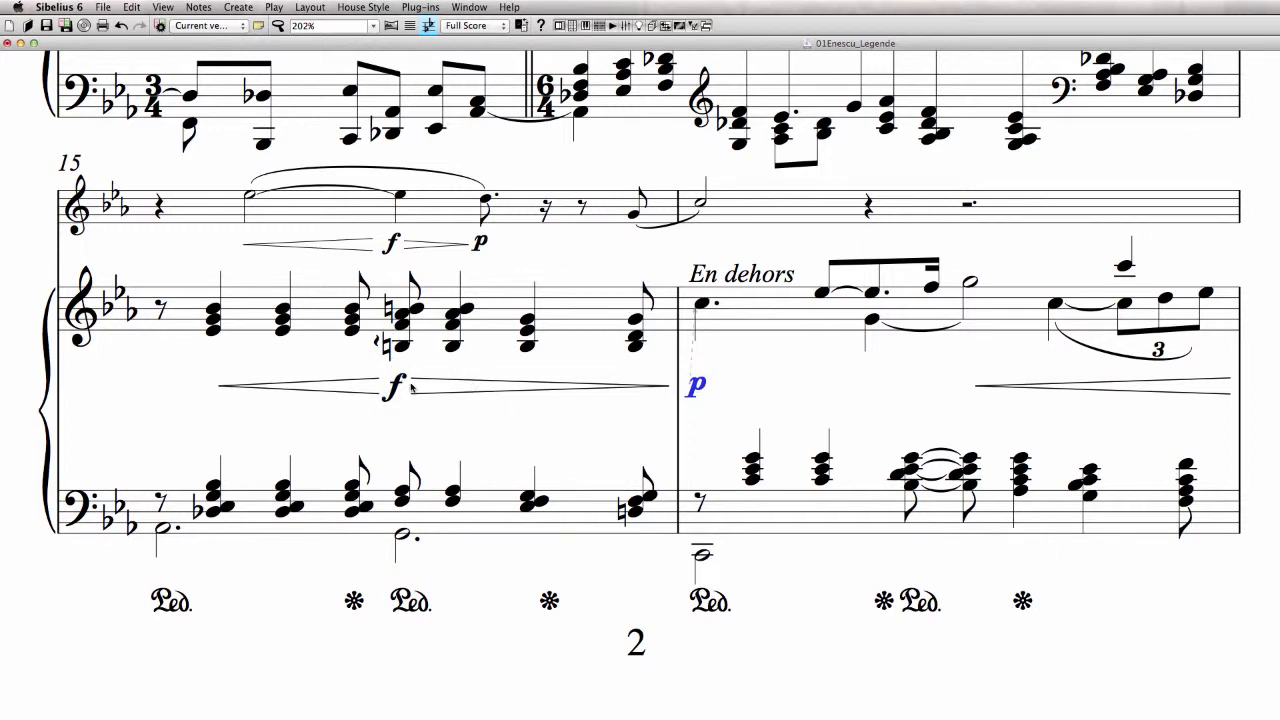
Nudge the piano's p in bar 16 and adjust both ends of bar 15's crescendo hairpin between the piano staves
key("Left")
left_click(396, 389)
left_click_drag(381, 390, 369, 391)
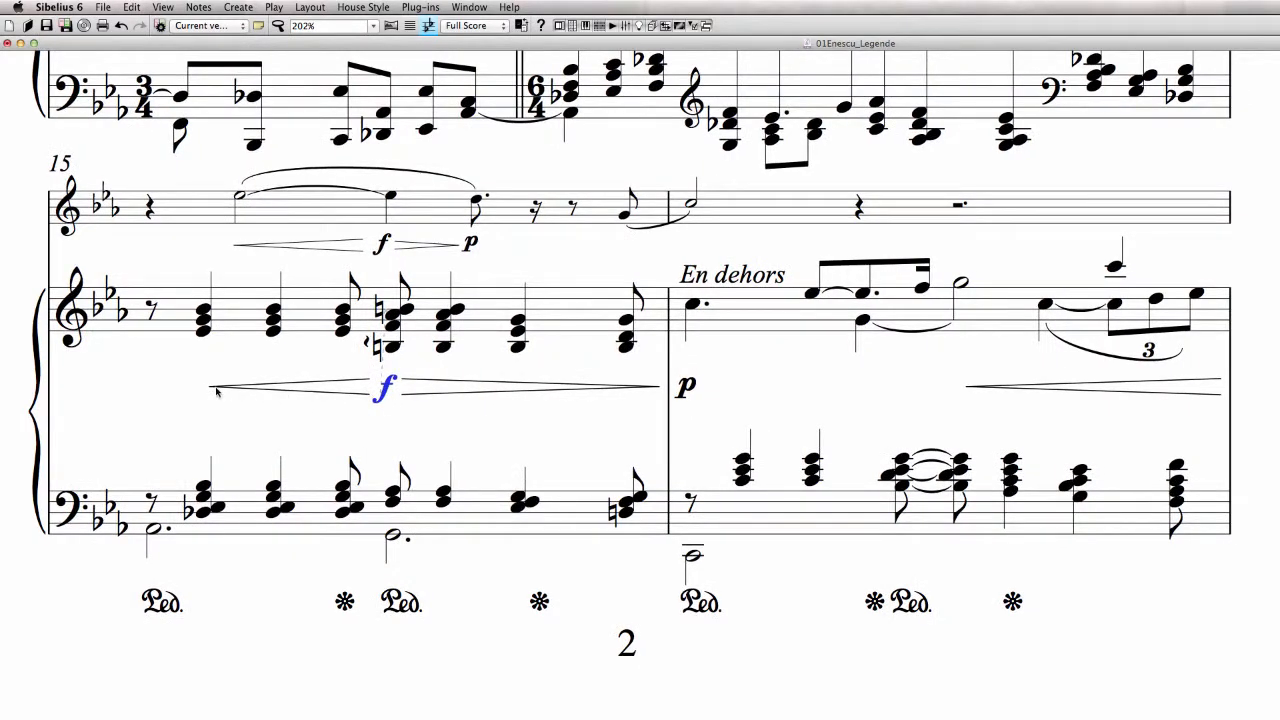
left_click_drag(212, 388, 199, 387)
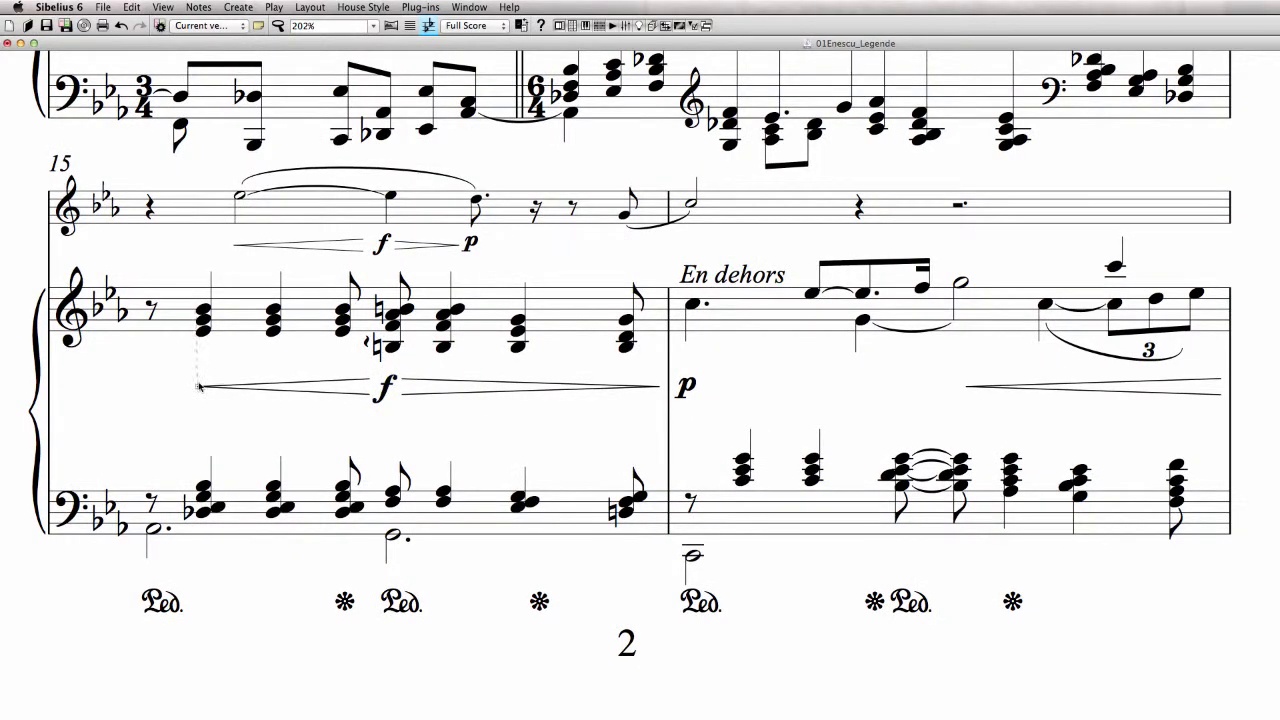
left_click(334, 395)
left_click_drag(361, 390, 367, 387)
left_click_drag(194, 386, 204, 387)
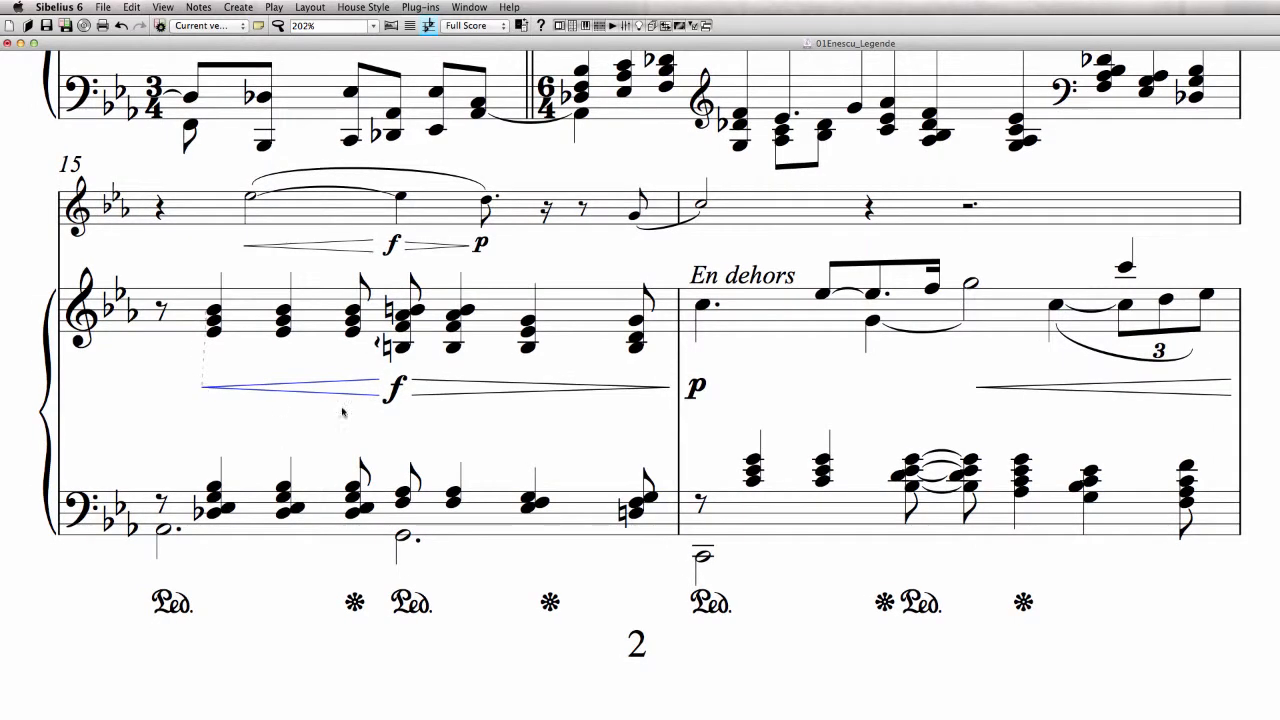
Fit bar 15's piano hairpins around the f, shifting the diminuendo's start right and shortening its end, with the f back in line
left_click_drag(395, 393, 395, 421)
left_click(380, 394)
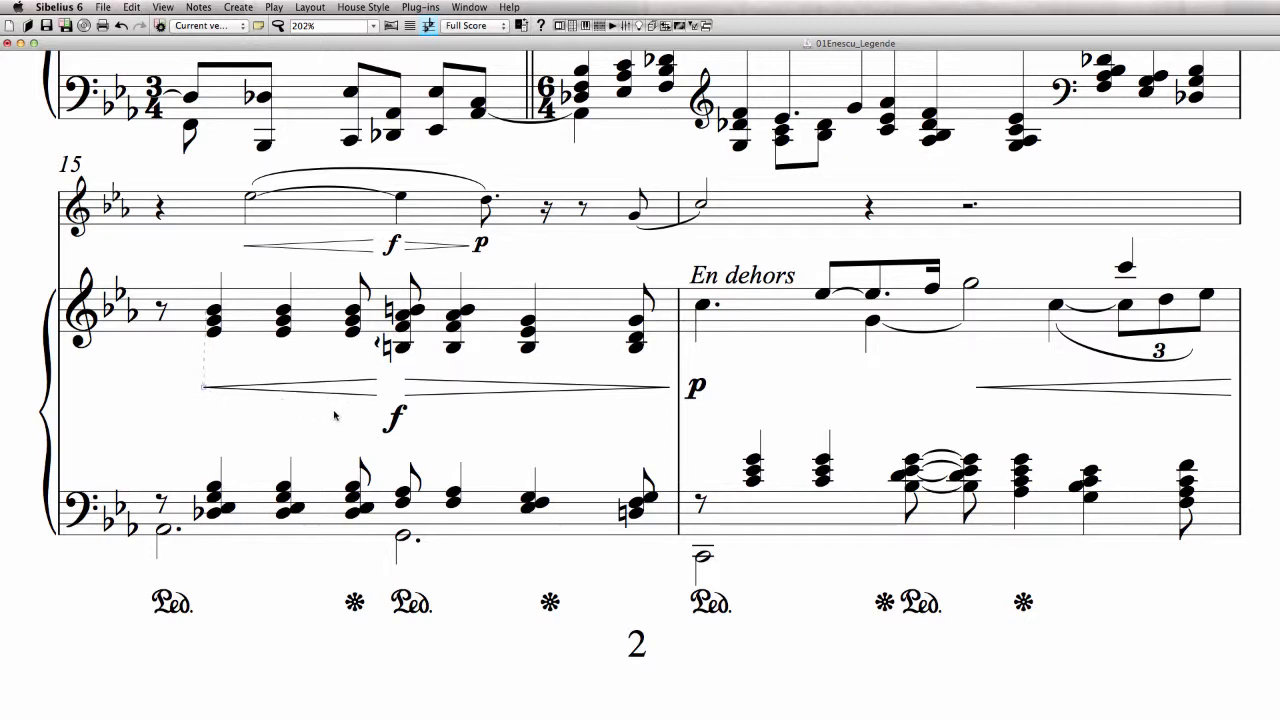
left_click(407, 388)
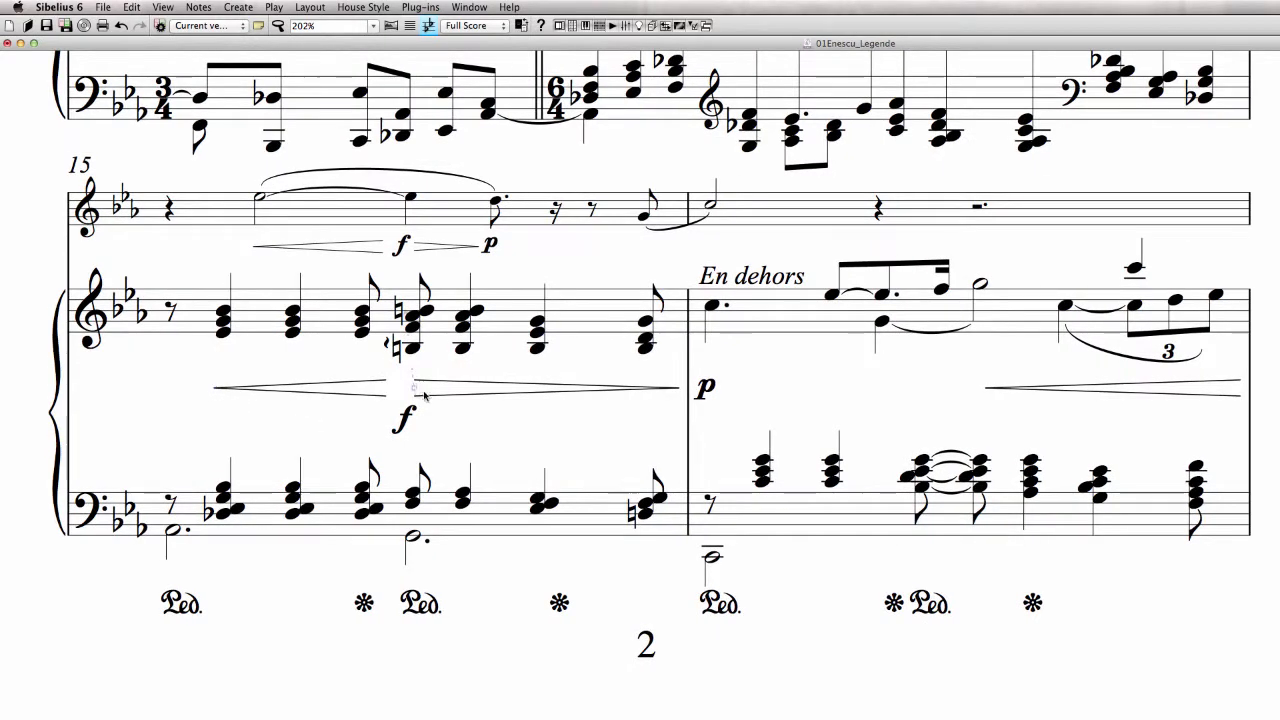
key("Right")
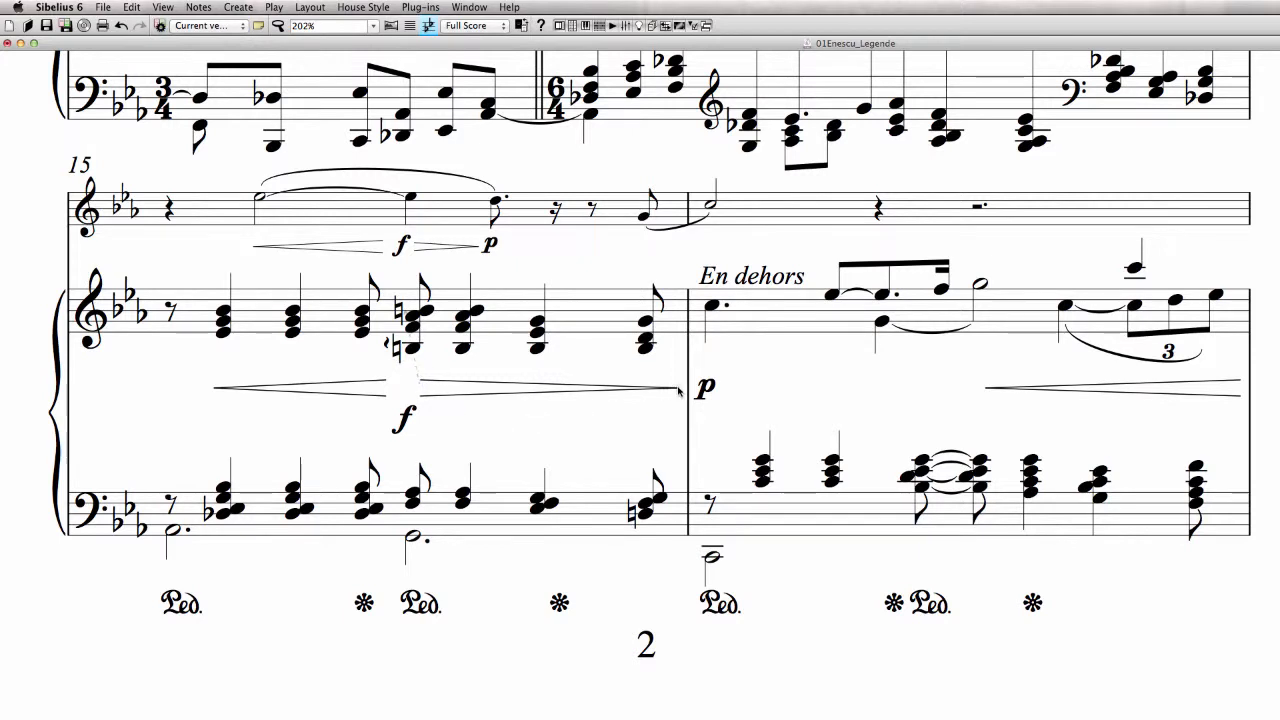
left_click_drag(679, 388, 645, 388)
left_click_drag(405, 423, 407, 392)
left_click(434, 422)
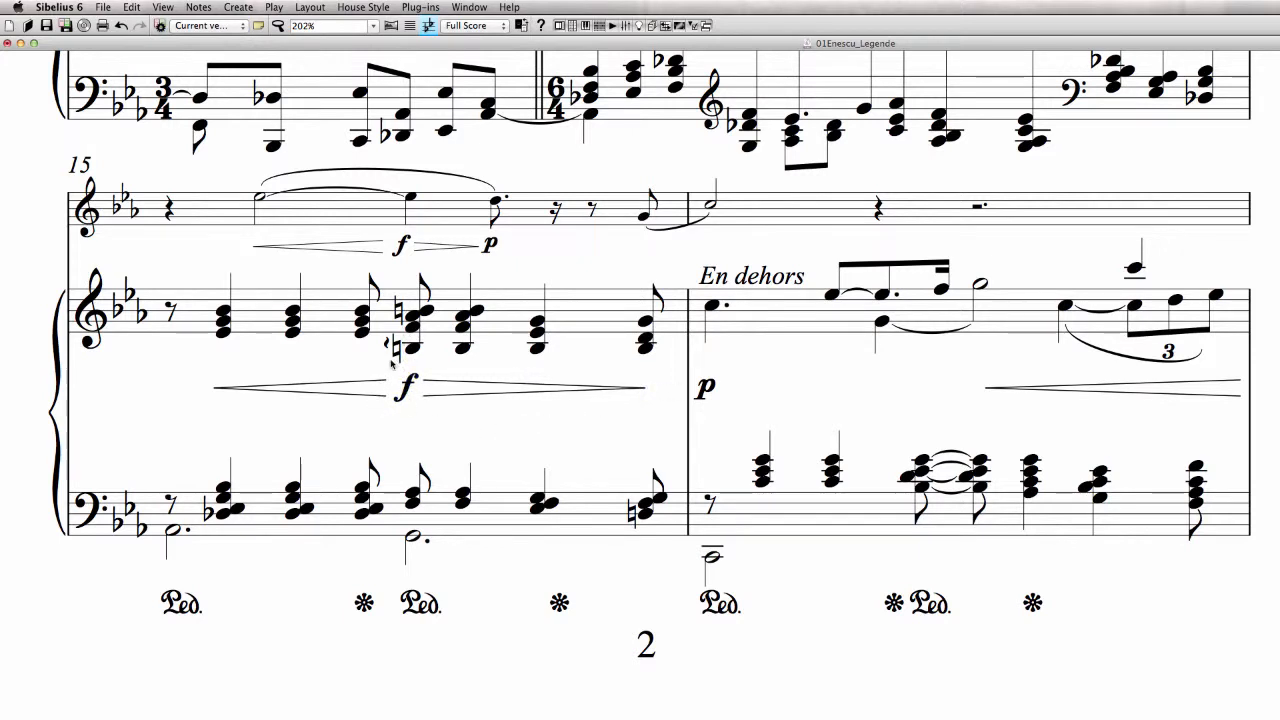
Turn off Magnetic Layout for the upper piano staff's arpeggio line in bar 15 and stretch it to span the whole chord
left_click_drag(388, 345, 386, 318)
right_click(387, 321)
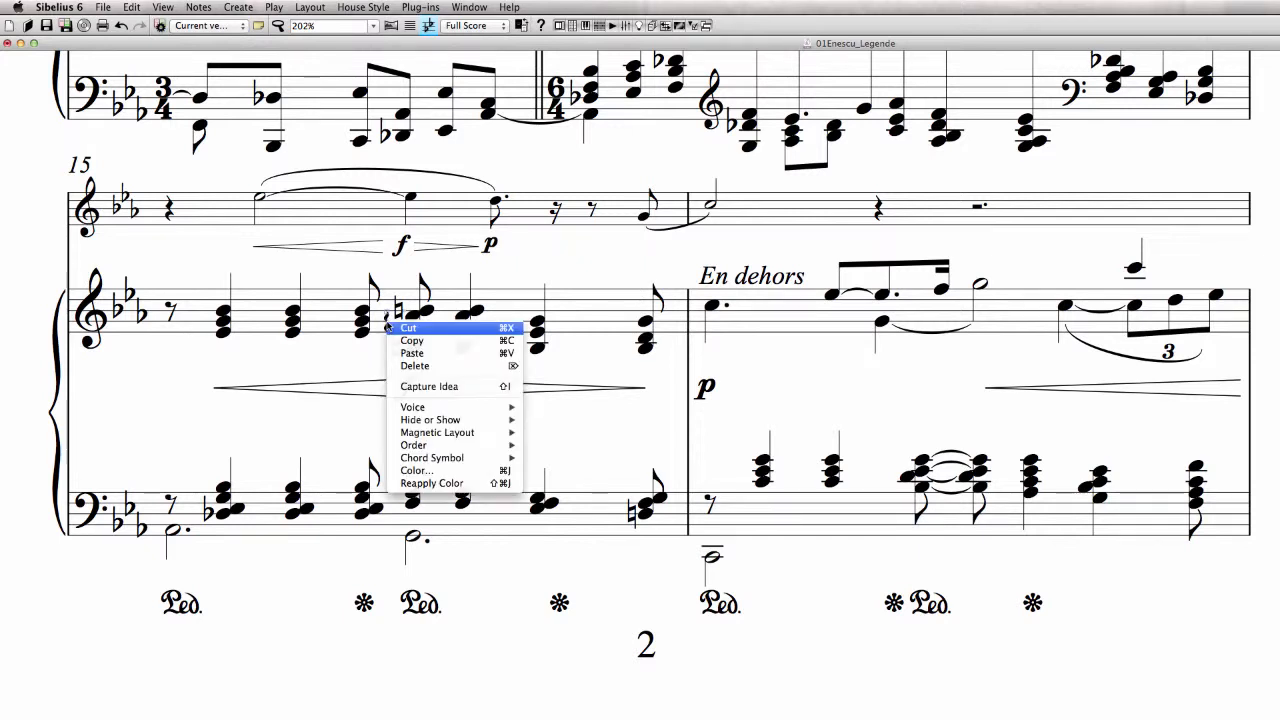
mouse_move(450, 432)
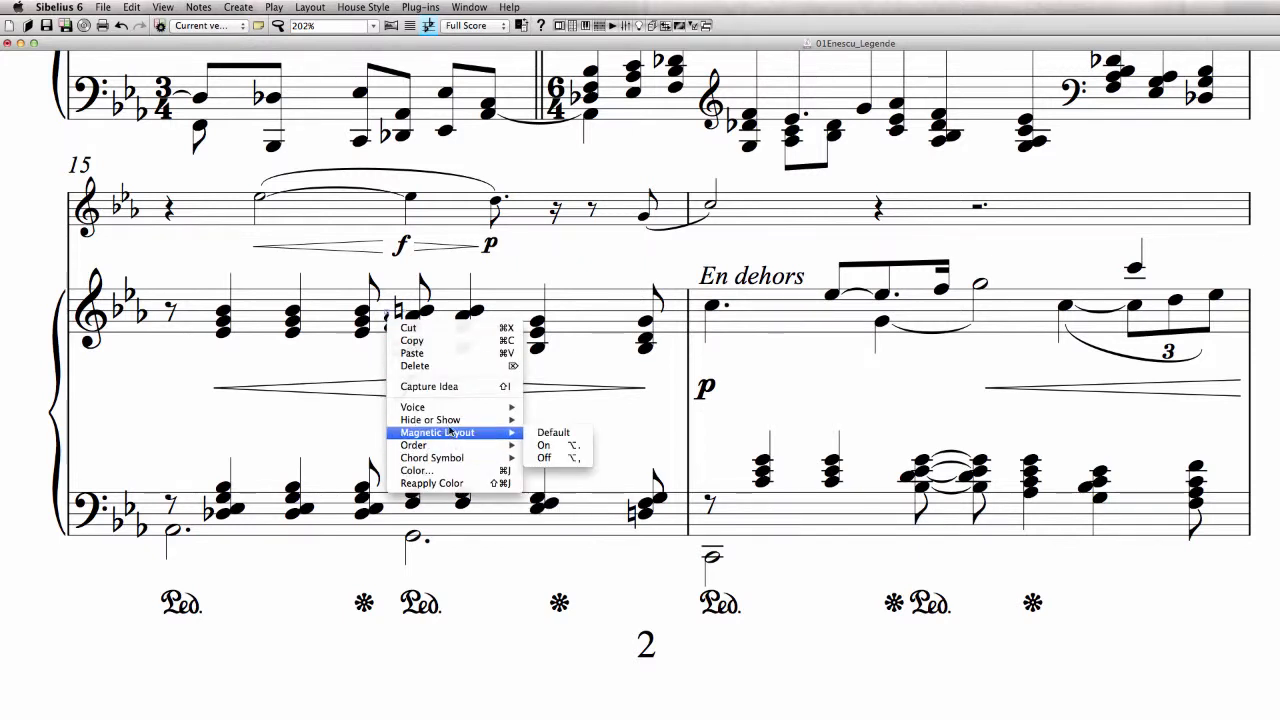
left_click(545, 457)
left_click_drag(392, 319, 390, 358)
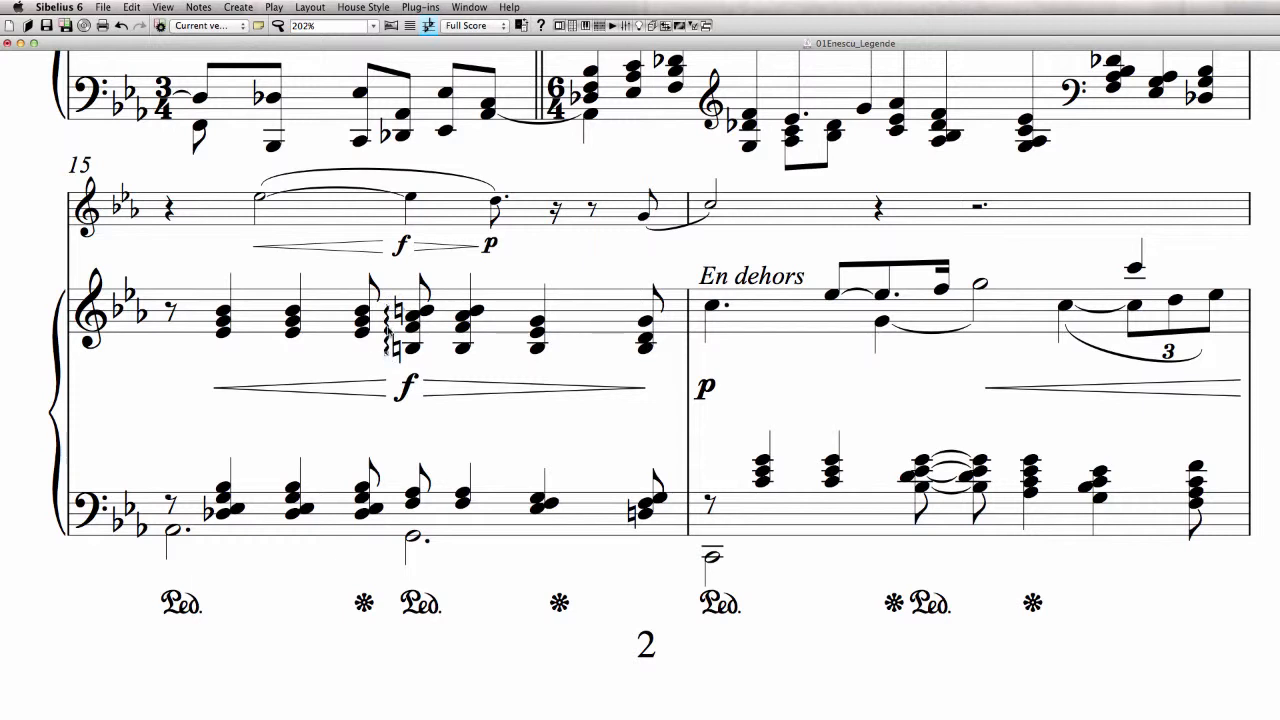
left_click(388, 338)
Flip the stem of the upper-voice half note in bar 16 of the upper piano staff
left_click(1004, 302)
left_click(982, 286)
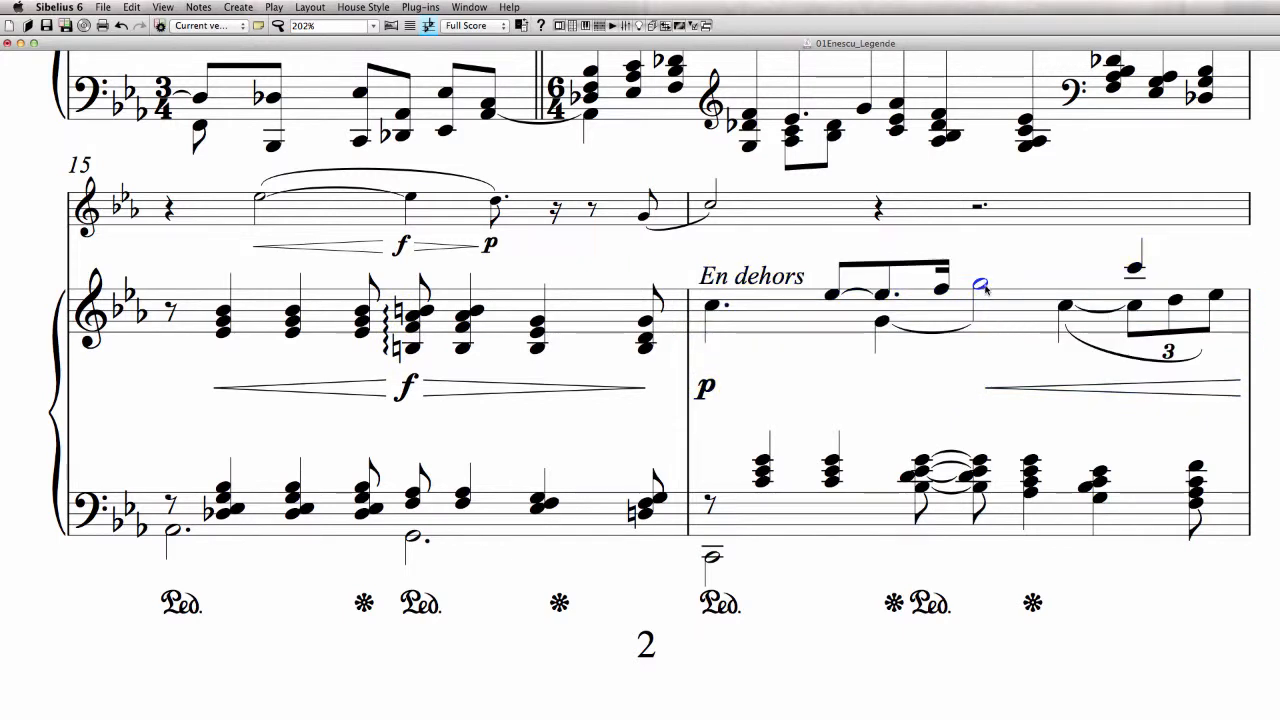
key("x")
Move bar 16's triplet number closer to its beam and reshape the slur beneath it, deepening the curve and adjusting its ends
left_click(1168, 350)
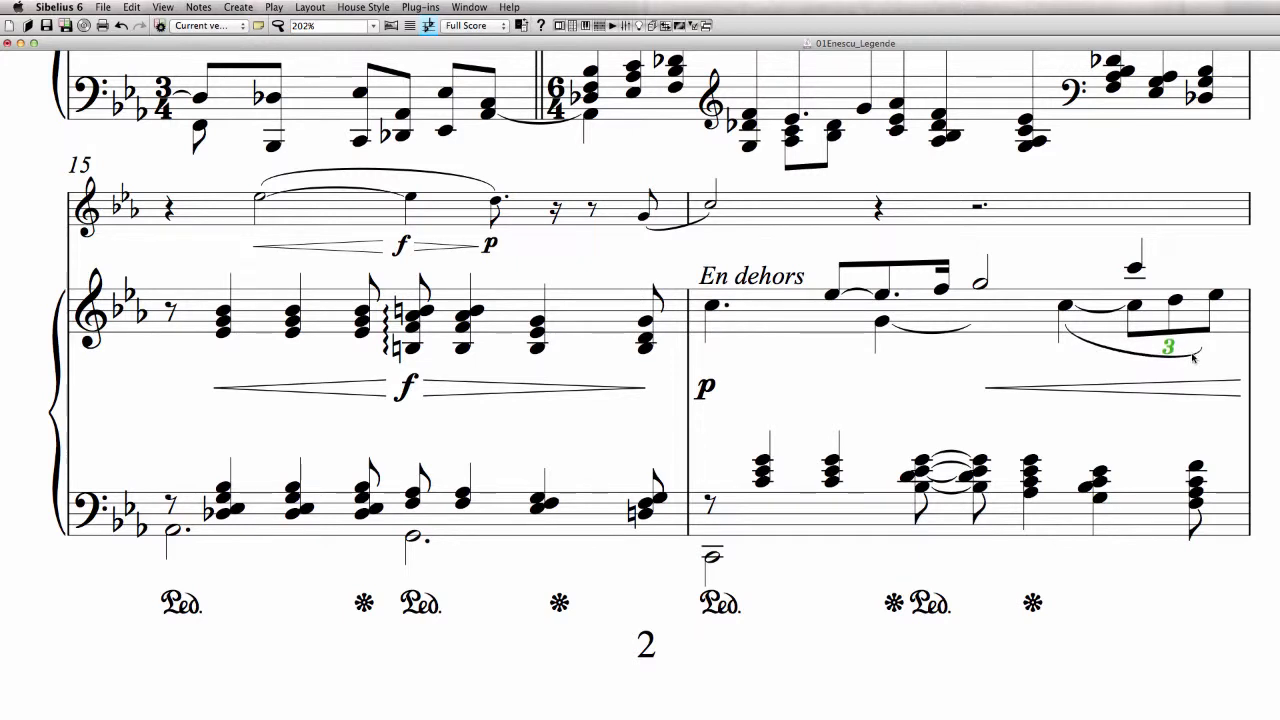
left_click(1200, 351)
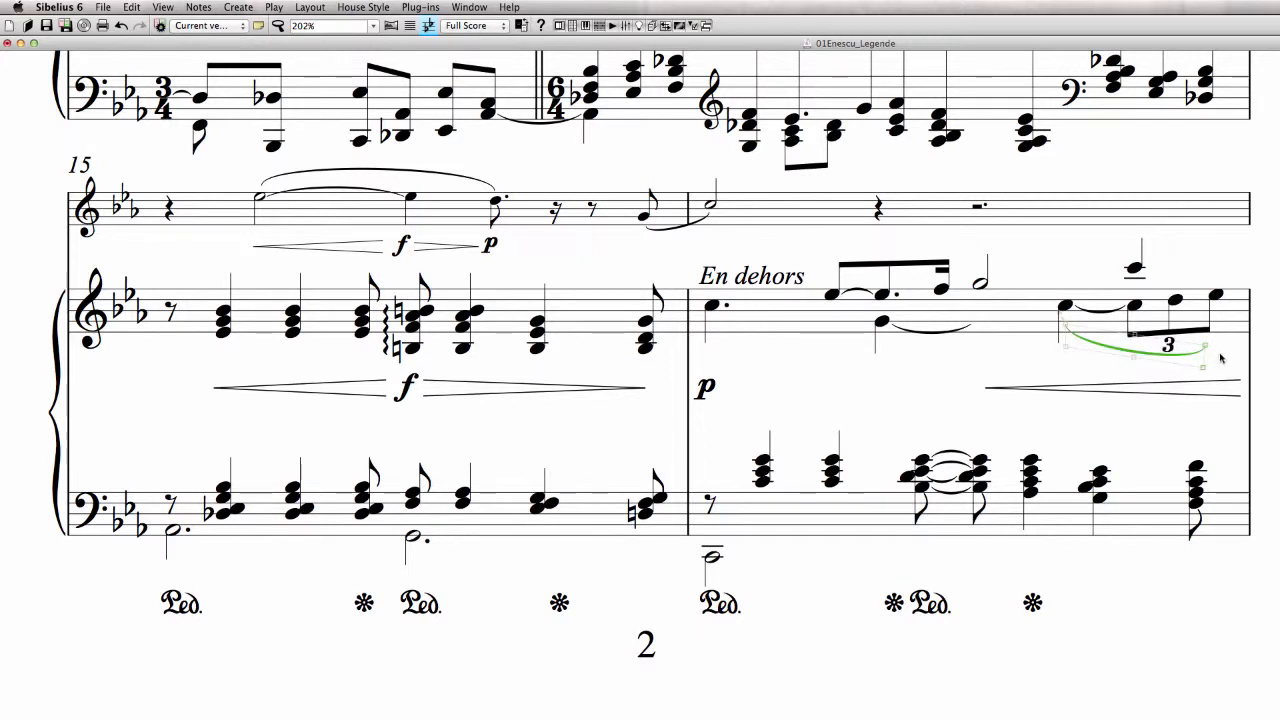
left_click(1171, 347)
left_click(1206, 347)
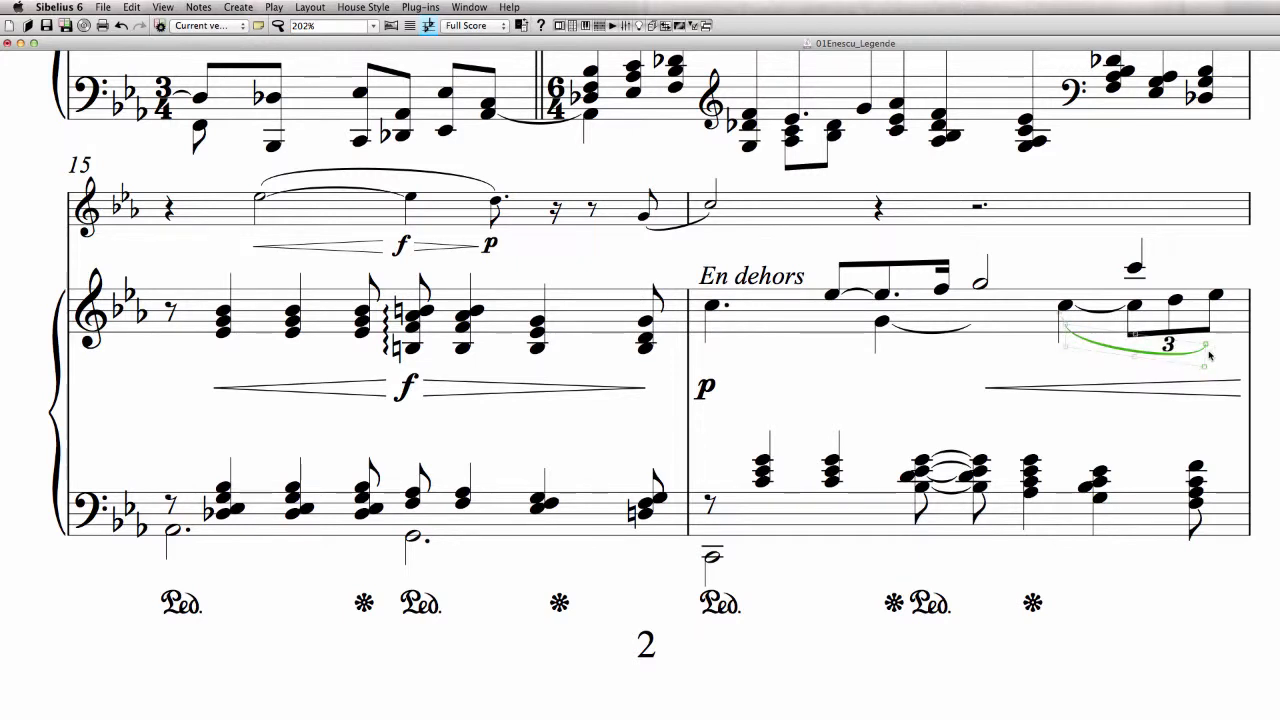
left_click_drag(1138, 359, 1139, 368)
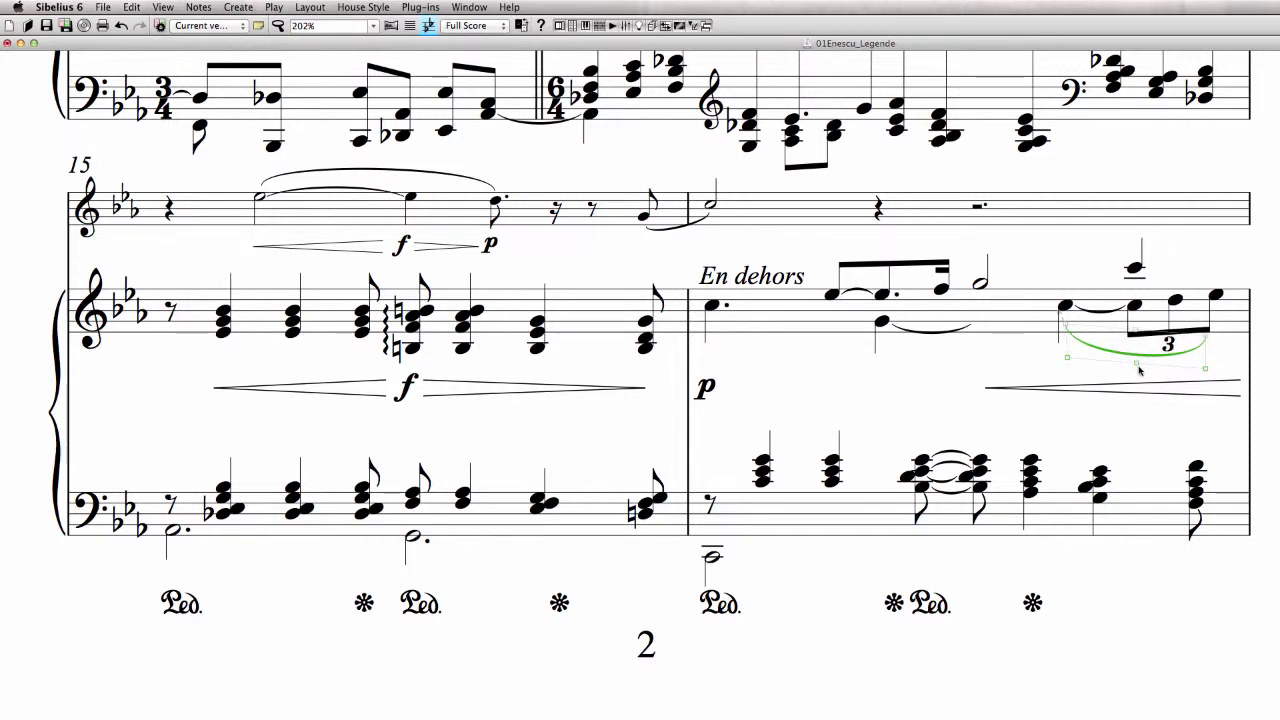
left_click(1116, 360)
left_click(1065, 325)
key("Left")
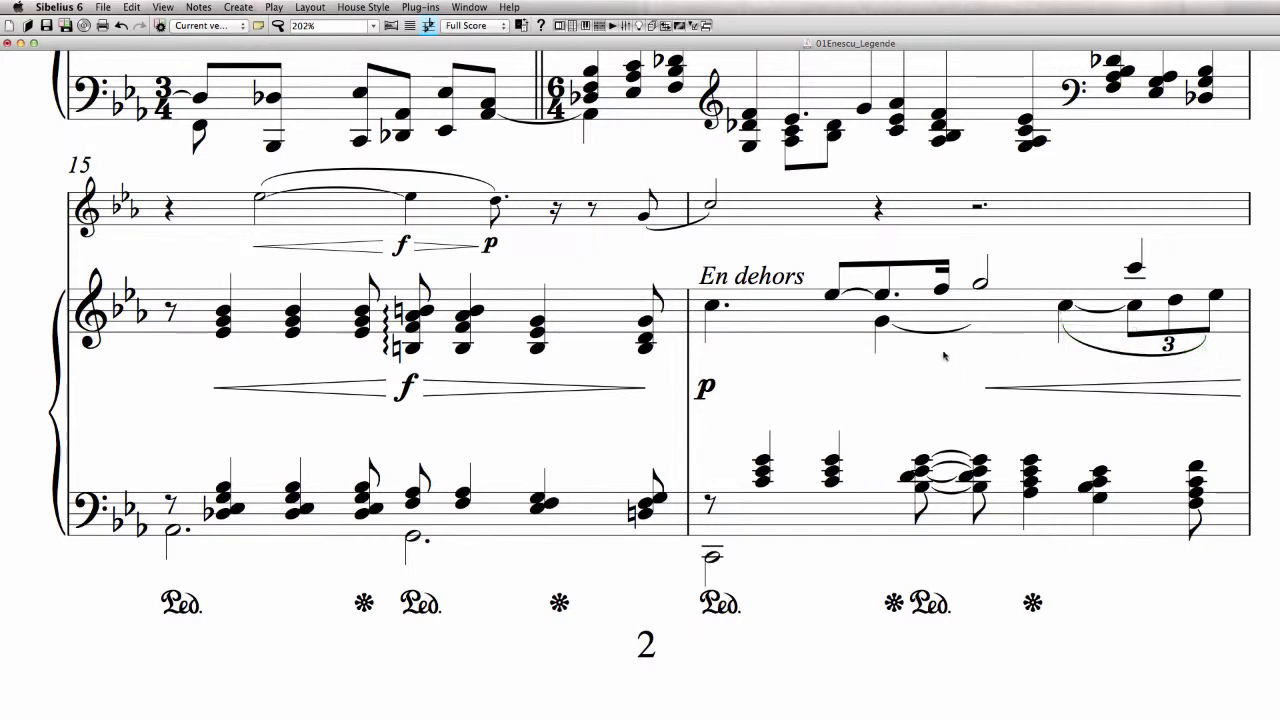
left_click(970, 328)
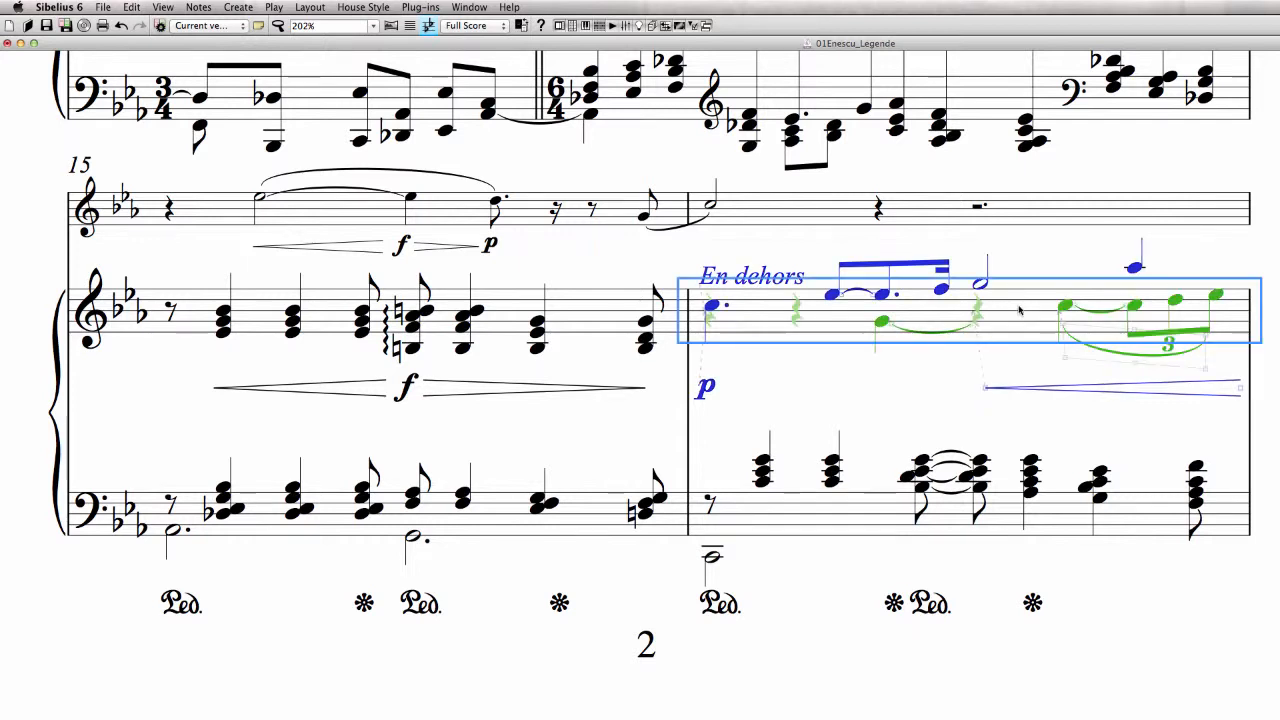
key("Escape")
left_click(957, 335)
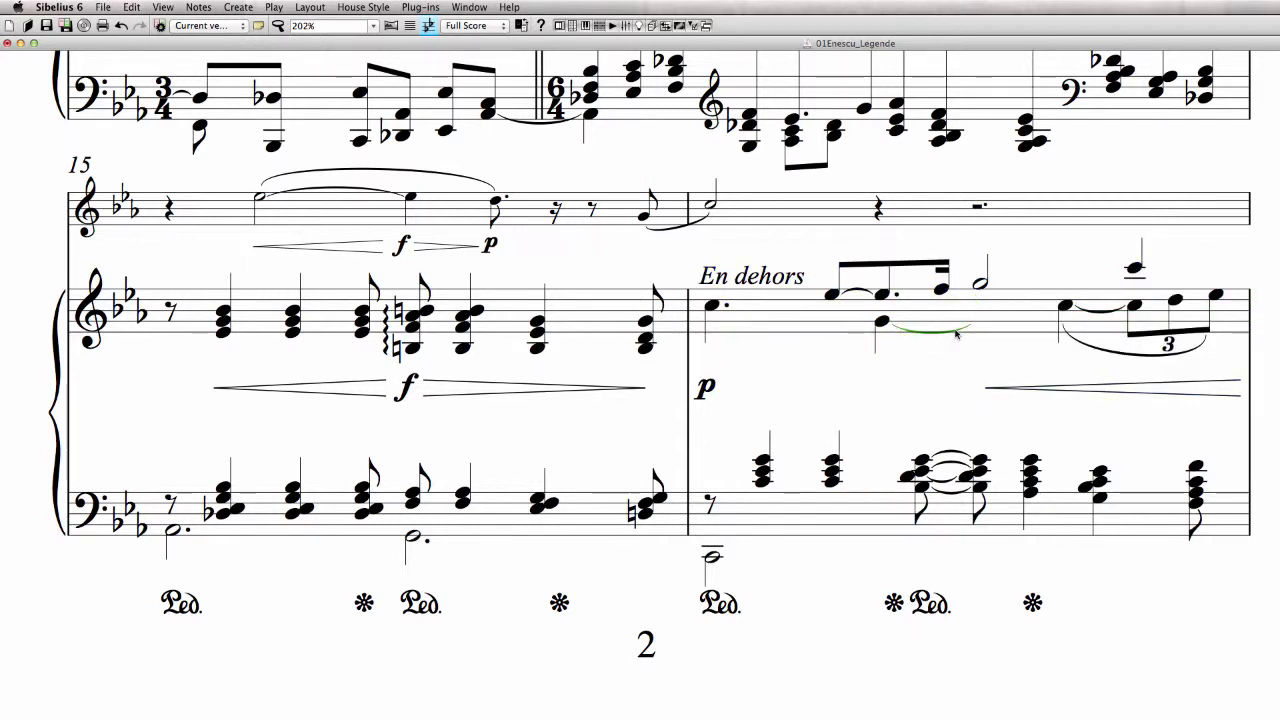
left_click(926, 338)
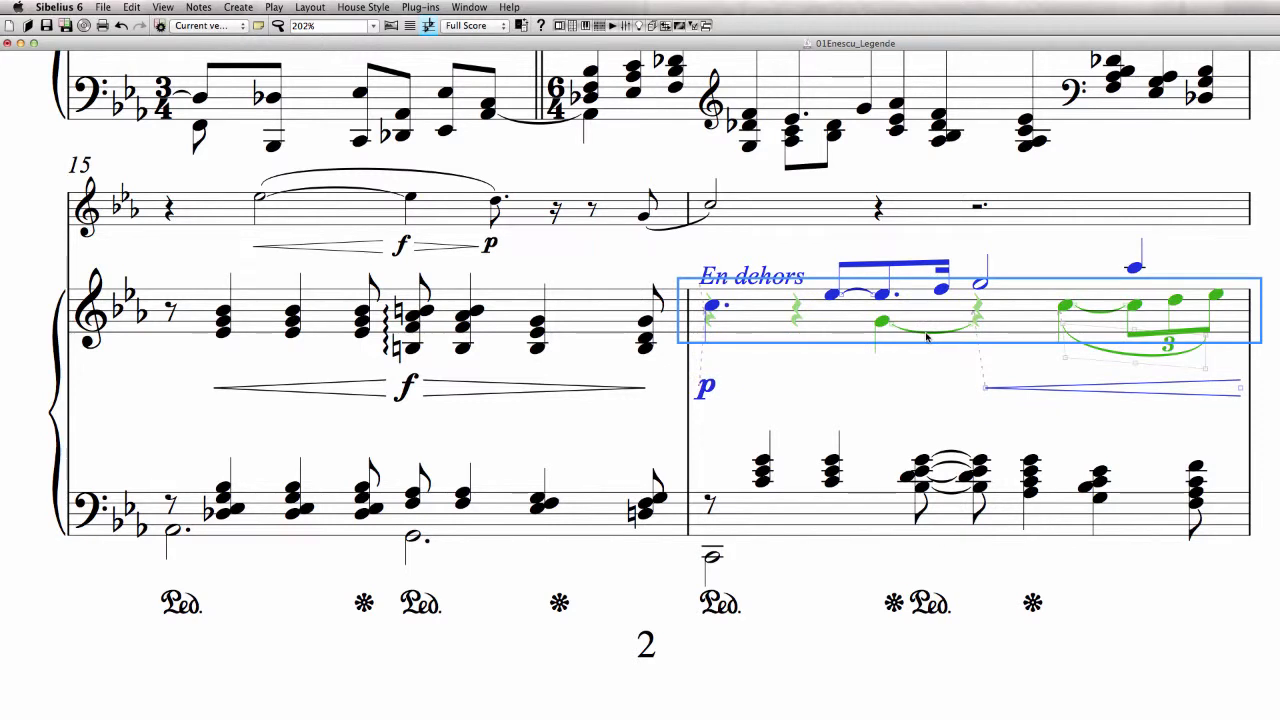
left_click(926, 334)
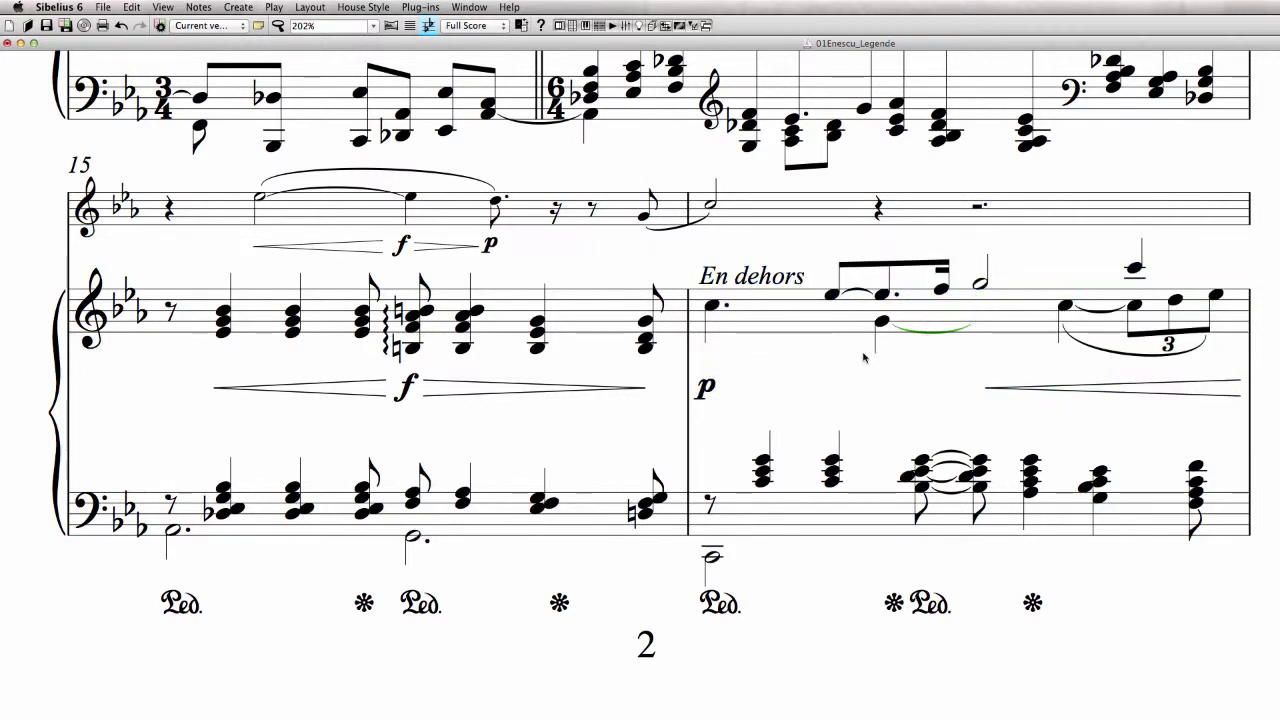
left_click(894, 377)
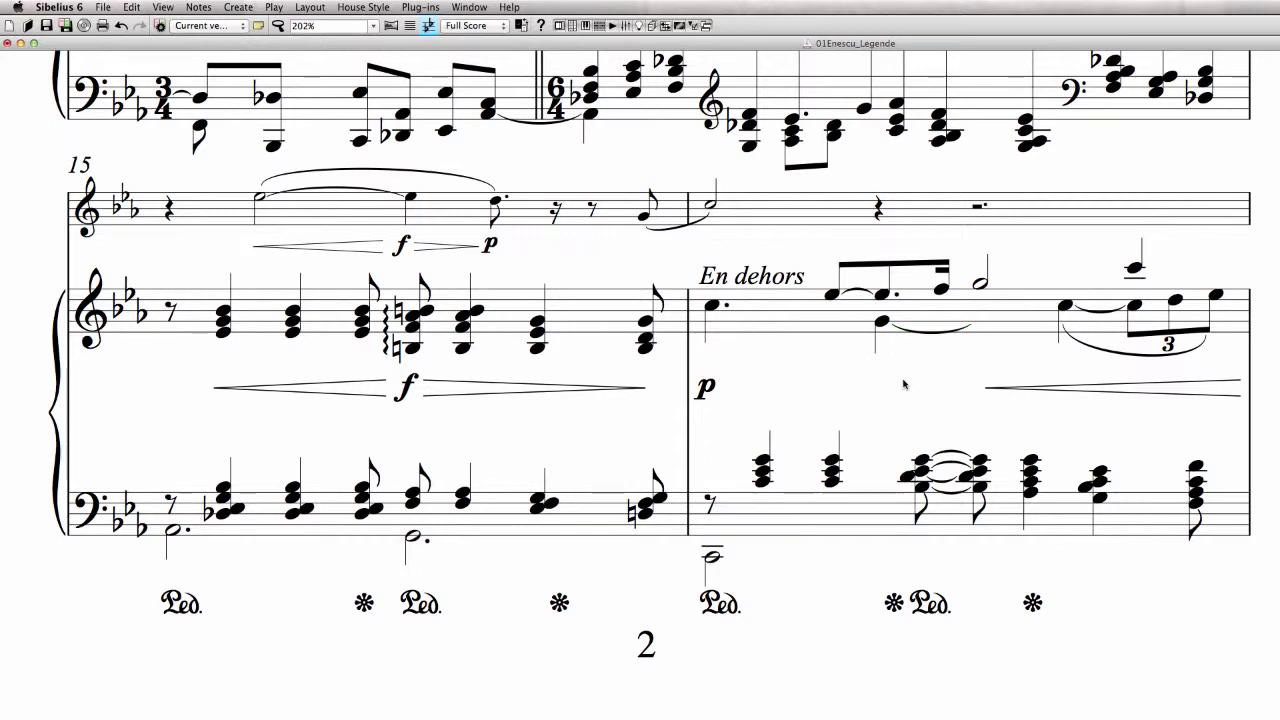
Filter the dynamics in bars 15 and 16 of the upper piano staff and nudge them up together
scroll(900, 380, "down", 2)
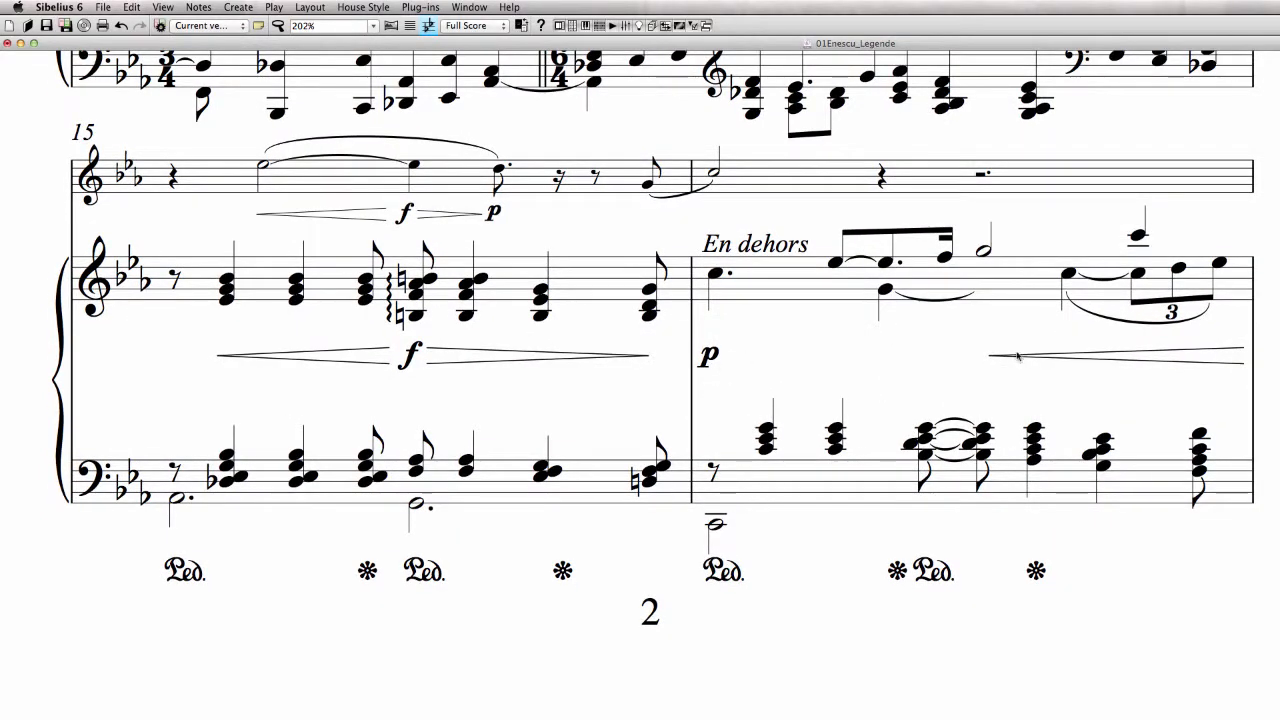
double_click(803, 291)
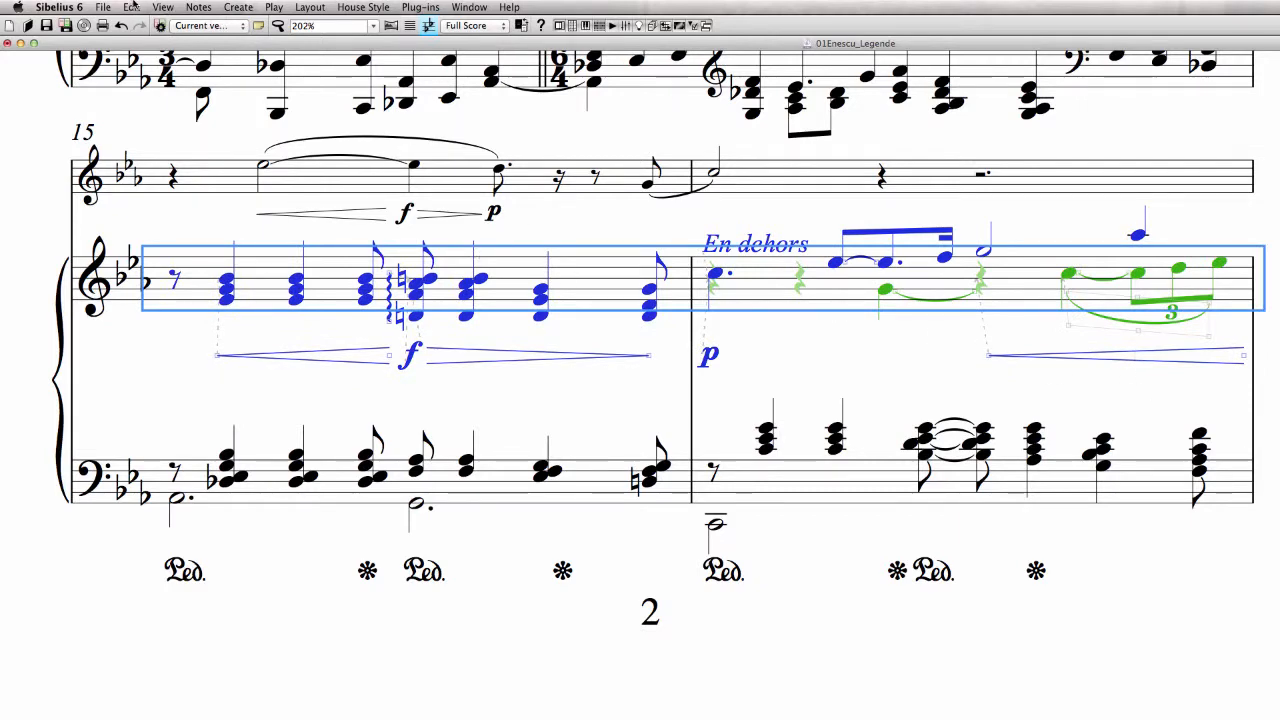
left_click(131, 7)
mouse_move(150, 329)
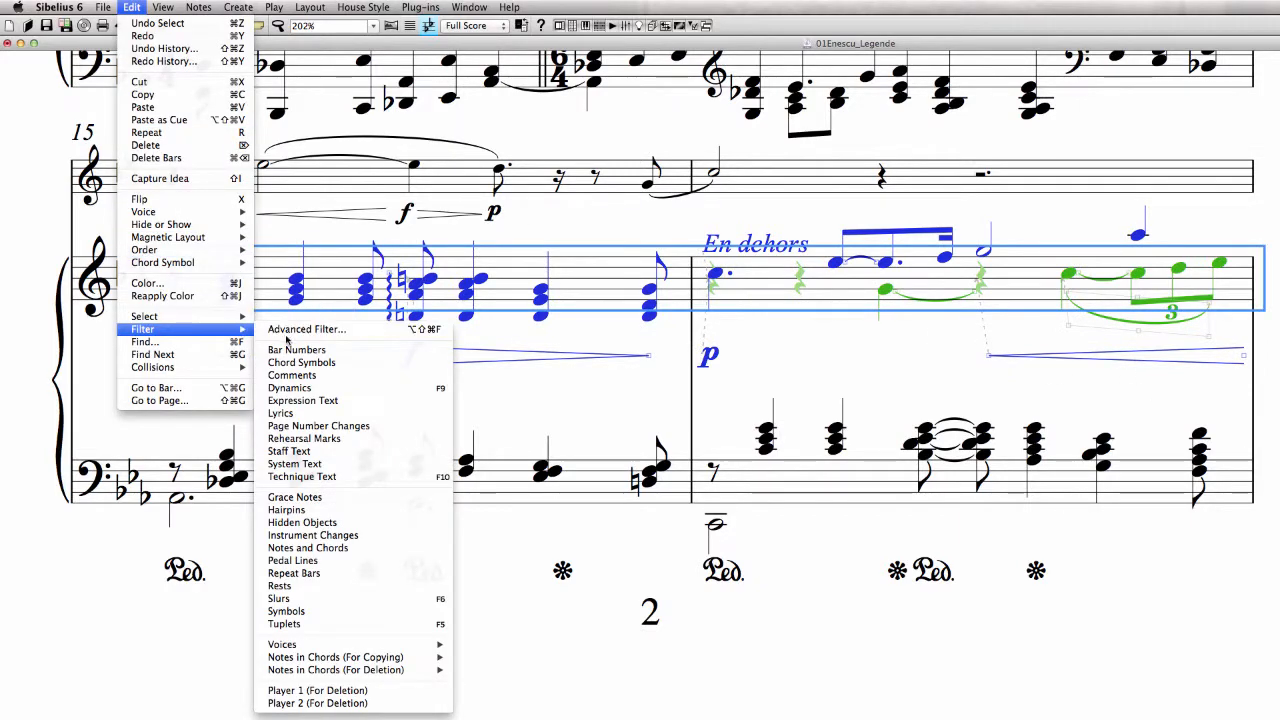
left_click(290, 387)
key("Up")
key("Up")
key("Up")
key("Up")
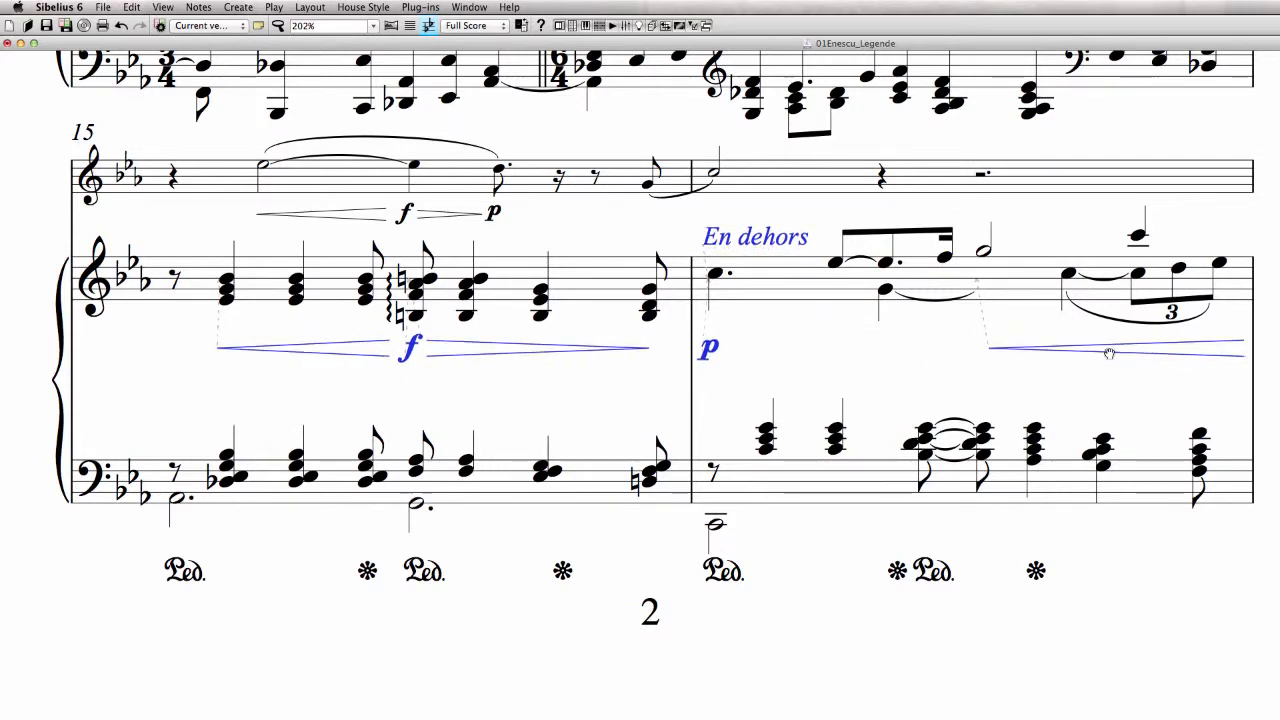
key("Escape")
Move the lower piano staff of bars 15 and 16 closer to the upper piano staff
left_click(1141, 486)
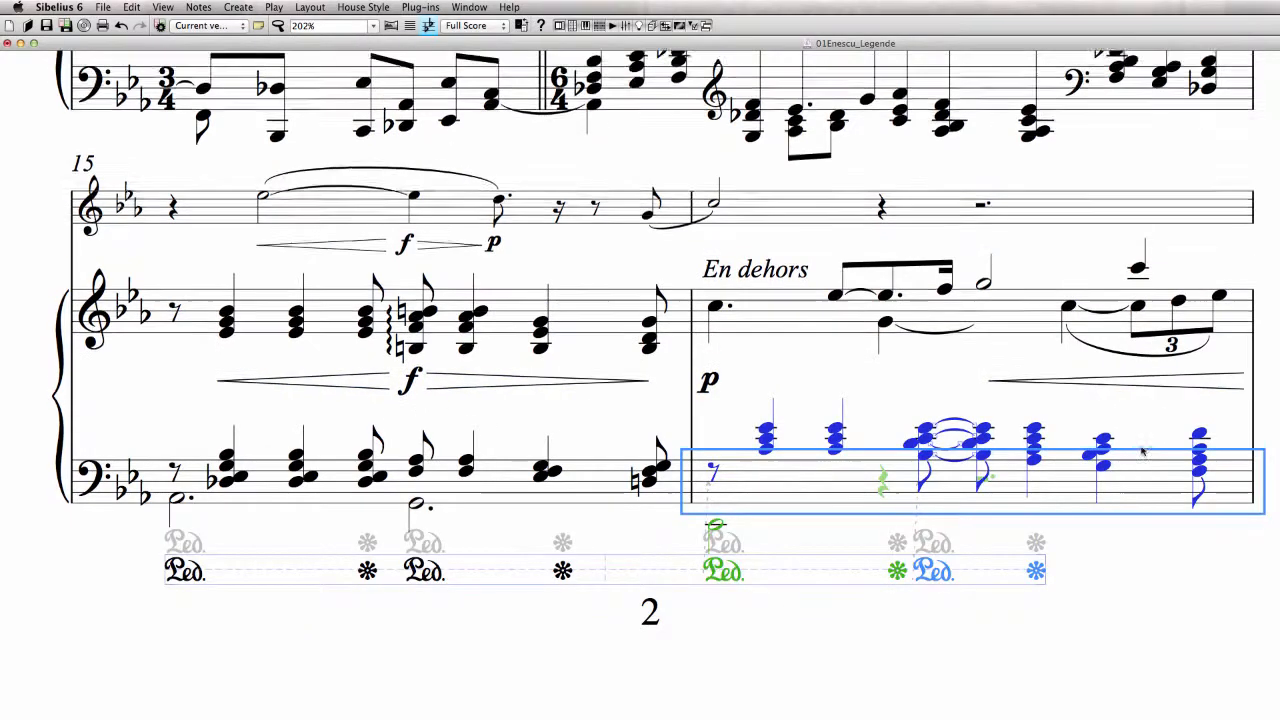
key("Escape")
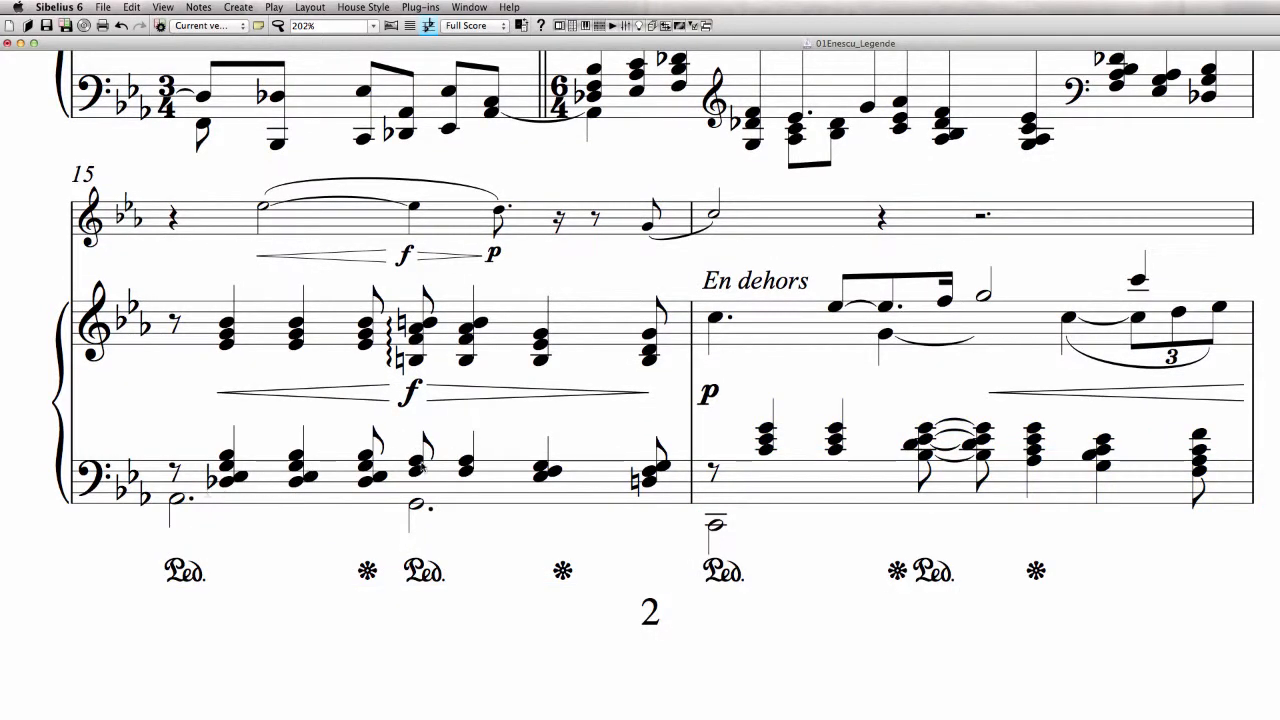
left_click(924, 441)
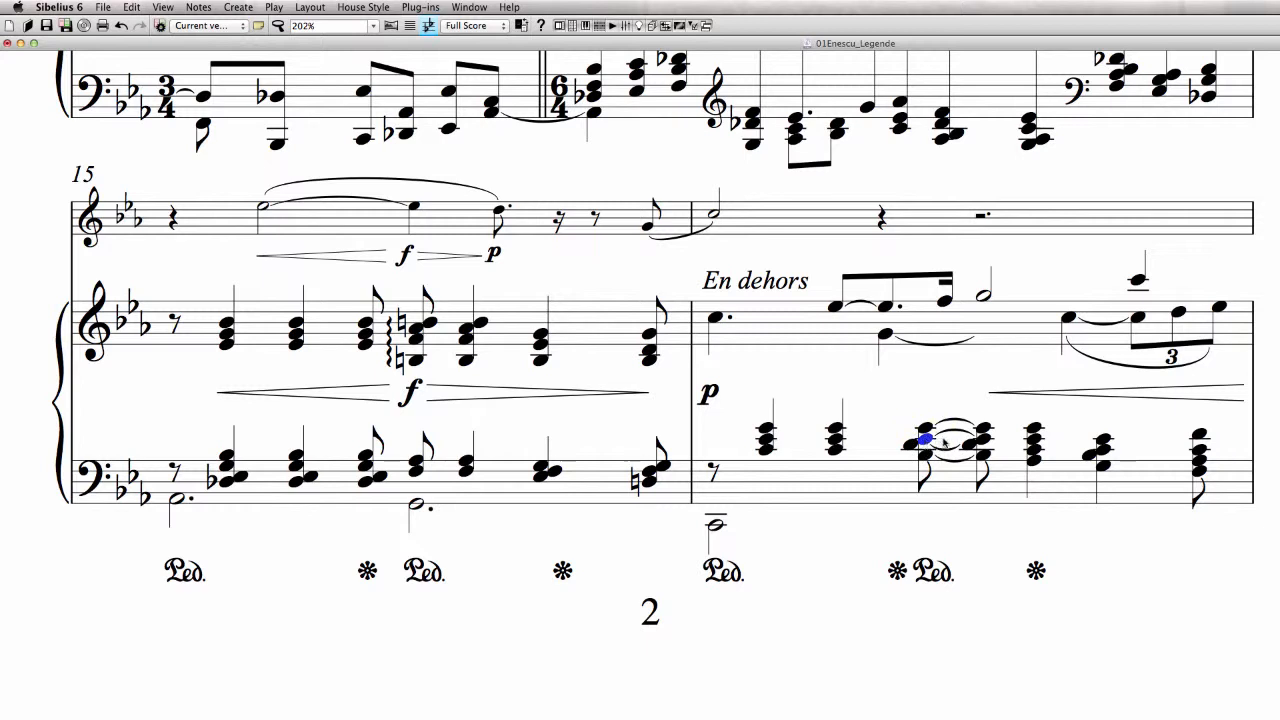
left_click(716, 526)
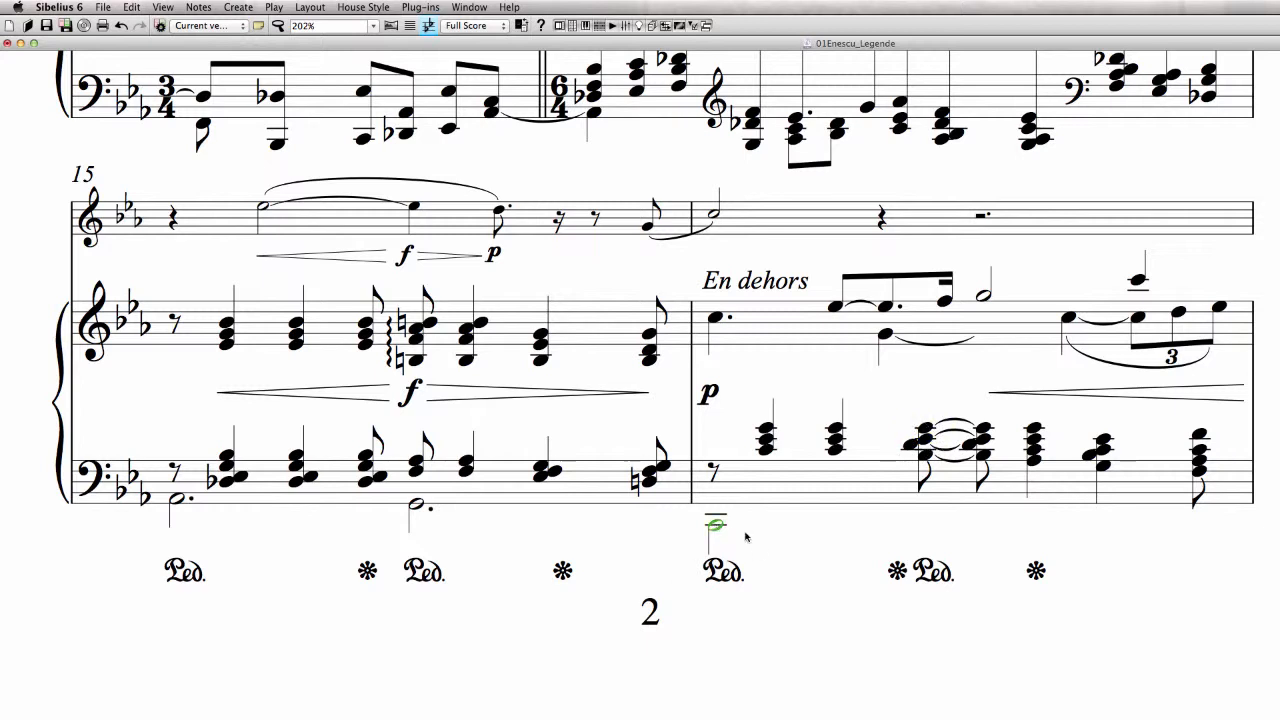
left_click(1162, 470)
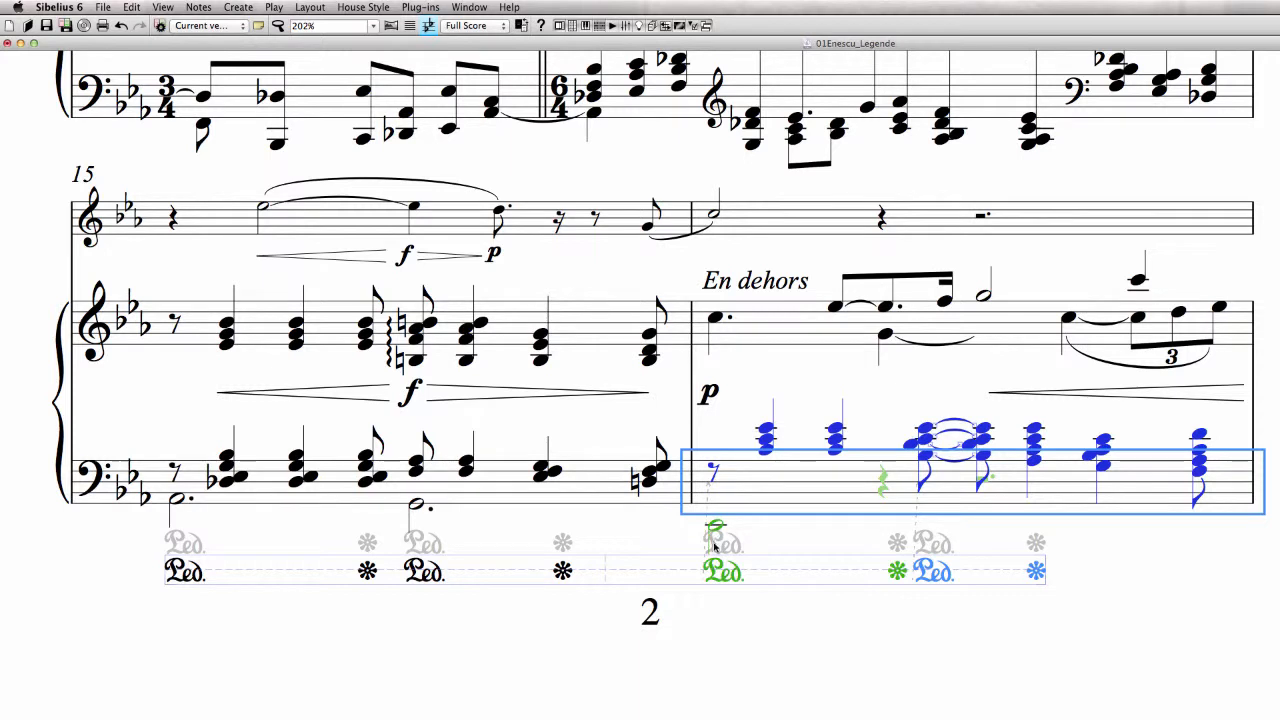
key("Escape")
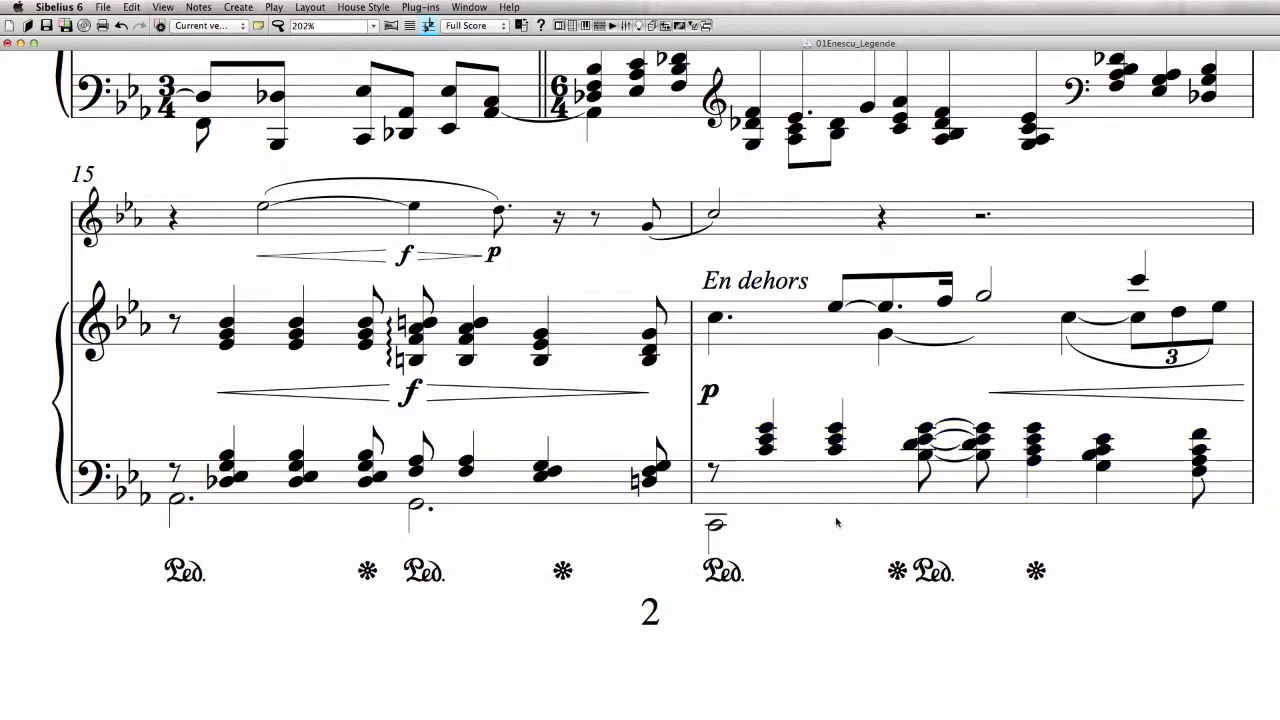
left_click(728, 578)
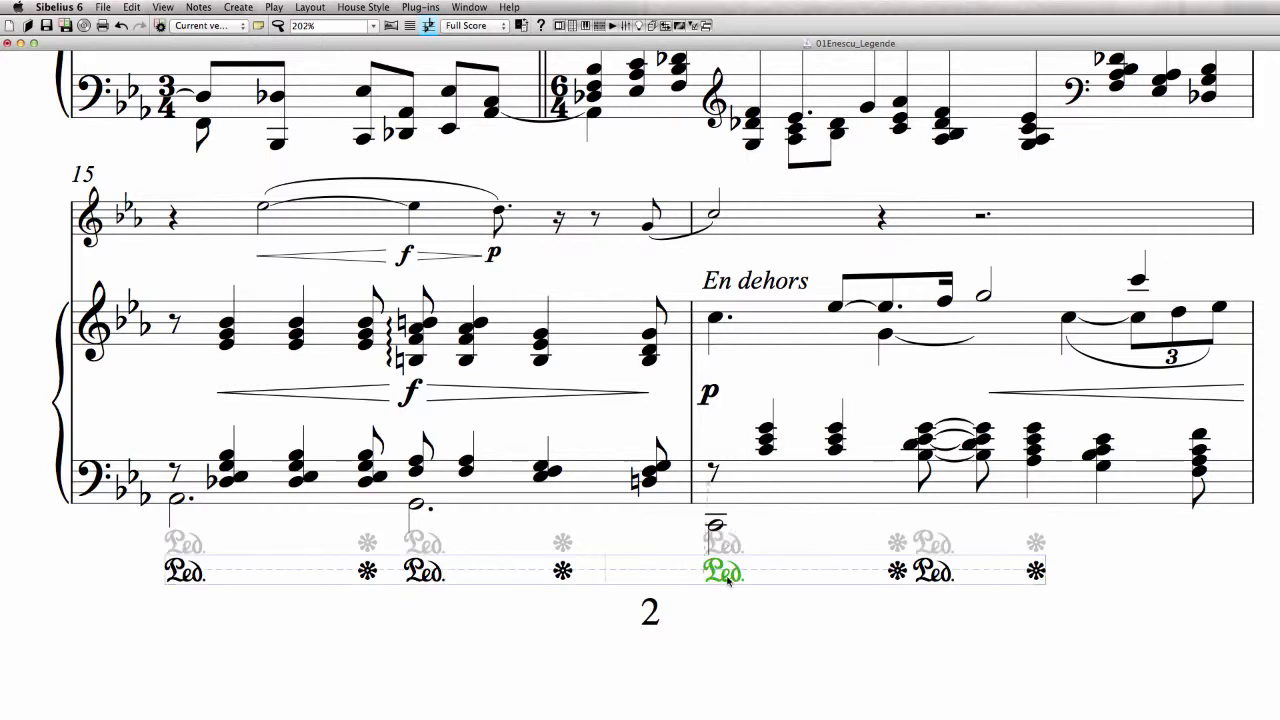
left_click(895, 628)
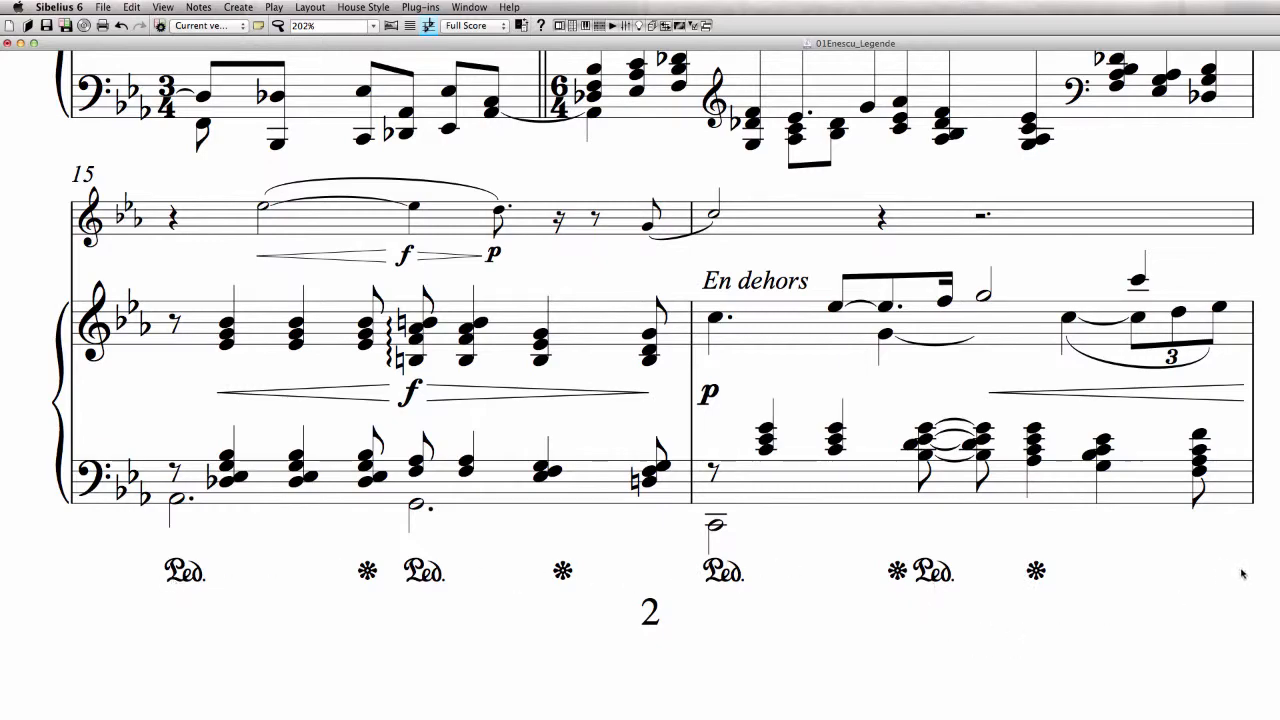
Bring the next page's systems from bar 18 onward into view at a smaller zoom
left_click_drag(1241, 574, 70, 719)
left_click_drag(148, 323, 122, 620)
scroll(465, 647, "down", 2)
scroll(465, 647, "down", 2)
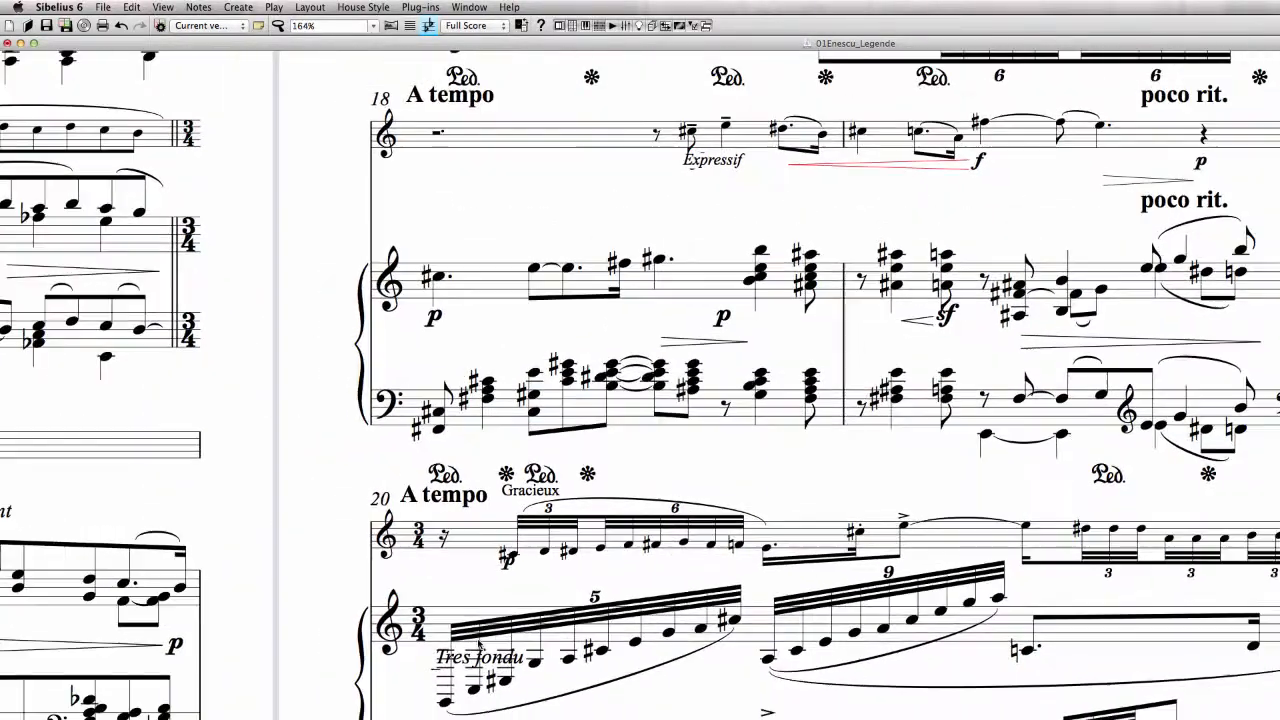
scroll(1100, 568, "down", 3)
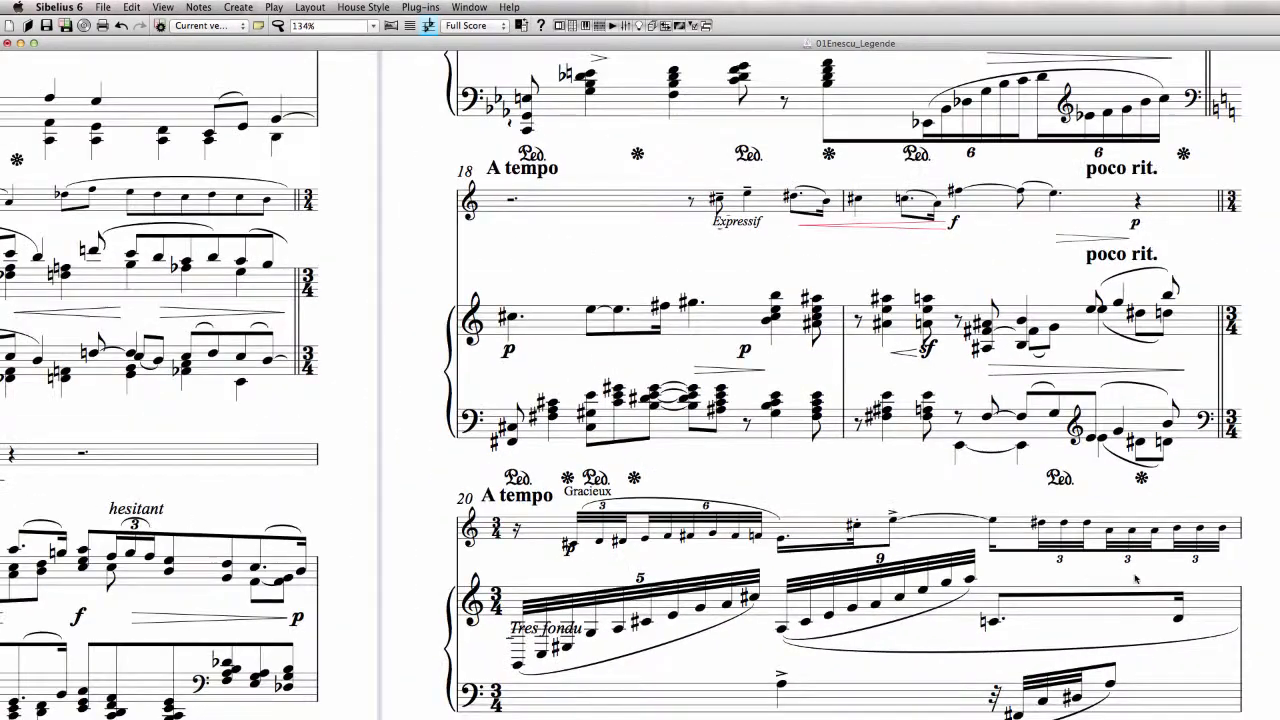
Move the lower piano staff of bars 18 and 19 closer to the upper piano staff
scroll(1146, 528, "down", 1)
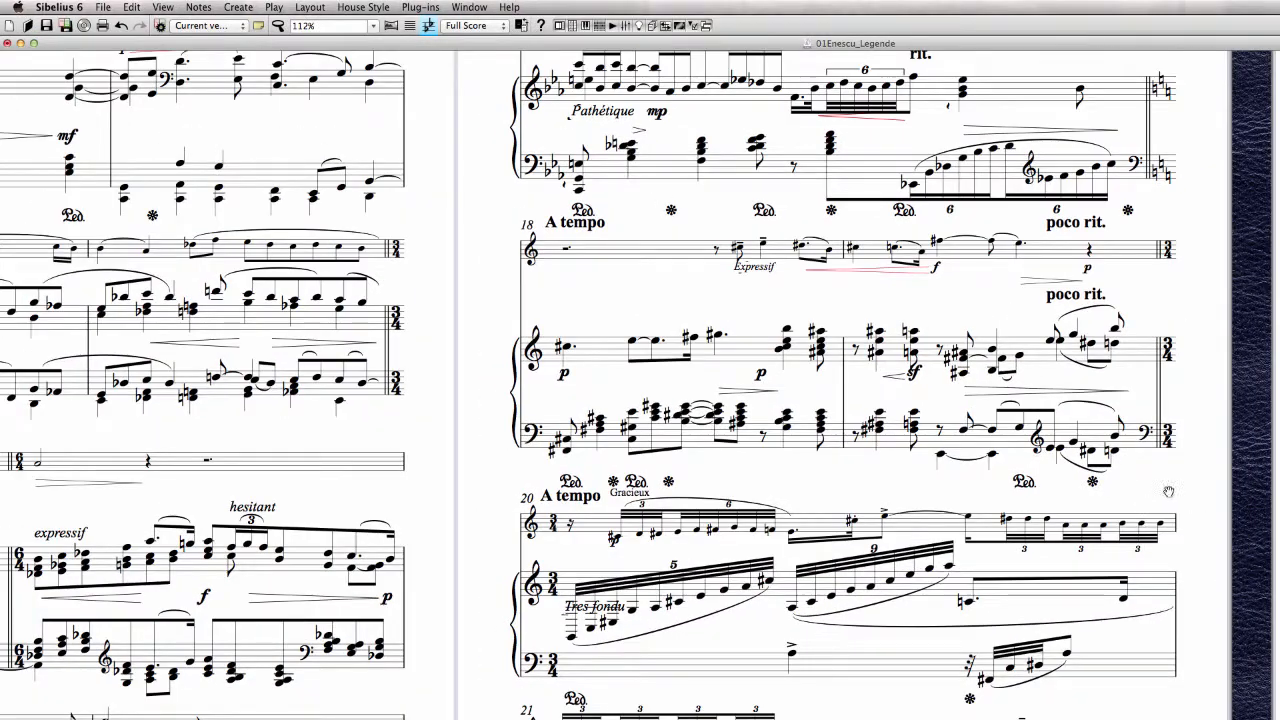
left_click_drag(1168, 494, 1018, 543)
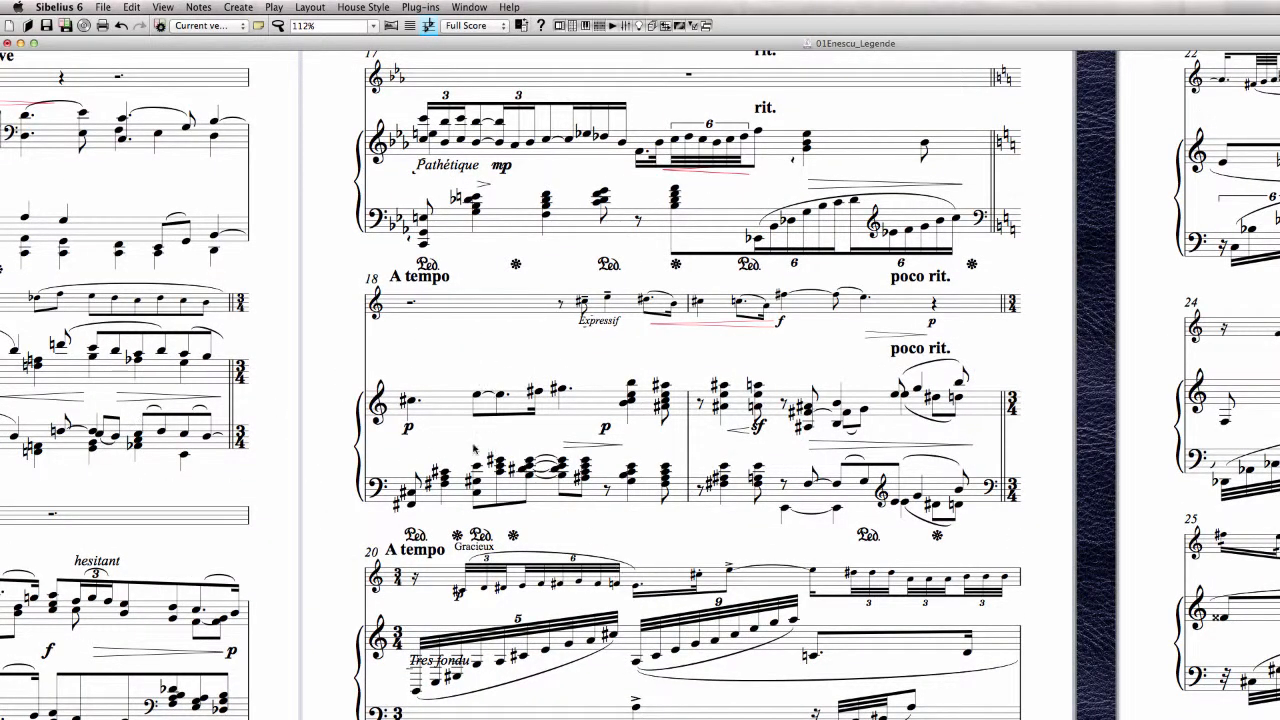
left_click(683, 494)
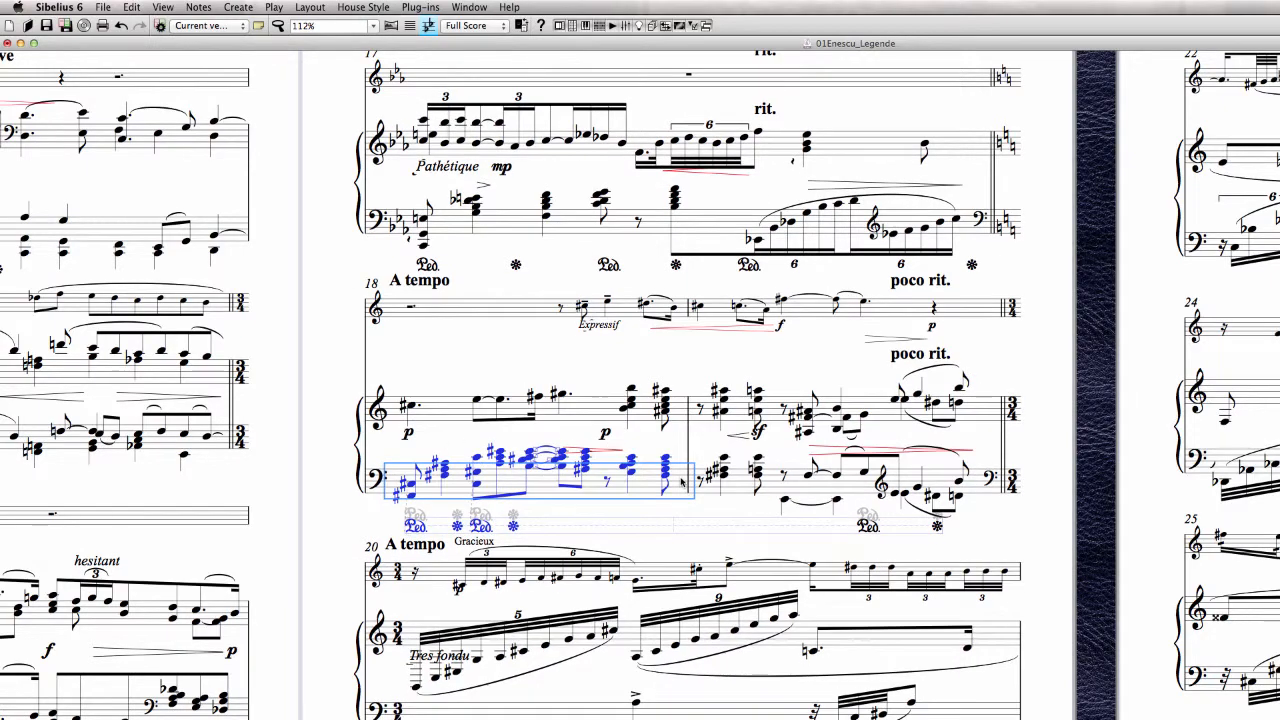
Select the entire score and apply Optimize Staff Spacing to it
left_click_drag(555, 350, 1279, 359)
left_click_drag(778, 494, 1011, 464)
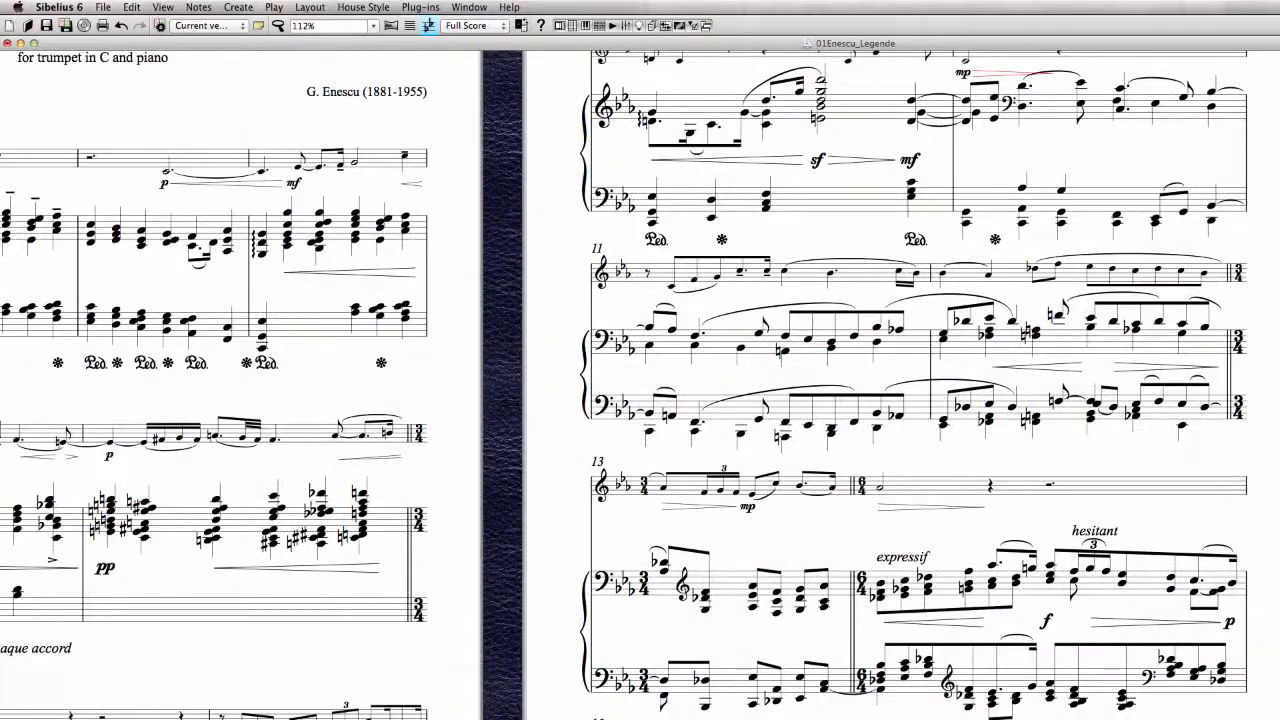
left_click_drag(514, 478, 806, 472)
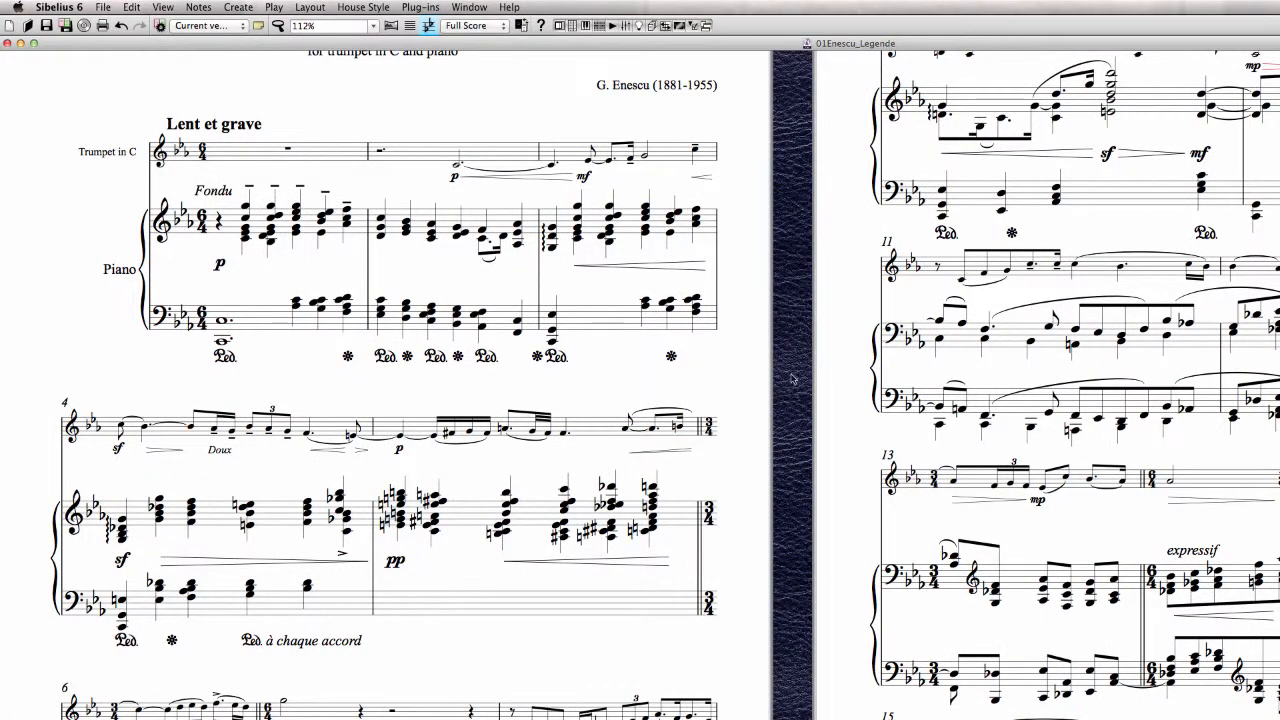
key("super+a")
left_click(314, 9)
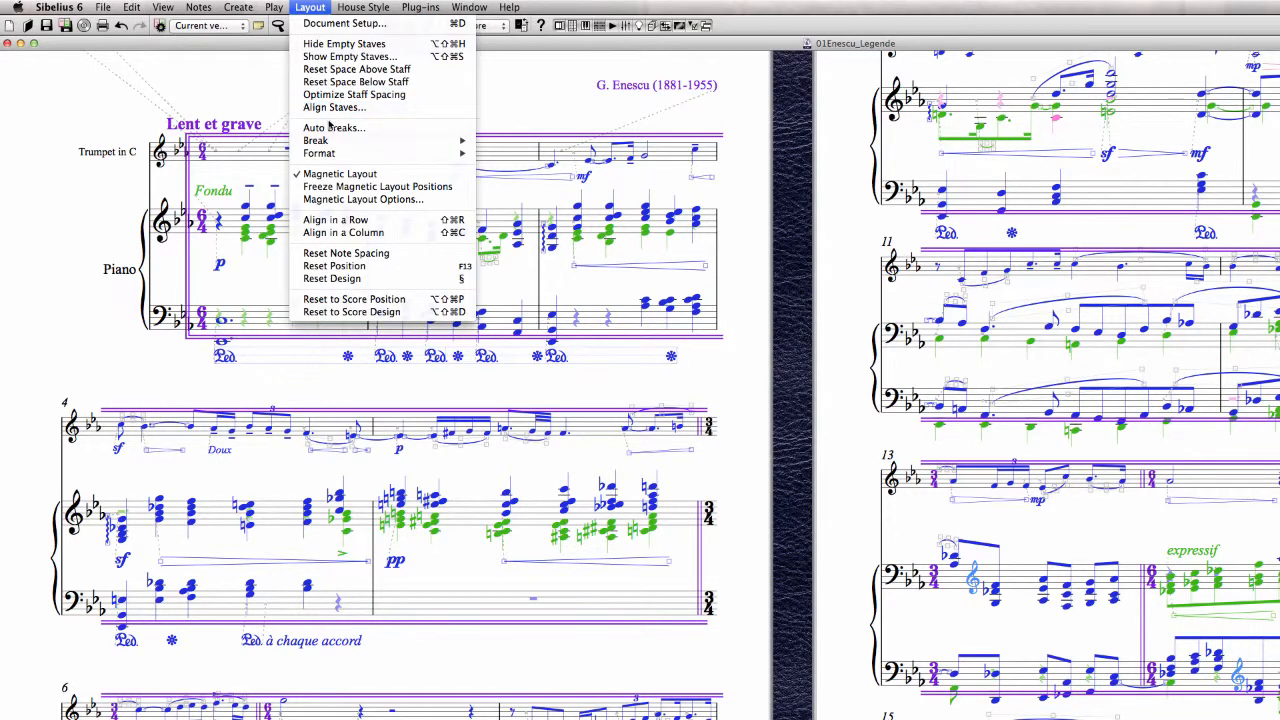
mouse_move(330, 153)
left_click(573, 192)
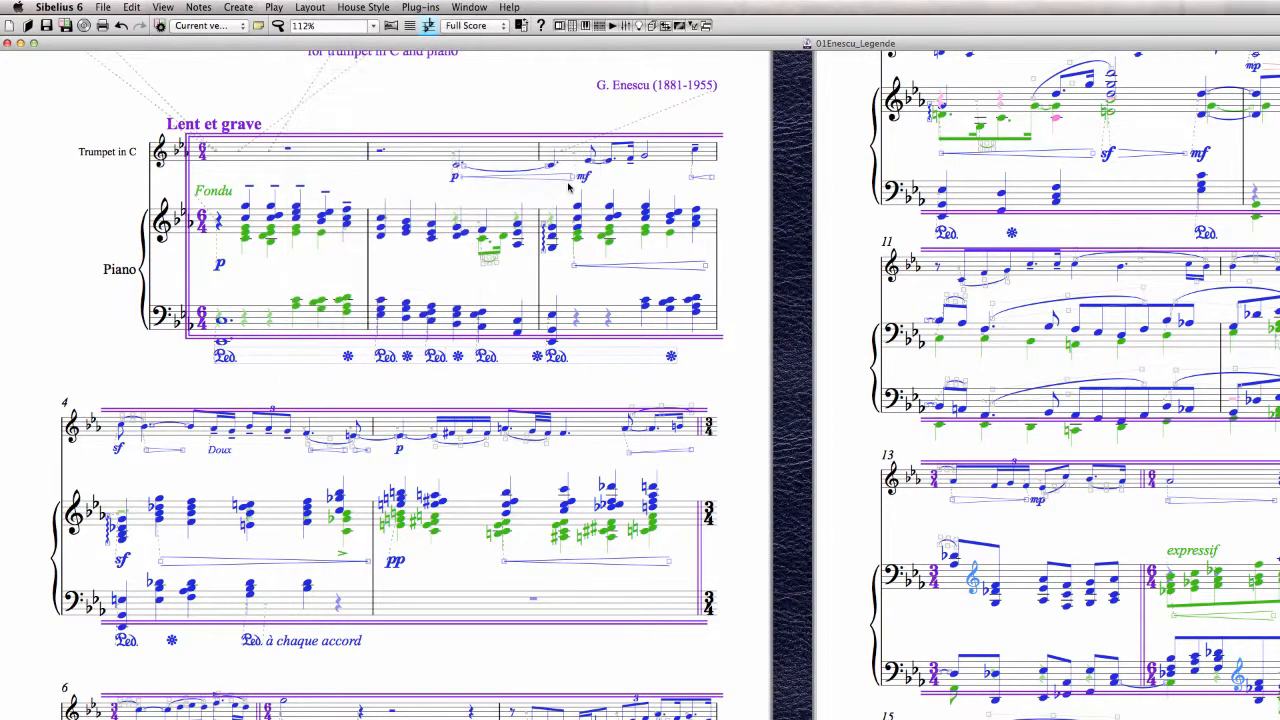
left_click(310, 9)
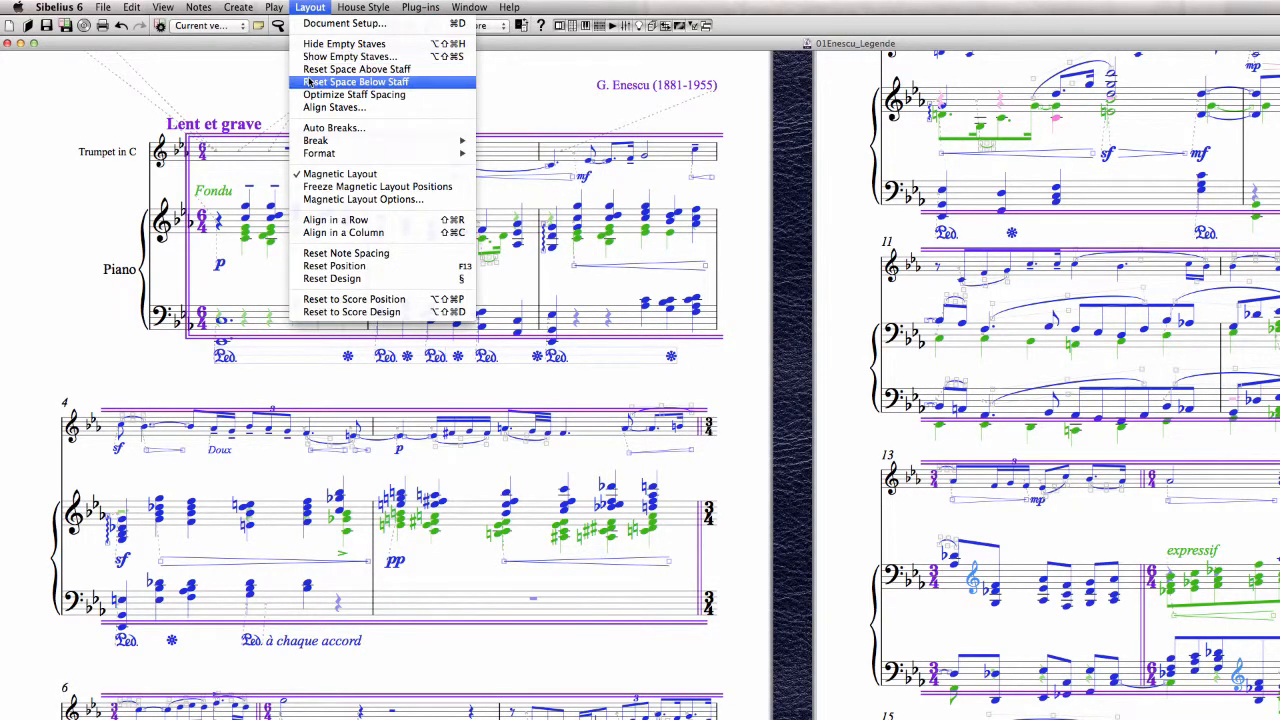
left_click(414, 97)
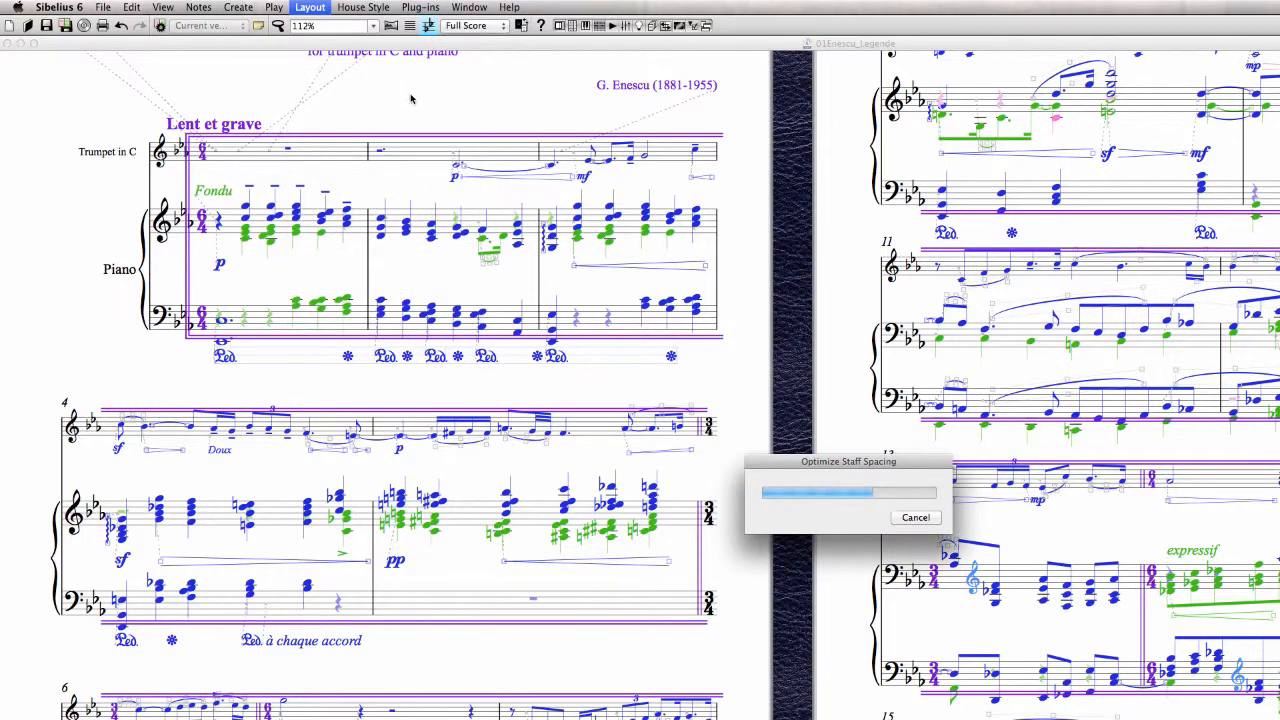
left_click(757, 359)
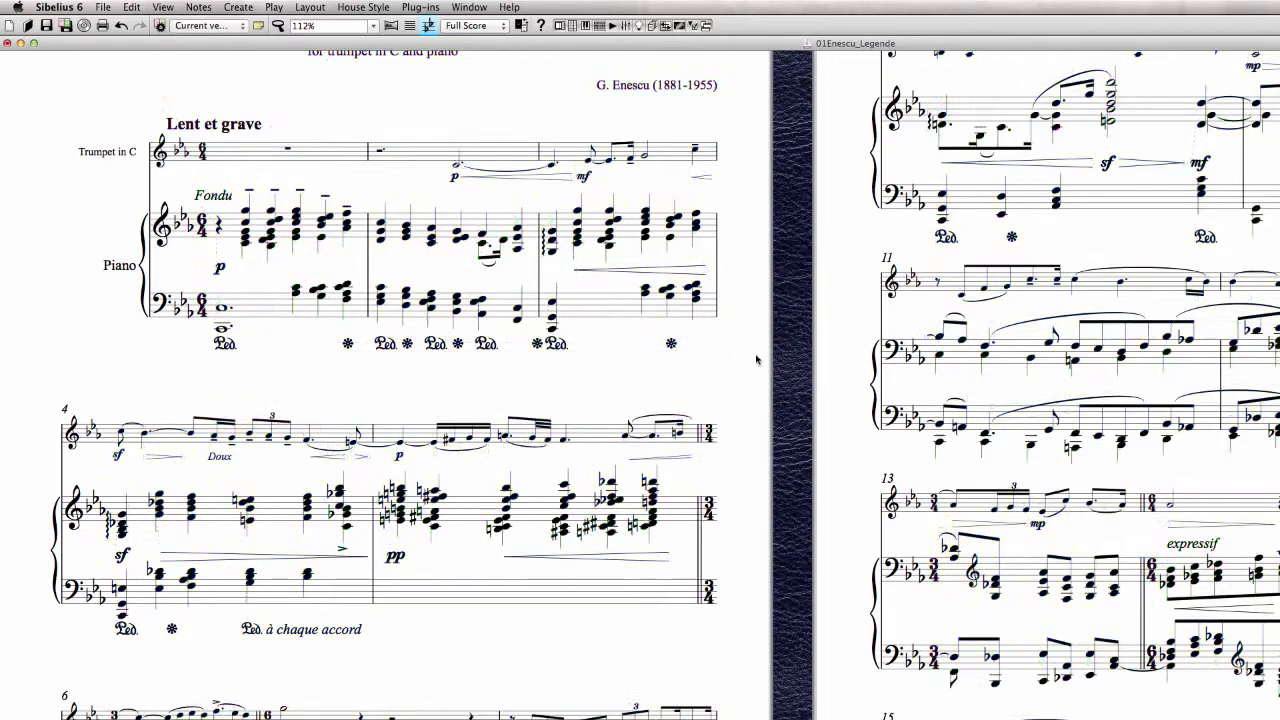
Nudge the piano's p dynamic in bar 1 slightly down
left_click_drag(788, 451, 861, 532)
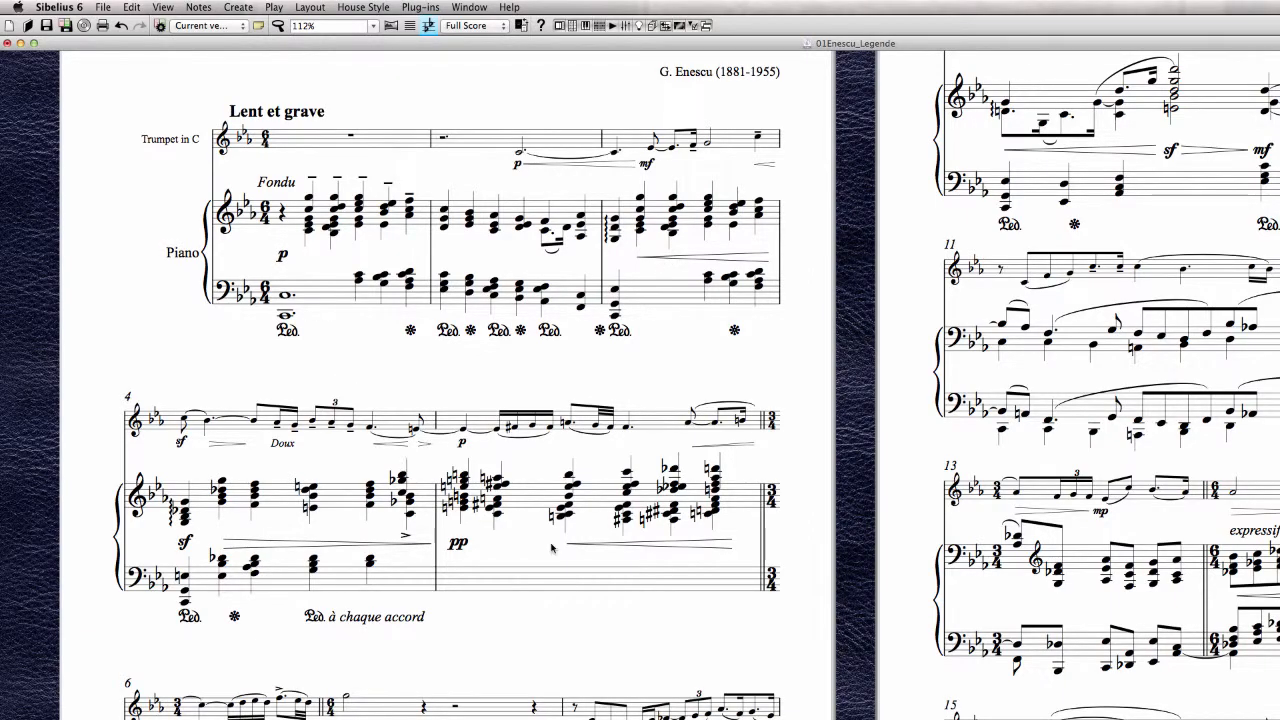
left_click_drag(808, 620, 853, 650)
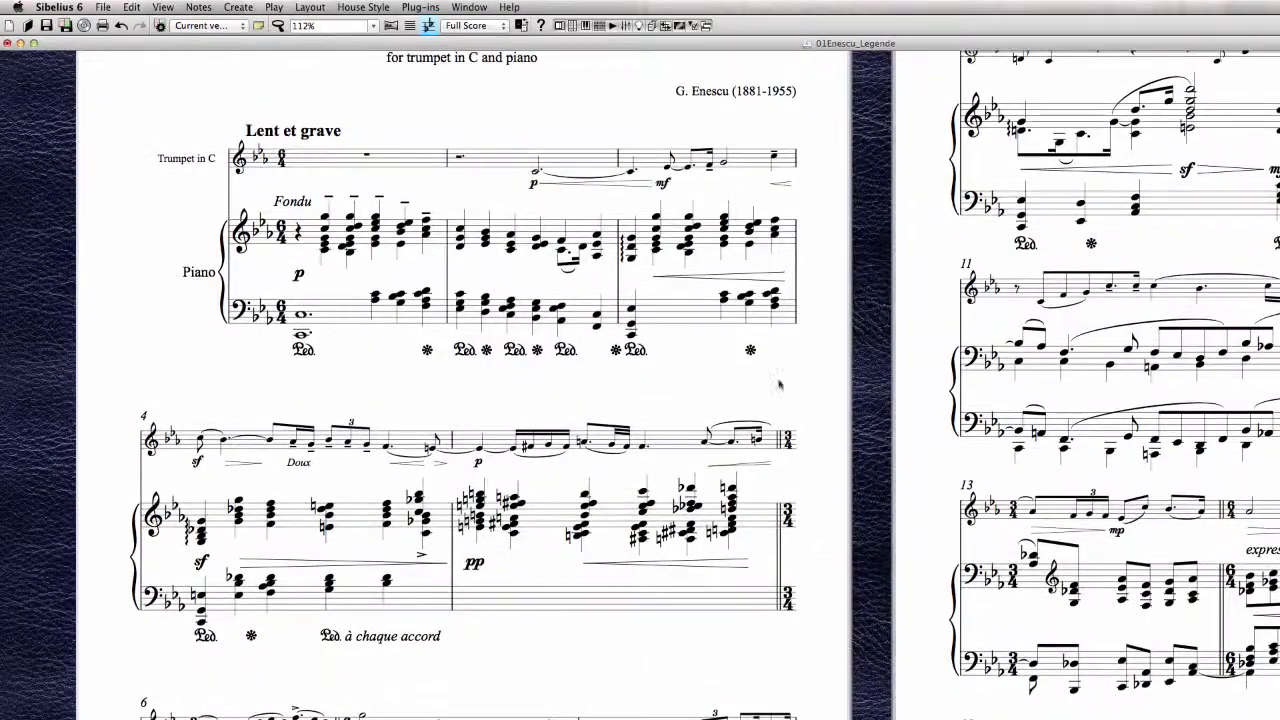
left_click(298, 276)
Raise the trumpet's crescendo hairpin at the end of bar 5 closer to the staff
scroll(870, 478, "down", 3)
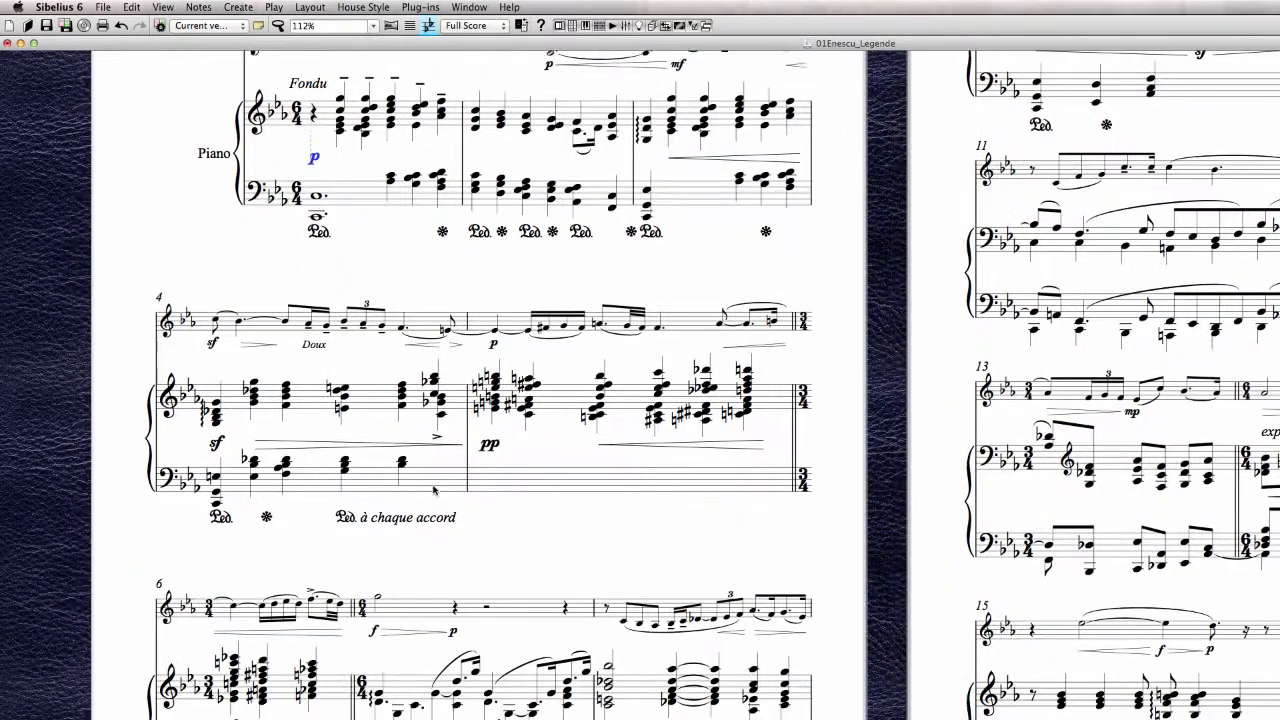
left_click(489, 445)
left_click(694, 325)
left_click(727, 345)
left_click(742, 346)
left_click(847, 421)
left_click(762, 346)
Shorten the trumpet's diminuendo hairpin in bar 7 and move the p after it slightly left
left_click_drag(854, 487, 866, 343)
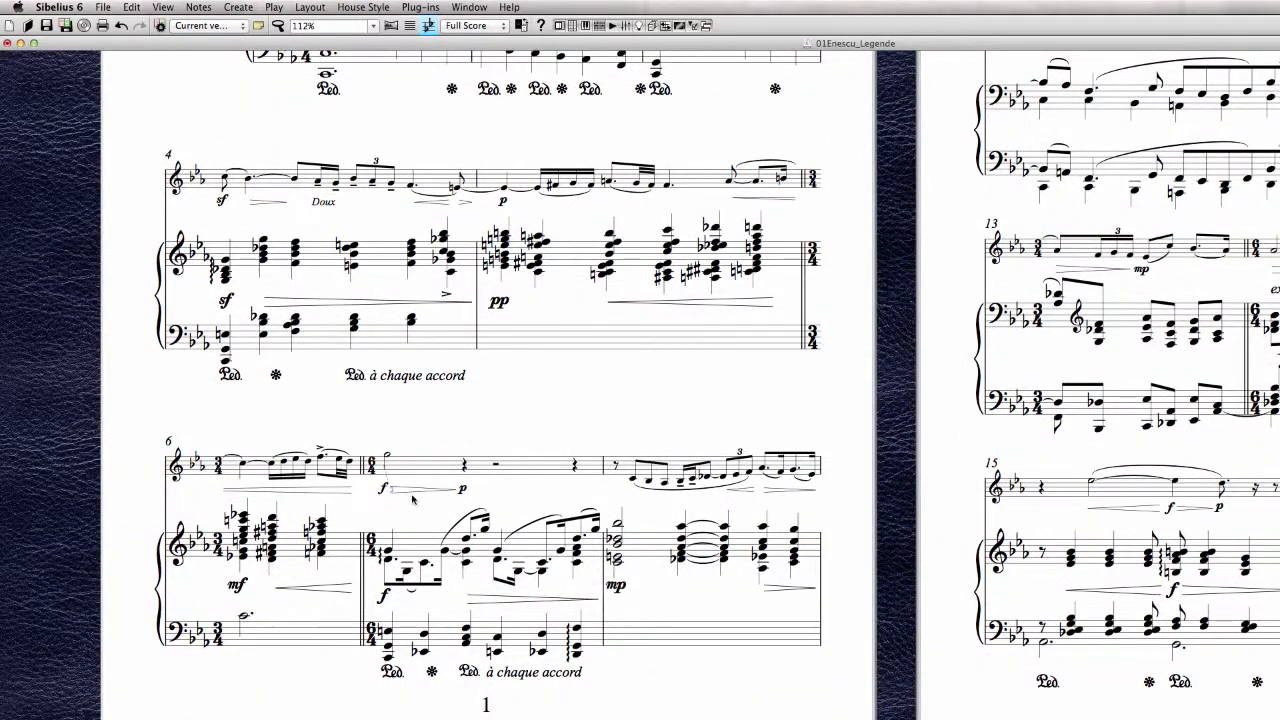
left_click(450, 491)
left_click_drag(460, 490, 455, 489)
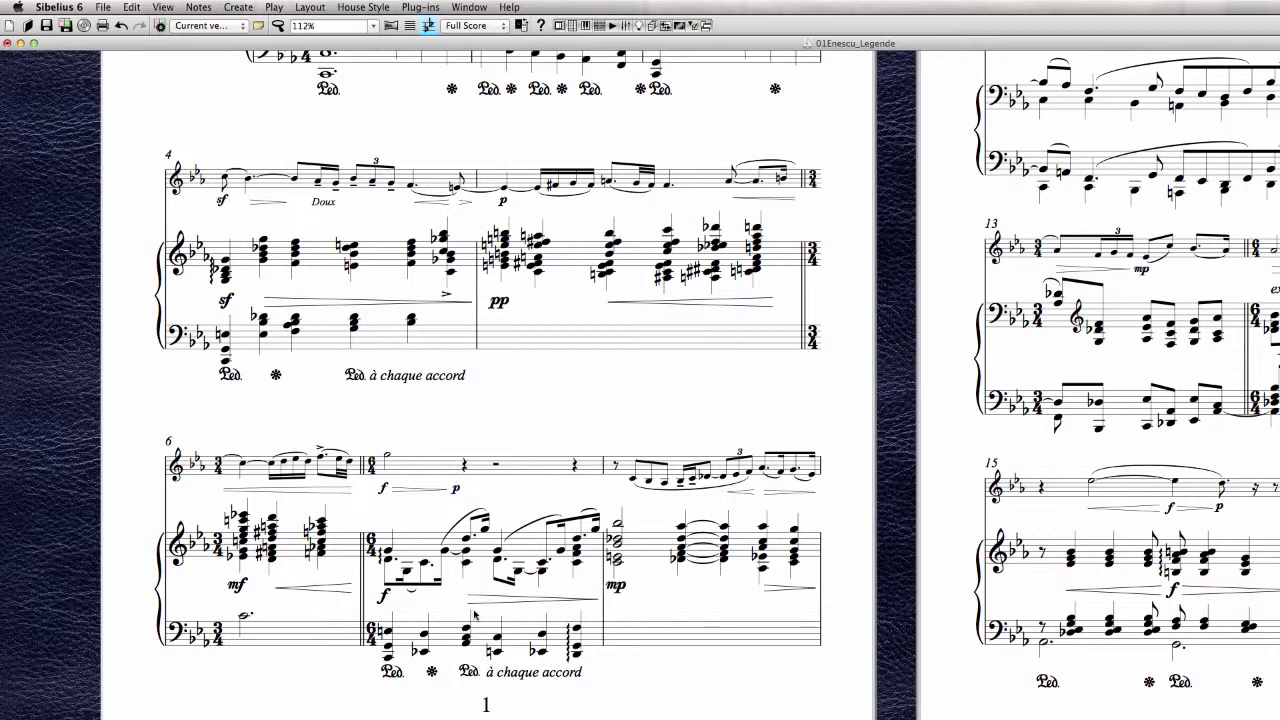
Lower the piano's mf in bar 6 slightly and shift its crescendo hairpin left, shortening it at the end
left_click(383, 598)
left_click(333, 592)
left_click(238, 587)
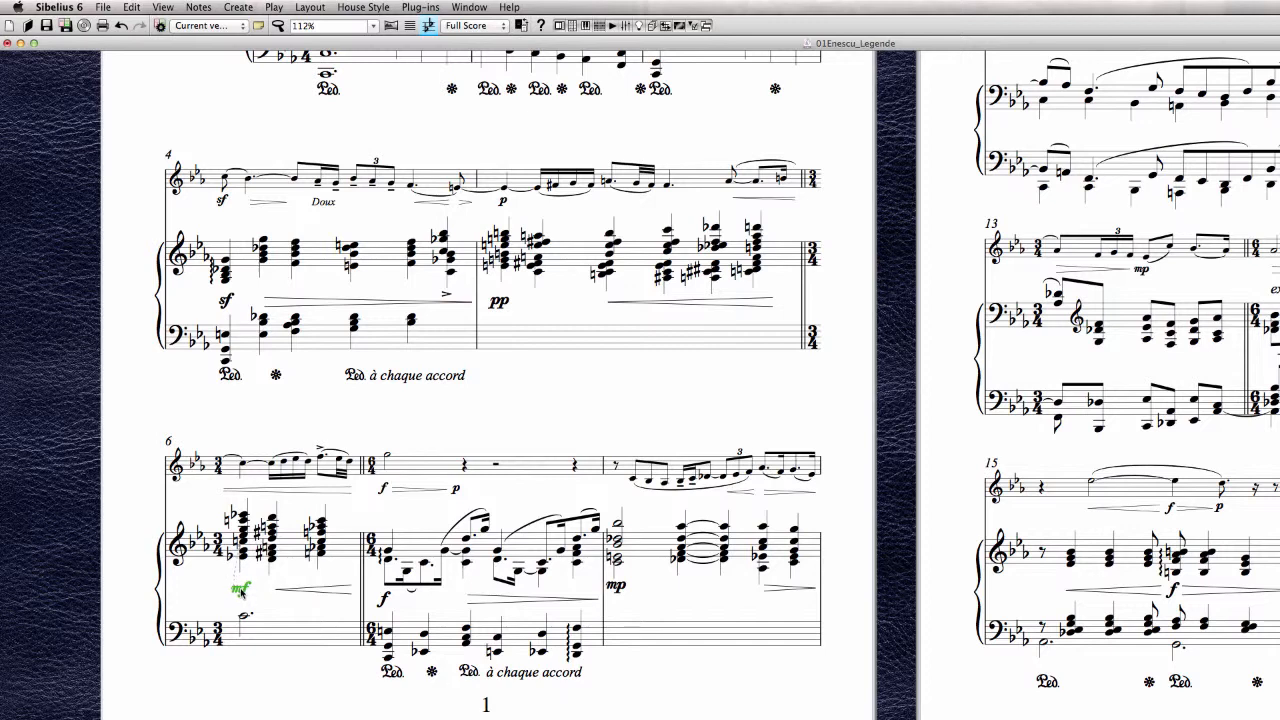
left_click_drag(276, 591, 262, 591)
left_click_drag(350, 591, 326, 591)
Nudge the pedal markings and the "à chaque accord" text under bar 7 down, away from the lower piano staff
left_click_drag(703, 670, 702, 648)
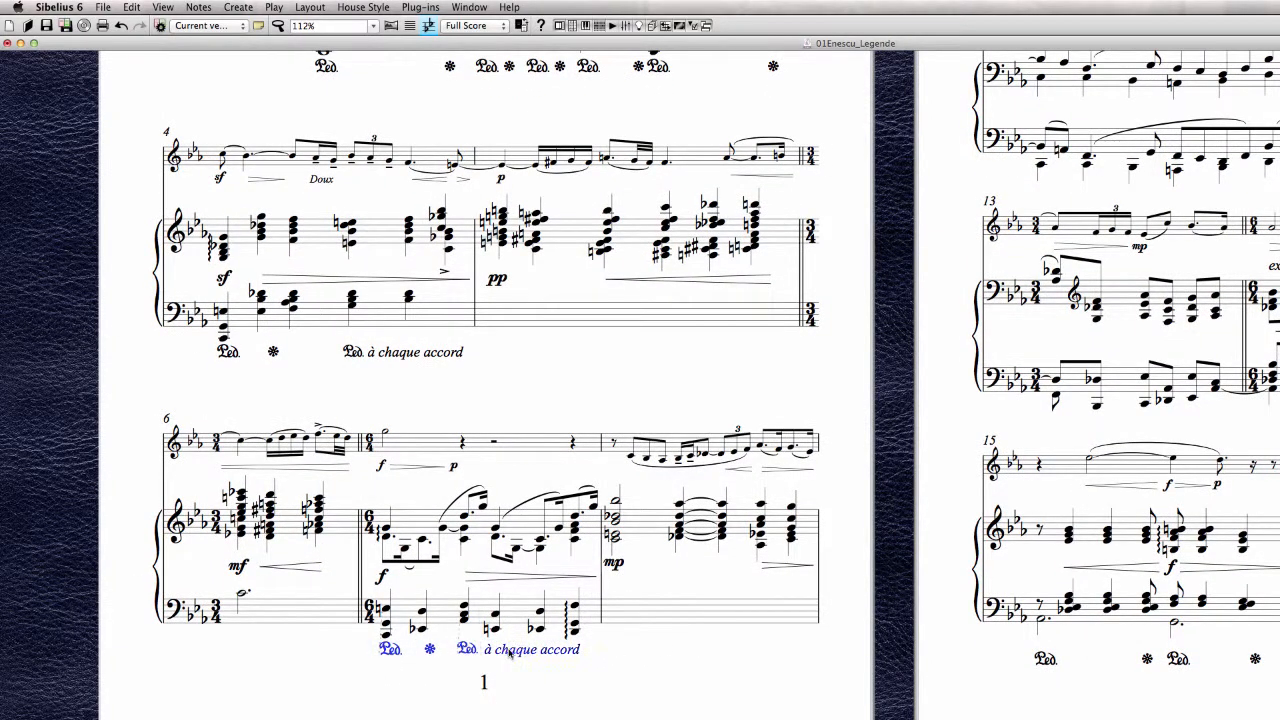
key("Down")
key("Down")
key("Down")
key("Down")
key("Down")
key("Down")
left_click(642, 656)
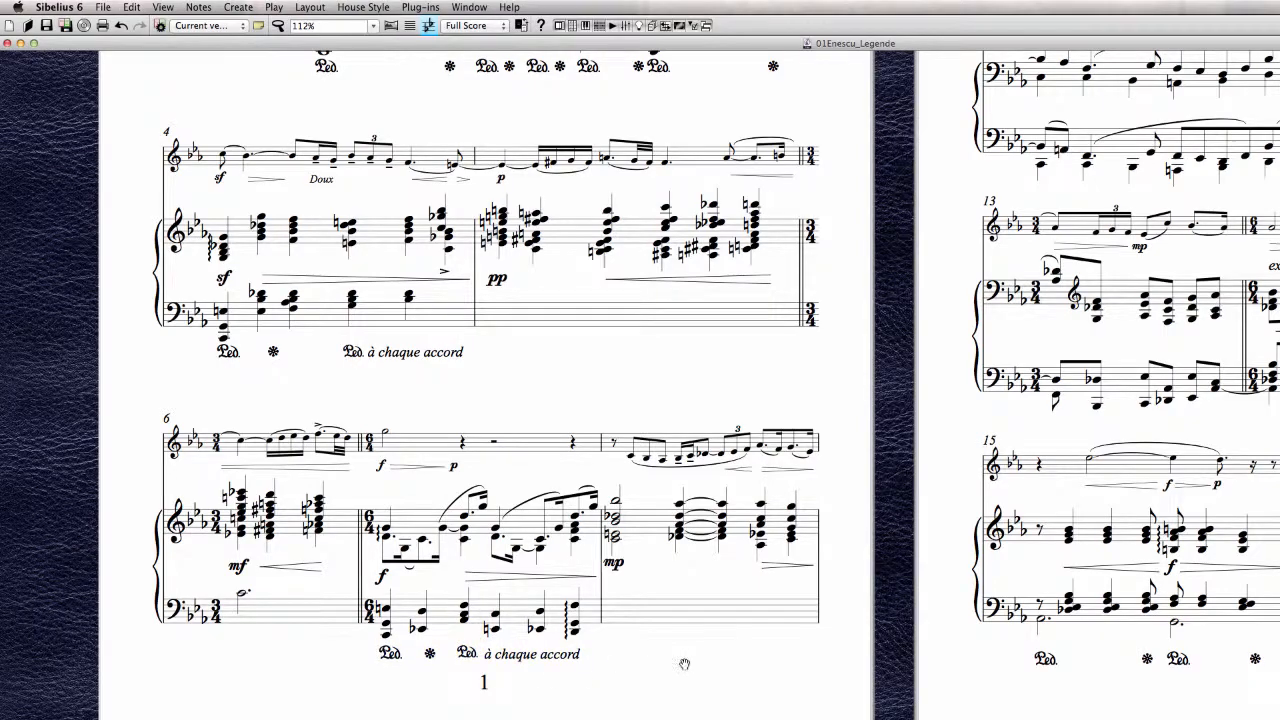
Review the staff and system spacing on the following pages through bar 26 and back to the title page
left_click_drag(684, 664, 3, 685)
left_click_drag(1005, 580, 3, 612)
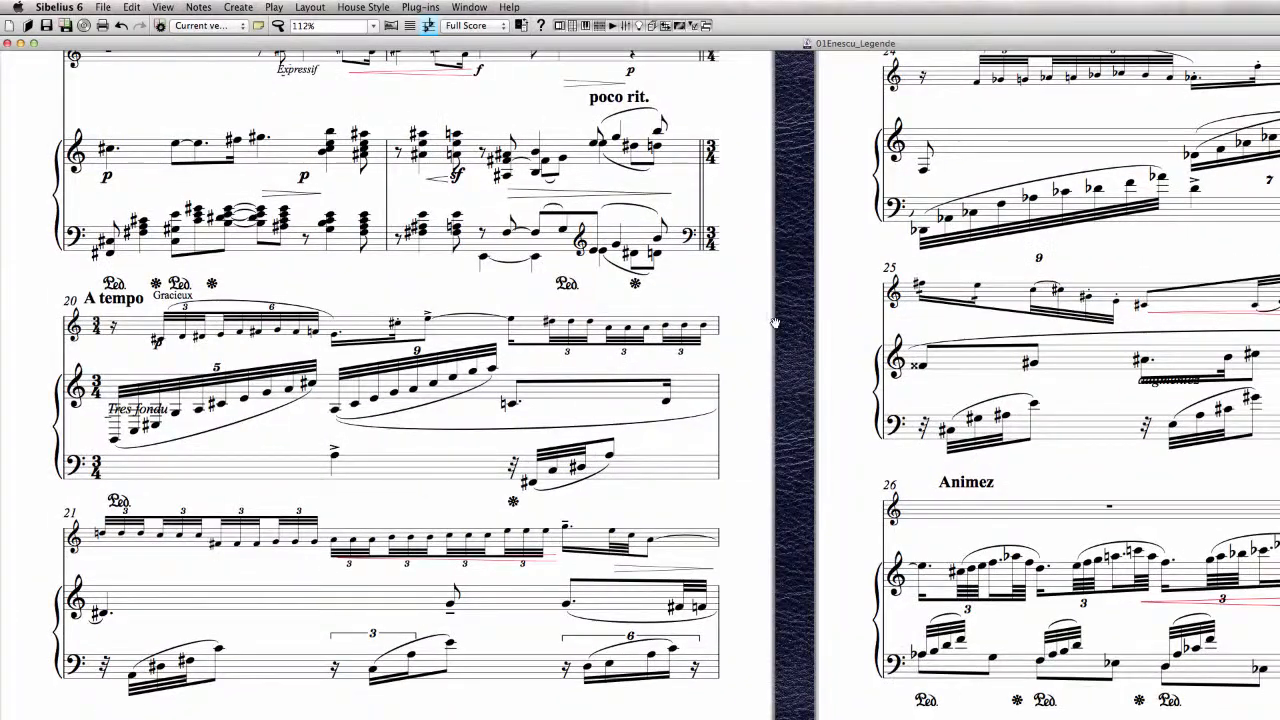
left_click_drag(775, 323, 713, 618)
left_click_drag(589, 565, 4, 488)
left_click_drag(857, 445, 1122, 552)
left_click_drag(236, 560, 631, 496)
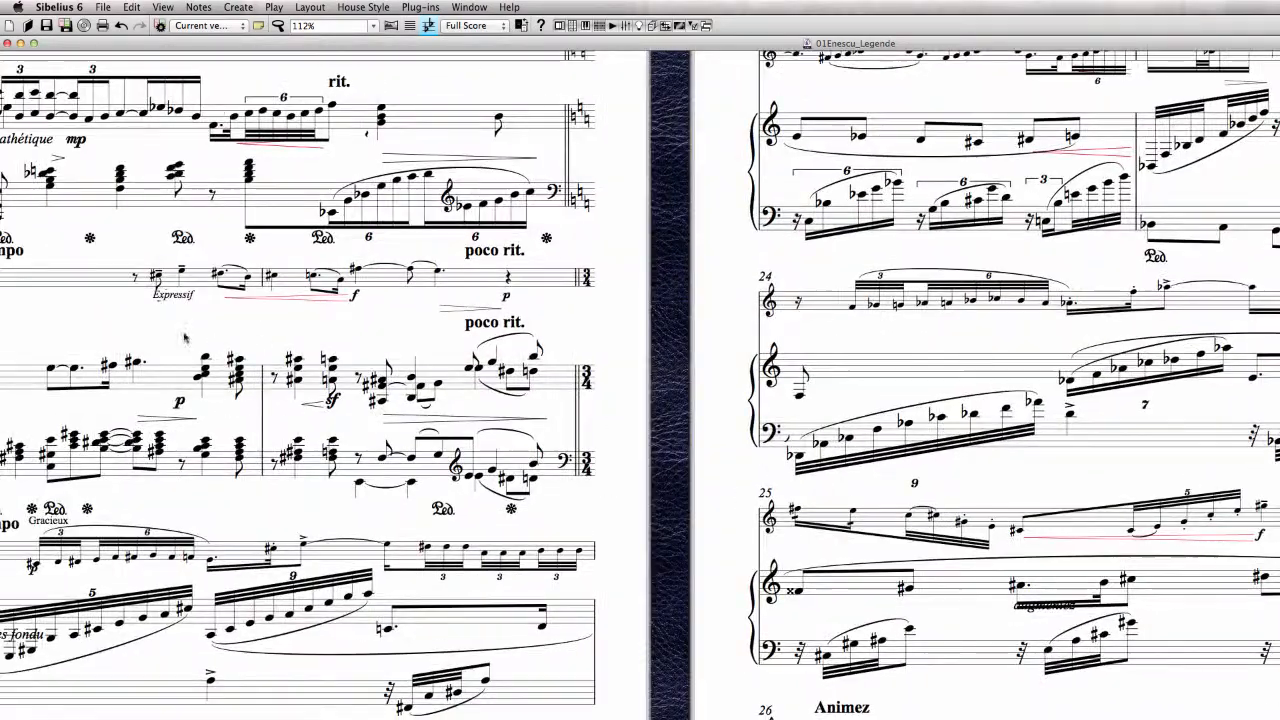
left_click_drag(642, 338, 1279, 403)
left_click_drag(628, 417, 831, 442)
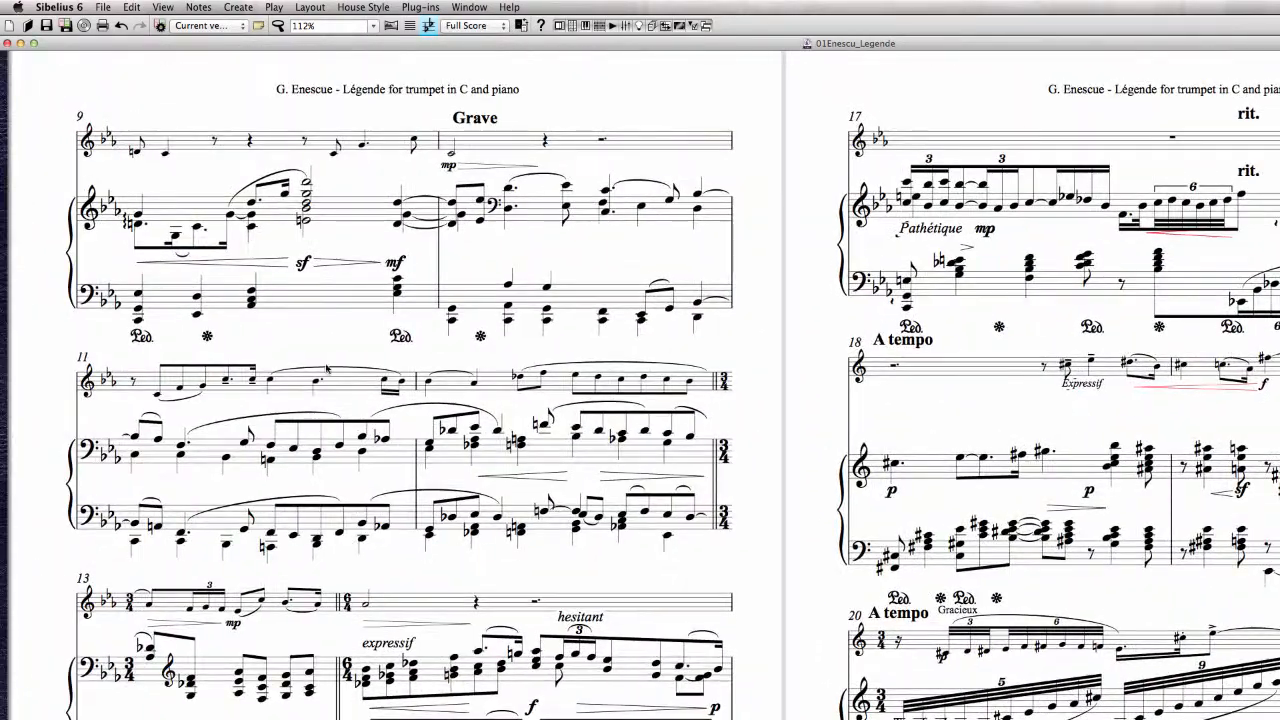
left_click_drag(324, 357, 1163, 367)
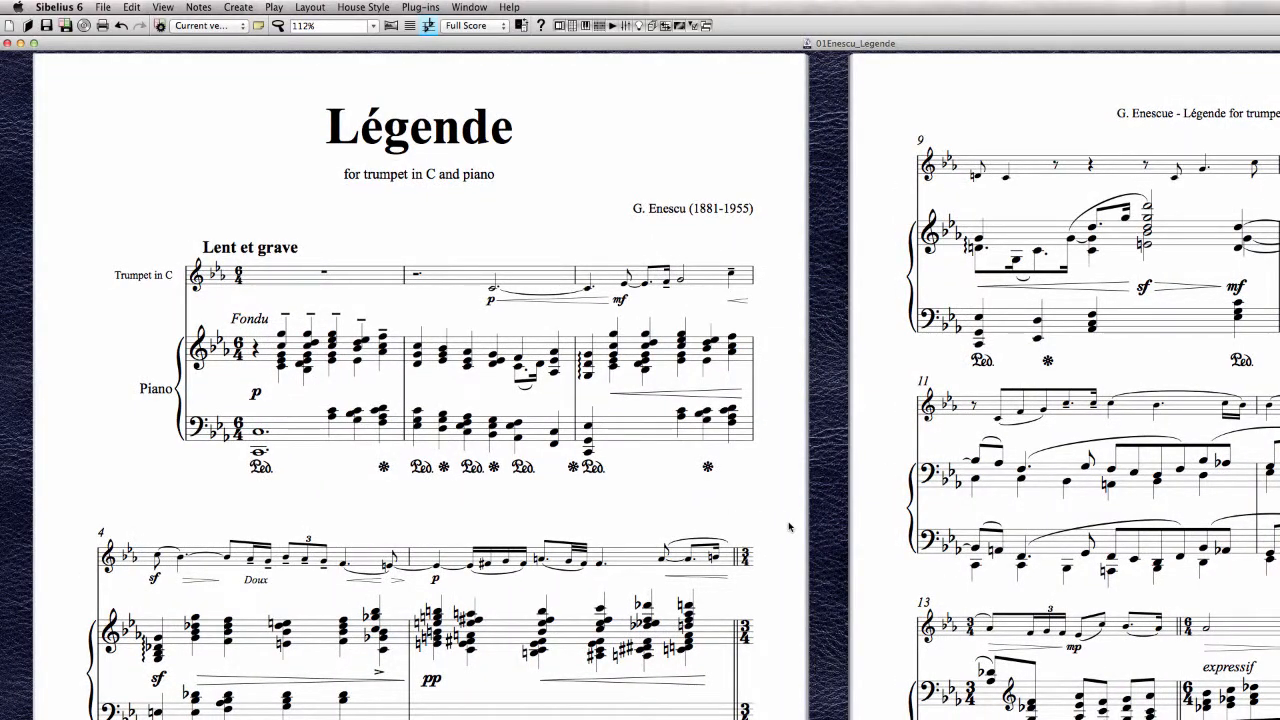
left_click_drag(828, 505, 475, 543)
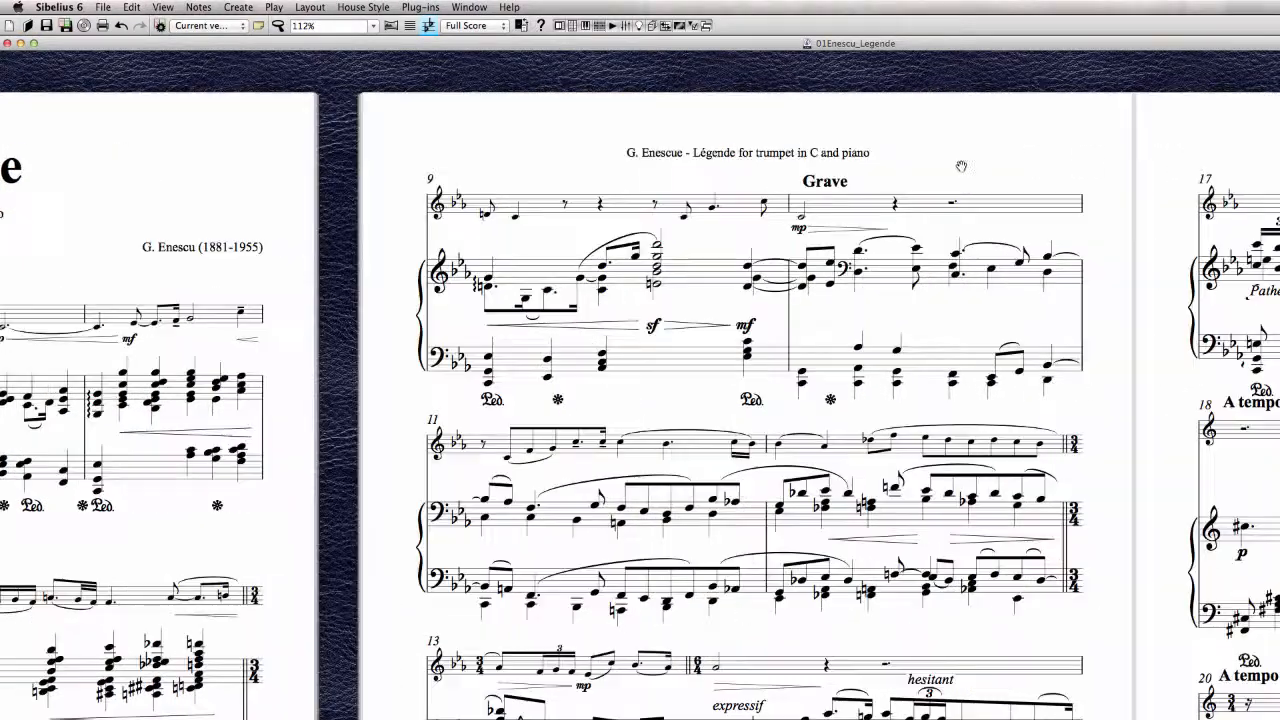